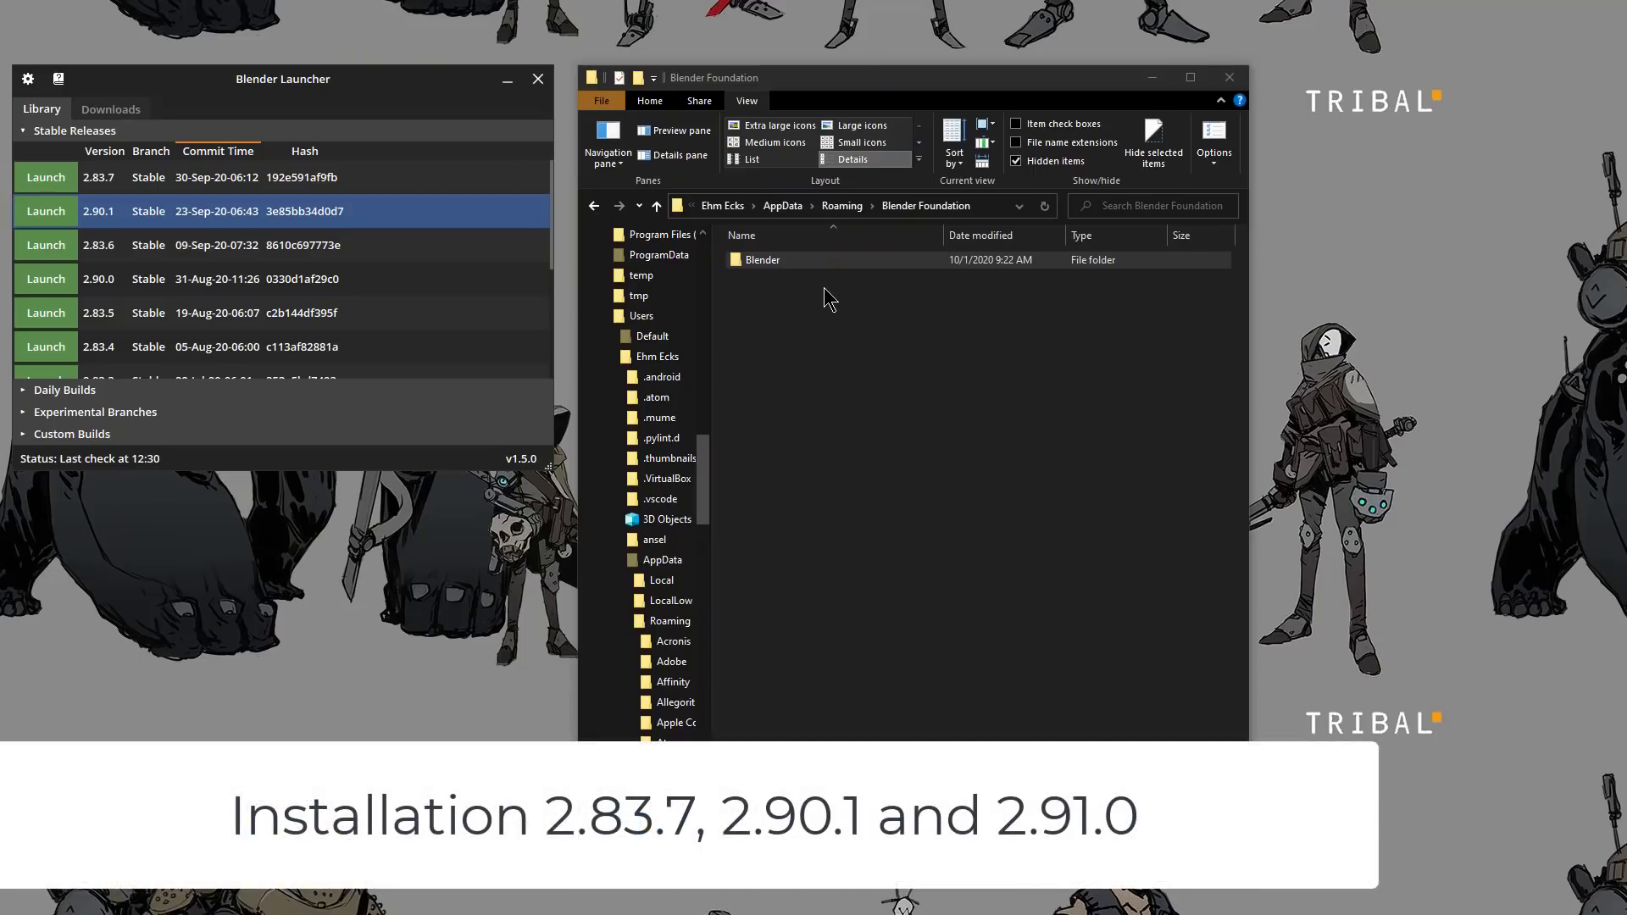
Rename the Blender folder inside Blender Foundation to BlenderA
left_click(817, 264)
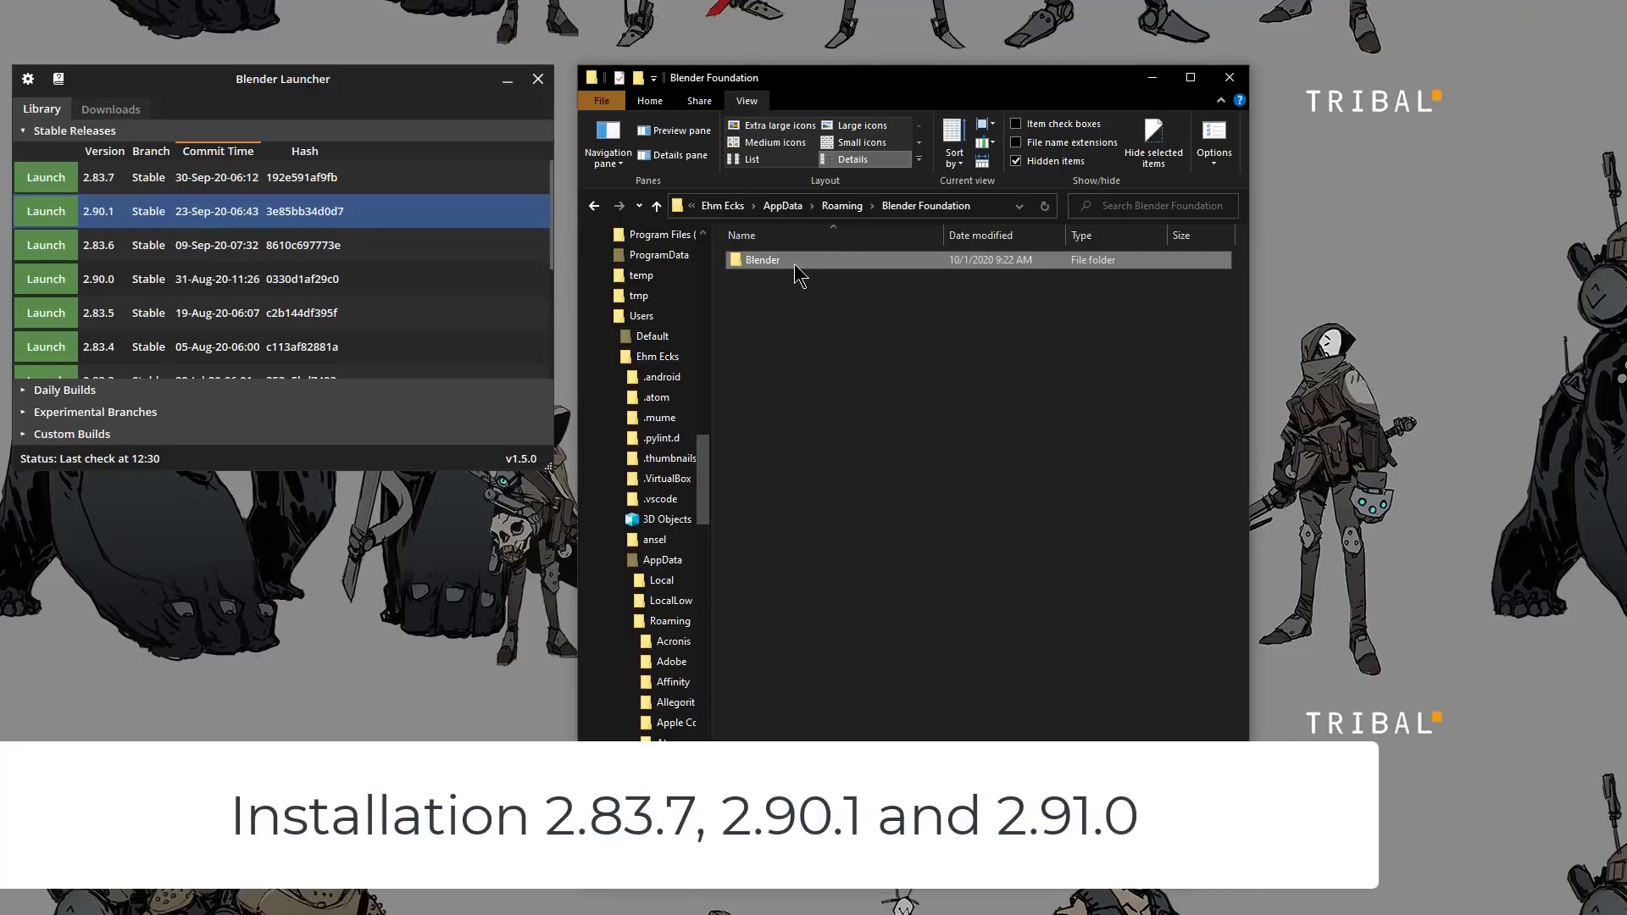
left_click(786, 261)
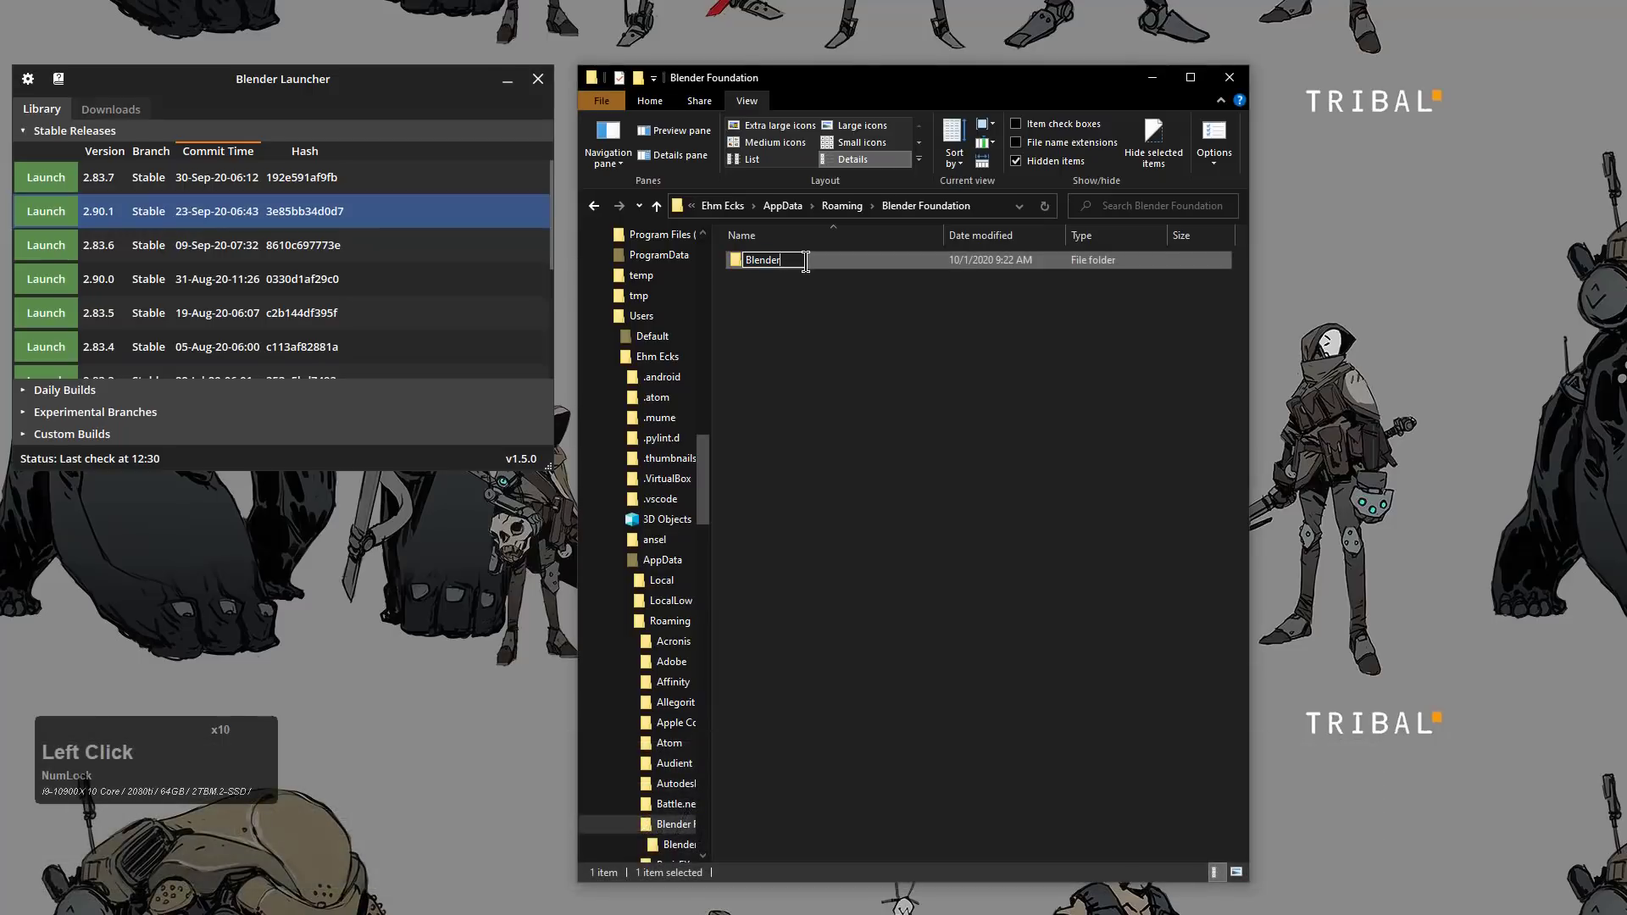
key("Return")
left_click(872, 483)
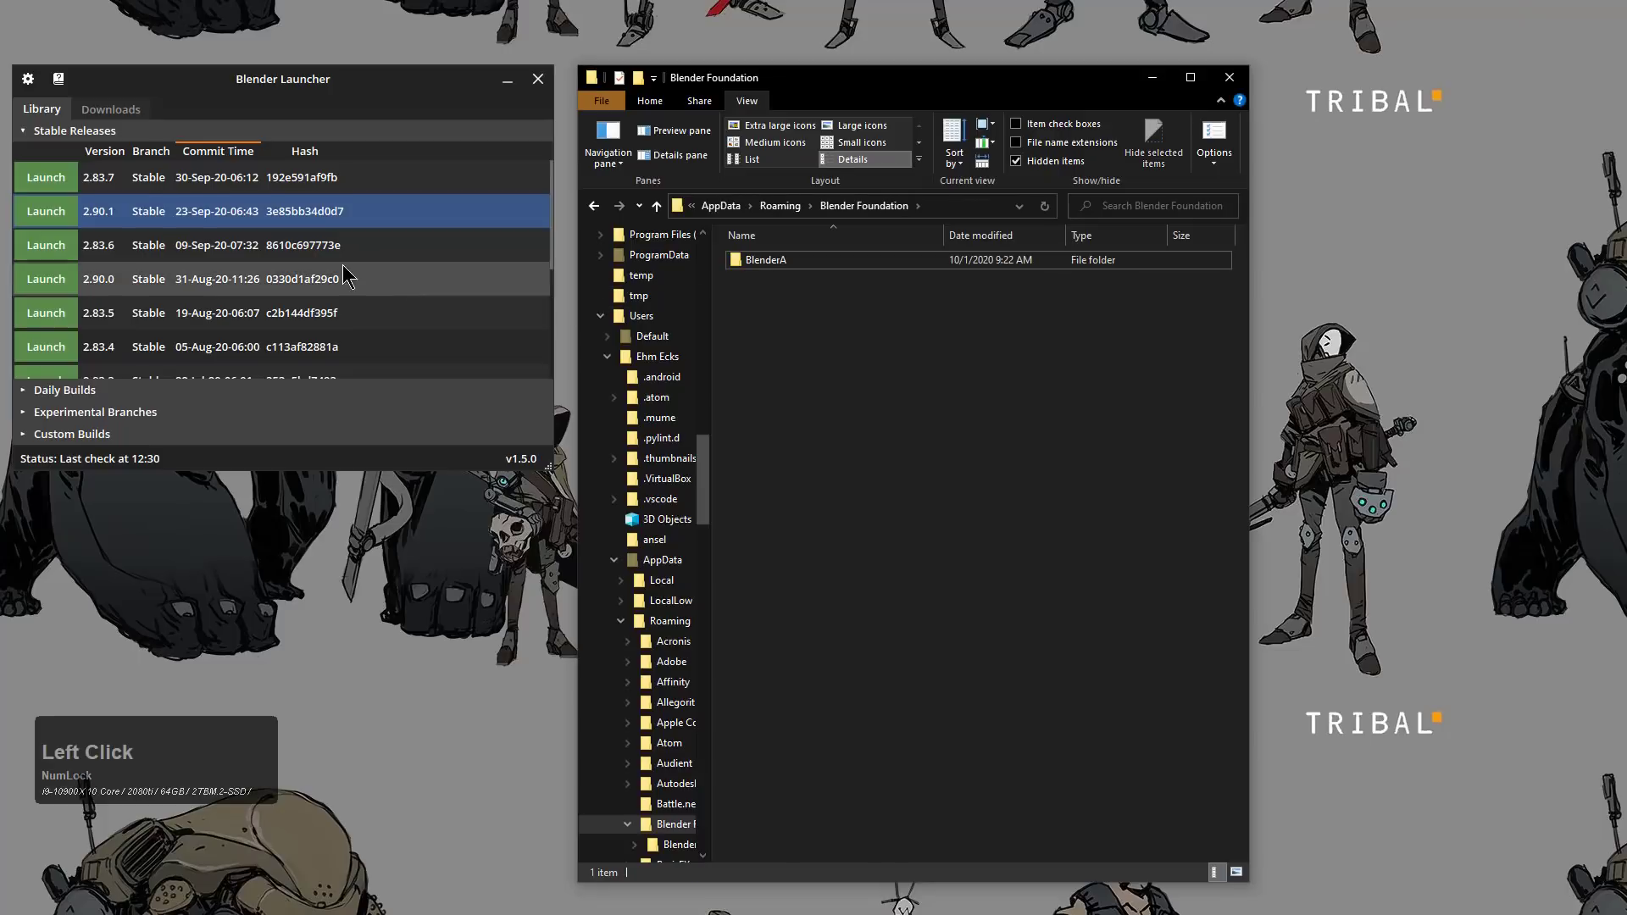
Launch the Blender 2.83.7 stable release, accept the quick setup defaults and dismiss the splash screen
left_click(42, 182)
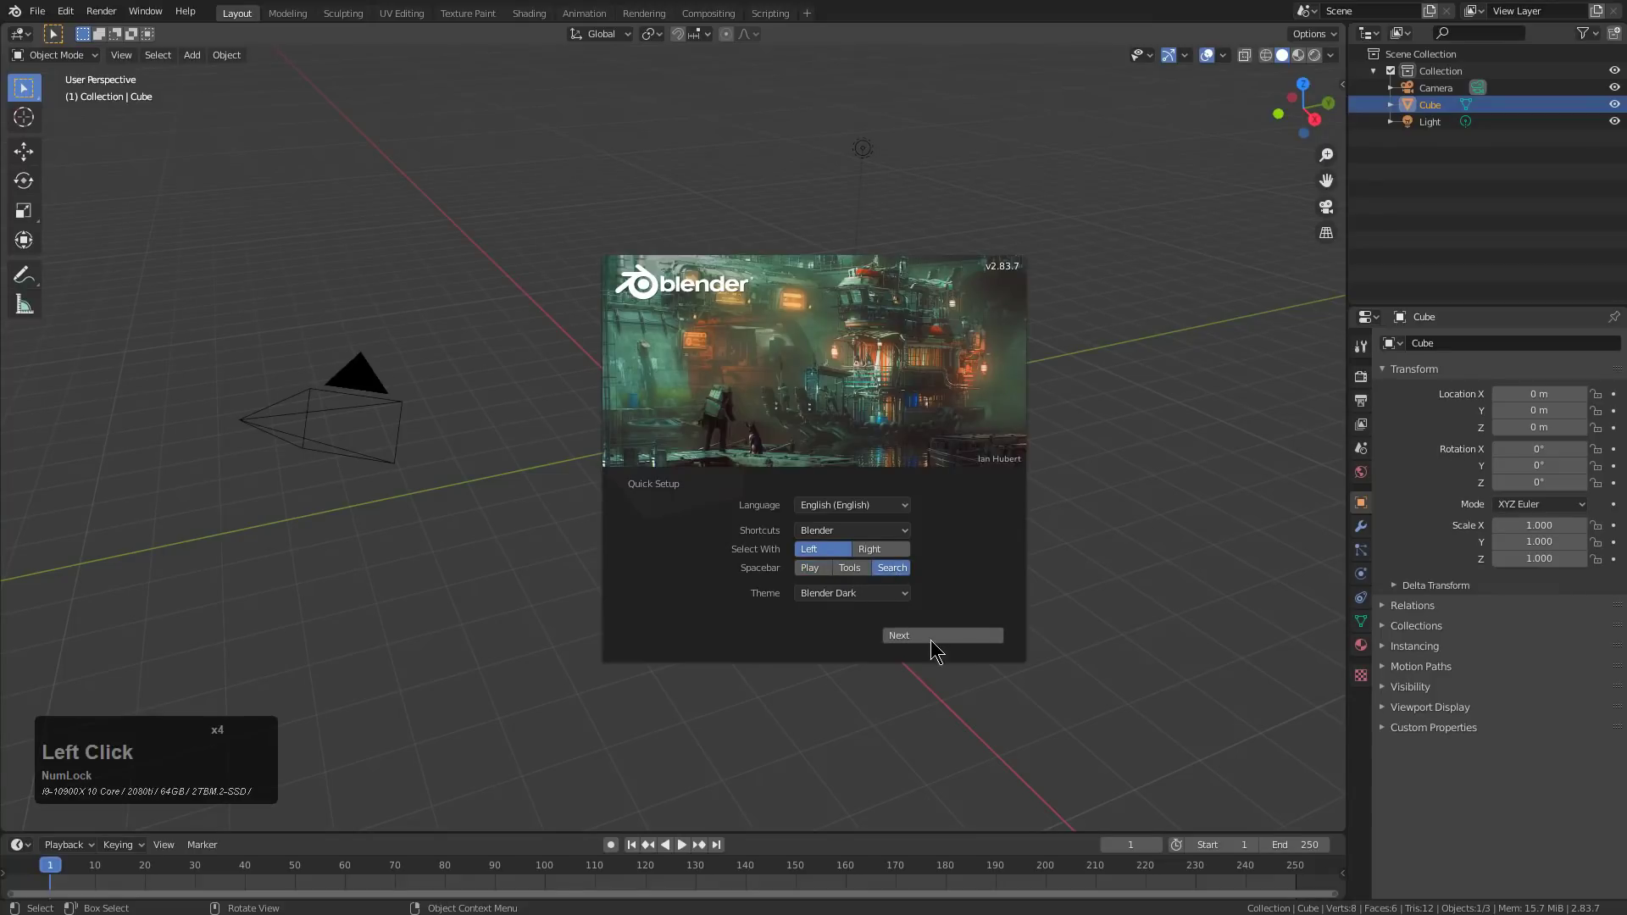
left_click(932, 635)
left_click(392, 167)
Open the Blender Preferences at the add-ons section
left_click(64, 11)
left_click(127, 258)
left_click_drag(488, 54, 539, 97)
left_click(342, 257)
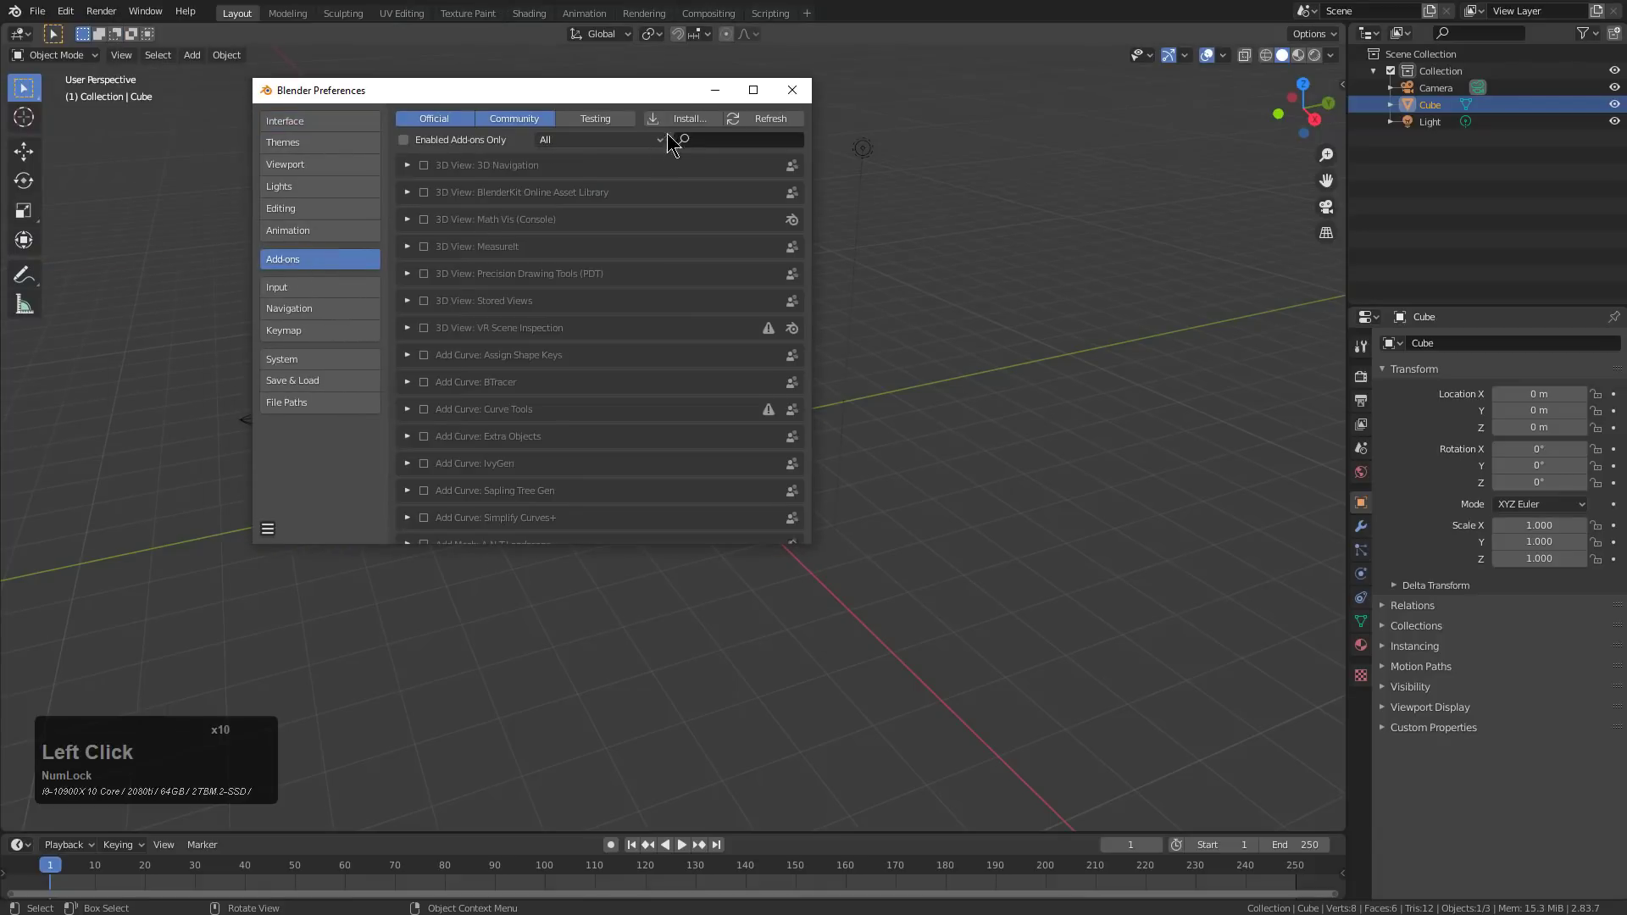
Install the BoxCutter add-on from (2.8)BoxCutter 717_3.zip in C:\_tools and enable it
left_click(683, 135)
left_click_drag(731, 0, 730, 132)
left_click(463, 182)
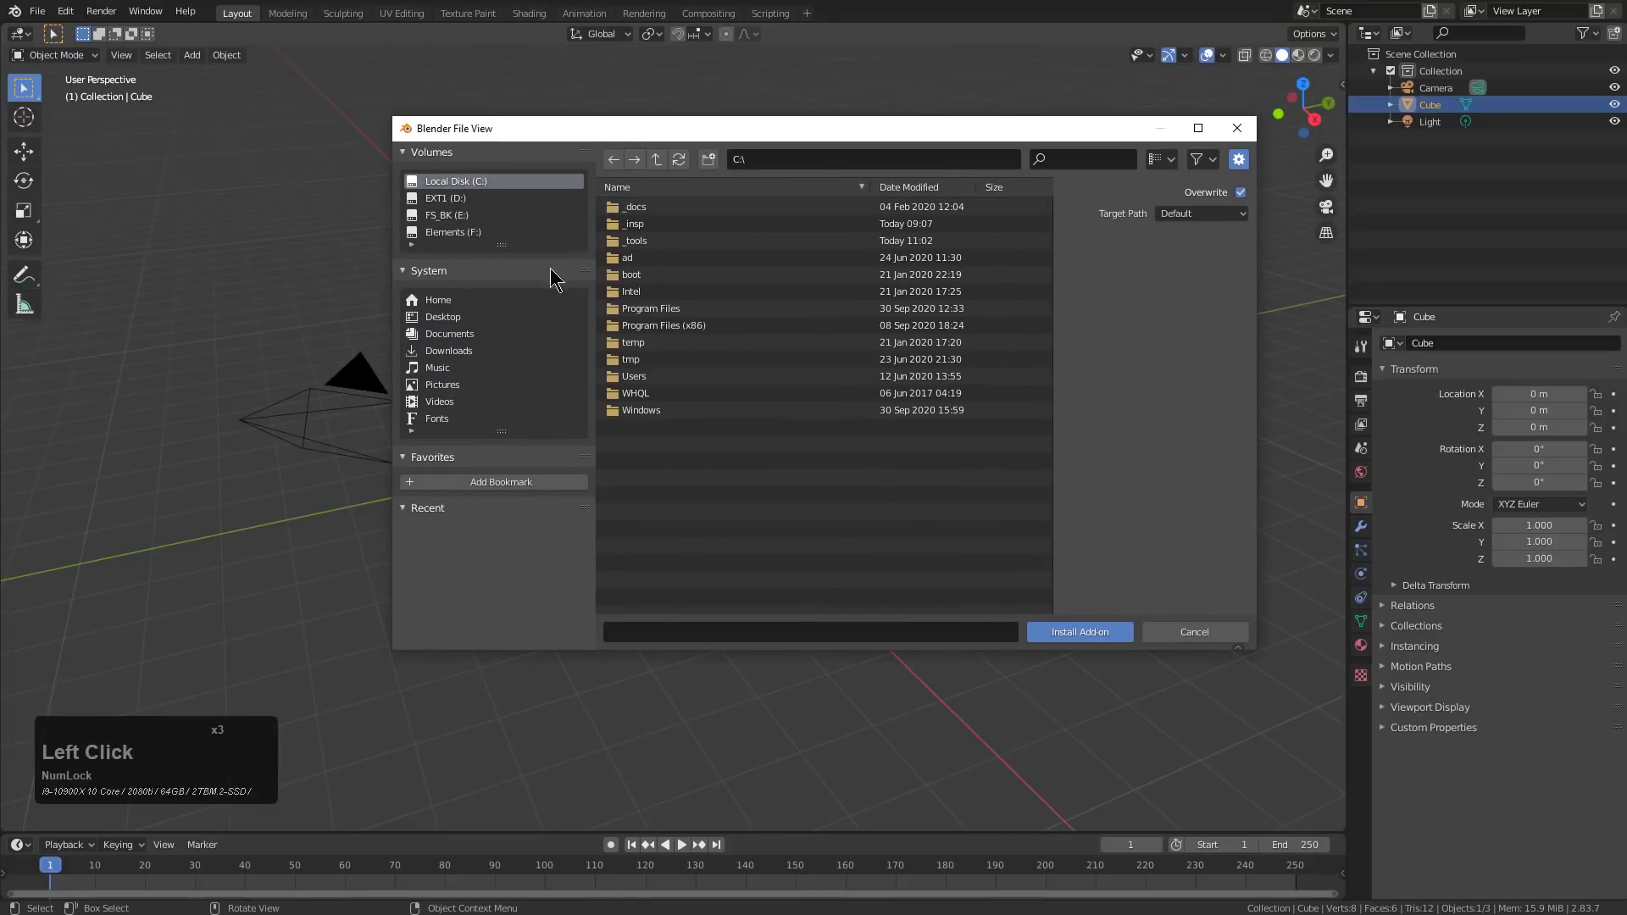
double_click(651, 240)
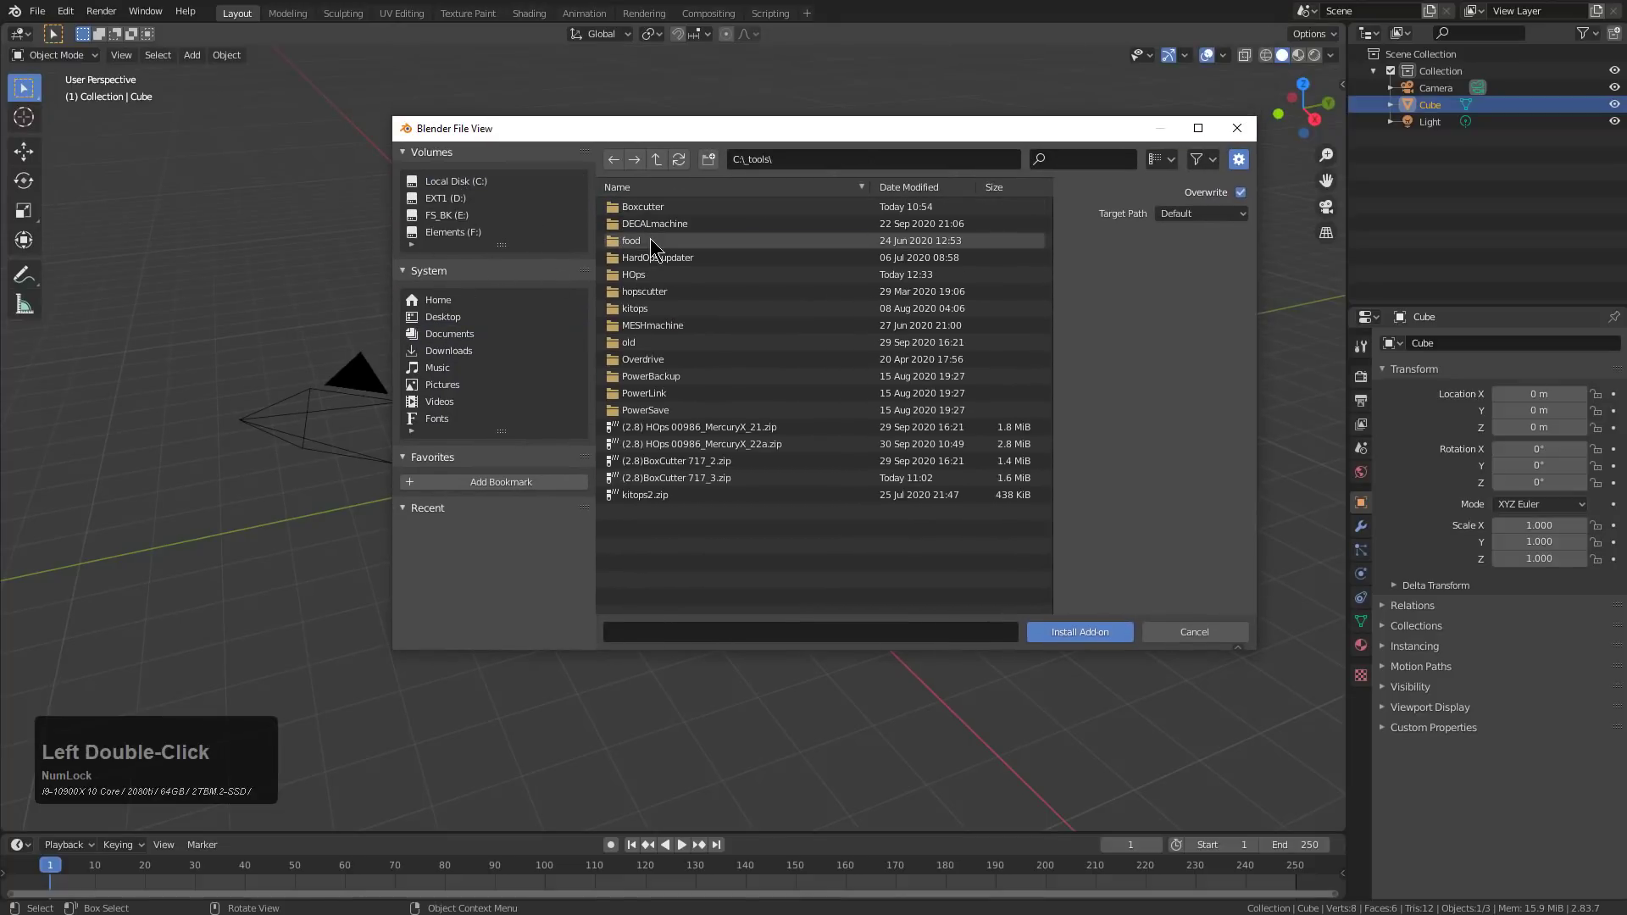
left_click(674, 477)
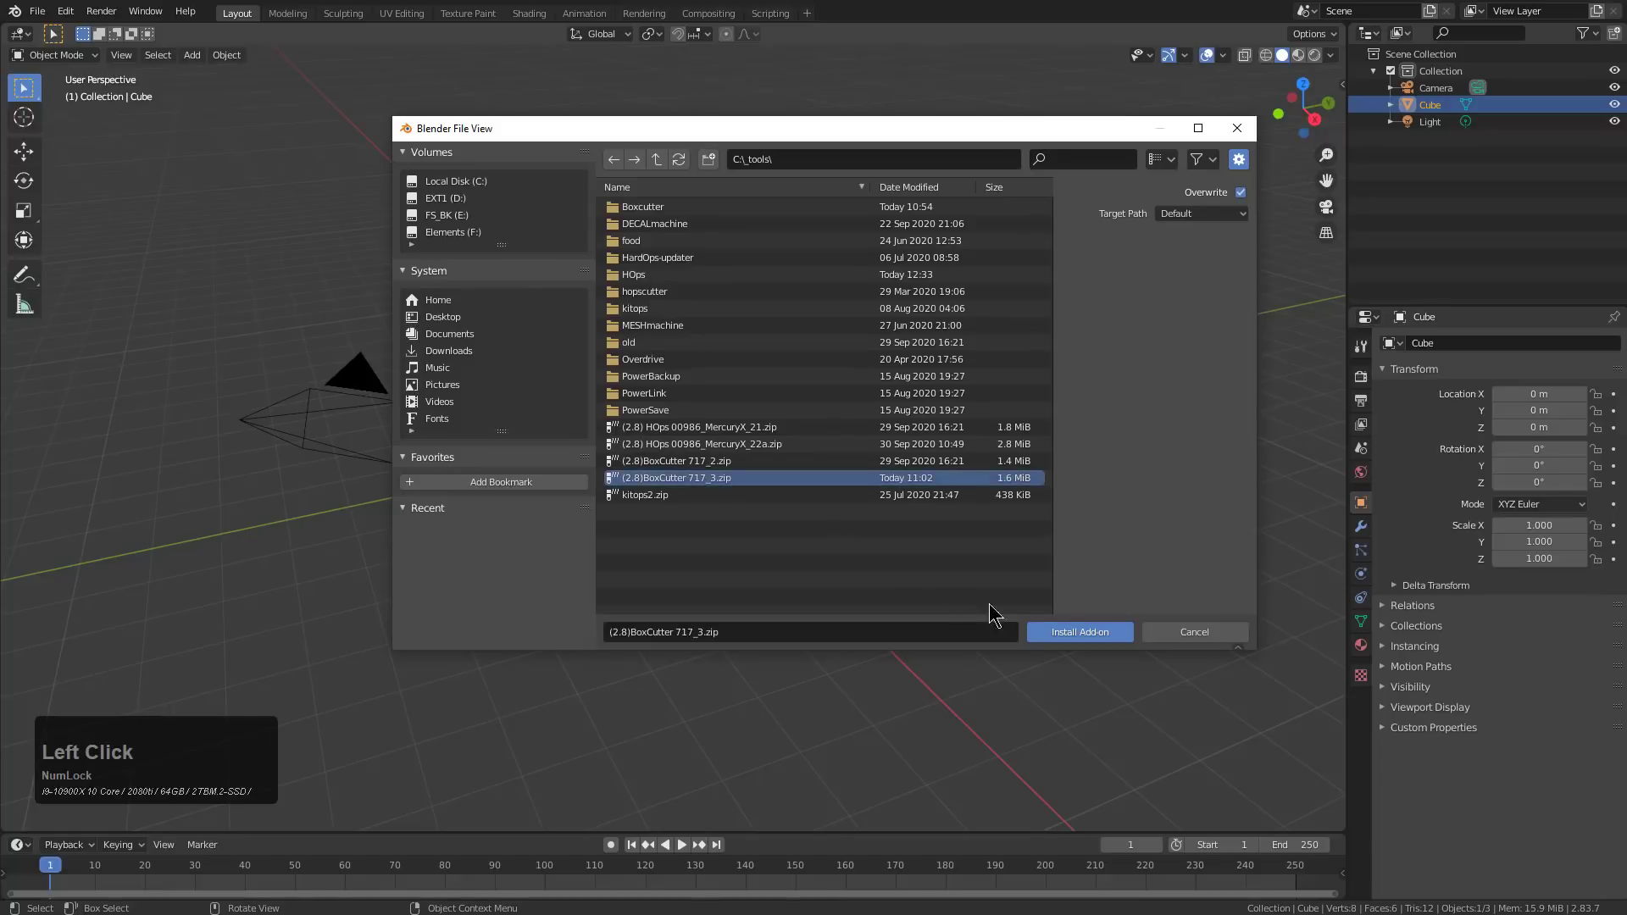
left_click(1064, 637)
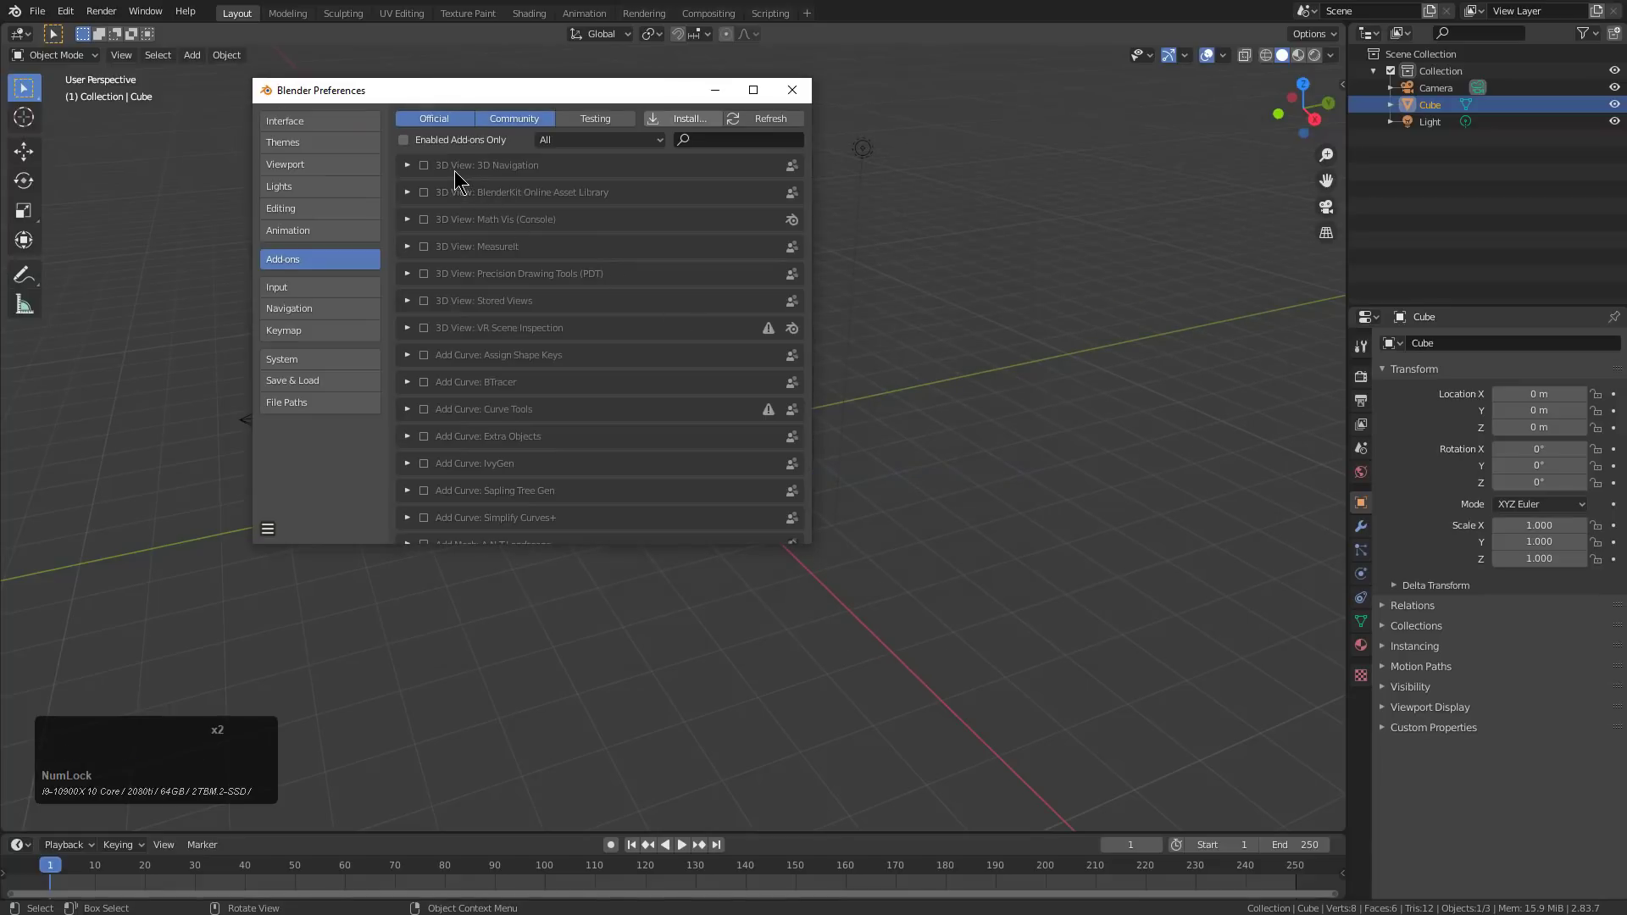
left_click(422, 168)
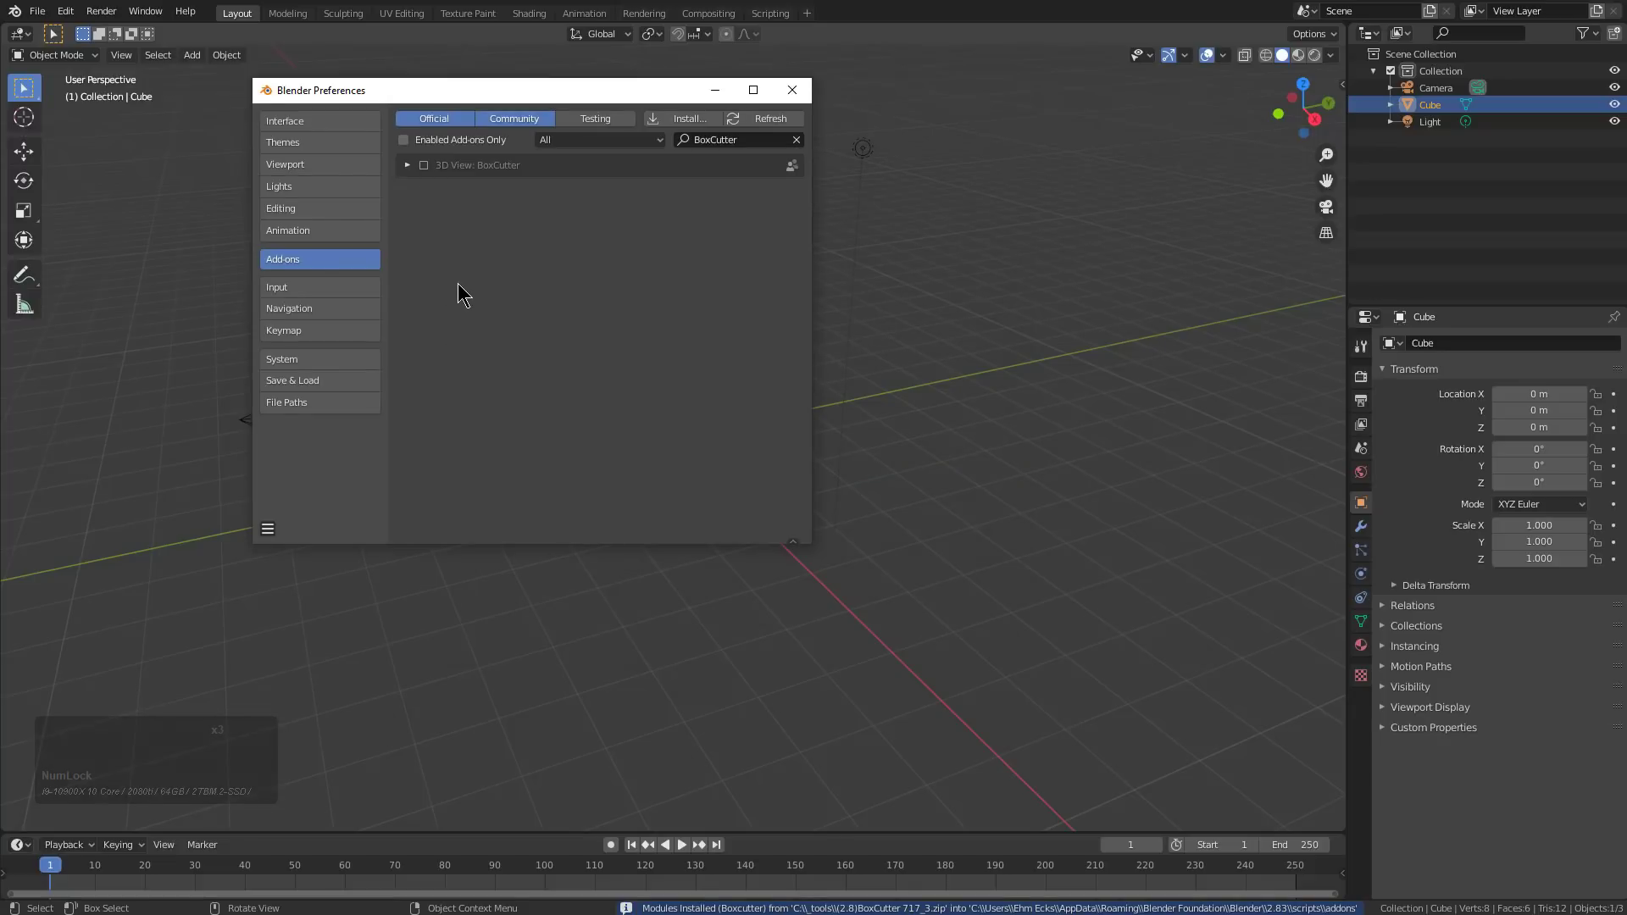
Install the Hard Ops 9 add-on from a (2.8) HOps 00986_MercuryX zip in C:\_tools and enable it
left_click(672, 120)
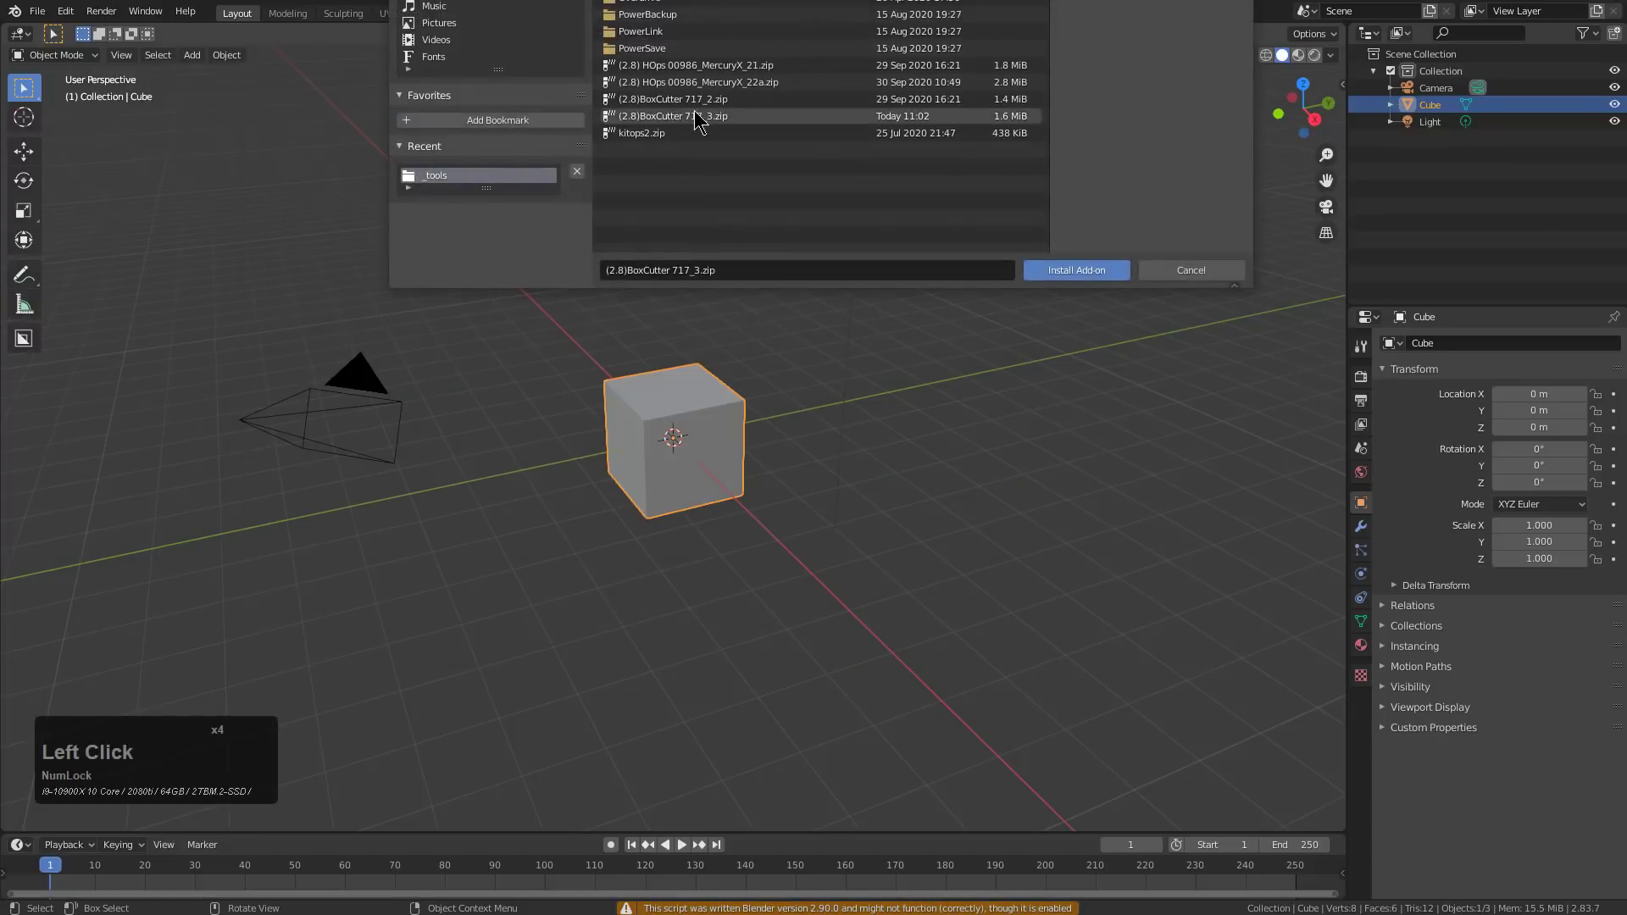
left_click(691, 65)
left_click(1074, 269)
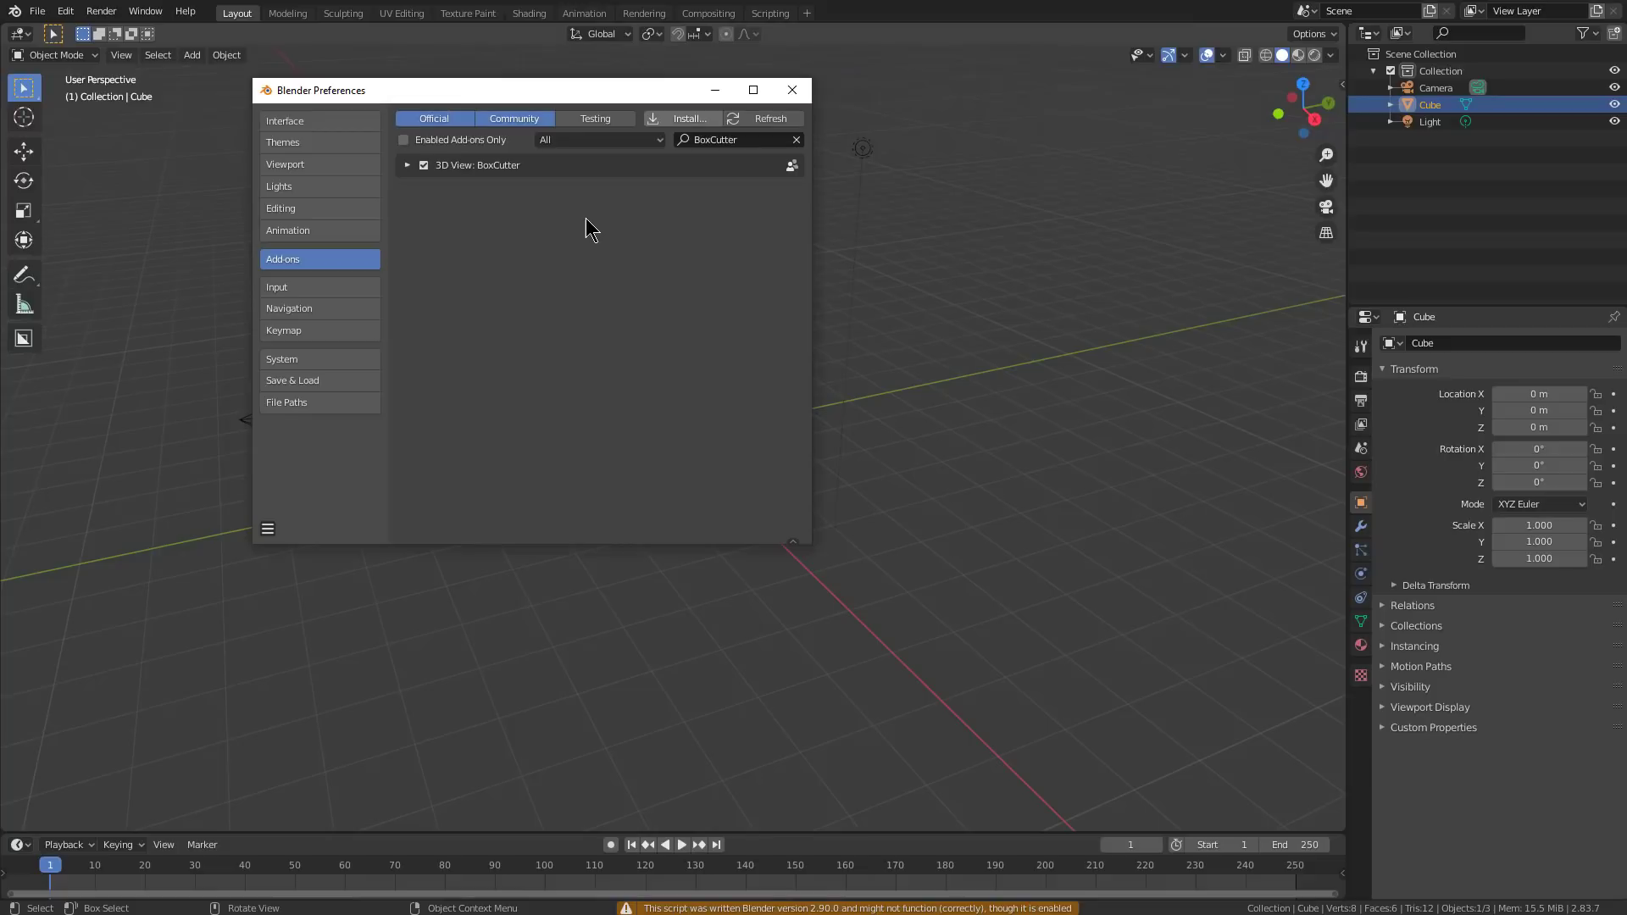
left_click(423, 169)
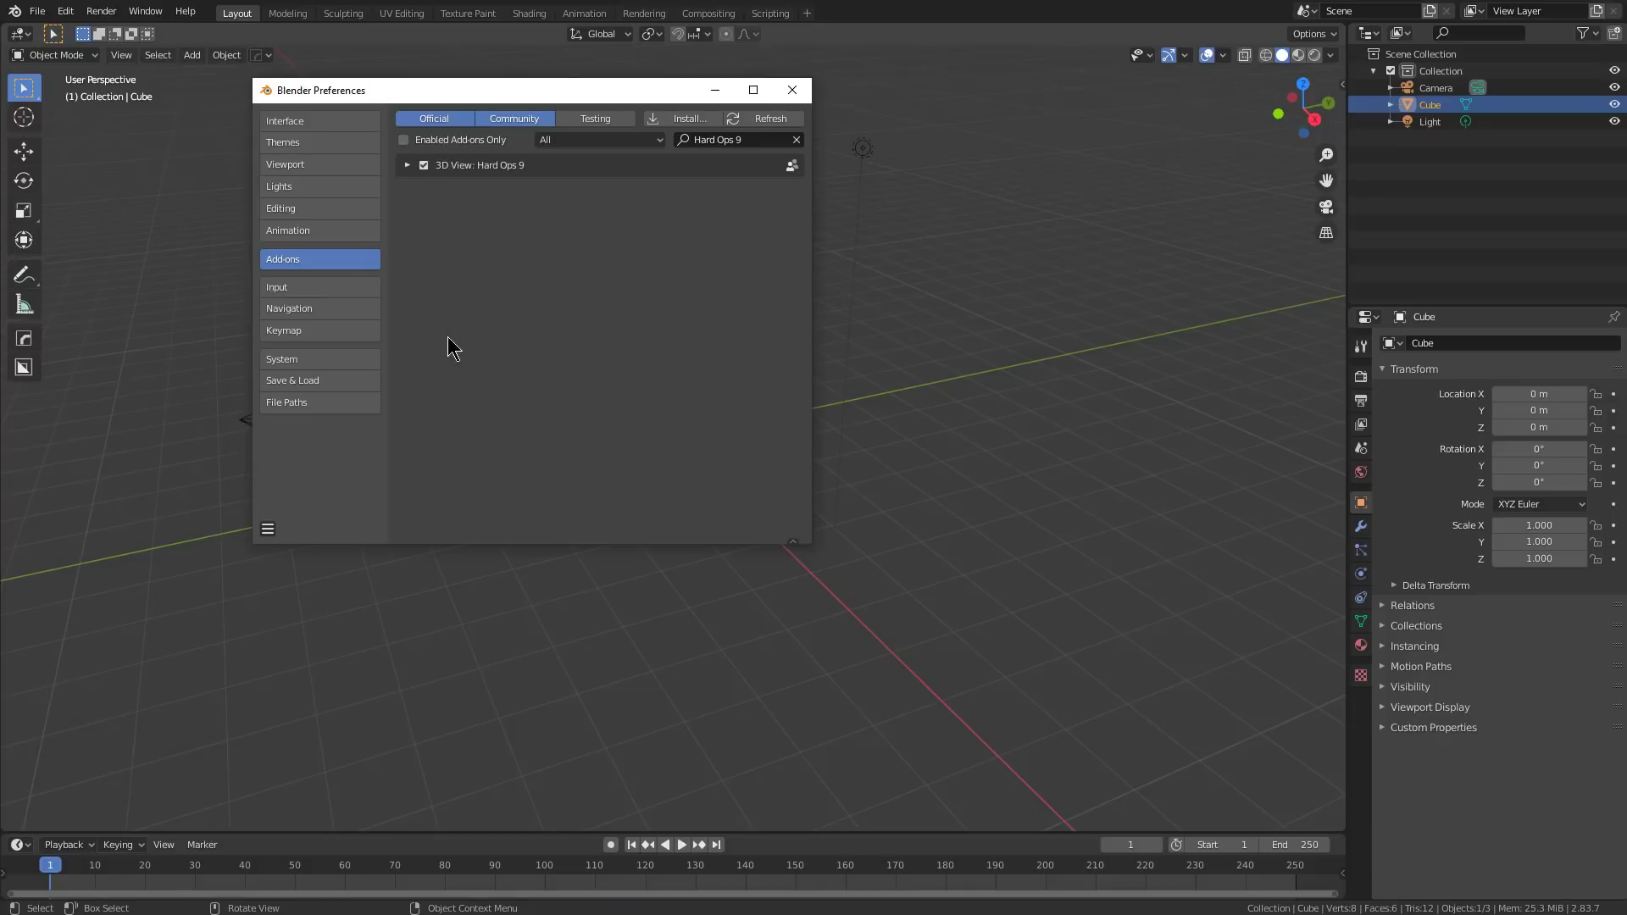
Turn off Auto Perspective in the navigation preferences
left_click(327, 315)
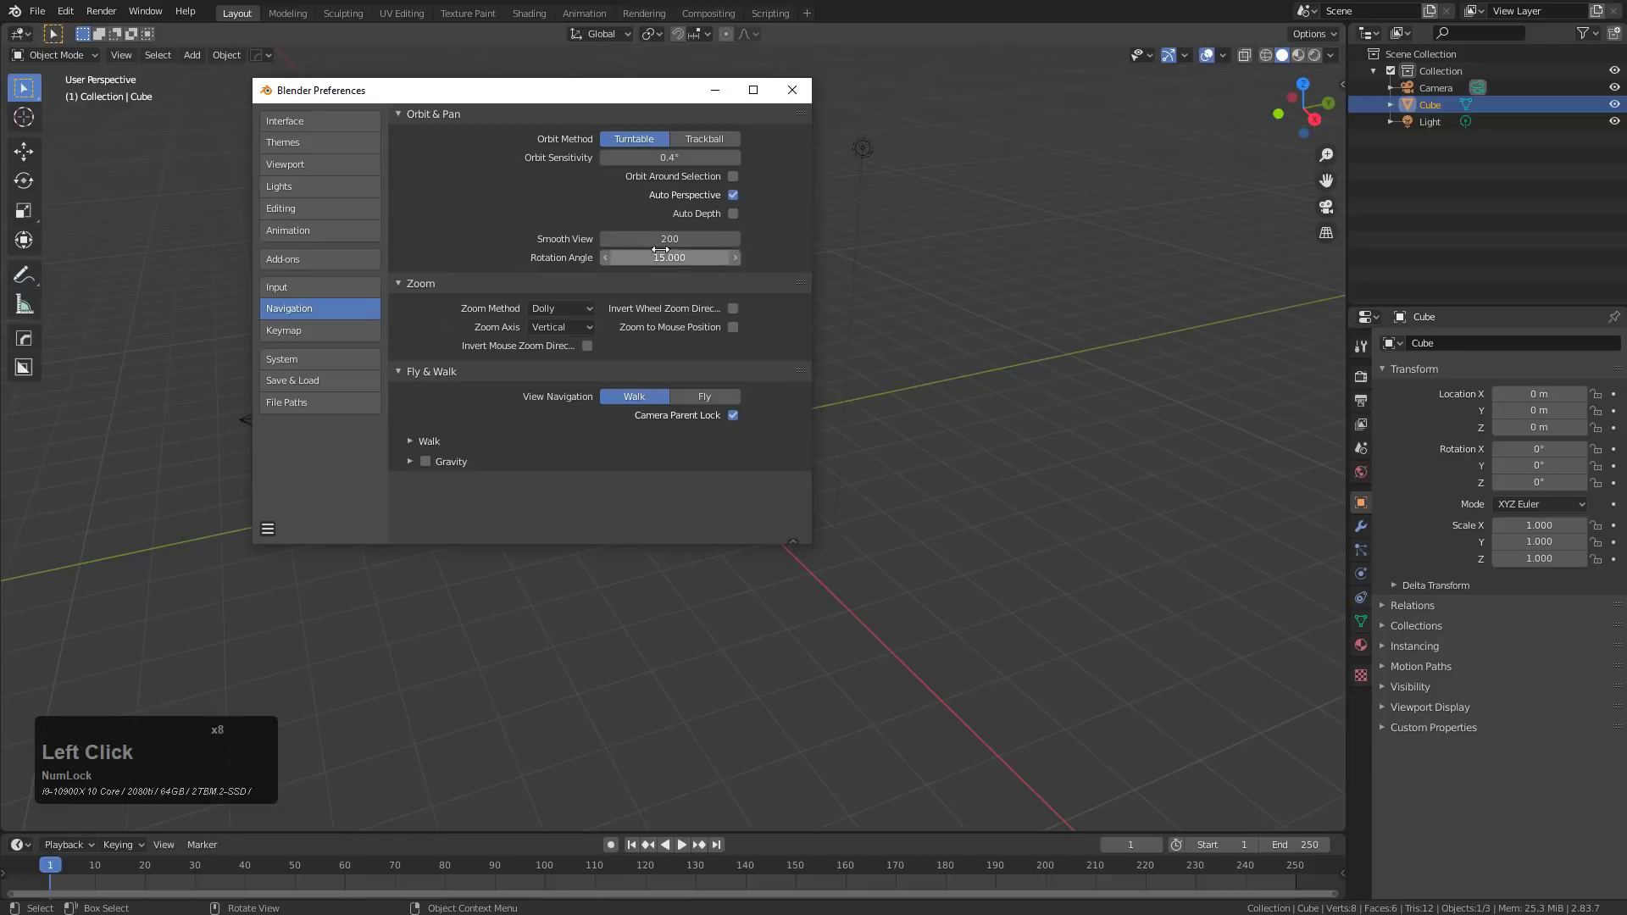
left_click(337, 121)
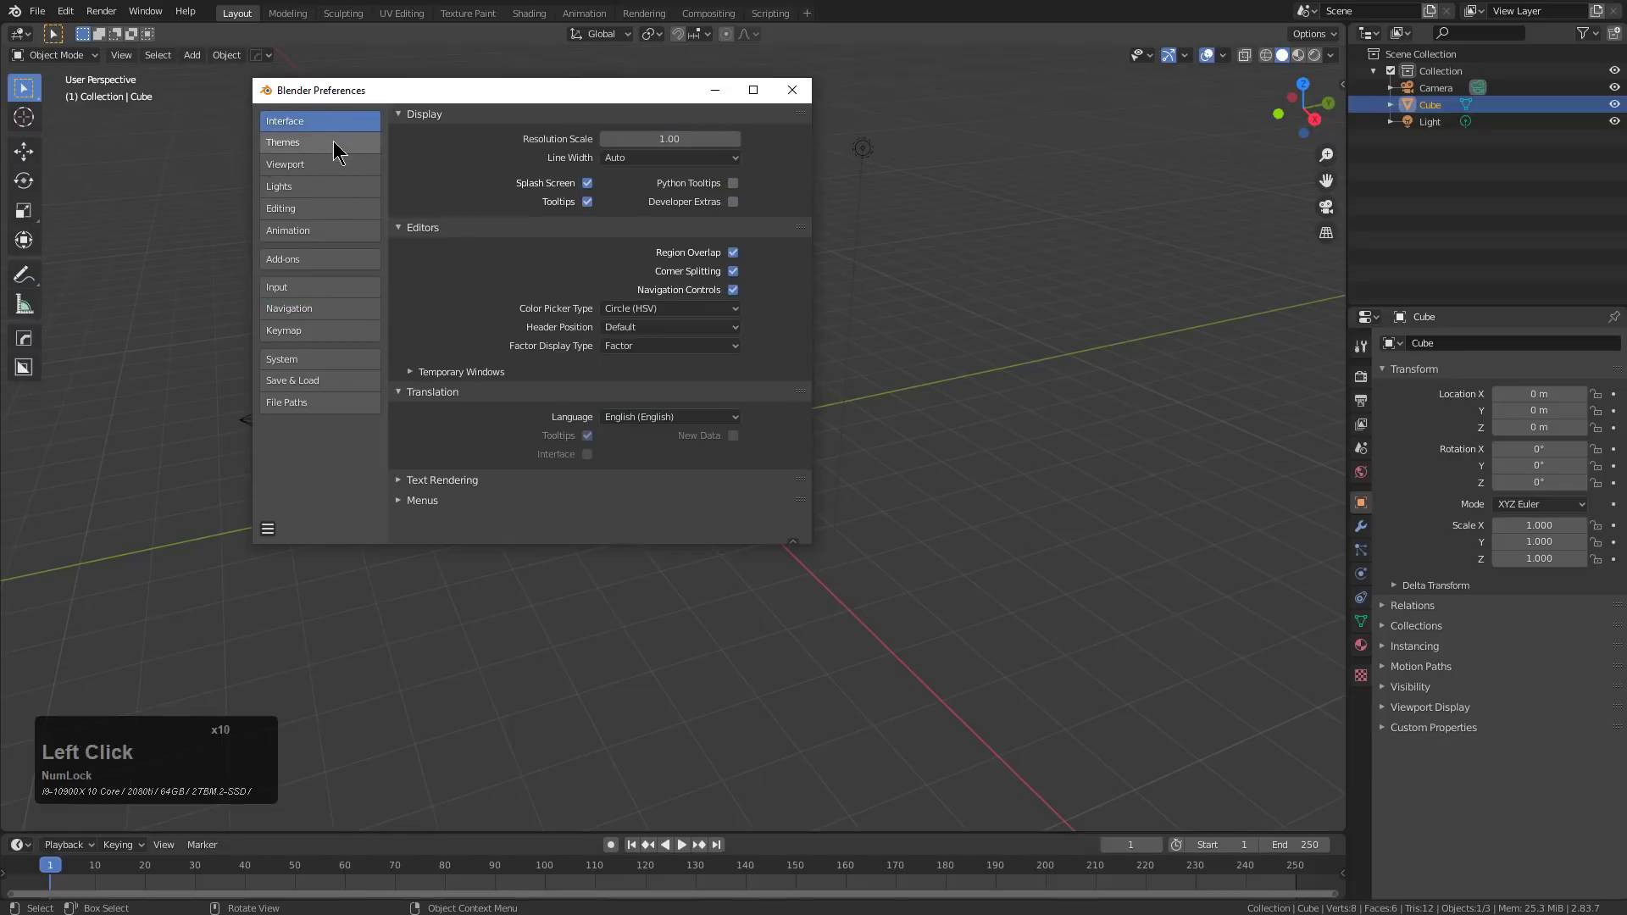
Apply the Deep Grey theme preset and move the preferences window away from the cube
left_click(319, 143)
left_click(498, 119)
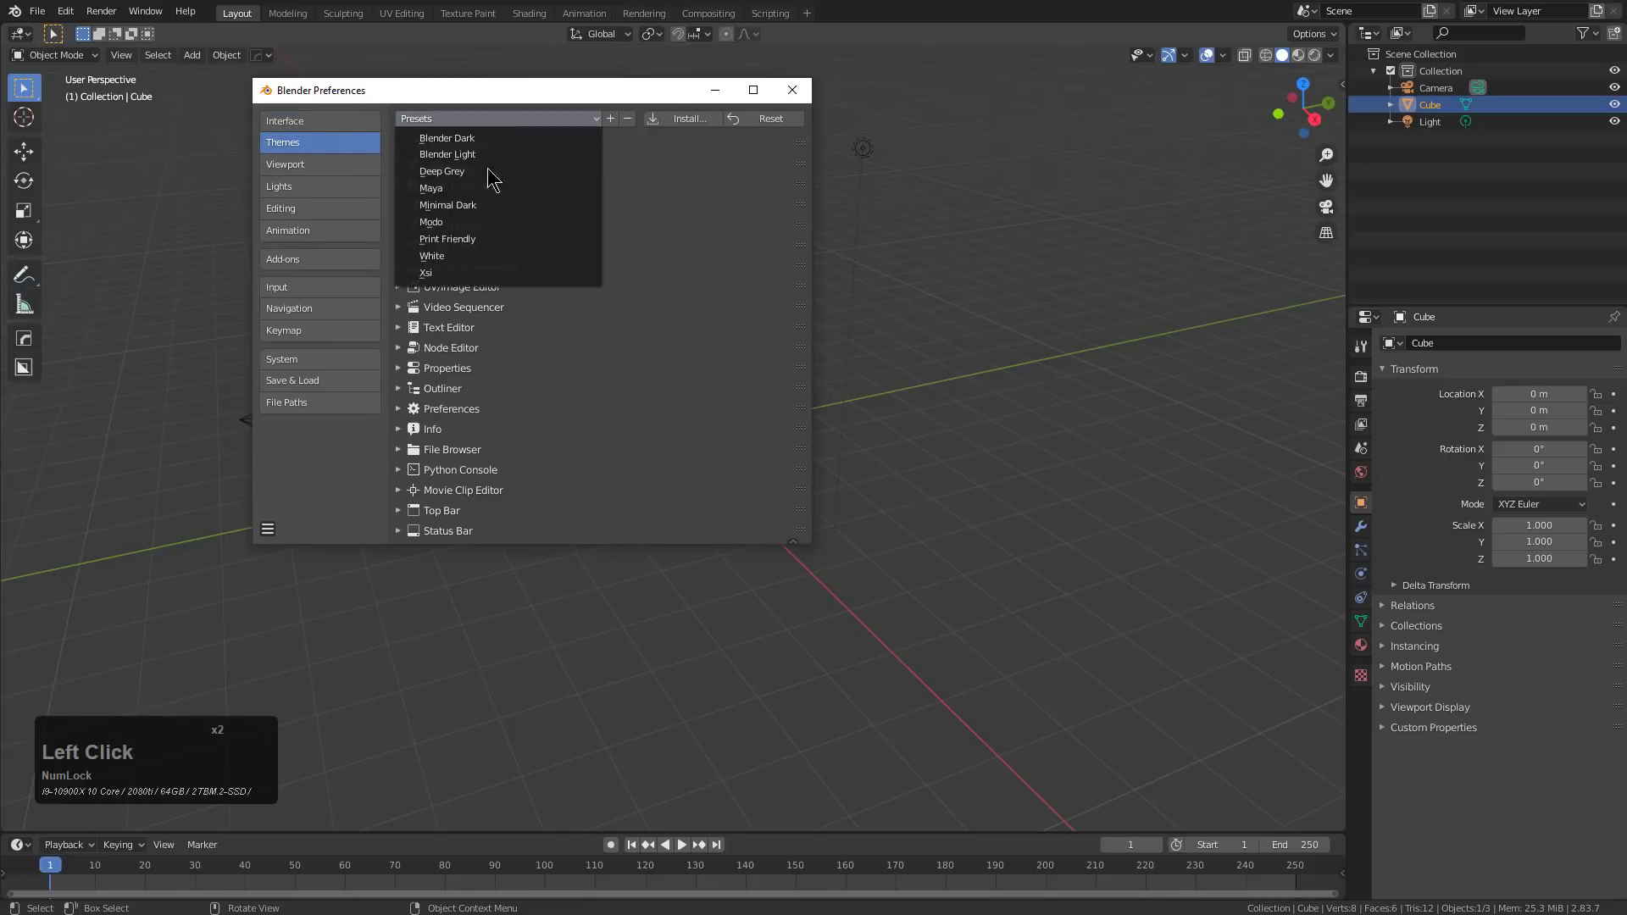
left_click(481, 172)
left_click_drag(474, 100, 978, 191)
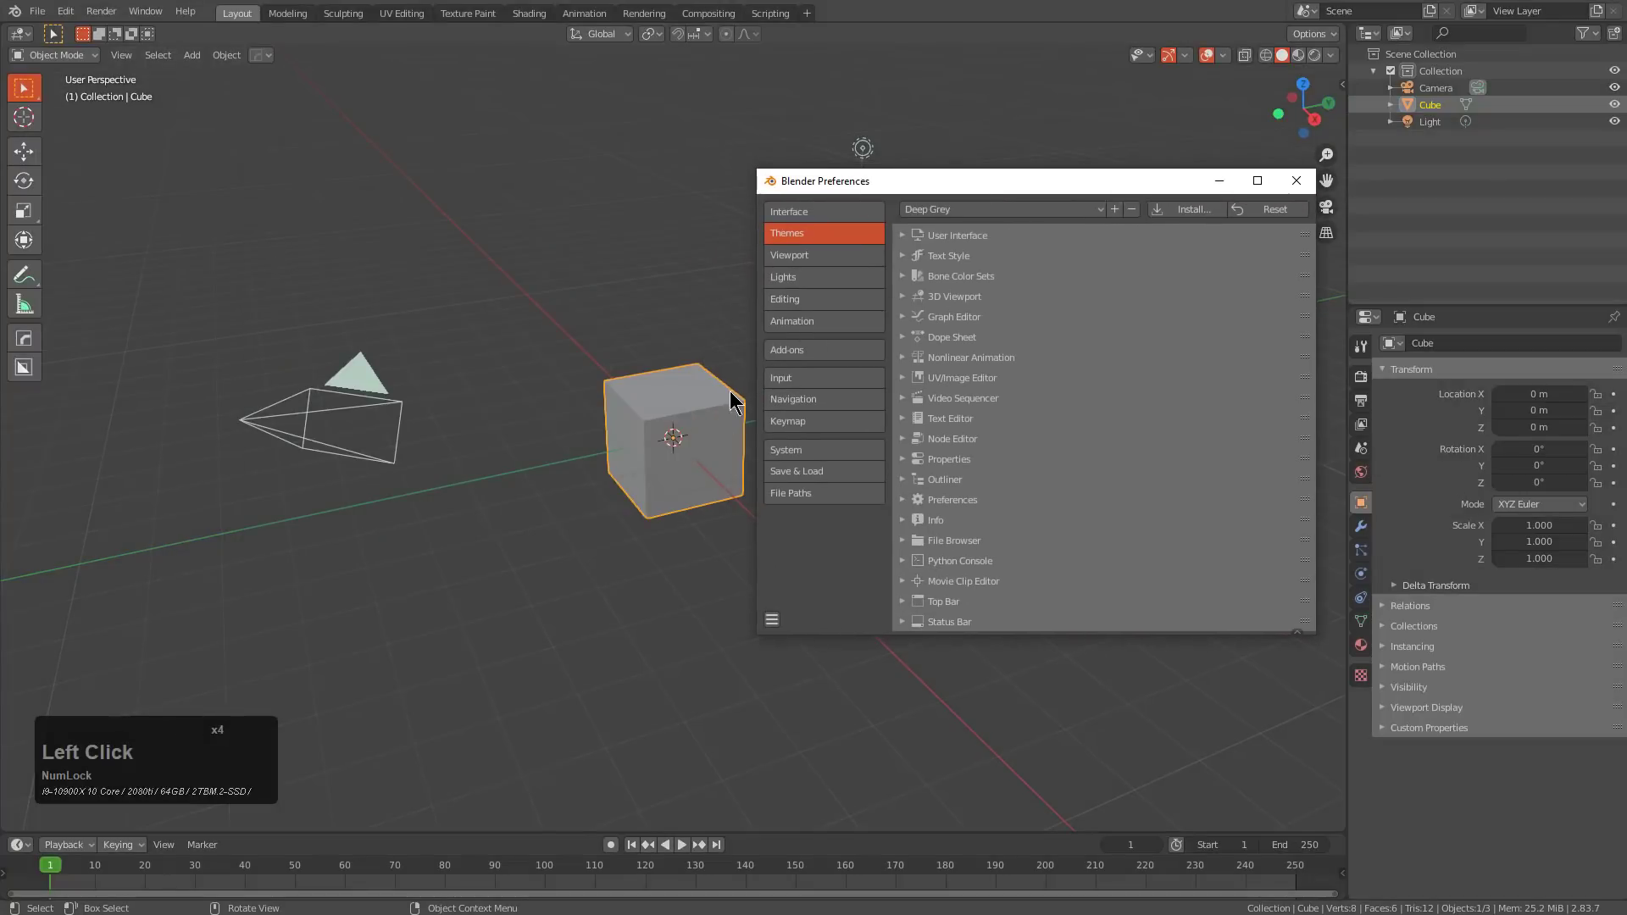
Change the Active Object colour in the 3D Viewport theme to a pale pink, about H 0.023, S 0.255, V 1.000
left_click(909, 297)
scroll(1174, 445, "down", 5)
scroll(1145, 328, "up", 4)
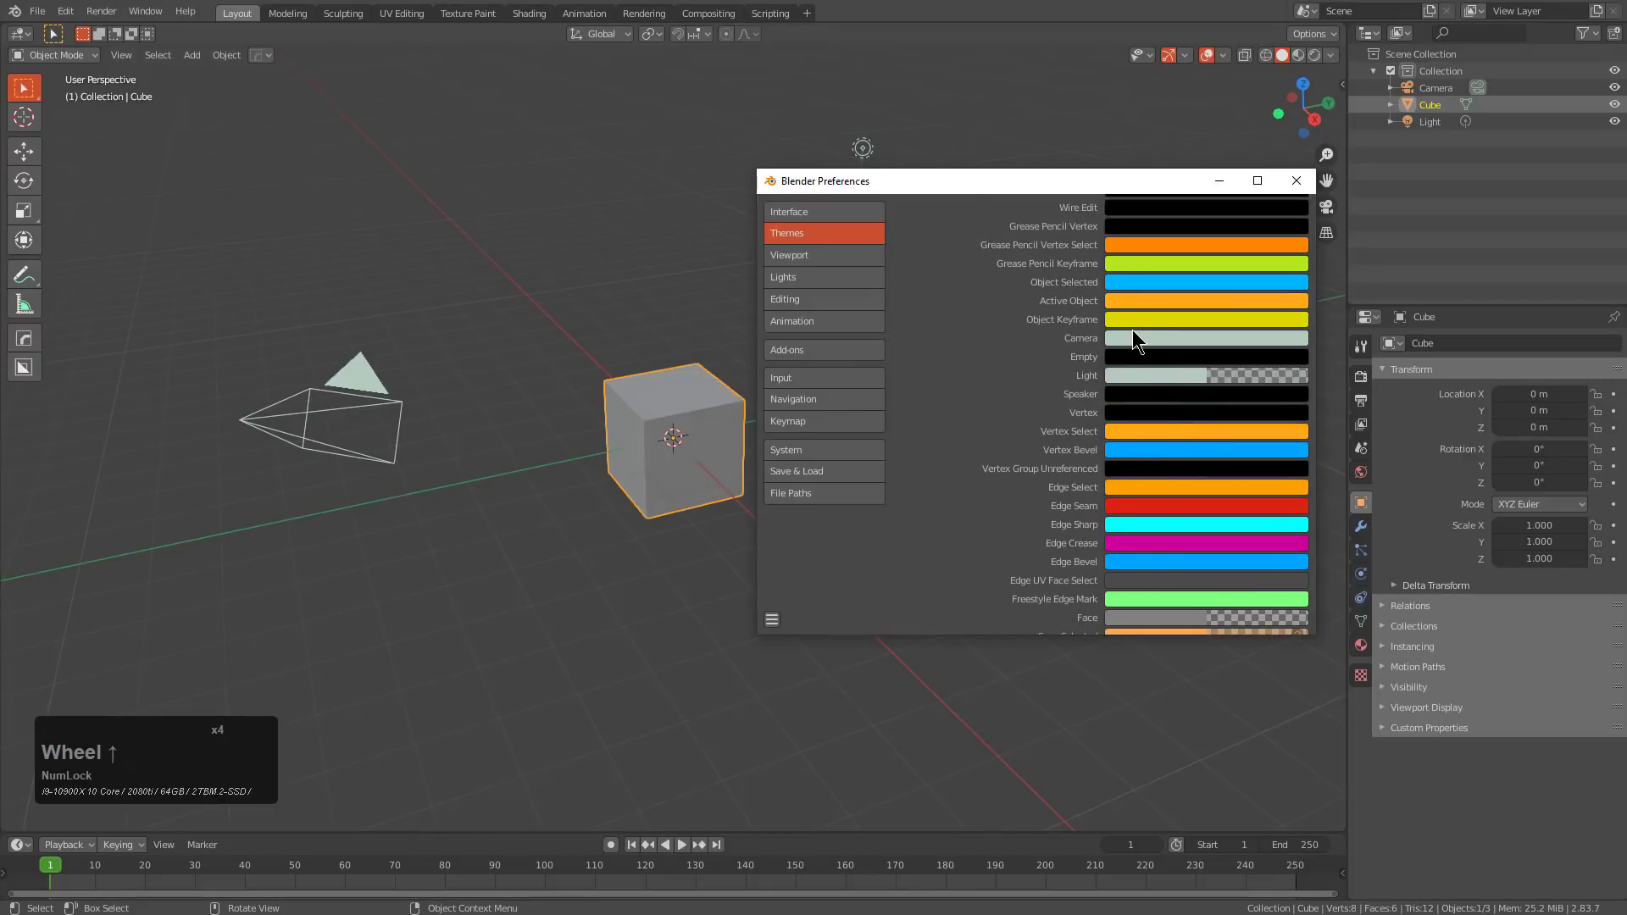
left_click(1136, 303)
left_click(1211, 404)
mouse_move(1211, 404)
left_mouse_down()
mouse_move(1226, 404)
mouse_move(1214, 397)
left_mouse_up()
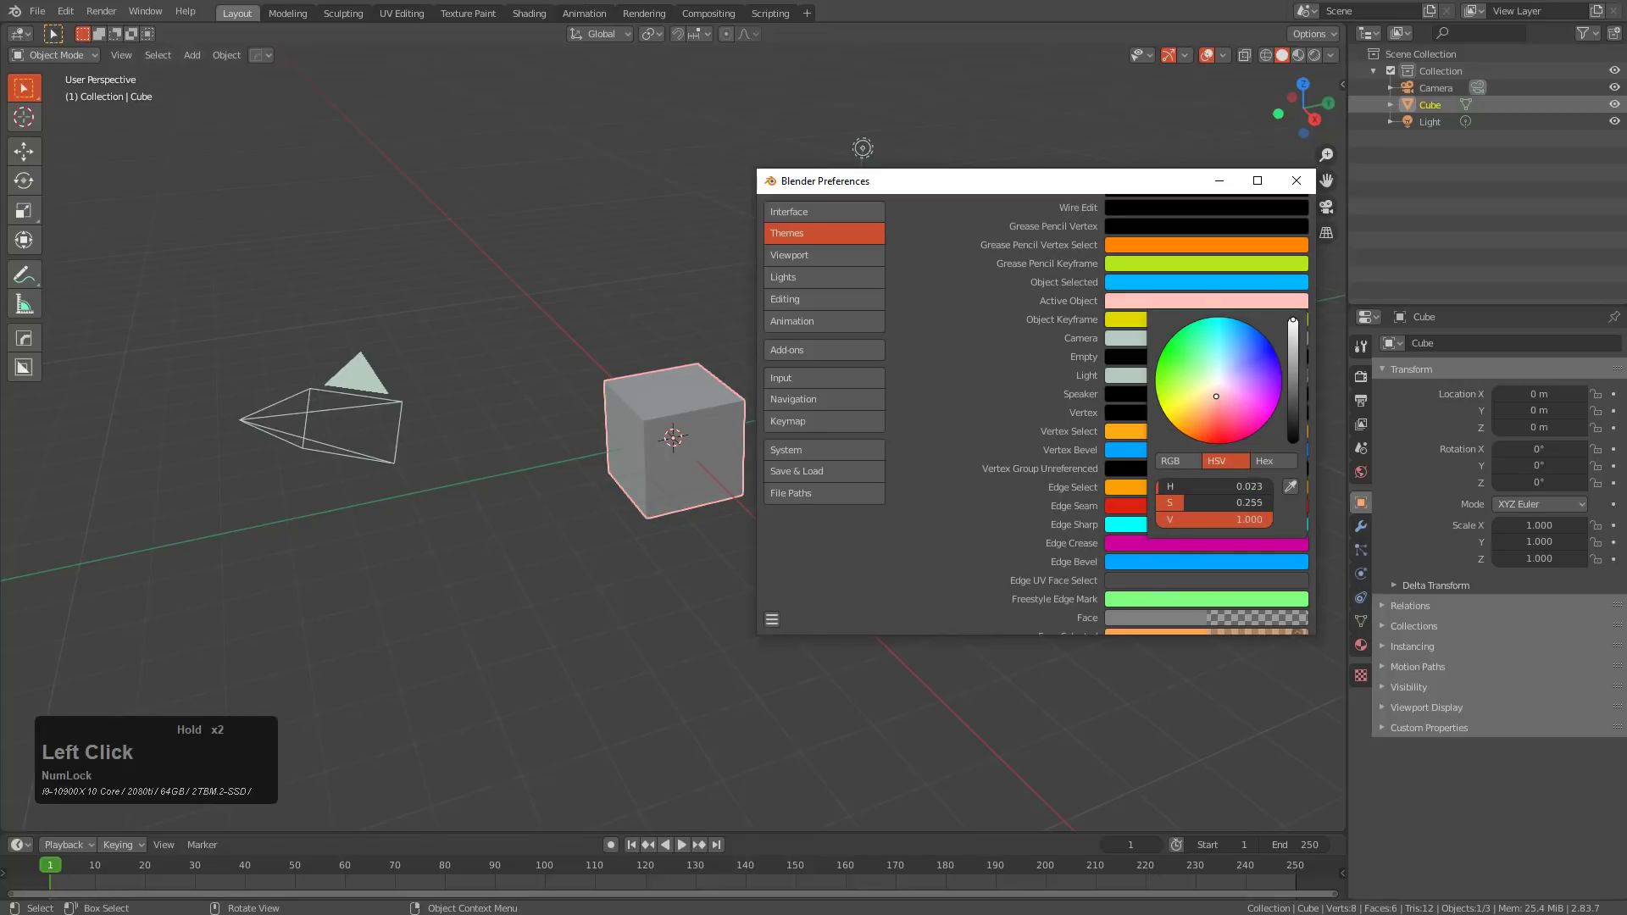
Set the 3D Viewport theme's vertex size to 6 px, face dot size to 5 px and outline width to 3 px
scroll(1169, 458, "down", 15)
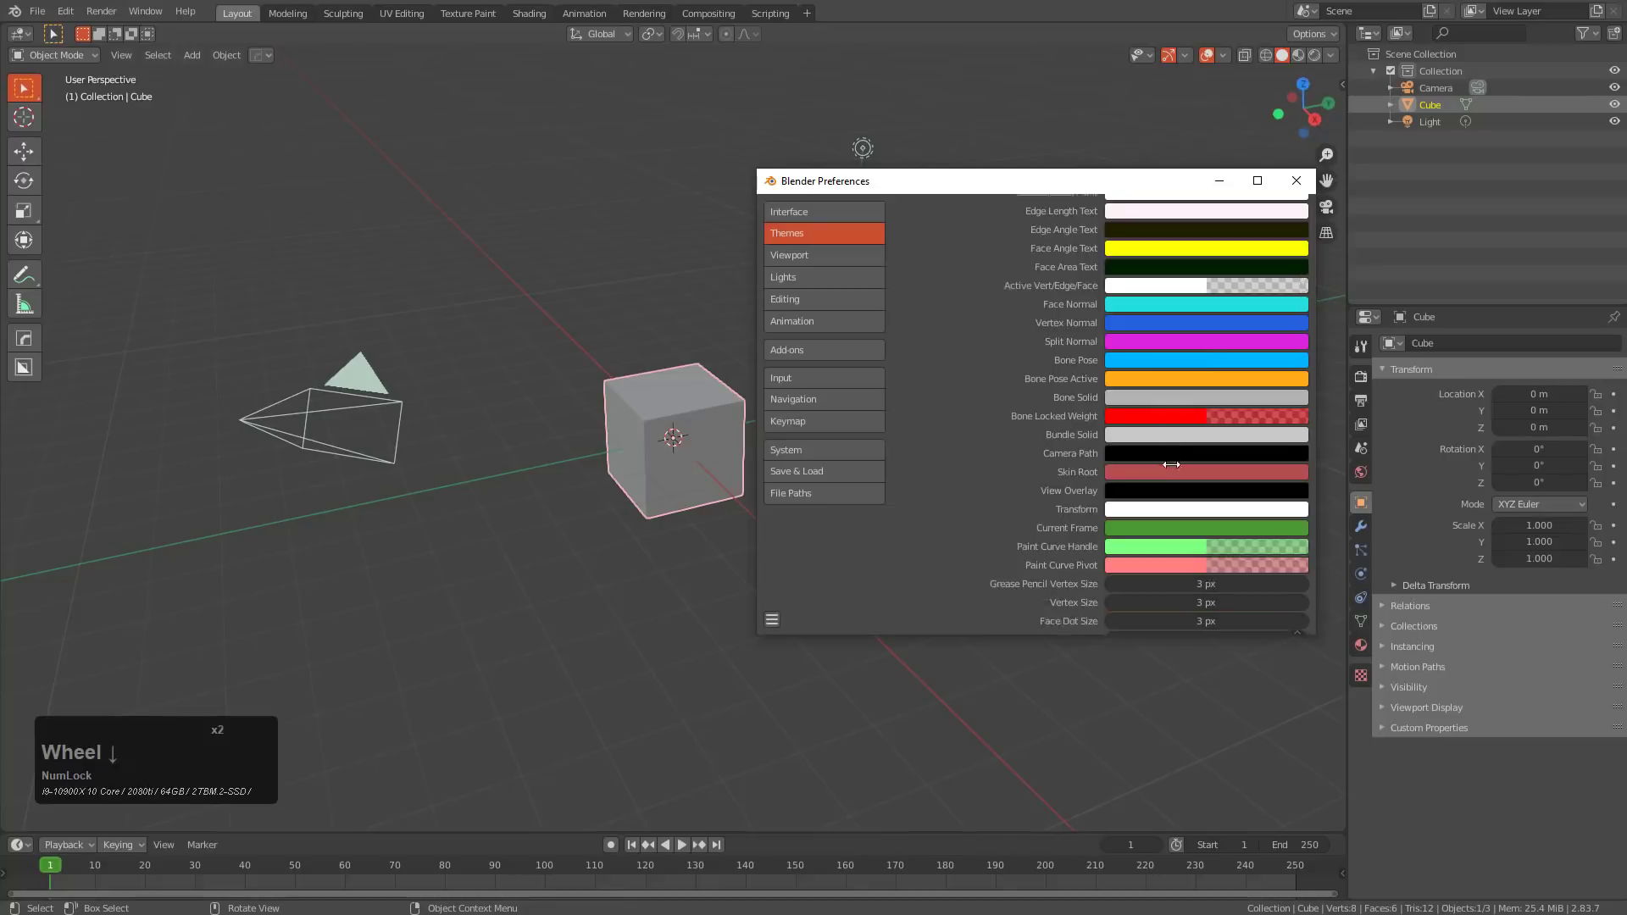
scroll(1131, 369, "up", 2)
double_click(1303, 367)
double_click(1303, 386)
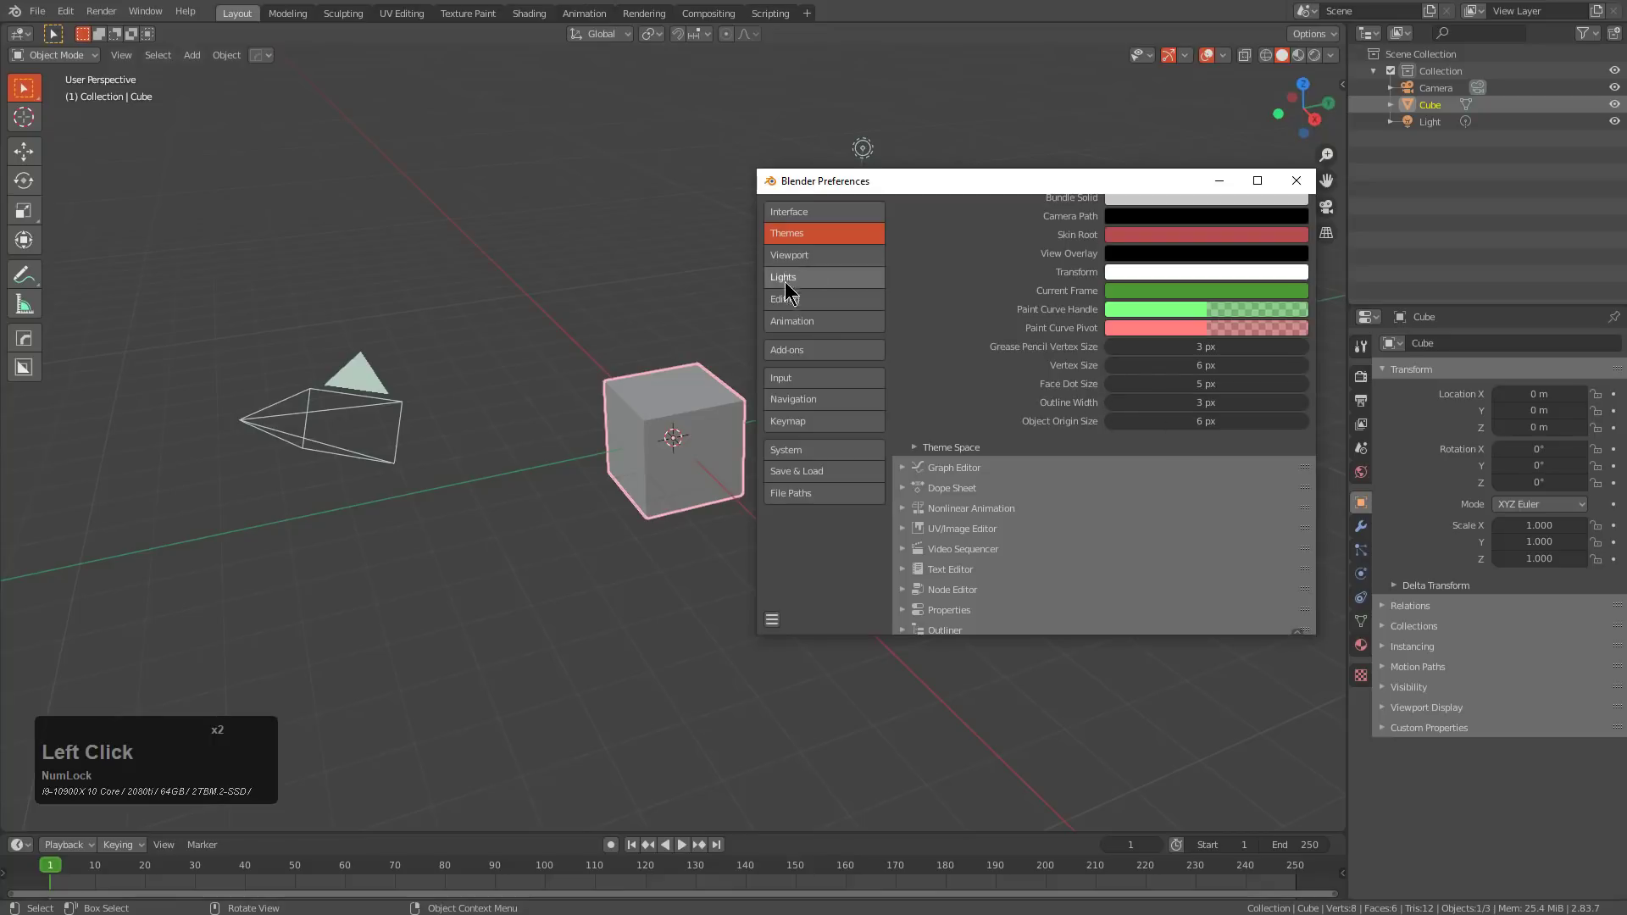
Set the viewport anti-aliasing quality to 16 samples
left_click(805, 256)
left_click(1150, 368)
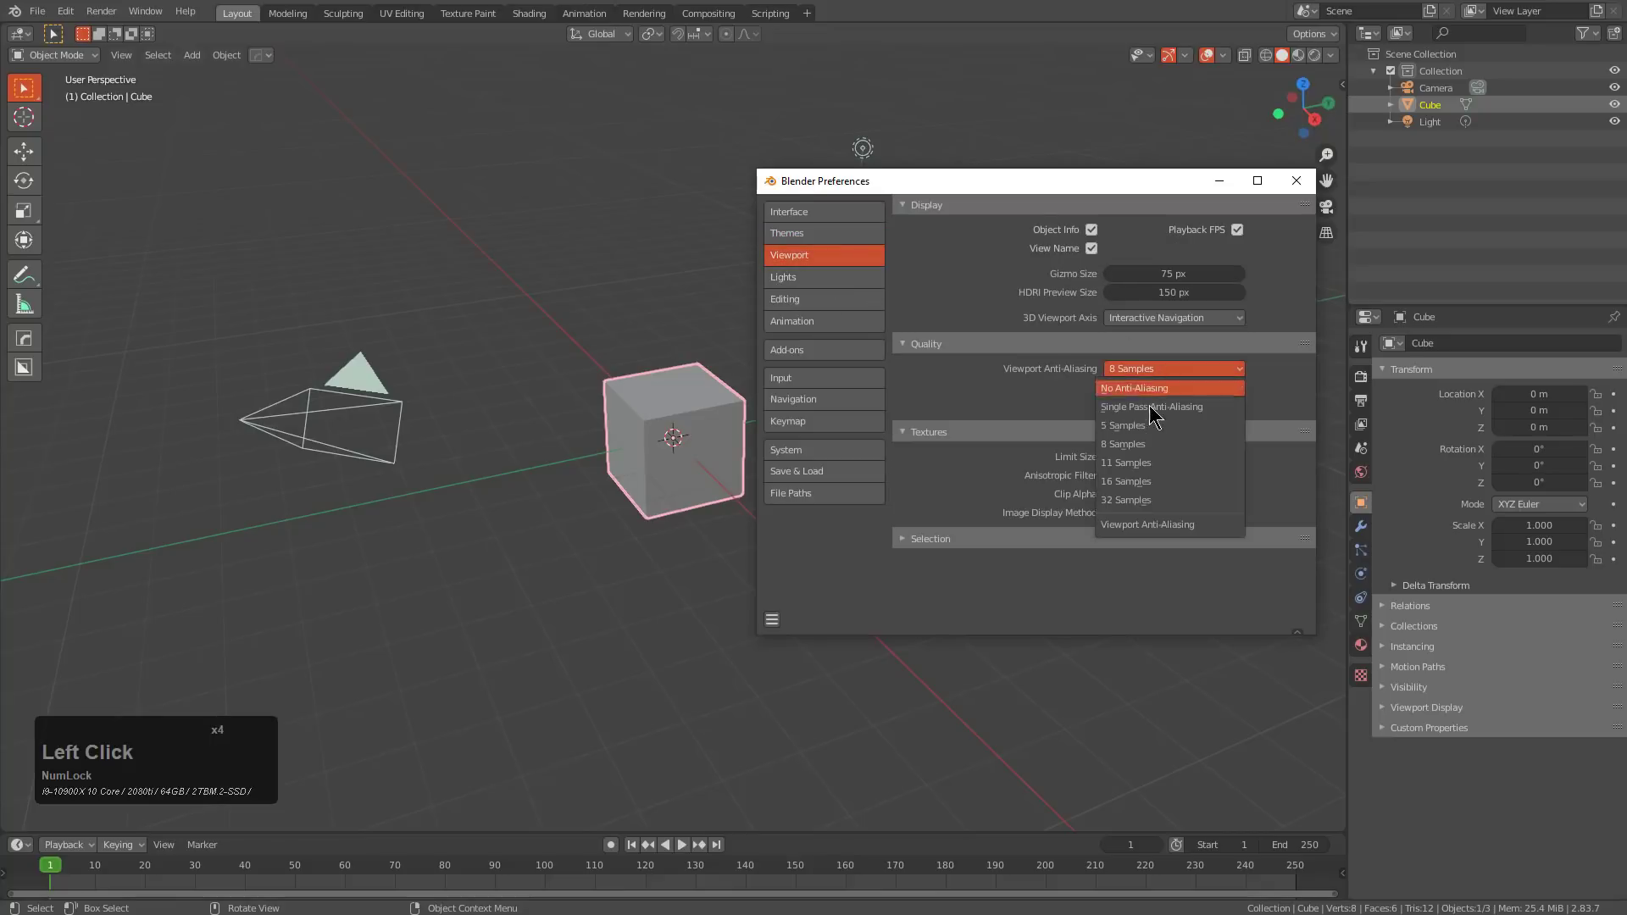
left_click(1152, 483)
left_click(808, 277)
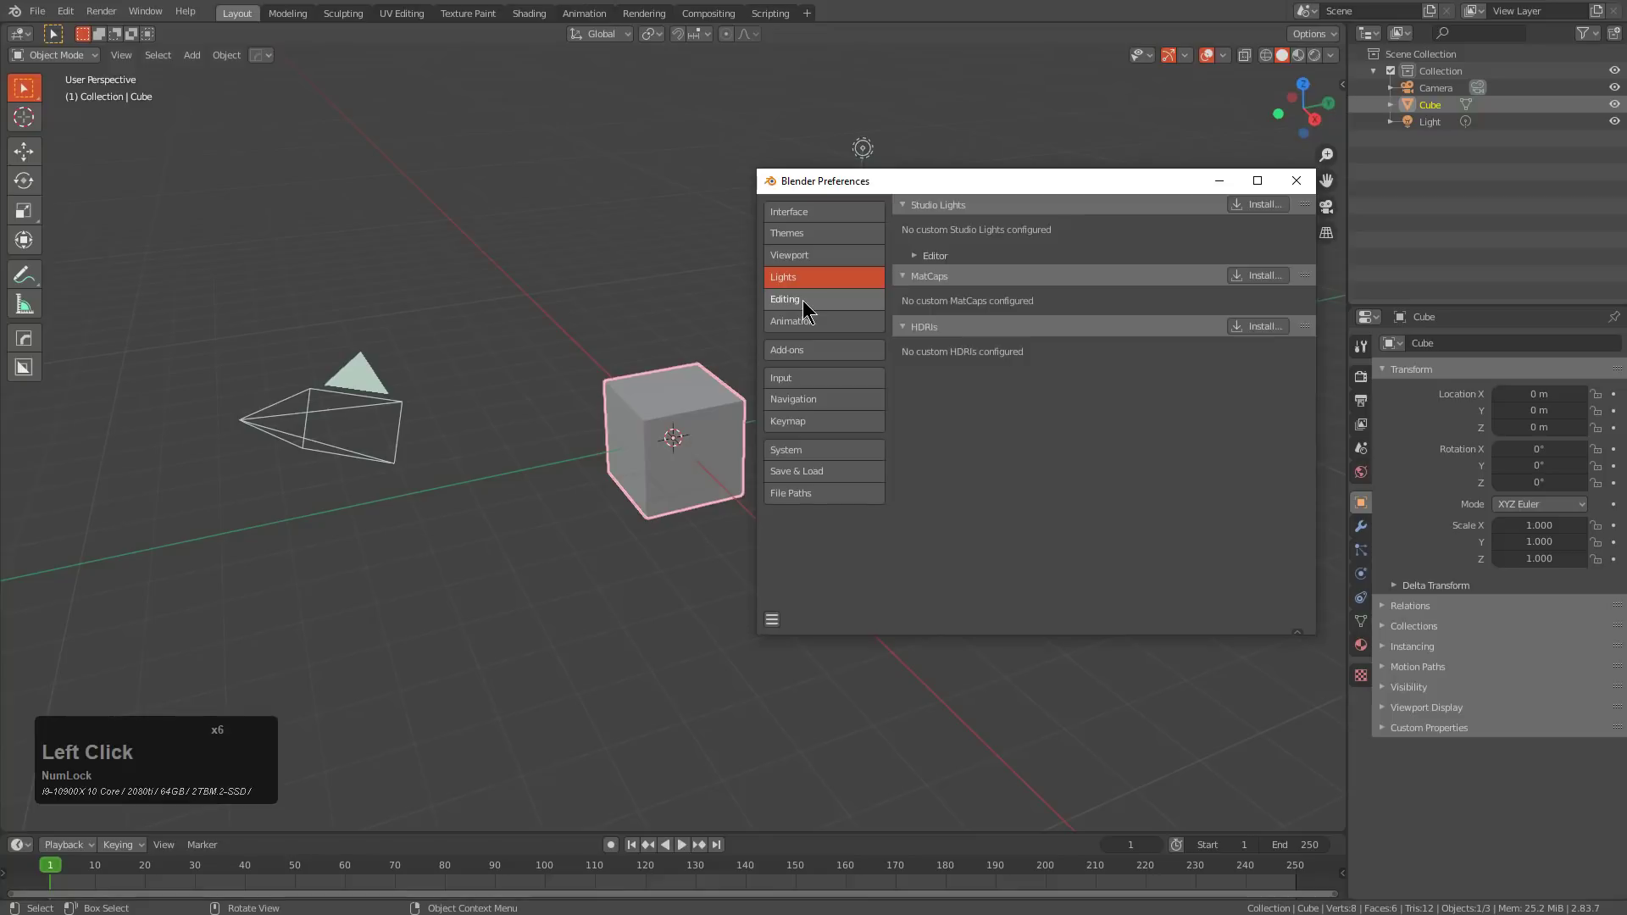
left_click(801, 299)
left_click(810, 323)
left_click(807, 350)
left_click(809, 378)
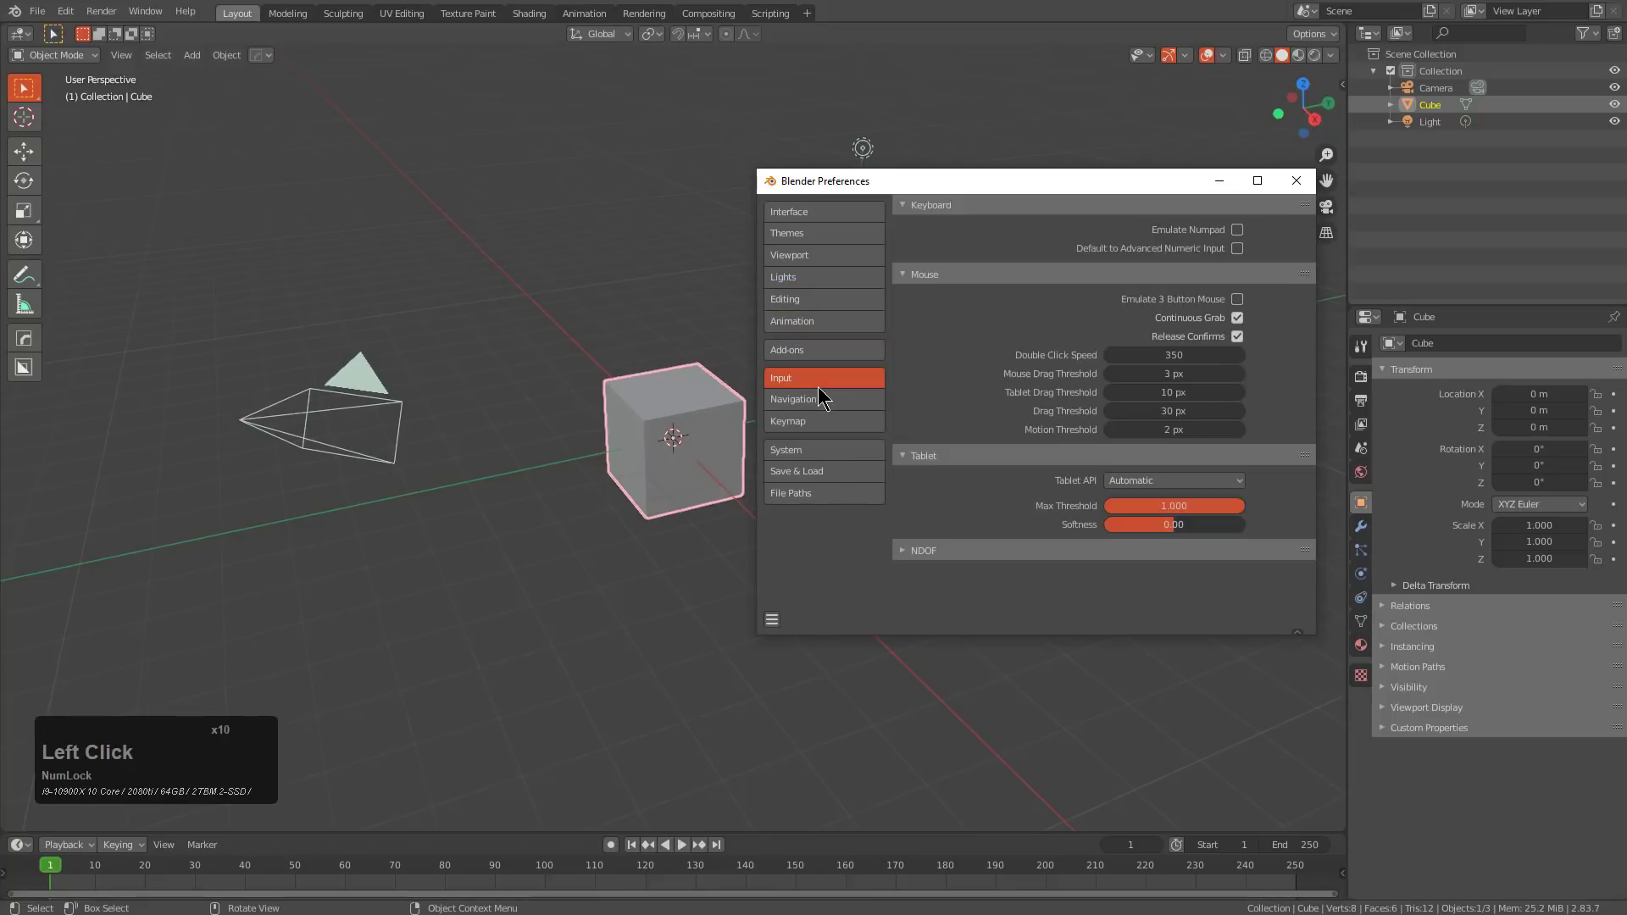
Search the add-ons for "loop" and enable Mesh: LoopTools
left_click(842, 349)
left_click(1300, 231)
type("loop")
key("Return")
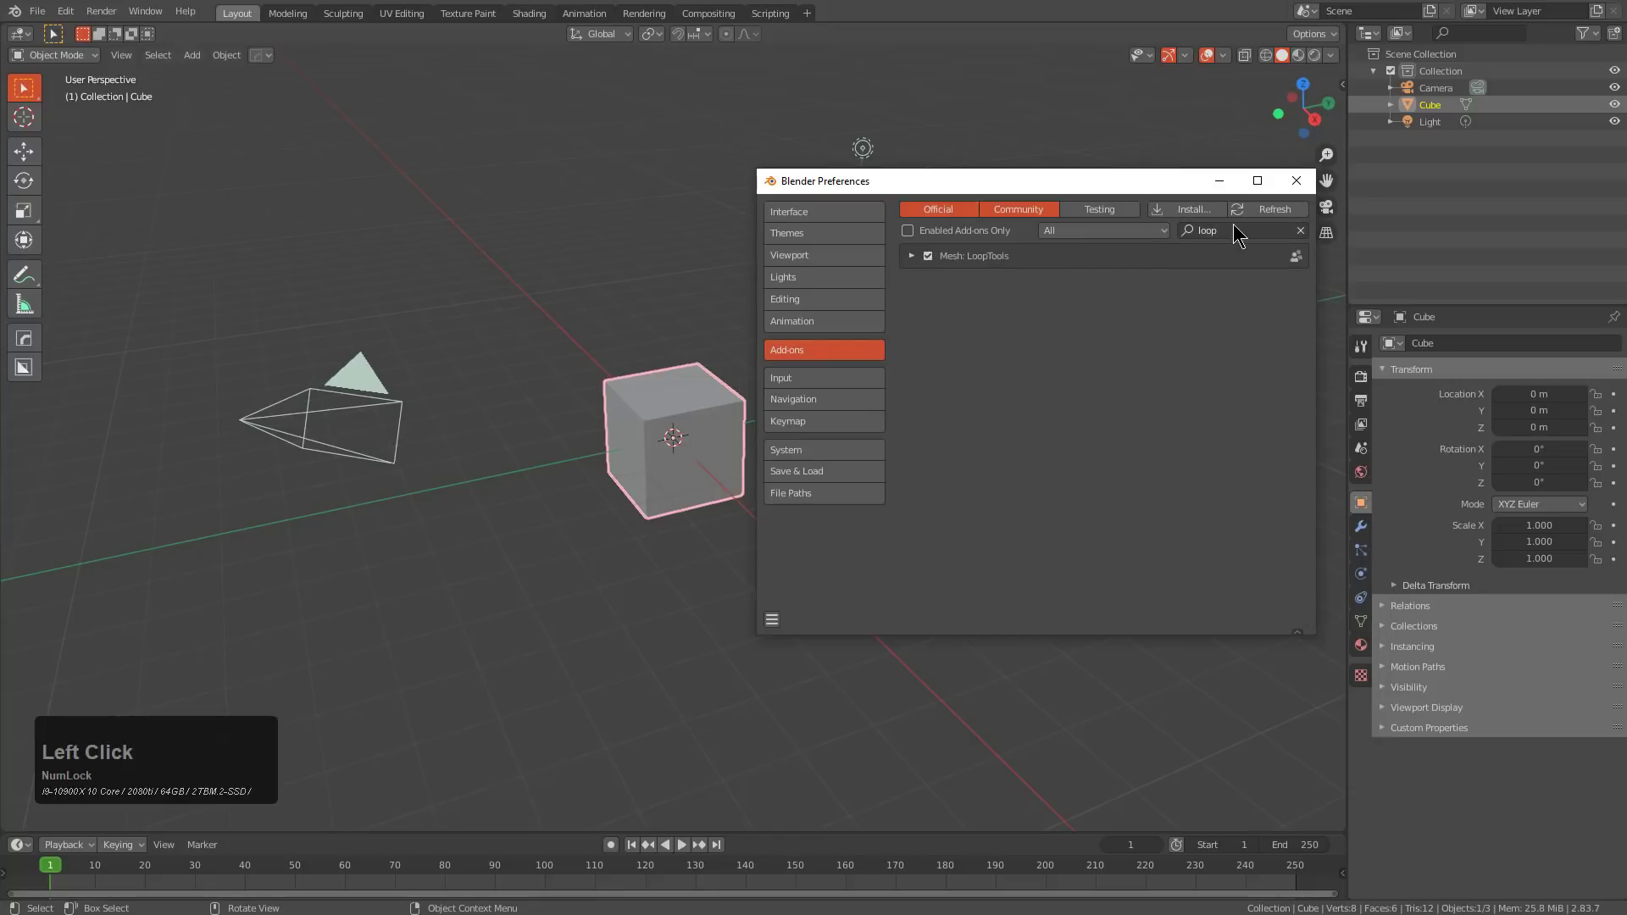
Search the add-ons for "cur" and enable Add Curve: Curve Tools
key("BackSpace")
key("BackSpace")
key("BackSpace")
key("BackSpace")
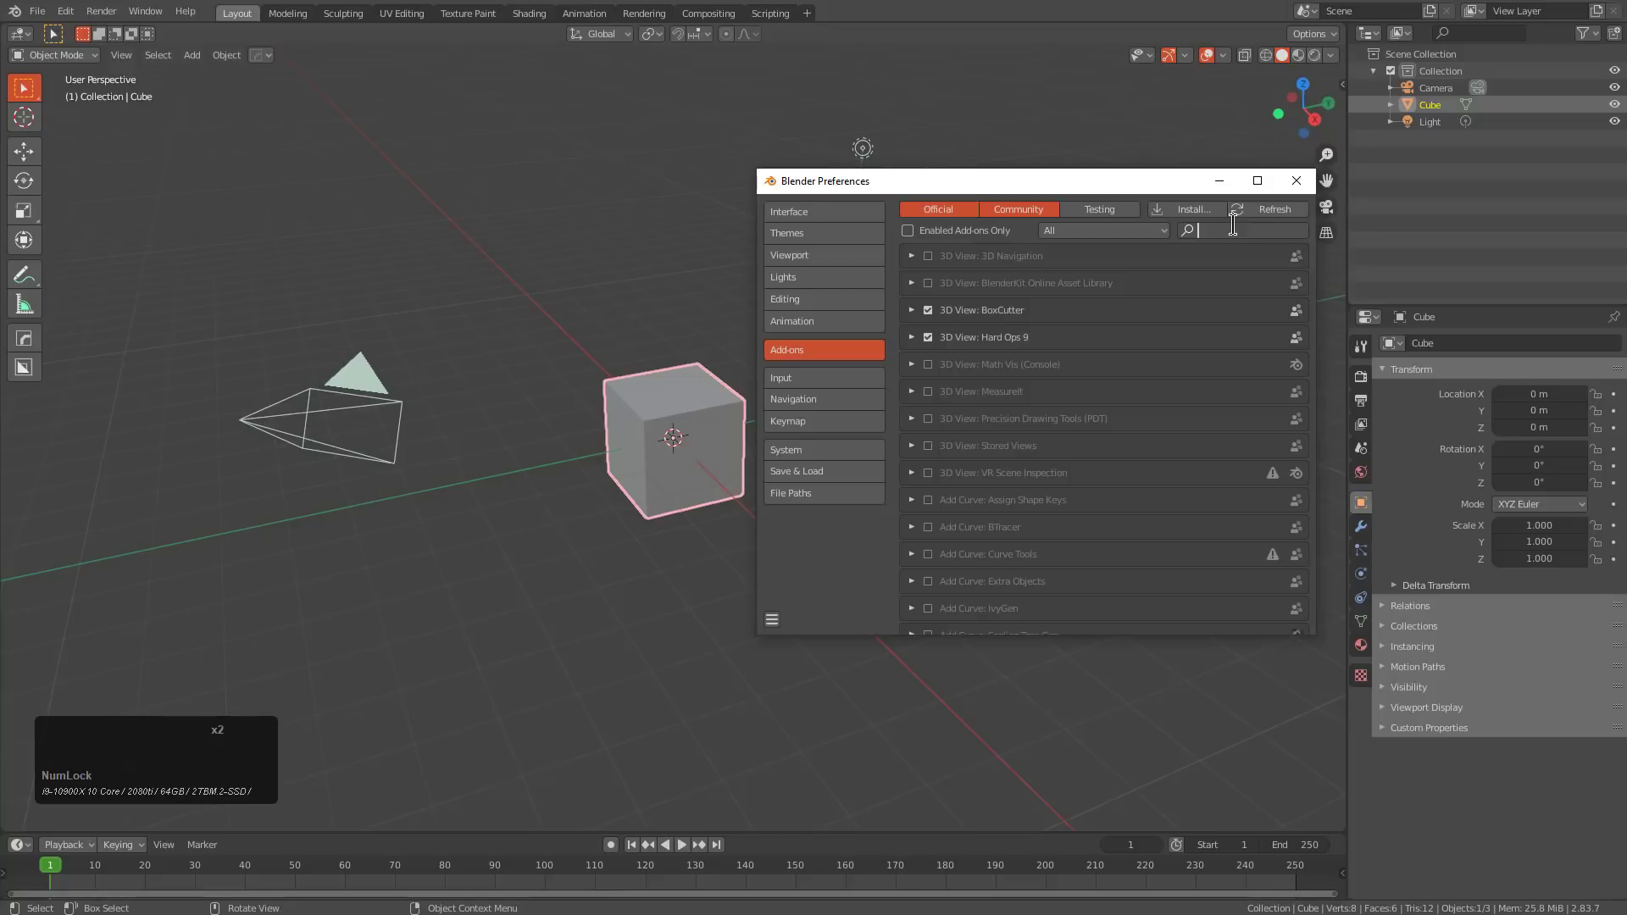
type("cur")
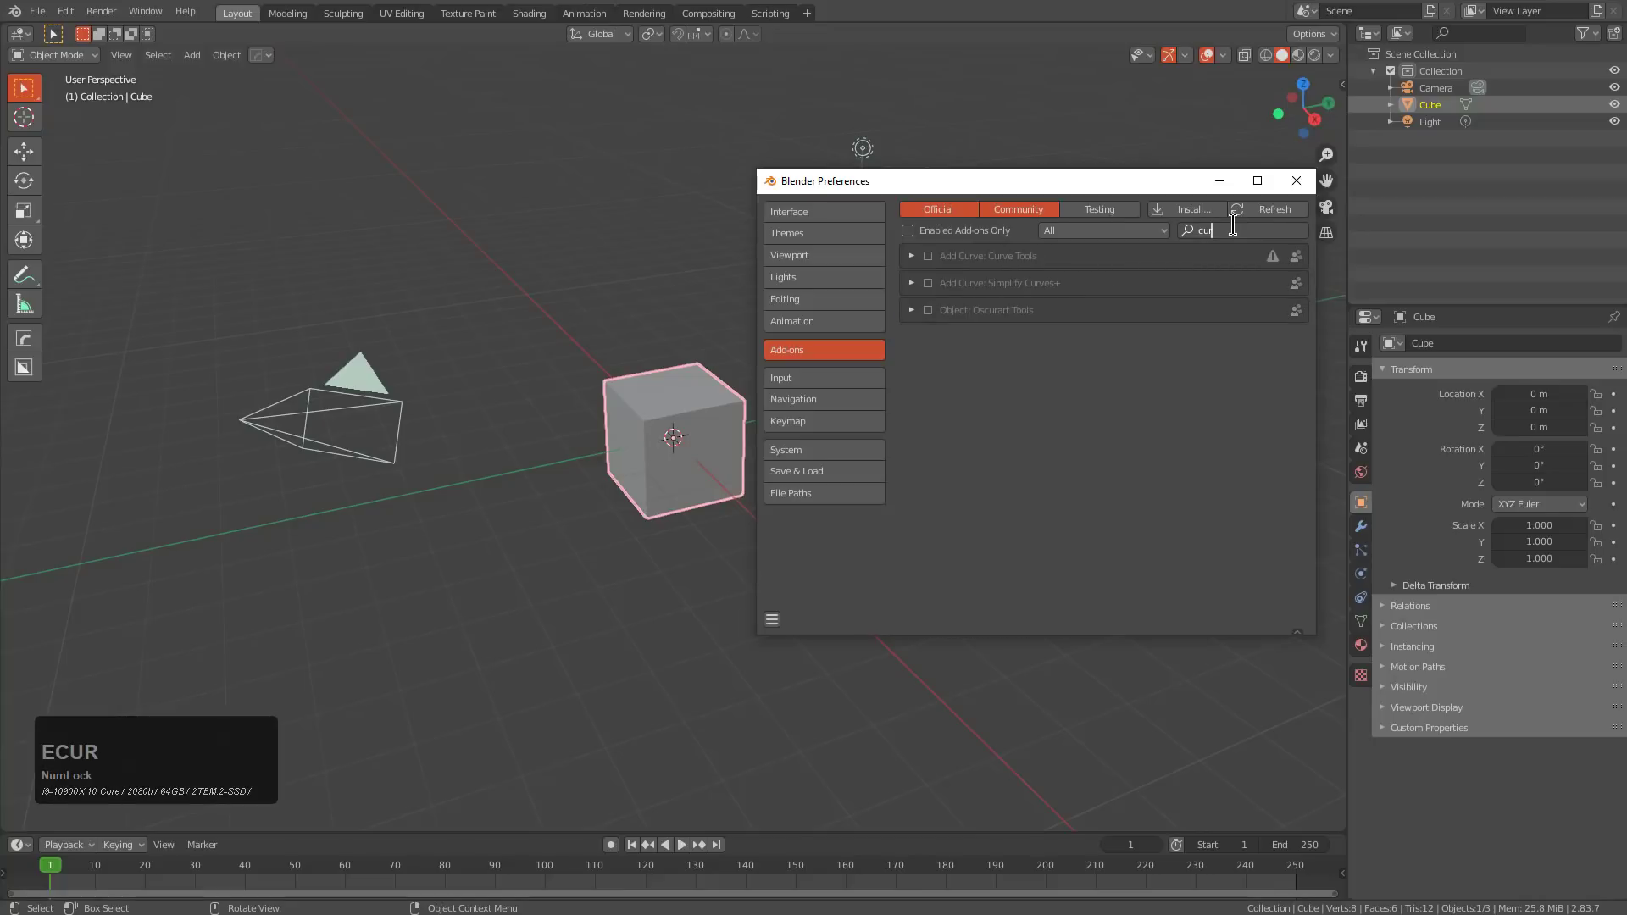
key("Return")
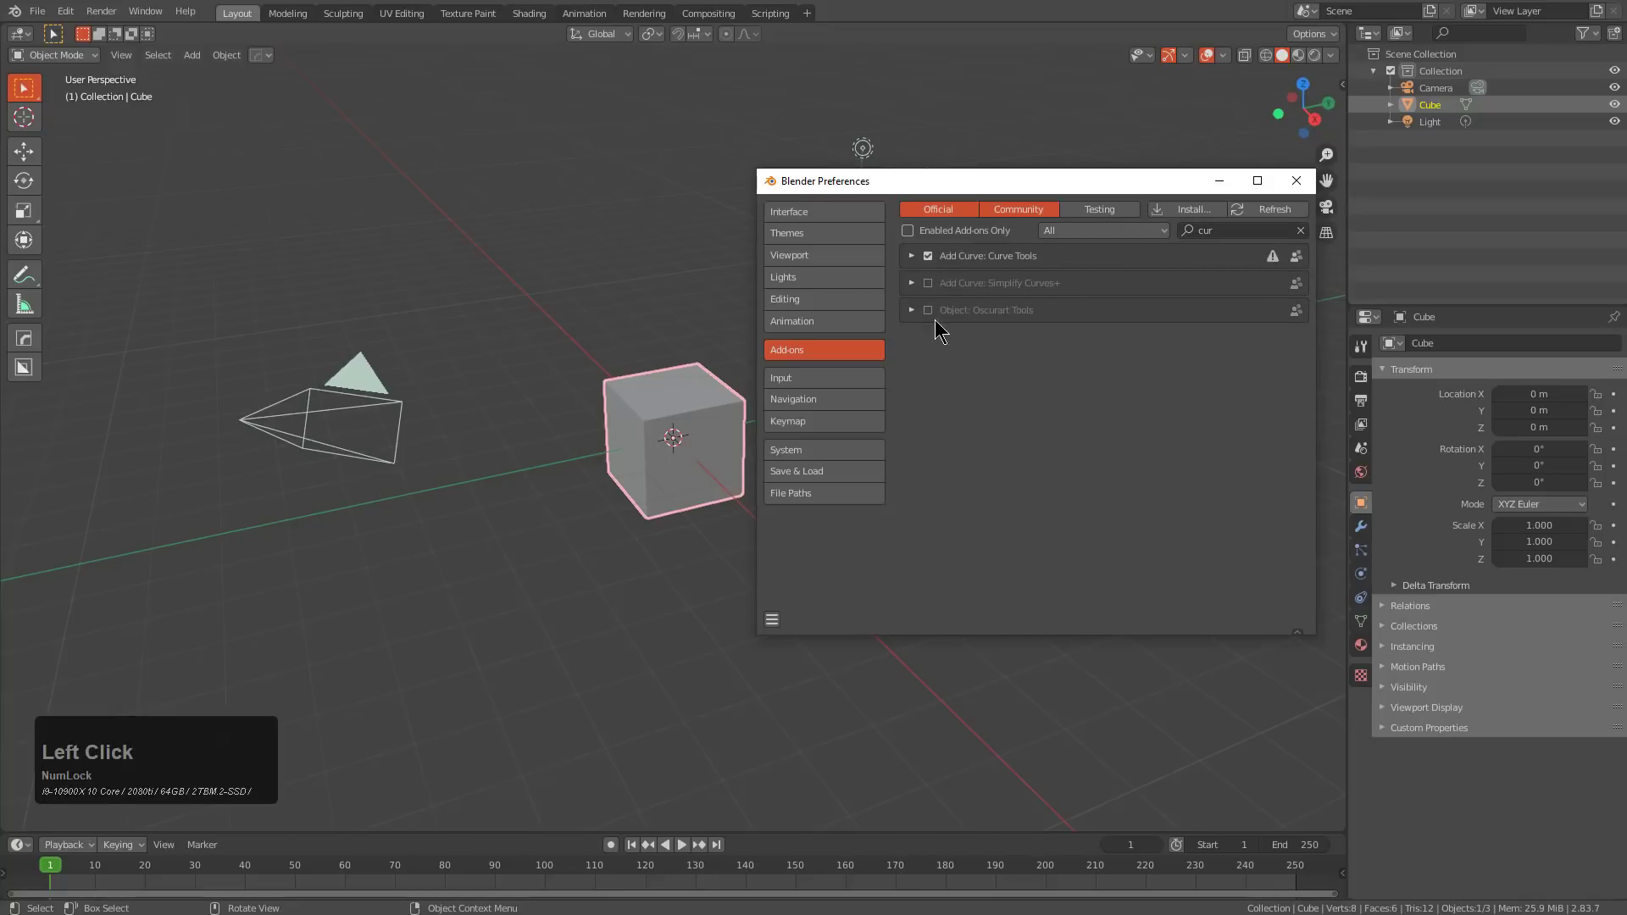
Search the keymap for "cursor" and set the orientation of the 3D View's Set 3D Cursor shortcut to Geometry
left_click(810, 381)
left_click(806, 398)
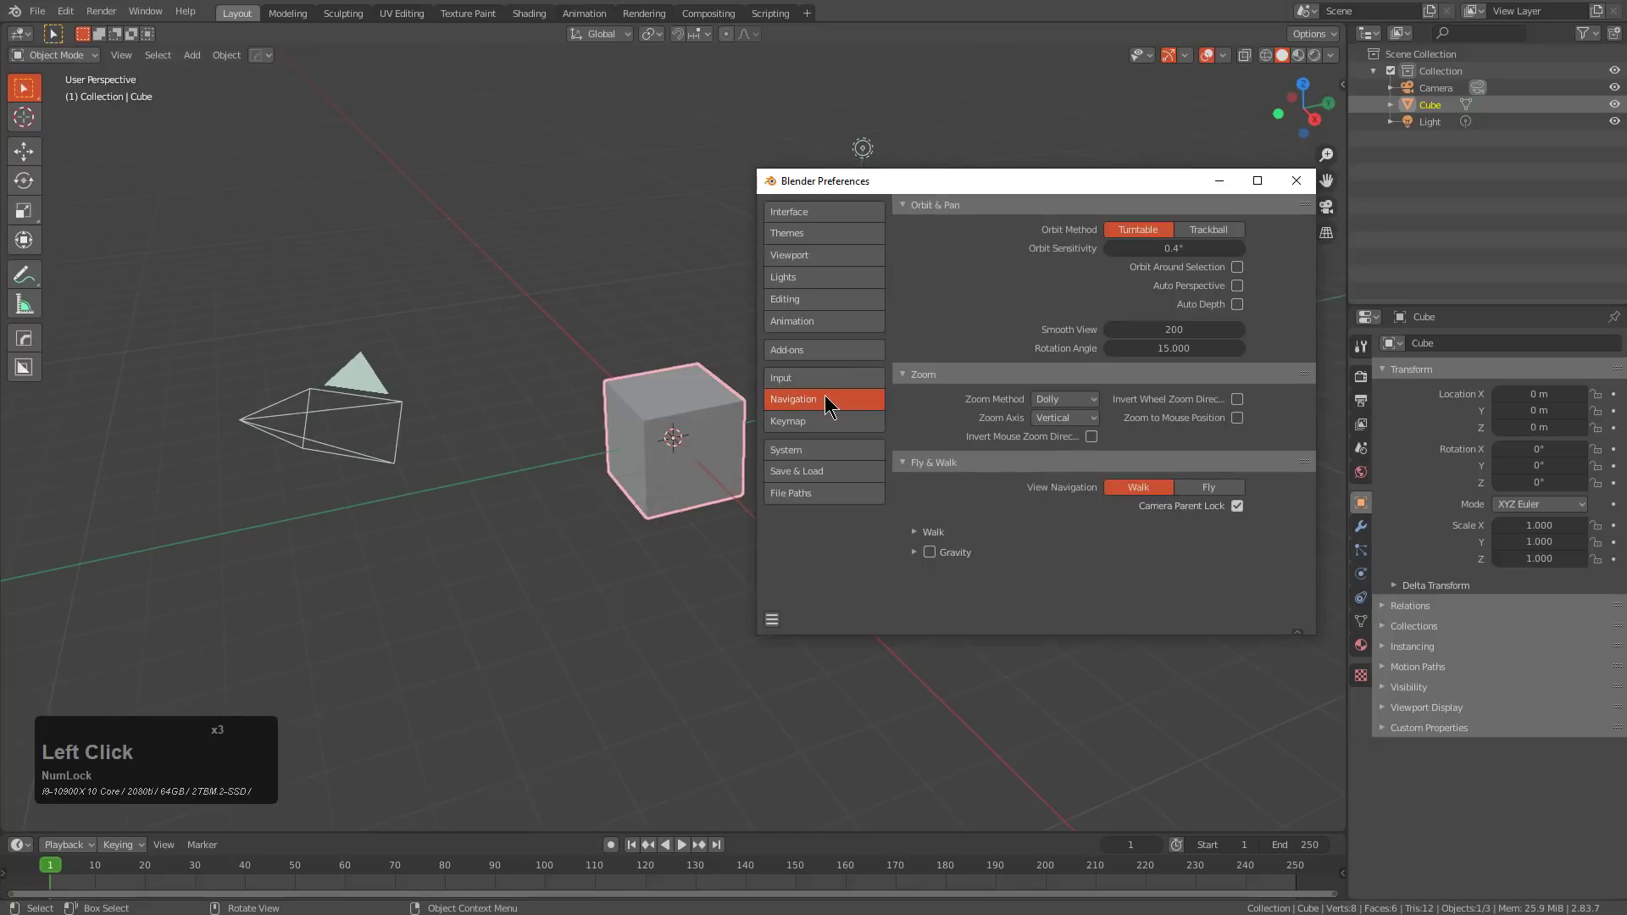
left_click(796, 422)
left_click(1130, 229)
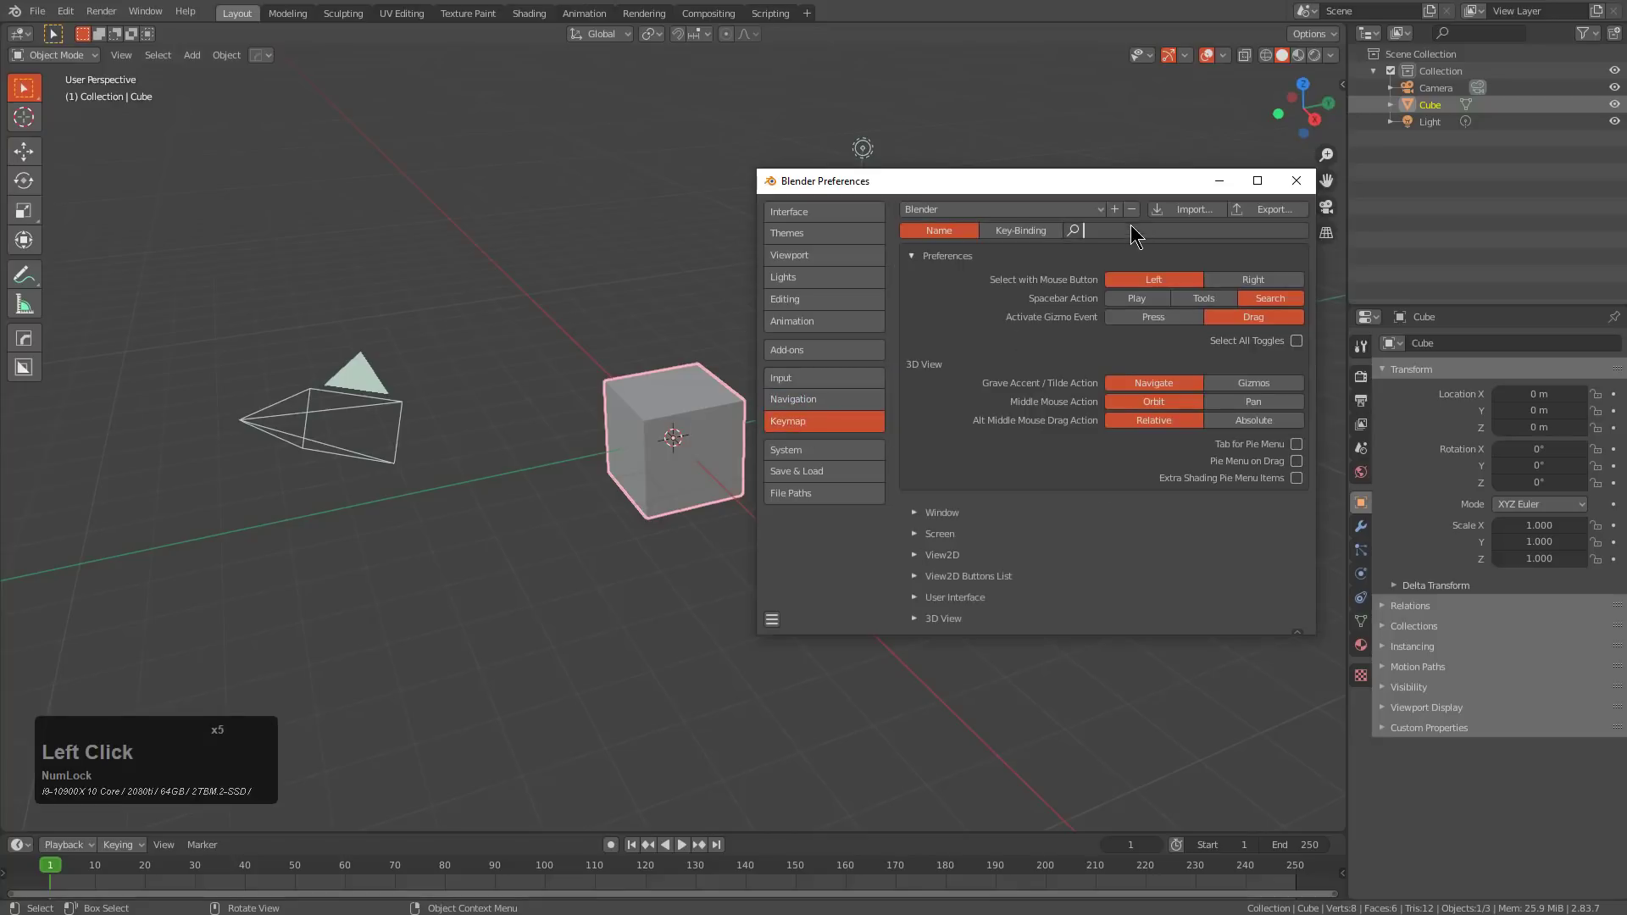
type("cursor")
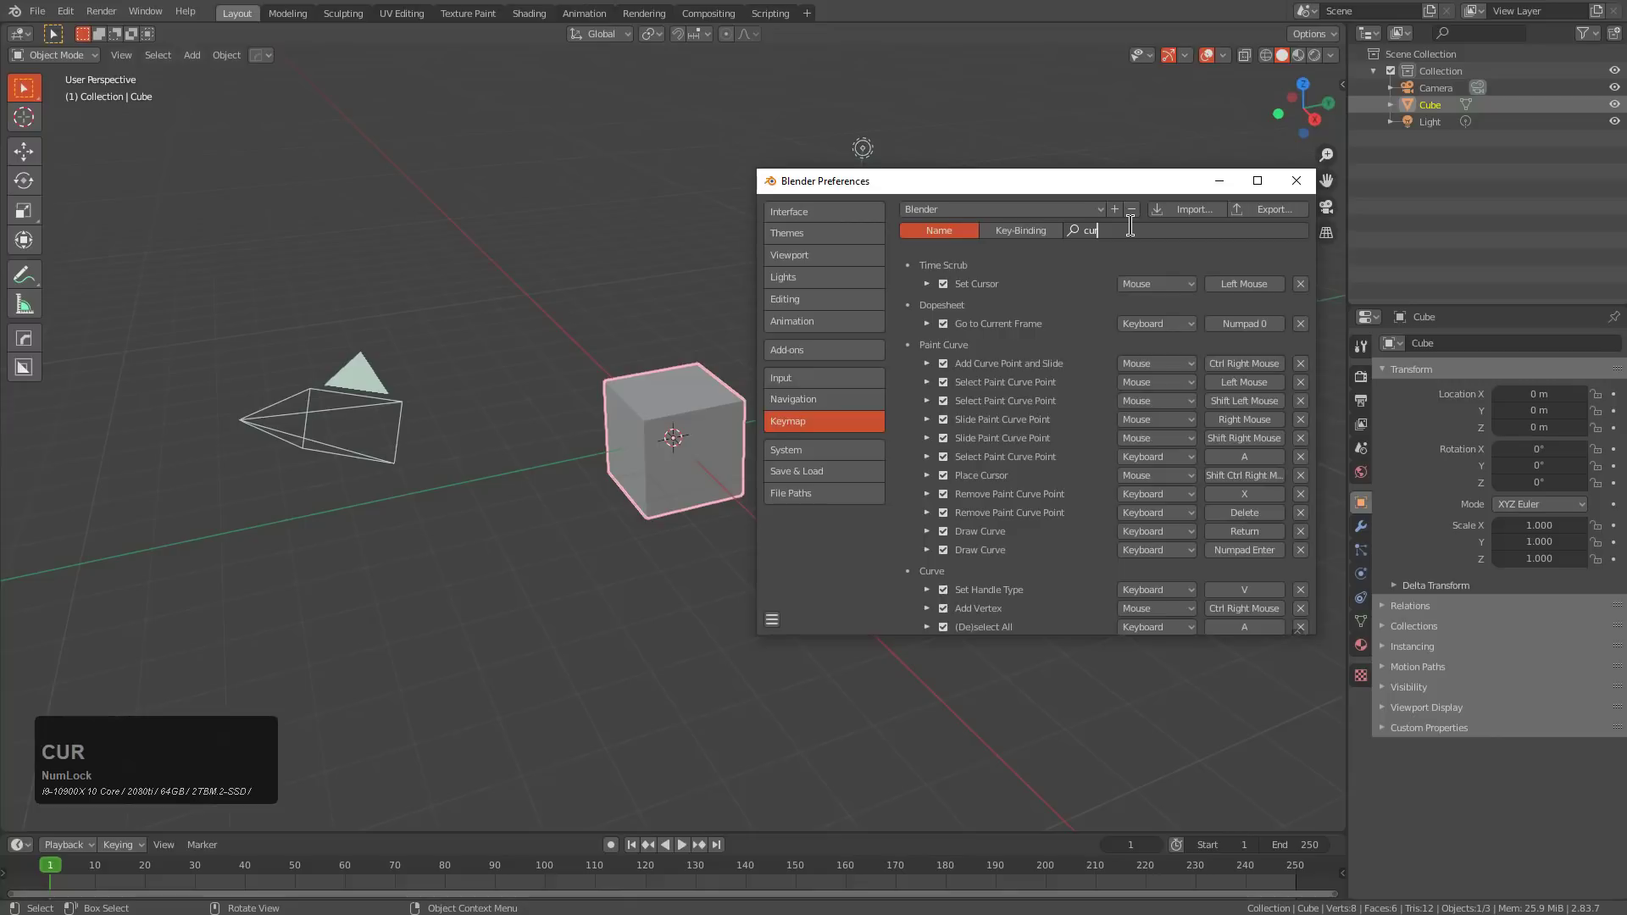
key("Return")
scroll(994, 366, "up", 2)
scroll(995, 423, "down", 2)
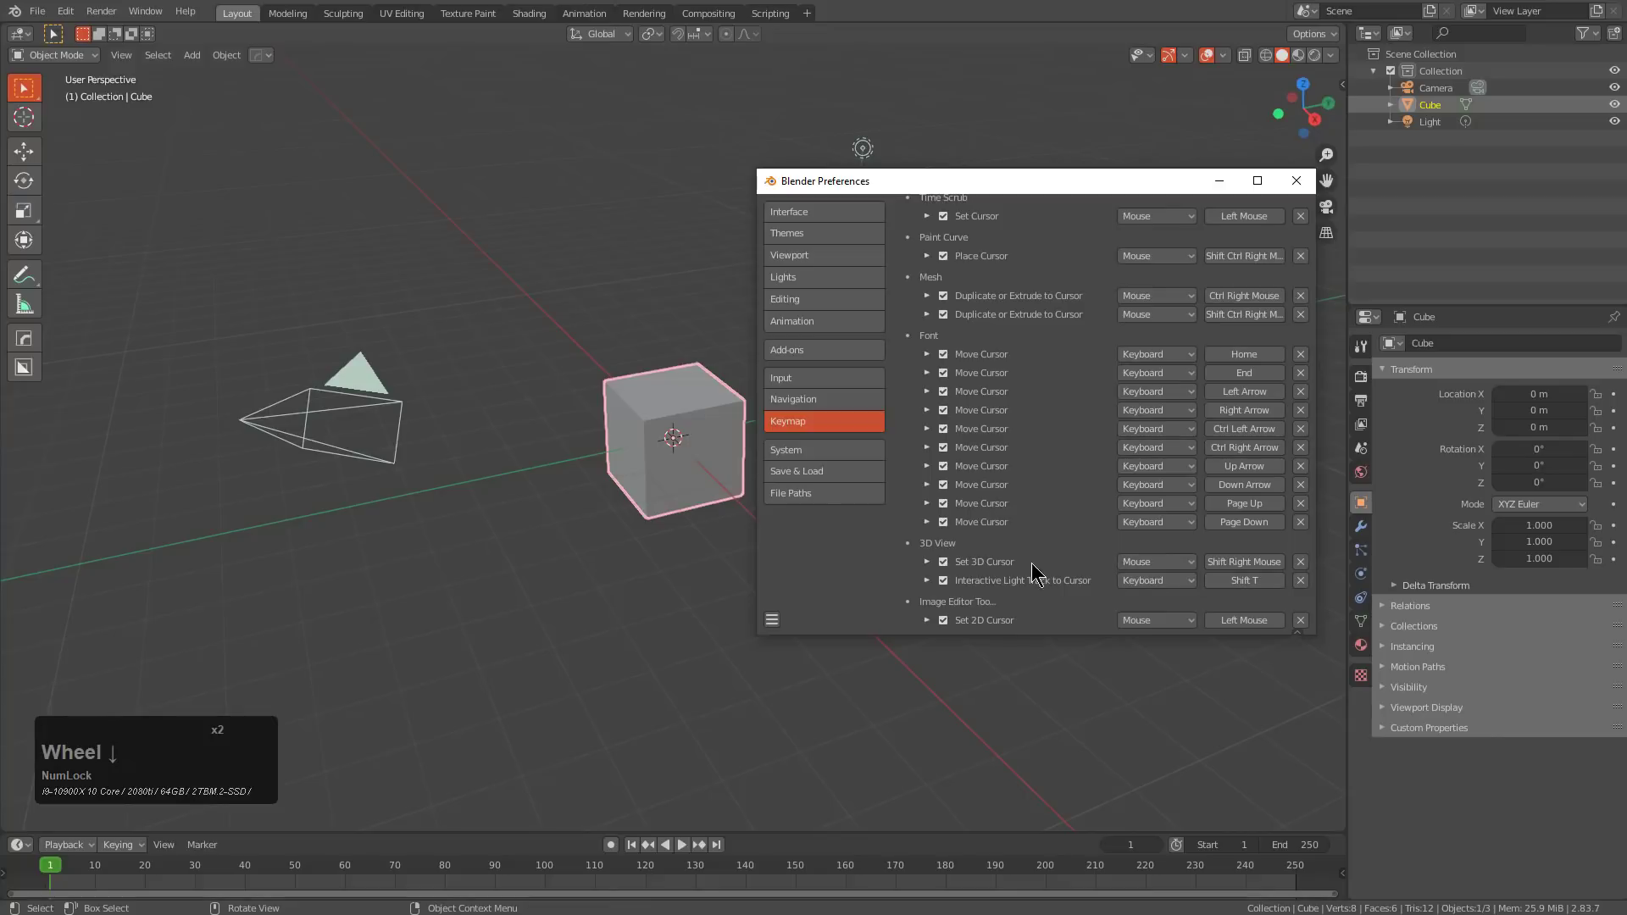
left_click(927, 562)
scroll(1230, 573, "down", 4)
left_click(1237, 517)
left_click(1199, 589)
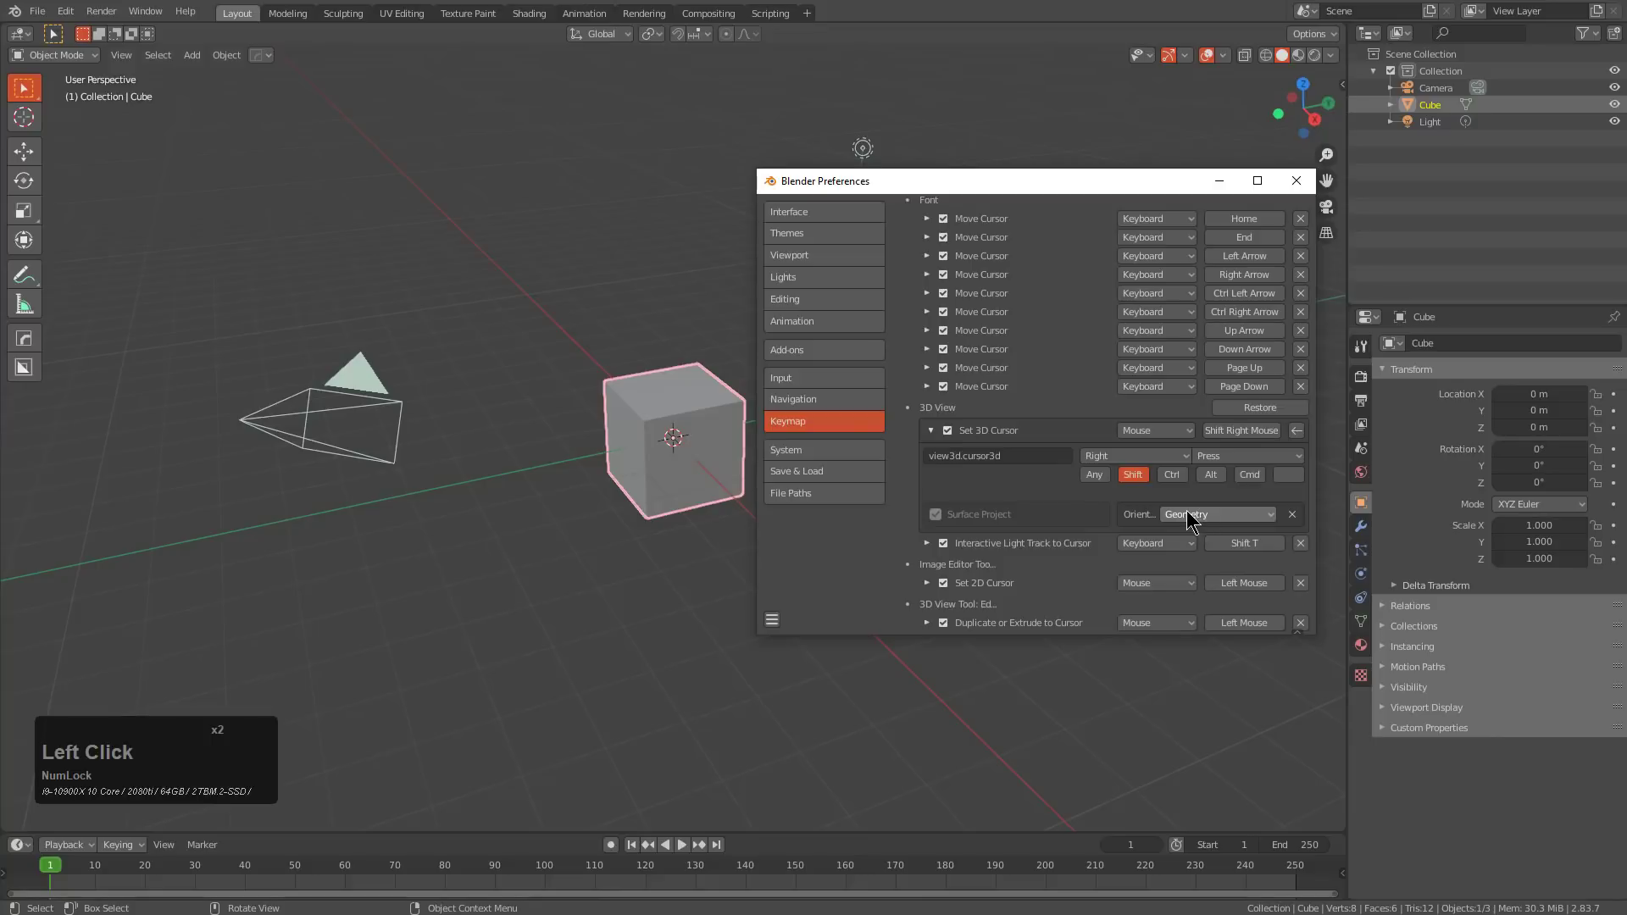
Set the Cycles render devices to CUDA with both the GeForce RTX 2080 Ti and the Intel Core i9-10900X CPU enabled
left_click(821, 449)
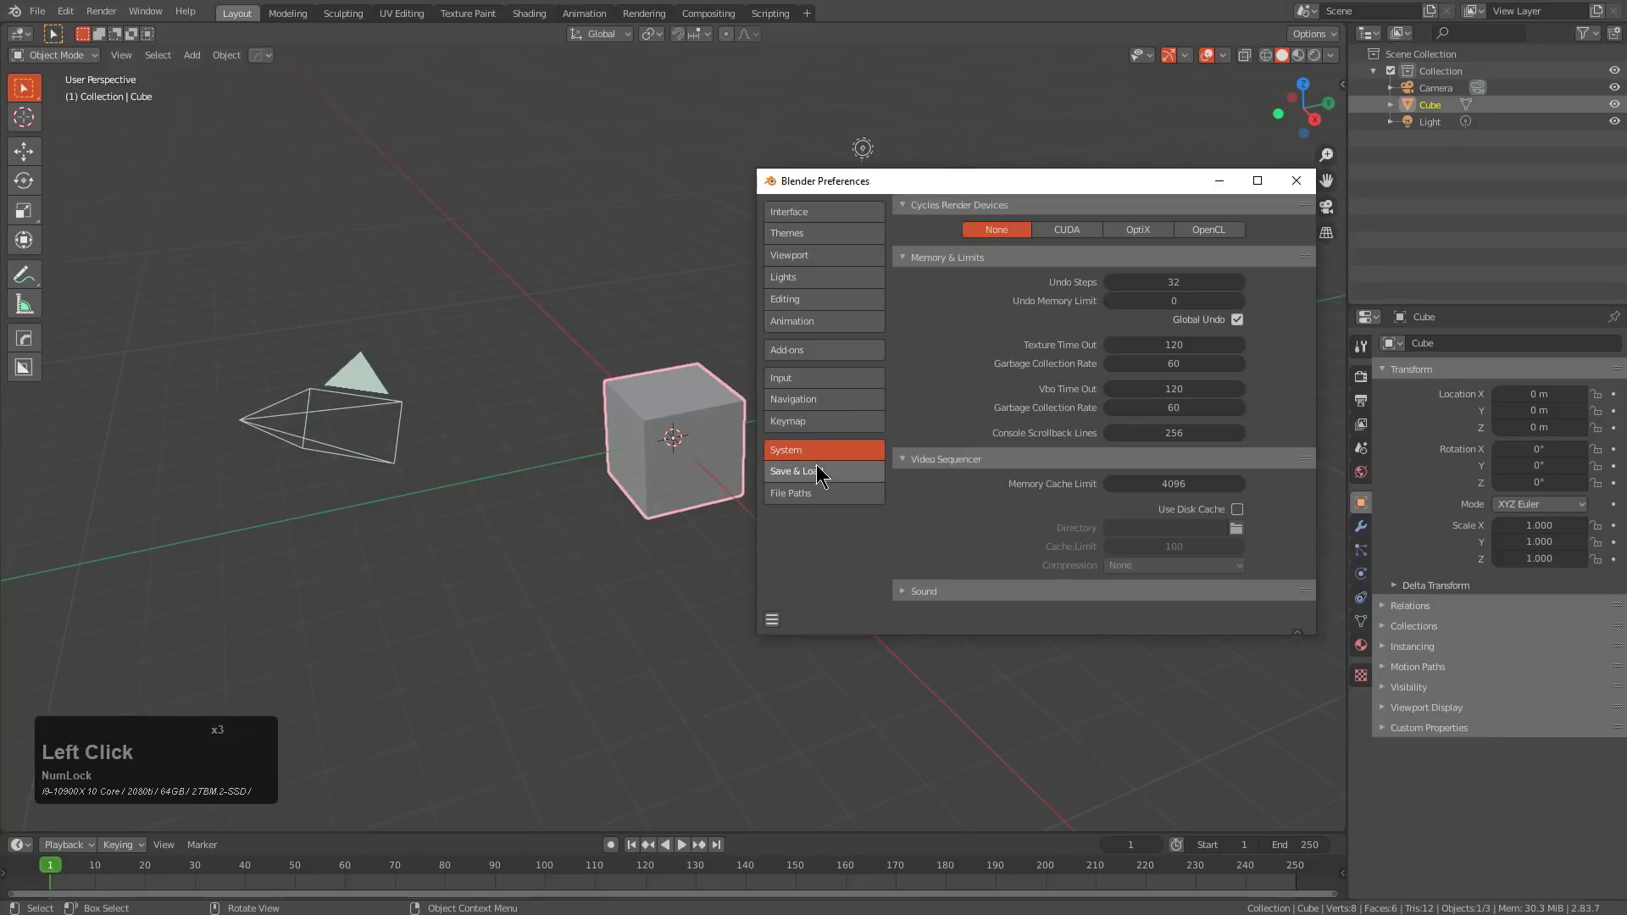
left_click(1073, 232)
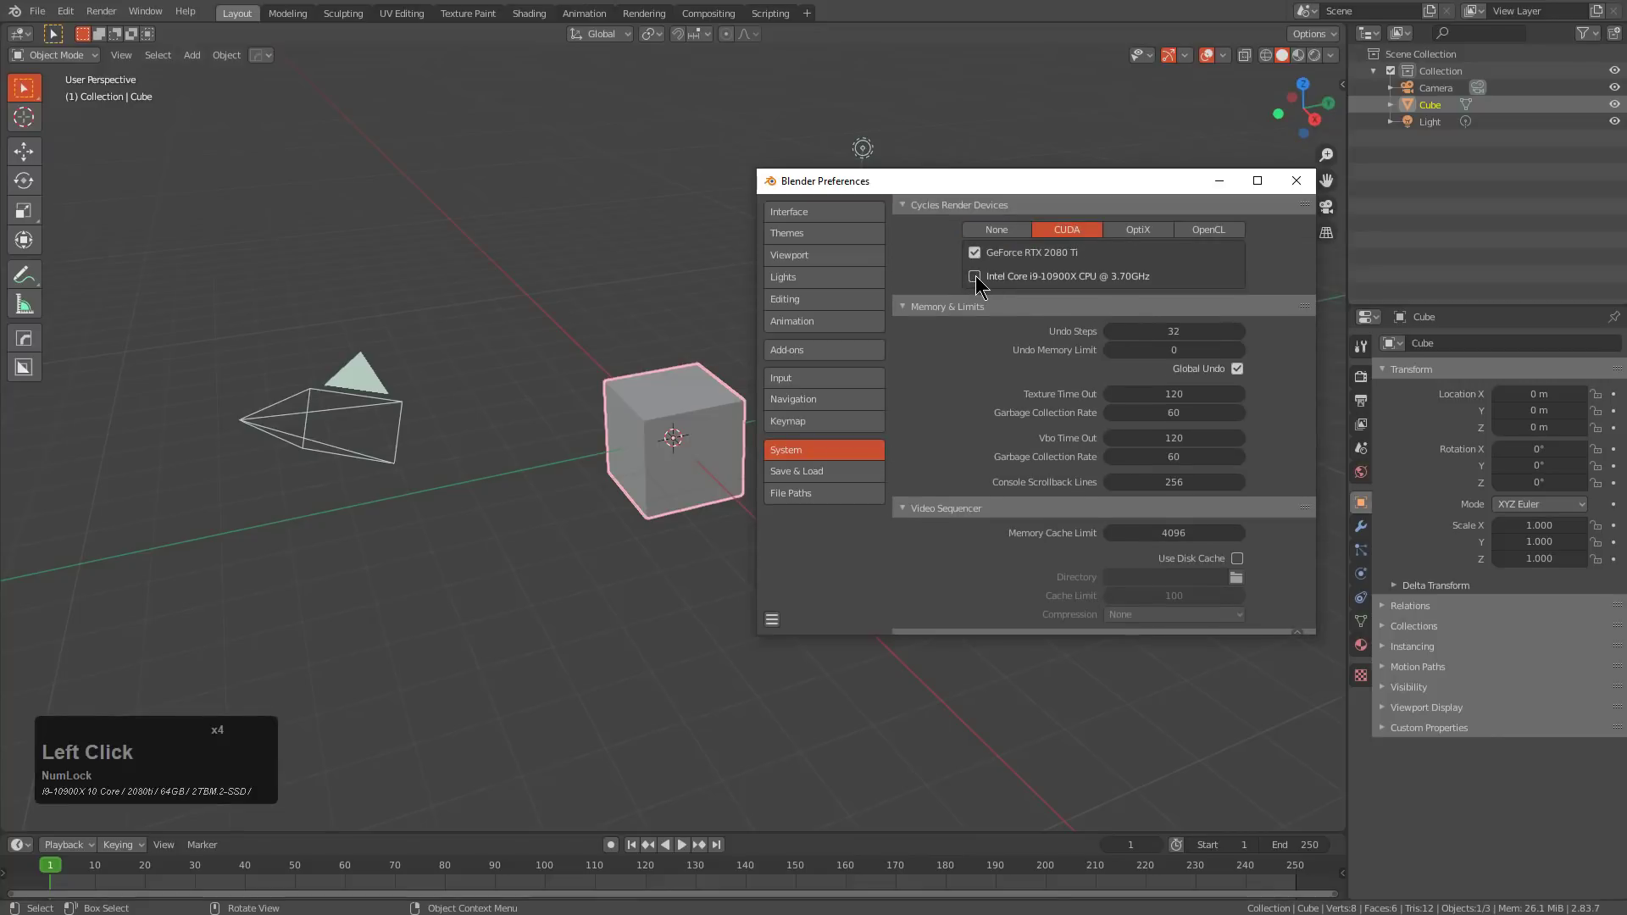
scroll(1090, 513, "down", 2)
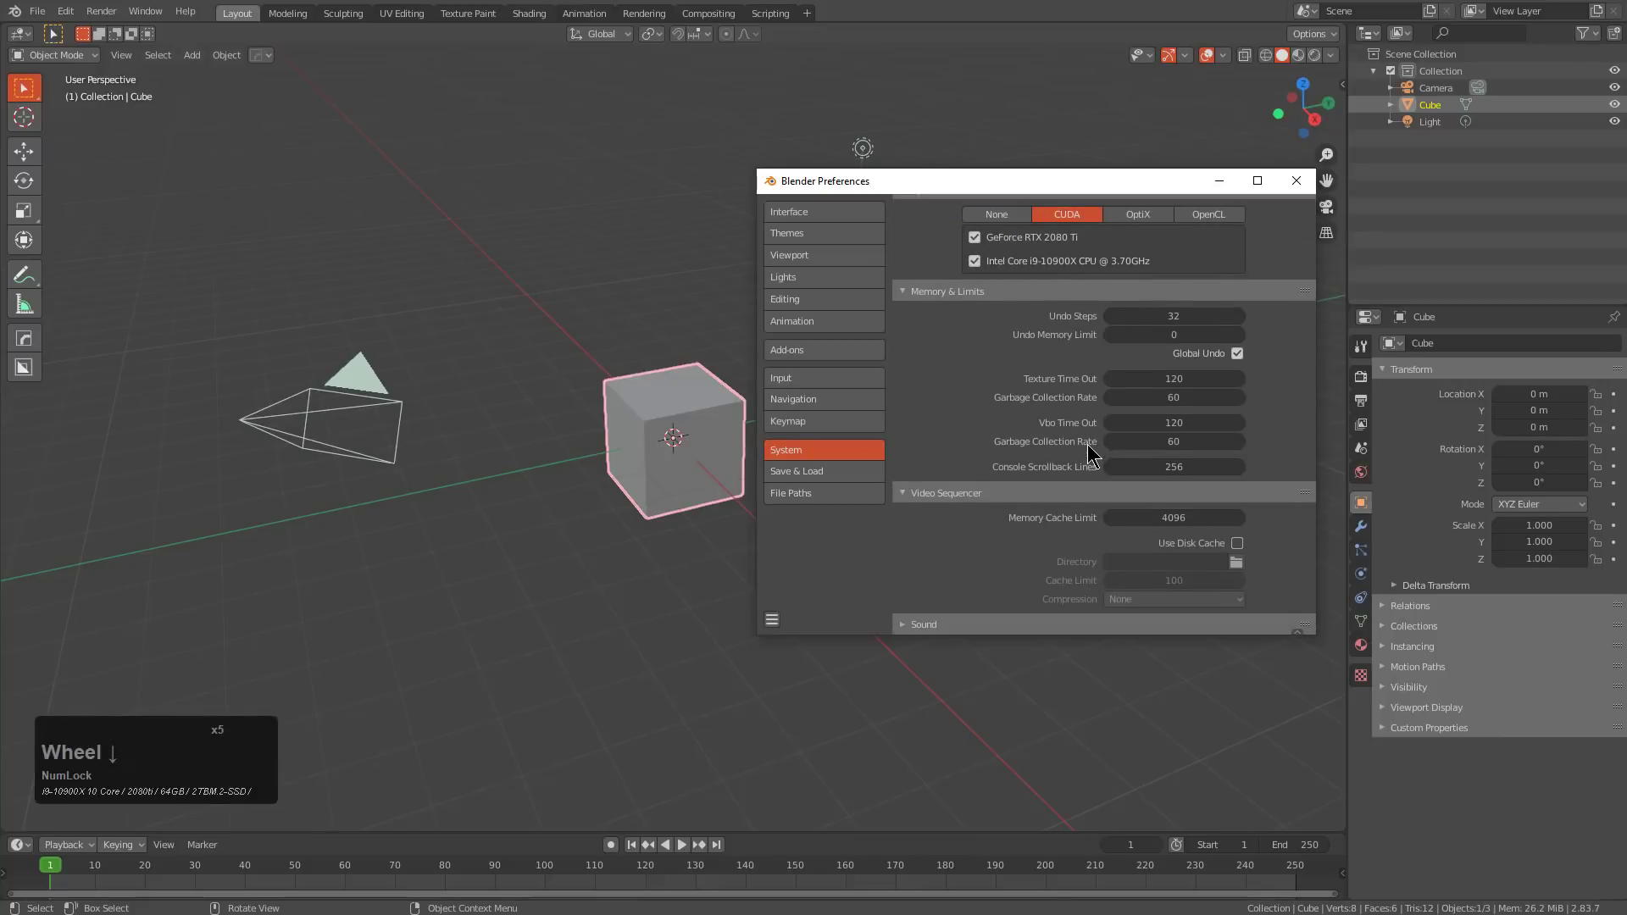
In the save and load preferences, set the auto-save timer to 1 minute, enable Auto Run Python Scripts, and set Recent Files to 30
left_click(812, 472)
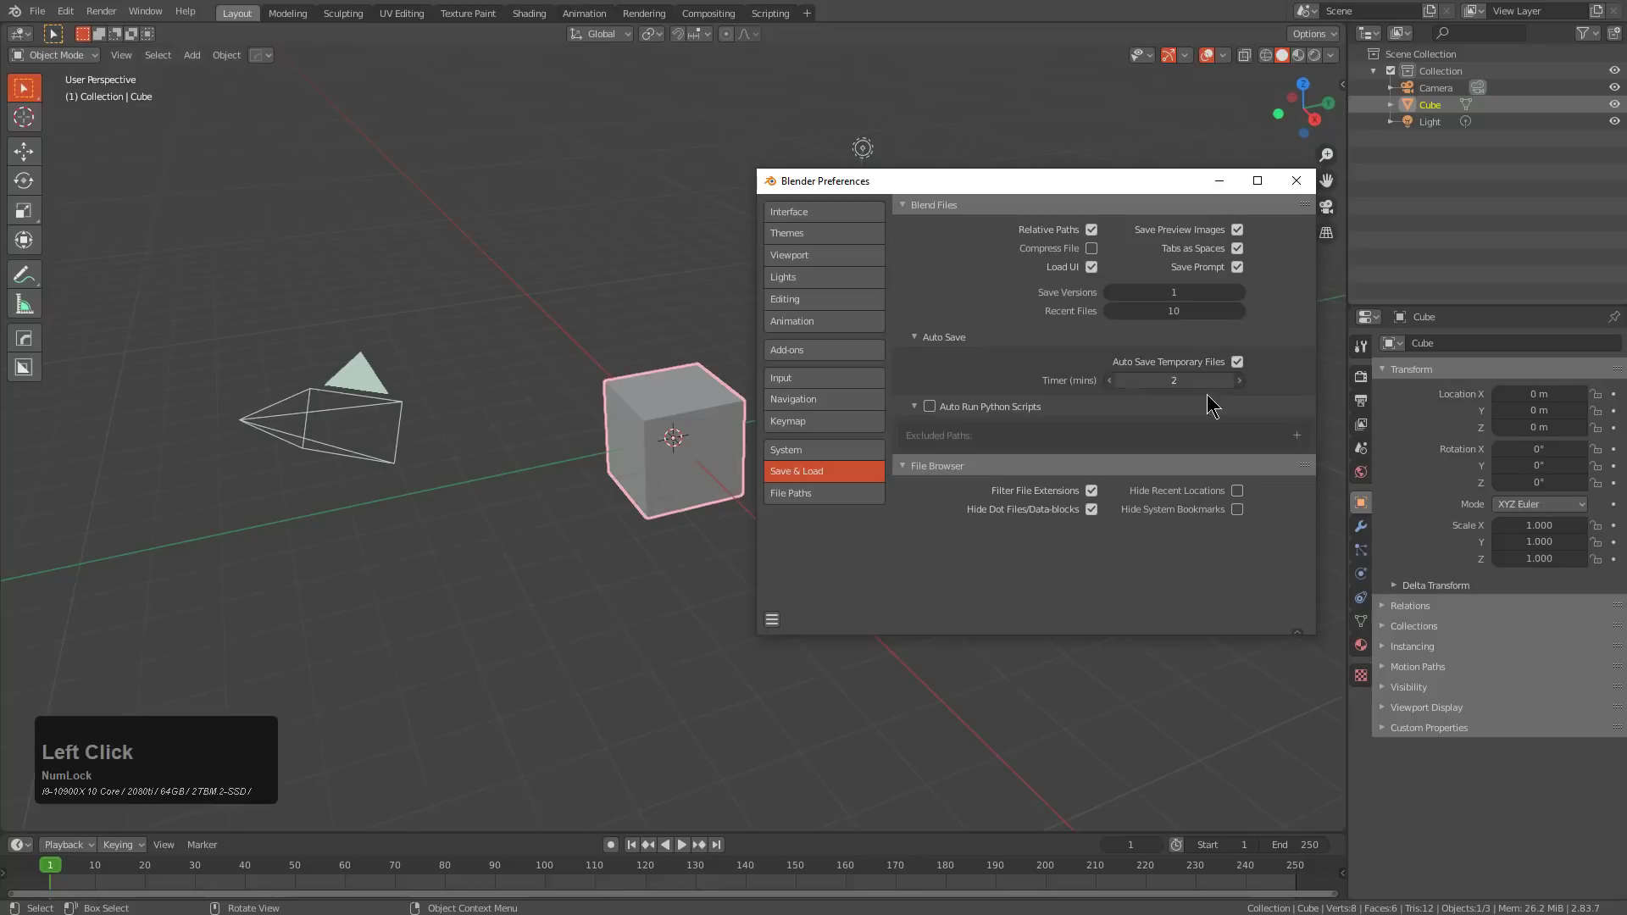
left_click(969, 409)
left_click(915, 407)
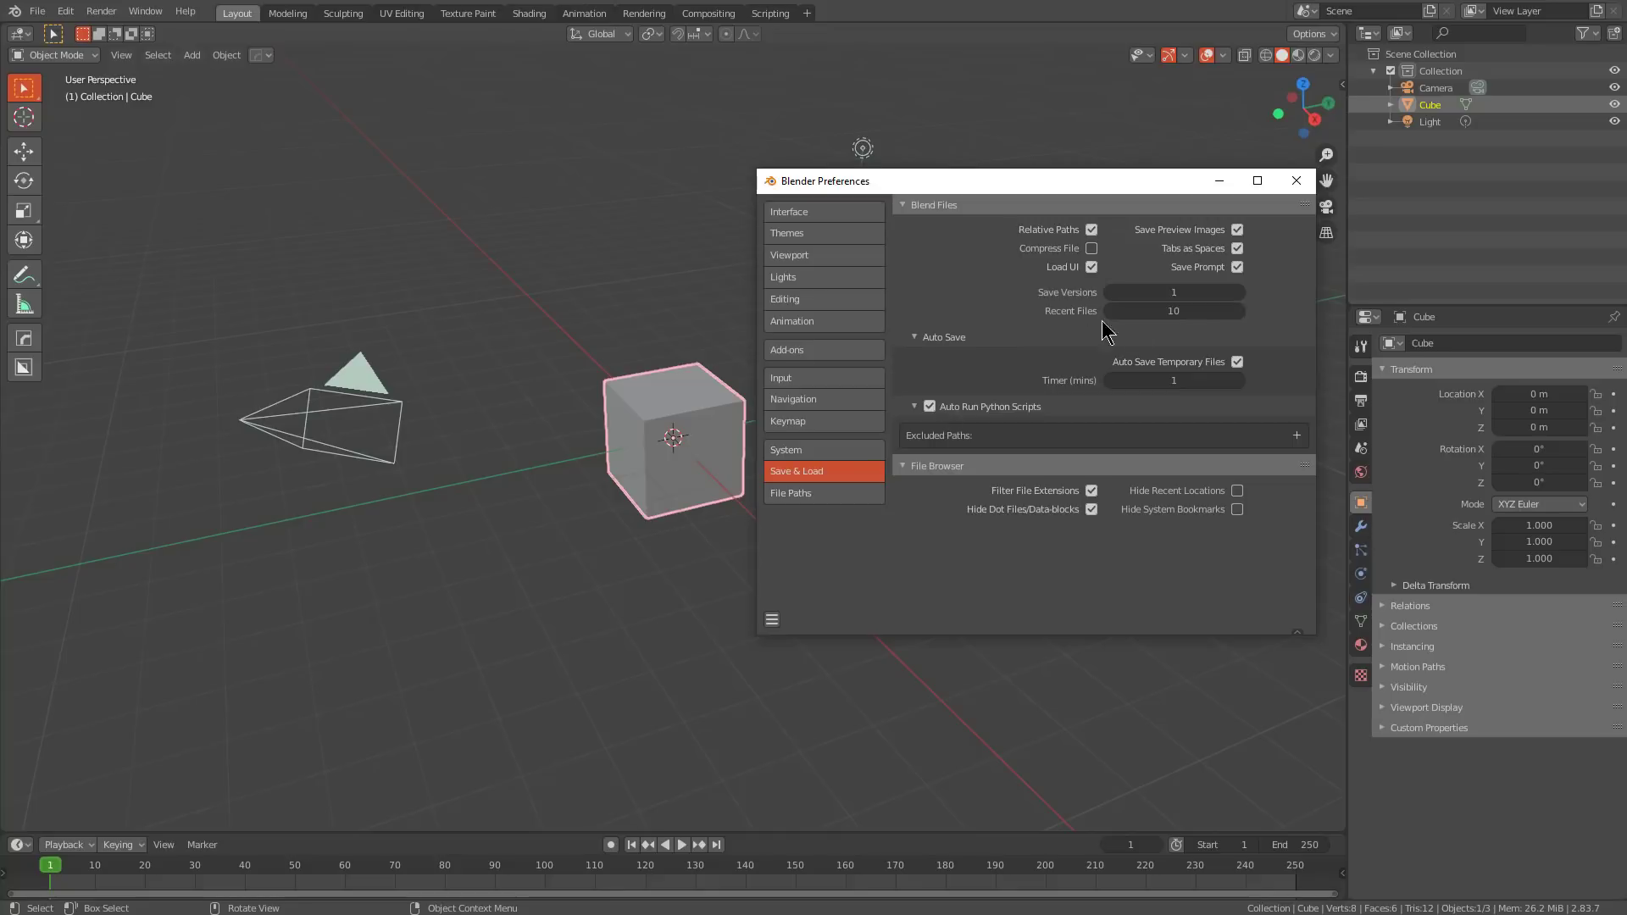
left_click(1189, 312)
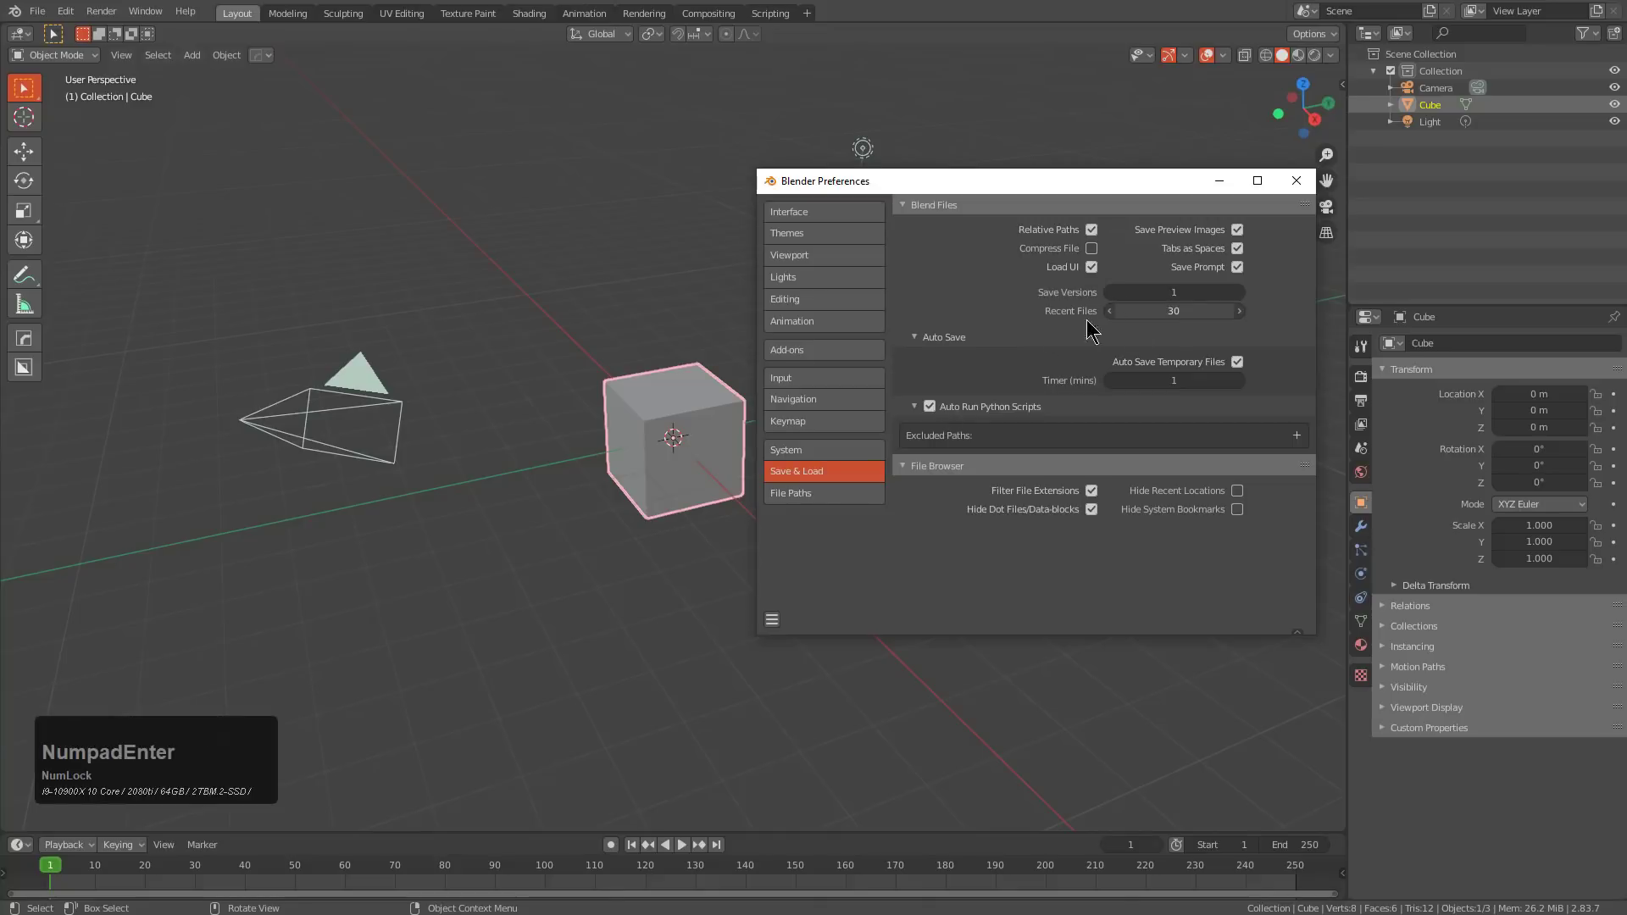
Check the file path preferences, save the preferences and close the Preferences window
left_click(826, 493)
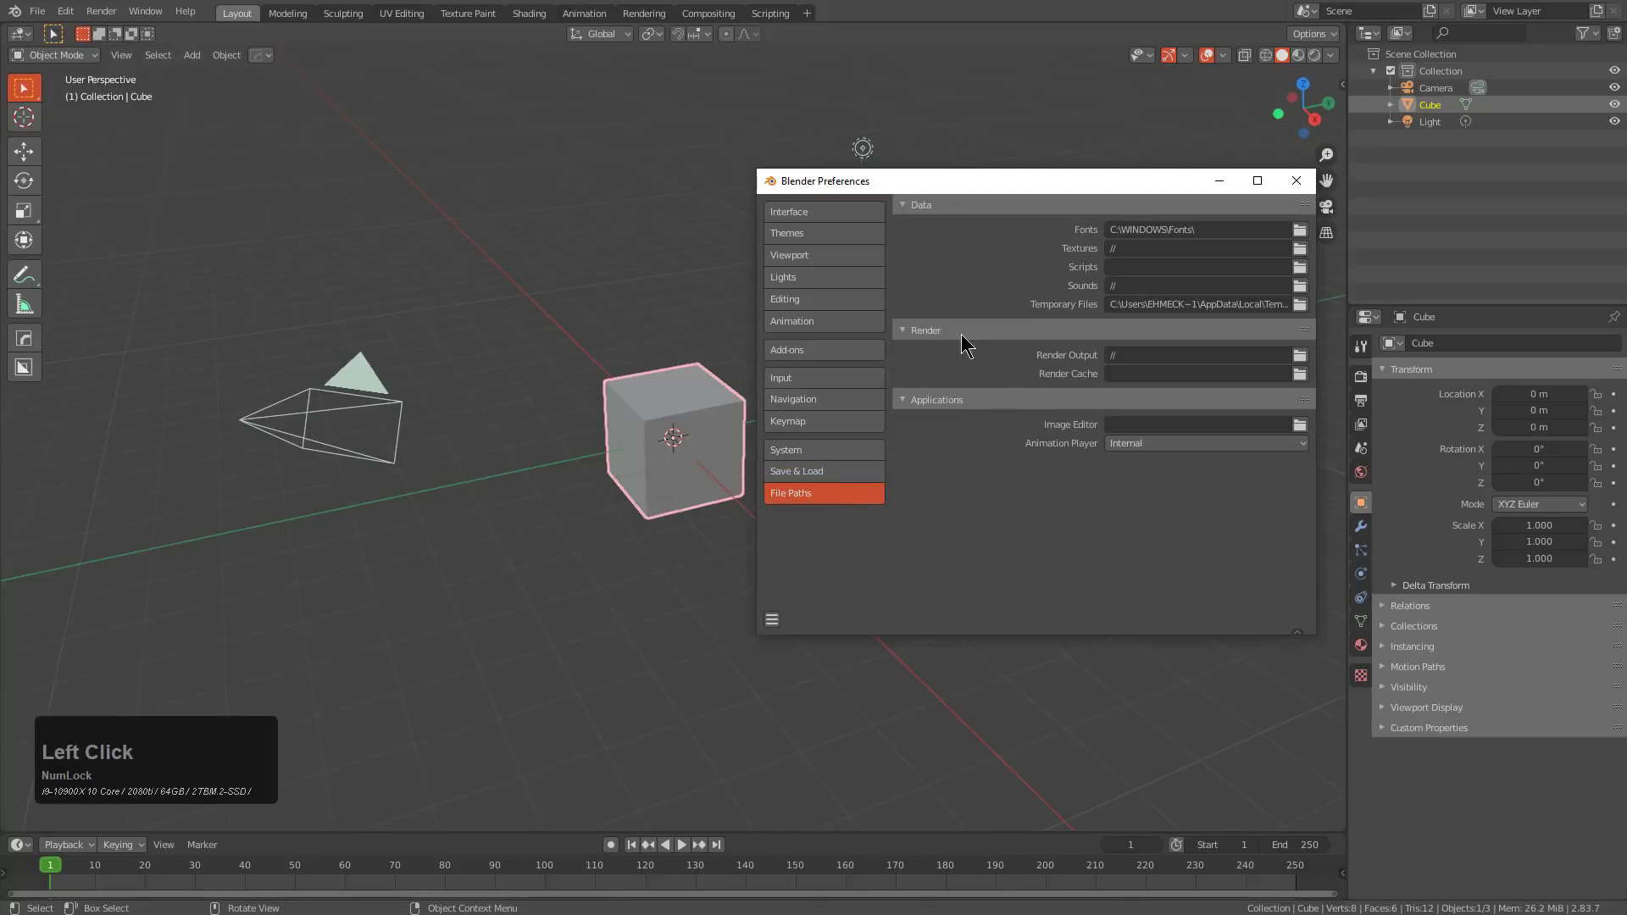
left_click(772, 621)
left_click(852, 570)
left_click(1295, 181)
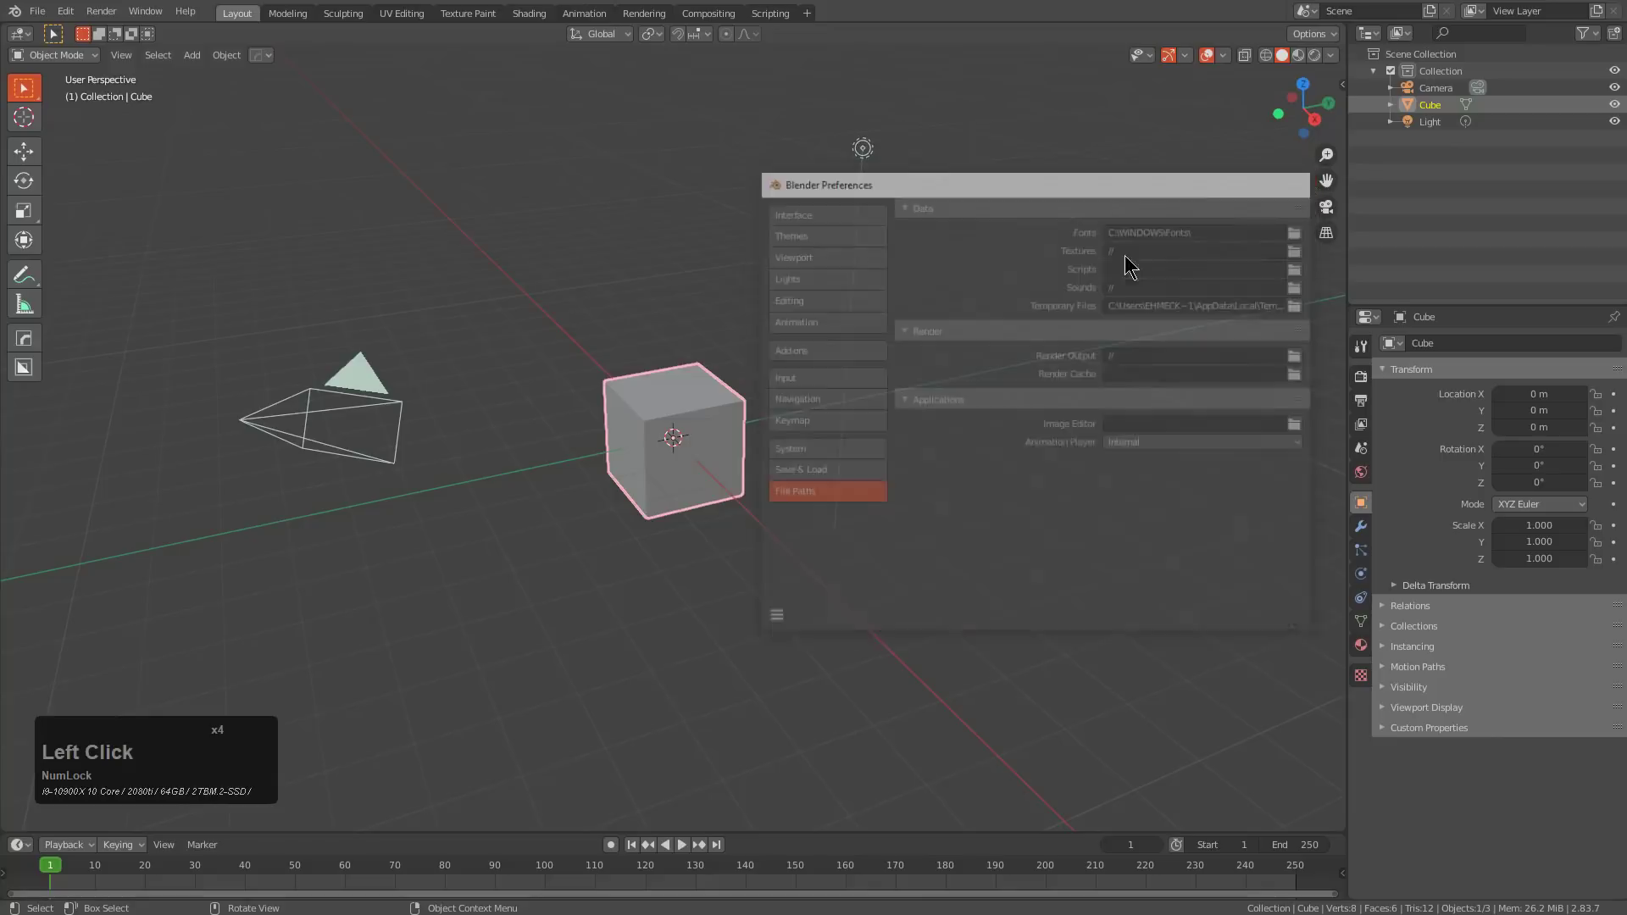
Hide the camera and the light, leaving only the selected cube in the viewport
scroll(697, 424, "up", 5)
scroll(723, 410, "down", 5)
scroll(727, 411, "down", 3, "shift")
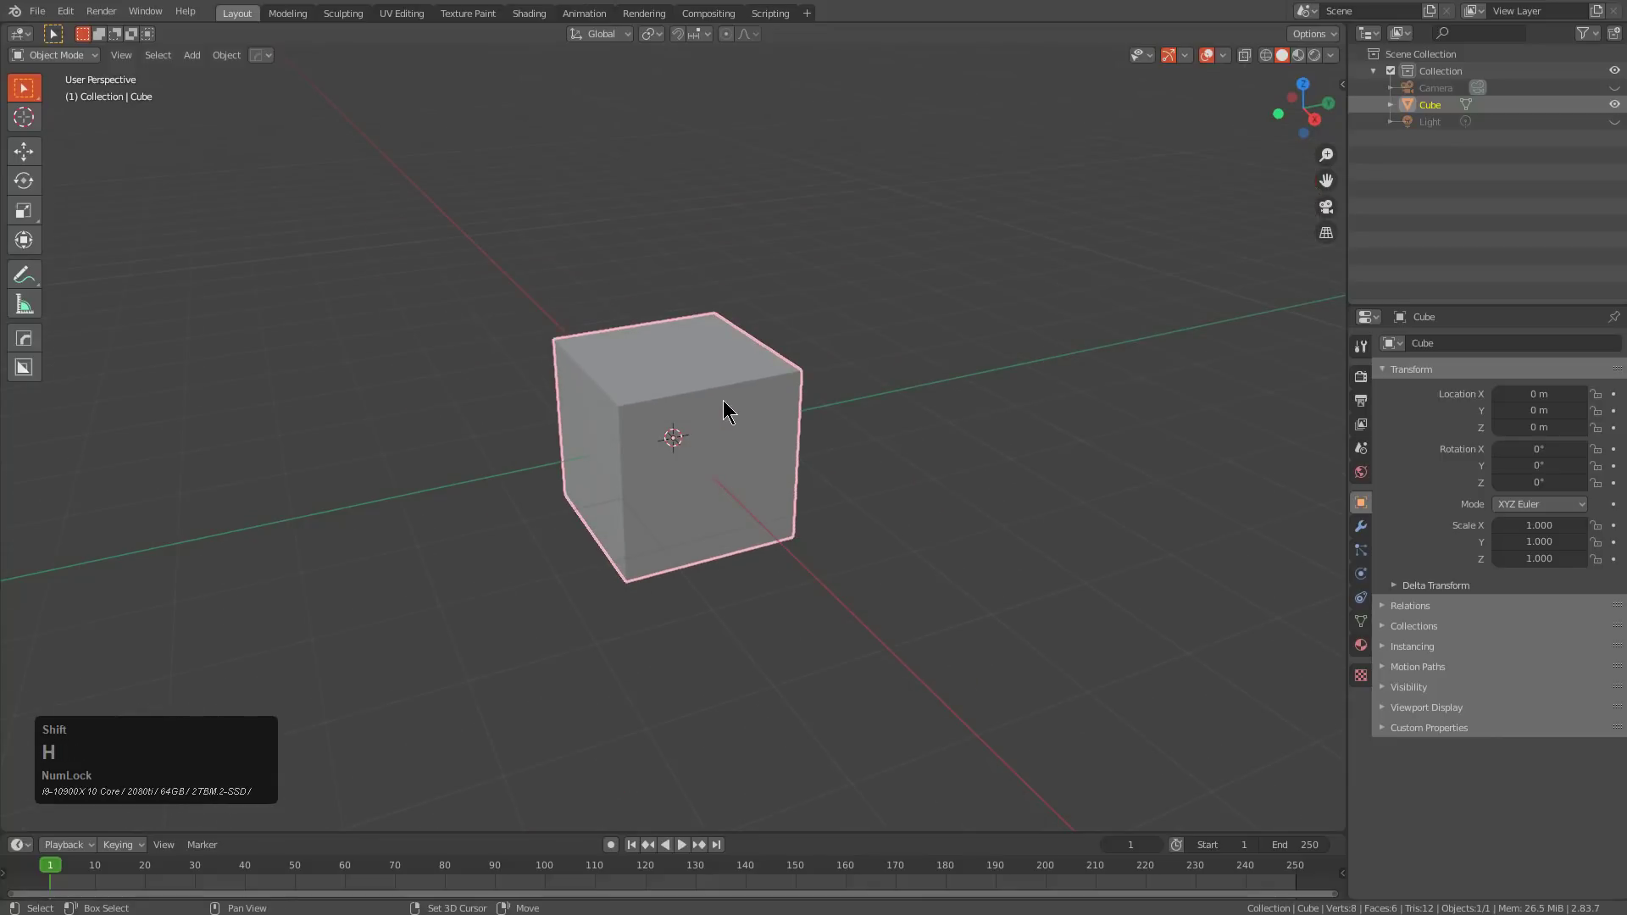
scroll(682, 410, "down", 2)
scroll(722, 417, "up", 6)
middle_click_drag(722, 417, 716, 432)
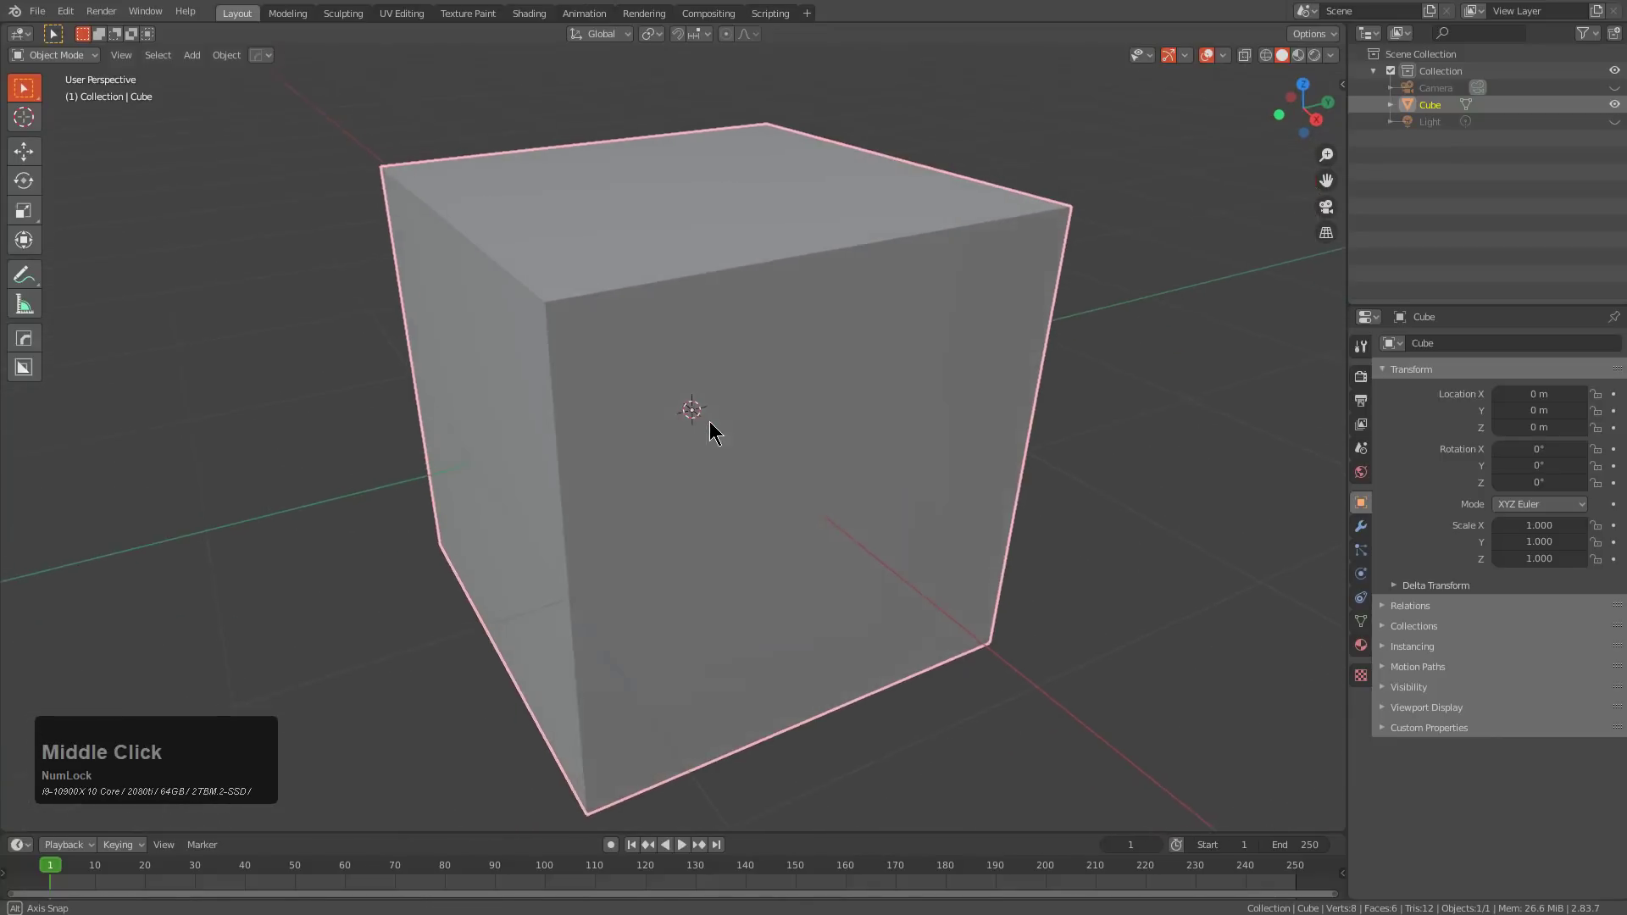
scroll(710, 433, "down", 2)
Save the current scene as the startup file
left_click(37, 11)
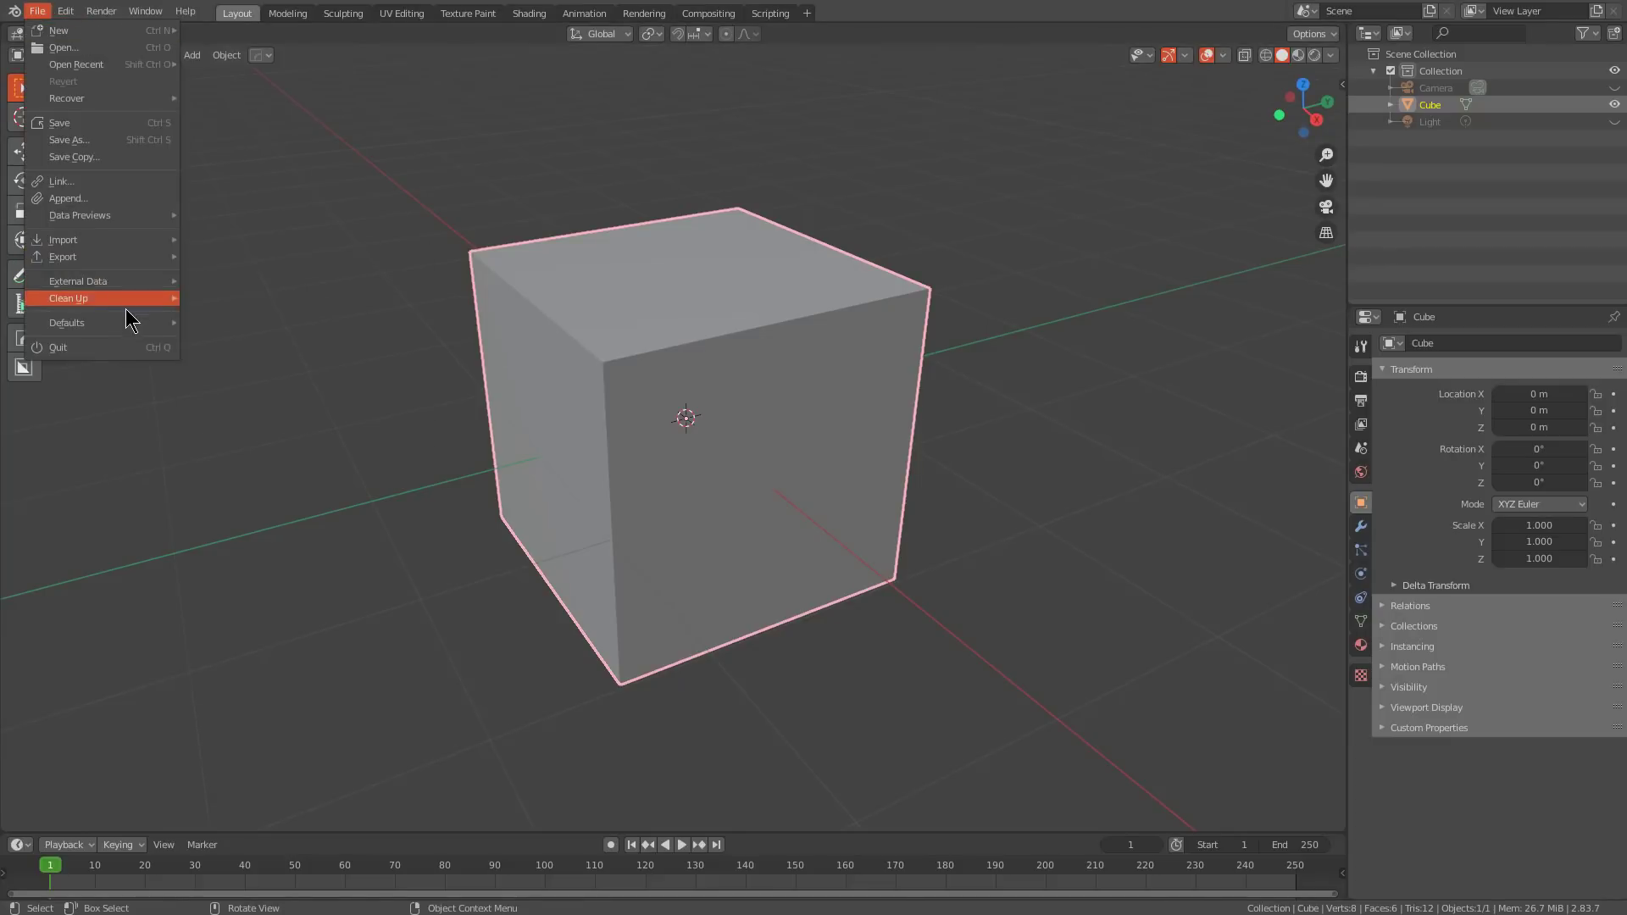
mouse_move(161, 323)
left_click(237, 323)
left_click(240, 327)
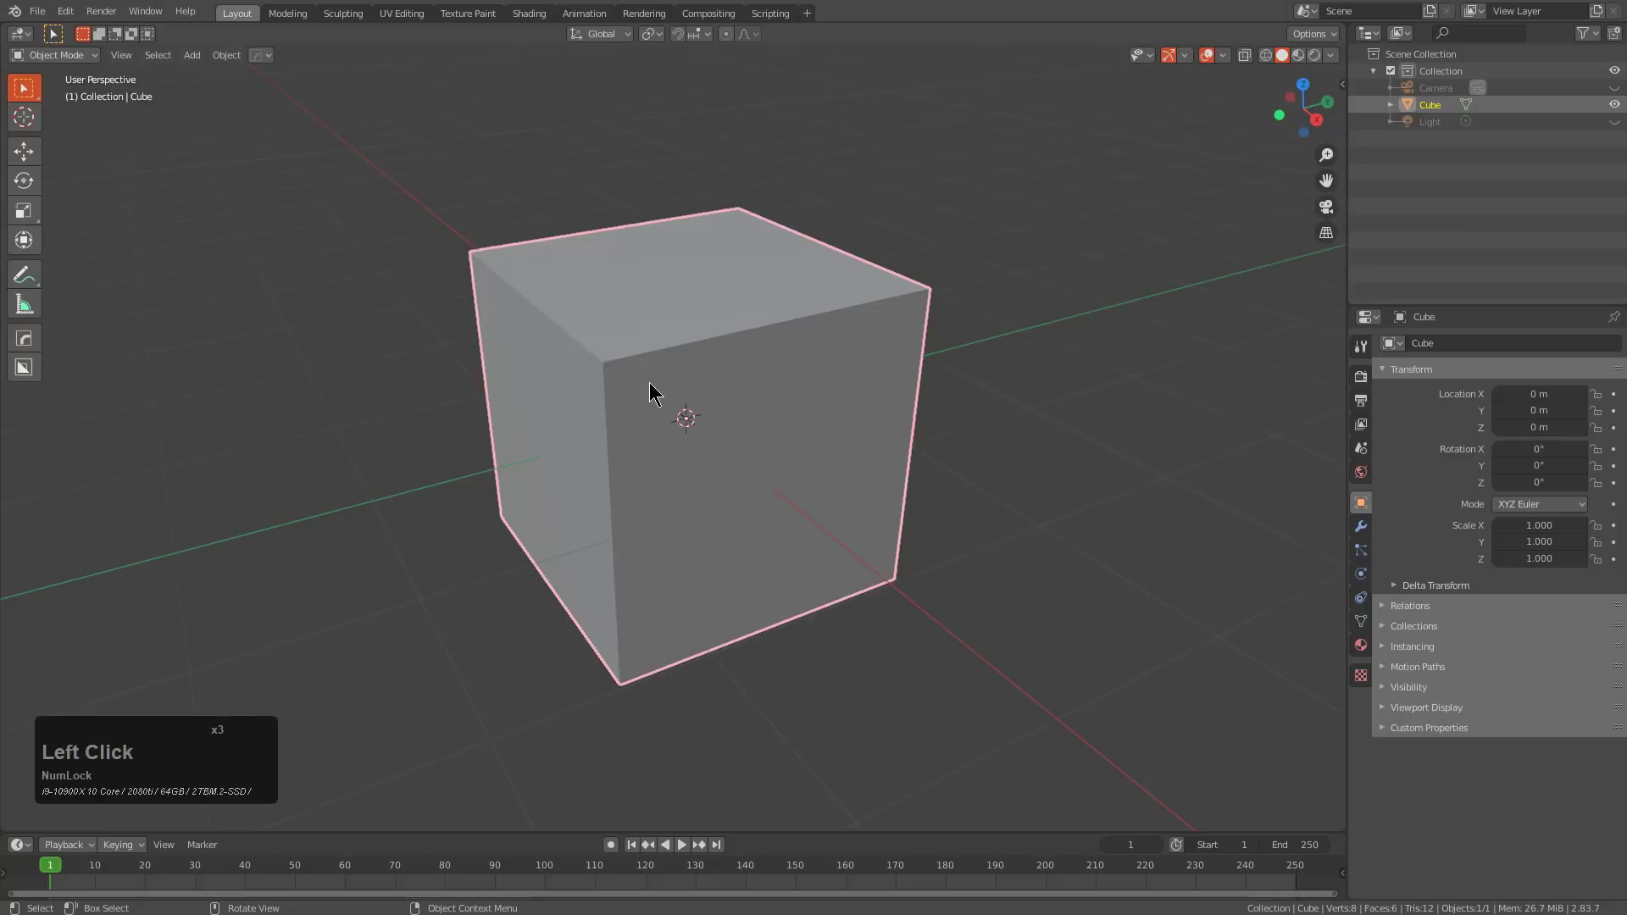
Activate the BoxCutter tool and show the Hard Ops opt-in settings
middle_click(654, 389)
scroll(648, 392, "up", 2)
key("w")
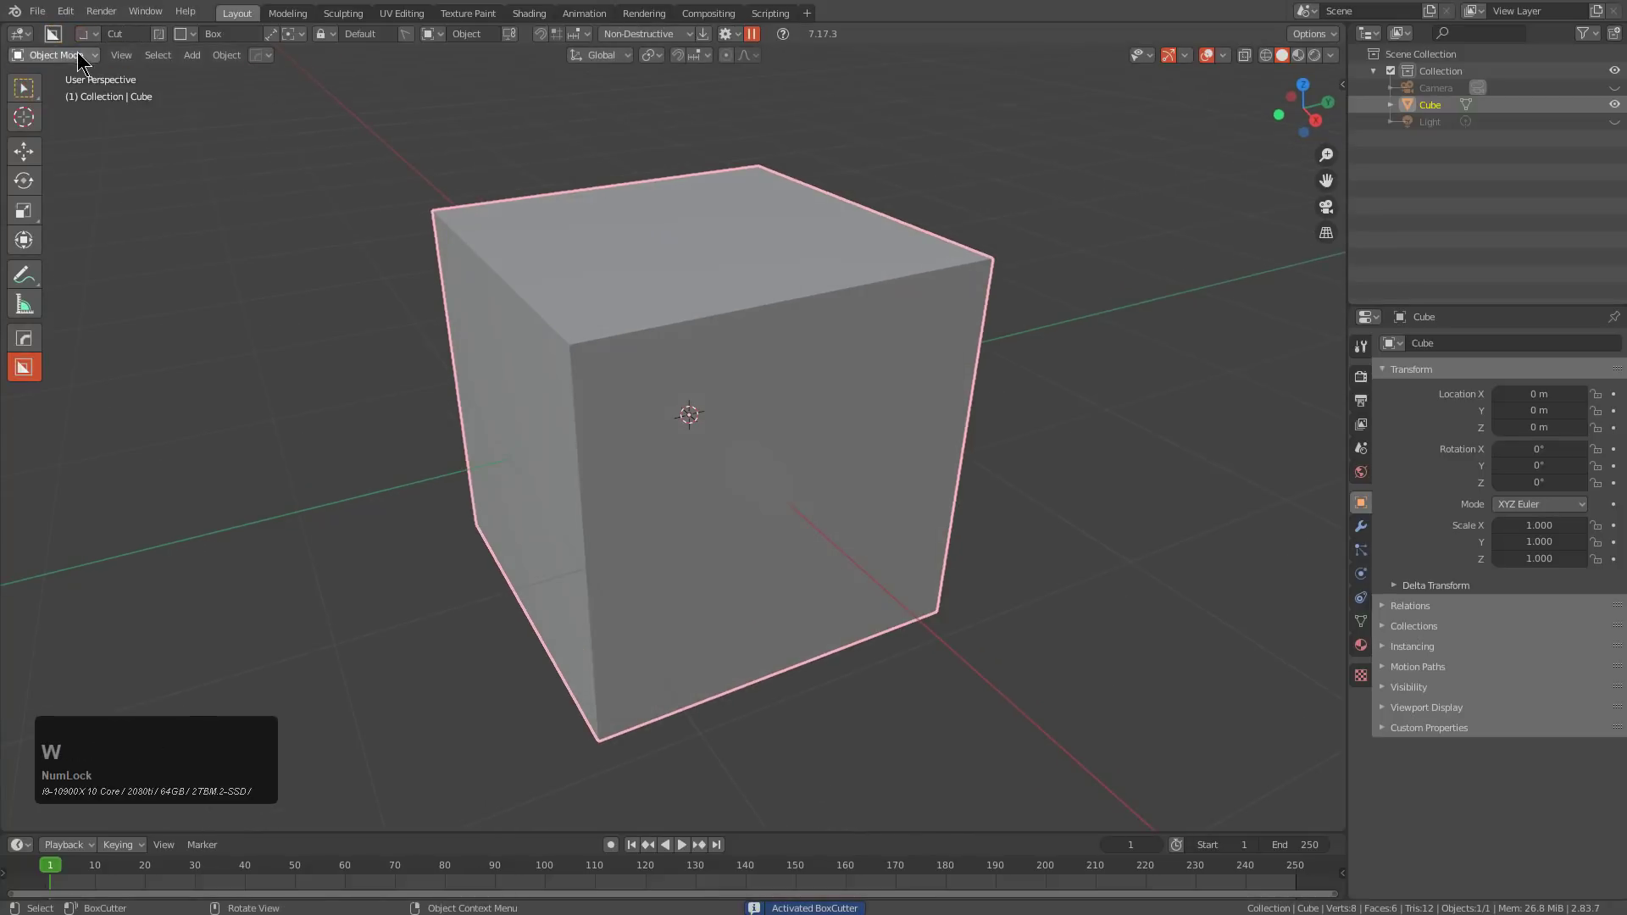
left_click(258, 55)
left_click(260, 91)
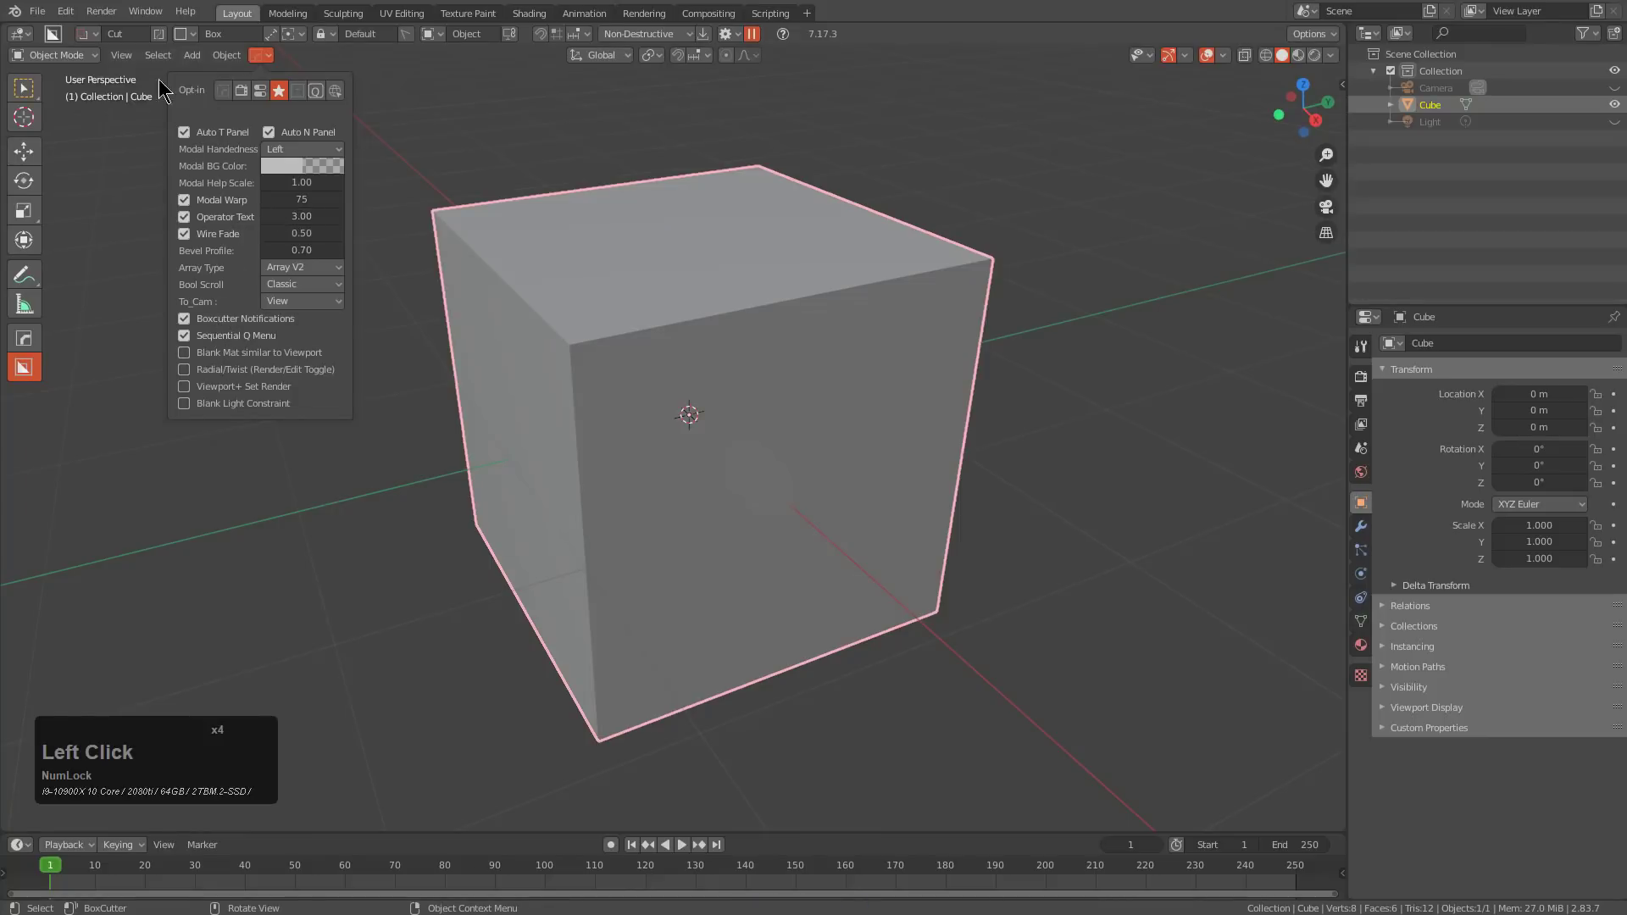
Save the startup file with BoxCutter active and save the preferences from the Hard Ops settings dialog
left_click(37, 11)
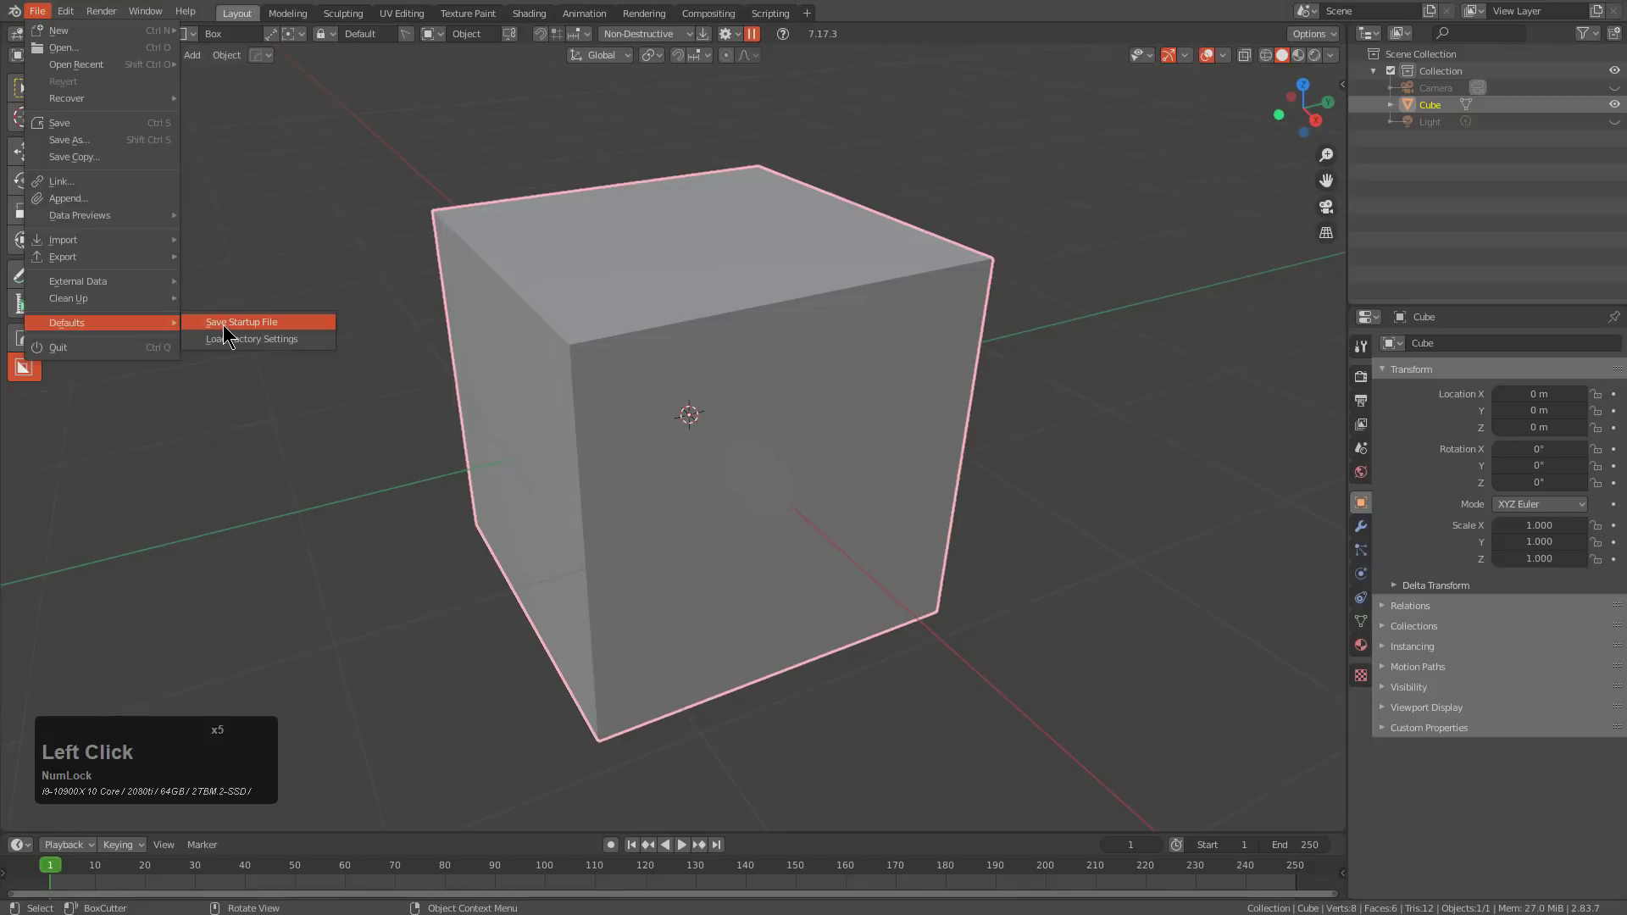
left_click(225, 327)
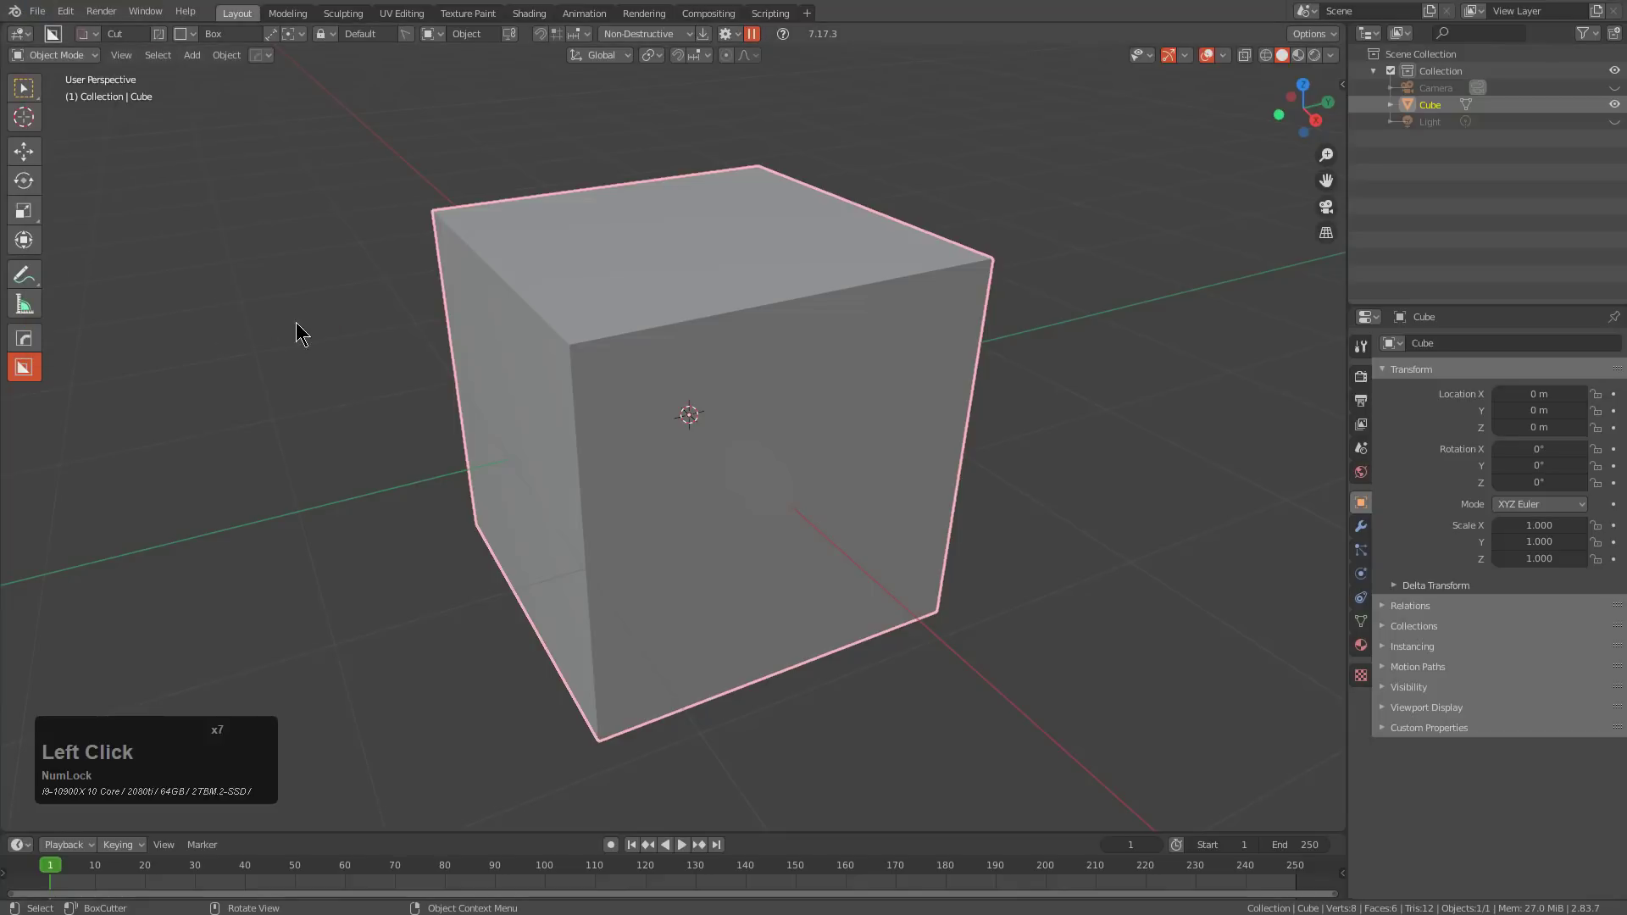
key("q")
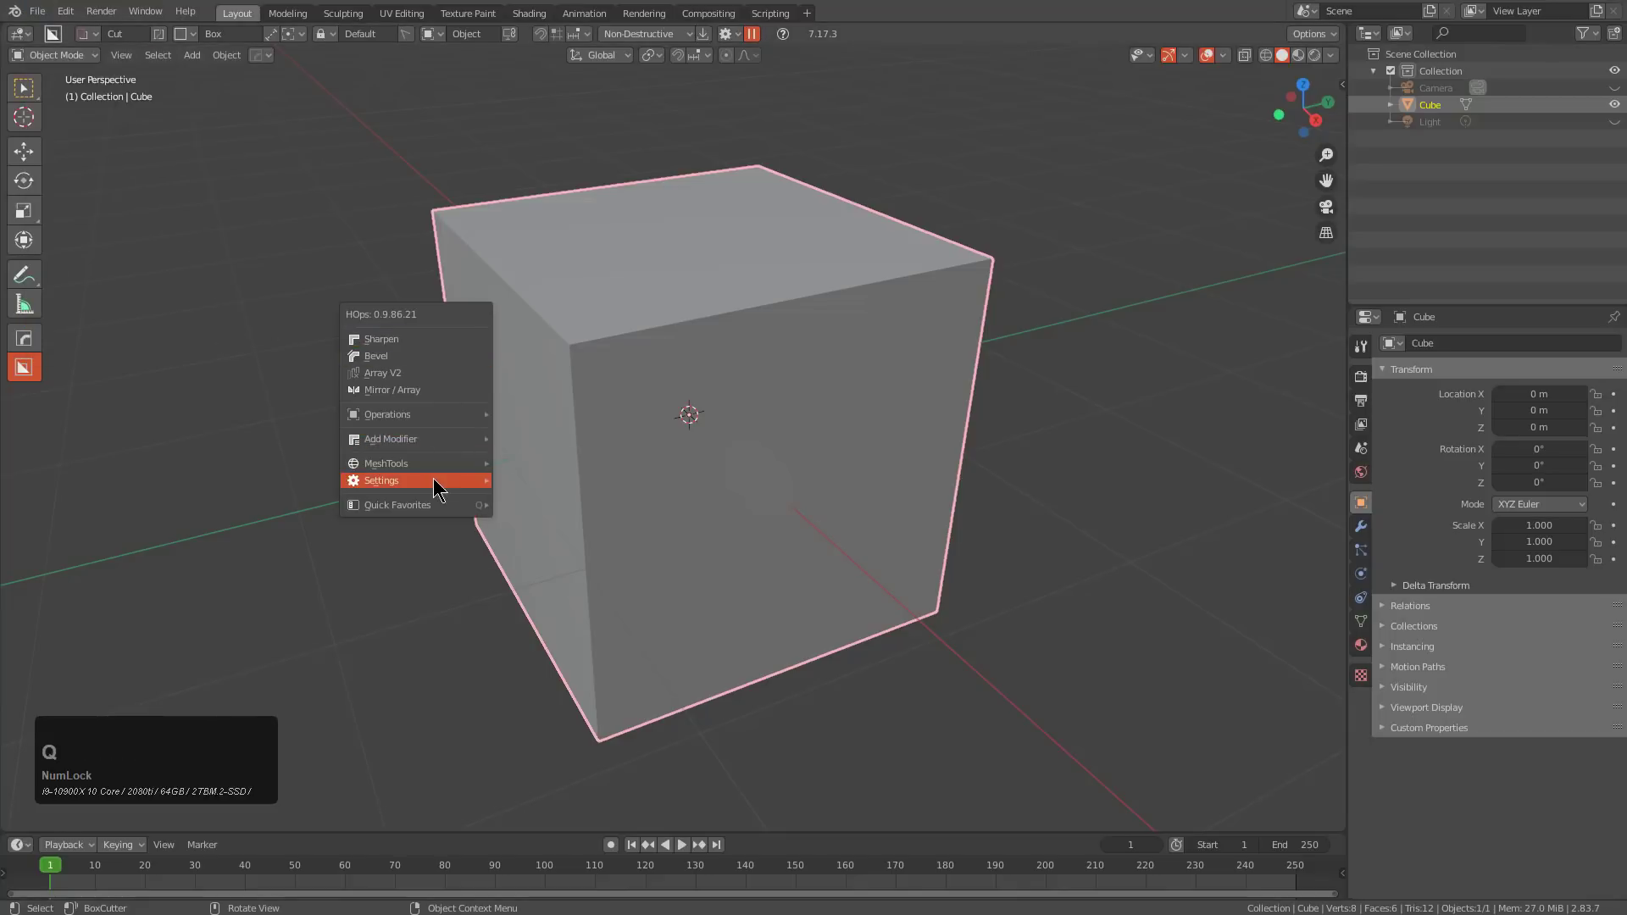
mouse_move(439, 481)
left_click(694, 603)
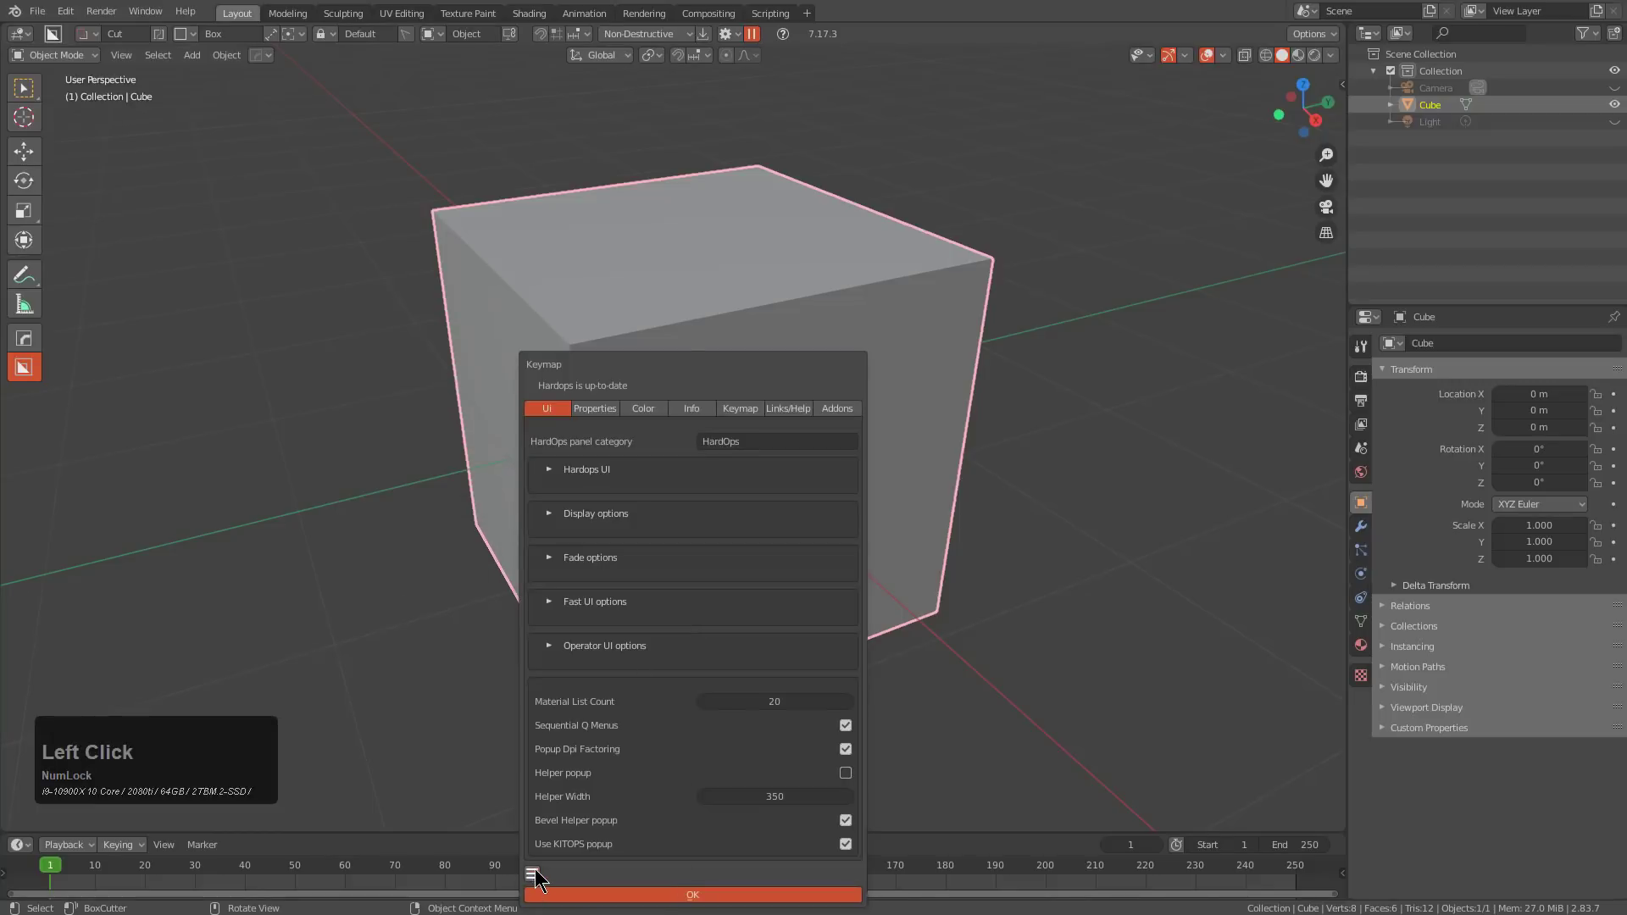
left_click(532, 873)
left_click(568, 829)
Cut a rectangular notch into the cube's near vertical edge with a BoxCutter box extruded about 5.37
middle_click_drag(745, 355, 719, 375)
left_click_drag(663, 334, 464, 585)
left_click(270, 400)
middle_click_drag(548, 458, 563, 473)
Apply the Eevee HQ viewport setup and cut a second, overlapping box into the cube's notch, extruded about 4.32
key("alt+v")
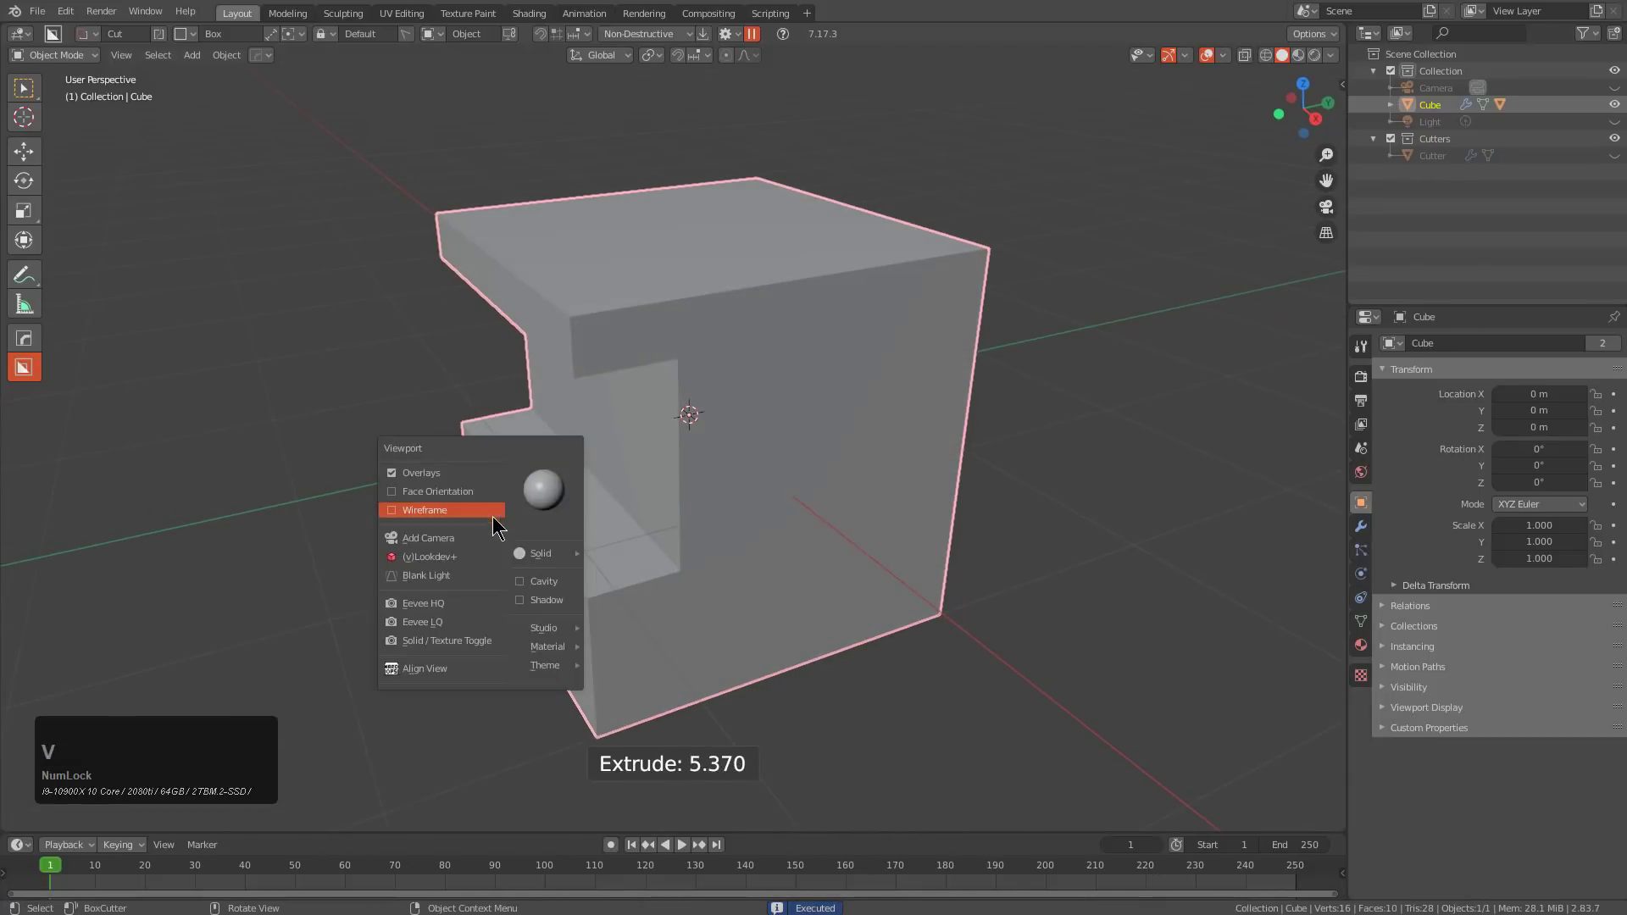
left_click(449, 603)
mouse_move(739, 399)
left_mouse_down()
mouse_move(679, 496)
mouse_move(526, 661)
left_mouse_up()
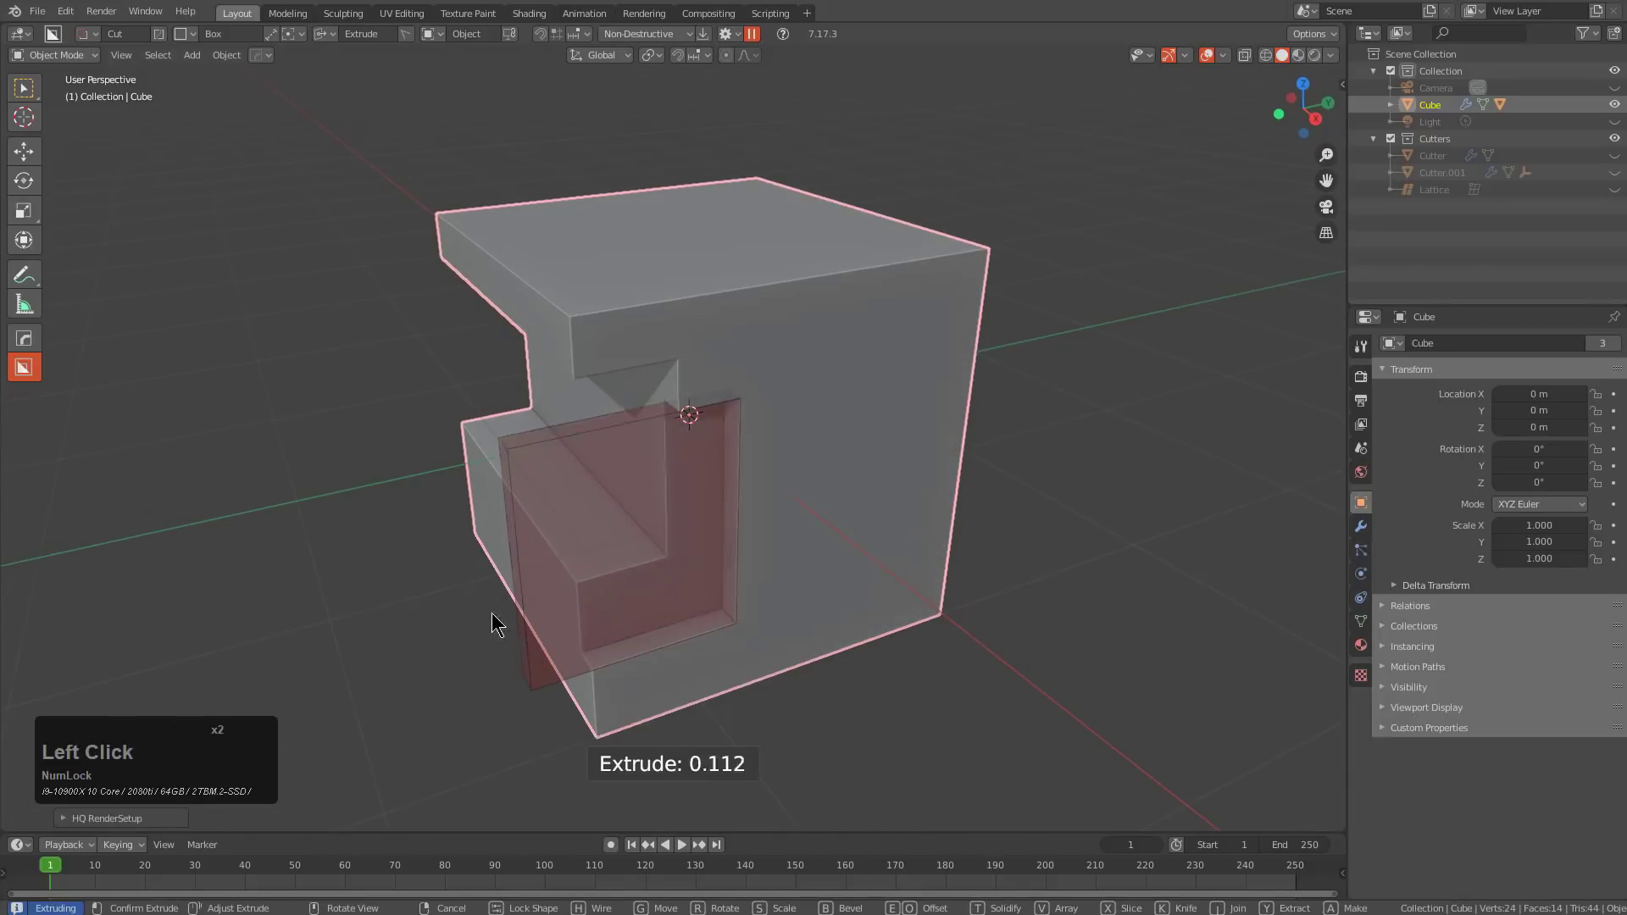
left_click(432, 494)
In the right orthographic view, cut a wavy profile about 1.50 by 1.56 from the cube's solid side with the Lasso shape
key("d")
left_click(686, 604)
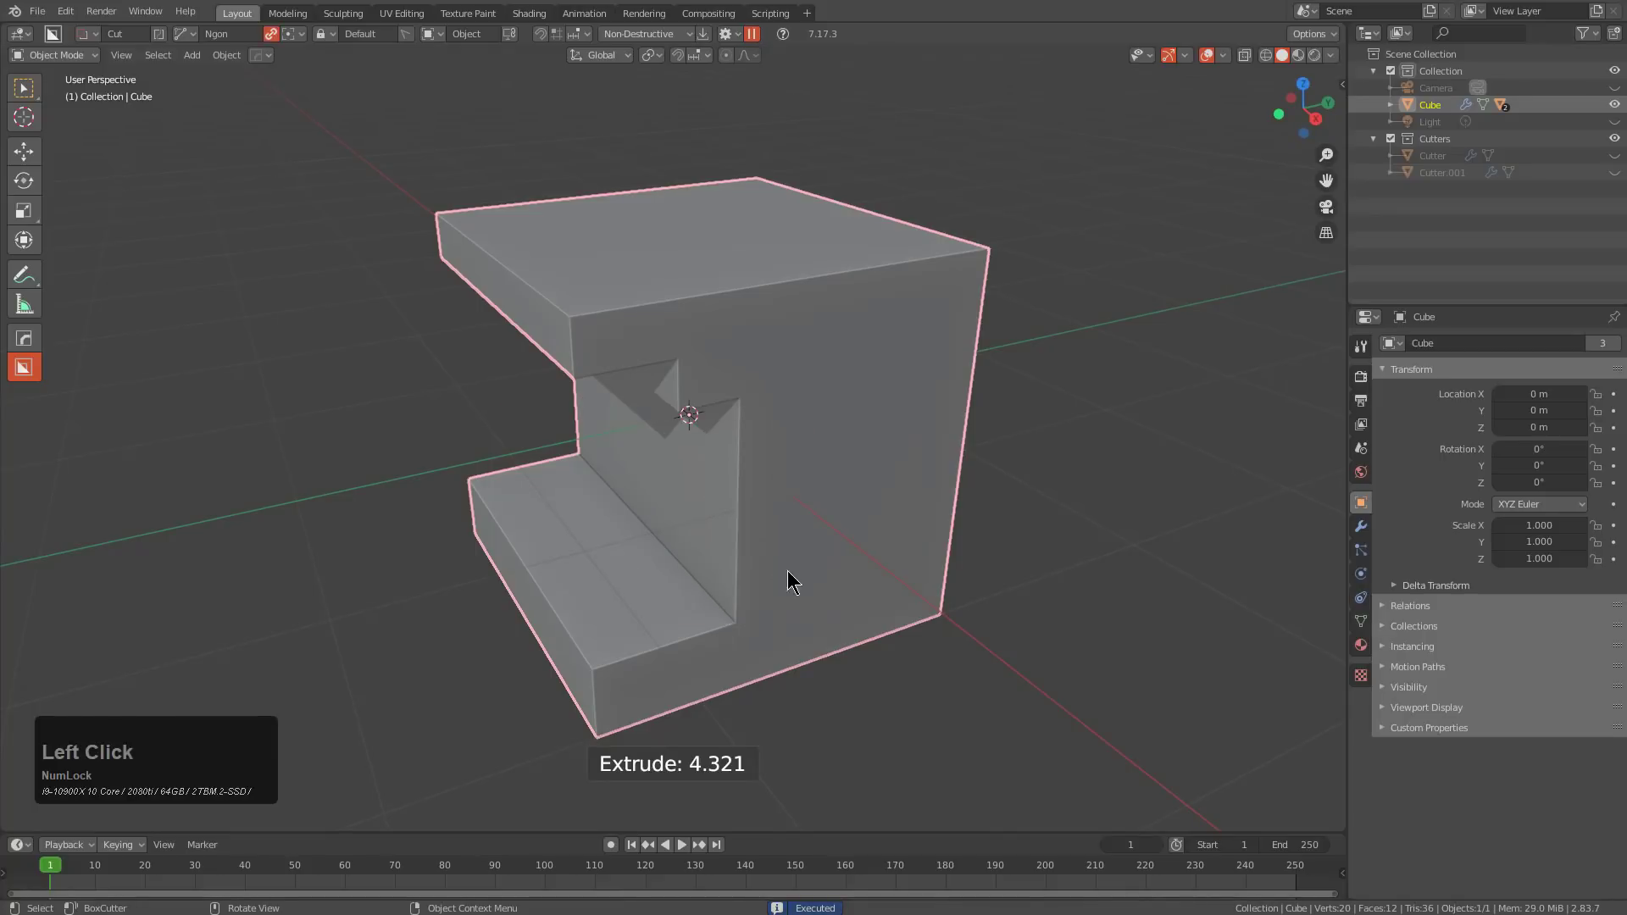
middle_click_drag(748, 592, 740, 544, "alt")
left_click(1324, 233)
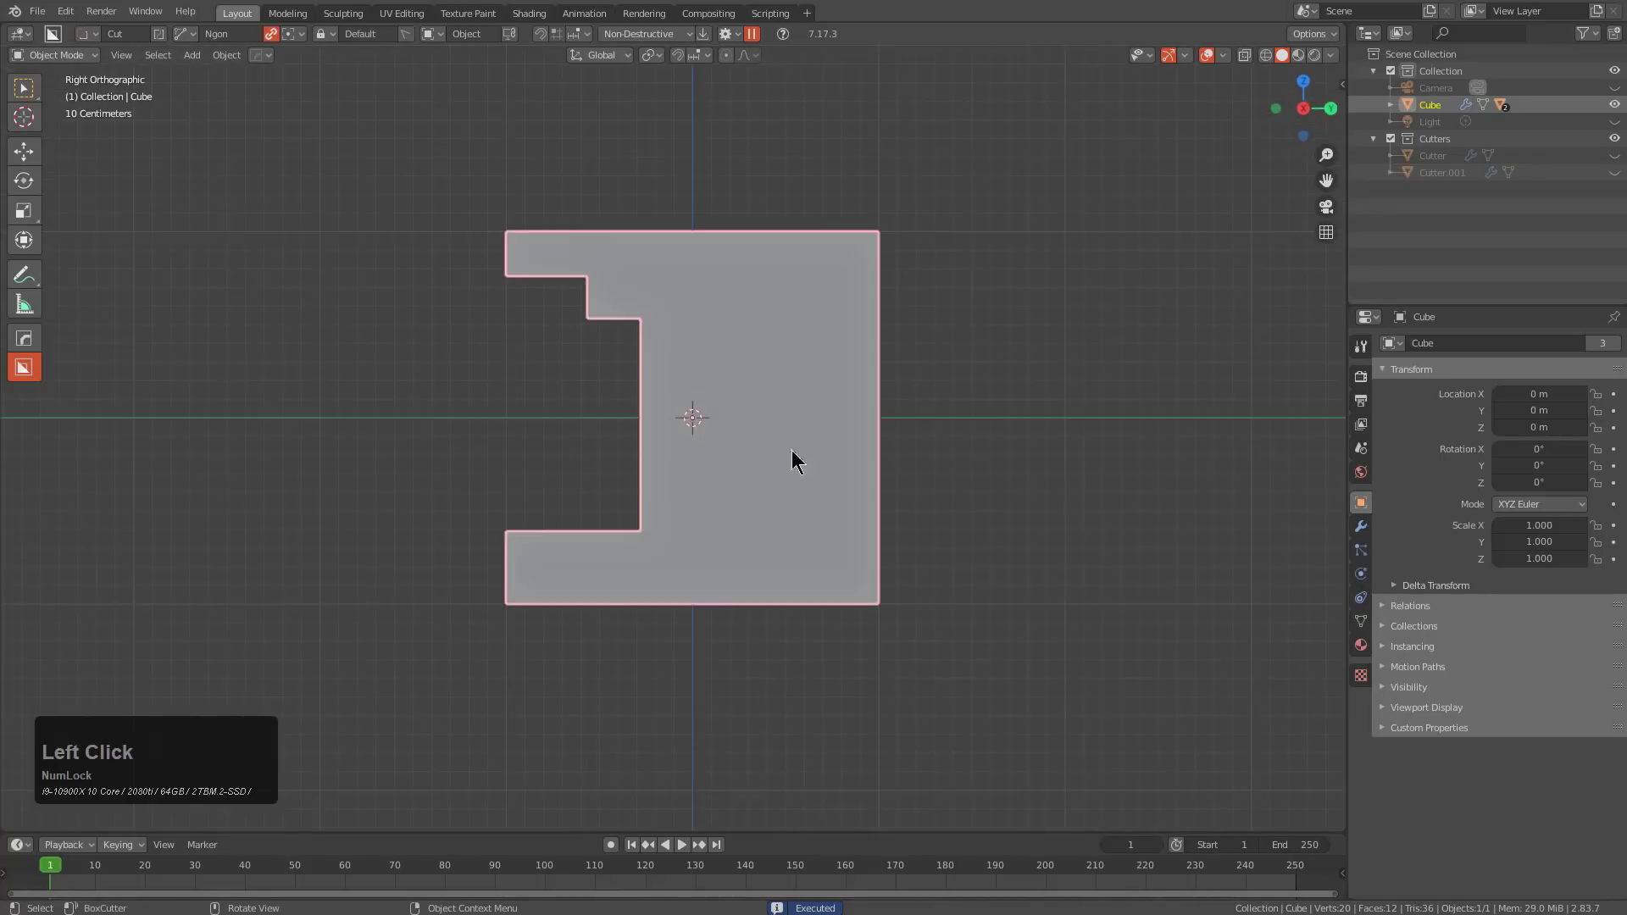
scroll(801, 444, "down", 2, "alt")
scroll(802, 438, "down", 2, "alt")
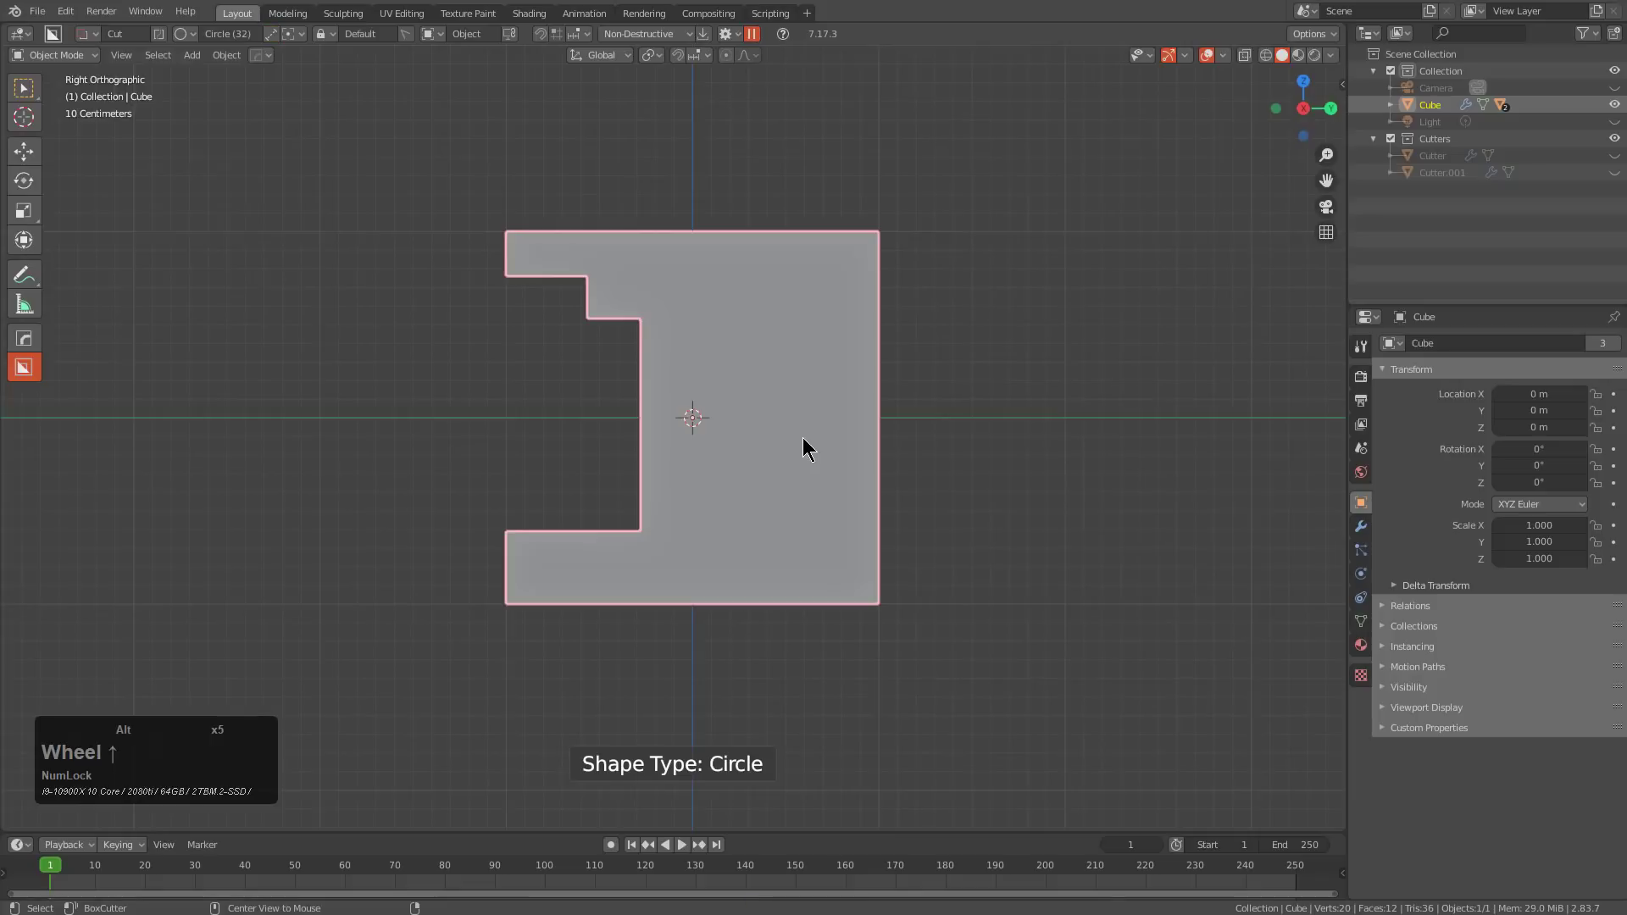
mouse_move(795, 259)
left_mouse_down()
mouse_move(753, 282)
mouse_move(806, 422)
mouse_move(974, 203)
mouse_move(914, 204)
left_mouse_up()
Lasso-cut a rounded hole and two small hearts beside the wavy edge, the last heart about 0.15 by 0.15
scroll(672, 175, "up", 4)
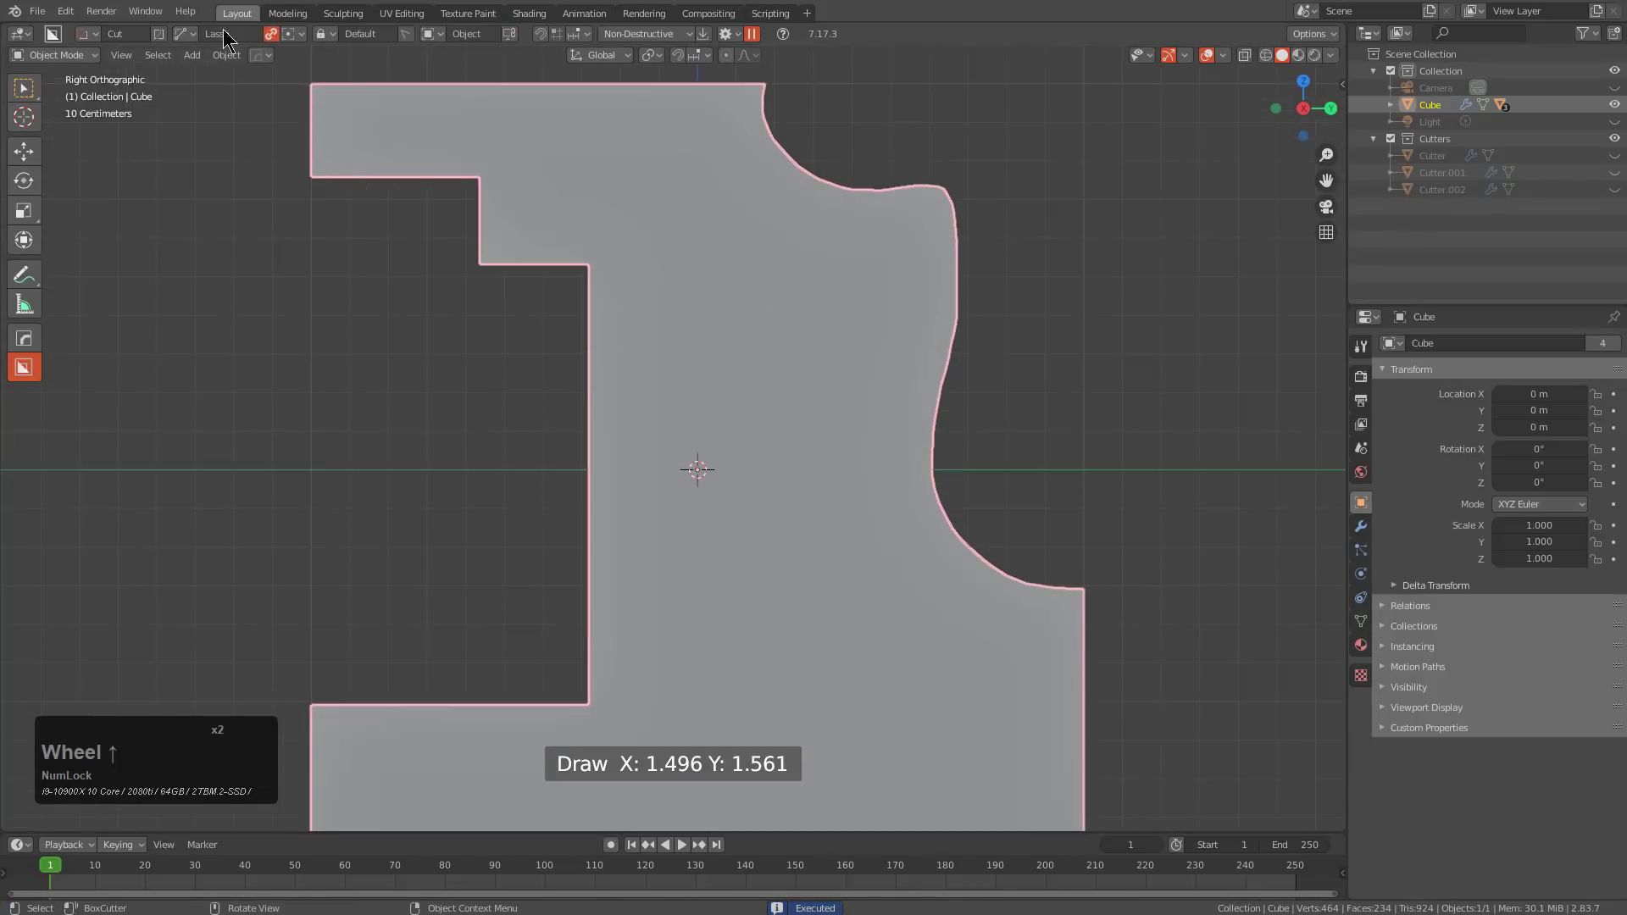
left_click(184, 34)
scroll(709, 327, "up", 5)
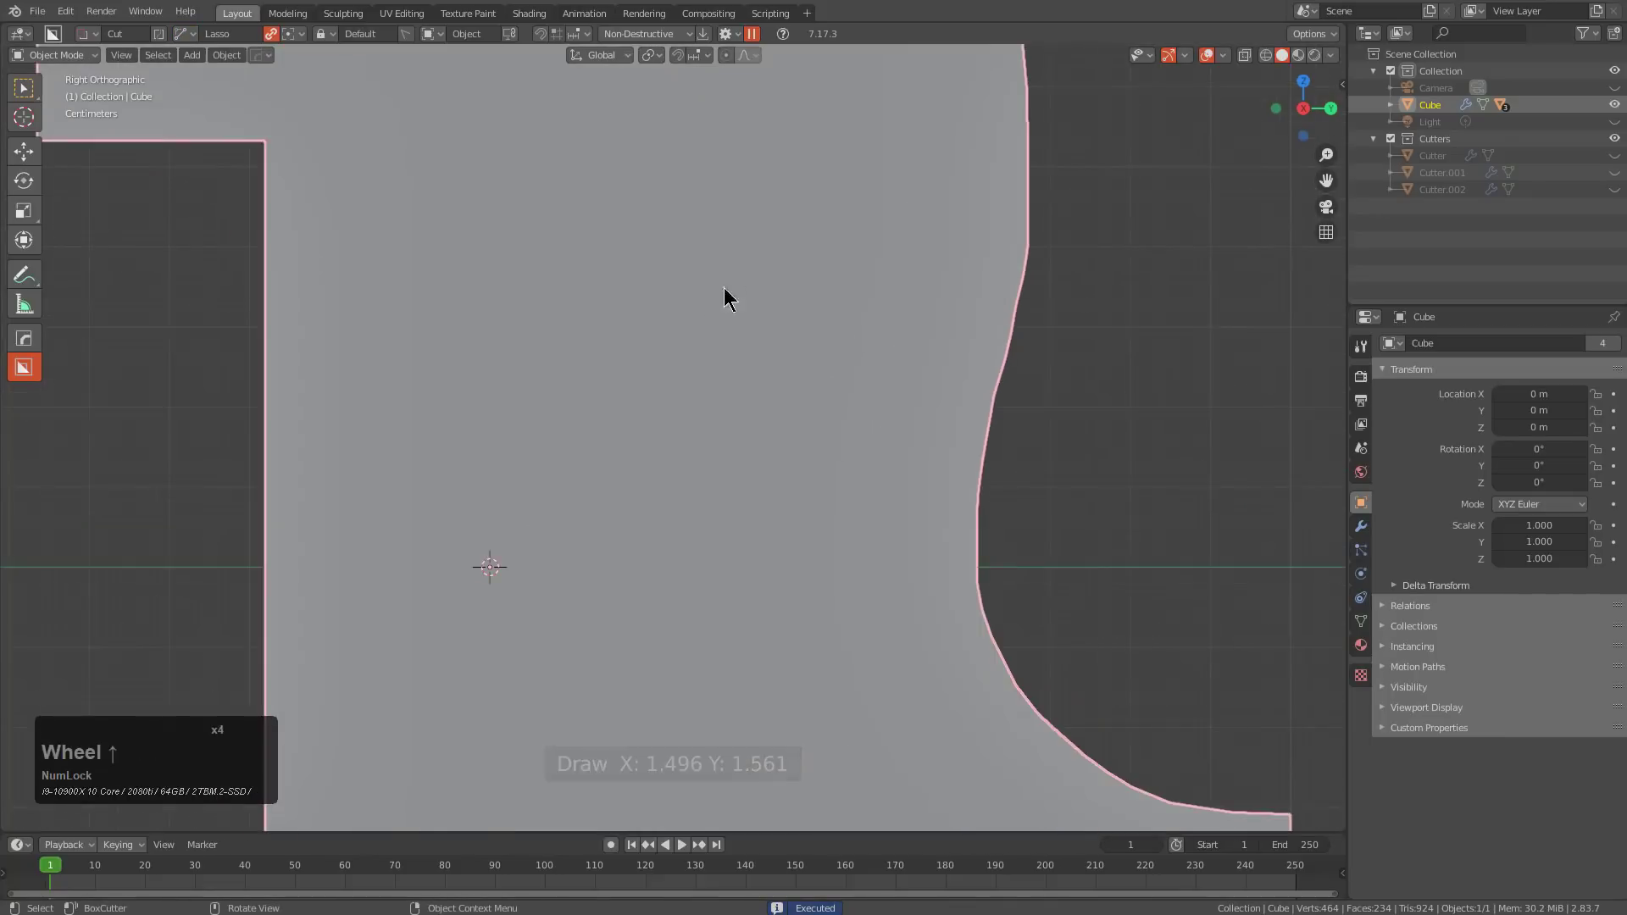
mouse_move(622, 457)
left_mouse_down()
mouse_move(797, 356)
mouse_move(861, 454)
mouse_move(610, 588)
mouse_move(781, 679)
left_mouse_up()
scroll(590, 529, "up", 4)
mouse_move(579, 677)
left_mouse_down()
mouse_move(534, 660)
mouse_move(599, 461)
mouse_move(649, 612)
left_mouse_up()
scroll(612, 655, "down", 1)
scroll(615, 648, "down", 4)
scroll(766, 690, "up", 4)
mouse_move(766, 689)
left_mouse_down()
mouse_move(715, 526)
mouse_move(828, 598)
mouse_move(766, 689)
left_mouse_up()
scroll(737, 593, "down", 5)
mouse_move(737, 592)
middle_mouse_down()
mouse_move(595, 519)
mouse_move(509, 515)
middle_mouse_up()
scroll(712, 461, "up", 3)
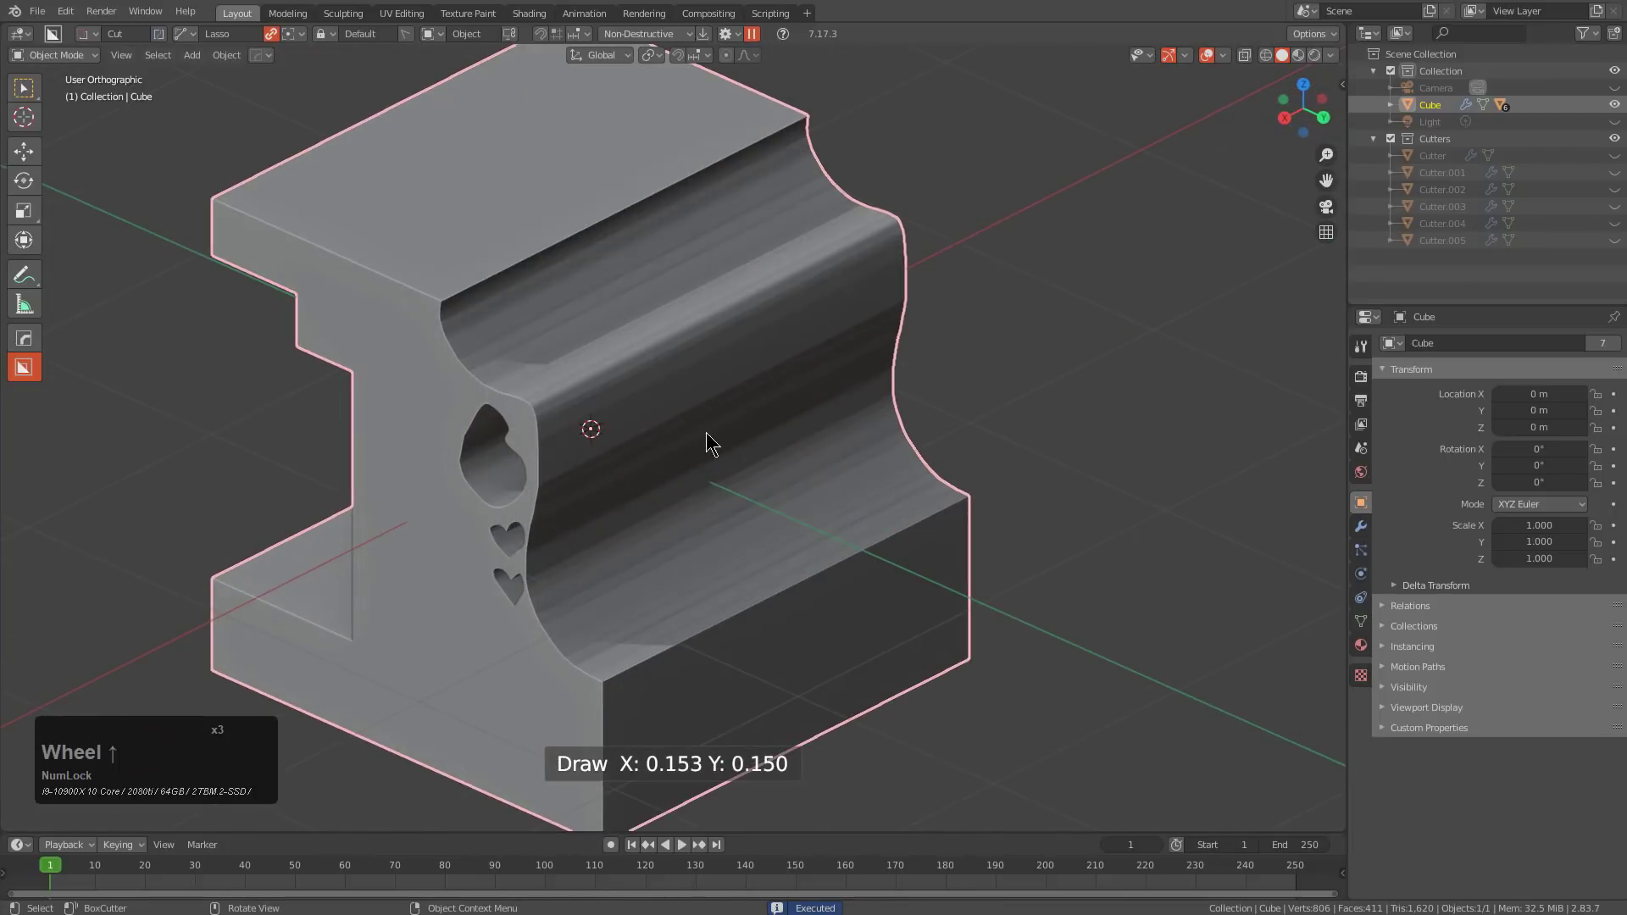
Close Blender without saving the changes and open the Blender configuration folder in File Explorer
left_click(1621, 4)
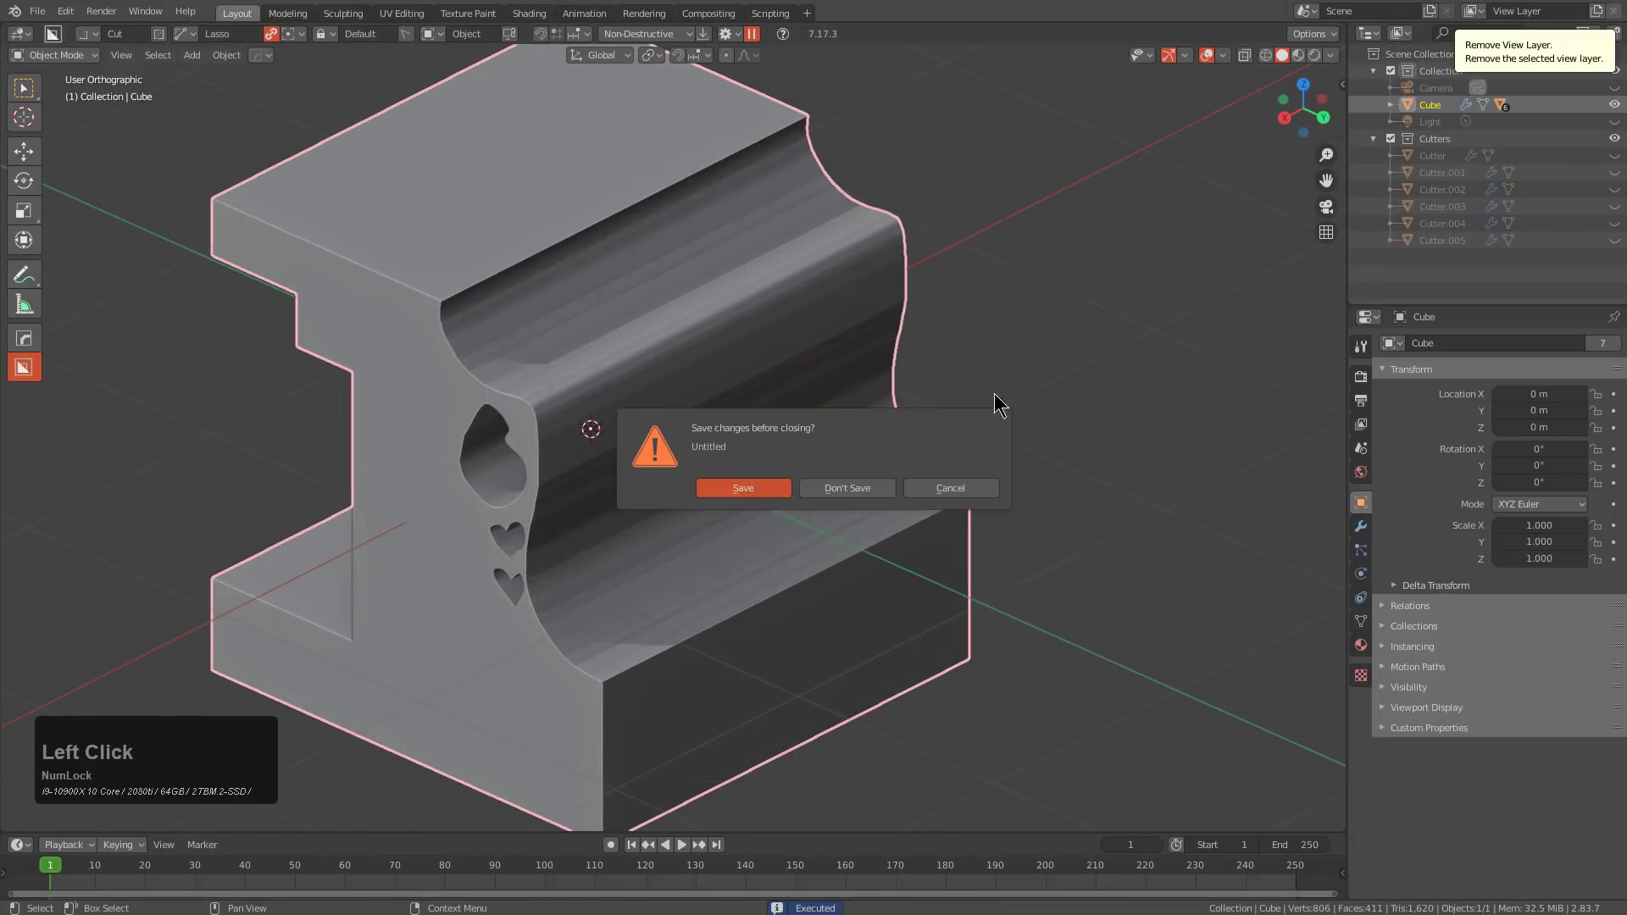
left_click(863, 489)
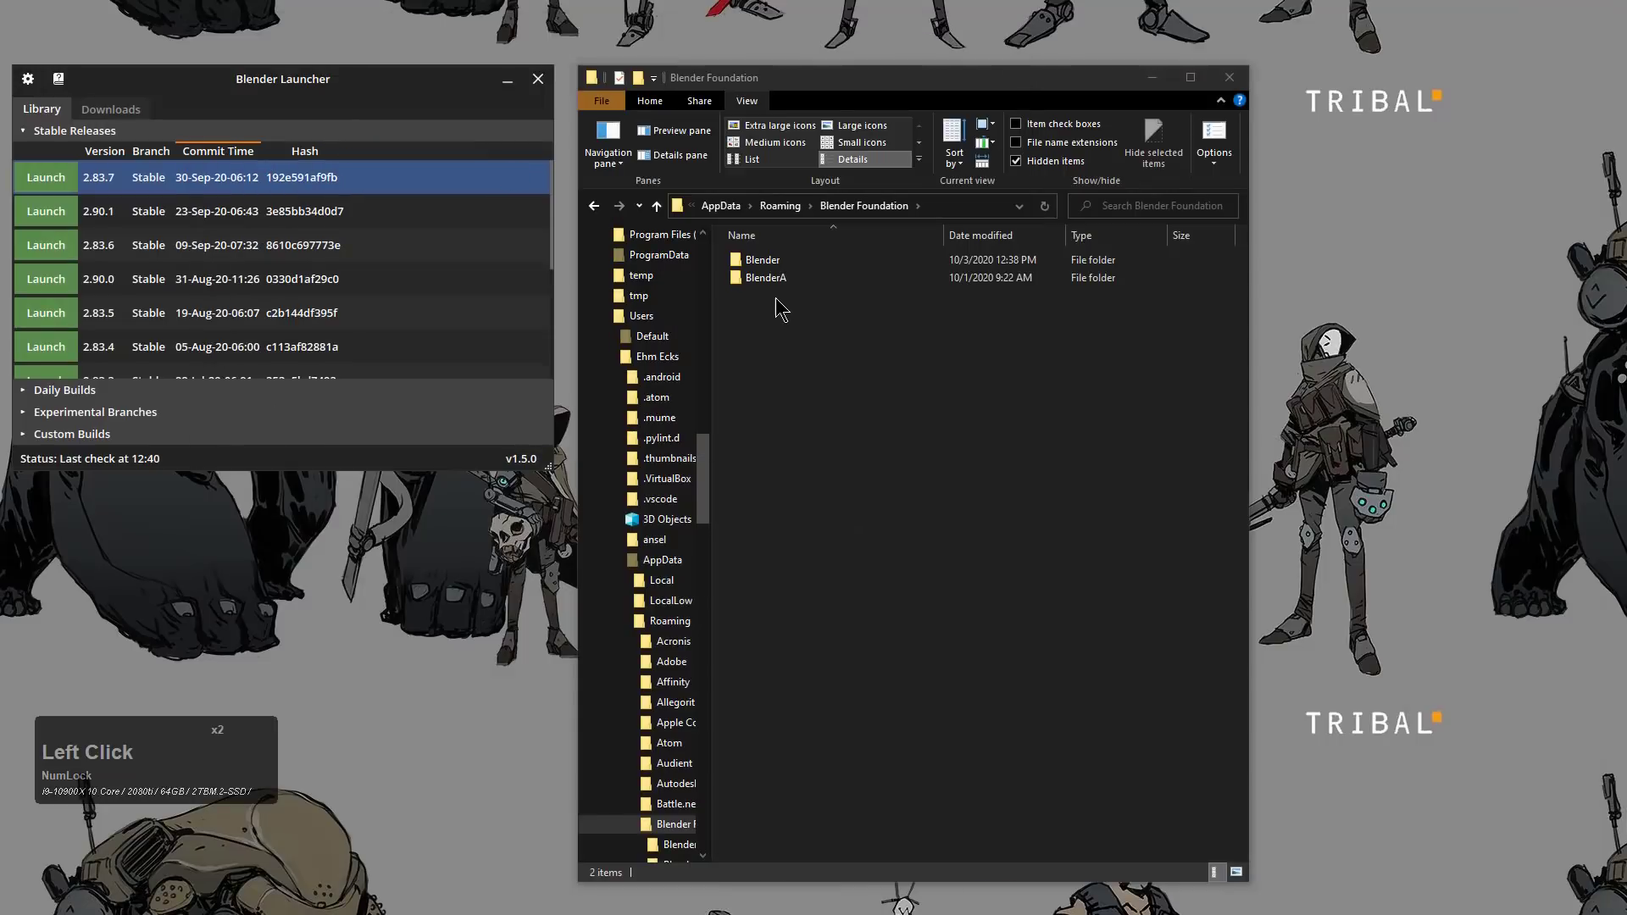
double_click(762, 259)
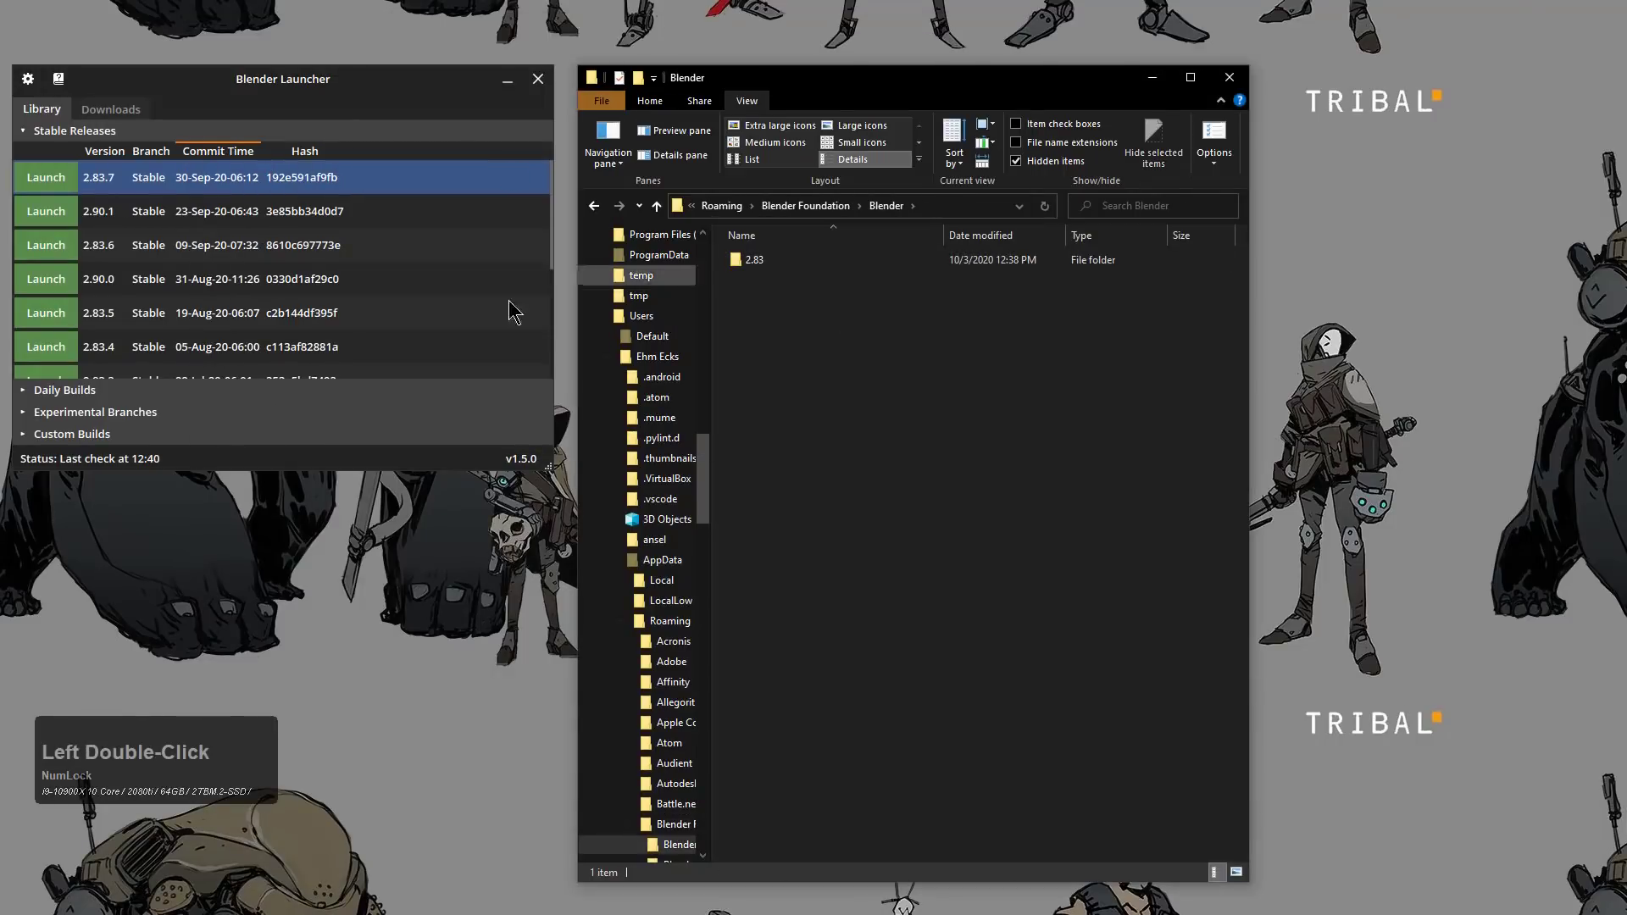
Launch the newest 2.91.0 Alpha daily build from Blender Launcher and move its window into place
left_click(59, 390)
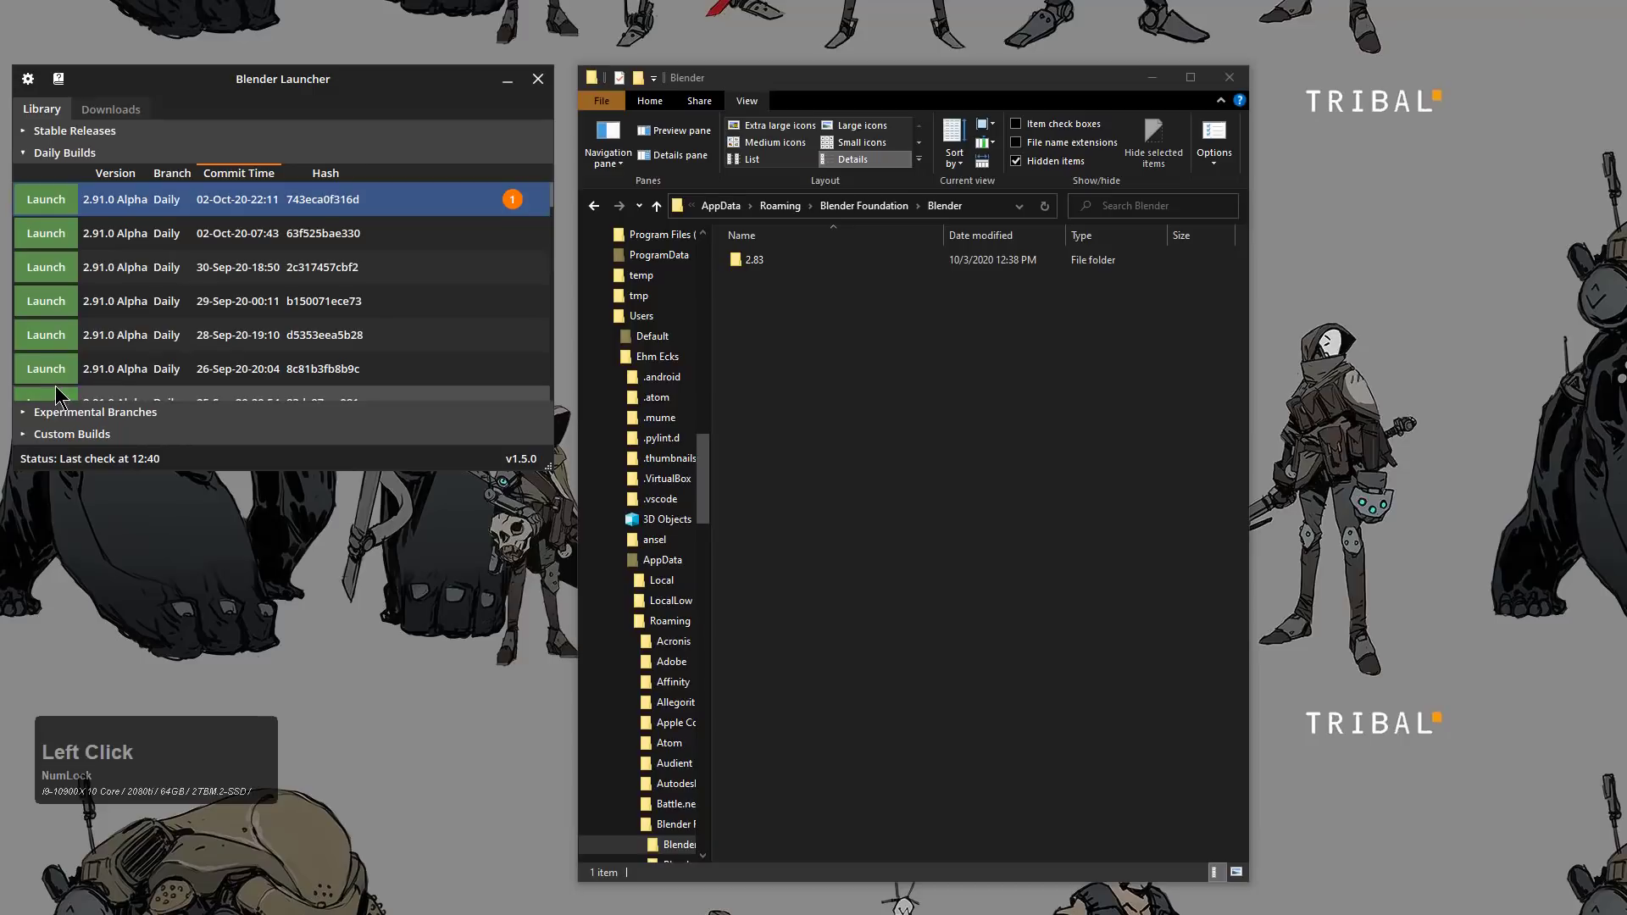
left_click(47, 200)
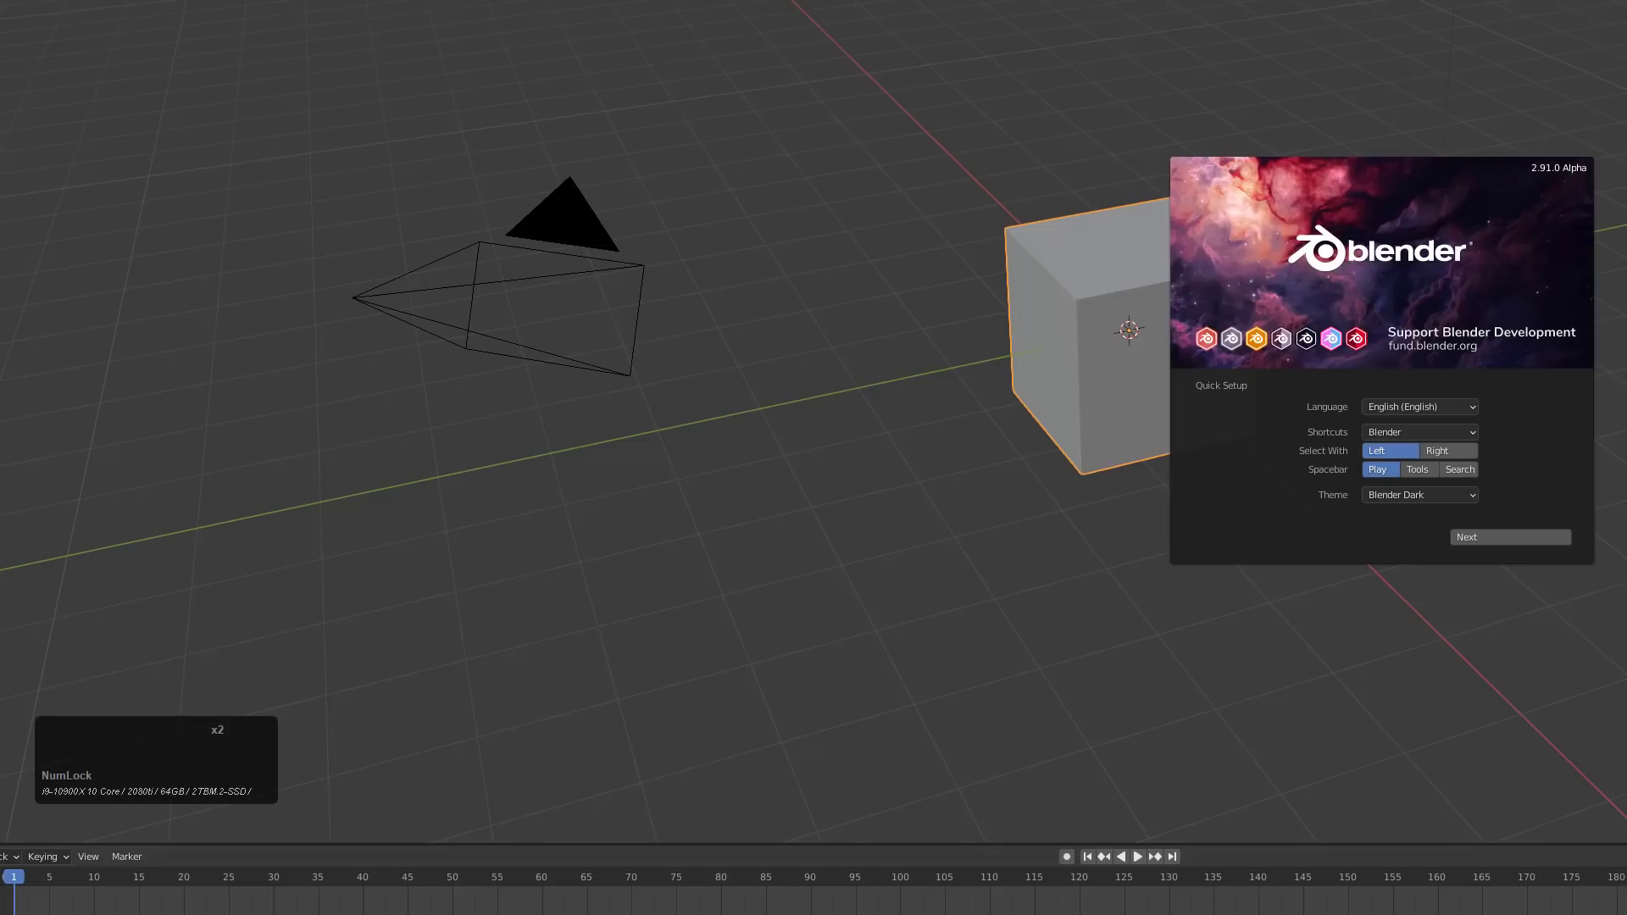
left_click_drag(942, 0, 742, 1)
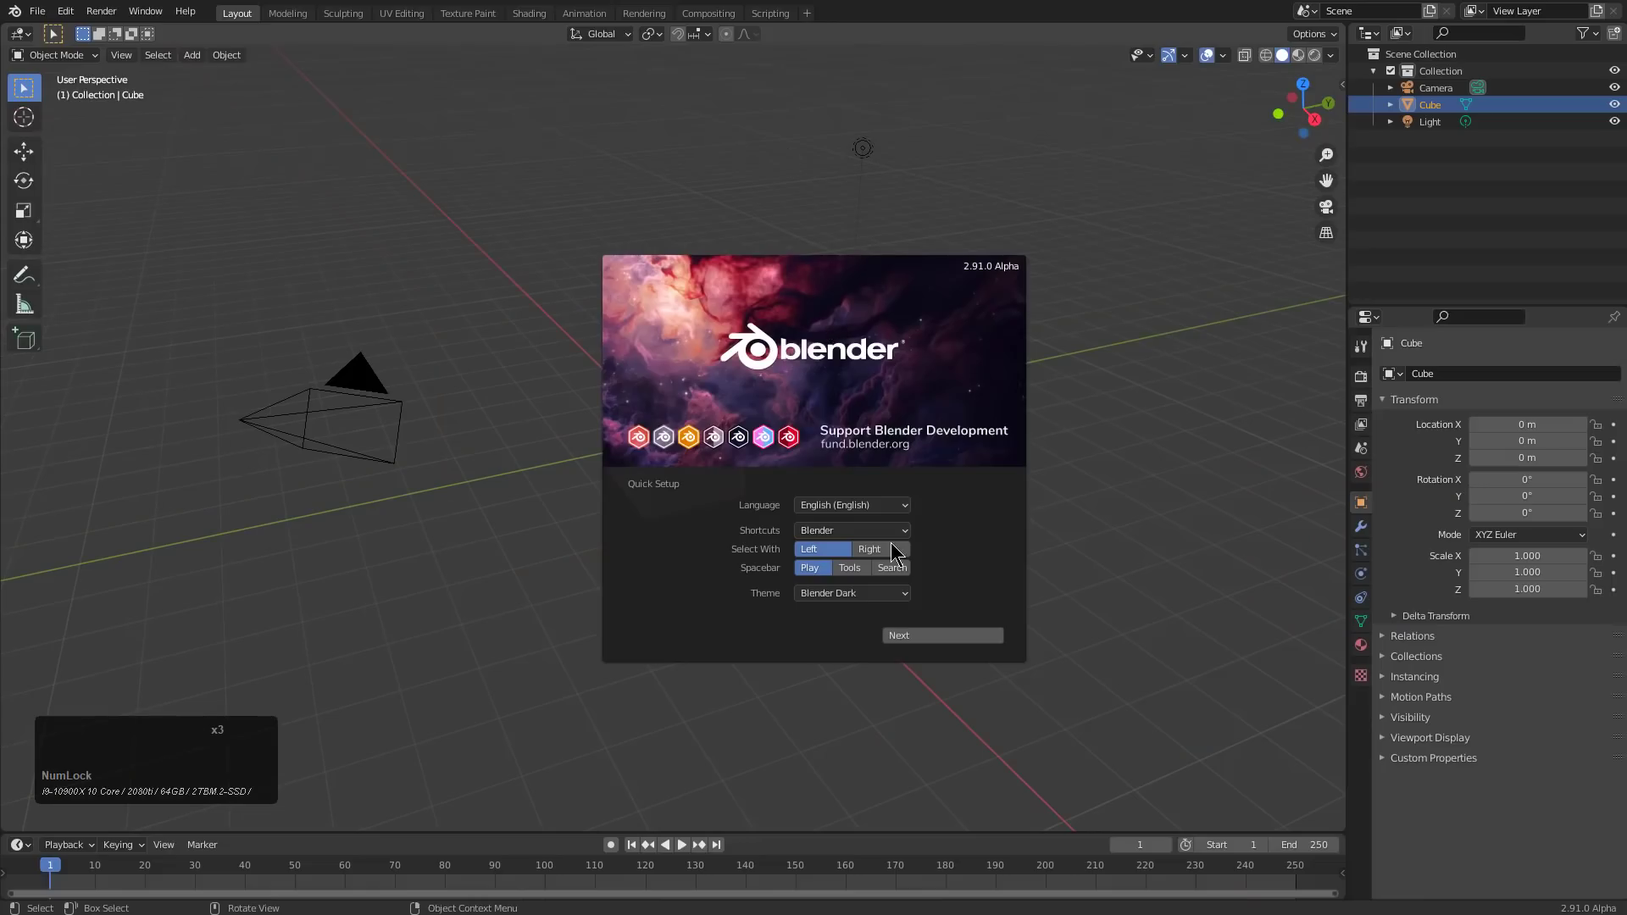
Finish the quick setup with the spacebar set to Search and open the Blender preferences
left_click(893, 567)
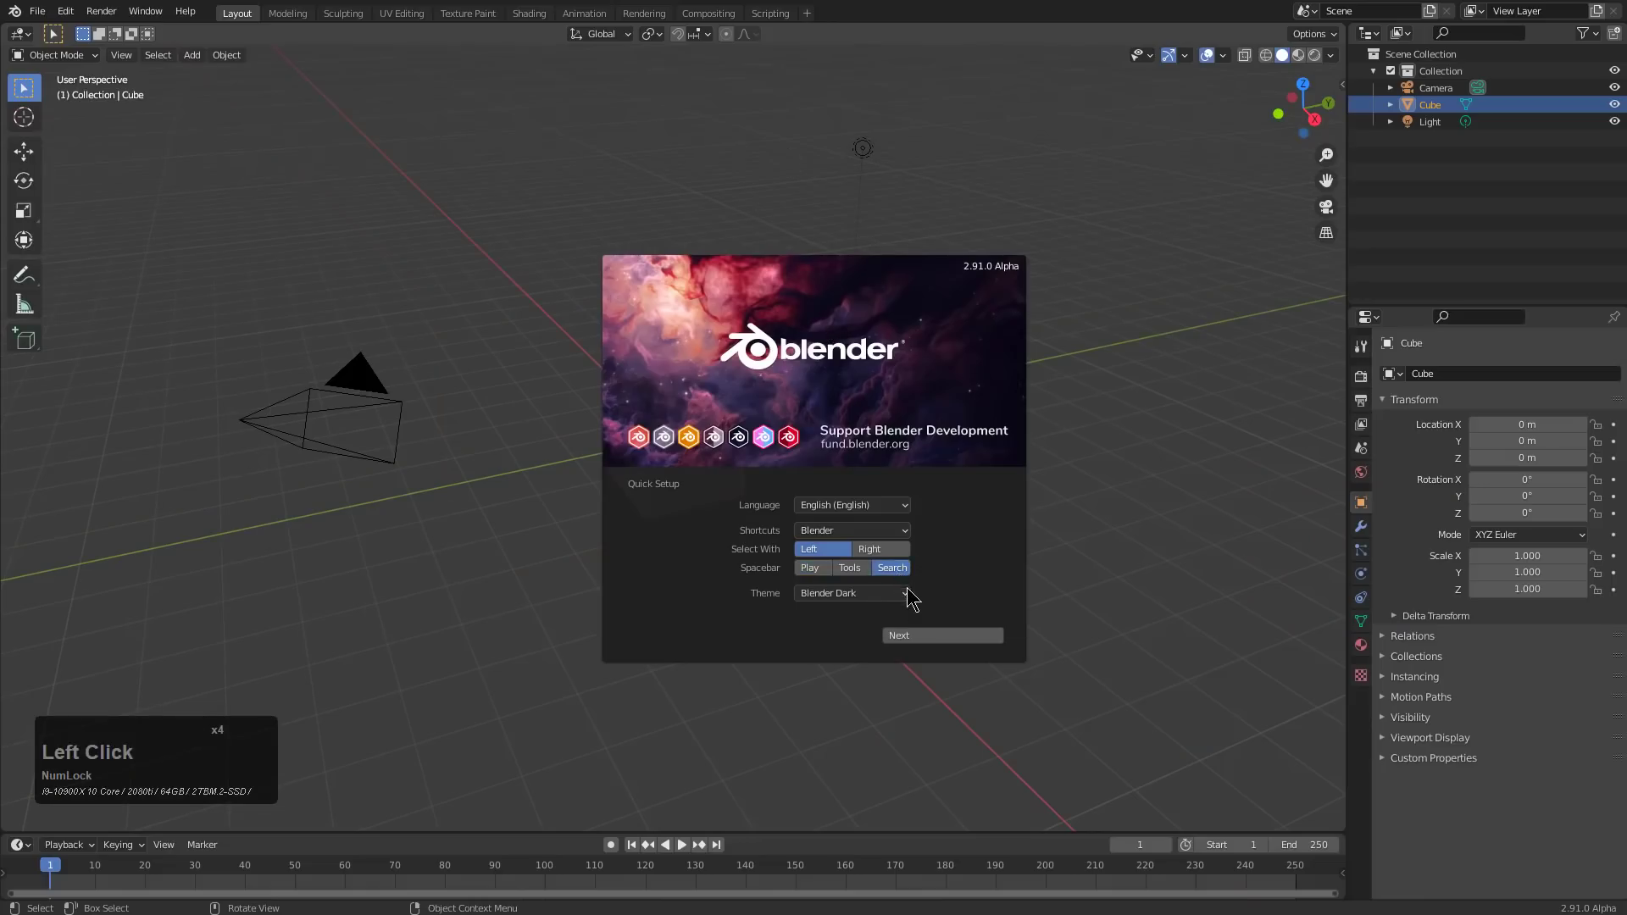
left_click(932, 637)
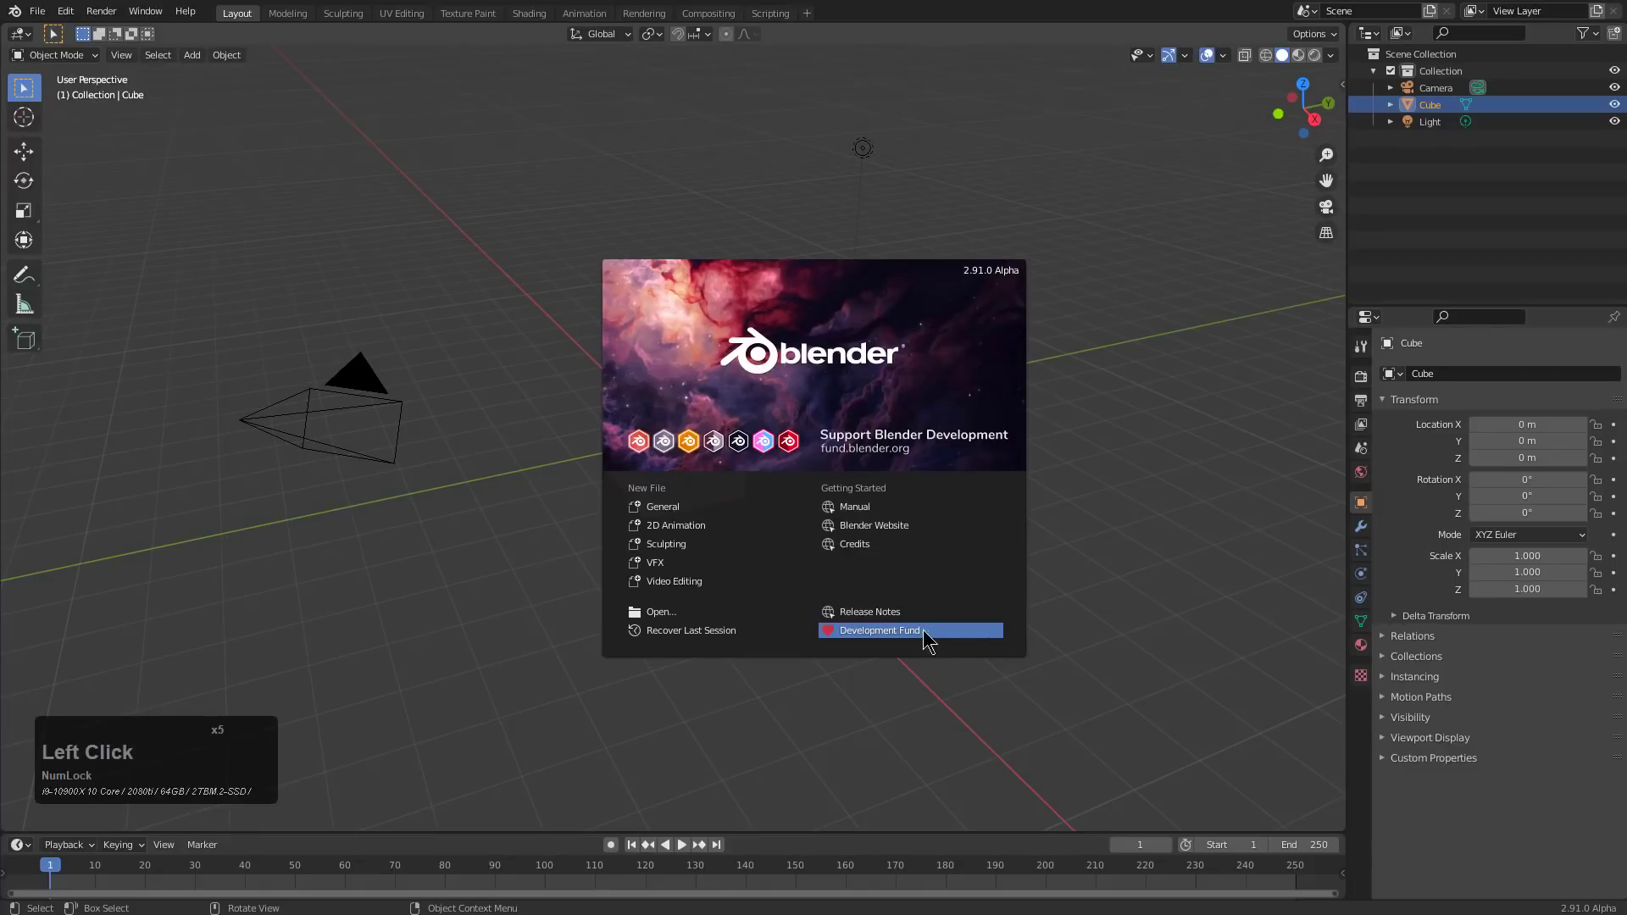
left_click(67, 13)
left_click(68, 13)
left_click(138, 251)
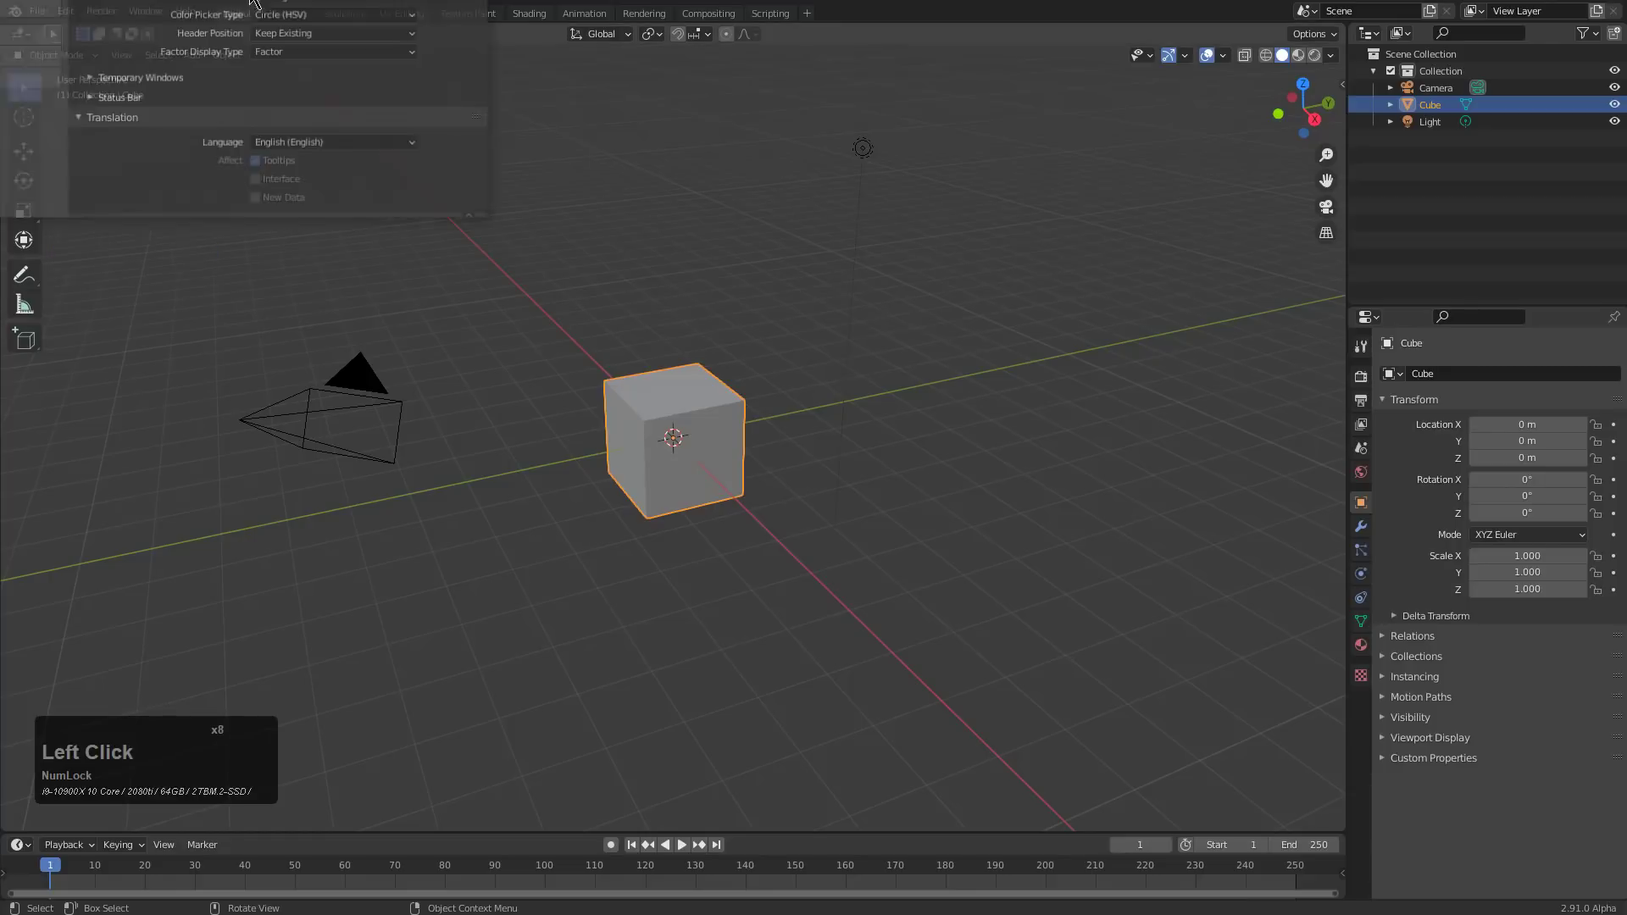
Install the BoxCutter add-on from C:\_tools\(2.8)BoxCutter 717_3.zip and enable it
left_click_drag(590, 158, 631, 163)
left_click(337, 320)
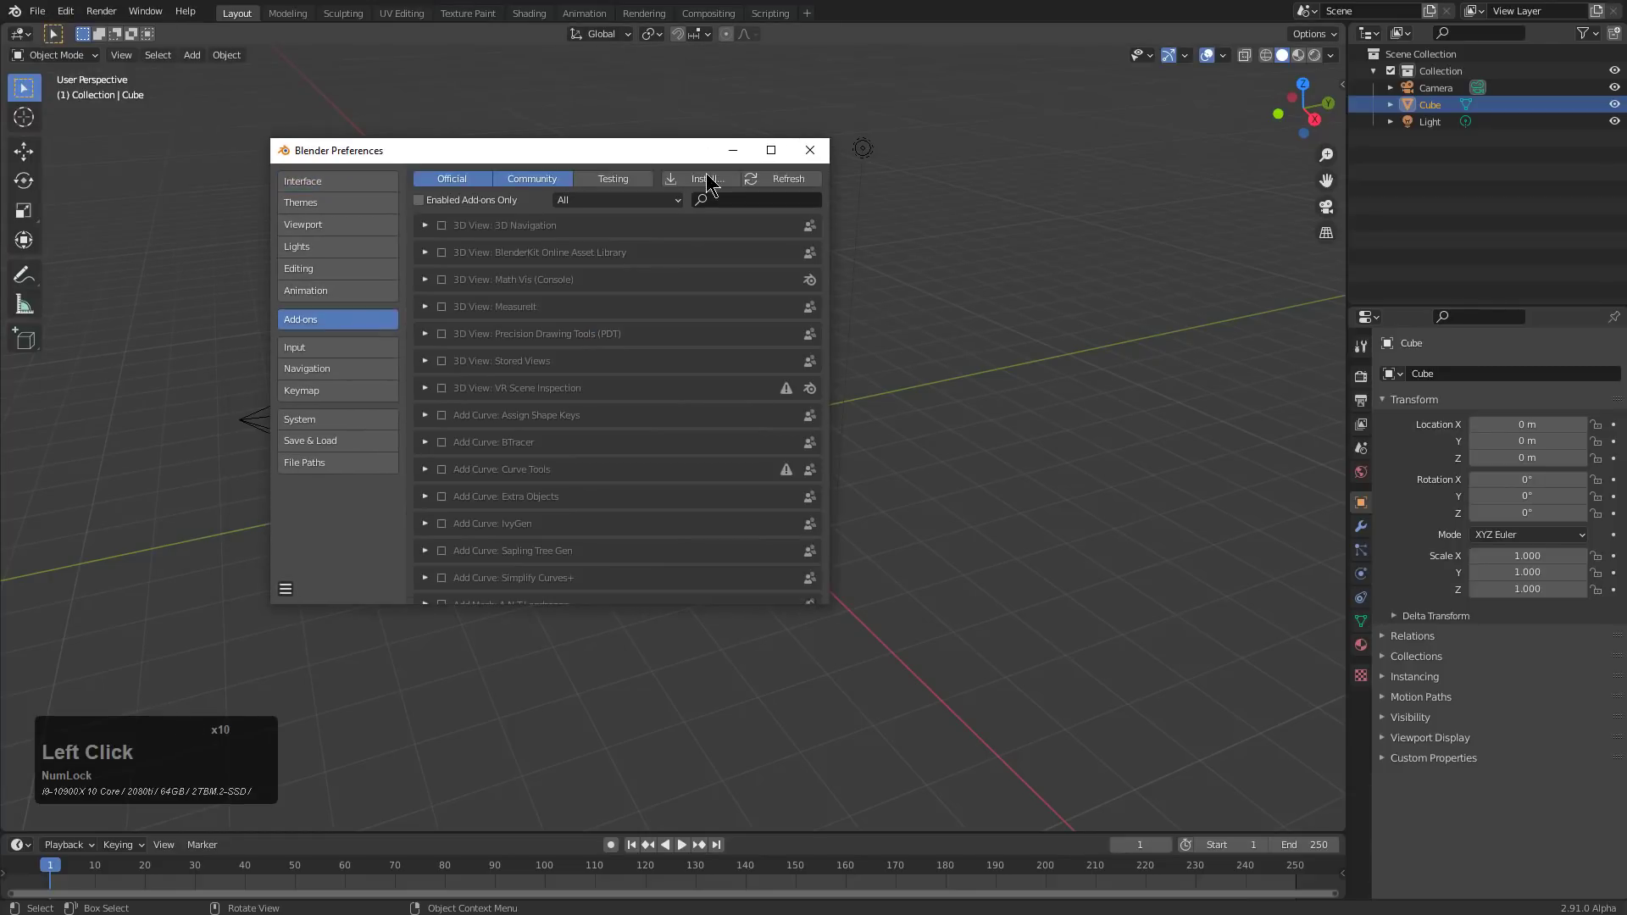
left_click(699, 178)
left_click_drag(424, 0, 592, 75)
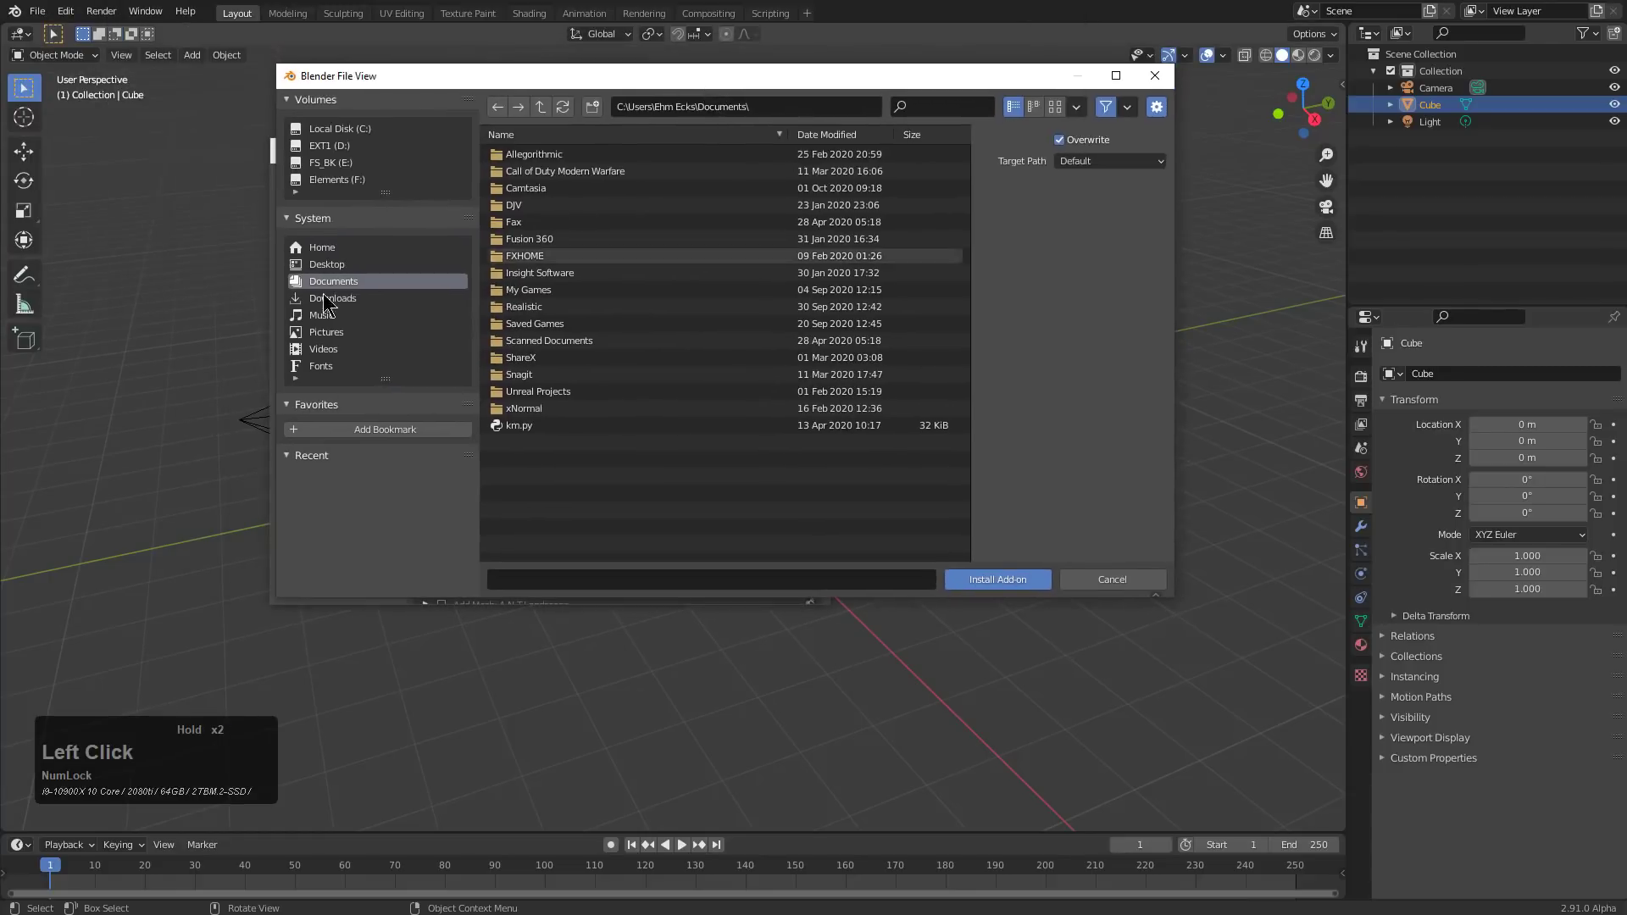
left_click(329, 128)
double_click(521, 205)
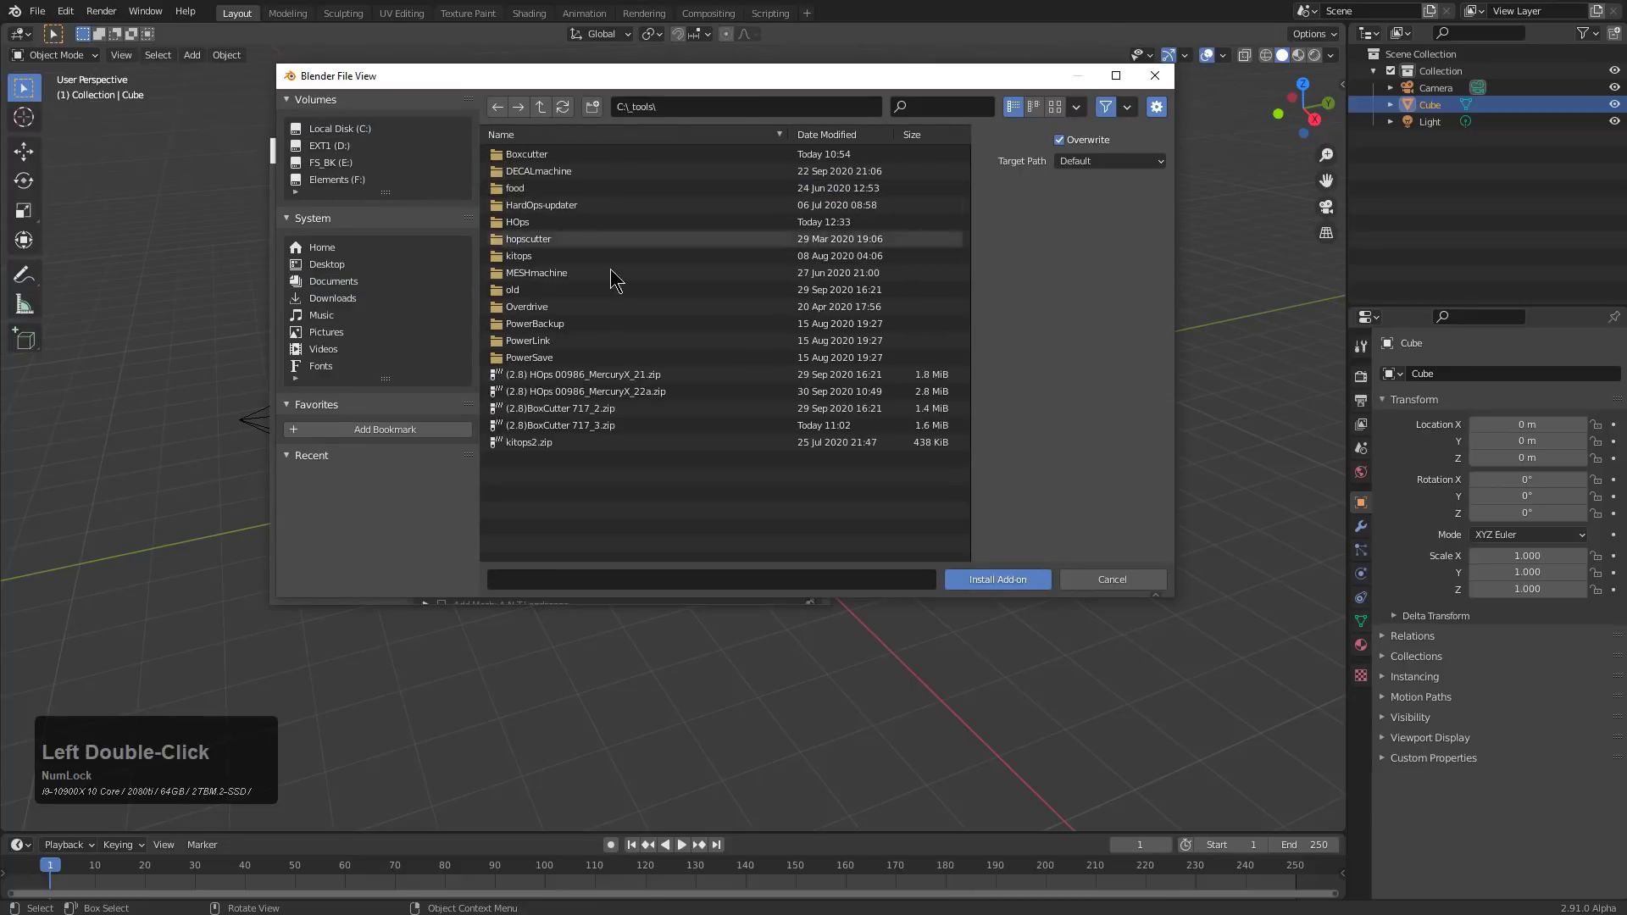
left_click(584, 426)
left_click(997, 579)
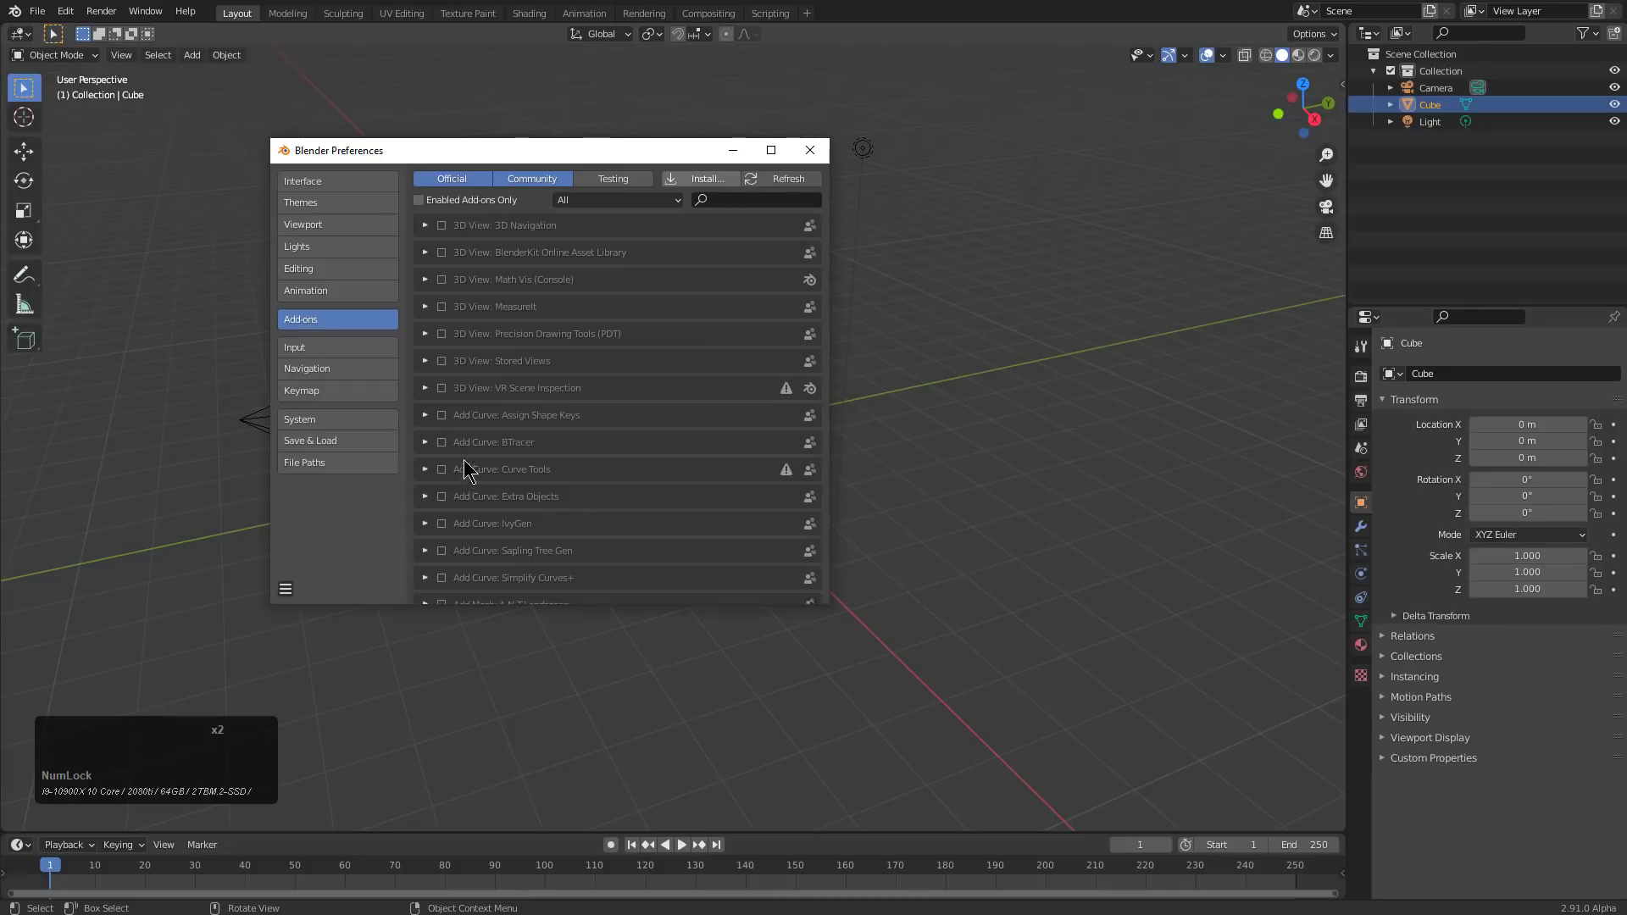
left_click(443, 227)
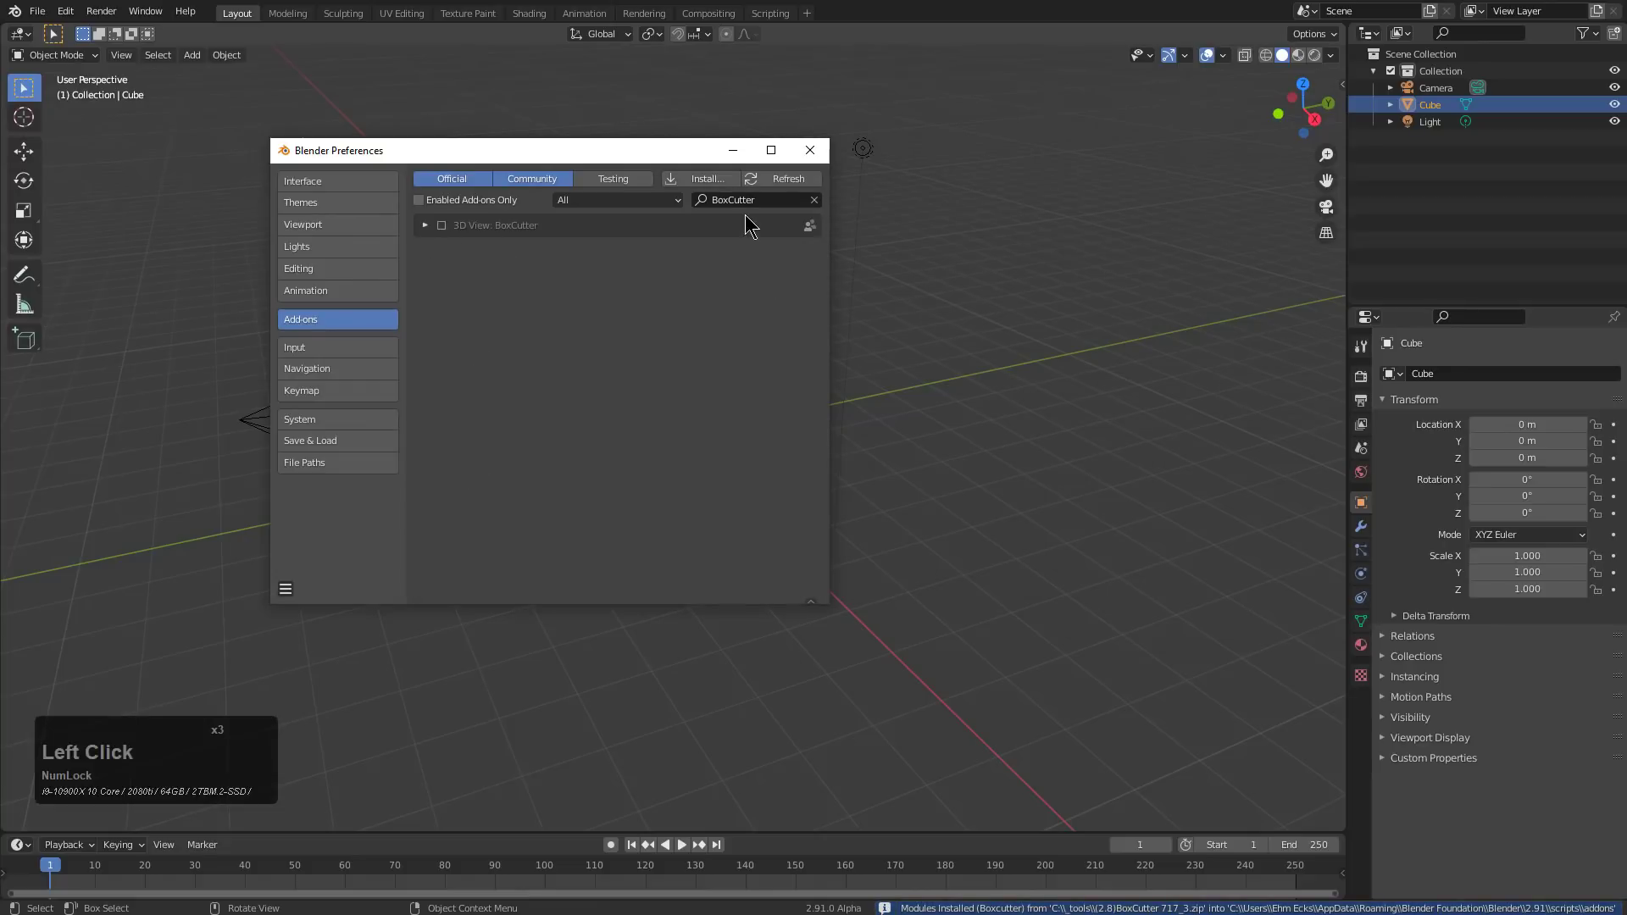
Install the Hard Ops add-on from (2.8) HOps 00986_MercuryX_21.zip and enable Hard Ops 9
left_click(708, 181)
left_click(432, 65)
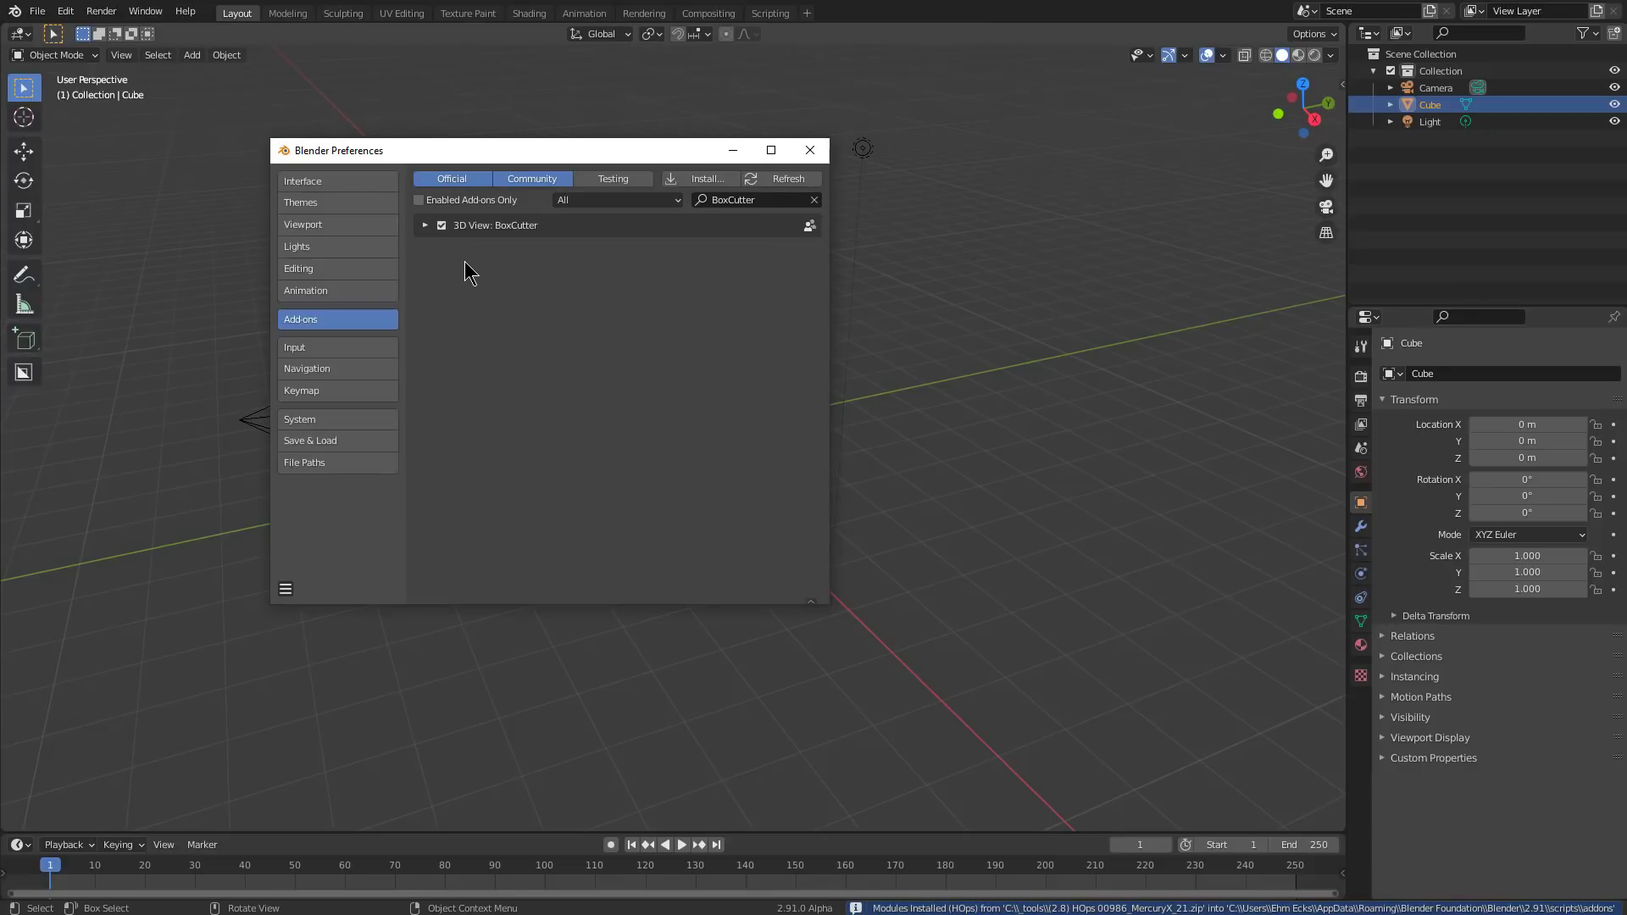
type("Hard Ops 9")
left_click(813, 201)
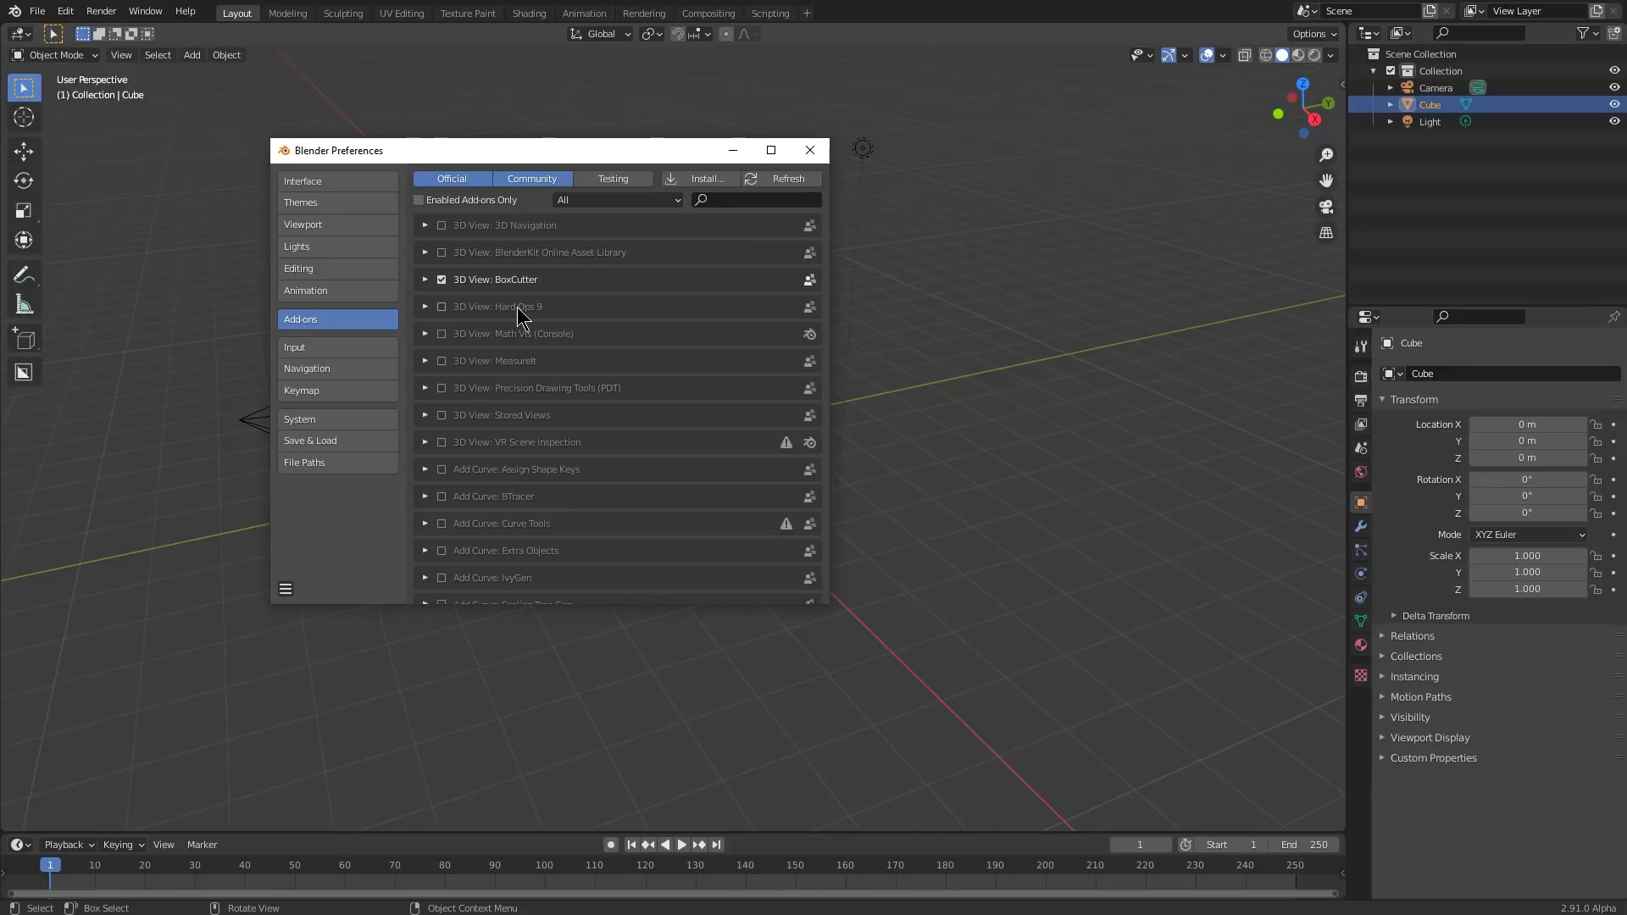
scroll(631, 348, "down", 4)
scroll(618, 355, "up", 4)
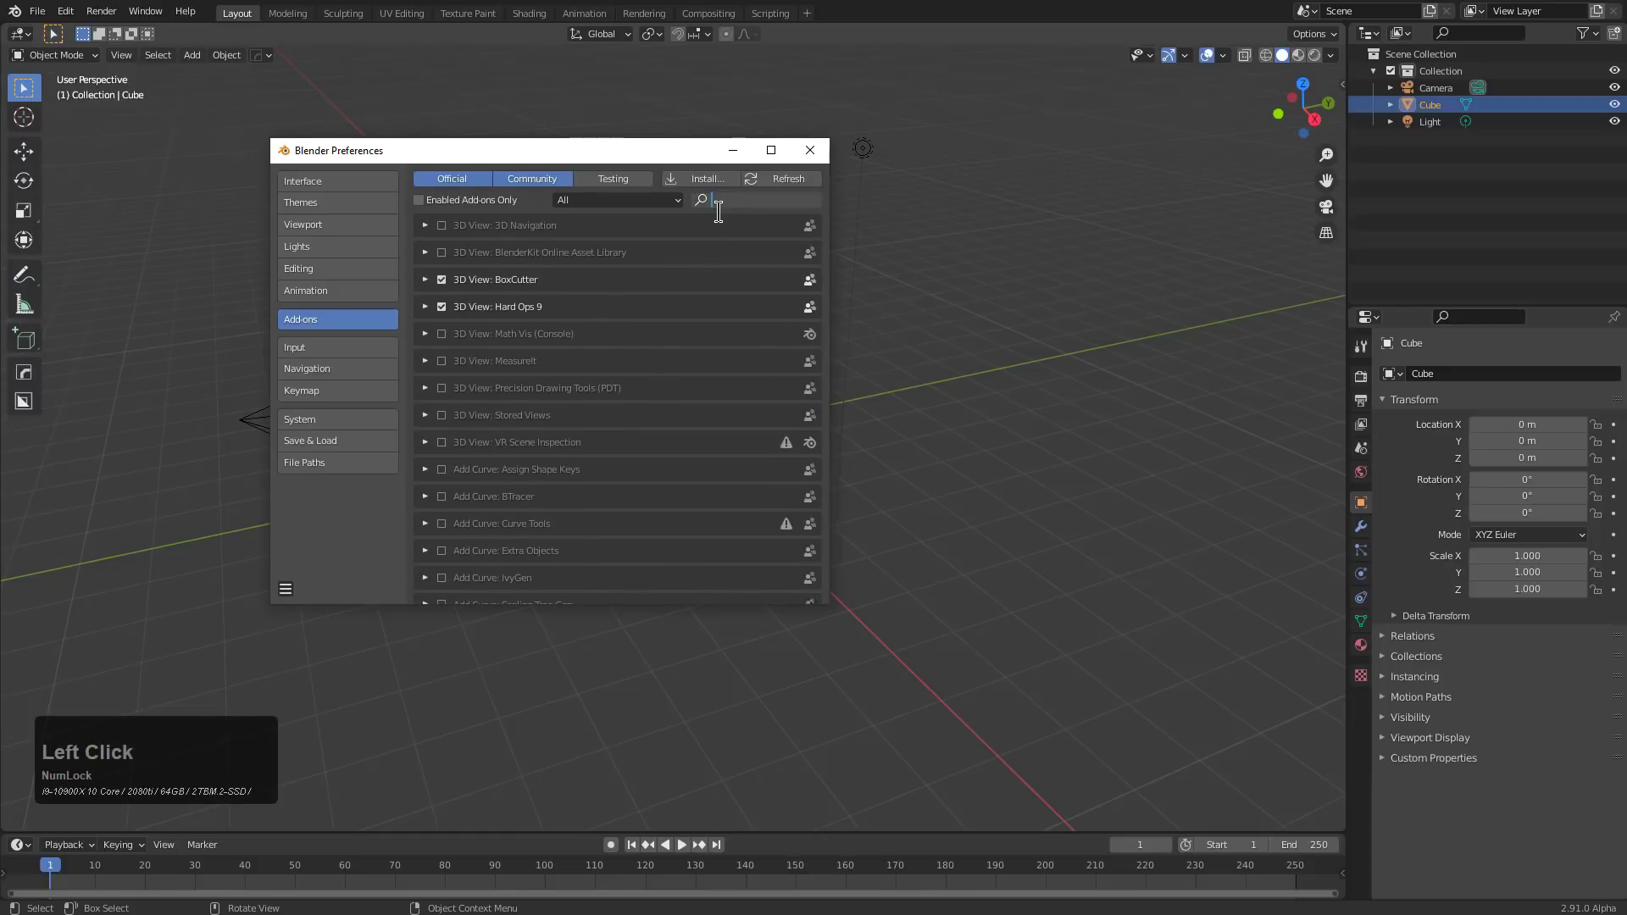
Enable both Extra Objects add-ons and Curve Tools, and filter the add-on list for "loop"
type("xtra")
key("Return")
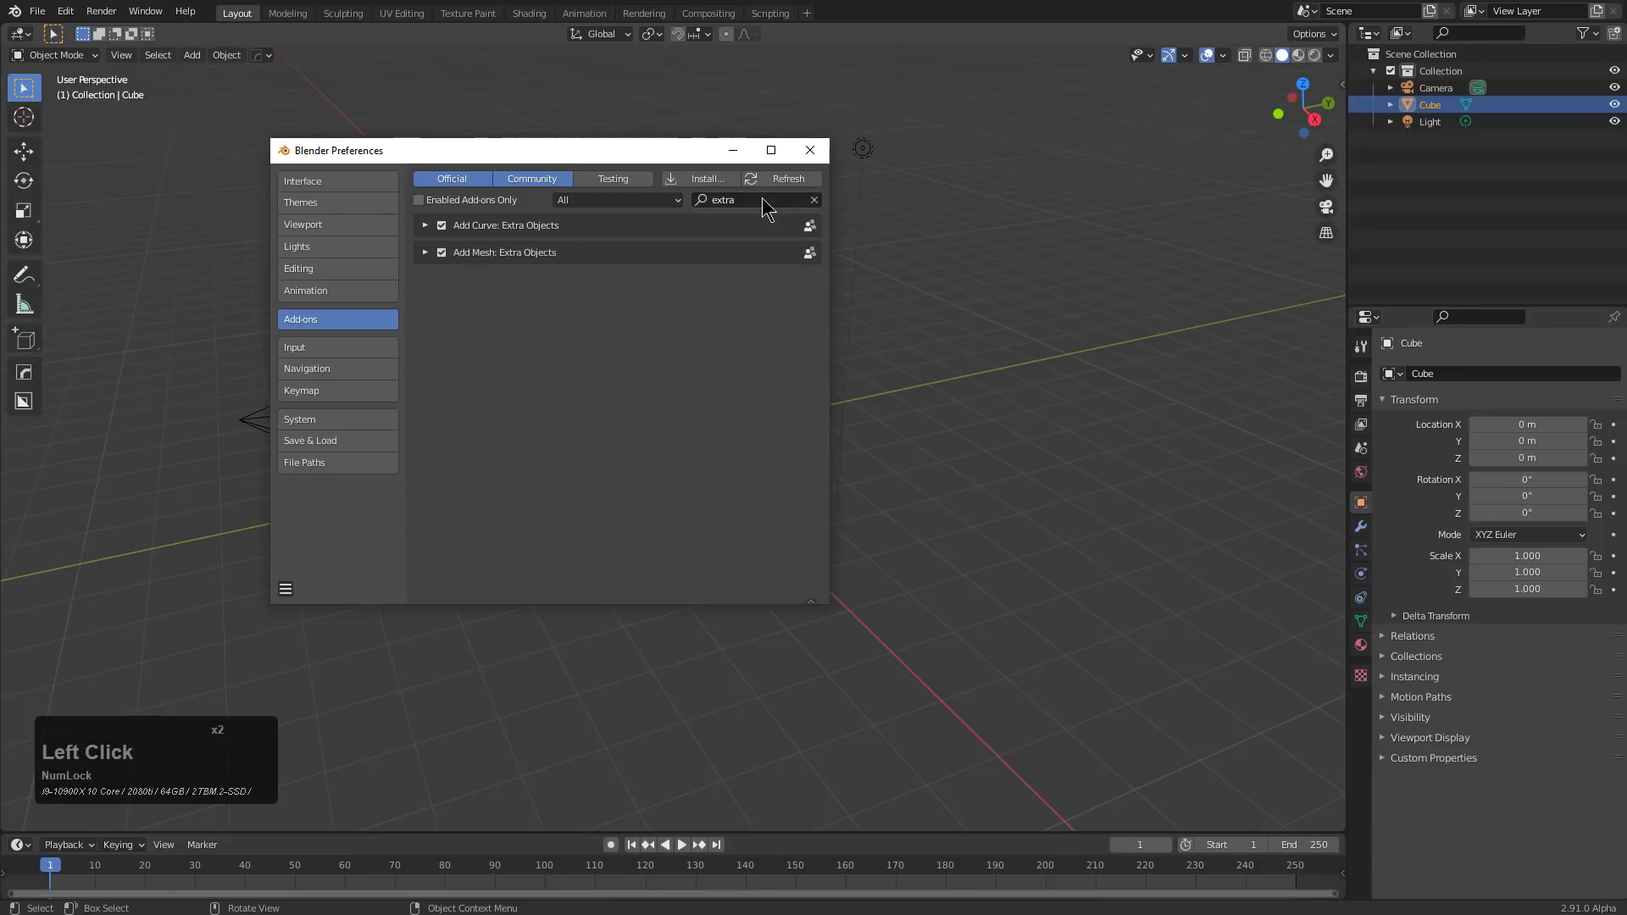
type("curve")
key("Return")
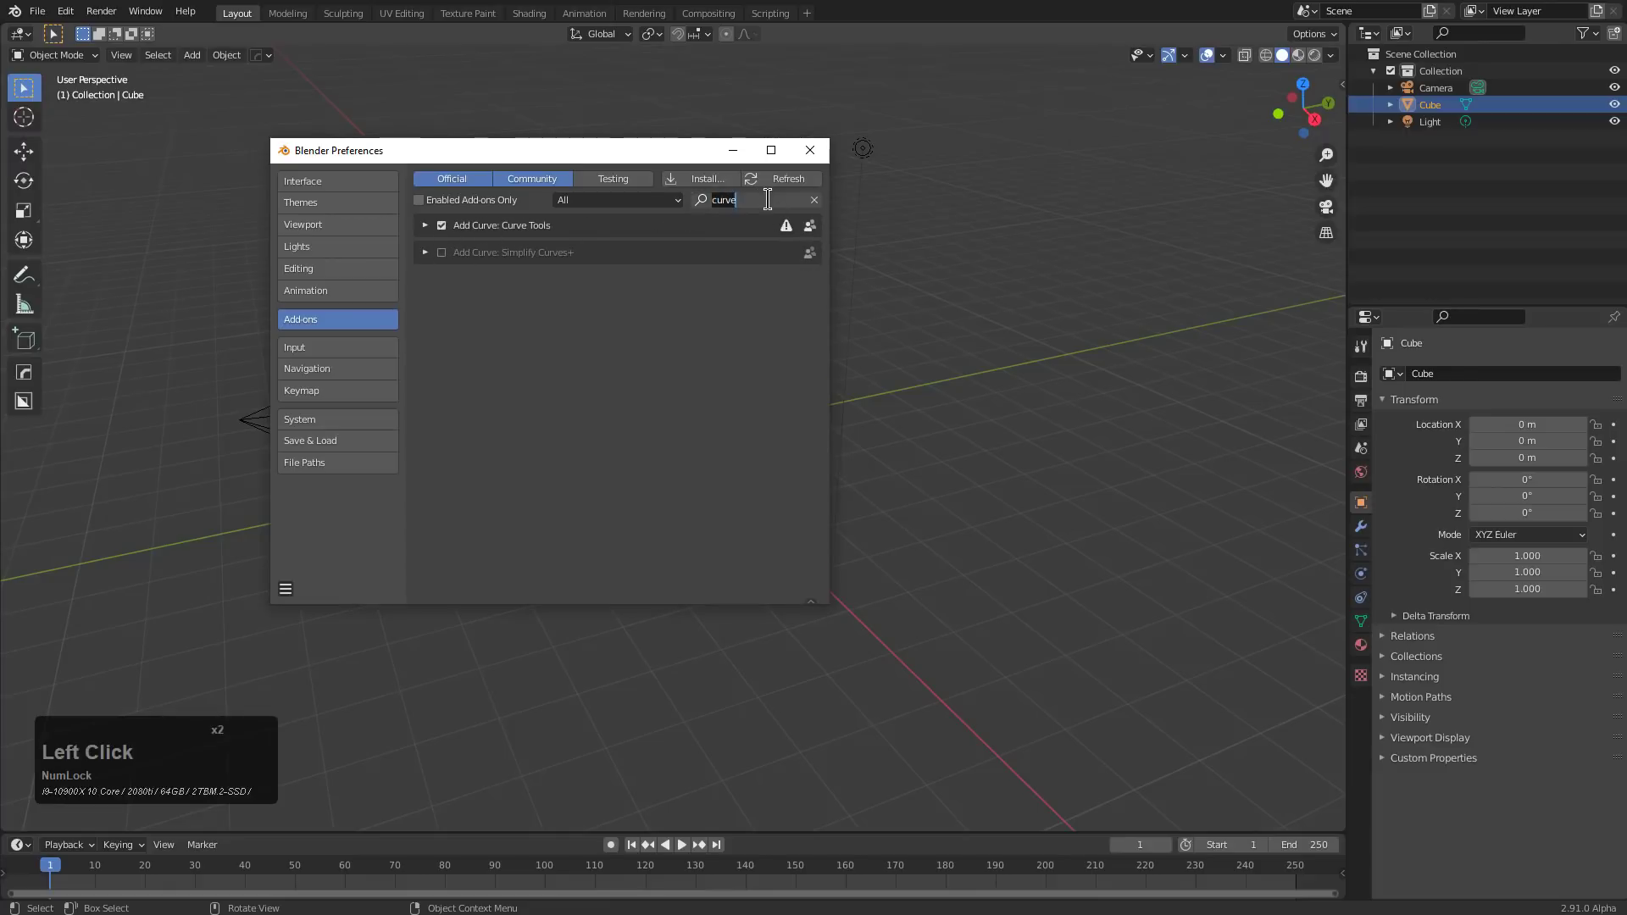
type("loop")
key("Return")
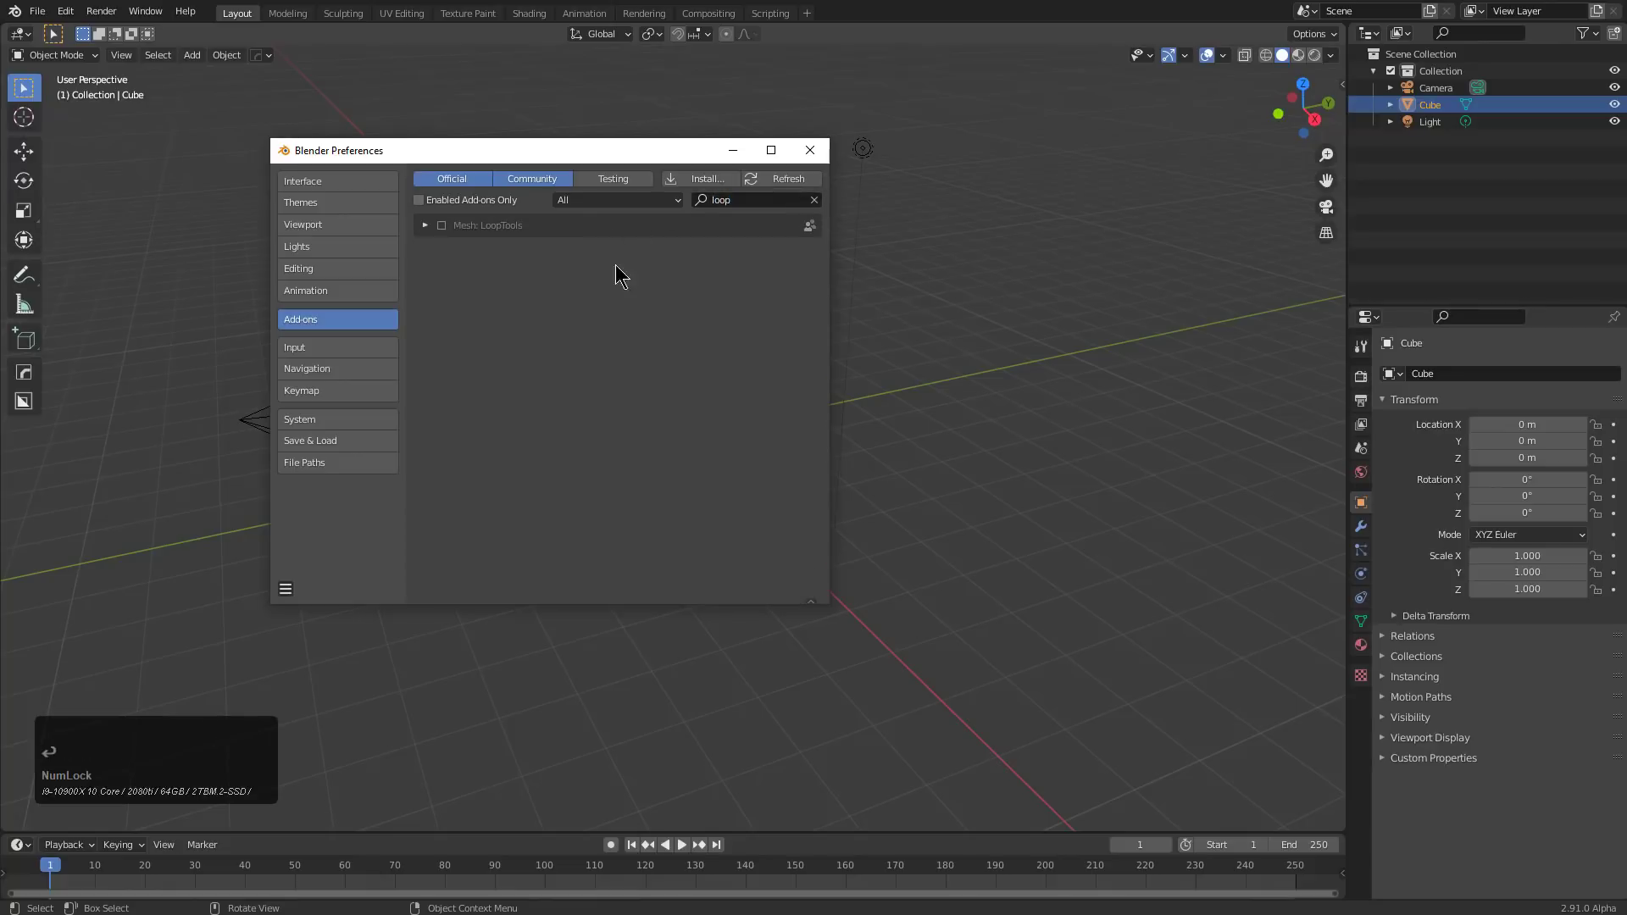
left_click(326, 203)
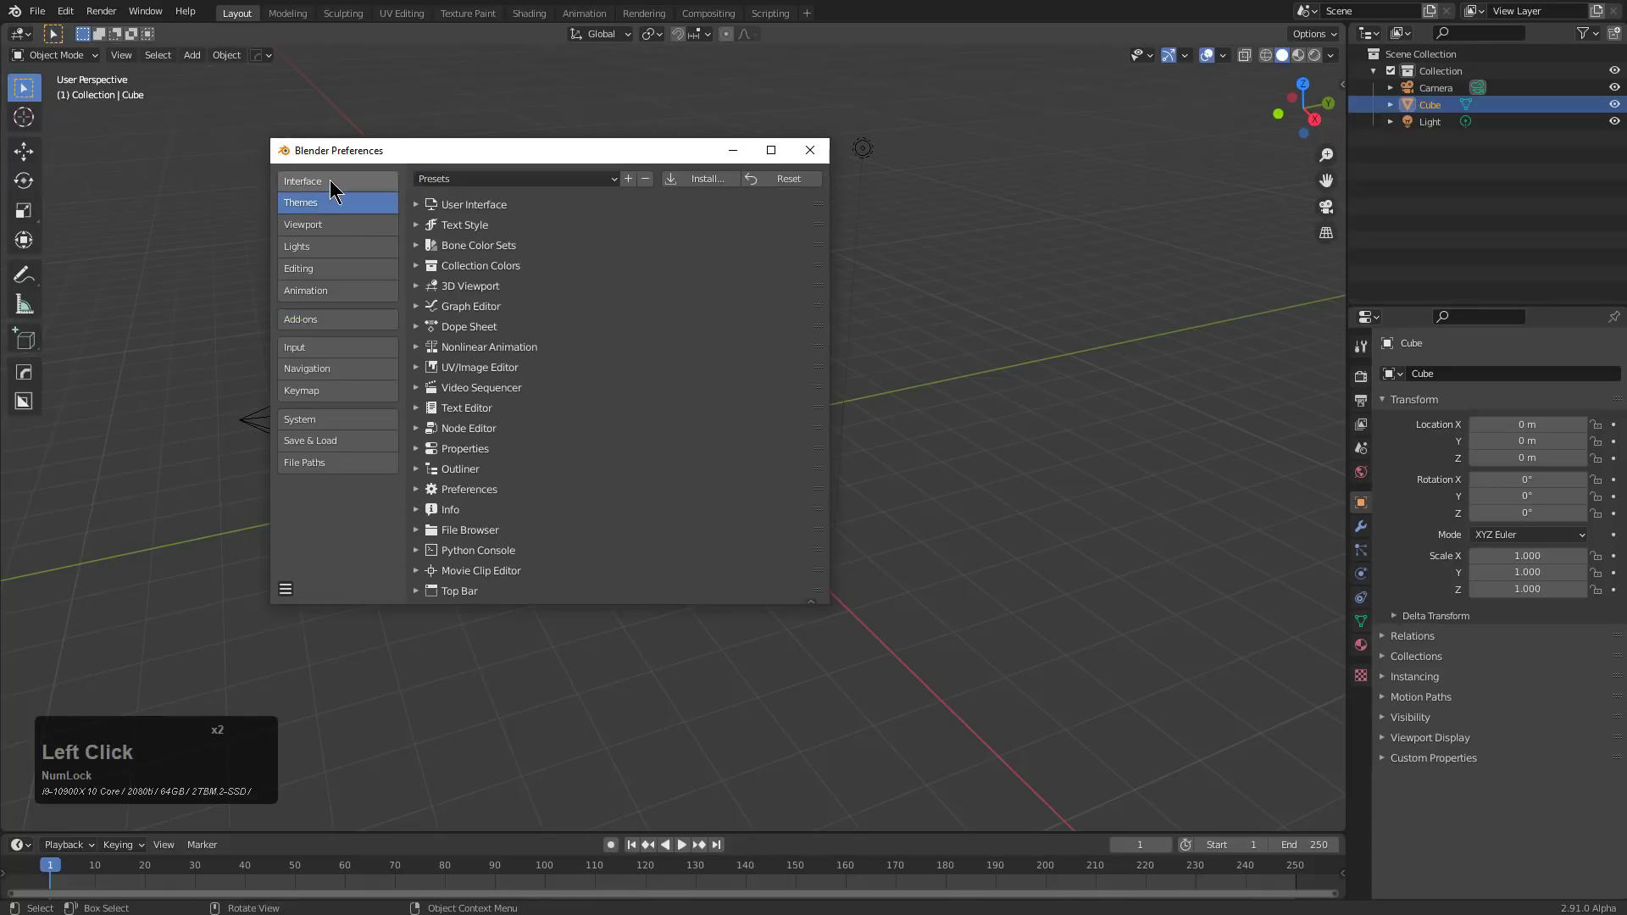
left_click(336, 182)
left_click(340, 223)
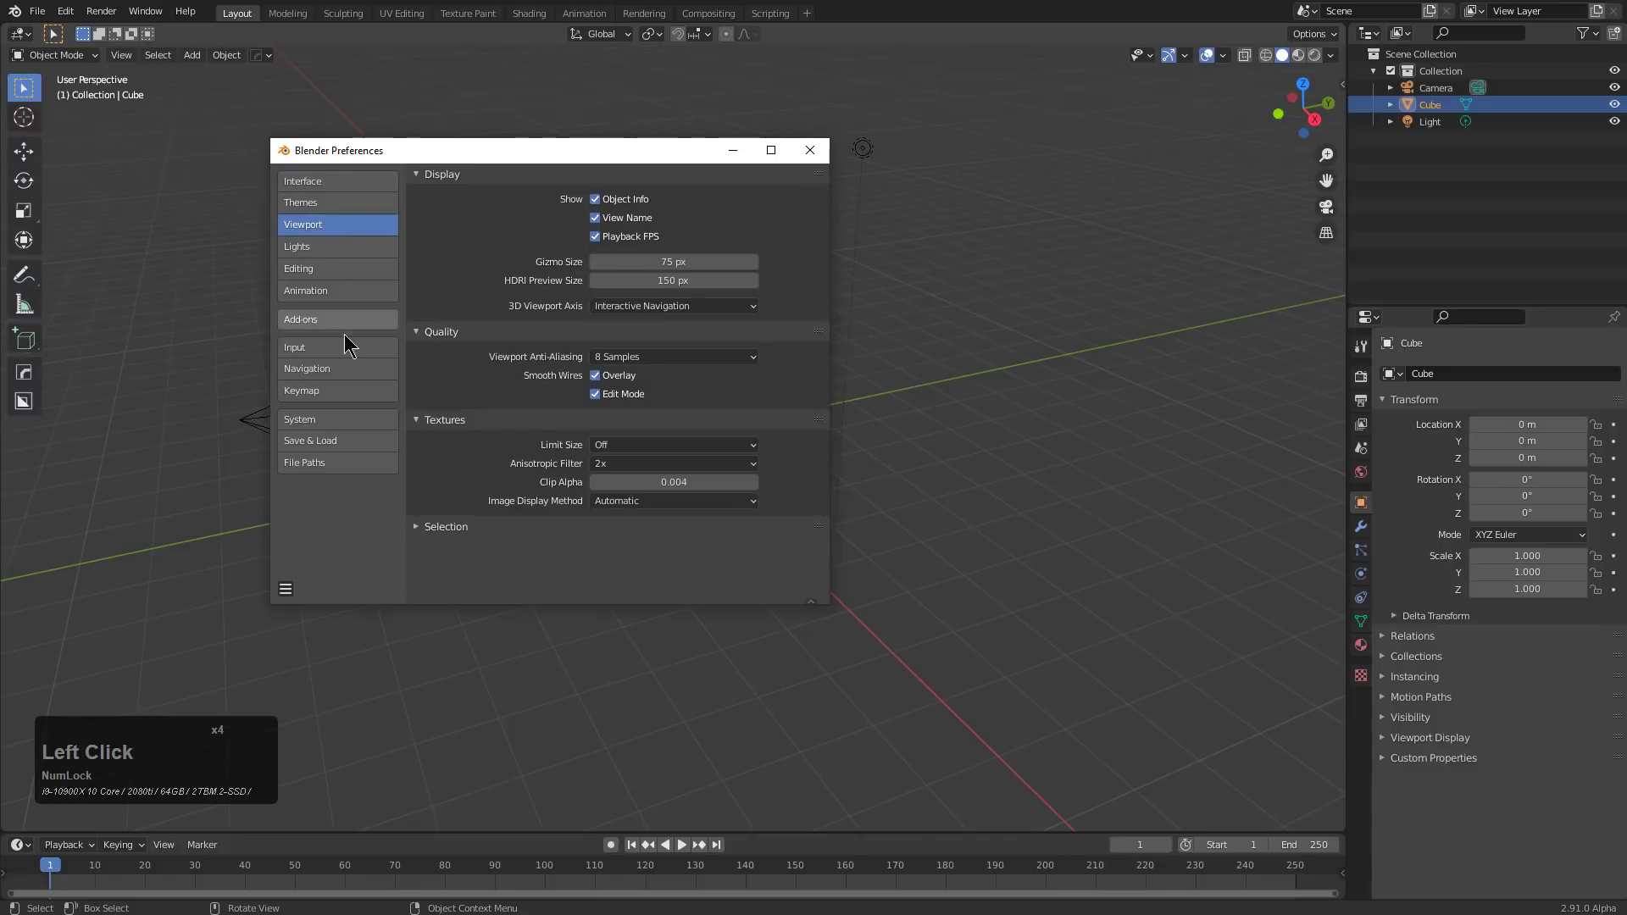
left_click(659, 96)
Select the default cube, activate BoxCutter and cut a box-shaped notch out of its nearest upper corner
middle_click(632, 327)
scroll(790, 396, "up", 5)
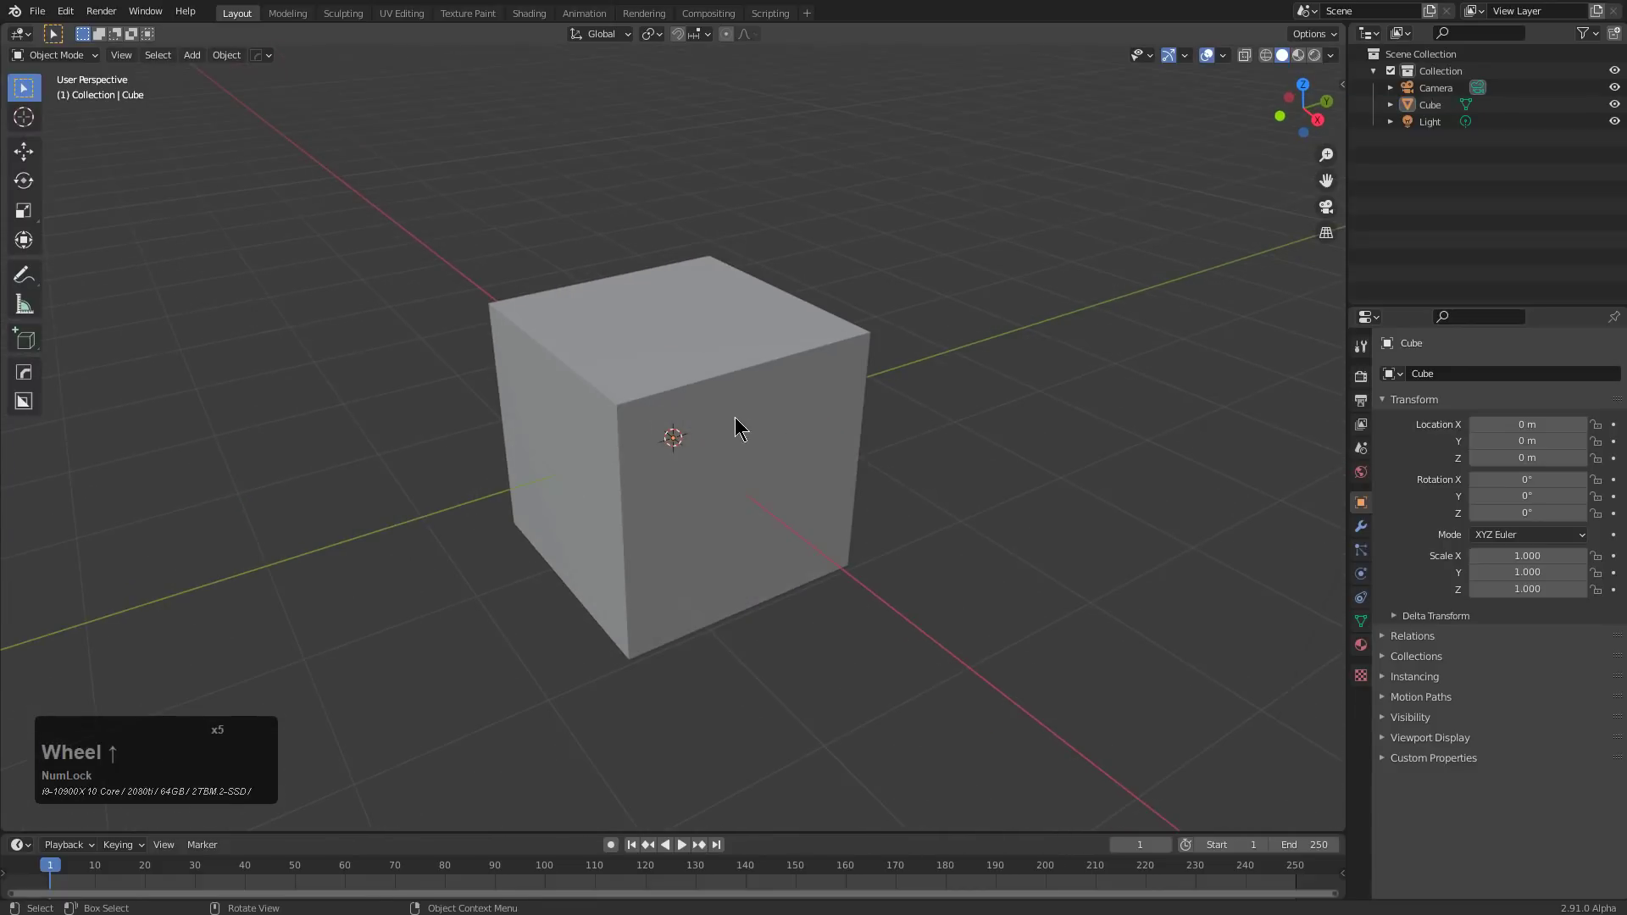
left_click(737, 425)
middle_click_drag(760, 437, 740, 476)
key("alt+w")
left_click_drag(698, 325, 581, 500)
left_click(640, 542)
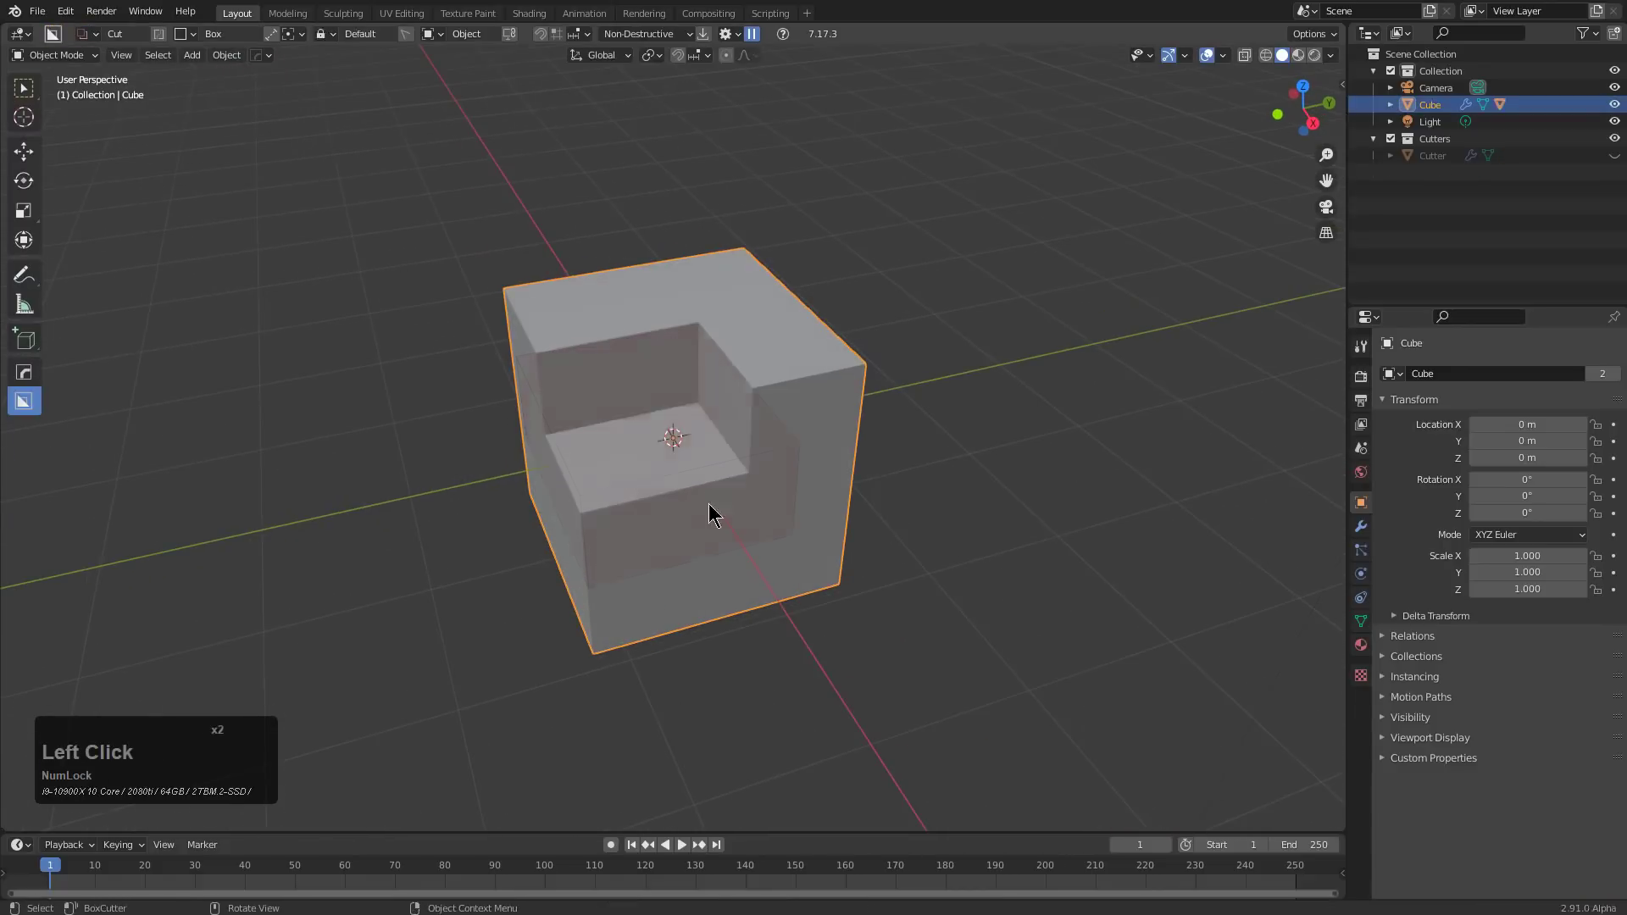
Switch the BoxCutter shape to Custom and cut it into the notched cube's front side face
key("d")
left_click(668, 548)
left_click_drag(835, 392, 607, 663)
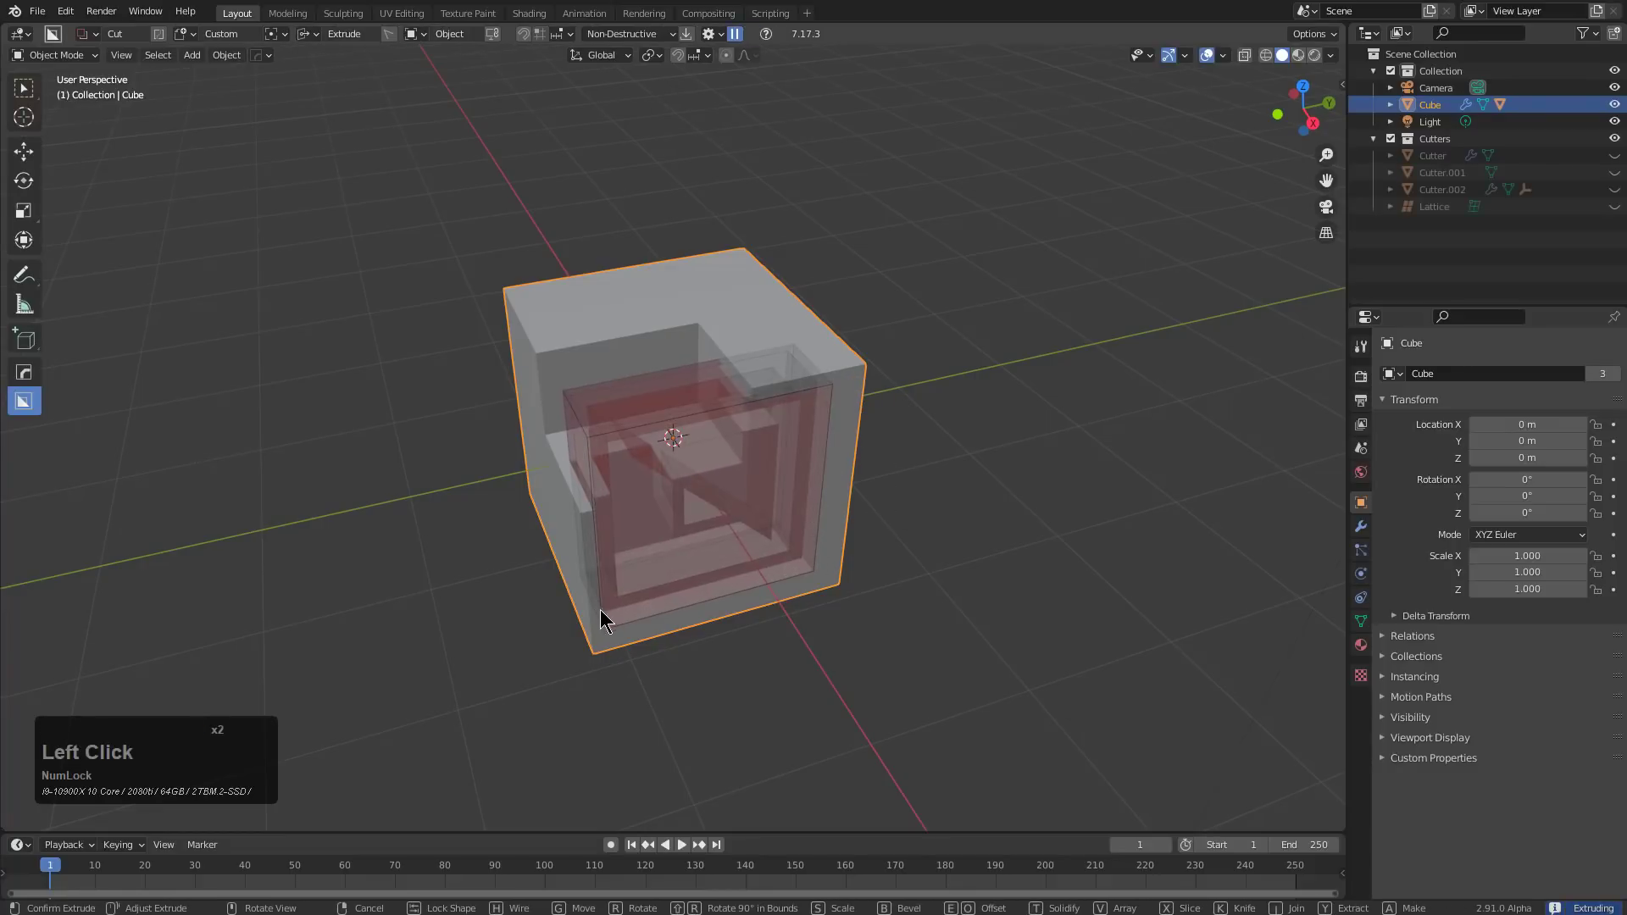
left_click(597, 607)
Cut the custom shape into the cube's top face and into the adjacent side face
scroll(688, 407, "up", 2)
left_click_drag(691, 190, 559, 462)
left_click(558, 495)
middle_click_drag(558, 496, 399, 334)
left_click_drag(399, 330, 726, 651)
left_click(742, 625)
mouse_move(807, 549)
middle_mouse_down()
mouse_move(706, 559)
mouse_move(827, 525)
mouse_move(861, 491)
middle_mouse_up()
Configure Eevee to high quality with the Hard Ops render setup and close Blender without saving the changes
key("v")
left_click(616, 700)
scroll(827, 526, "down", 1)
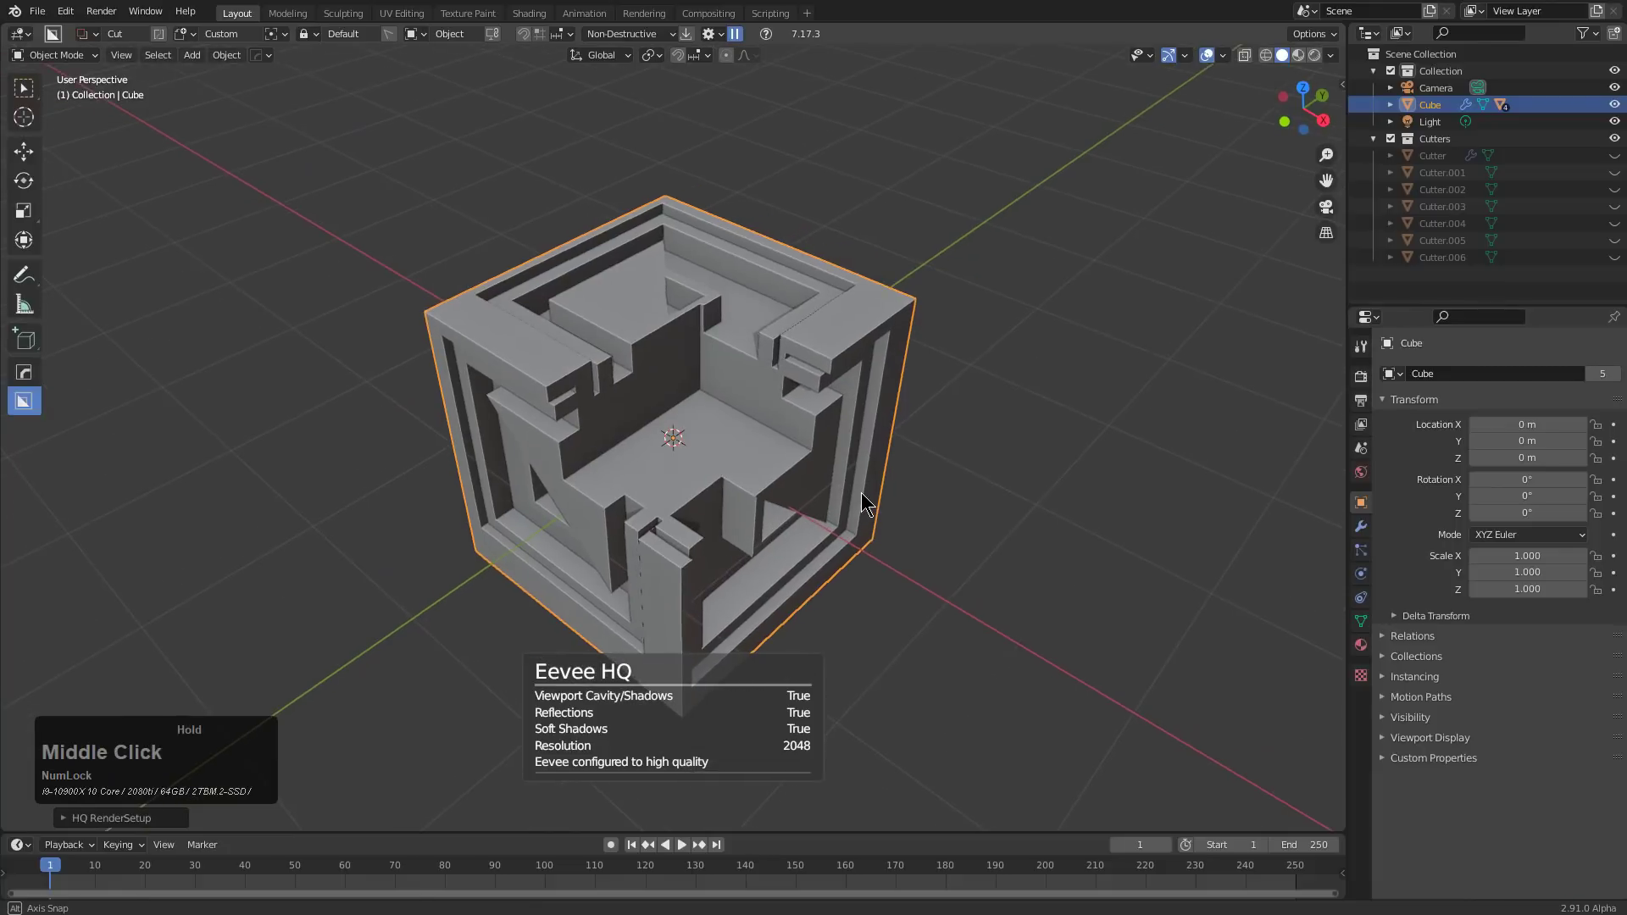
left_click(1611, 2)
left_click(892, 487)
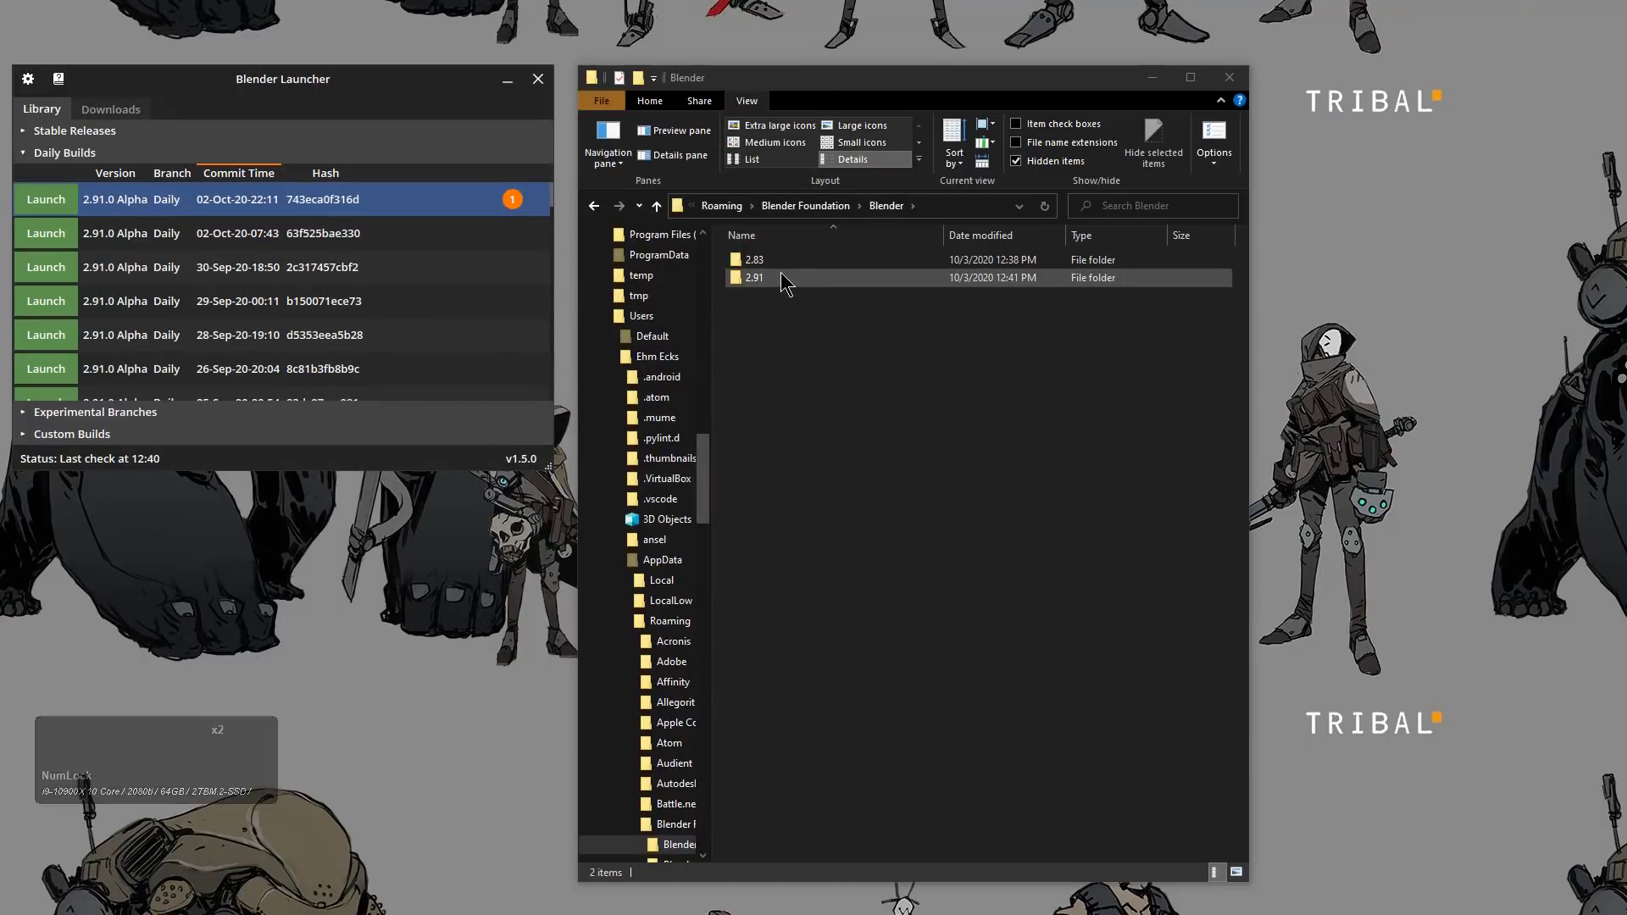
Duplicate the 2.83 configuration folder inside the Blender Foundation\Blender folder
left_click(771, 309)
left_click(758, 282)
left_click(756, 287)
left_click(763, 262)
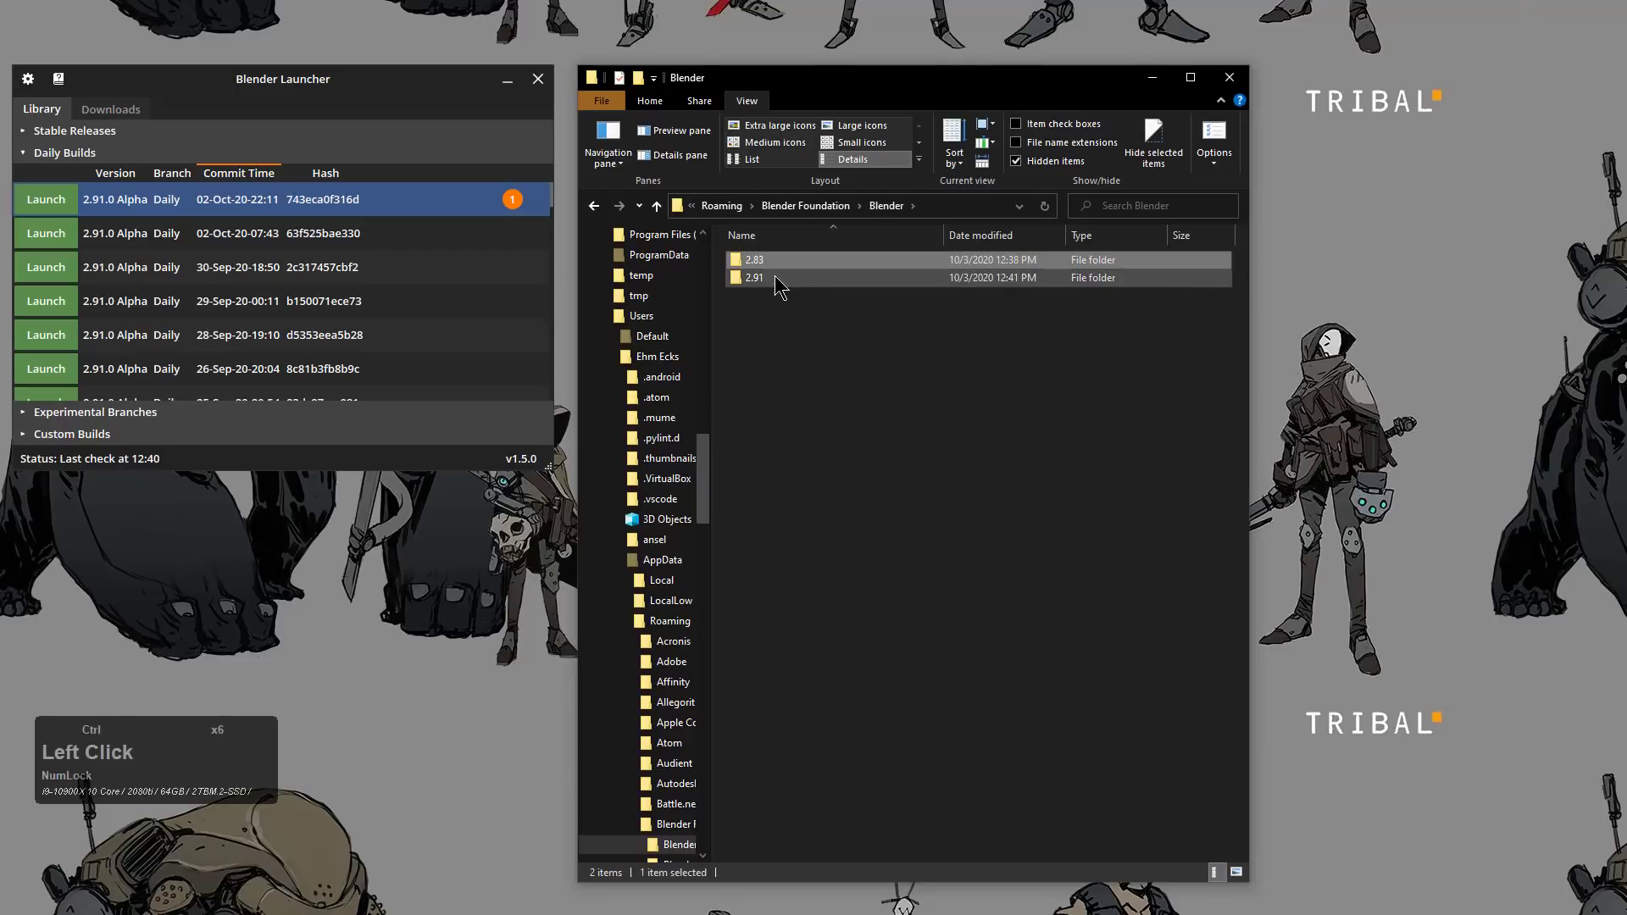
key("ctrl+c")
left_click(766, 344, "ctrl")
key("ctrl+v")
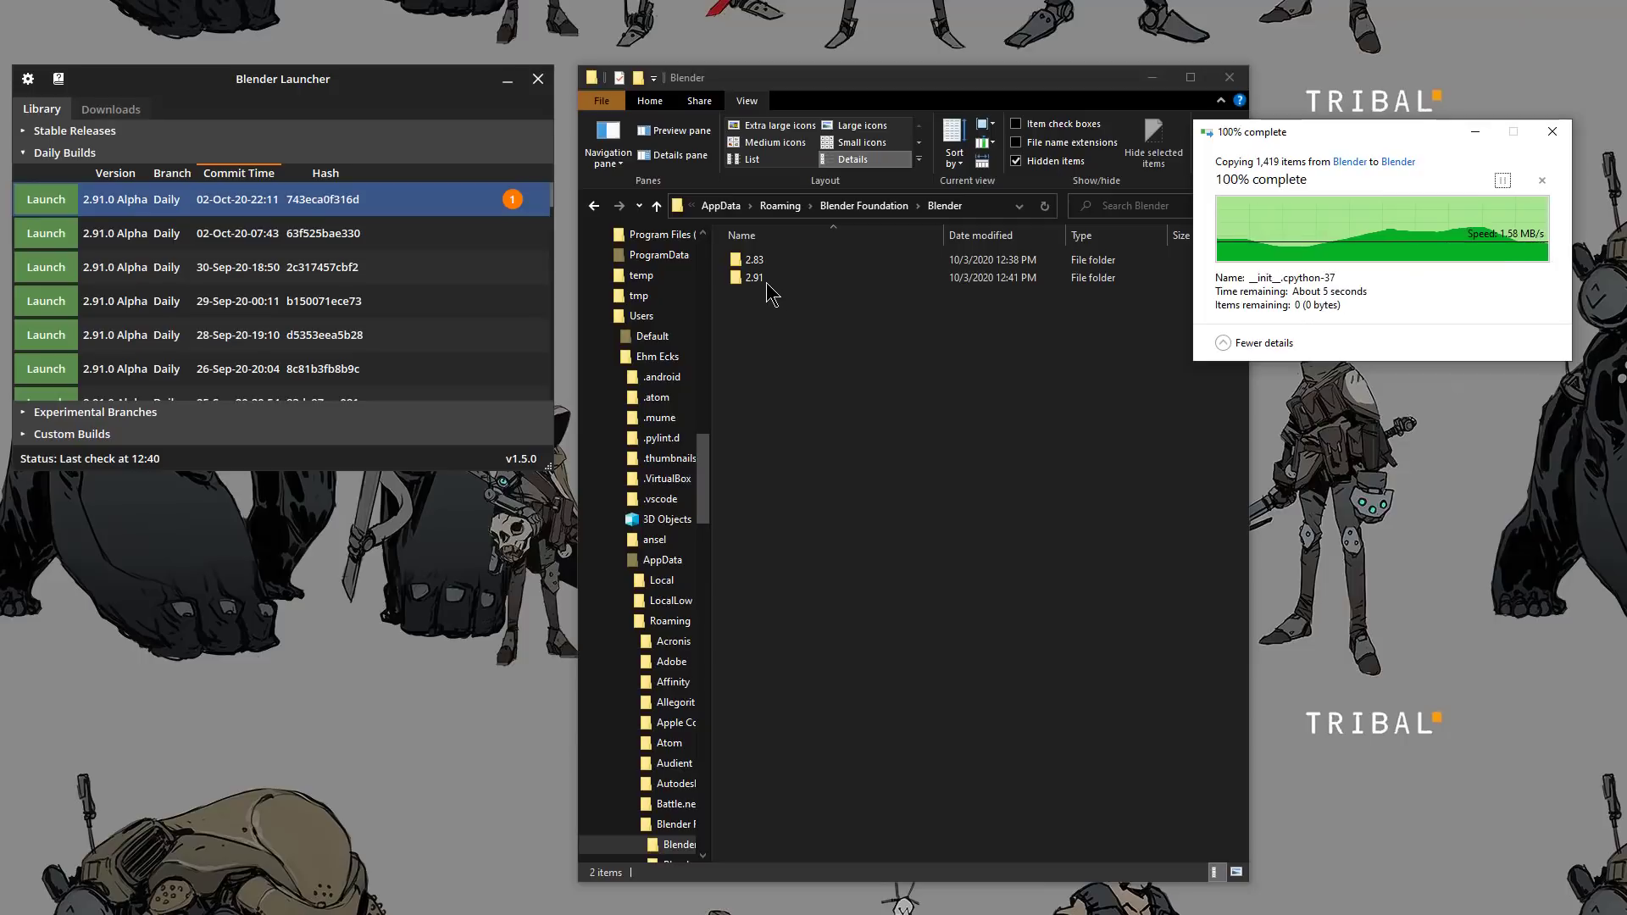
Rename the copied 2.83 configuration folder to 2.90
left_click(769, 296)
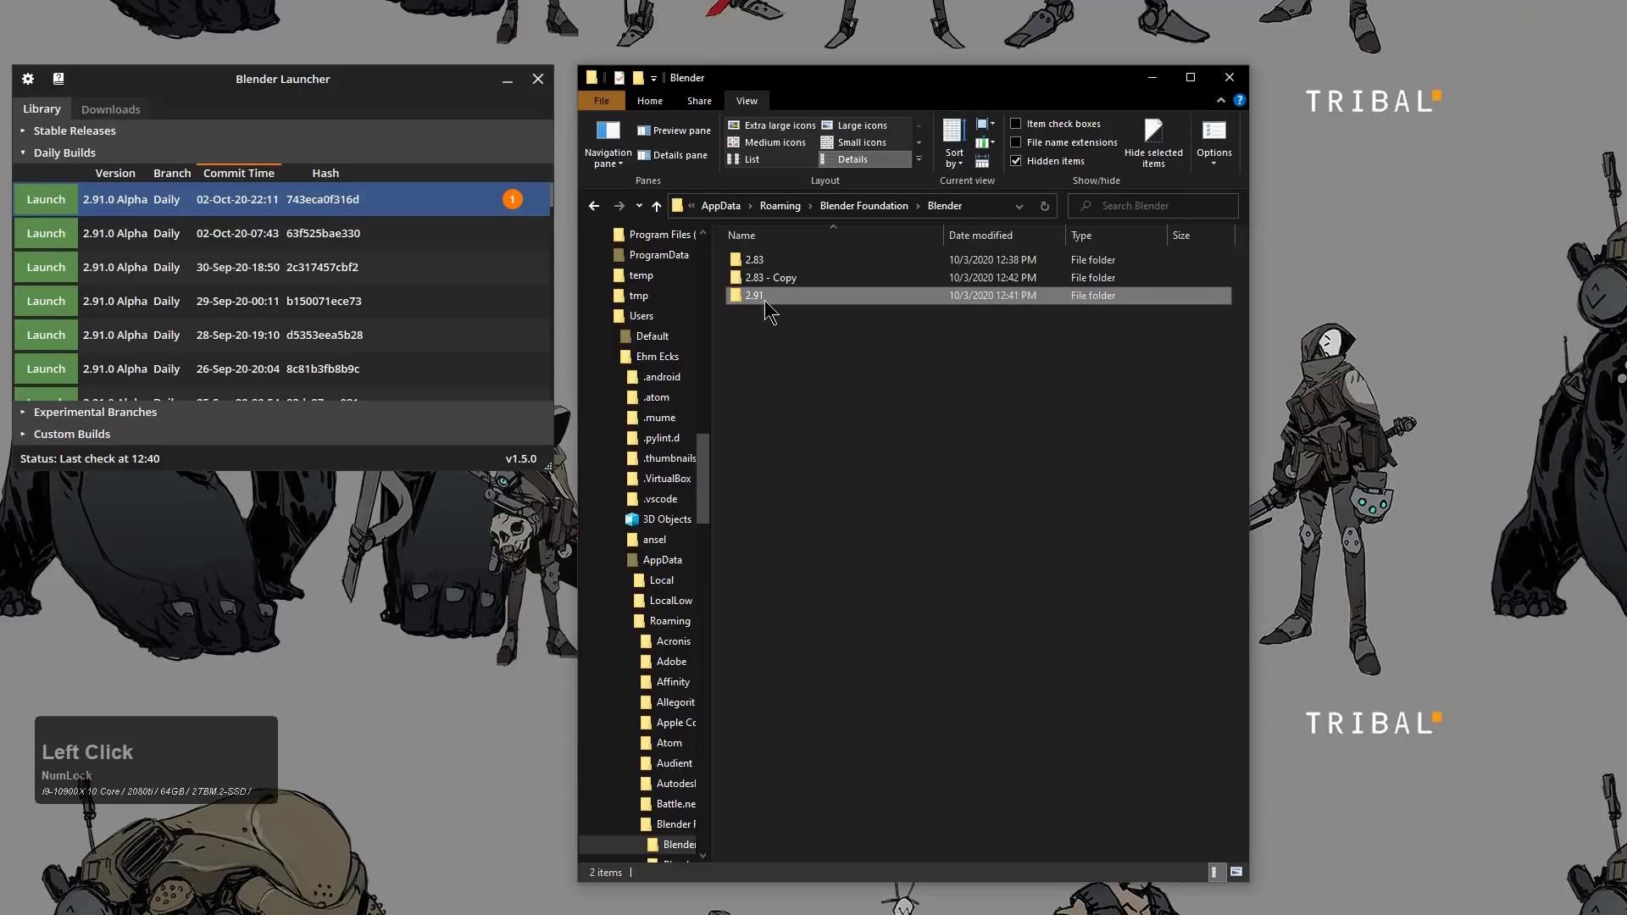
left_click(779, 284)
left_click_drag(745, 277, 843, 284)
type("2.80")
key("KP_Enter")
left_click(837, 328)
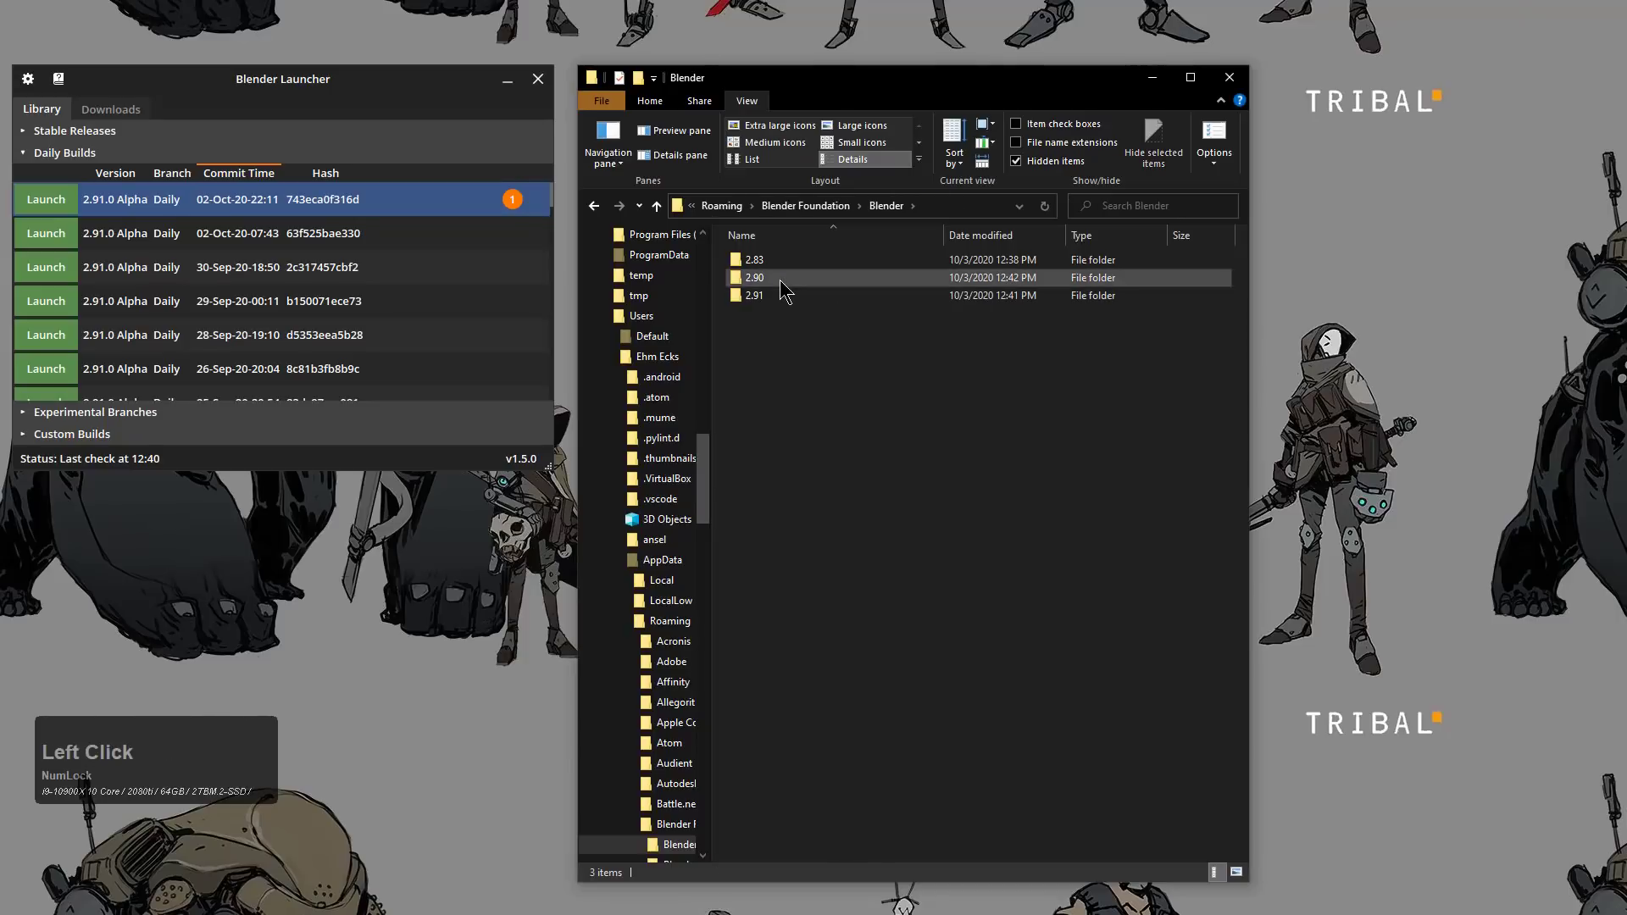
Launch the stable 2.90.1 build from Blender Launcher, move its window into place and dismiss the splash screen
left_click(31, 132)
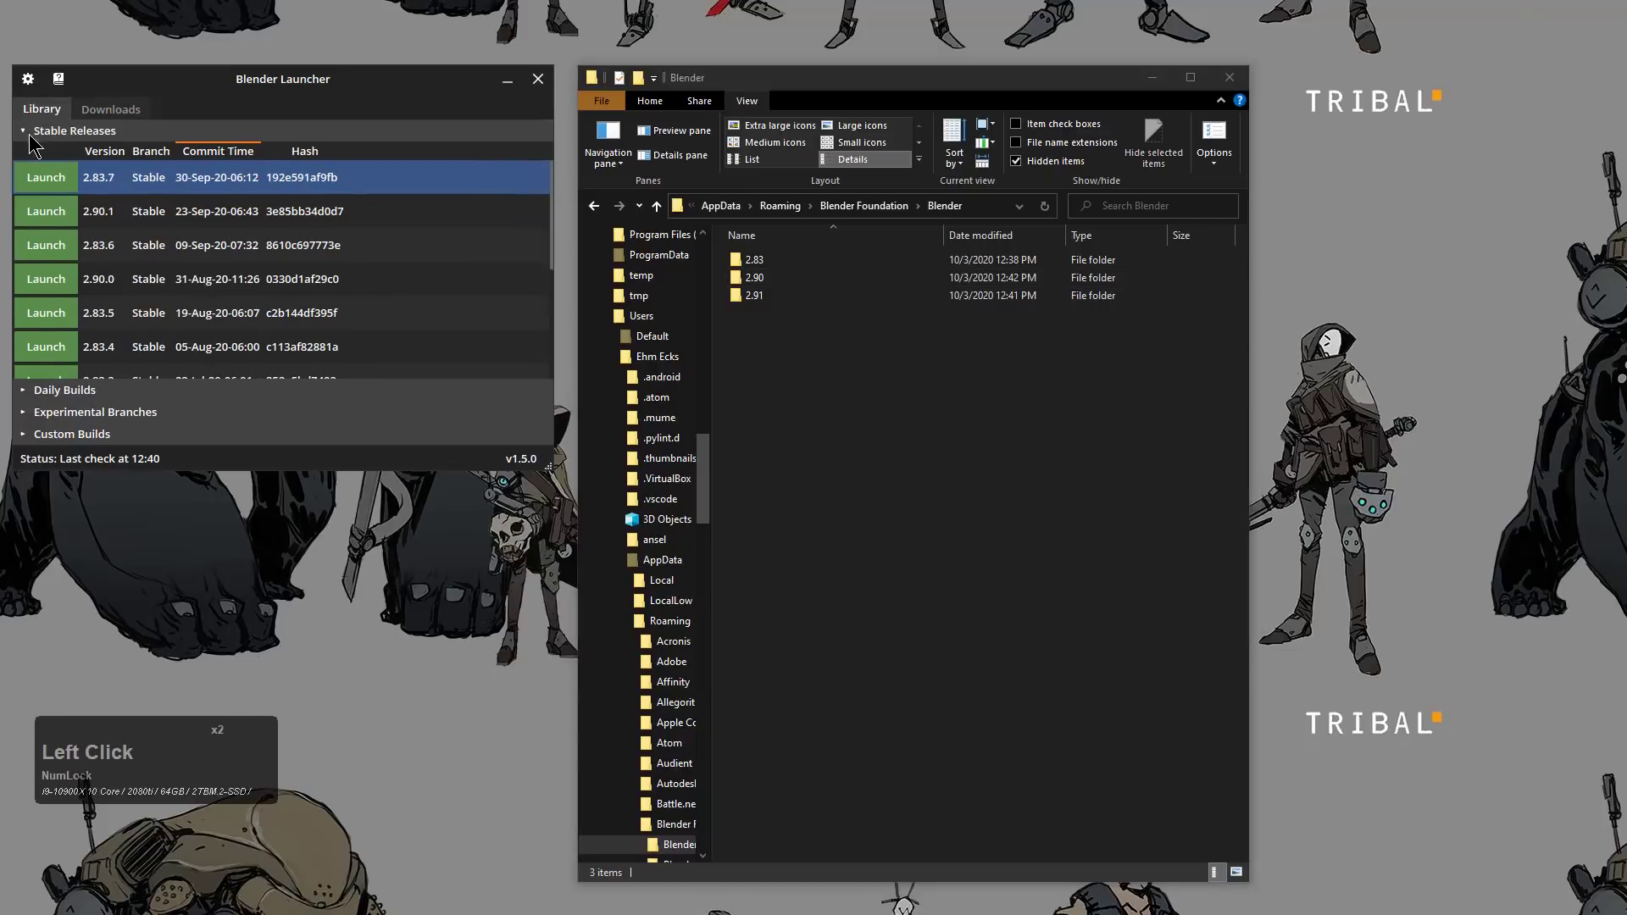
left_click(38, 217)
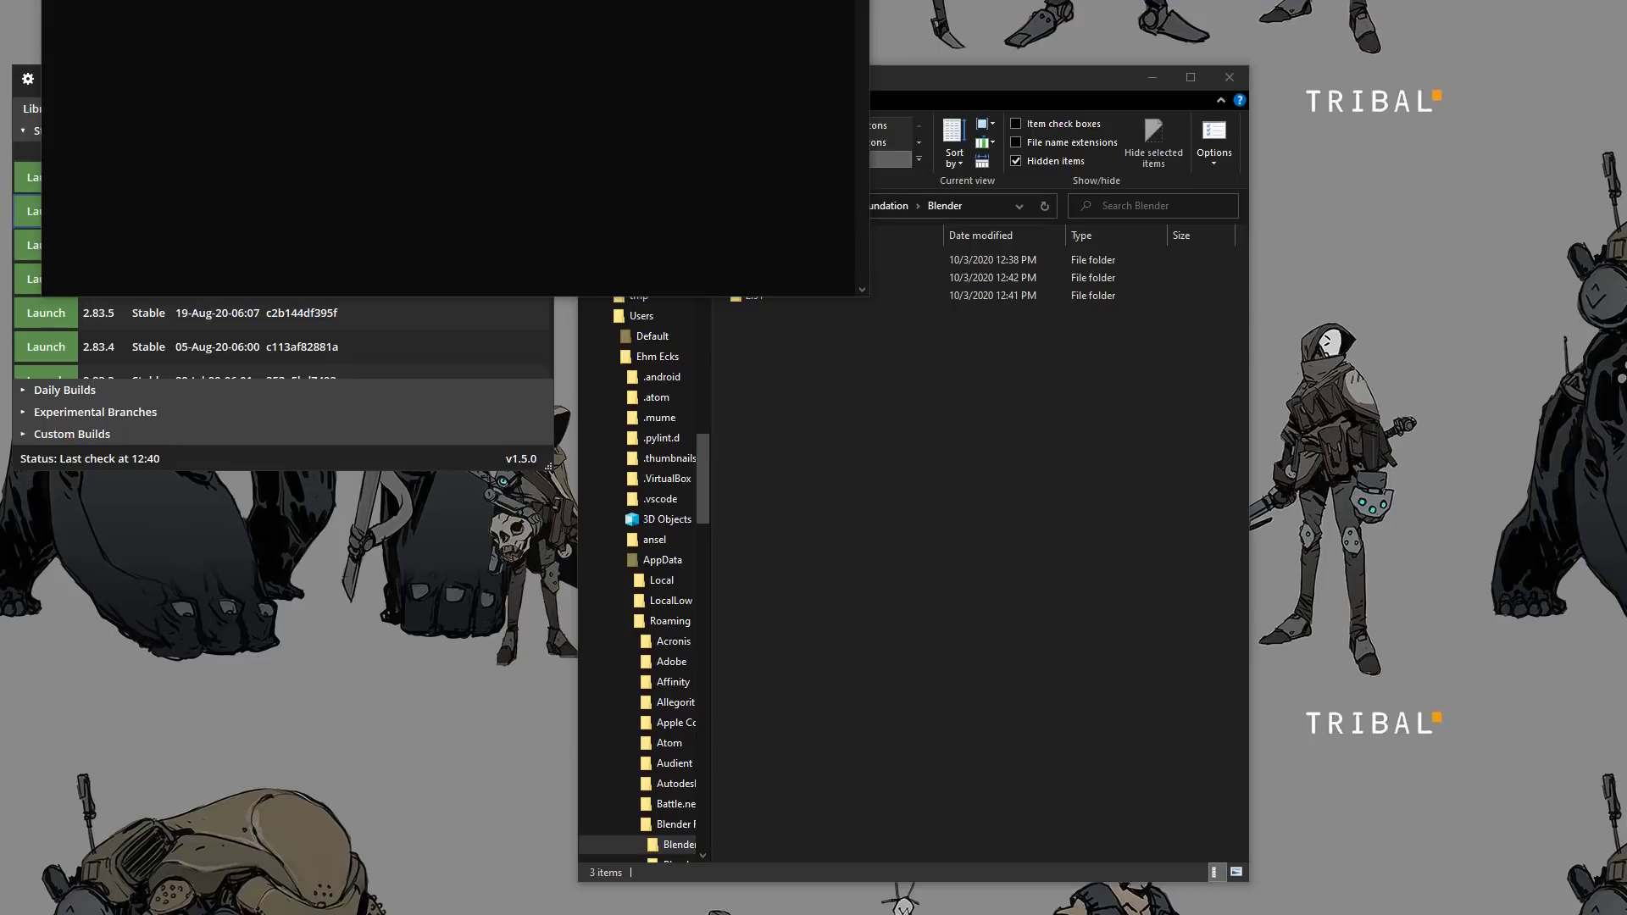
left_click_drag(936, 0, 567, 74)
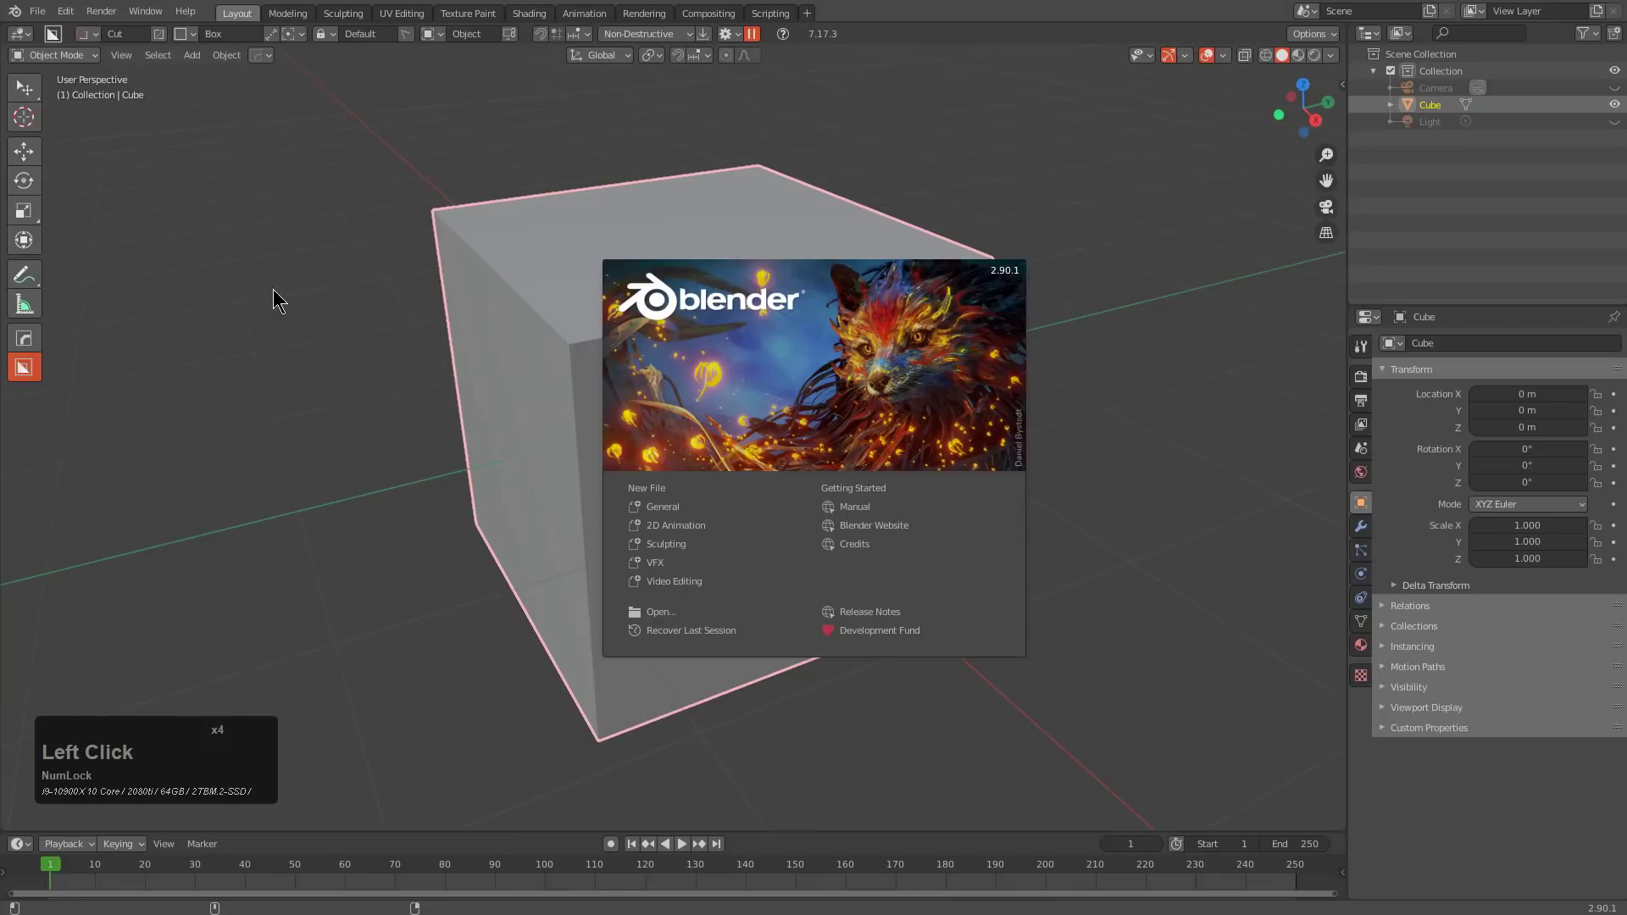
left_click(566, 323)
Cut a box-shaped notch about 0.94 deep out of the cube's nearest upper corner with BoxCutter
middle_click_drag(718, 331, 704, 314)
left_click(544, 466)
left_click_drag(544, 466, 661, 250)
left_click(825, 507)
Switch the BoxCutter shape to Custom and cut it about 0.18 deep into the side face beside the notch
key("d")
left_click(746, 572)
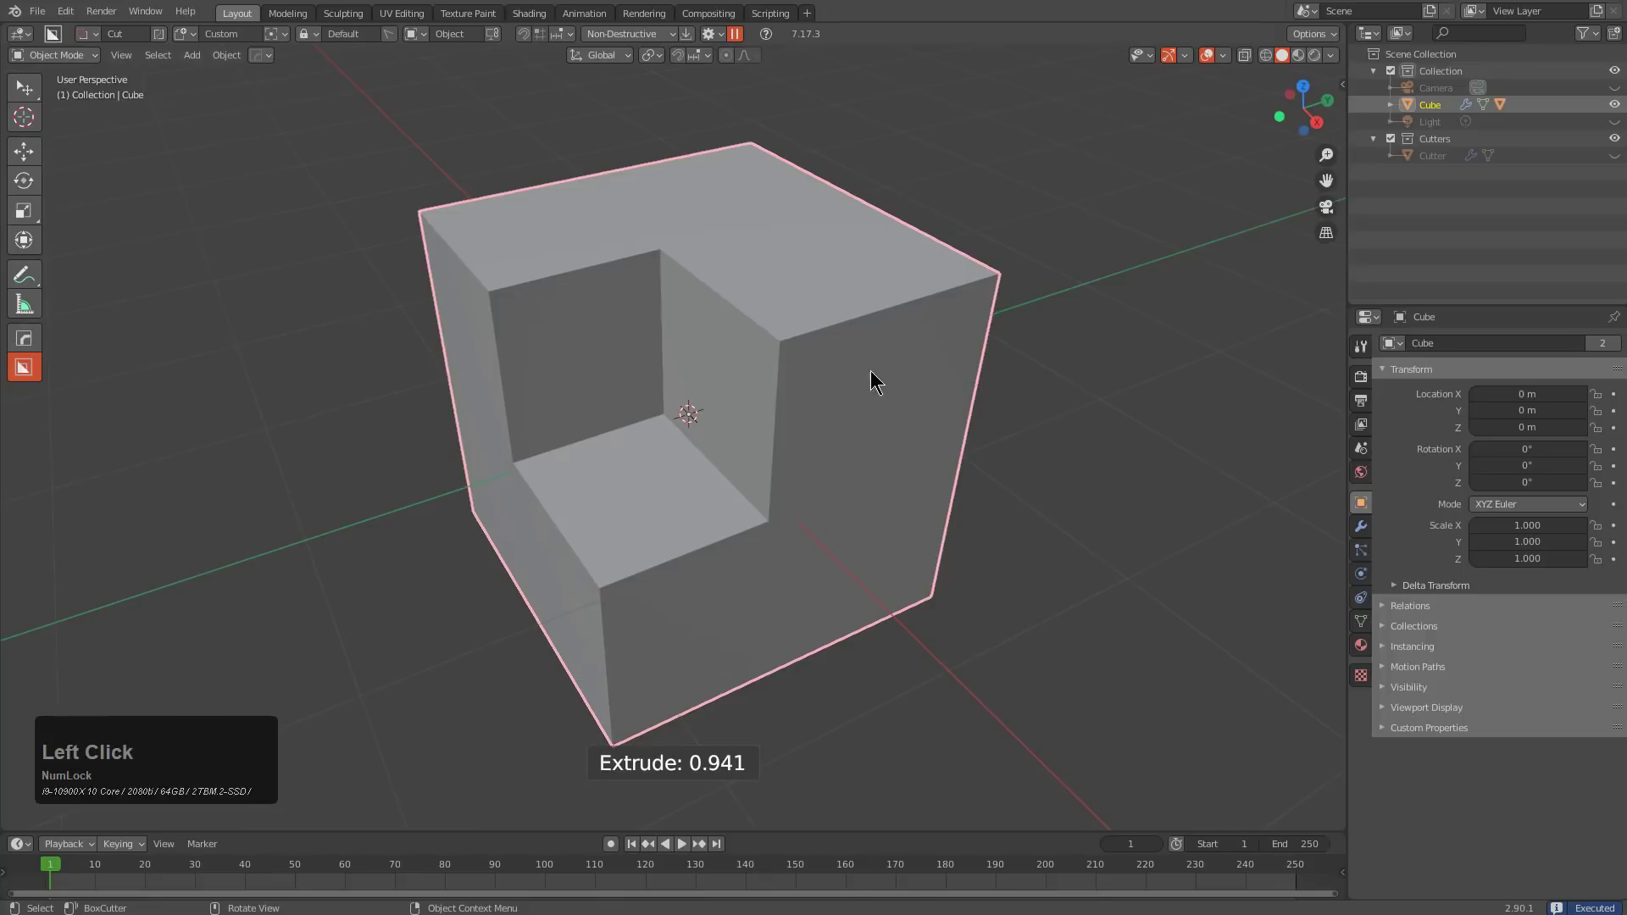
left_click(861, 345)
left_click(613, 629)
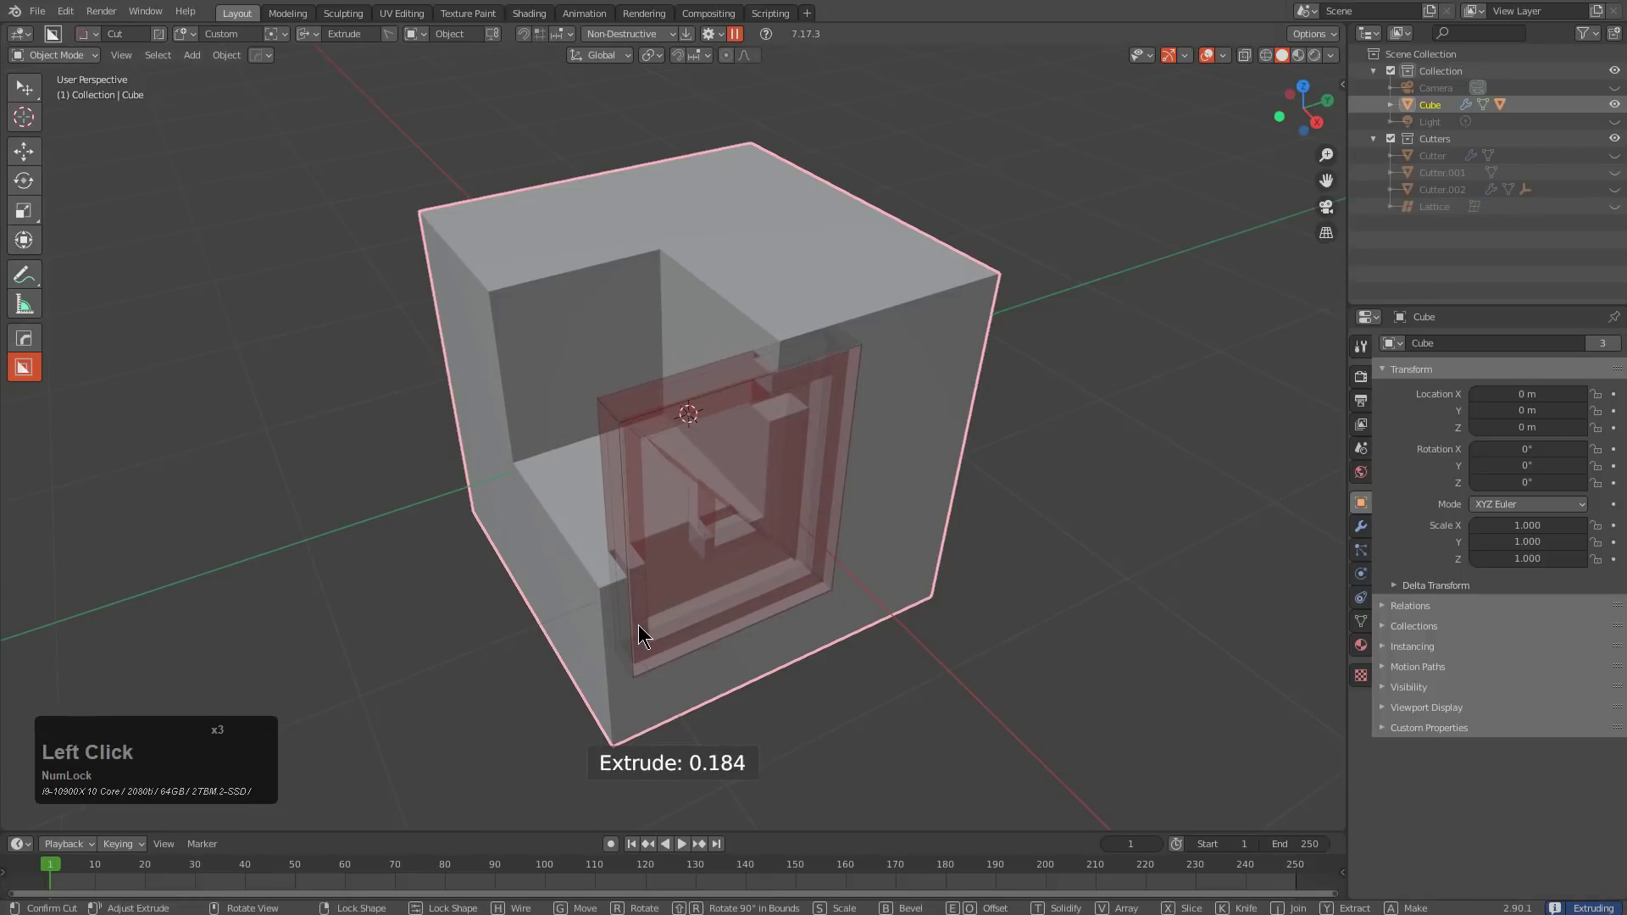
left_click(638, 635)
Cut the custom shape about 0.23 deep into the cube's top face
middle_click_drag(638, 635, 729, 216)
left_click_drag(721, 119, 659, 476)
left_click(660, 479)
middle_click_drag(659, 479, 768, 455)
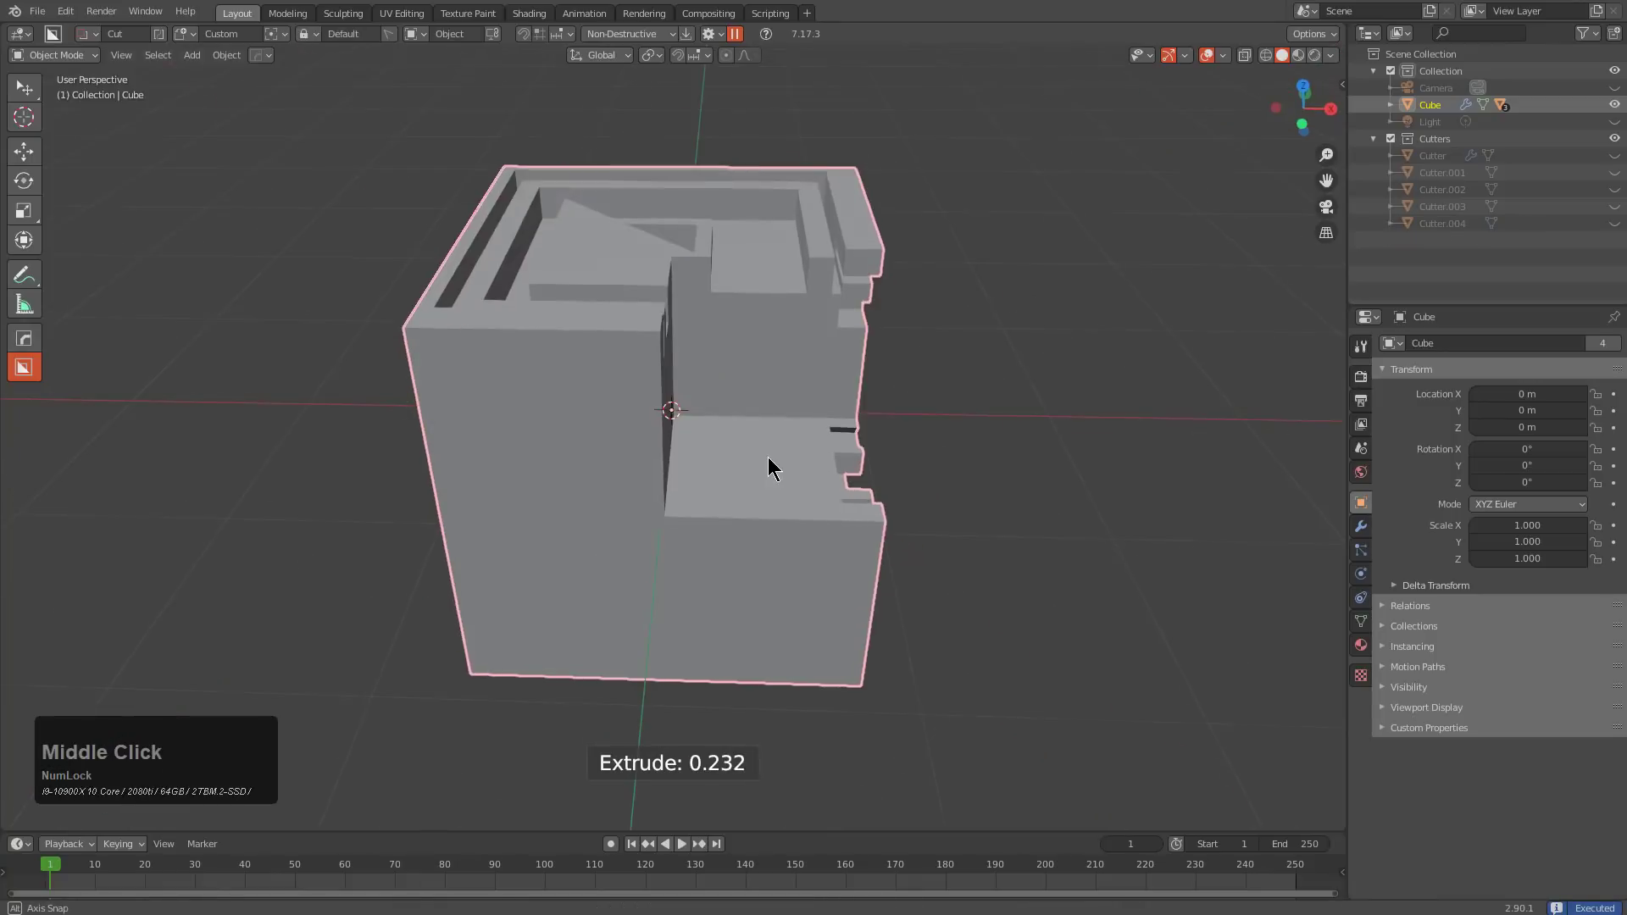
Cut the custom shape into the adjacent uncut side face and into the floor of the corner notch
left_click(465, 350)
left_click(838, 653)
left_click(832, 615)
middle_click_drag(832, 615, 746, 570)
left_click_drag(674, 438, 741, 635)
left_click(745, 660)
Add another custom-shape cut about 0.40 deep on the next side of the cube
middle_click_drag(849, 546, 750, 445)
mouse_move(742, 367)
left_mouse_down()
mouse_move(1027, 664)
mouse_move(1025, 644)
left_mouse_up()
left_click(877, 476)
middle_click_drag(876, 477, 947, 419)
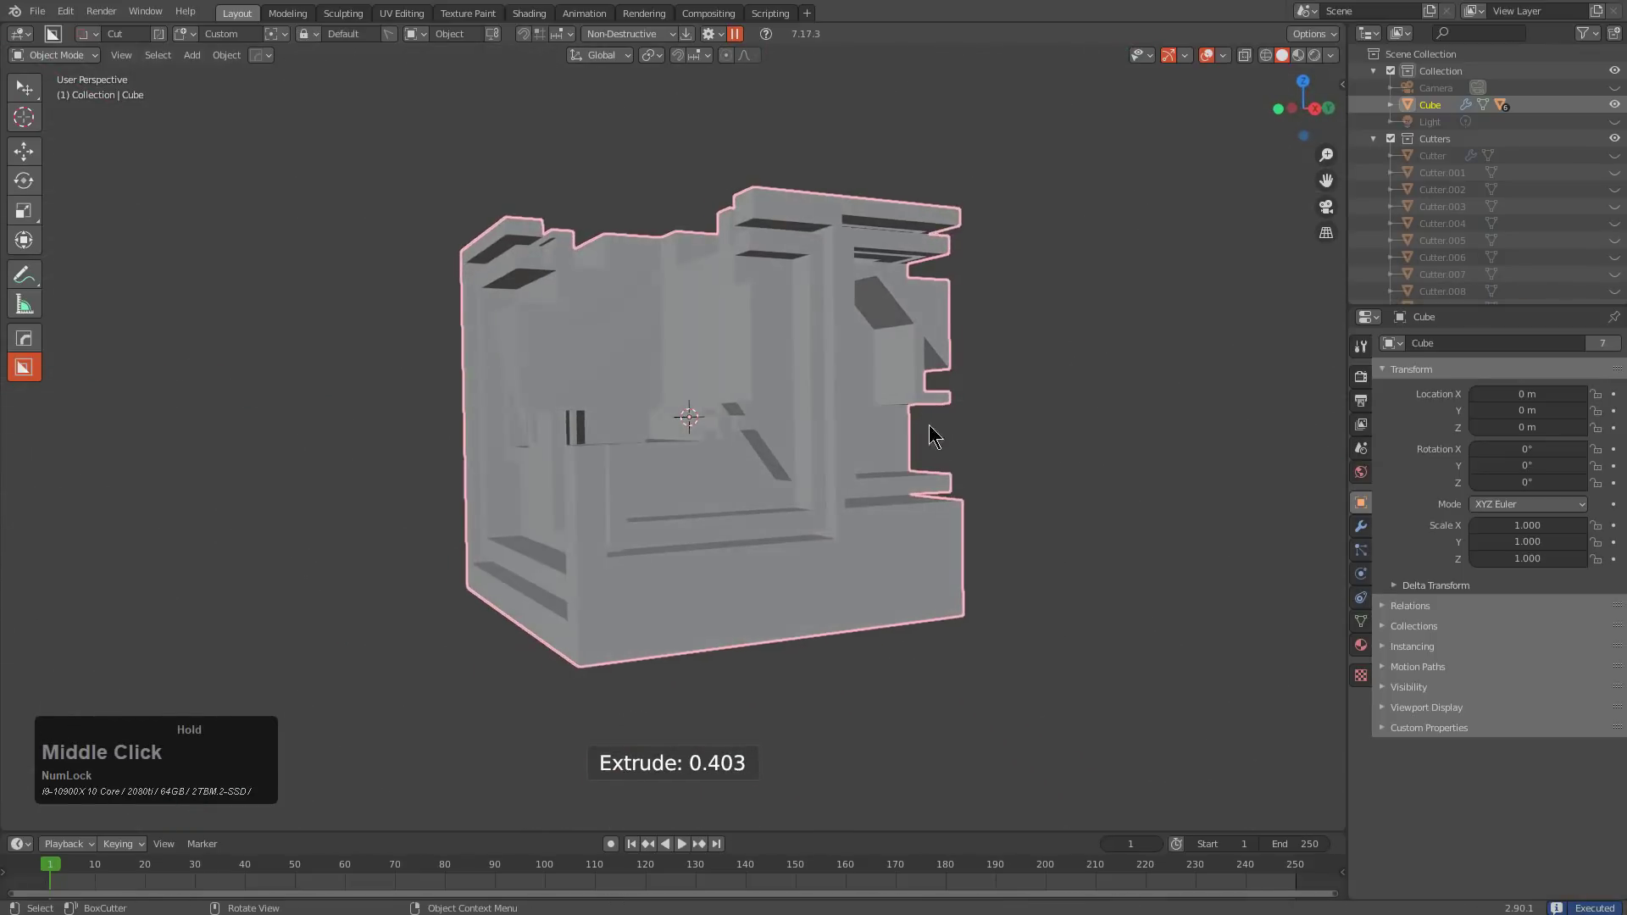
Cut the custom shape about 0.22 deep into the lower part of the cube
mouse_move(599, 584)
left_mouse_down()
mouse_move(944, 726)
mouse_move(973, 778)
mouse_move(952, 773)
left_mouse_up()
left_click(916, 728)
mouse_move(772, 389)
middle_mouse_down()
mouse_move(780, 500)
mouse_move(796, 474)
middle_mouse_up()
scroll(748, 191, "down", 1)
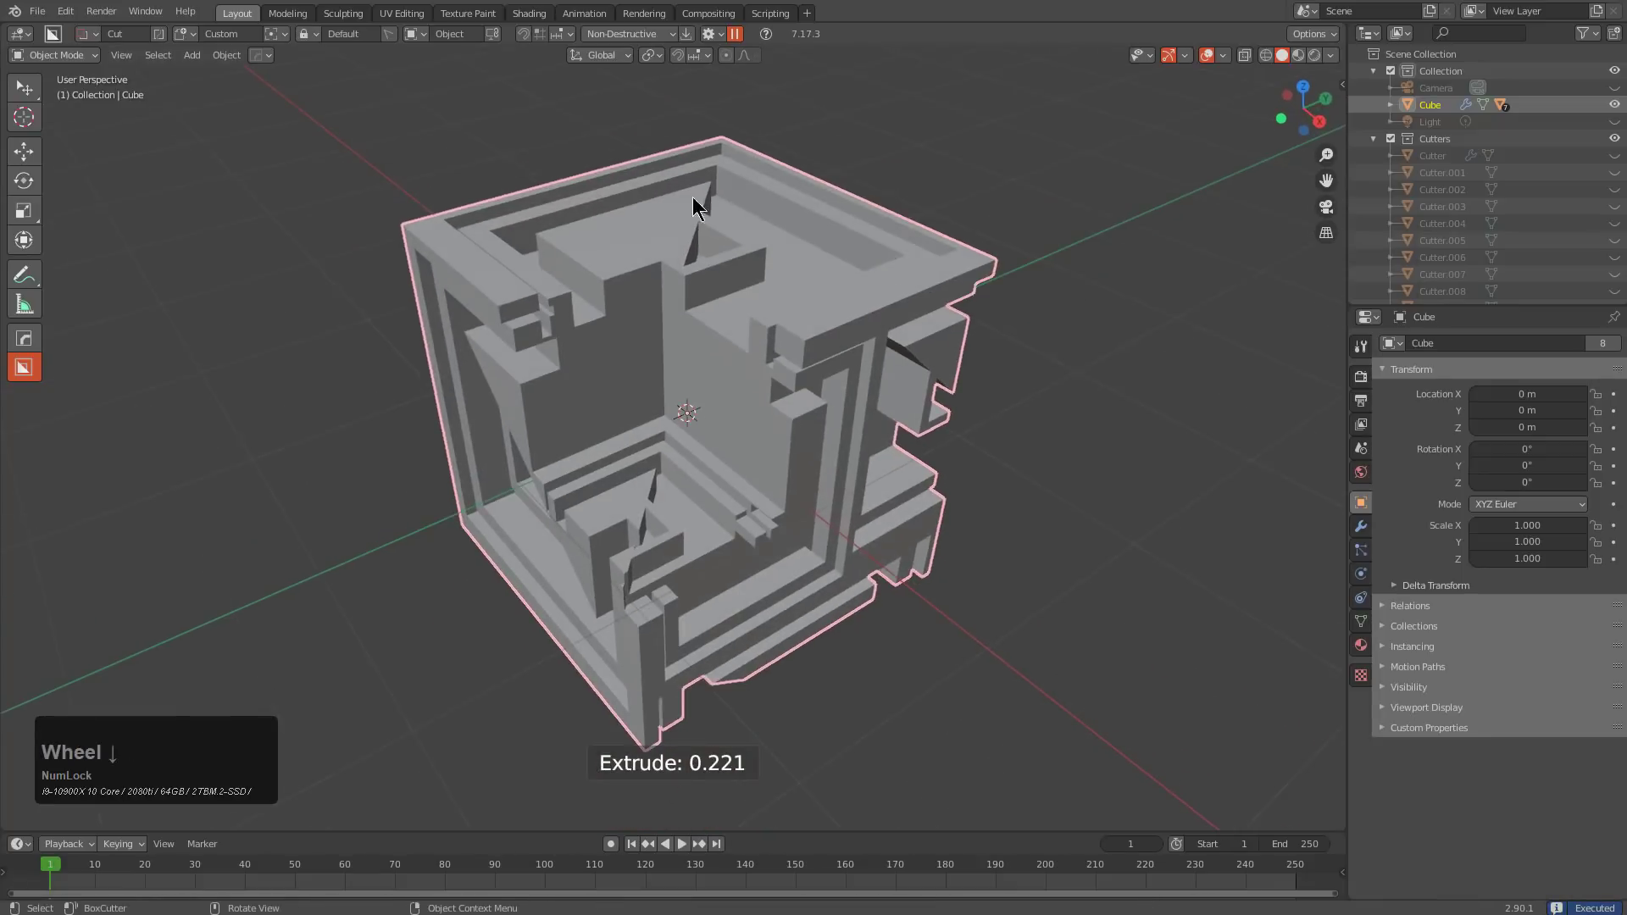
middle_click_drag(747, 201, 714, 262)
middle_click_drag(802, 347, 783, 344)
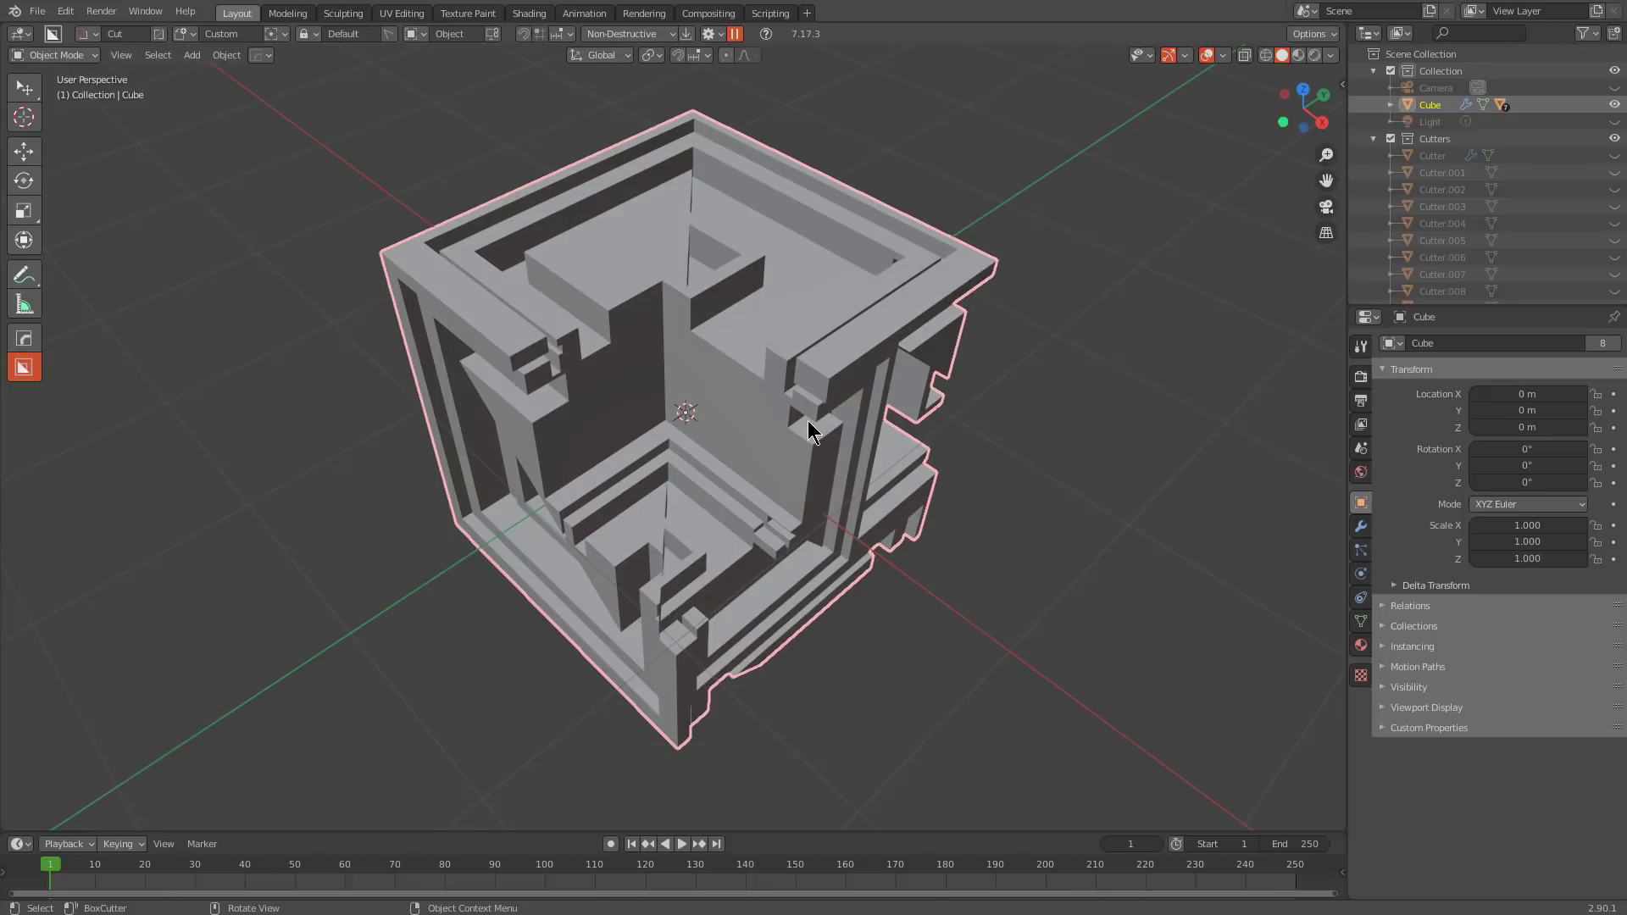
Turn to an uncut face of the cube and cut the custom shape about 0.22 deep into it
middle_click_drag(809, 426, 502, 584)
mouse_move(502, 585)
left_mouse_down()
mouse_move(855, 372)
mouse_move(903, 317)
left_mouse_up()
left_click(902, 320)
mouse_move(902, 320)
middle_mouse_down()
mouse_move(726, 435)
mouse_move(835, 471)
mouse_move(774, 352)
middle_mouse_up()
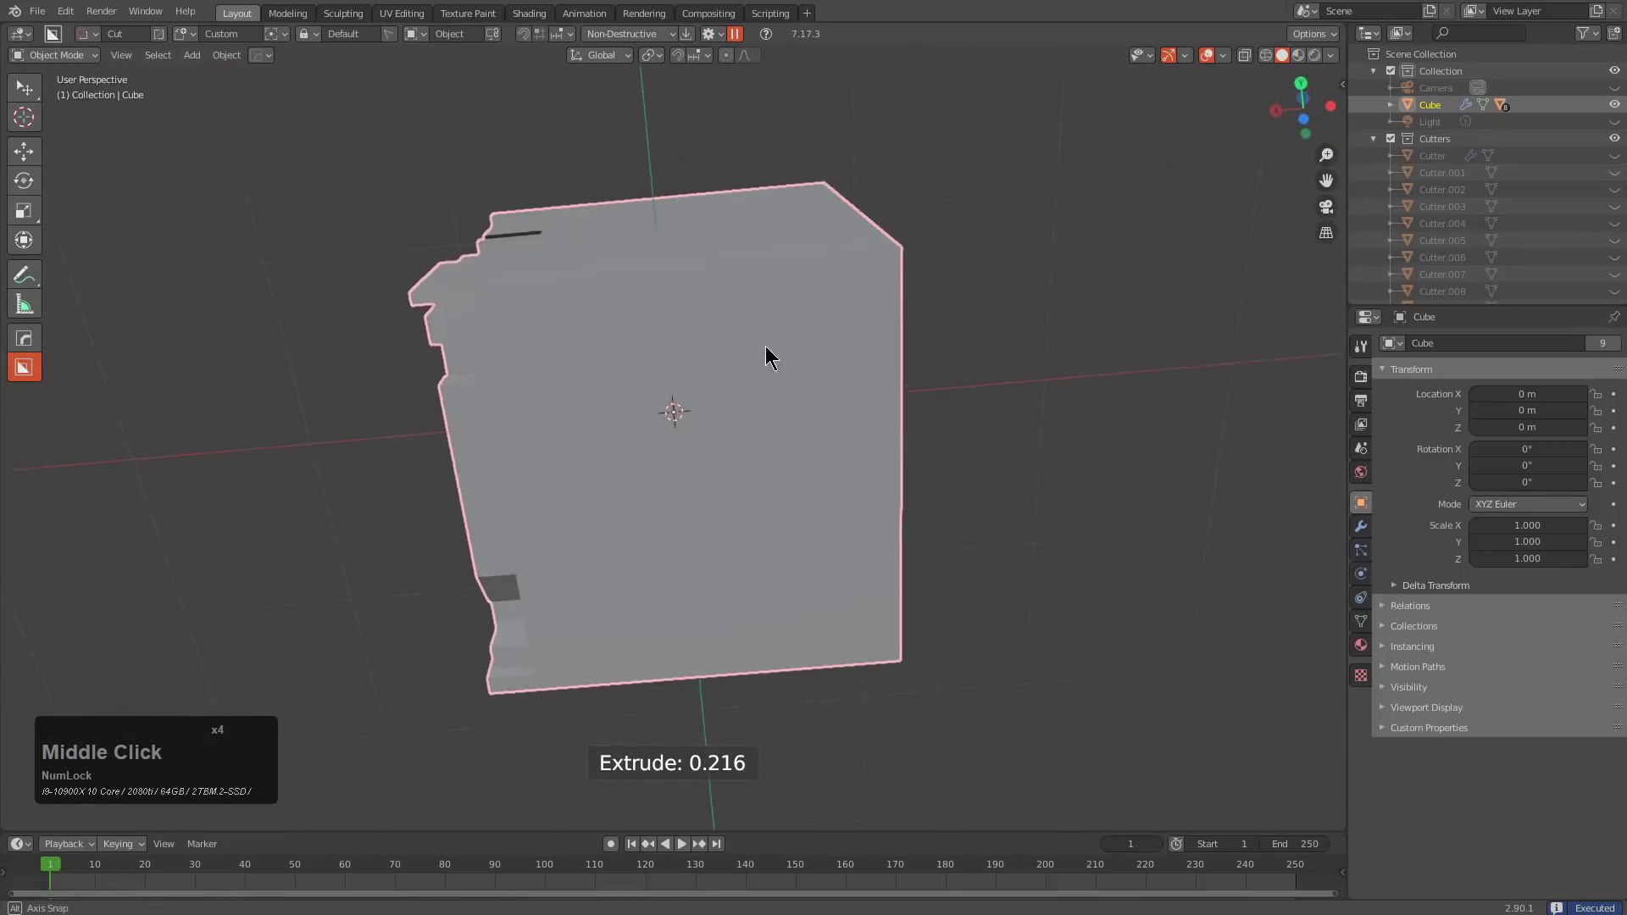
Cut the custom shape into two more areas on the far side of the cube
mouse_move(588, 657)
left_mouse_down("shift")
mouse_move(924, 328)
mouse_move(1012, 196)
left_mouse_up("shift")
middle_click_drag(1012, 197, 722, 339)
left_click(922, 369)
mouse_move(517, 296)
left_mouse_down("shift")
mouse_move(919, 621)
mouse_move(925, 608)
left_mouse_up("shift")
mouse_move(925, 609)
middle_mouse_down()
mouse_move(865, 625)
mouse_move(897, 609)
mouse_move(922, 527)
mouse_move(983, 570)
mouse_move(776, 534)
mouse_move(1004, 510)
mouse_move(999, 522)
mouse_move(995, 488)
mouse_move(980, 502)
middle_mouse_up()
left_click(922, 596)
middle_click_drag(1068, 421, 1039, 429)
scroll(1034, 410, "down", 1)
middle_click_drag(1033, 339, 1031, 319)
scroll(1029, 305, "up", 2)
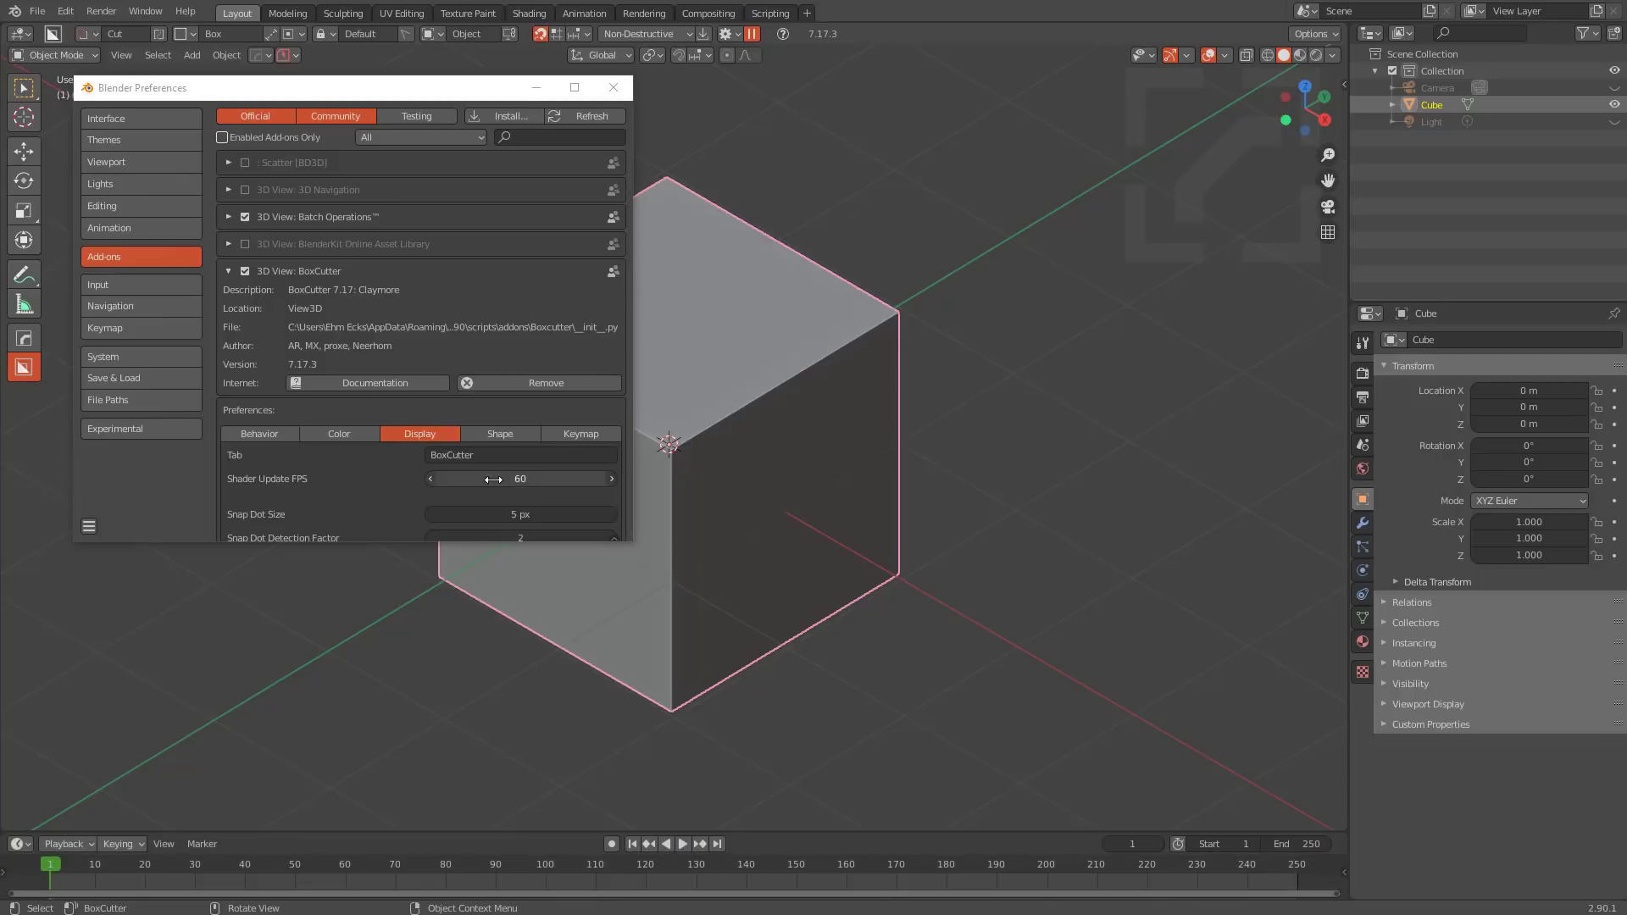
Close the preferences and cut a box about 0.94 deep into the cube's nearest top corner
left_click(613, 87)
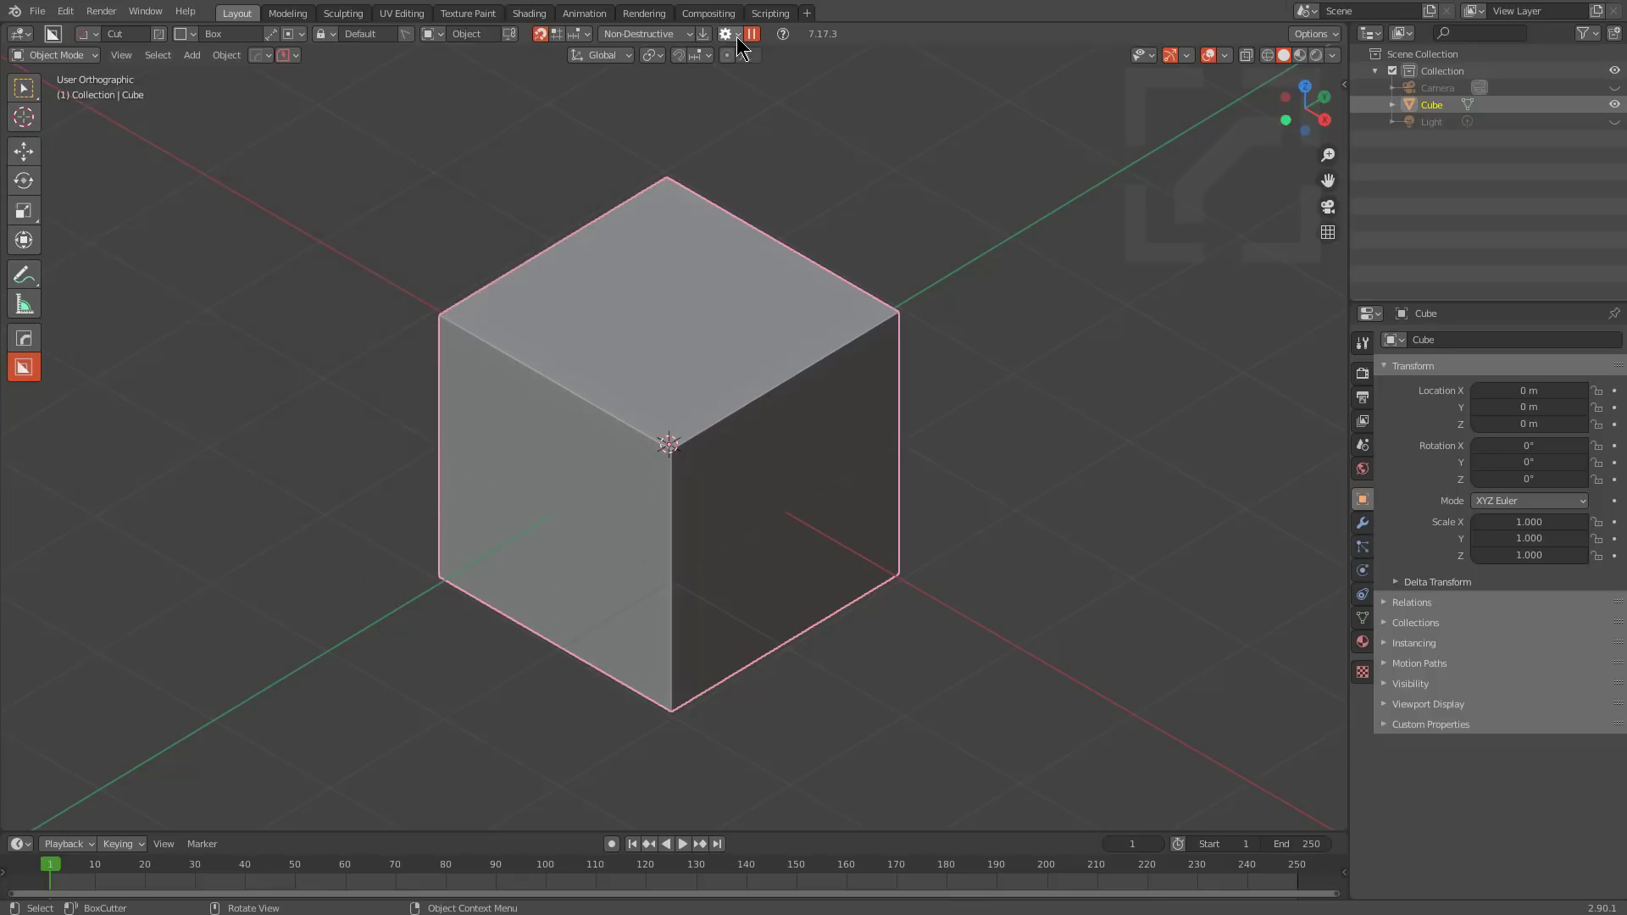
left_click(733, 35)
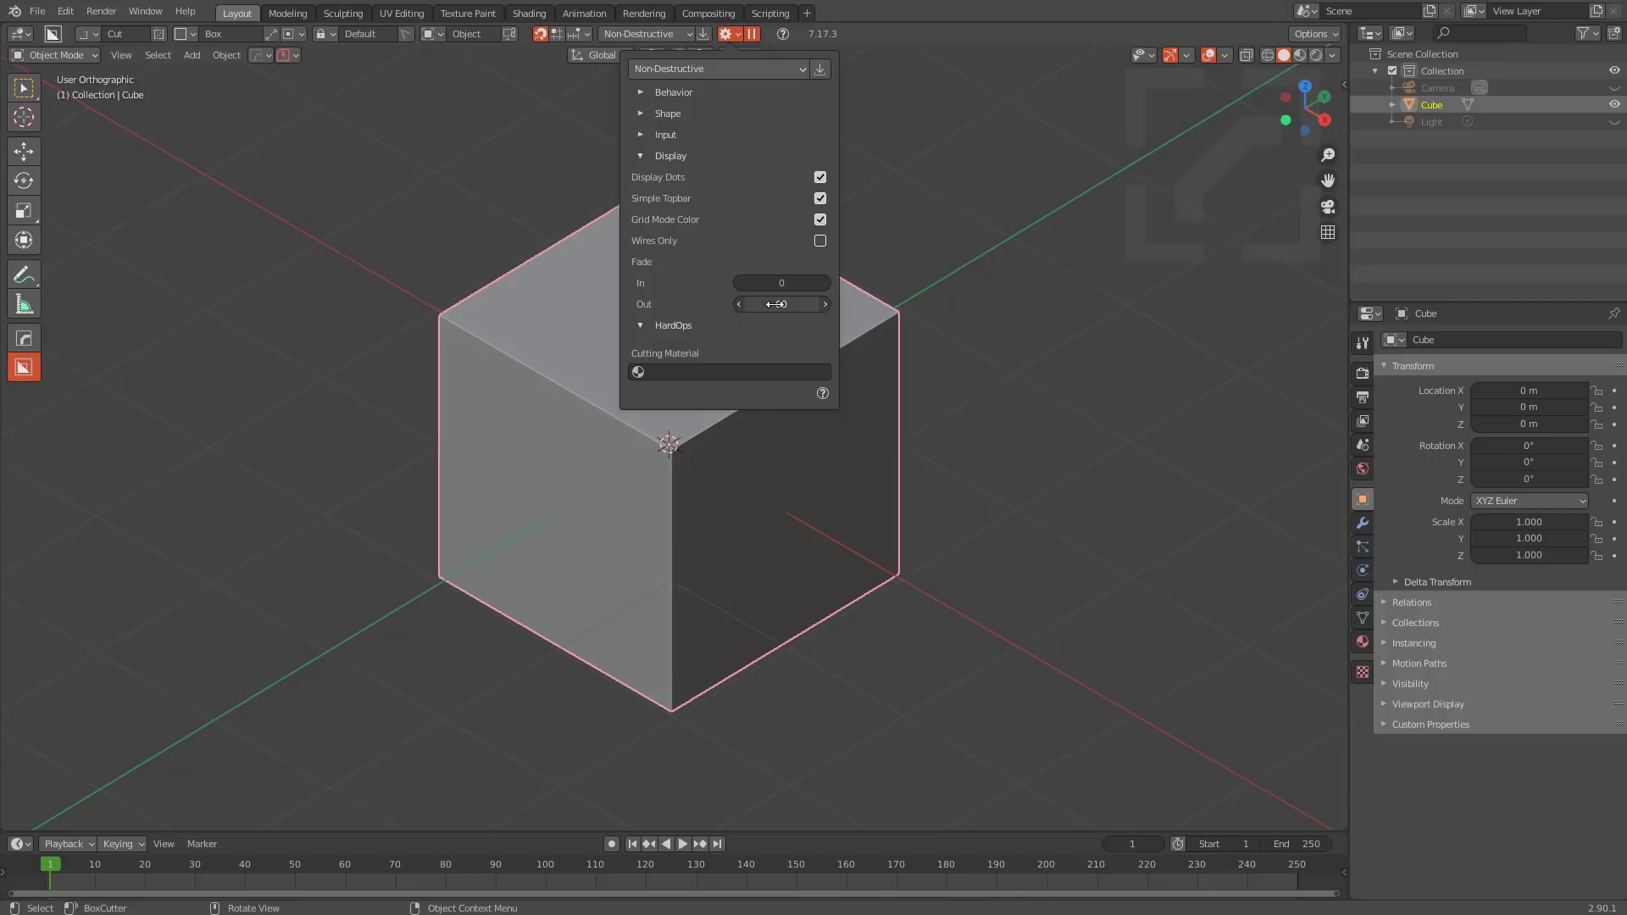
left_click_drag(730, 330, 647, 537)
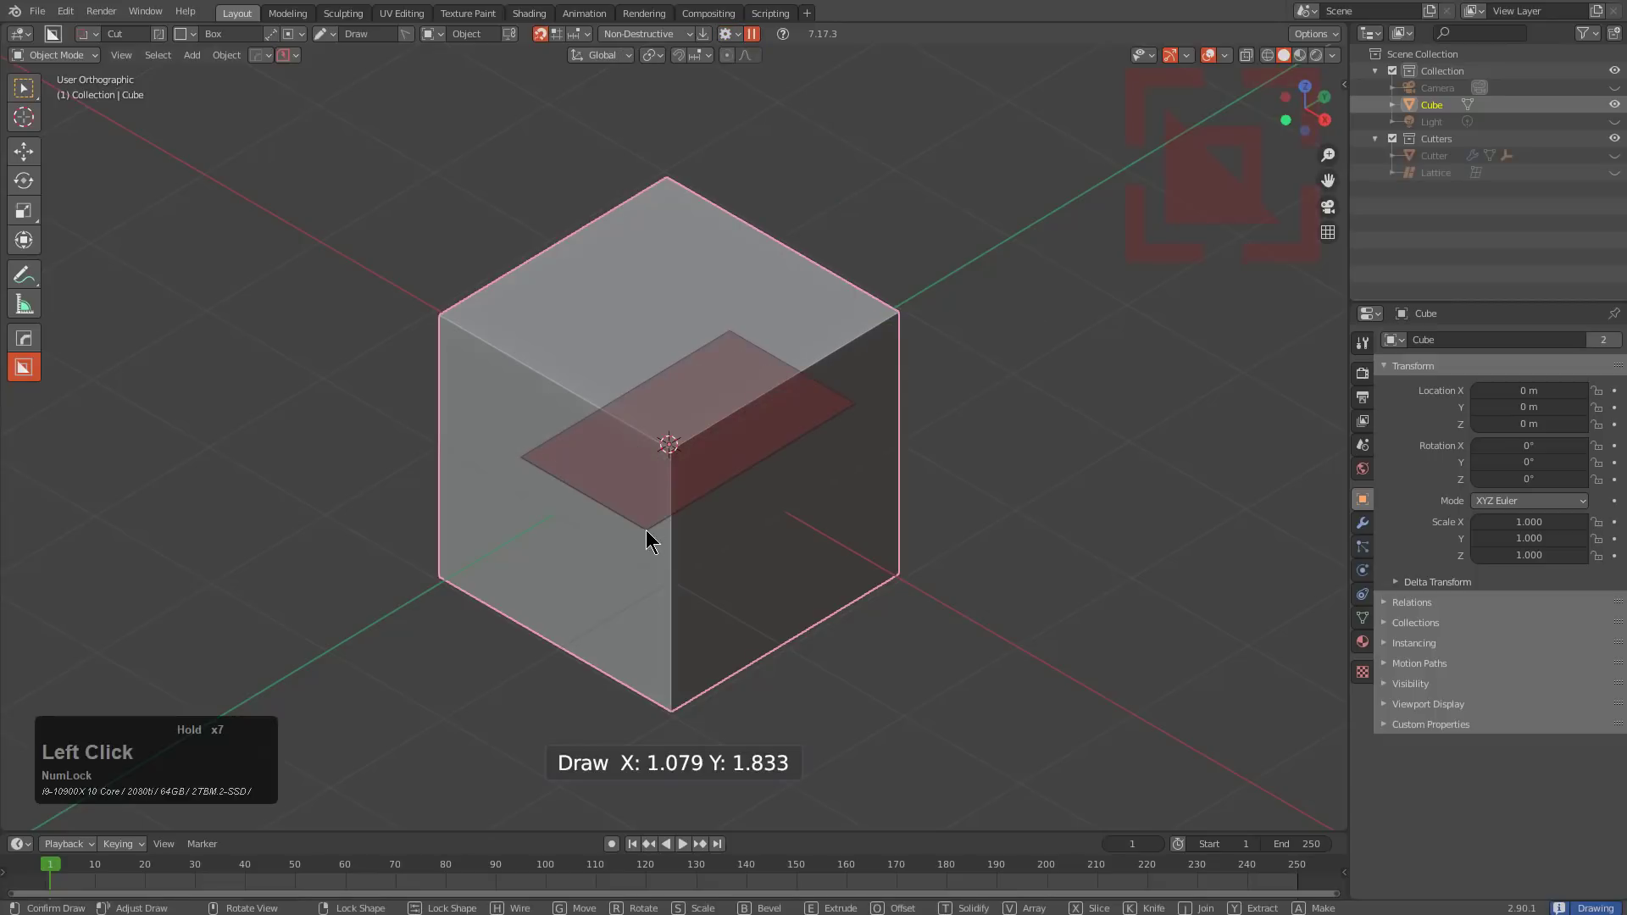
left_click(661, 658)
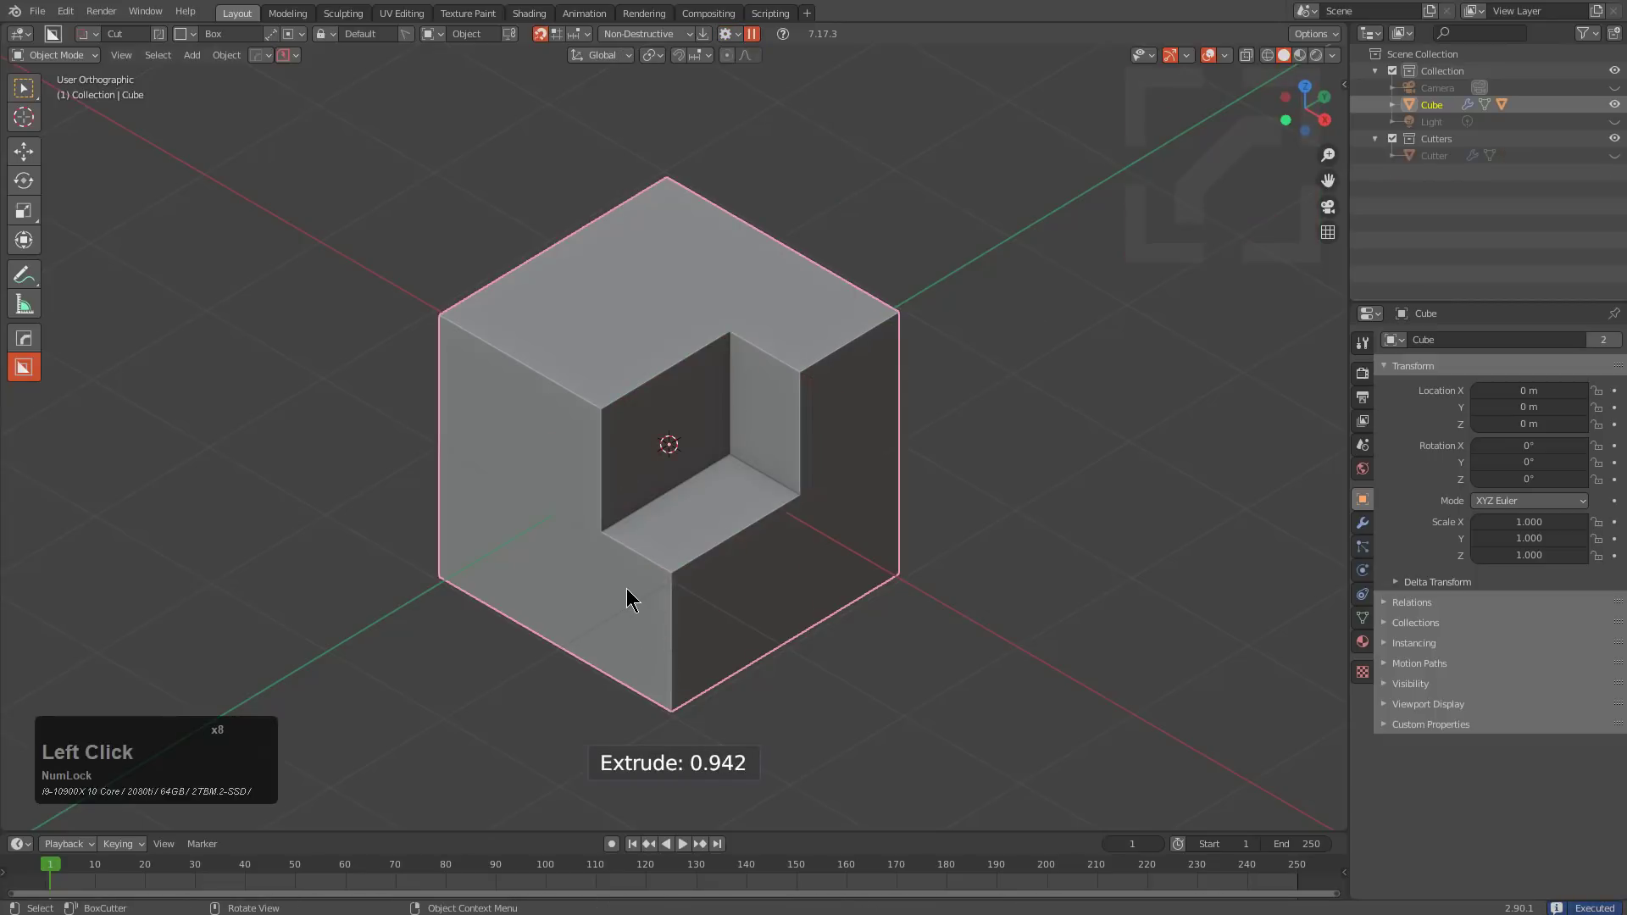
Set BoxCutter's fade-out time to 600 and cut a larger, shallower box around the corner notch to form a step
left_click(726, 34)
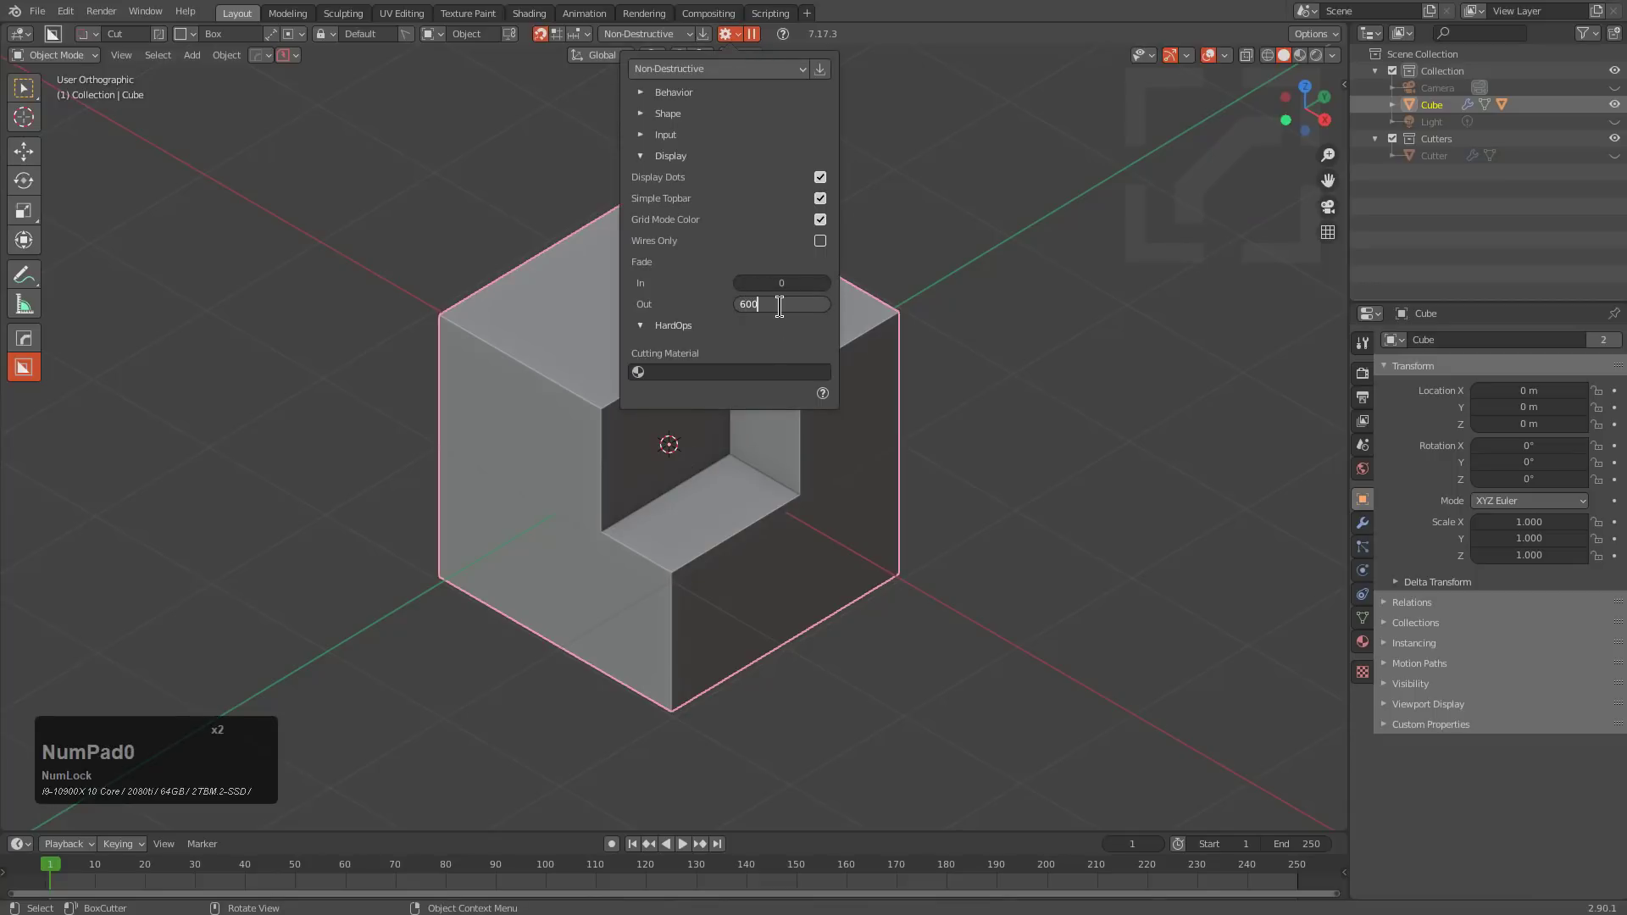
left_click(719, 352)
left_click(661, 548)
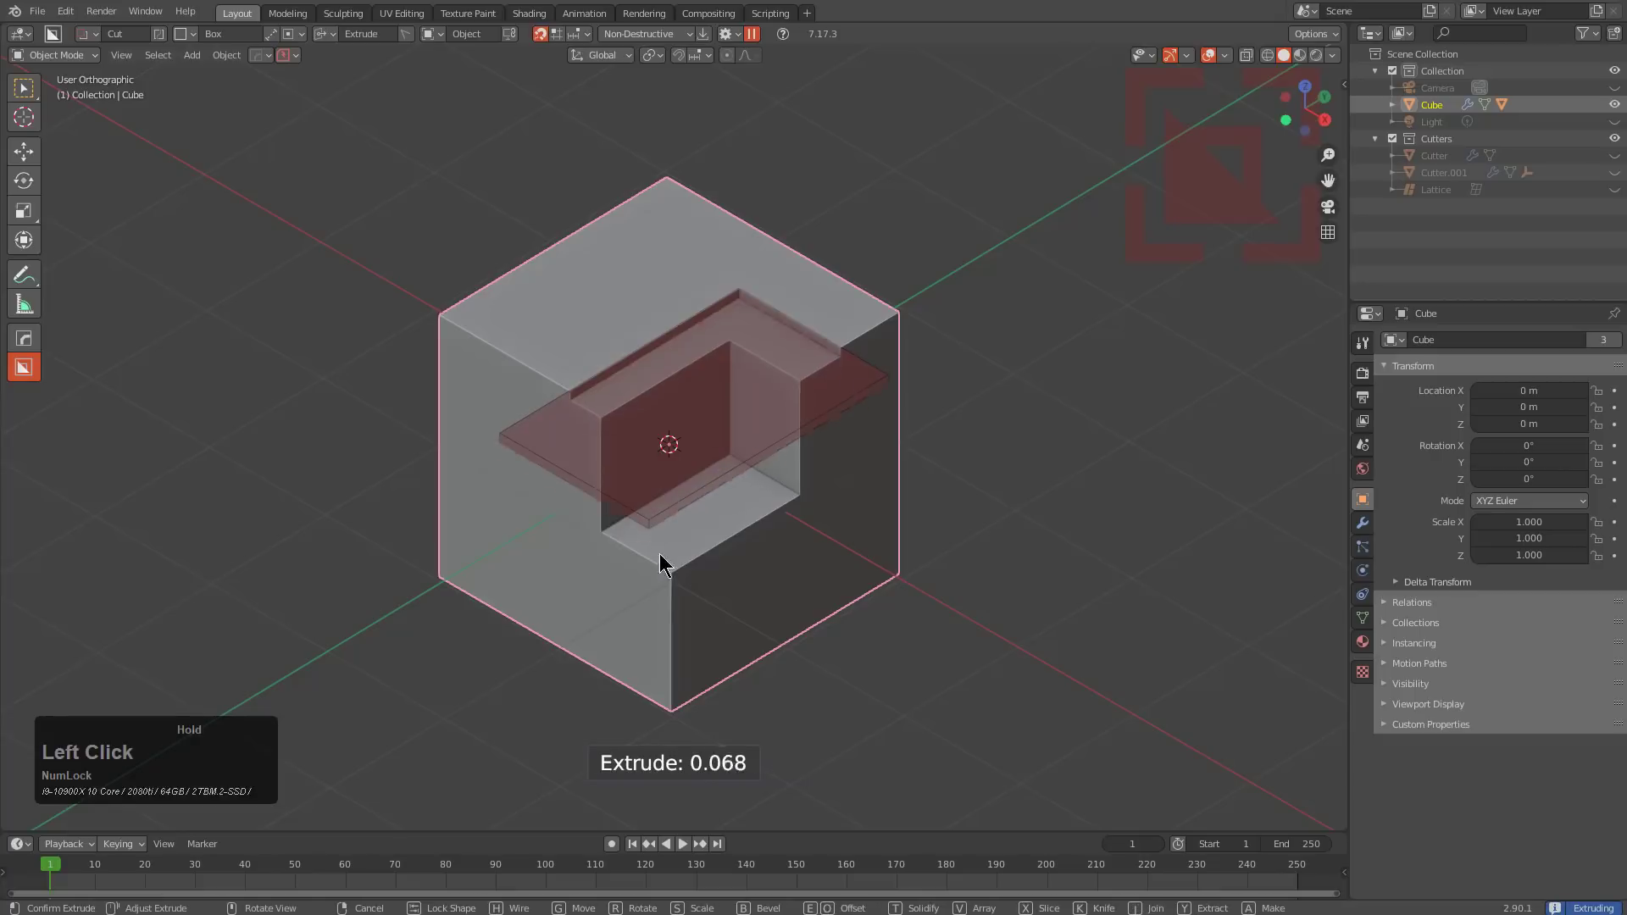
left_click(663, 593)
Cut two overlapping boxes where the top face meets the adjoining side face, the second about 0.28 deep
left_click(527, 298)
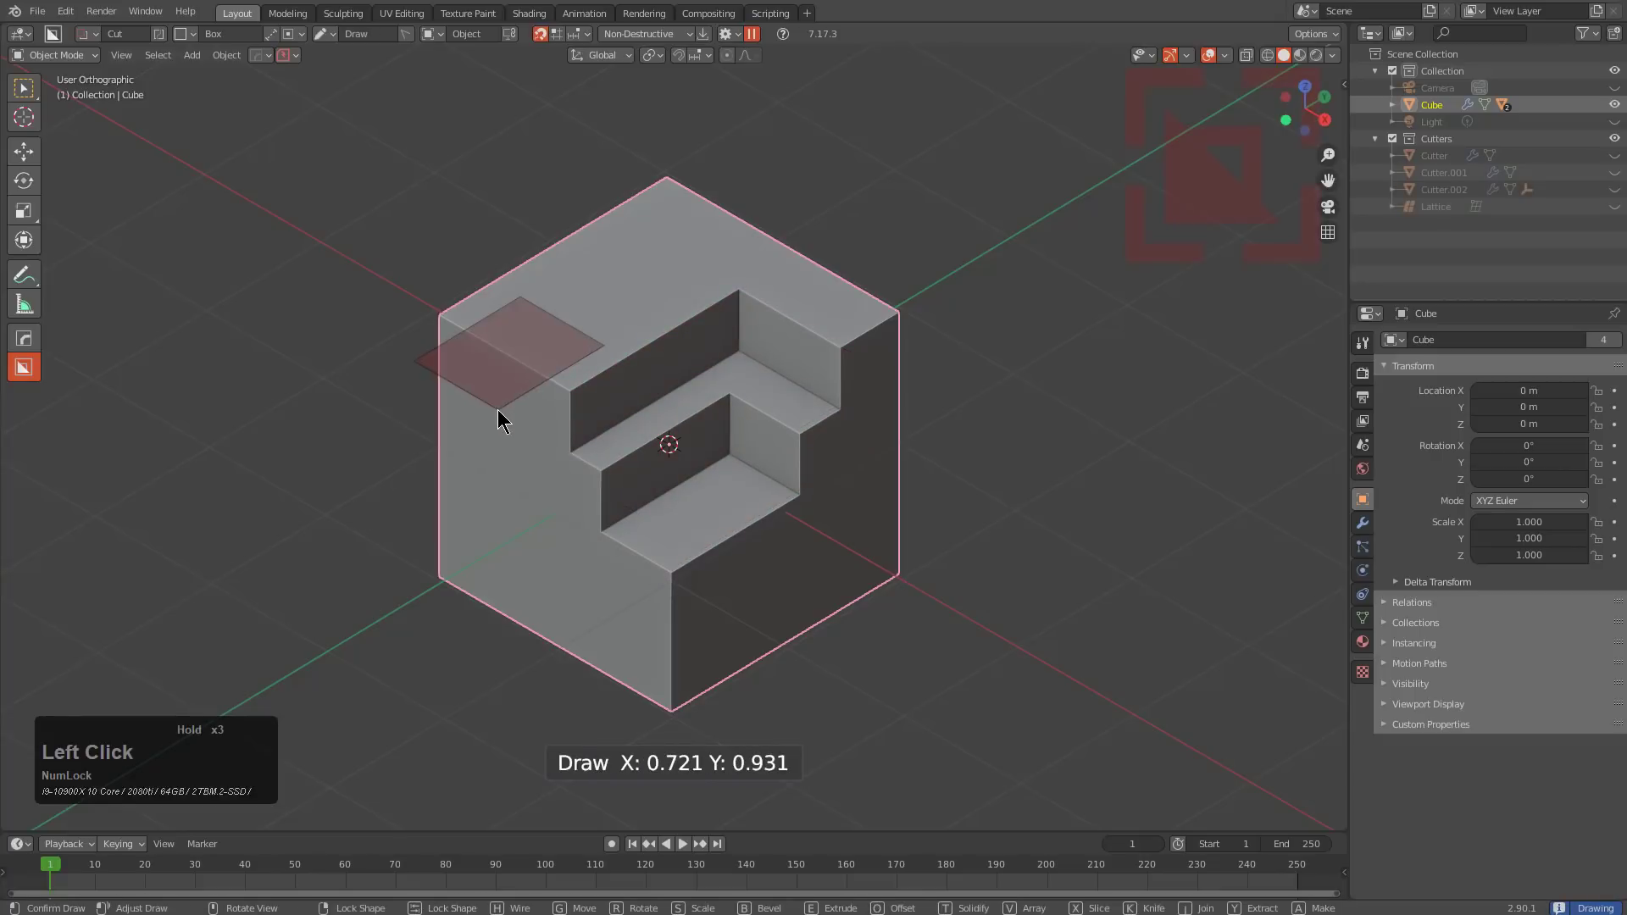
left_click(500, 412)
left_click(596, 475)
scroll(521, 249, "up", 2)
left_click(521, 249)
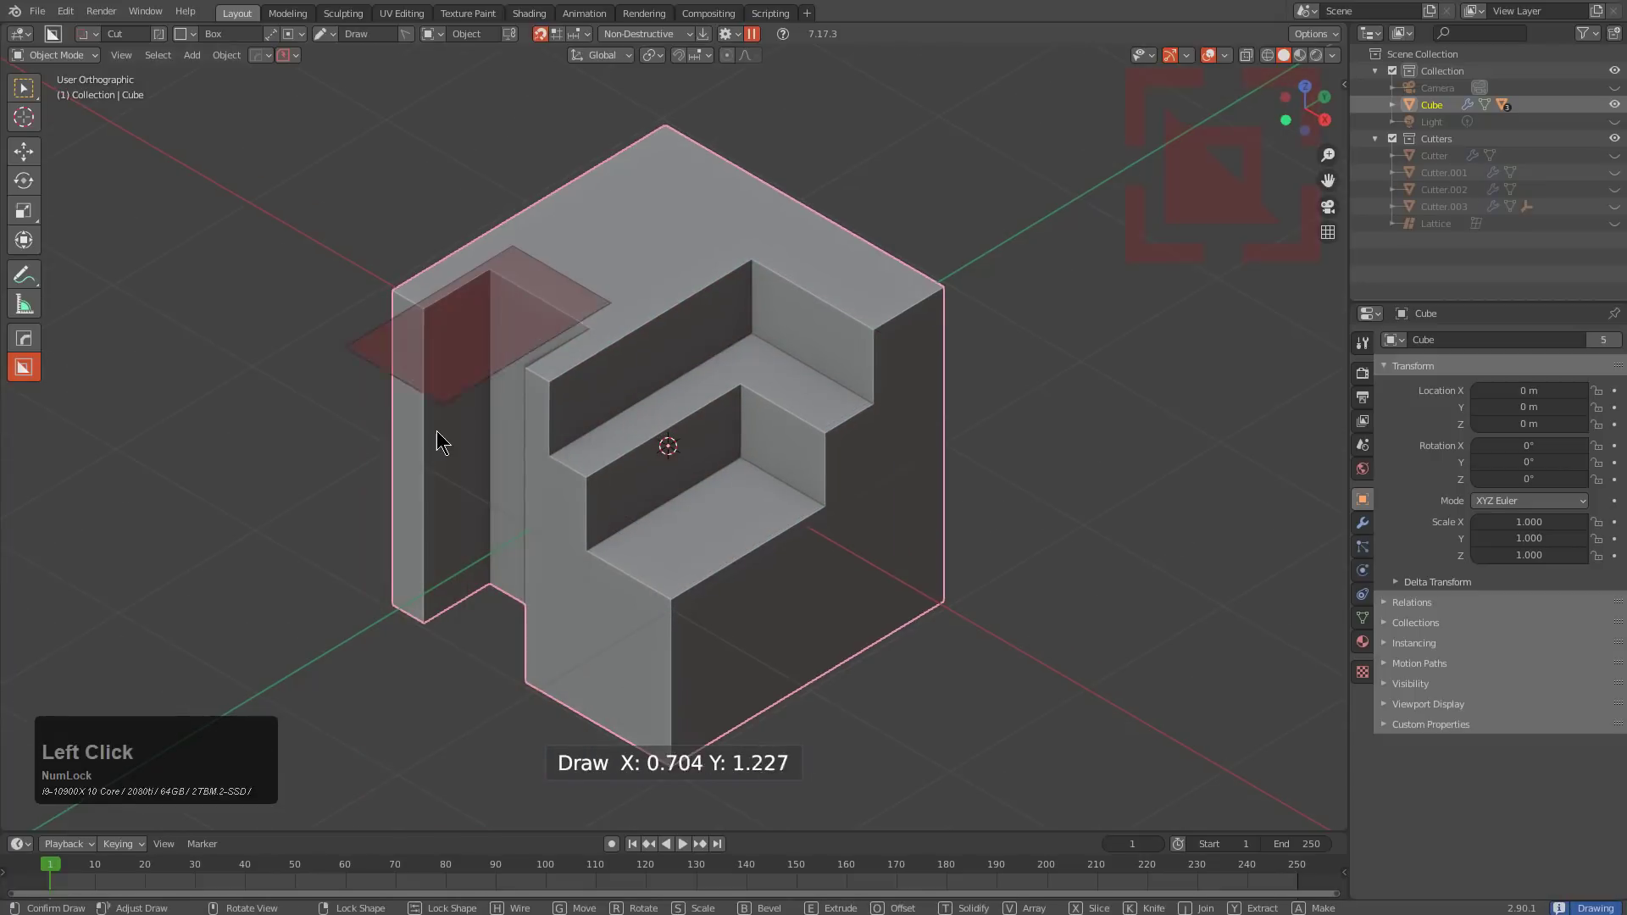
left_click(470, 494)
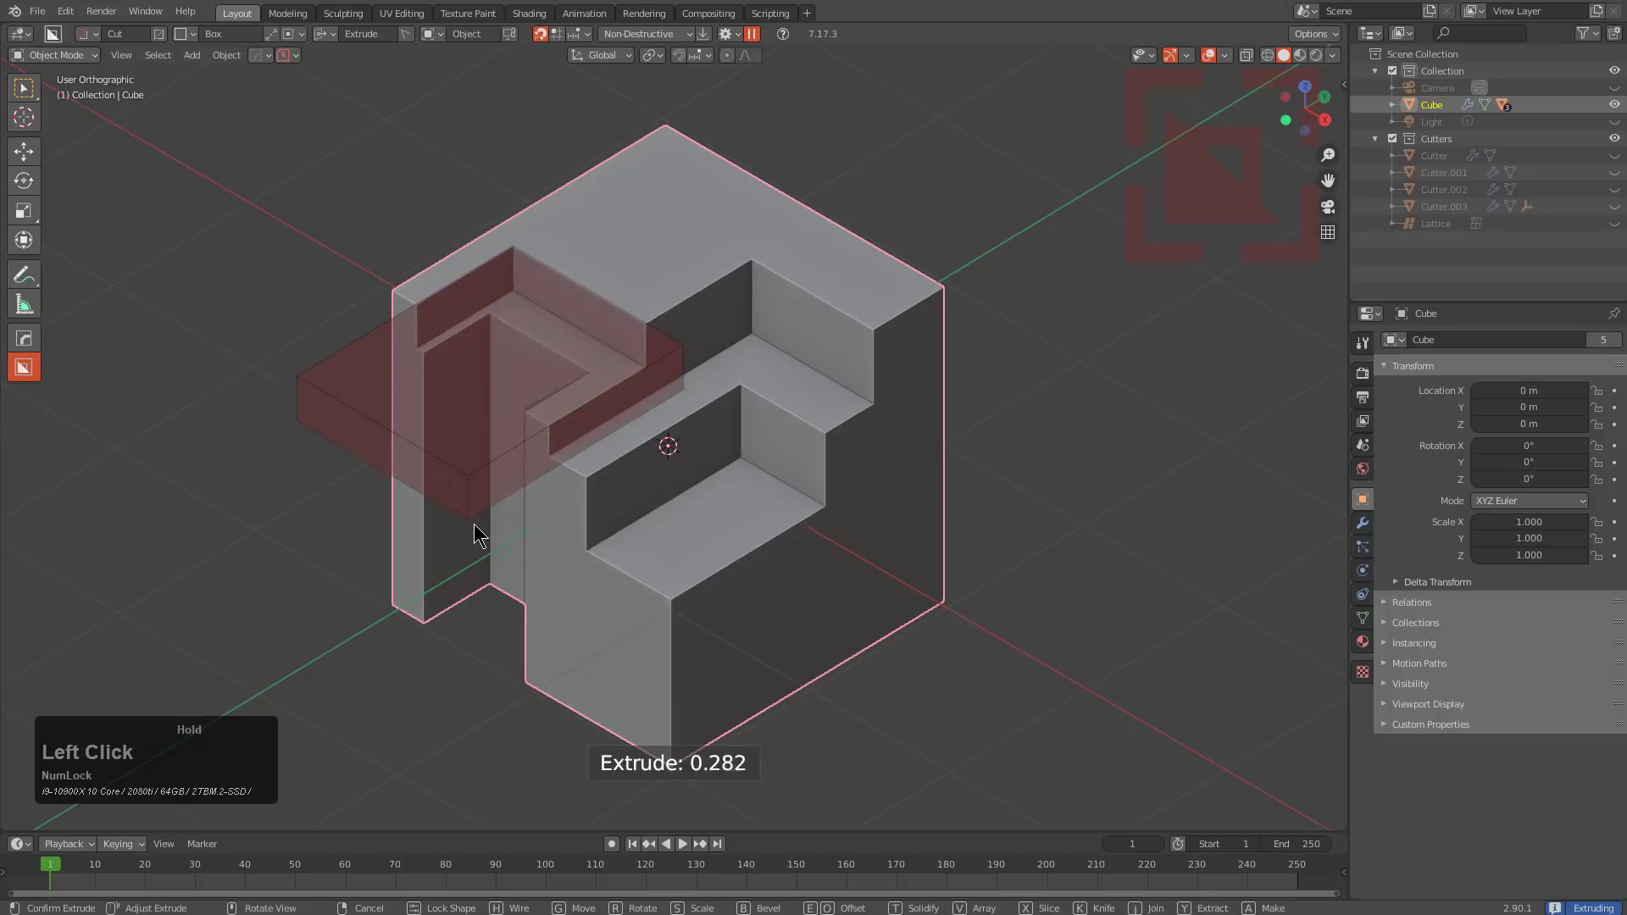
Set the fade-out time to 6000 and cut a box about 1.10 deep down from the lowest step
left_click(732, 37)
left_click(776, 303)
type("600")
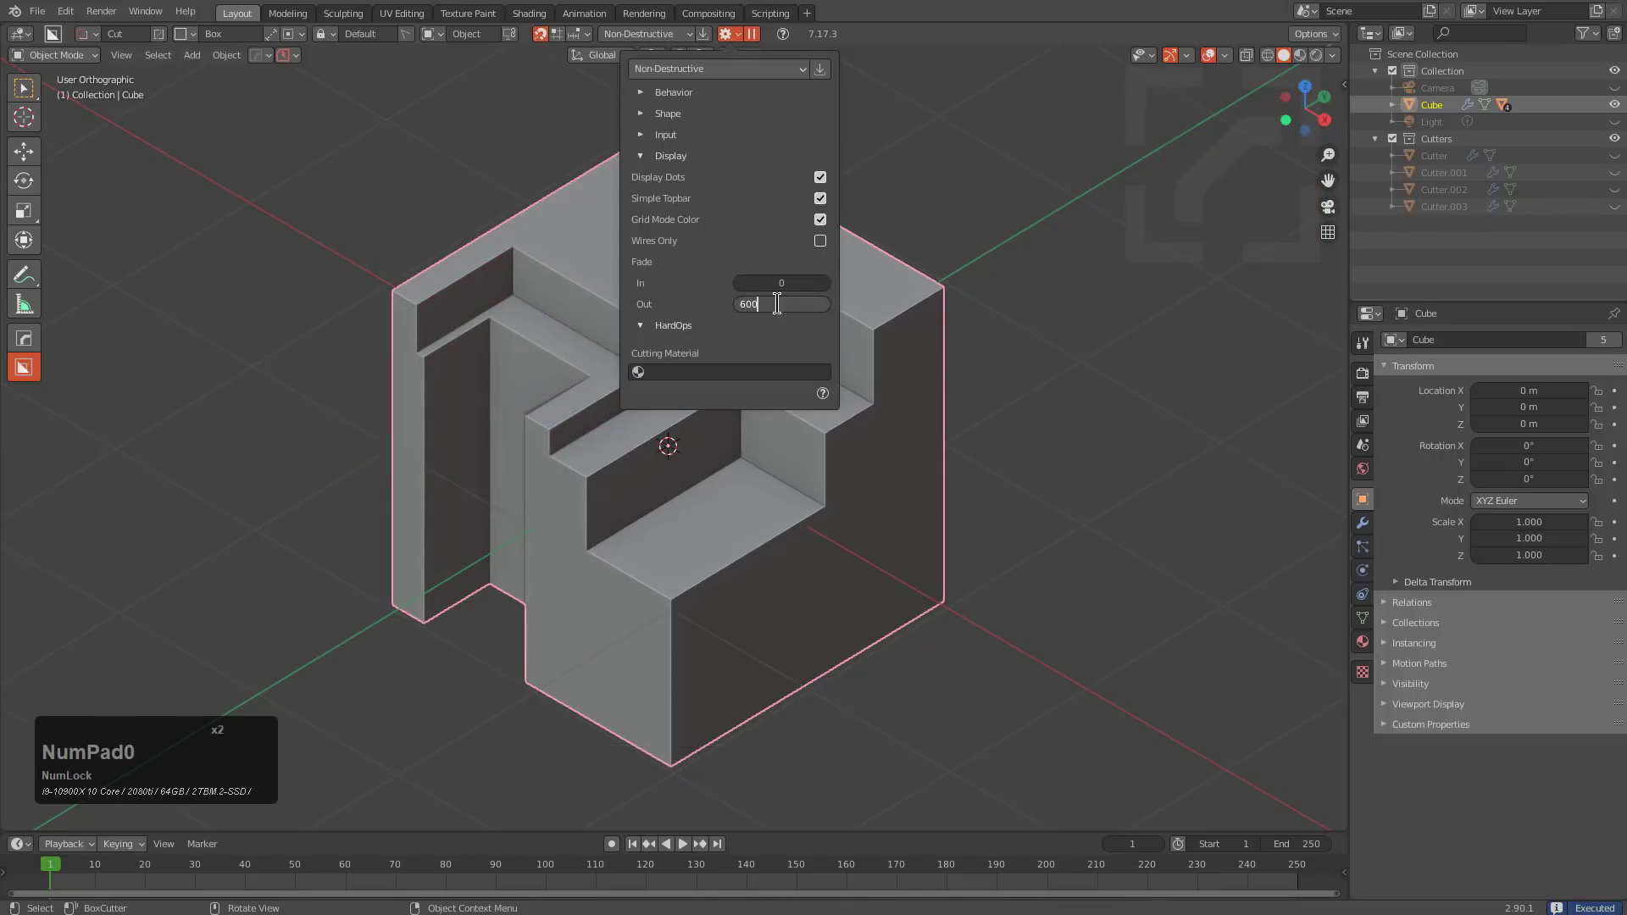
left_click(761, 504)
left_click(754, 626)
left_click(831, 796)
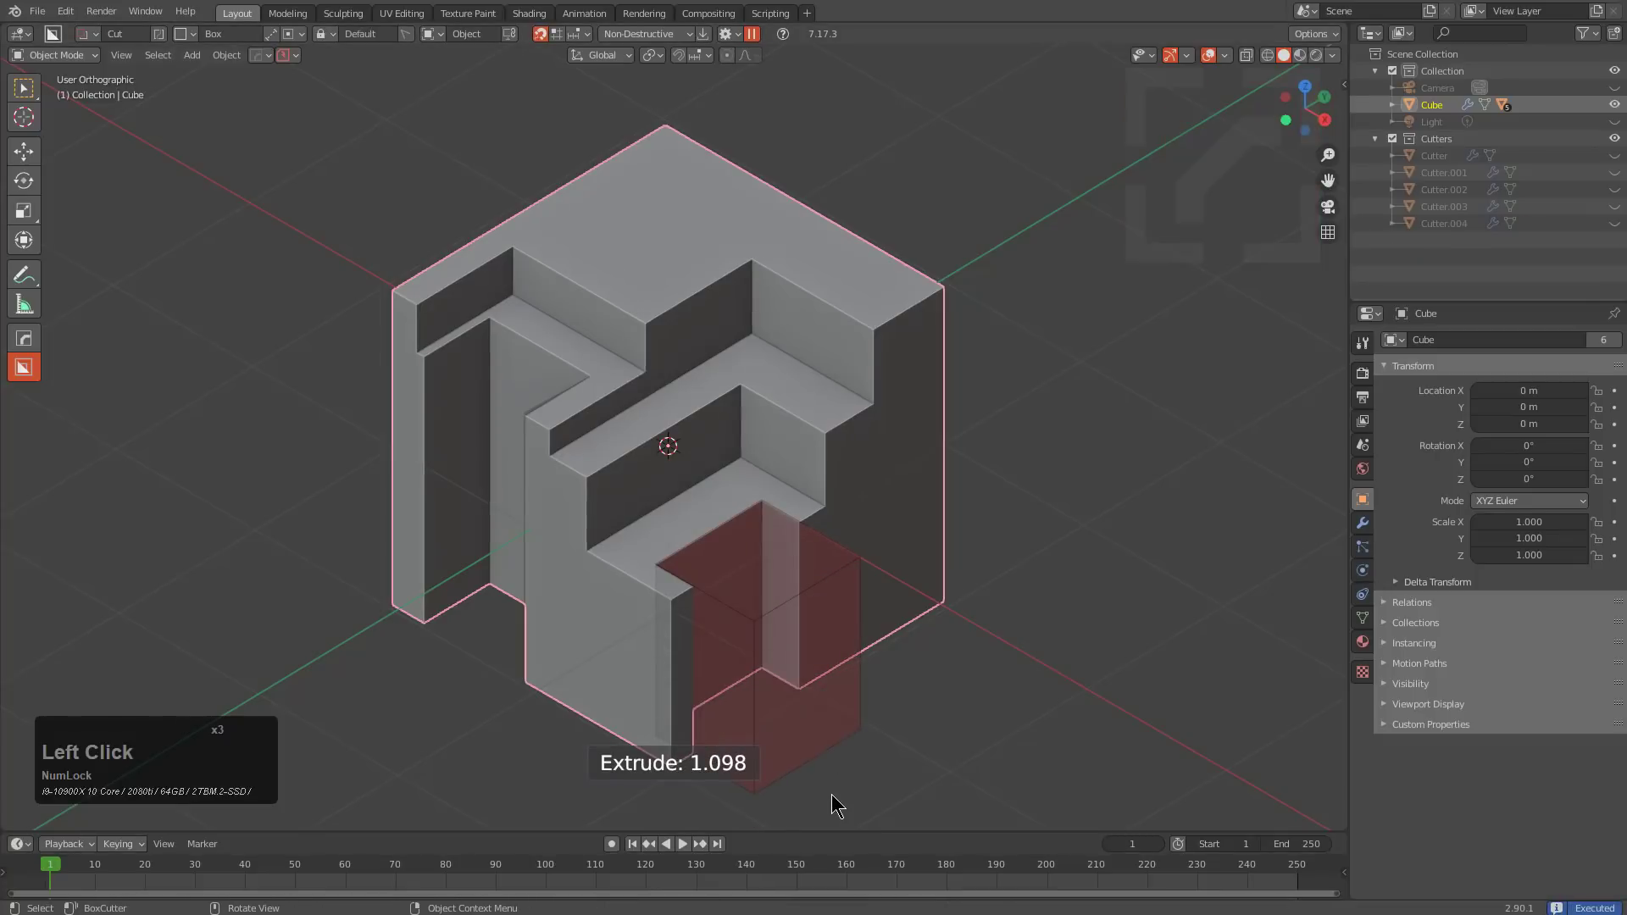
Cut a box about 1.18 by 1.75 into the far edge of the dark side face and a small one down through the middle step
left_click(940, 392)
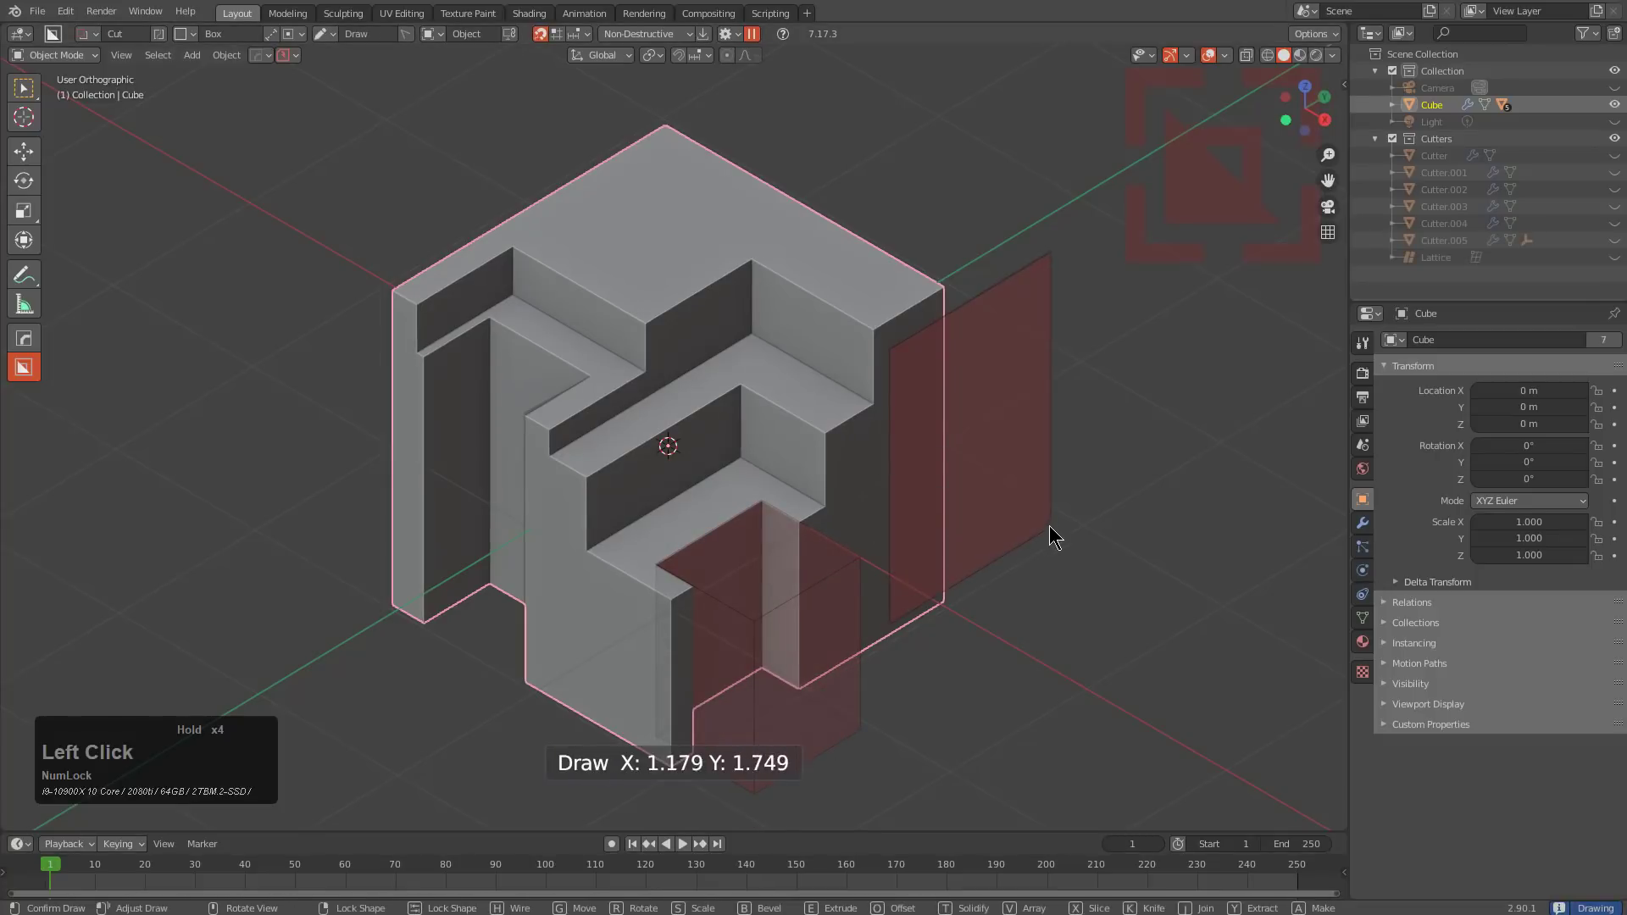
left_click(1048, 526)
left_click_drag(792, 374, 796, 436)
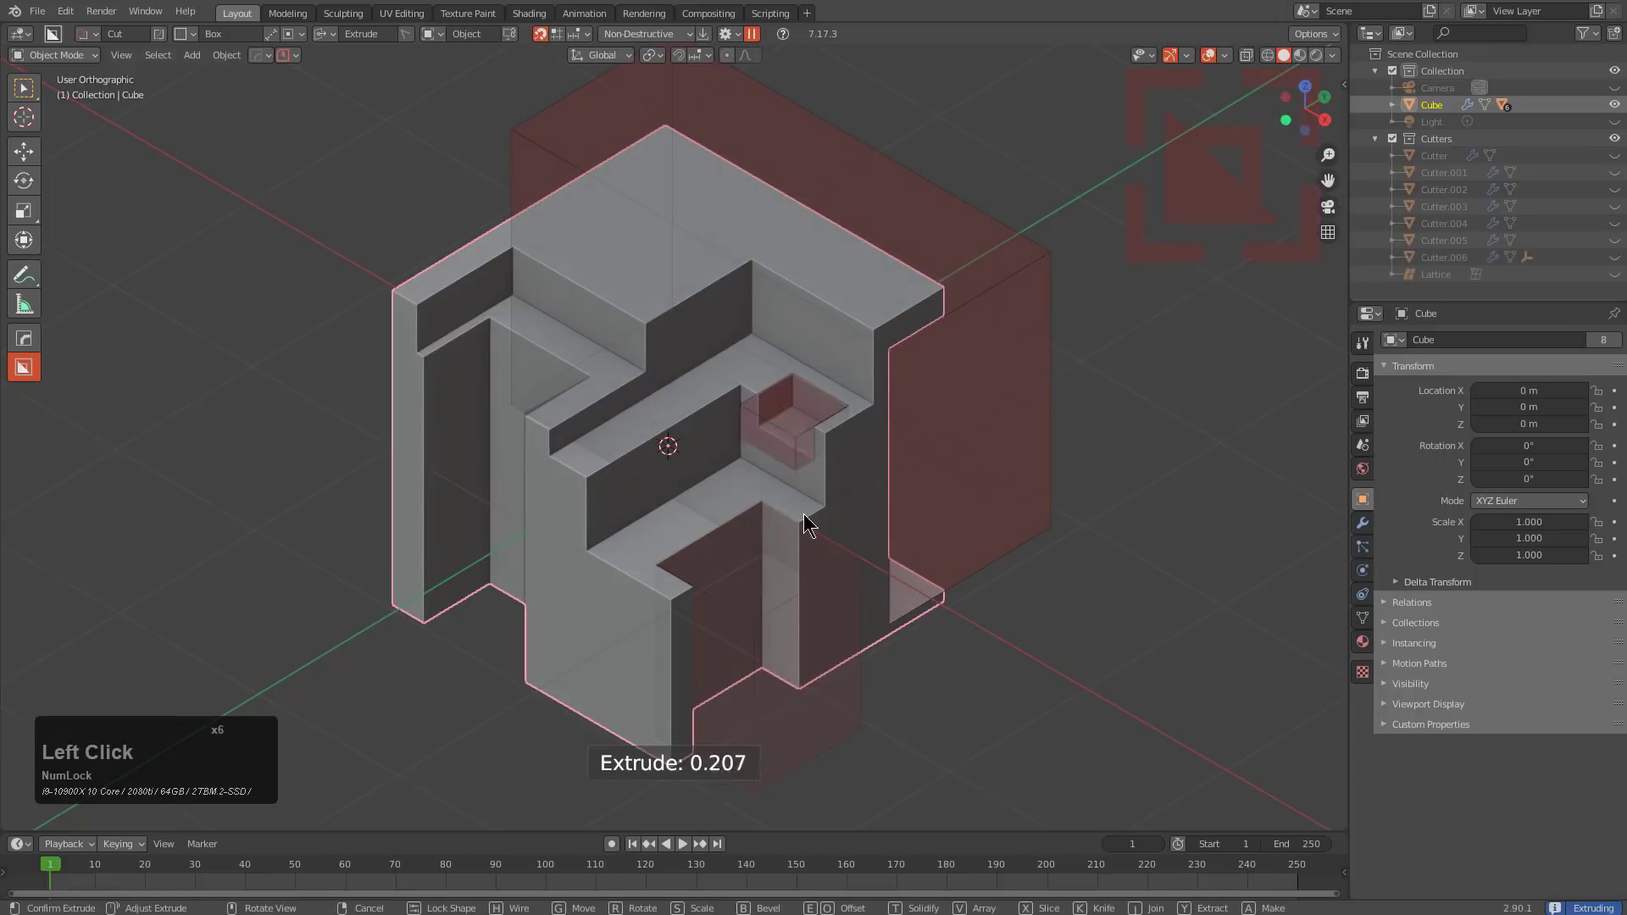
left_click(830, 766)
Cut small boxes down through the lowest step and the side recess, and a third about 2.10 deep through the stepped wall
left_click_drag(623, 534, 604, 594)
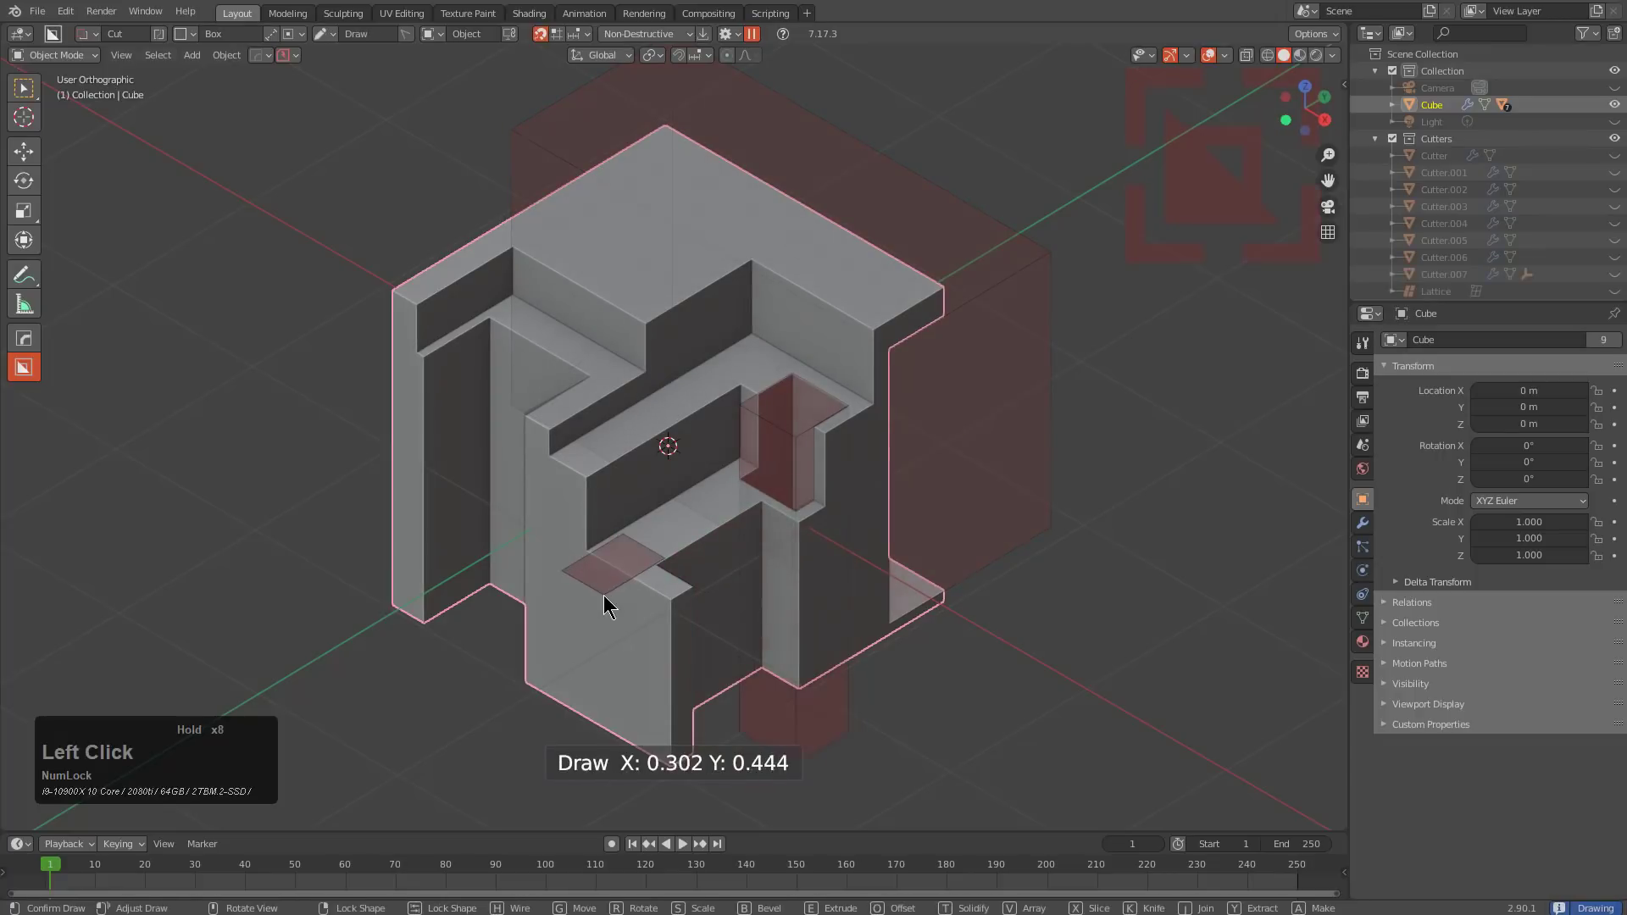
left_click(559, 805)
left_click_drag(520, 318, 572, 377)
left_click(487, 763)
mouse_move(621, 480)
left_mouse_down()
mouse_move(594, 543)
mouse_move(575, 549)
left_mouse_up()
left_click(229, 404)
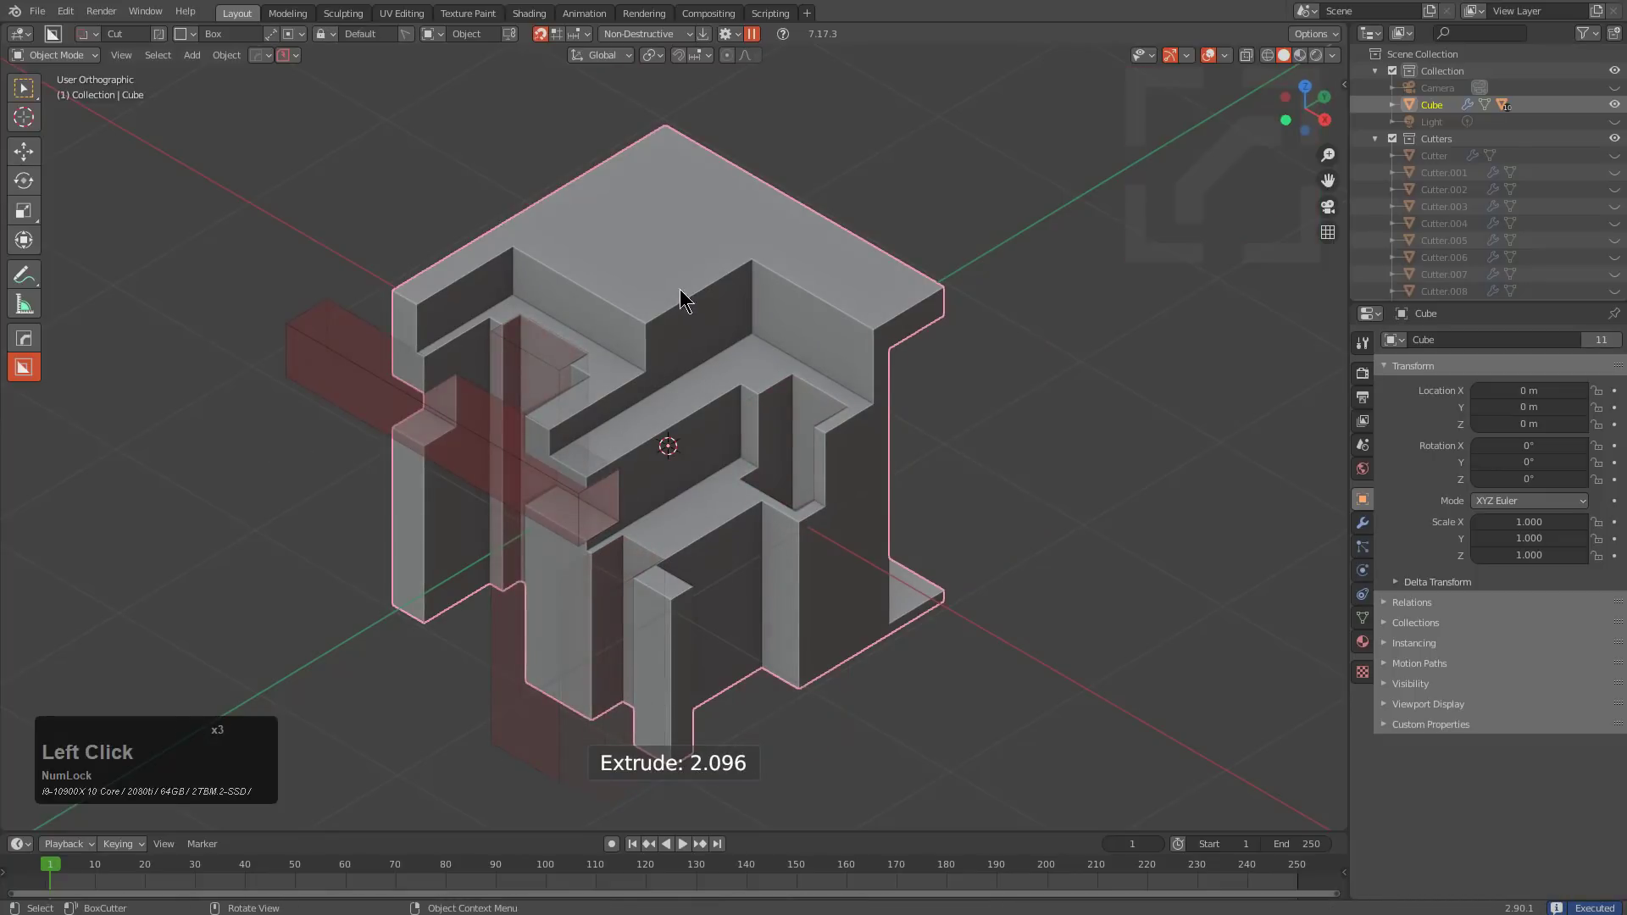
Cut a small box into the inner corner of the upper step and another down through the lowest step
mouse_move(722, 268)
left_mouse_down()
mouse_move(691, 337)
mouse_move(673, 320)
left_mouse_up()
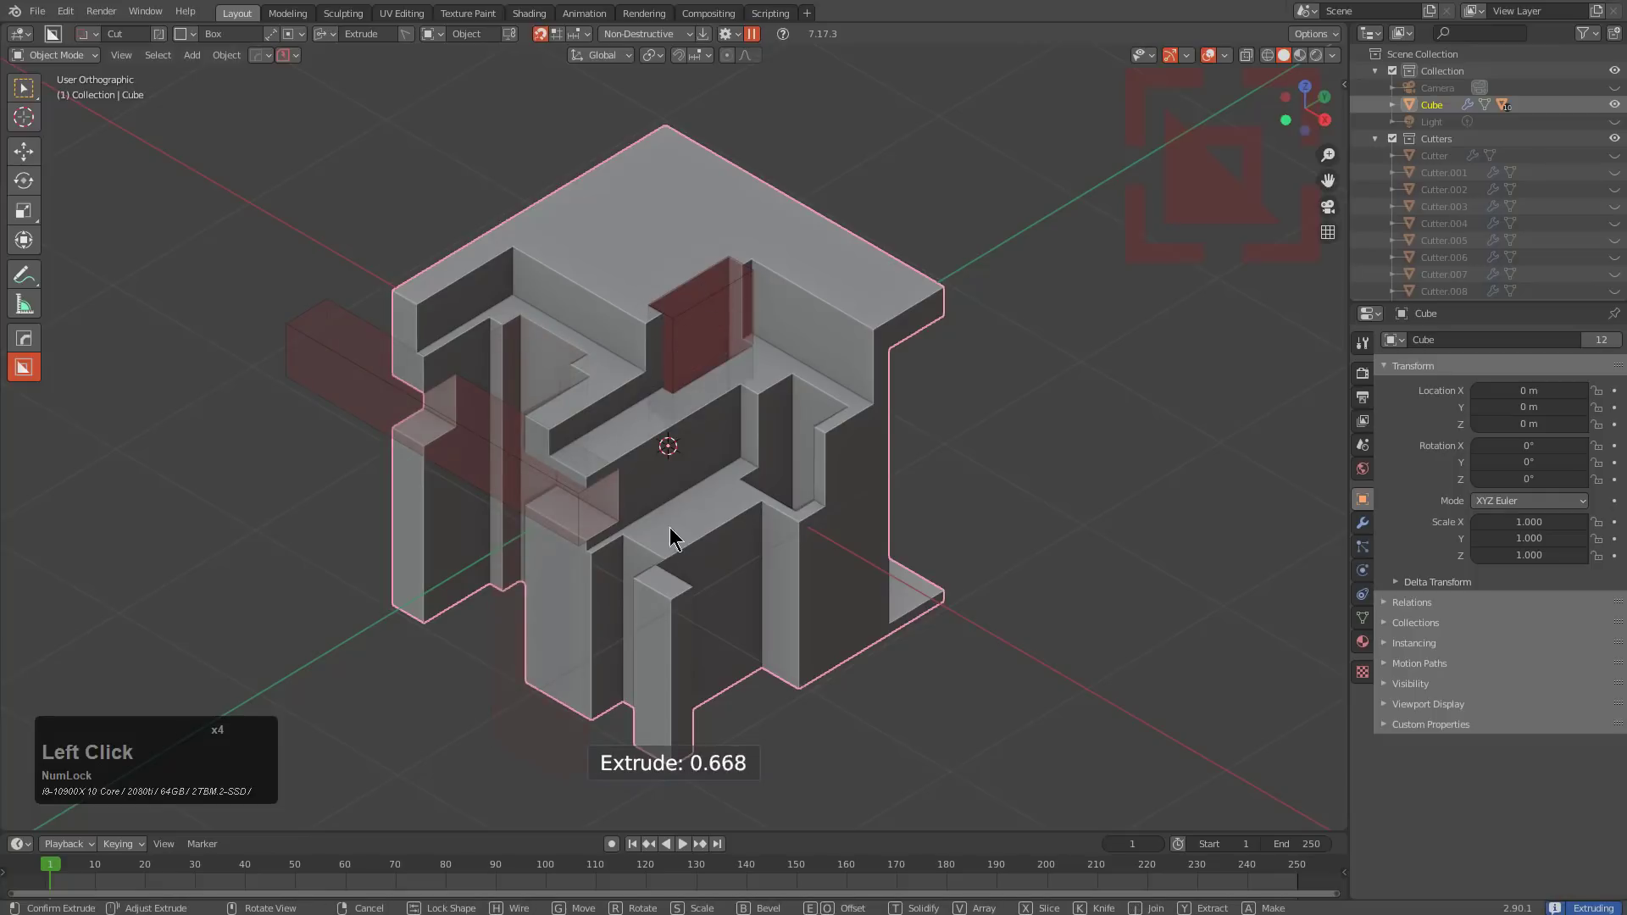
scroll(708, 620, "down", 5)
left_click(720, 632)
scroll(720, 632, "up", 5)
left_click_drag(745, 510, 728, 577)
scroll(758, 721, "down", 2)
left_click(772, 761)
Cut a box through the dark face below the lowest step and another down from the side recess's upper edge
left_click_drag(791, 519, 763, 582)
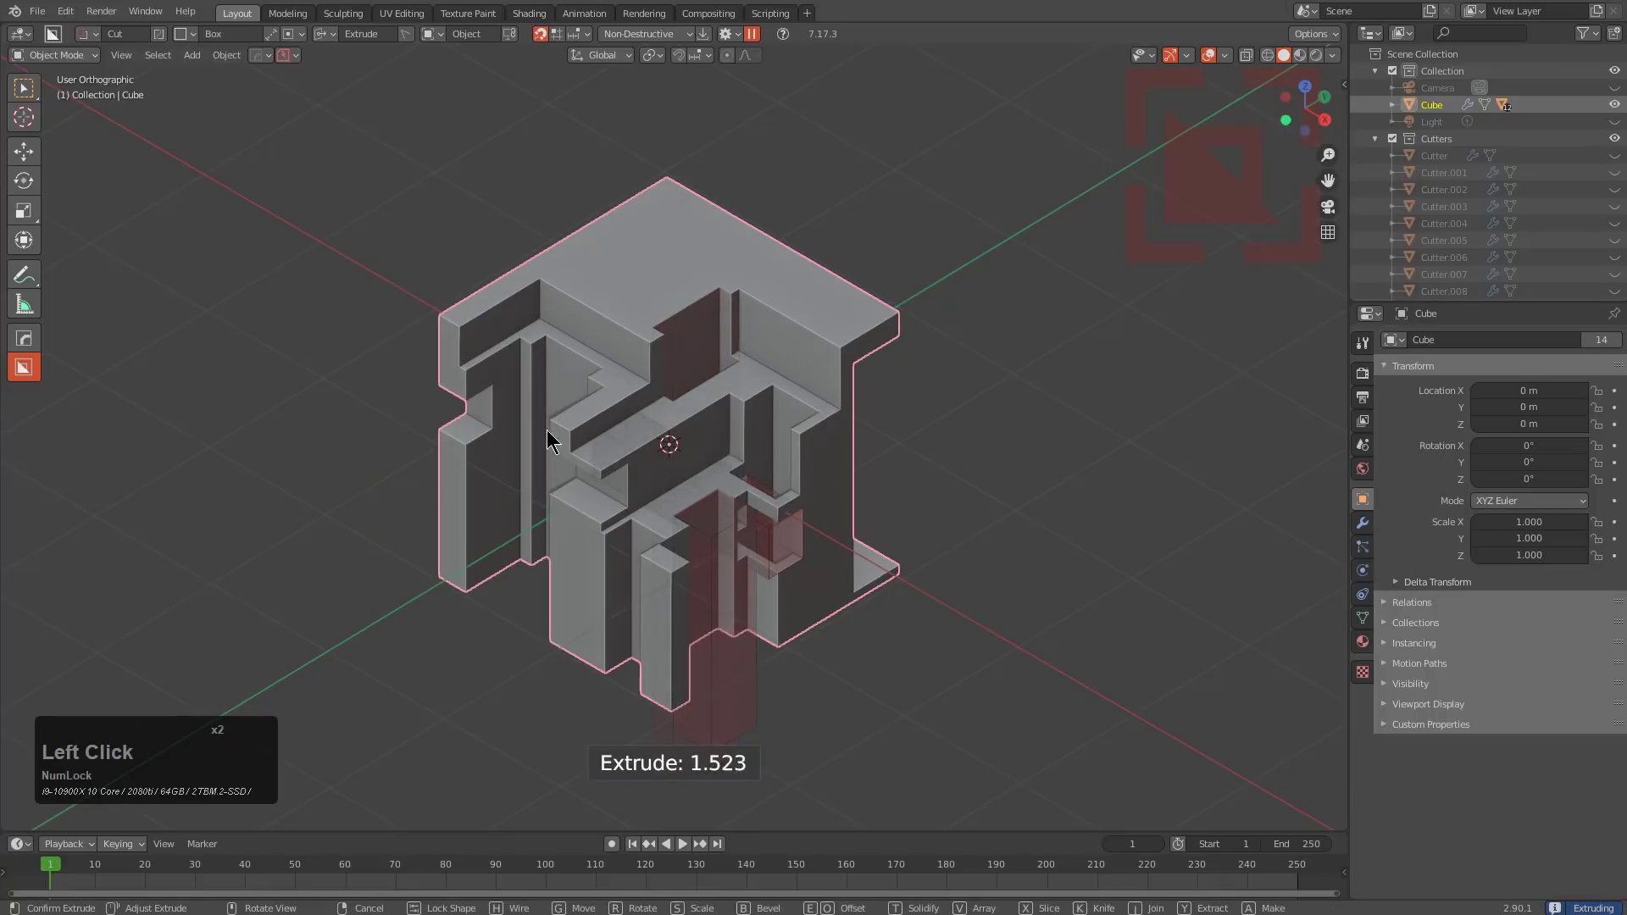
left_click(432, 353)
scroll(597, 310, "up", 2)
left_click_drag(549, 240, 600, 293)
scroll(653, 624, "down", 2)
left_click(653, 672)
scroll(718, 351, "up", 1)
scroll(718, 350, "up", 1)
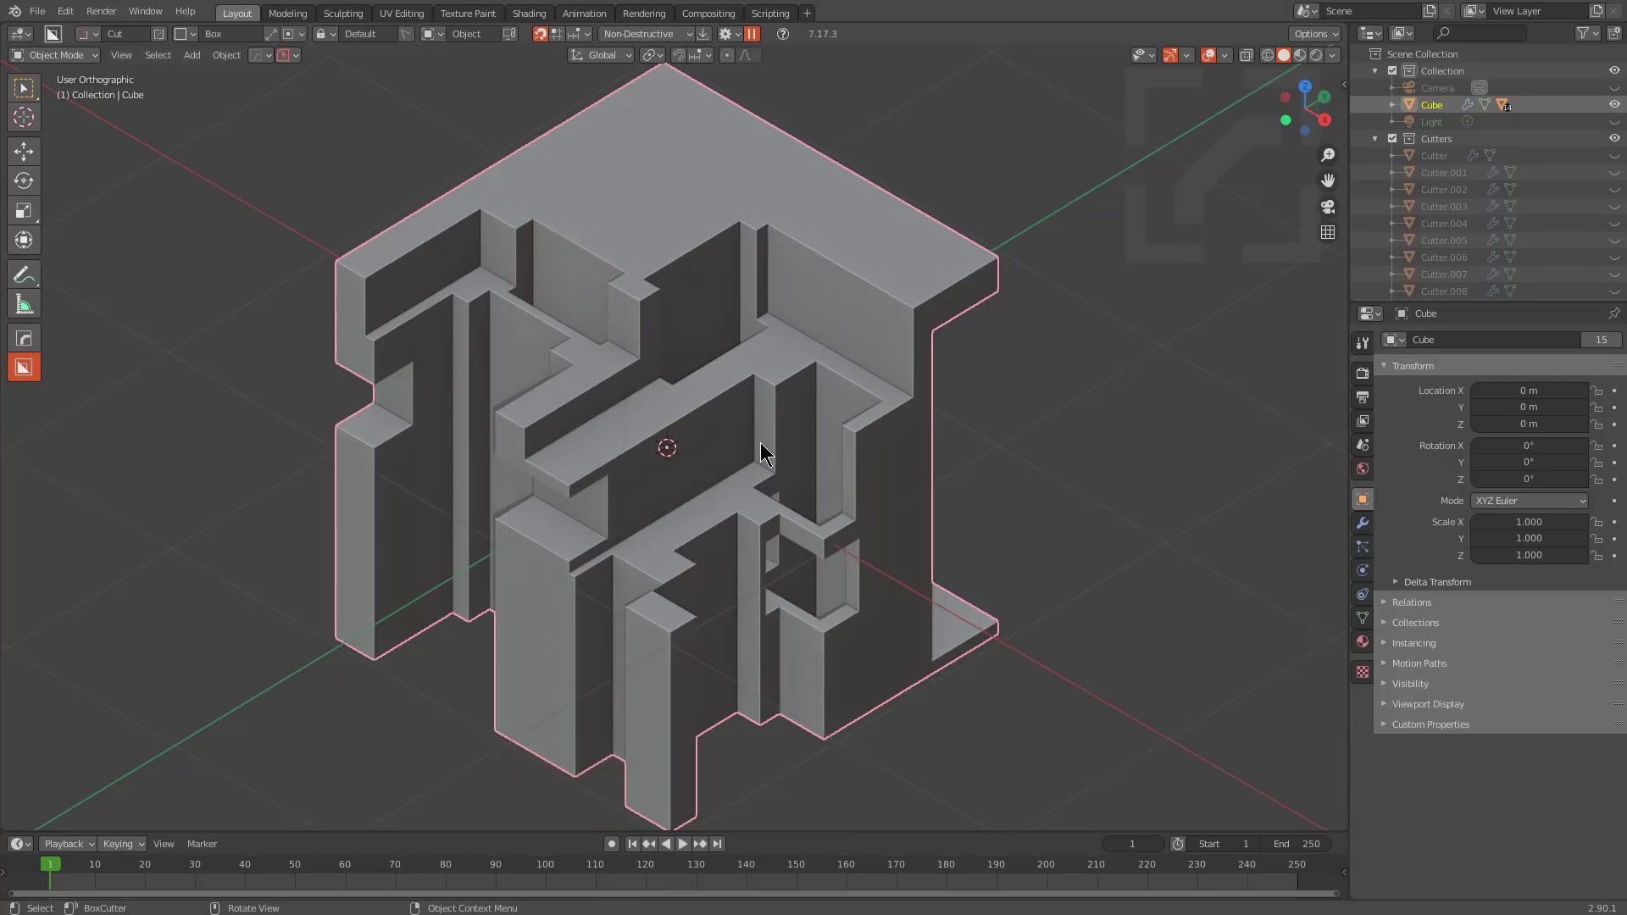
Set the fade-out time to 123 and adjust the volume
left_click(738, 36)
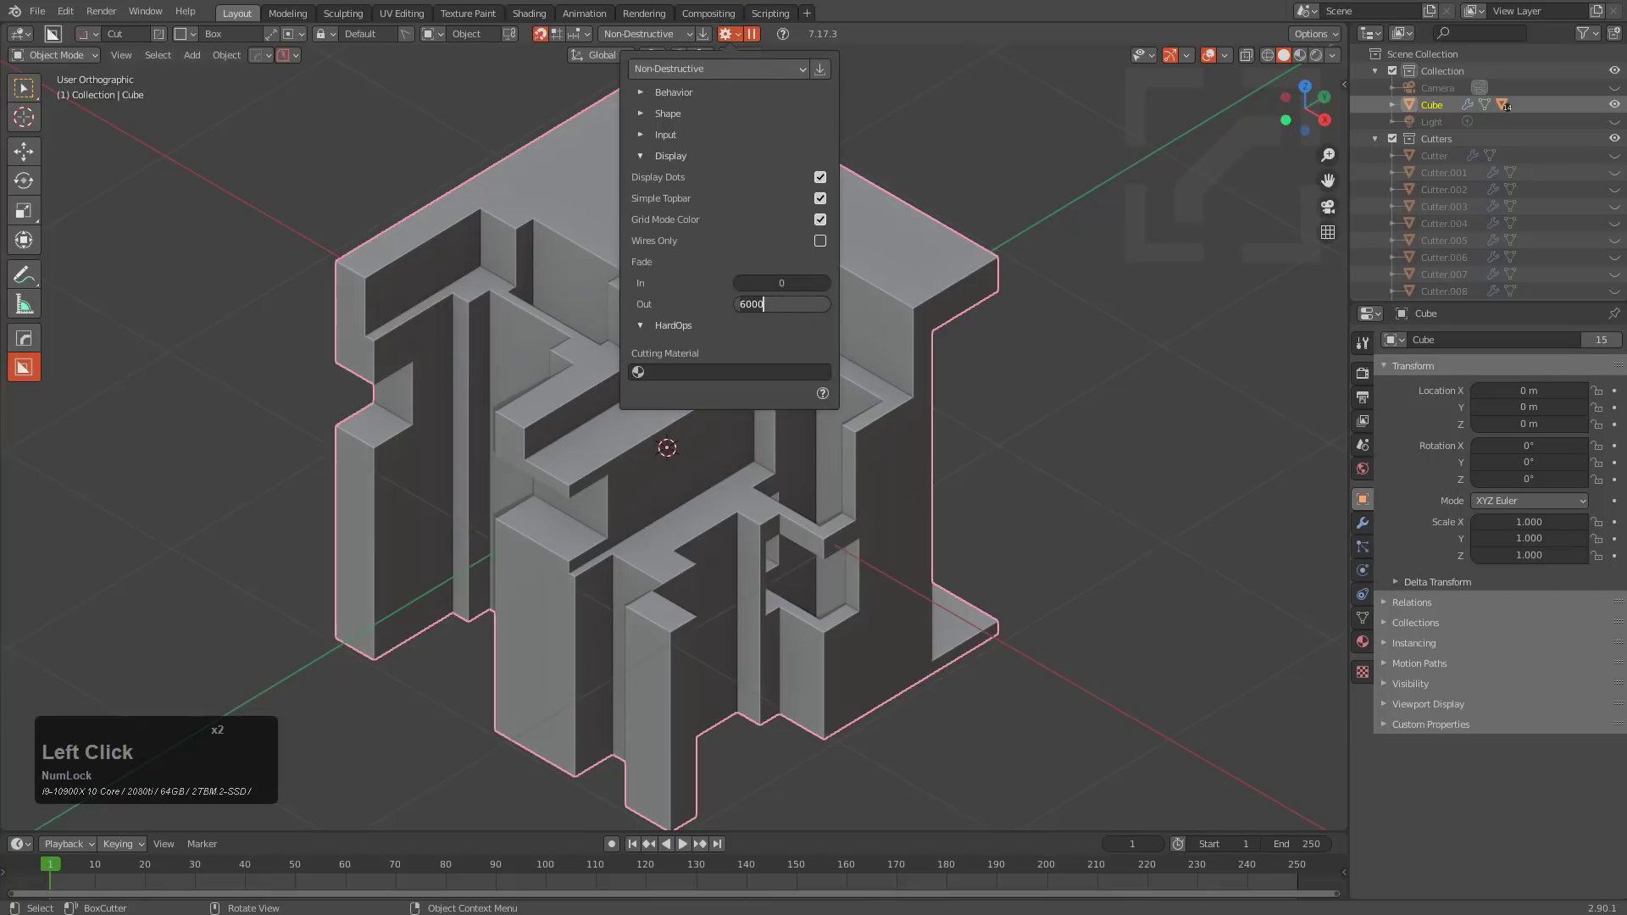
key("BackSpace")
key("Return")
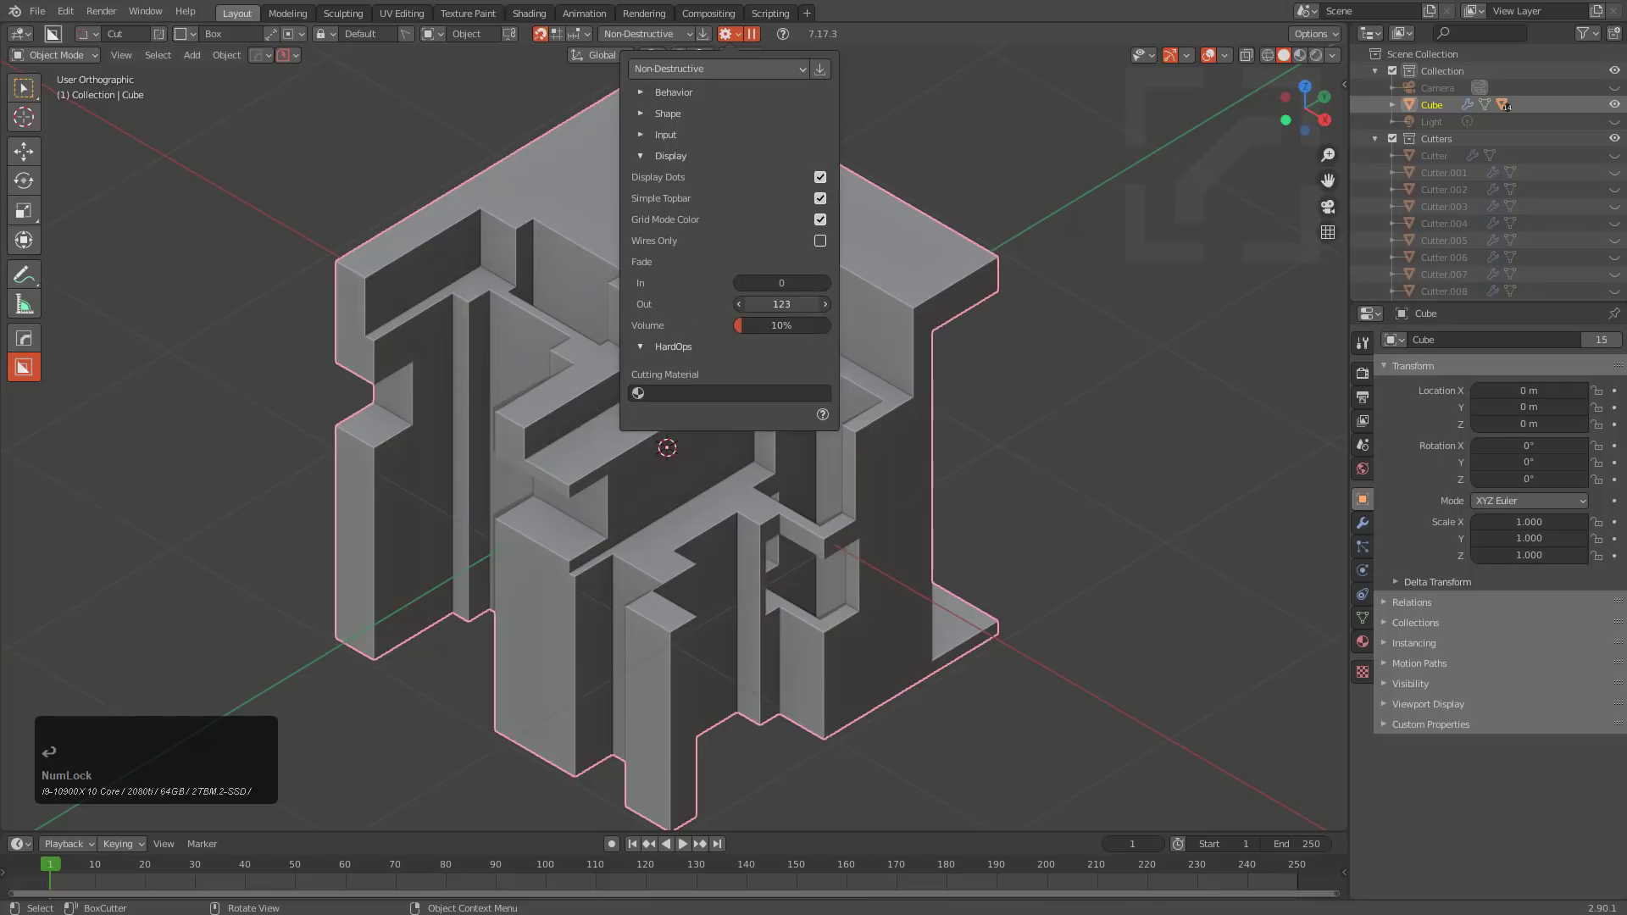
left_click_drag(761, 326, 771, 327)
Cut a window through the upper step's back wall and three small notches along the side recess's upper edge
left_click_drag(826, 239, 882, 284)
left_click(746, 267)
left_click_drag(603, 229, 588, 292)
left_click(588, 305)
left_click_drag(451, 211, 424, 259)
left_click(424, 300)
left_click_drag(541, 200, 521, 270)
left_click(566, 363)
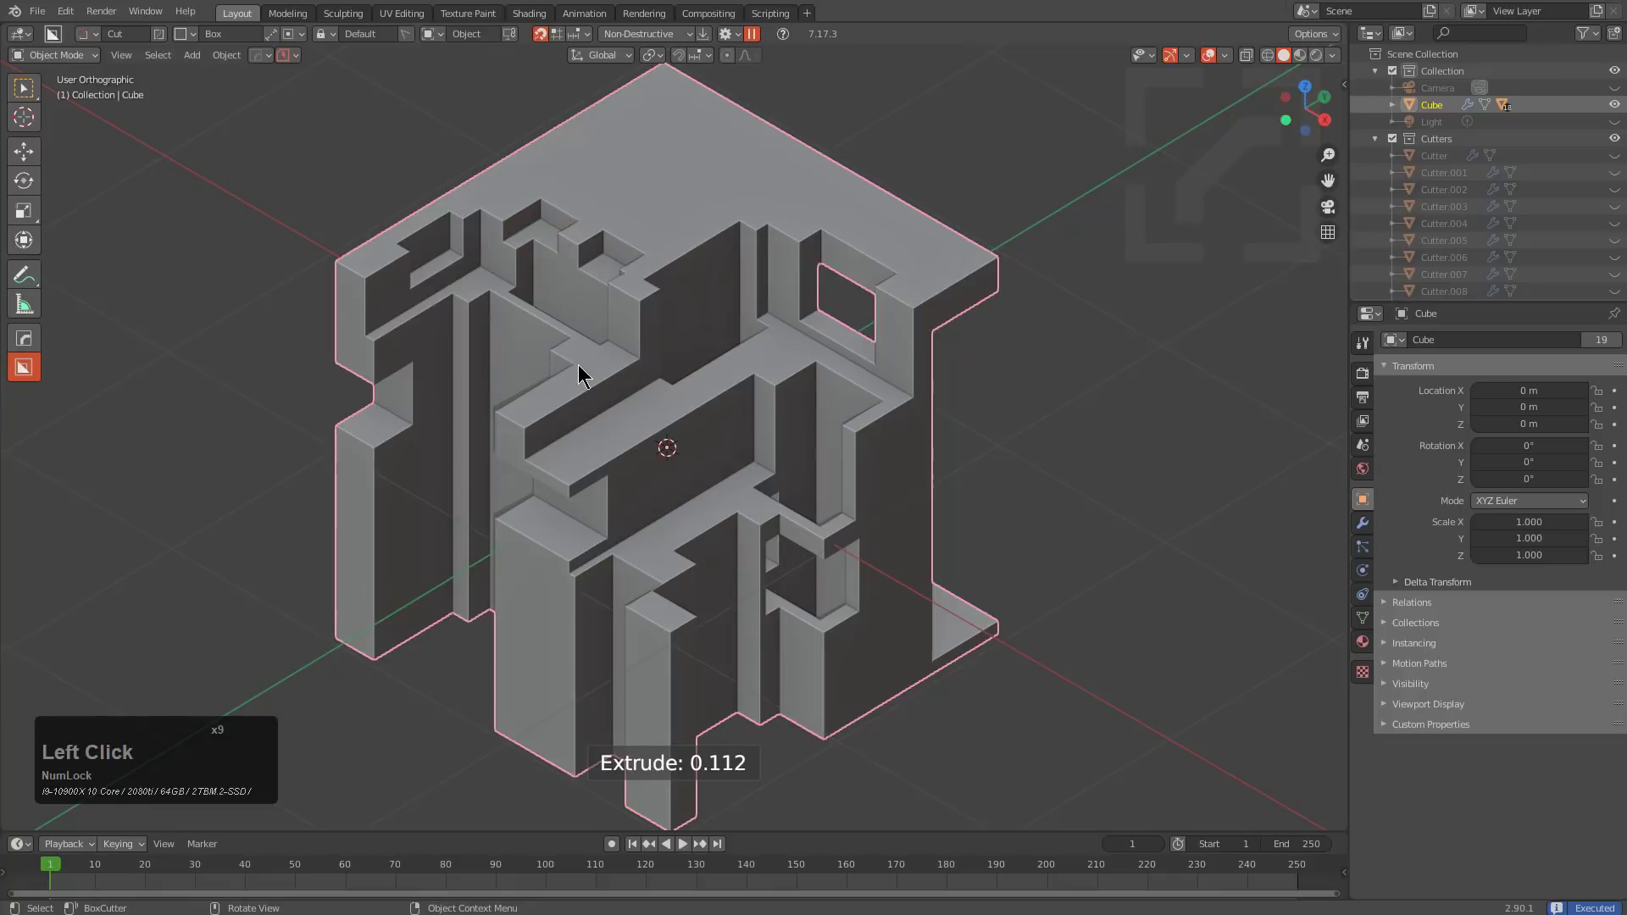
Cut one box down into the middle ledge and another down through the block beneath it
left_click_drag(603, 364, 551, 421)
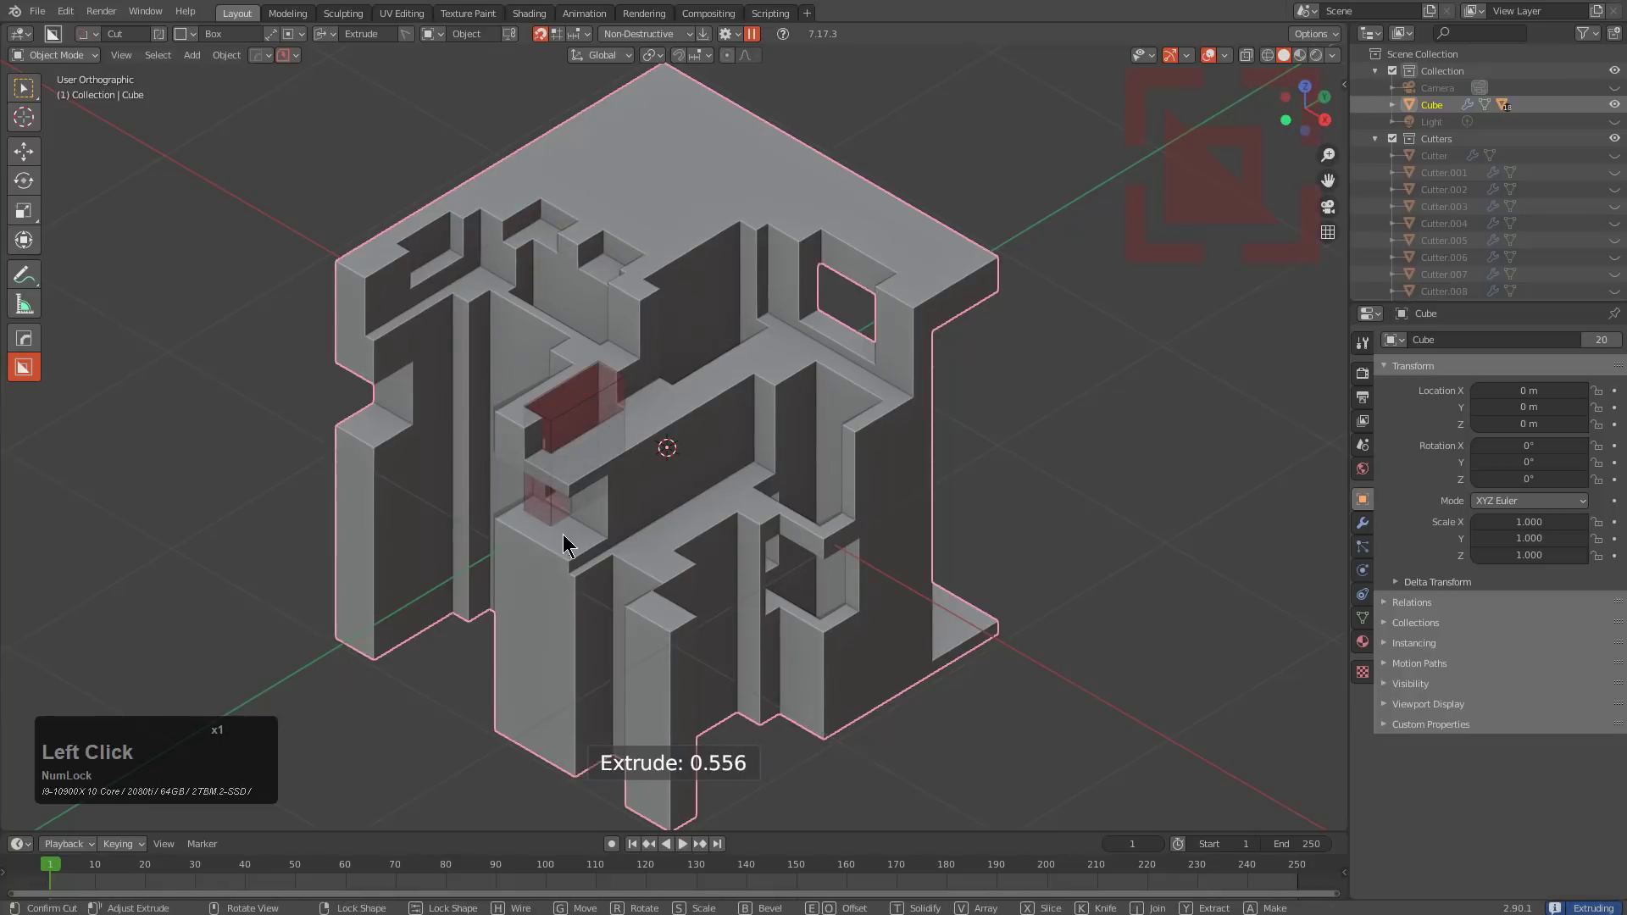
left_click(527, 555)
left_click_drag(529, 523, 547, 566)
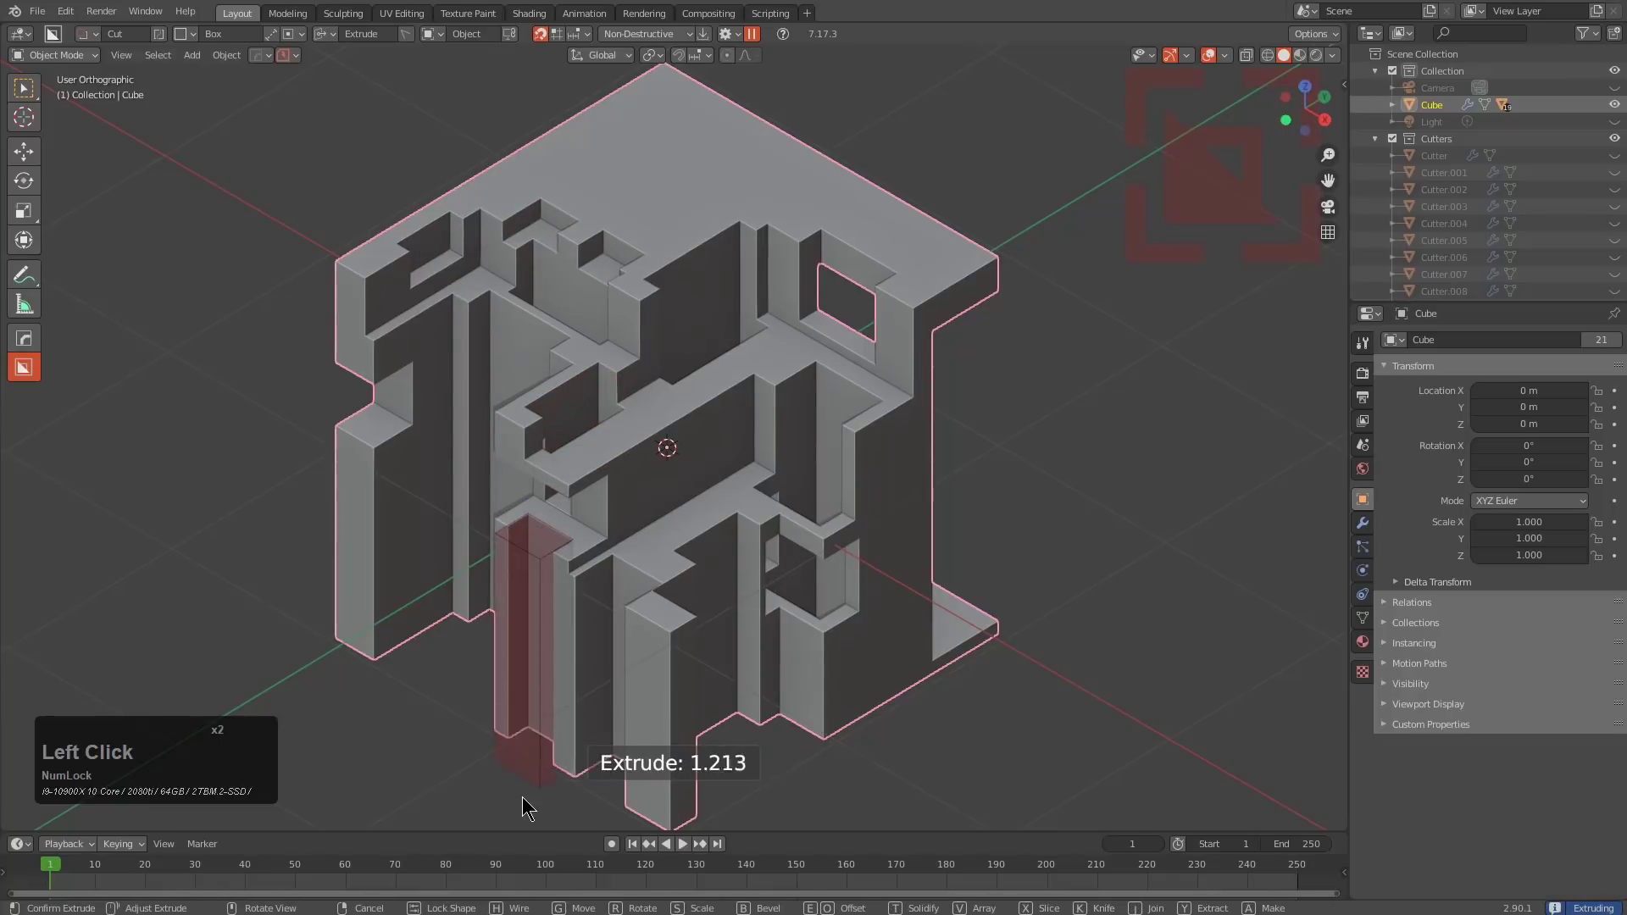
left_click(670, 729)
Cut a narrow vertical slot about 0.15 by 0.91 into the front pillar
left_click_drag(639, 629, 651, 753)
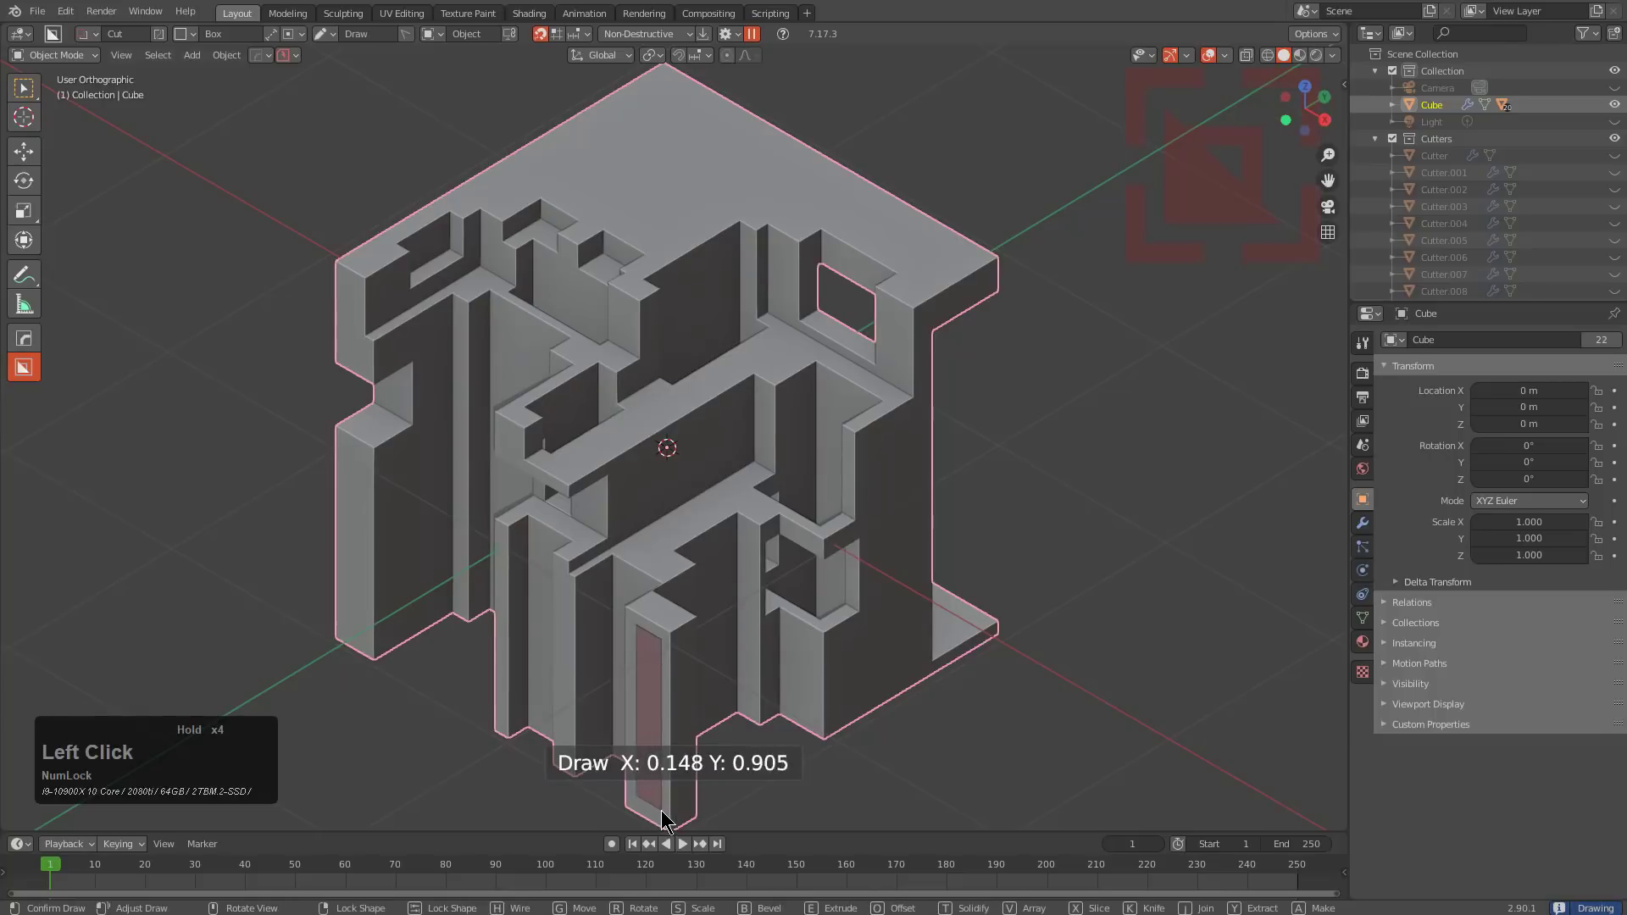
left_click_drag(661, 808, 661, 808)
left_click(1093, 505)
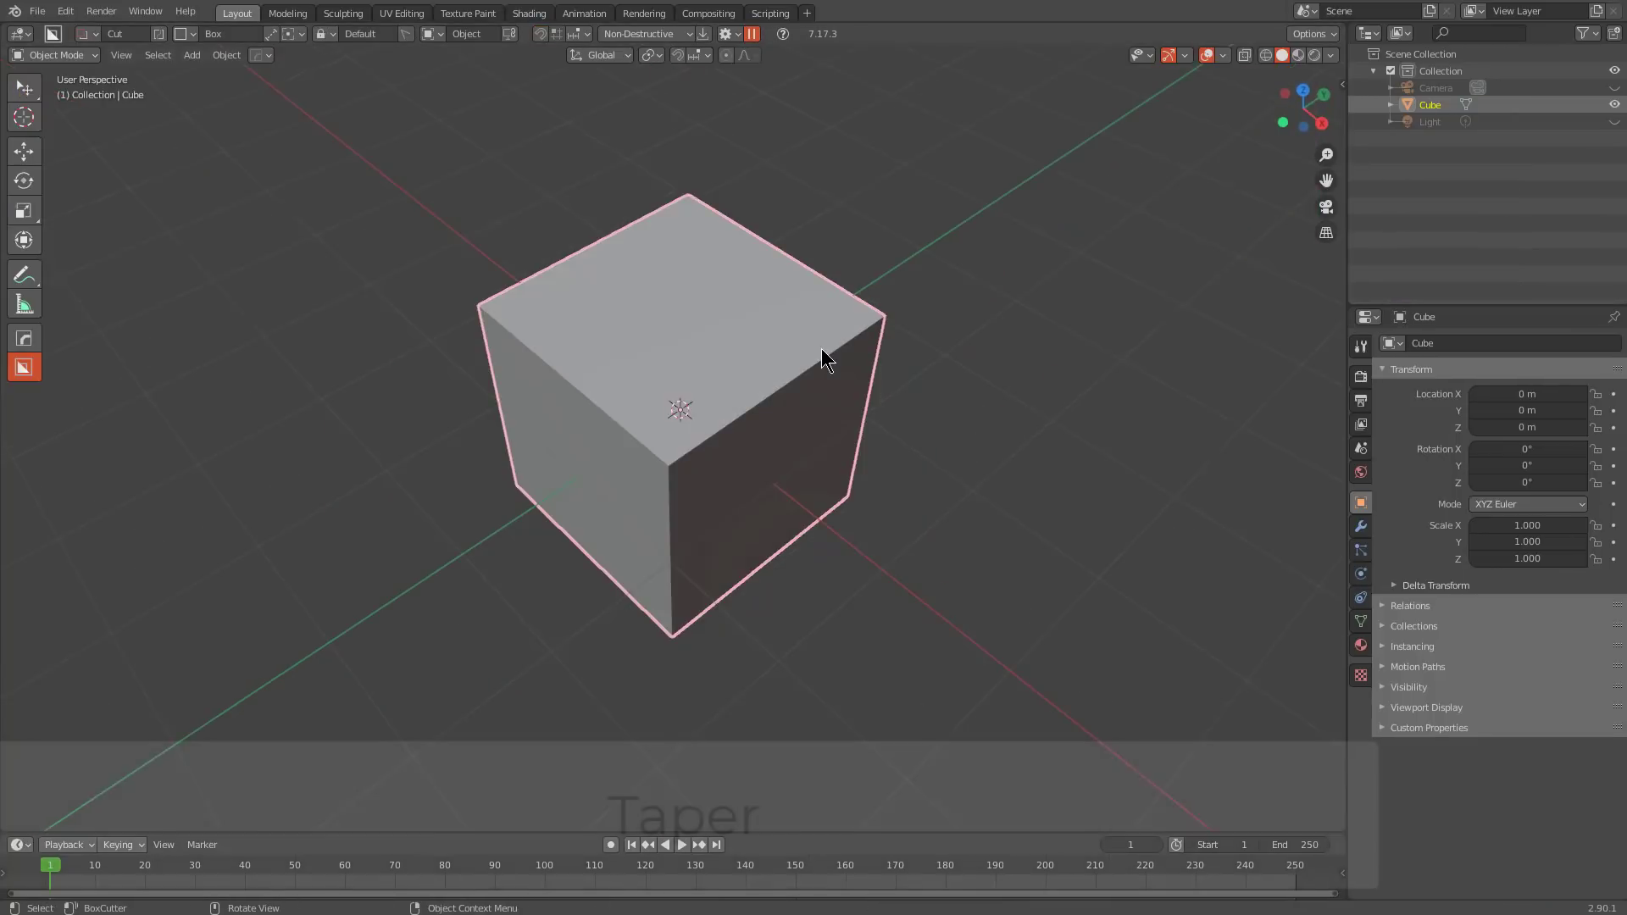
Try tapering a box cut about 0.62 deep in the top of the fresh cube, lock its shape and discard it
scroll(821, 348, "up", 5)
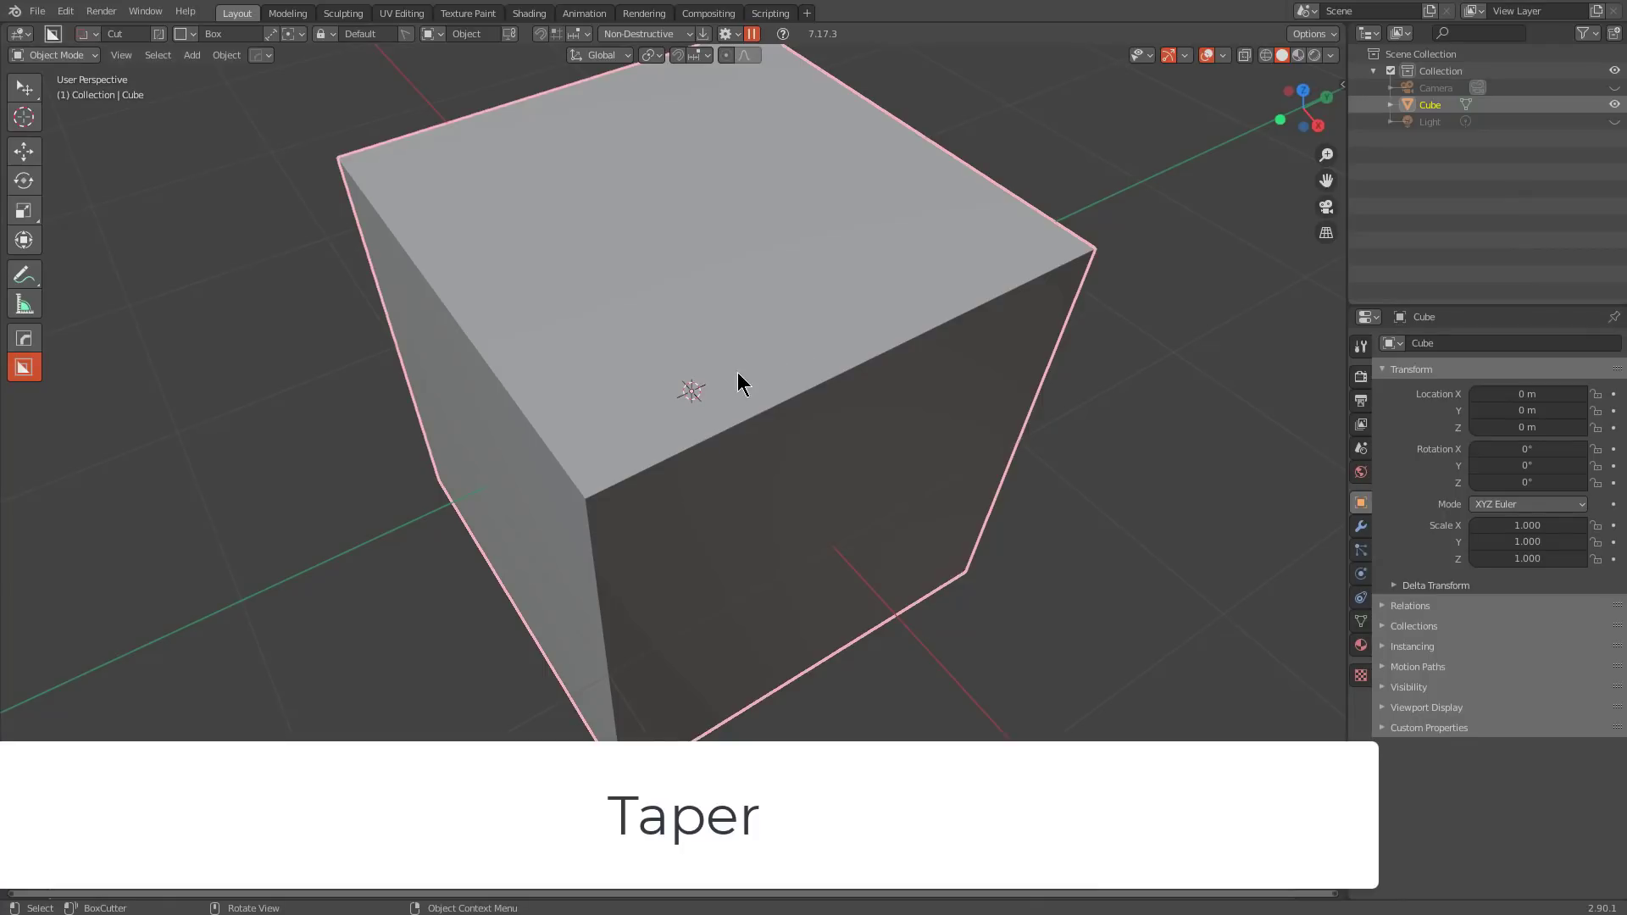
mouse_move(659, 227)
left_mouse_down()
mouse_move(647, 415)
mouse_move(677, 524)
left_mouse_up()
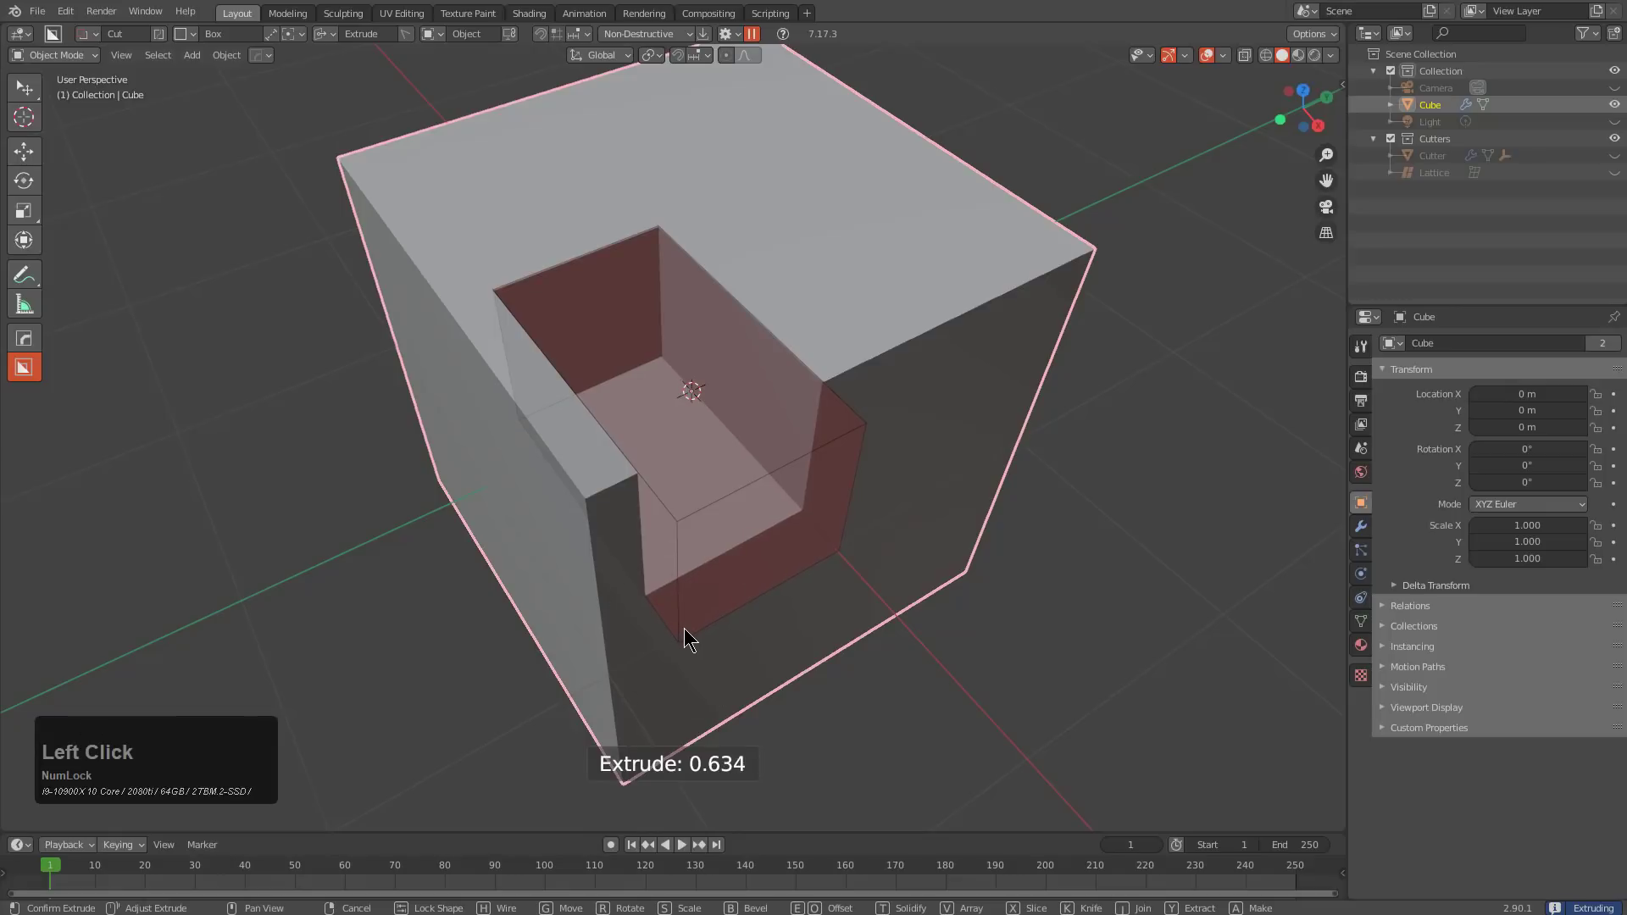
key("t")
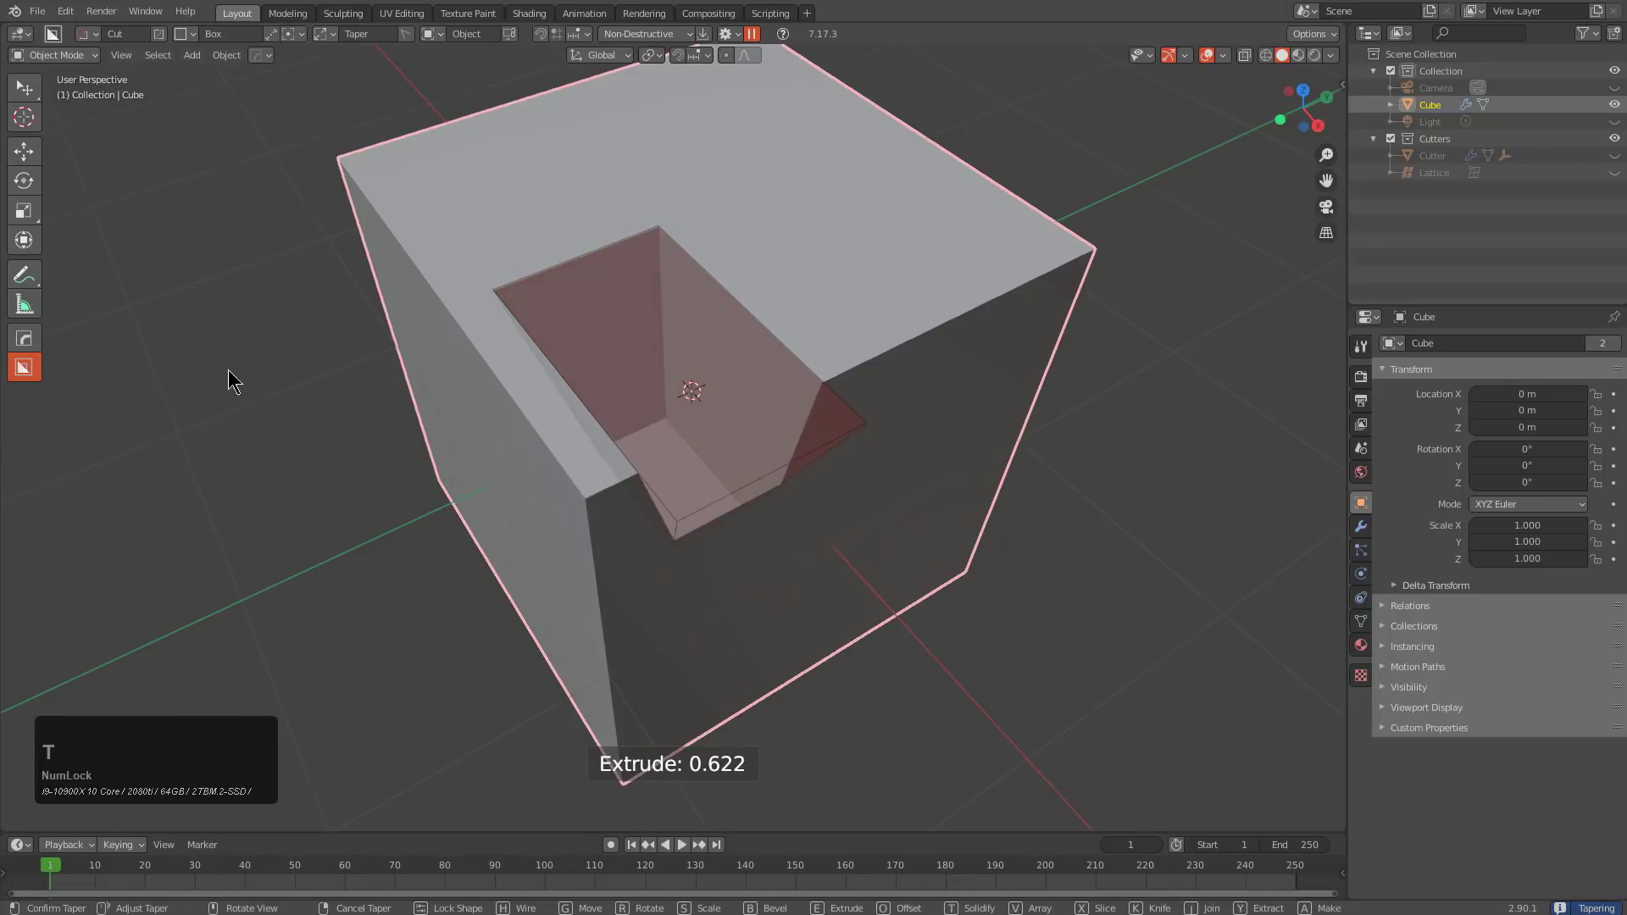
right_click(298, 359)
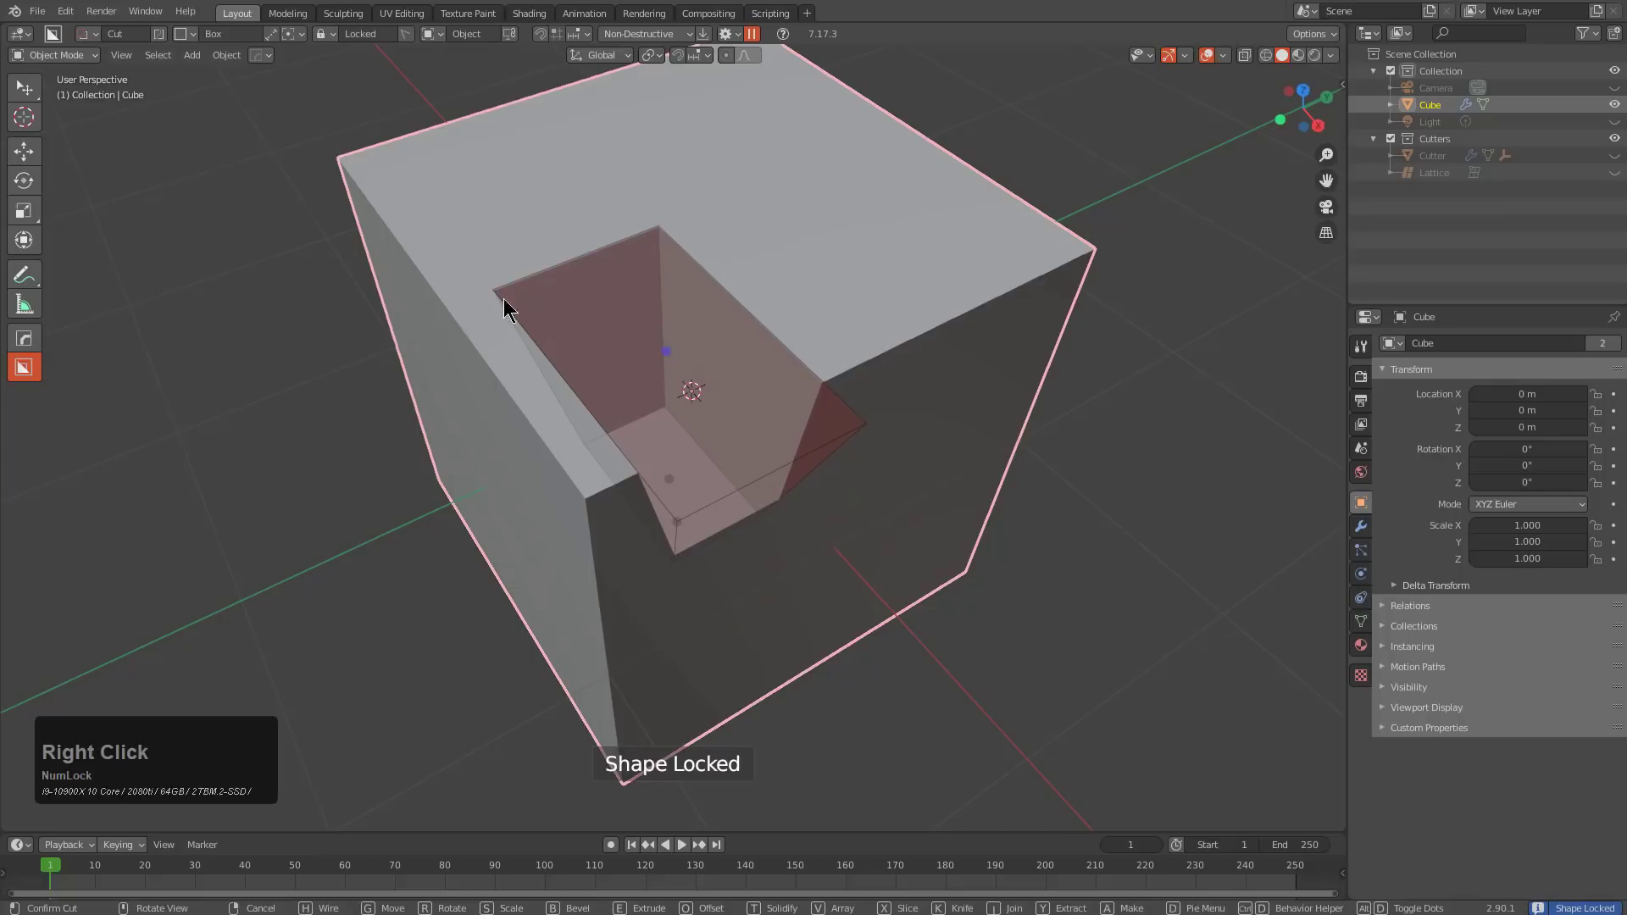
right_click(646, 310)
Try a box cut about 0.58 deep in the cube's top edge, lock its shape, explore its options and discard it
left_click(842, 189)
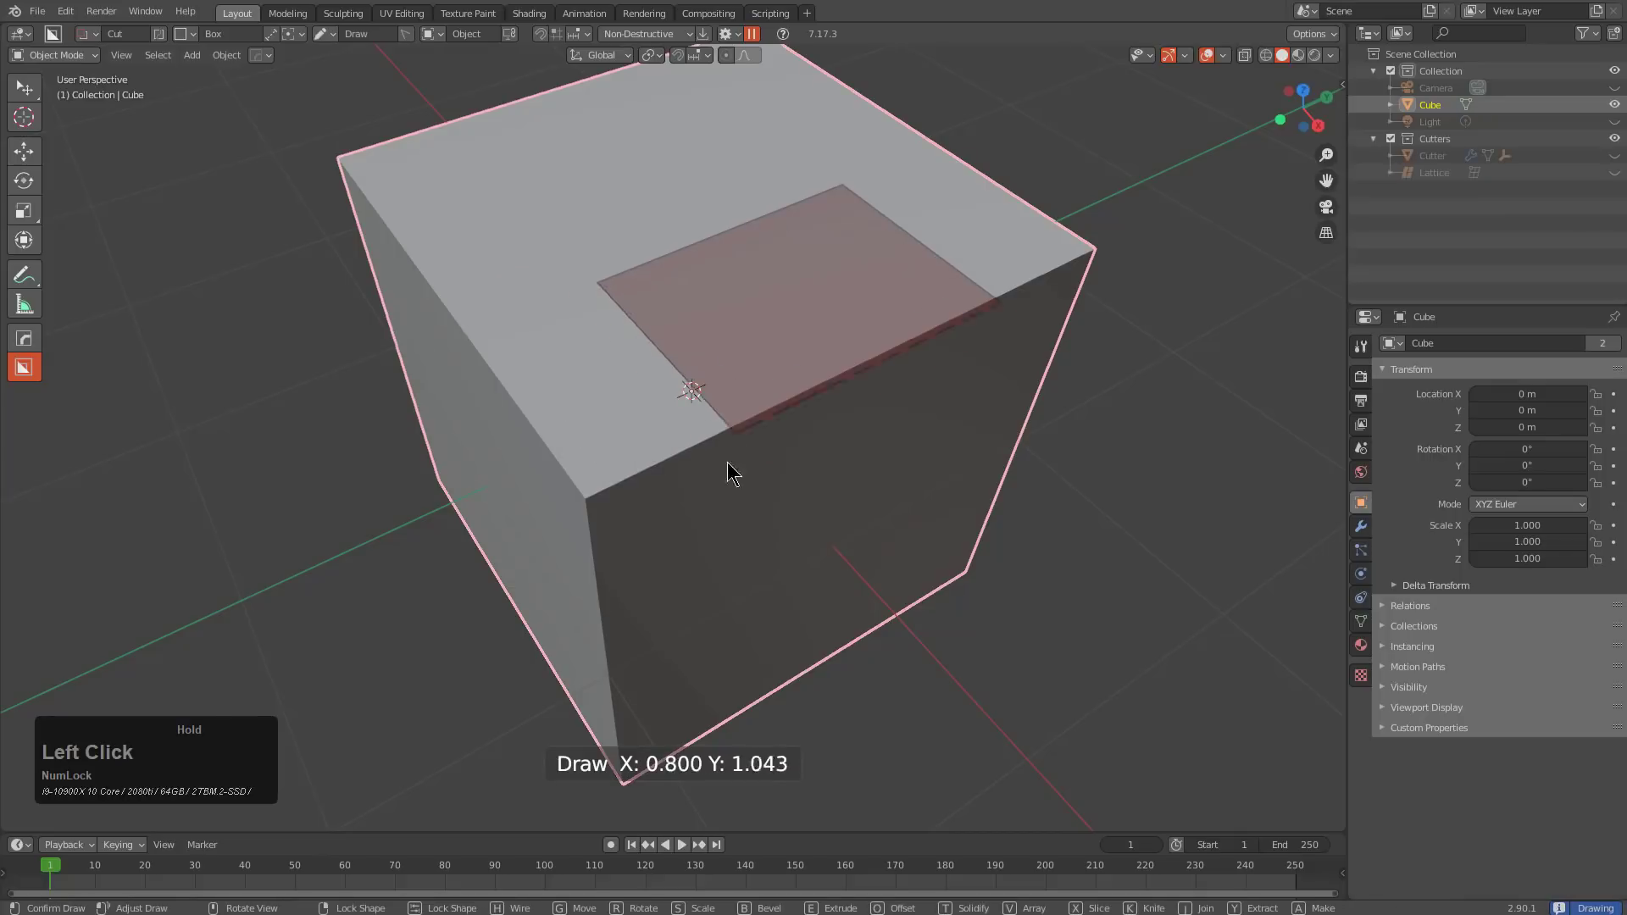
left_click(725, 501)
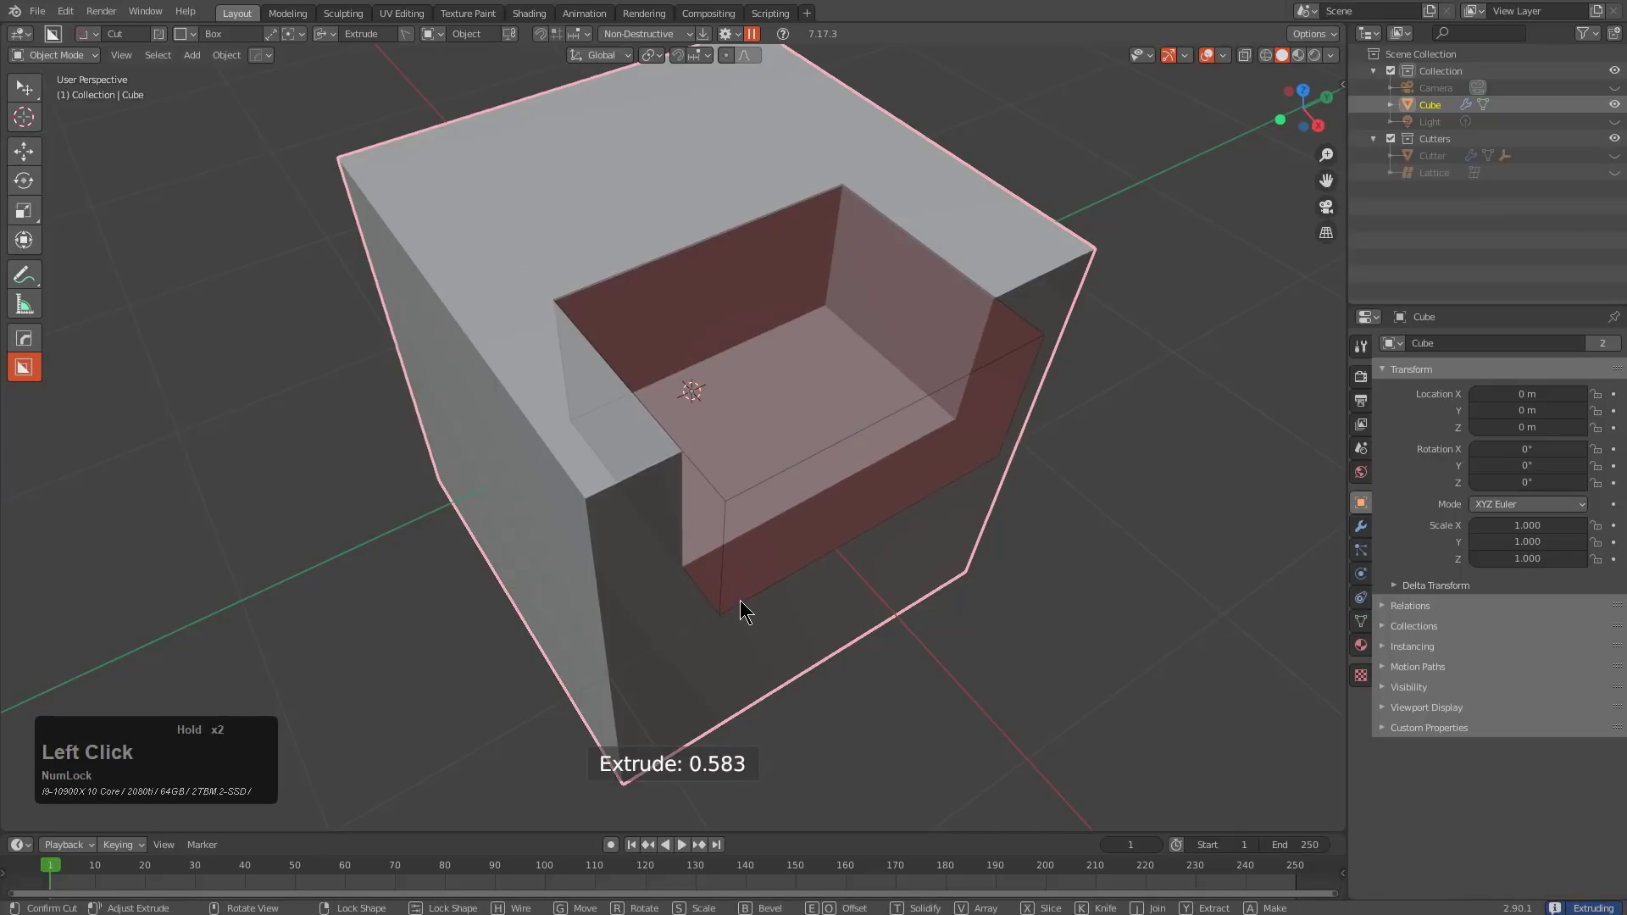
right_click(740, 606)
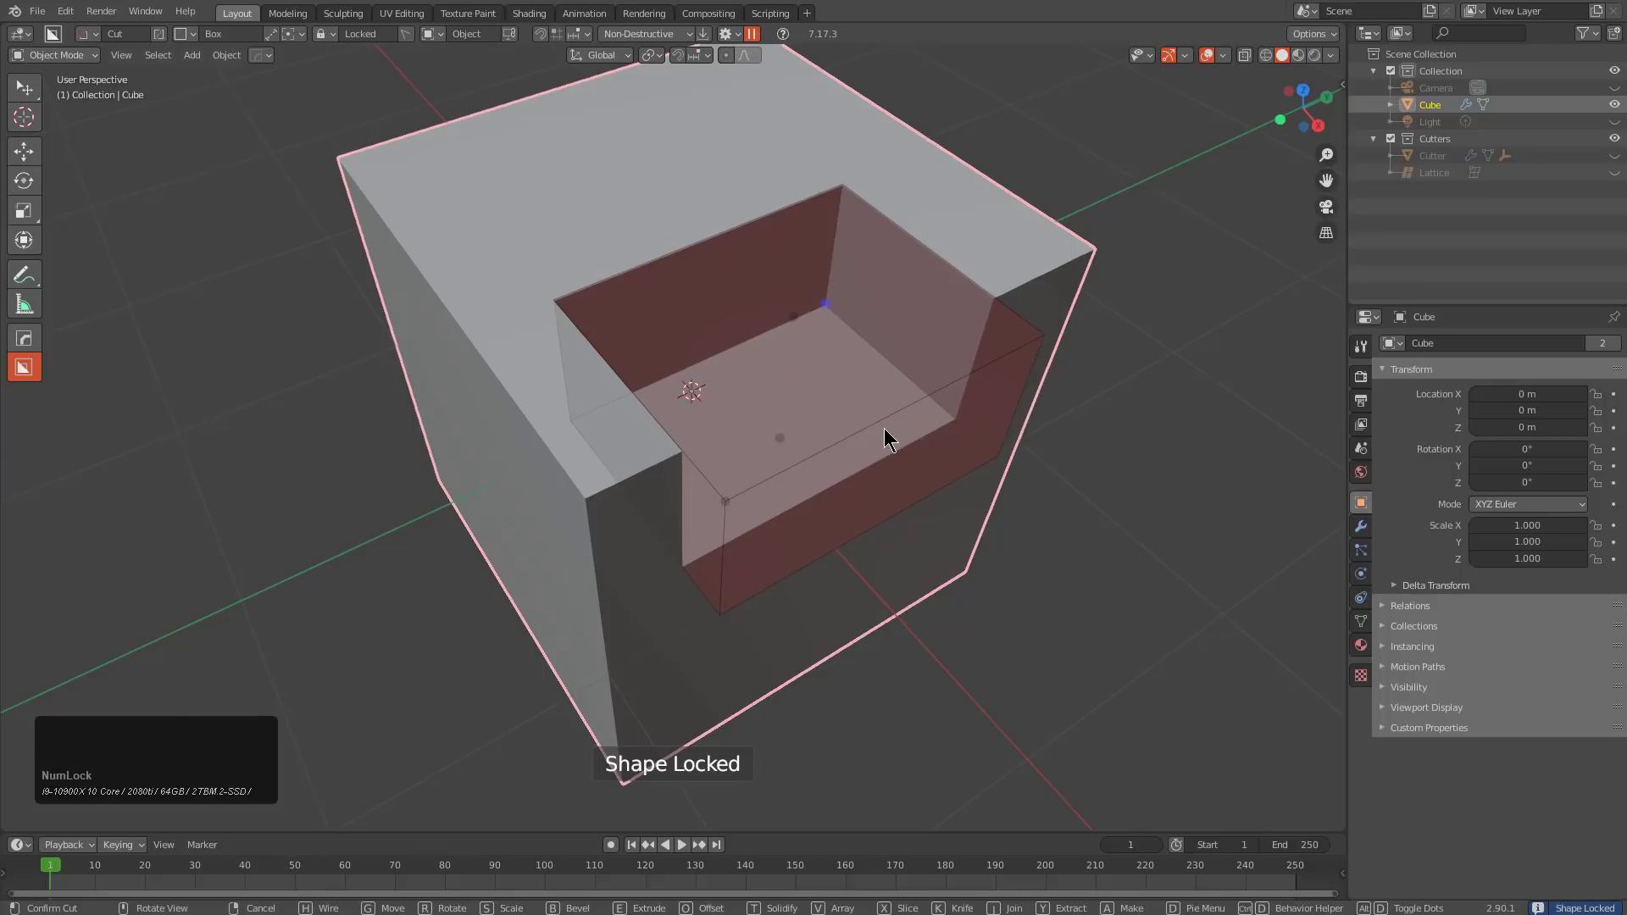
key("d")
left_click_drag(954, 415, 1110, 226)
left_click_drag(1150, 356, 1071, 355)
right_click(842, 200)
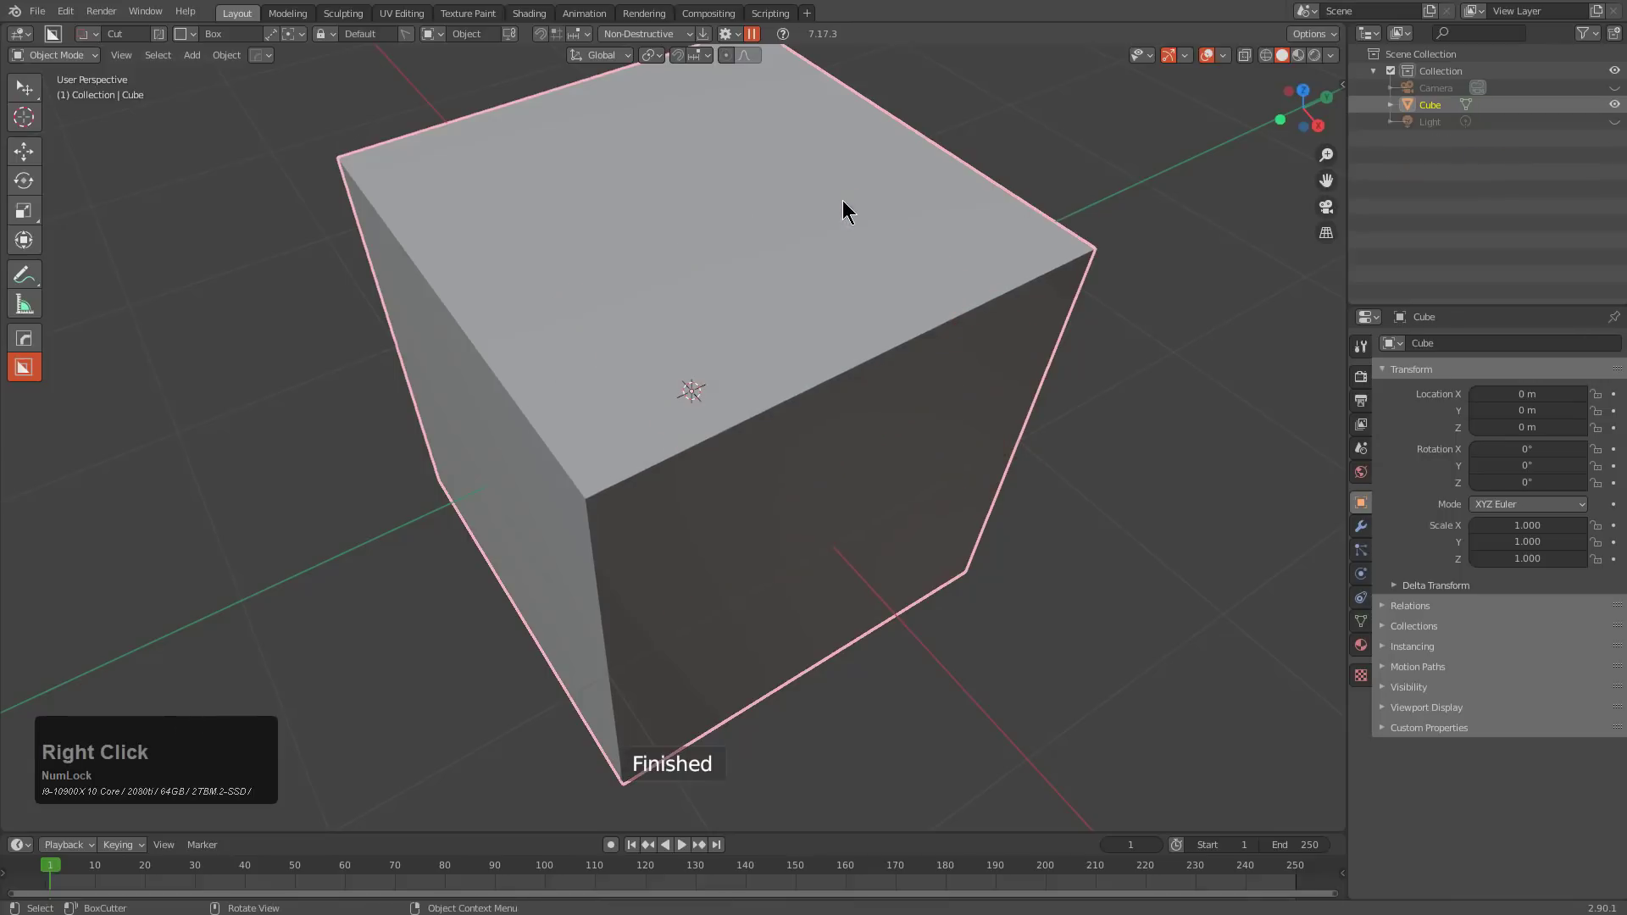
Try solidifying a box cut about 0.34 deep in the cube's top edge and discard it
left_click_drag(627, 218, 439, 481)
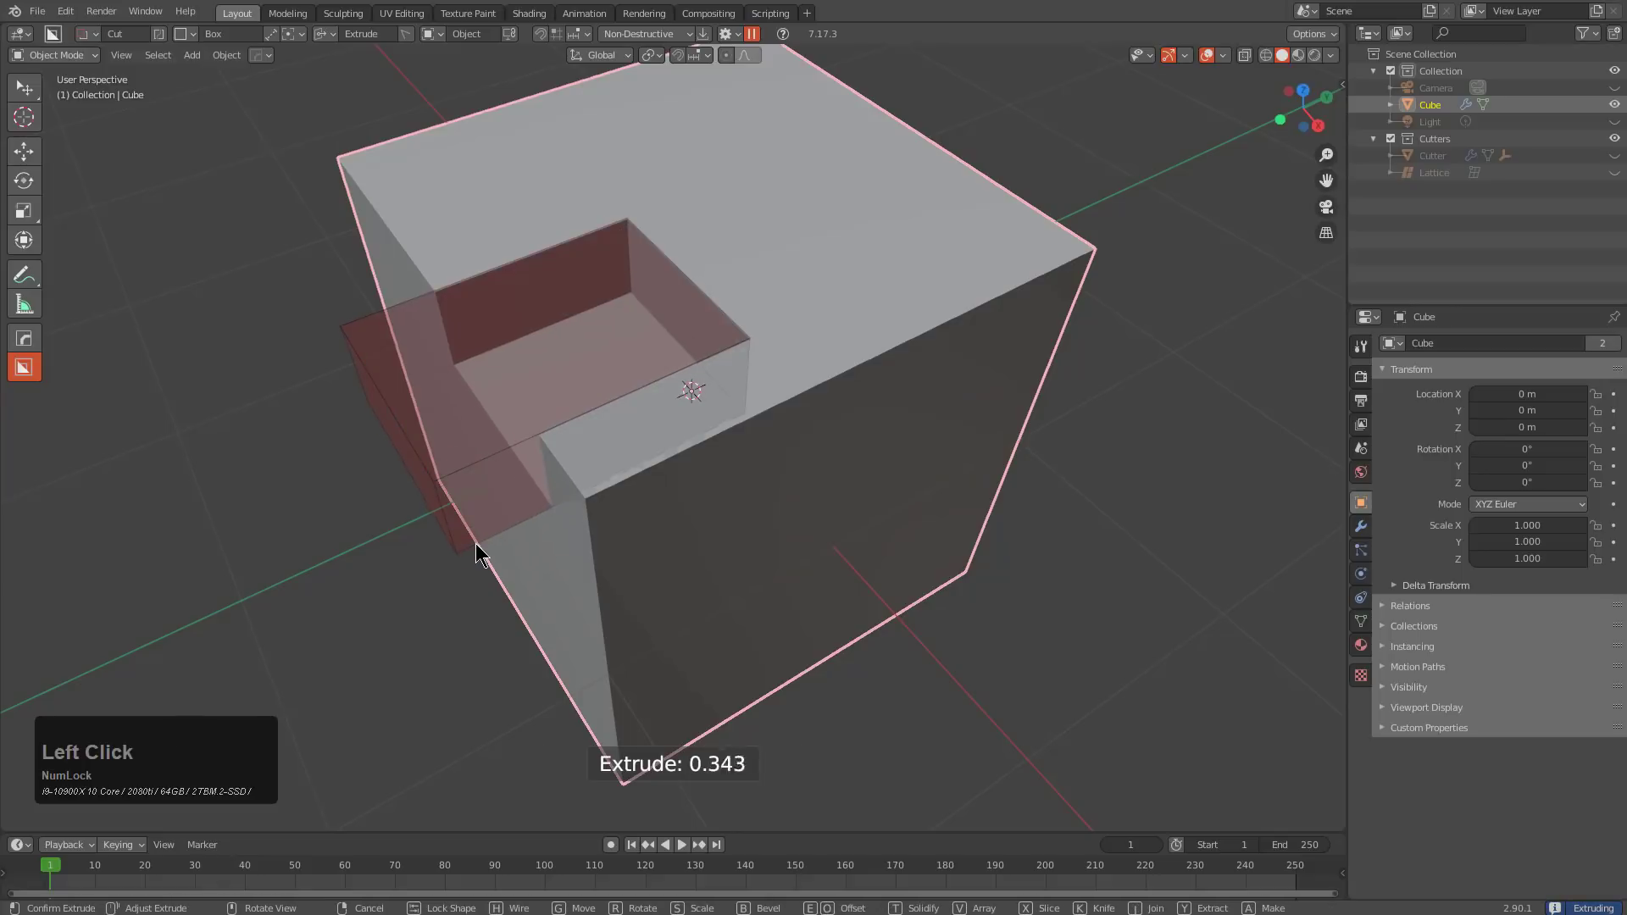
key("t")
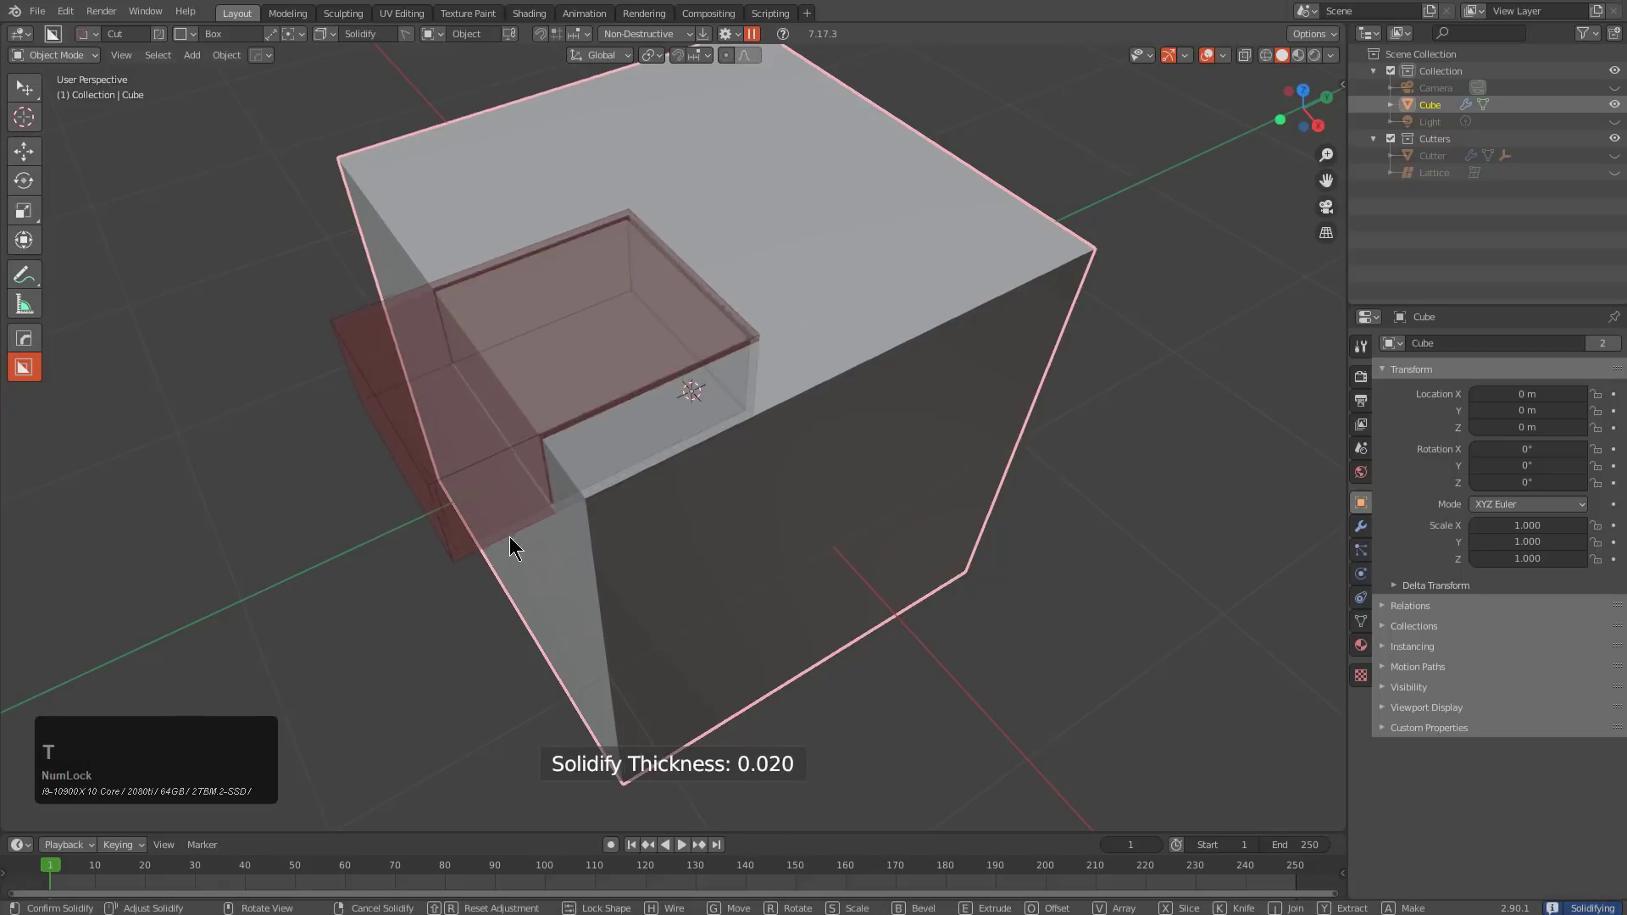
right_click(485, 525)
right_click(593, 199)
Cut a tapered box about 0.33 deep into the edge of the cube's top face
mouse_move(601, 205)
left_mouse_down()
mouse_move(497, 333)
mouse_move(480, 456)
left_mouse_up()
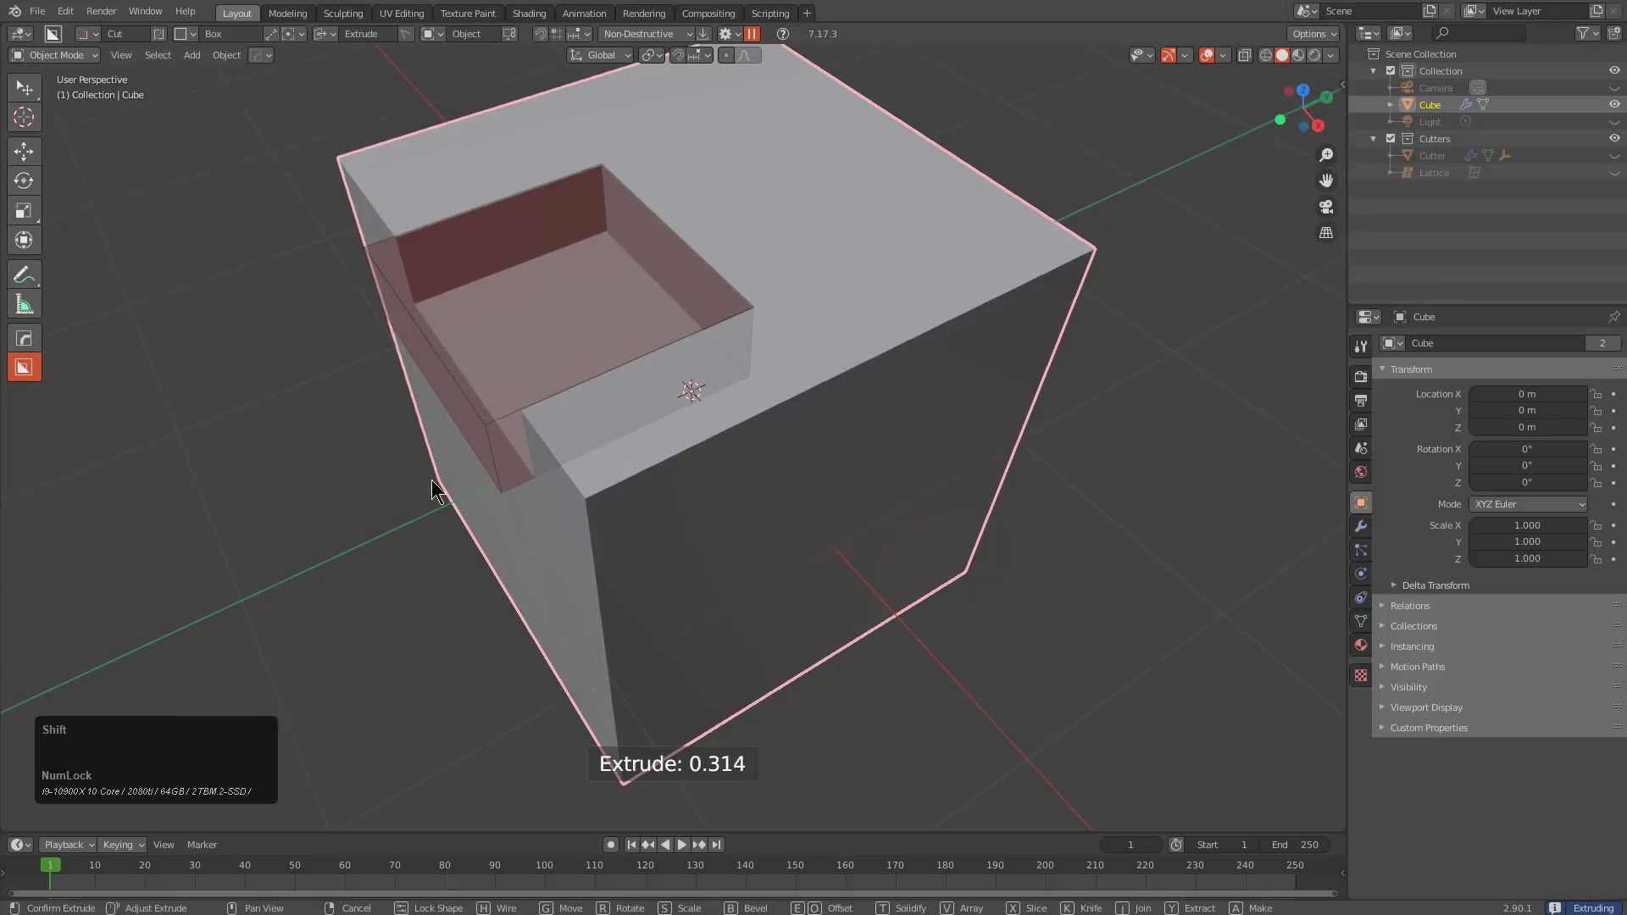
key("shift+t")
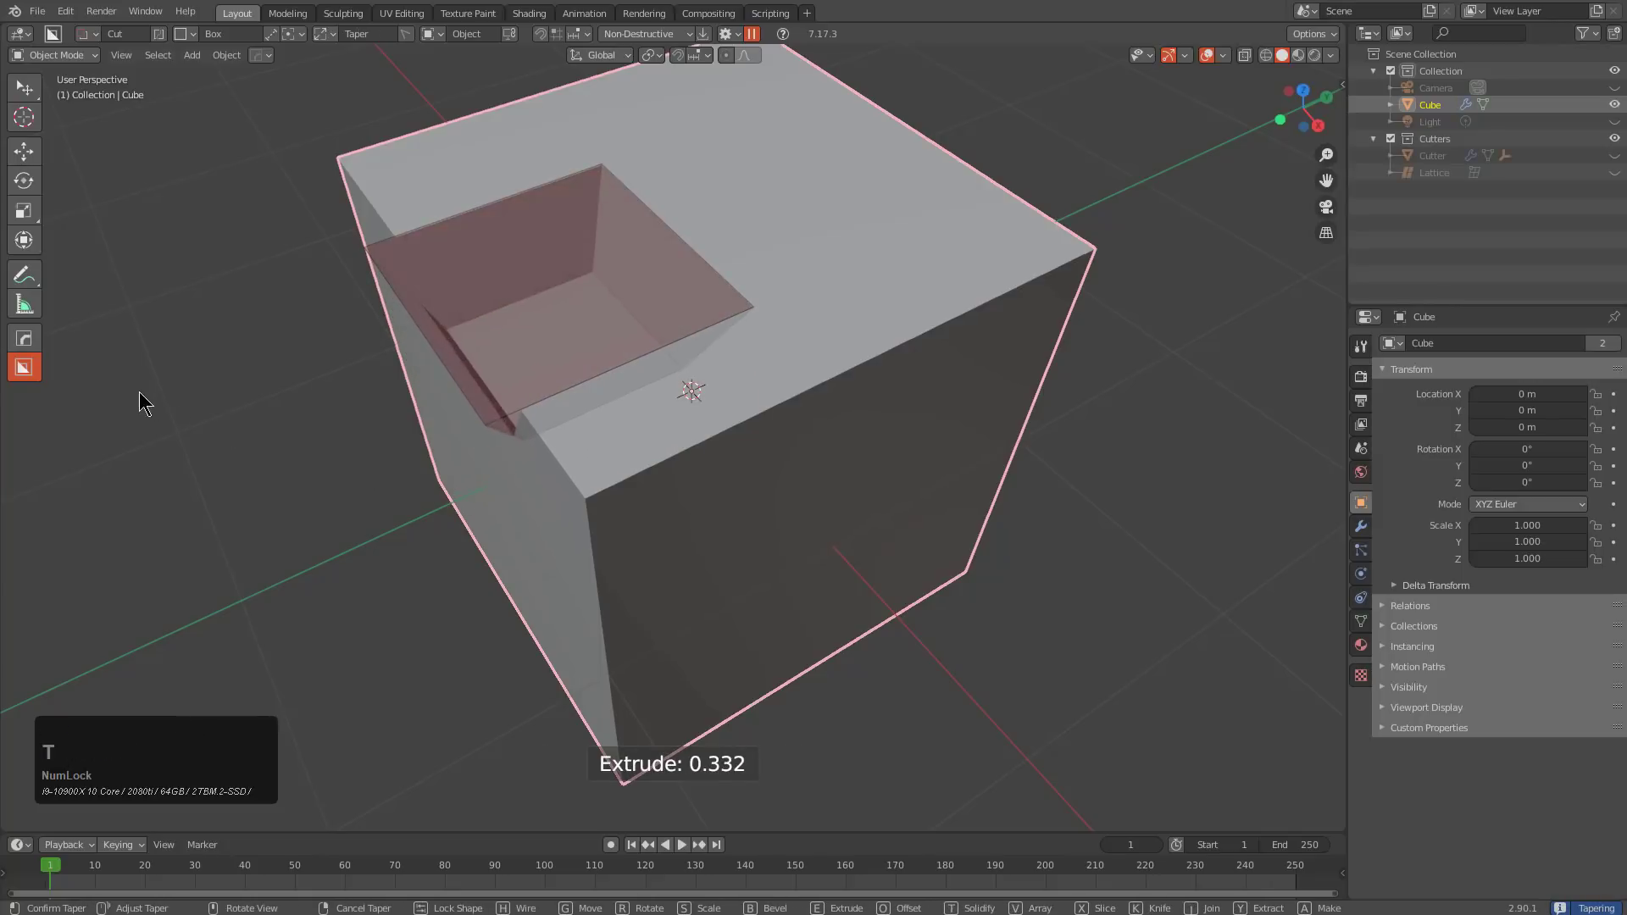
left_click(537, 305)
left_click(469, 233)
Draw a long box cut about 0.21 deep beside the first recess, taper it inward and lock its shape
mouse_move(653, 227)
middle_mouse_down()
mouse_move(805, 291)
mouse_move(751, 180)
middle_mouse_up()
mouse_move(750, 179)
left_mouse_down()
mouse_move(715, 409)
mouse_move(752, 461)
left_mouse_up()
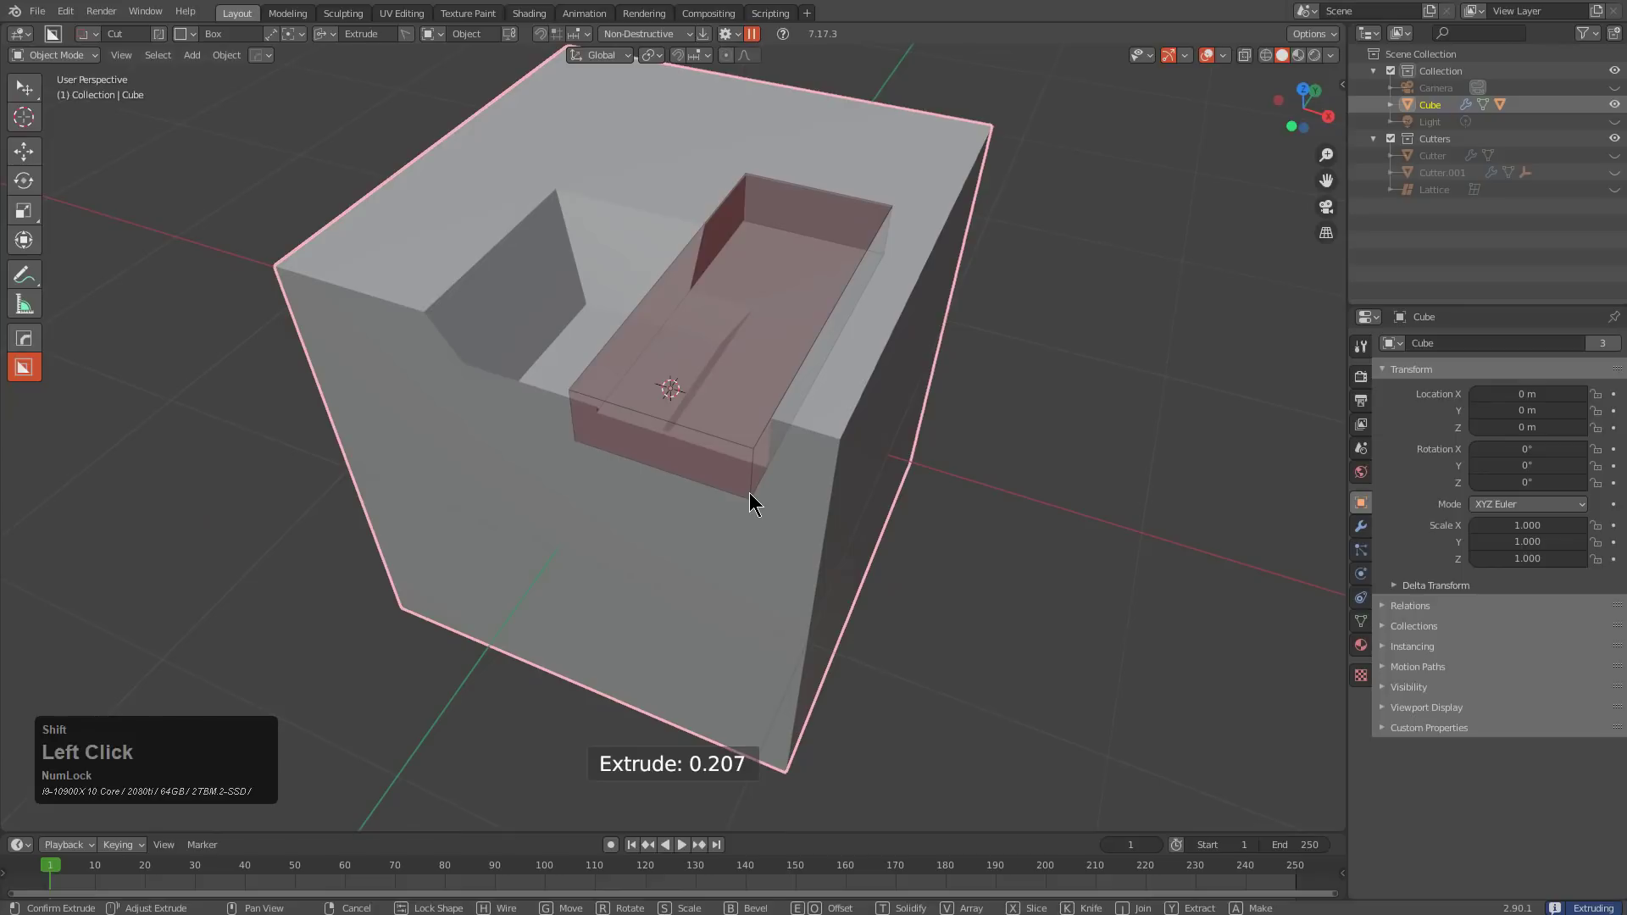
key("t")
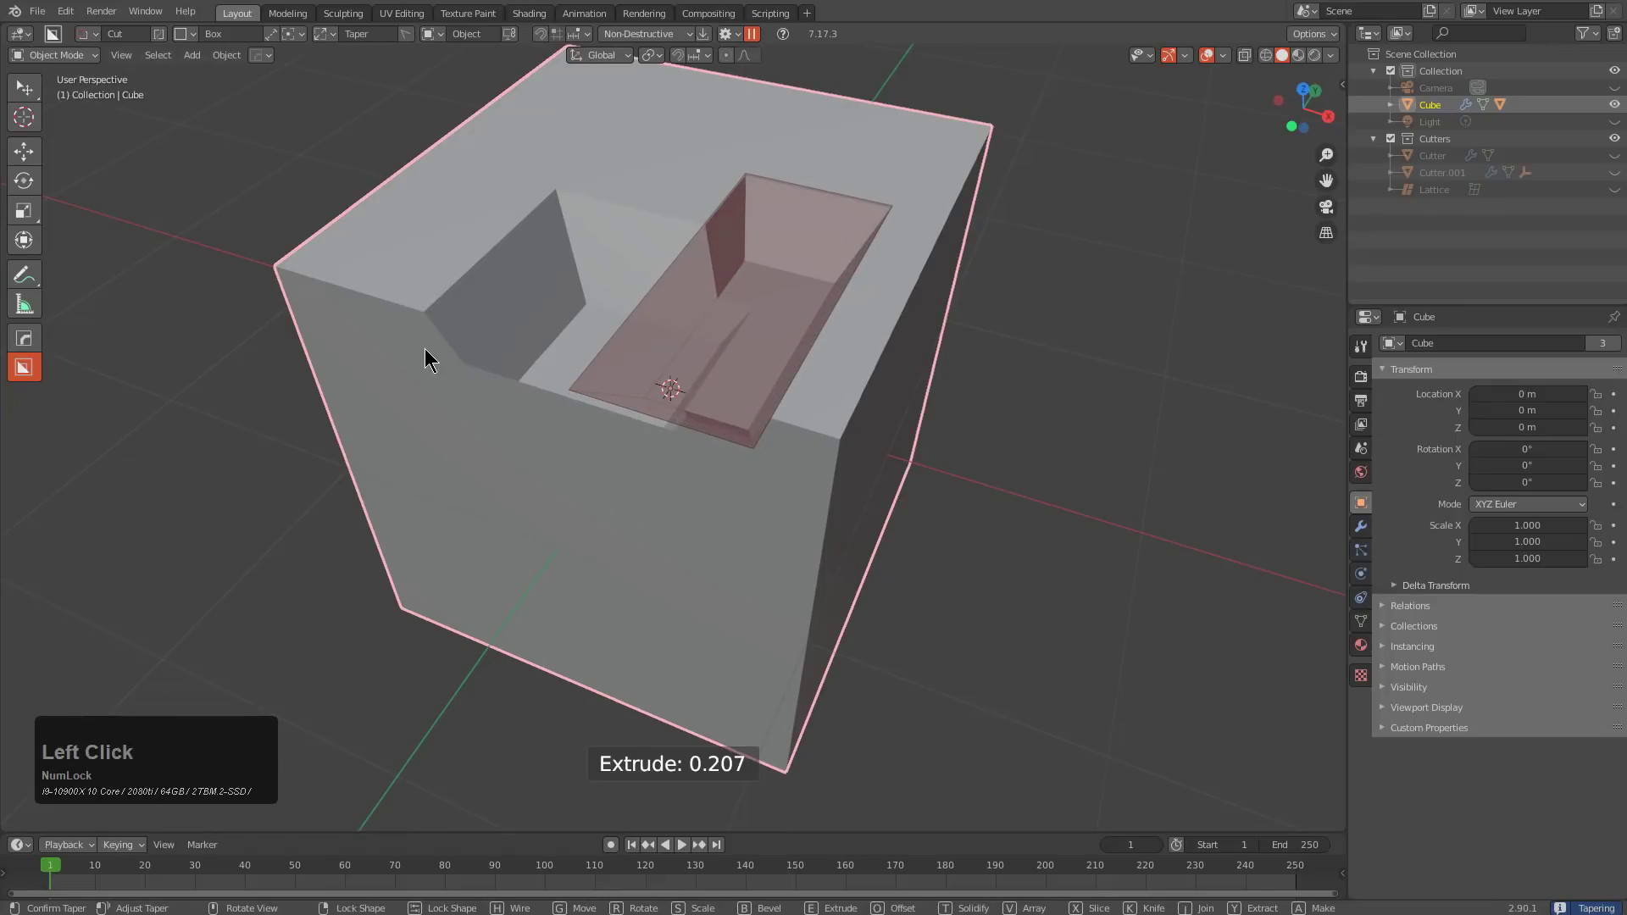
left_click(425, 347)
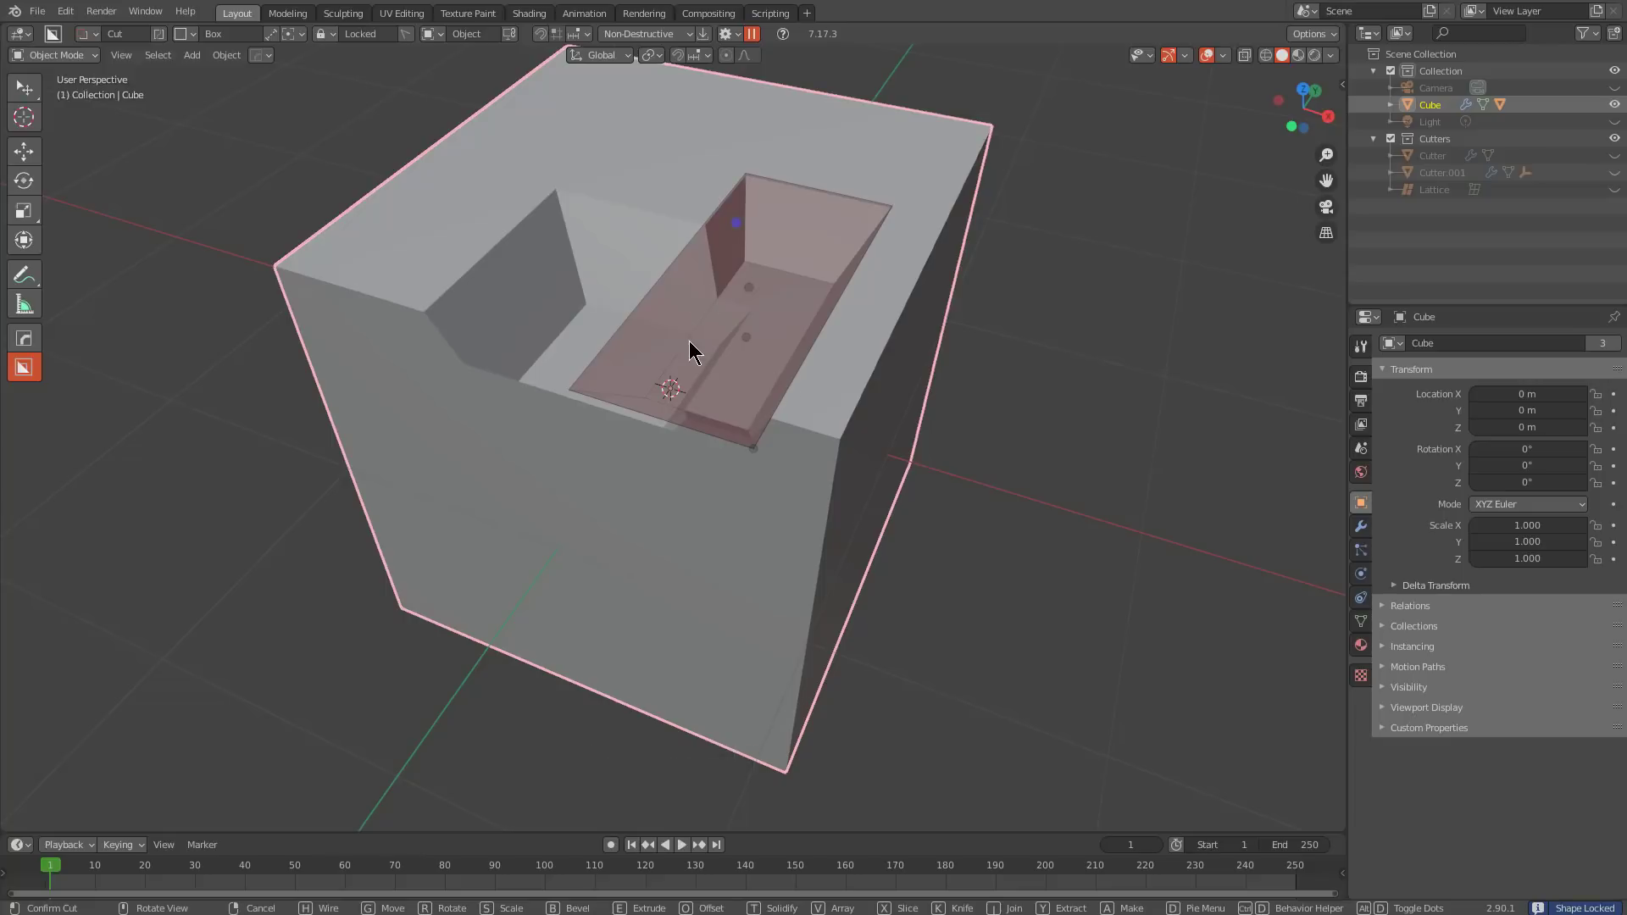
Enable Persistent Taper in the BoxCutter behavior settings and apply the locked cut
left_click(735, 33)
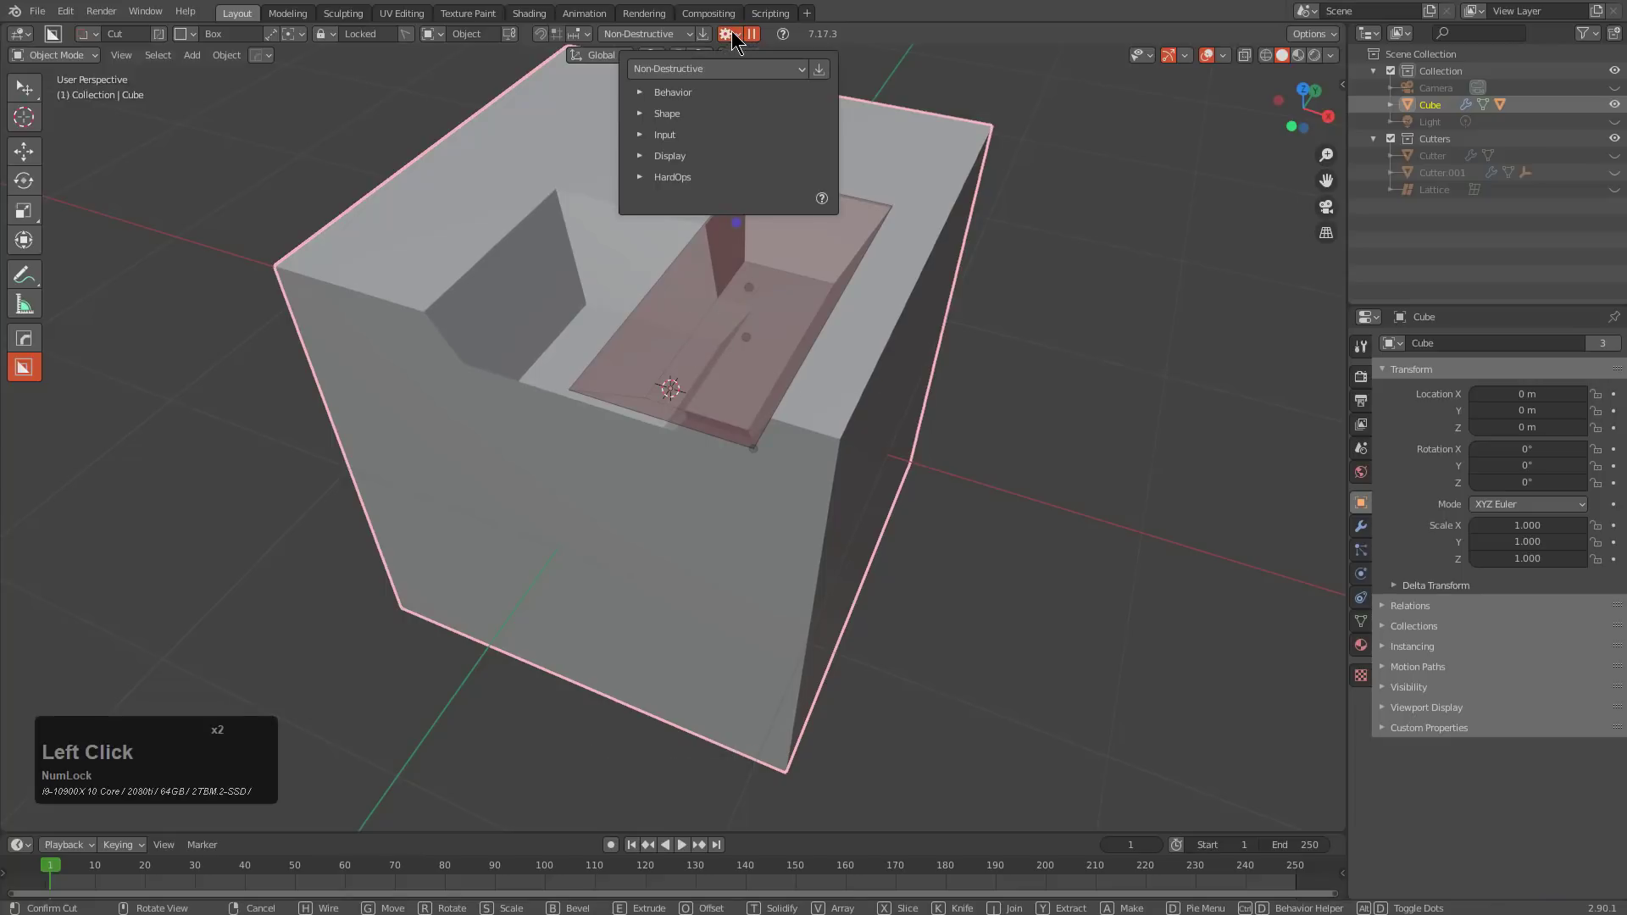
left_click(649, 93)
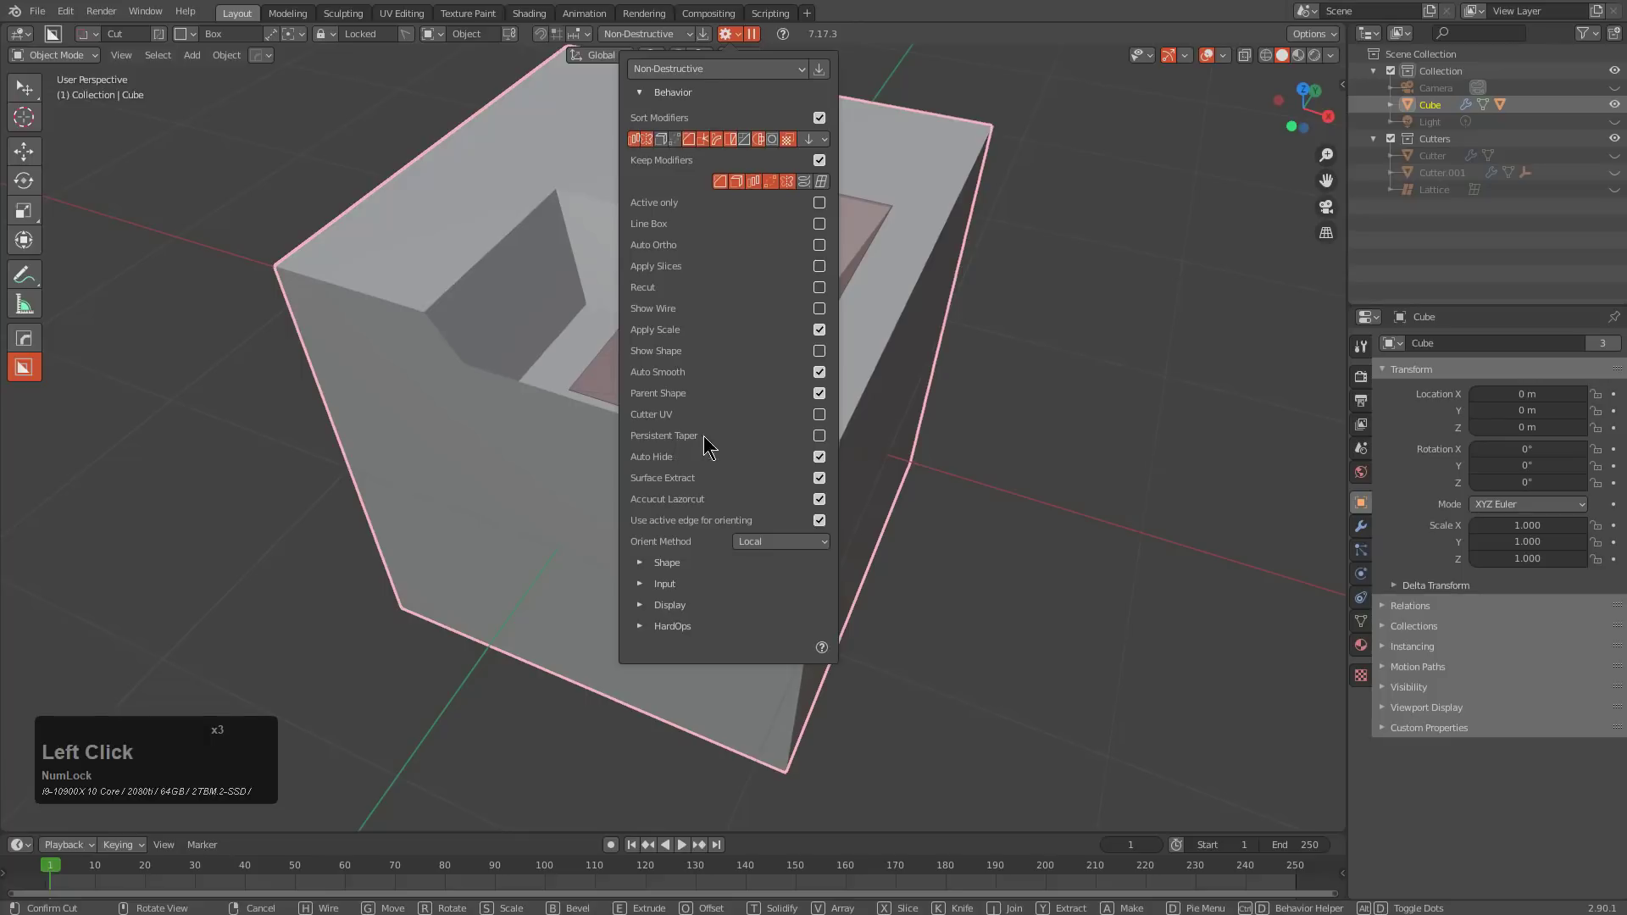
left_click(819, 436)
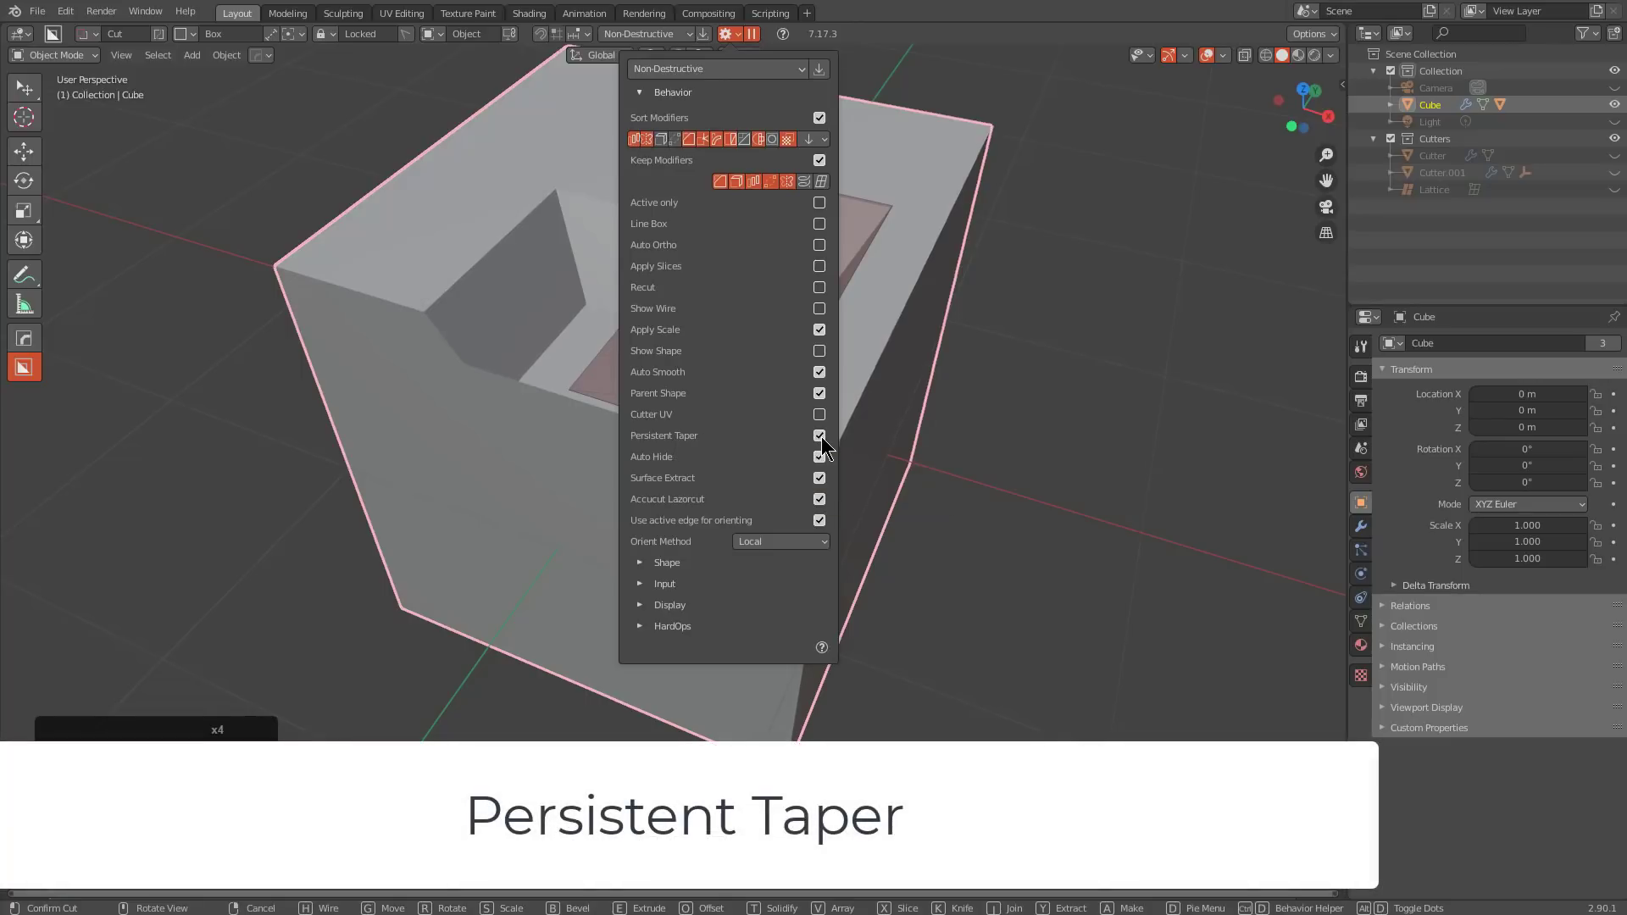
left_click(642, 307)
Cut three more persistently tapered boxes across the top face, about 0.16, 0.10 and 0.21 deep
mouse_move(692, 82)
left_mouse_down()
mouse_move(681, 186)
mouse_move(730, 318)
left_mouse_up()
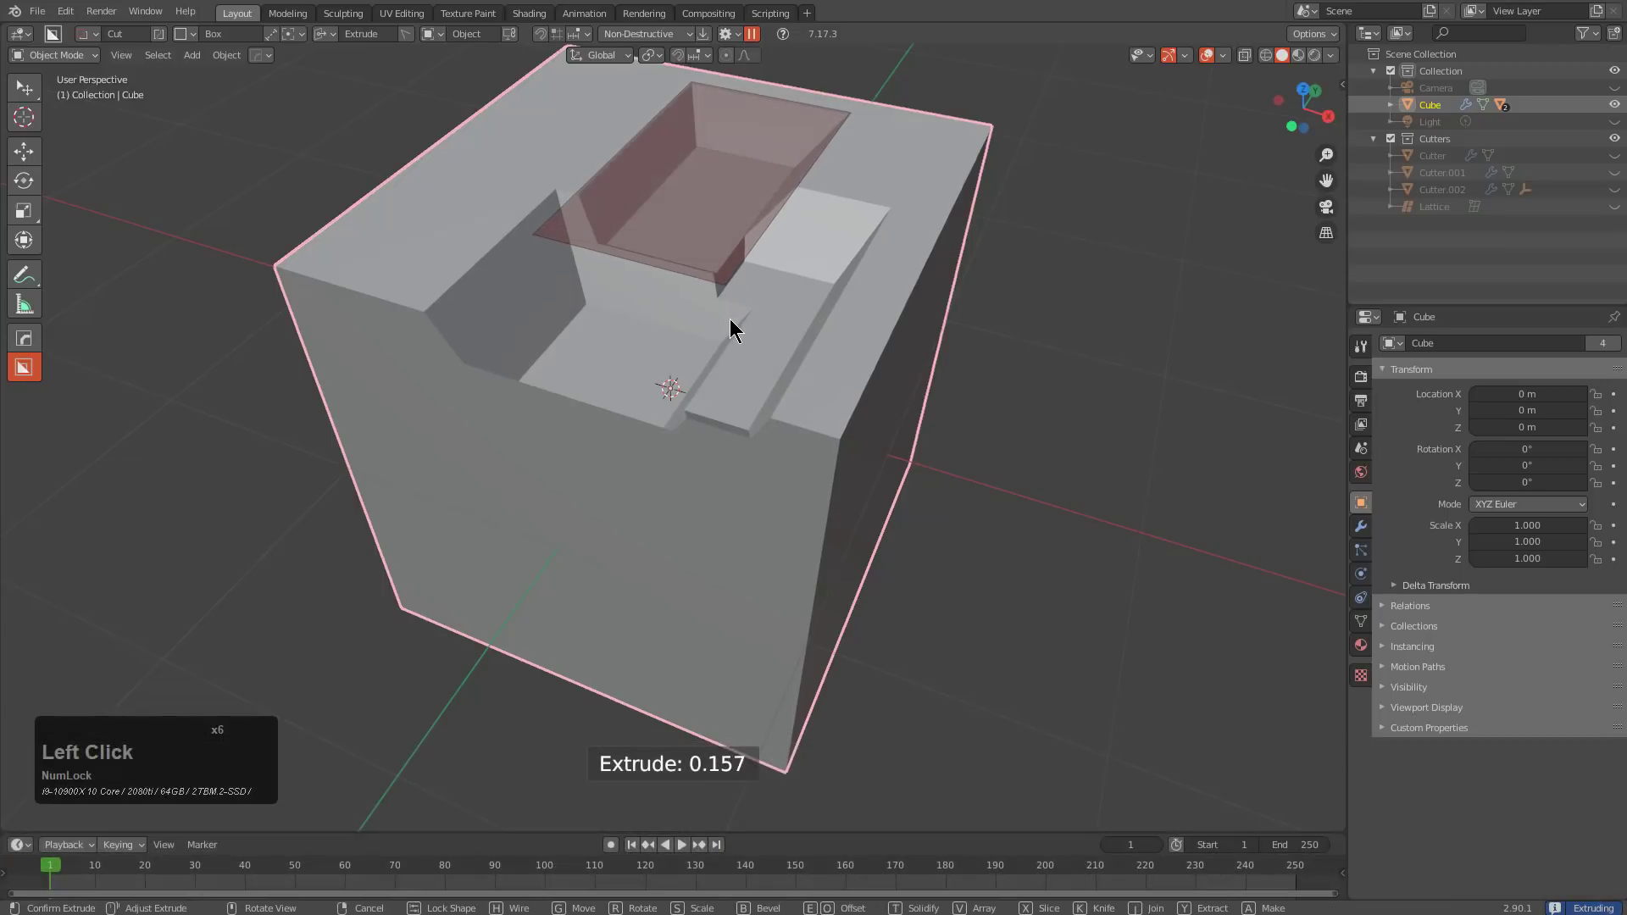
left_click(729, 319)
left_click_drag(526, 131, 581, 279)
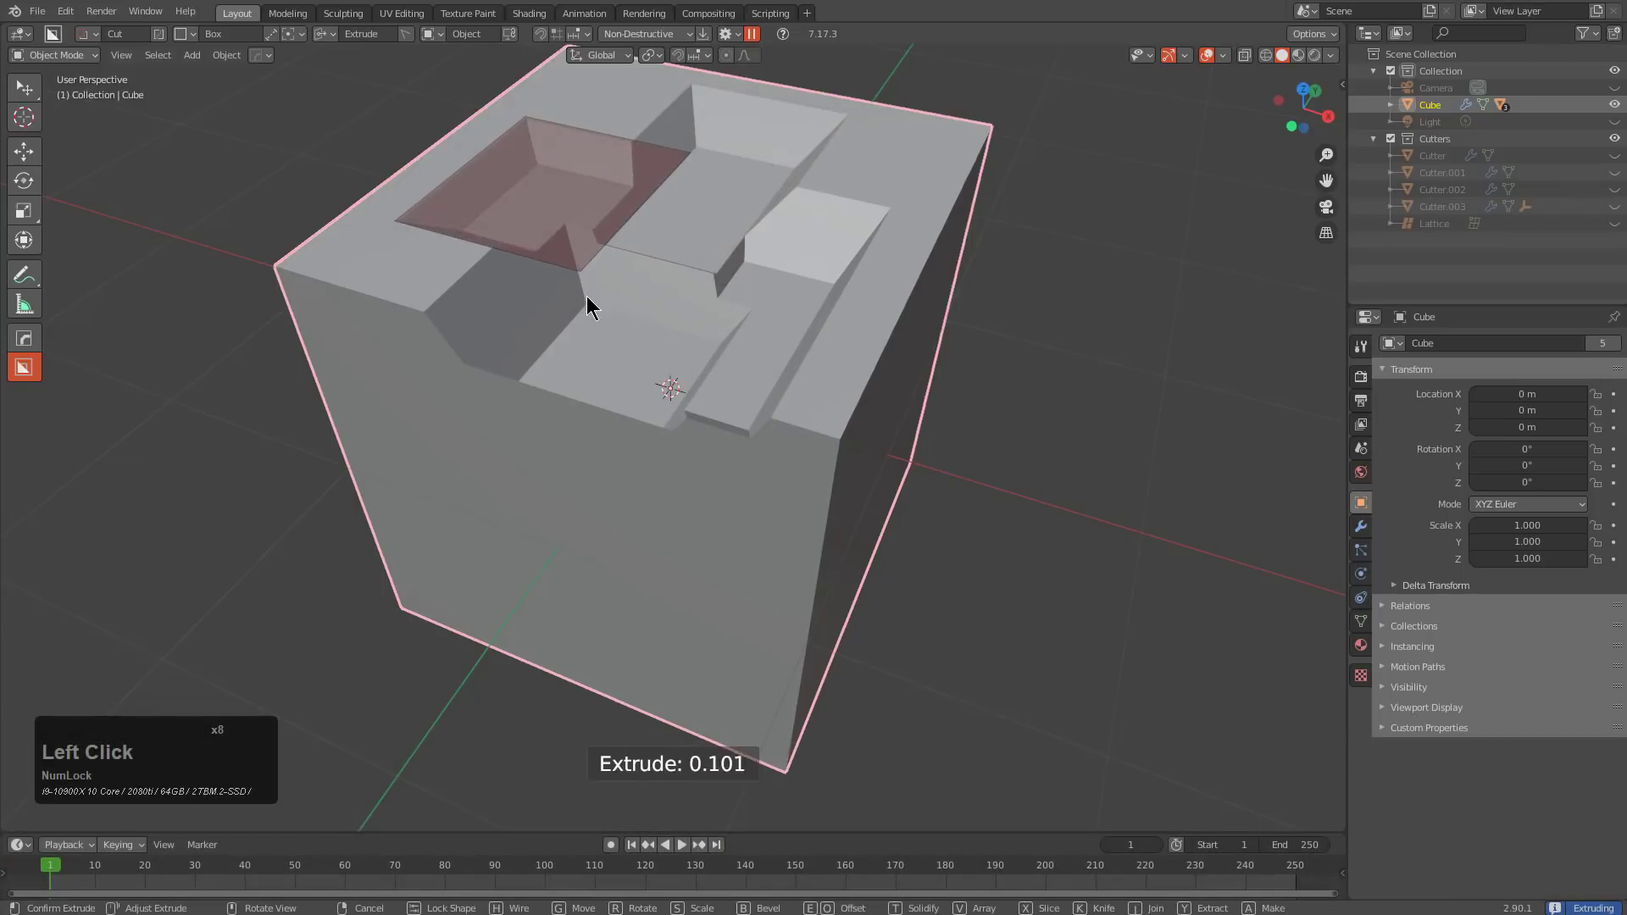
left_click(588, 298)
mouse_move(401, 237)
left_mouse_down()
mouse_move(442, 333)
mouse_move(451, 453)
left_mouse_up()
left_click(451, 452)
Set Bevel as the starting shape operation and cut a tapered box about 0.28 deep across the free top corner
mouse_move(451, 452)
middle_mouse_down()
mouse_move(725, 463)
mouse_move(824, 435)
middle_mouse_up()
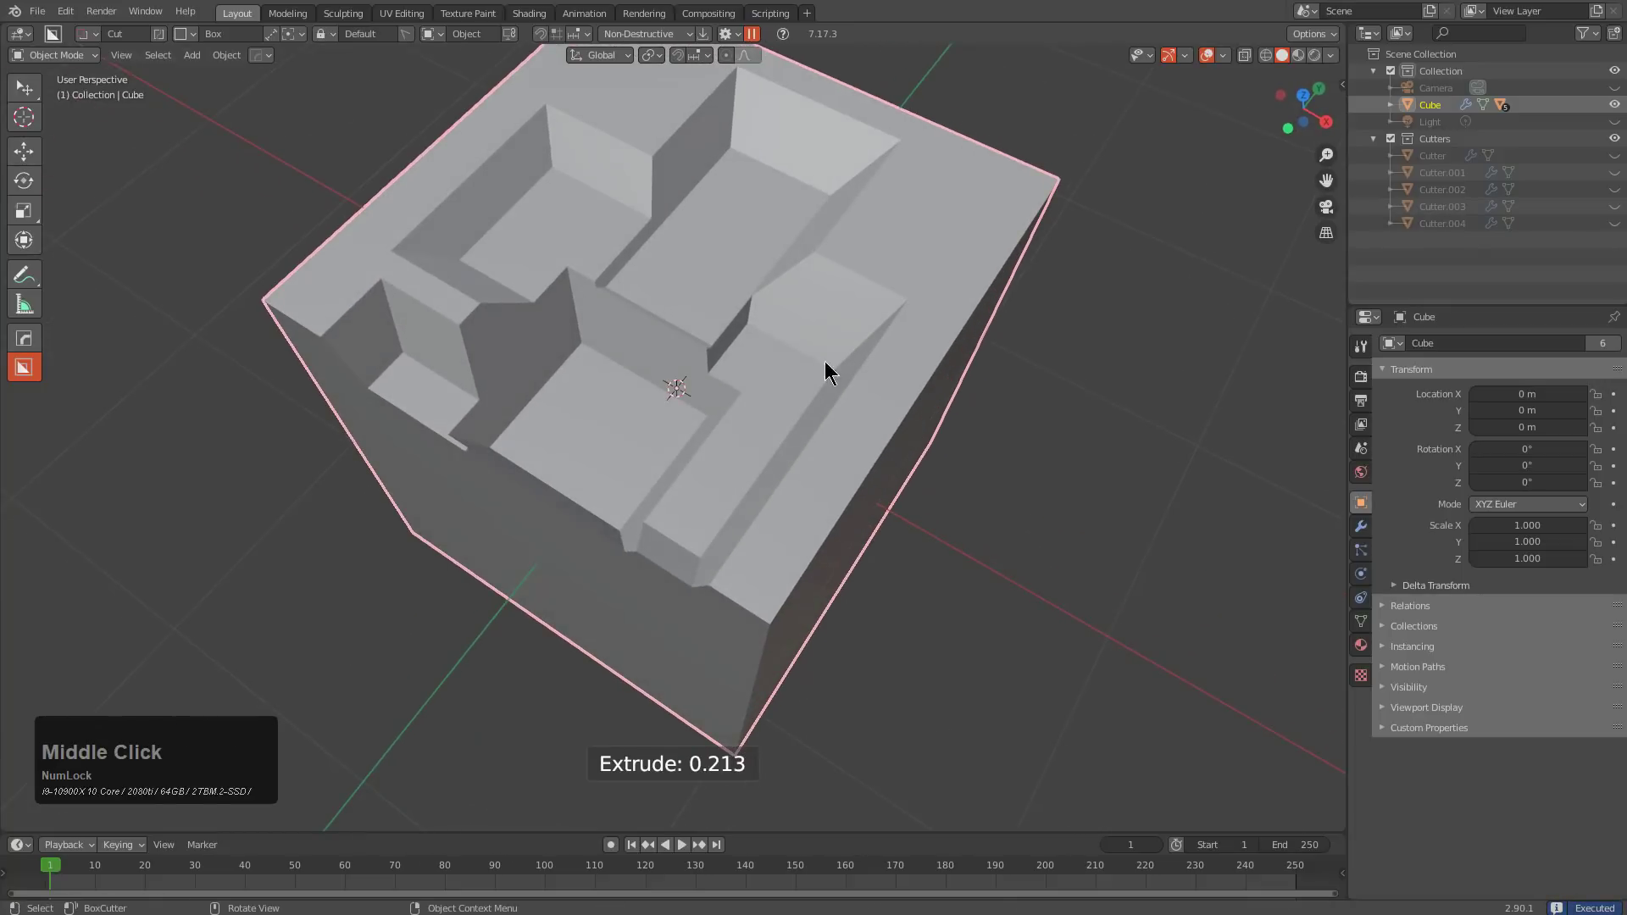
left_click(320, 35)
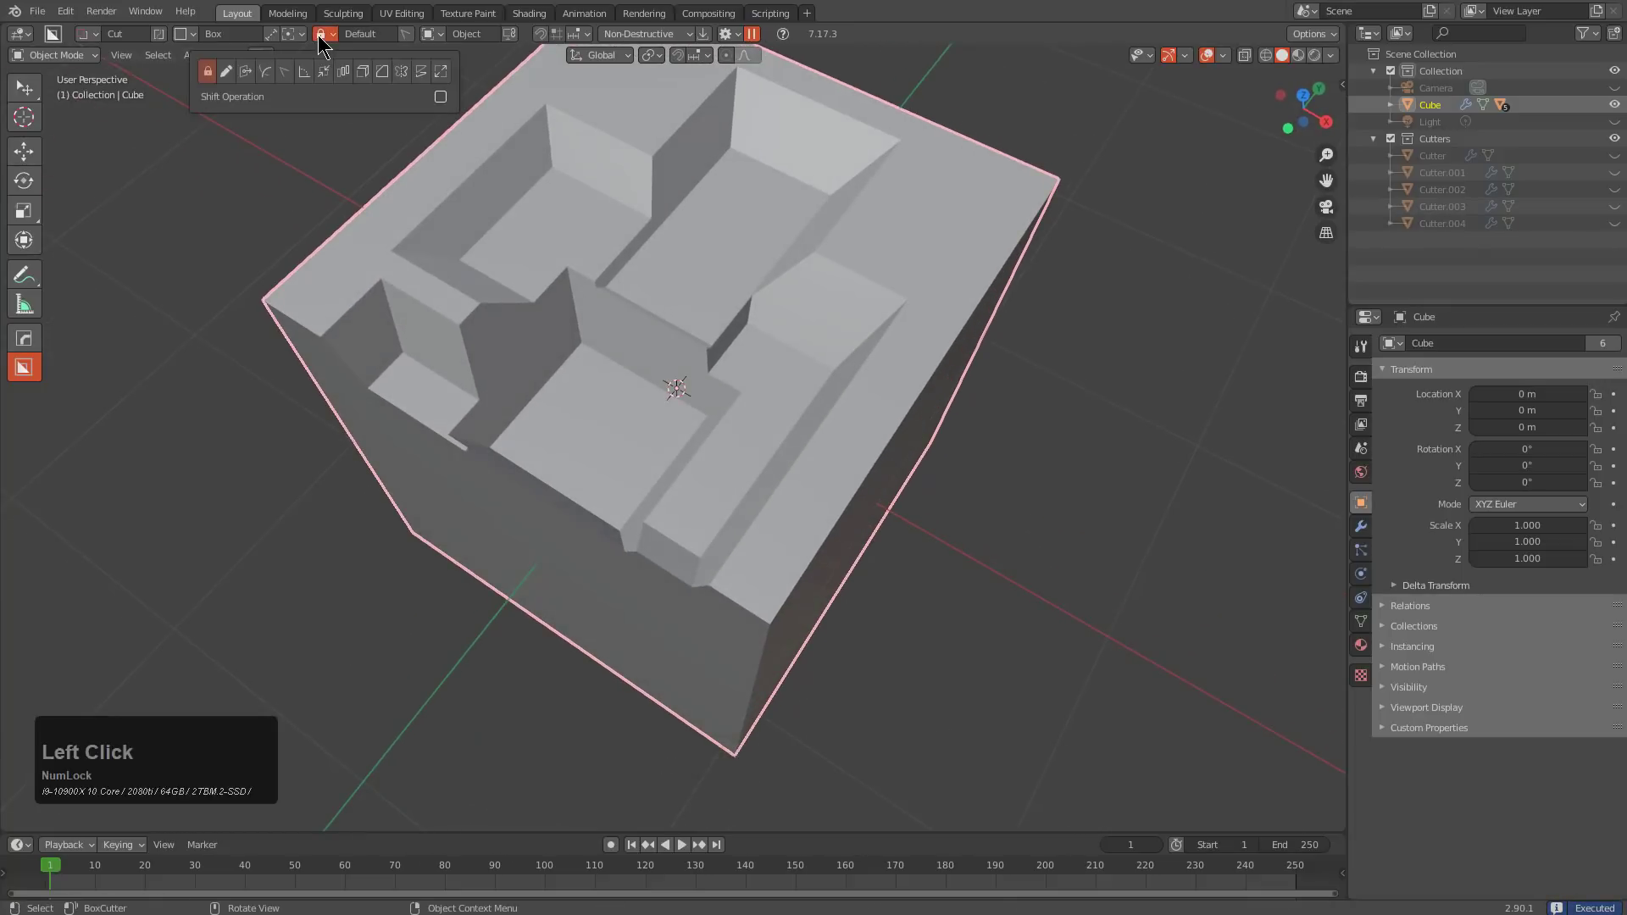
left_click(382, 73)
mouse_move(495, 138)
middle_mouse_down()
mouse_move(908, 407)
mouse_move(837, 276)
middle_mouse_up()
mouse_move(837, 276)
left_mouse_down()
mouse_move(1005, 322)
mouse_move(1217, 351)
left_mouse_up()
left_click(1202, 414)
Cut a bevelled, tapered box about 0.16 deep across the cube's front vertical edge
middle_click_drag(1031, 403, 856, 355)
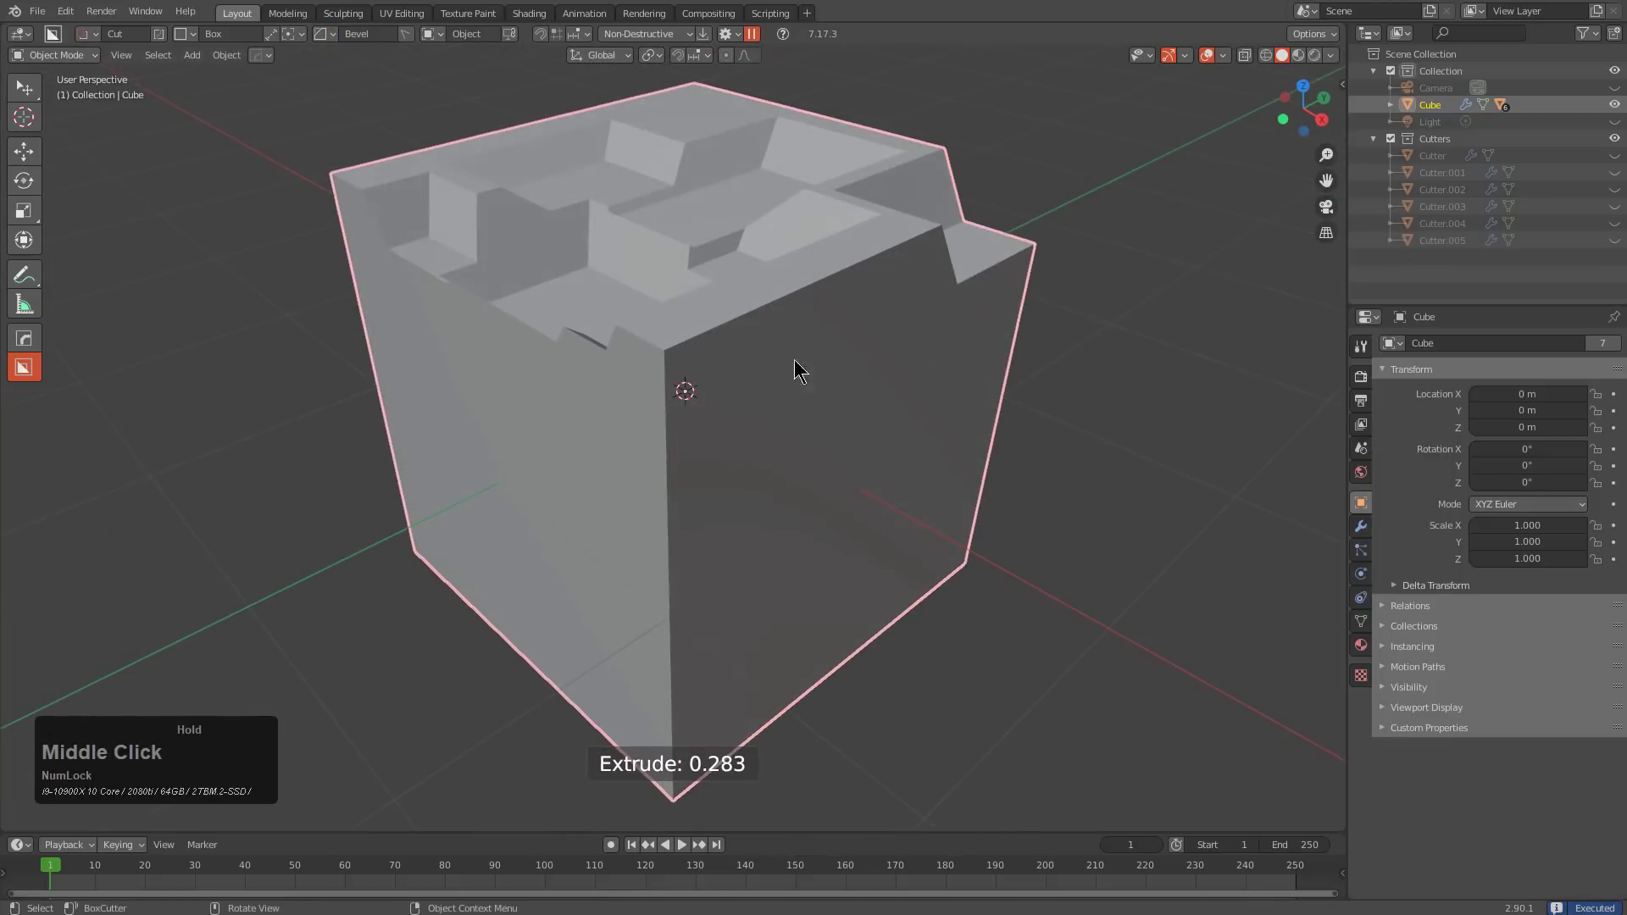
left_click_drag(740, 365, 556, 675)
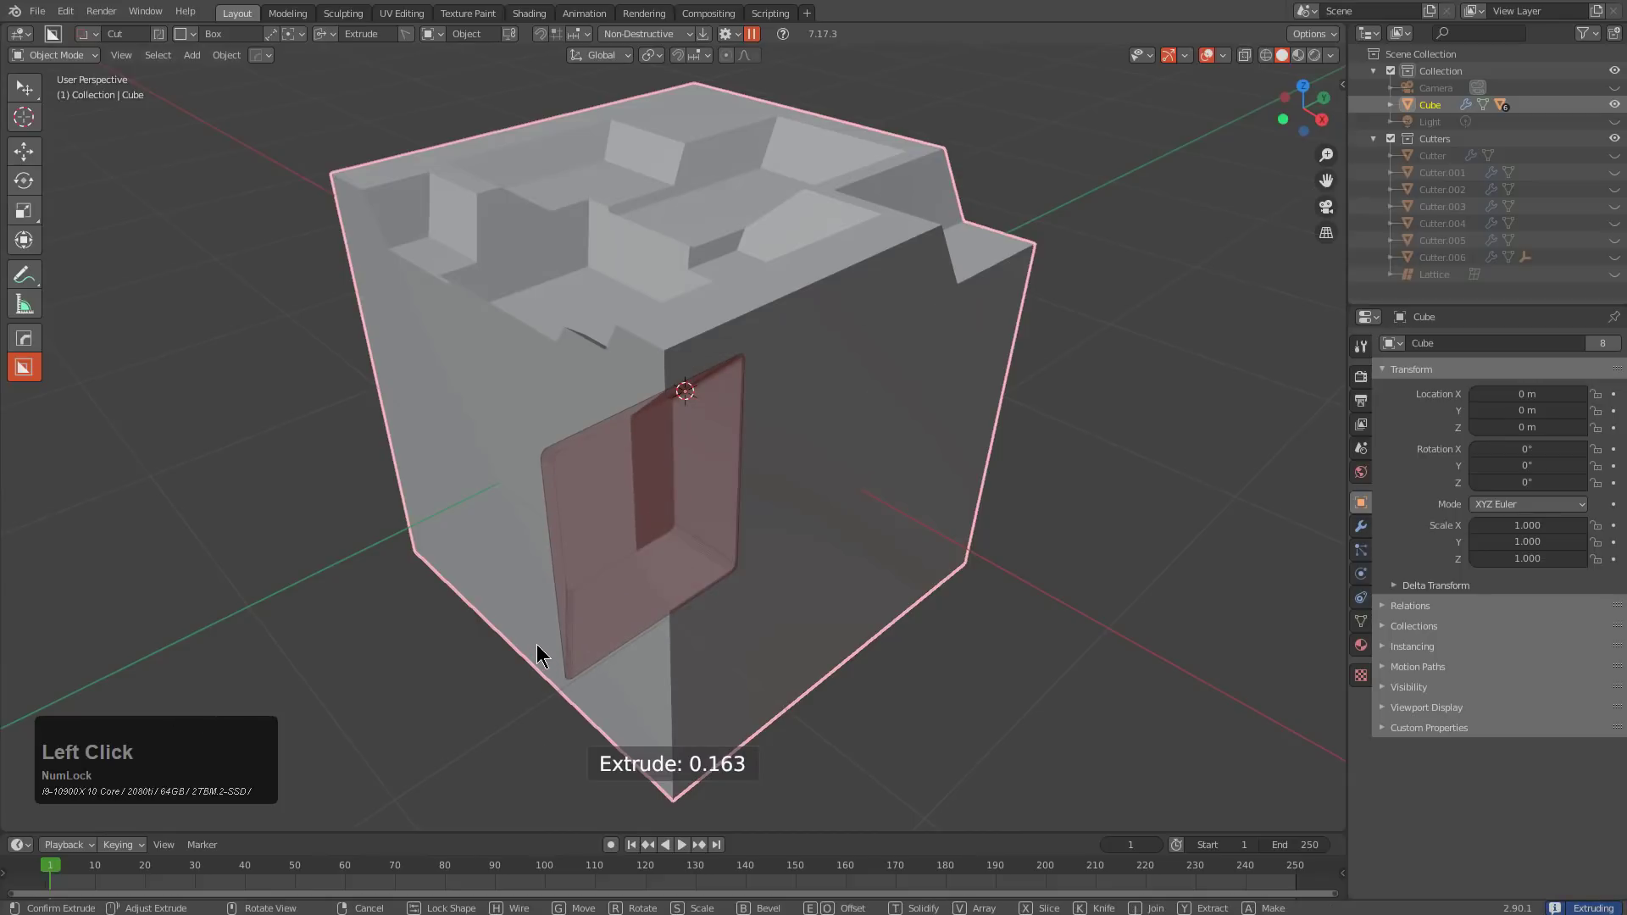
left_click(542, 653)
Switch the starting operation to Solidify and cut a large outline around the edge recess and a smaller one, about 0.38 by 0.50, beside it
left_click(324, 36)
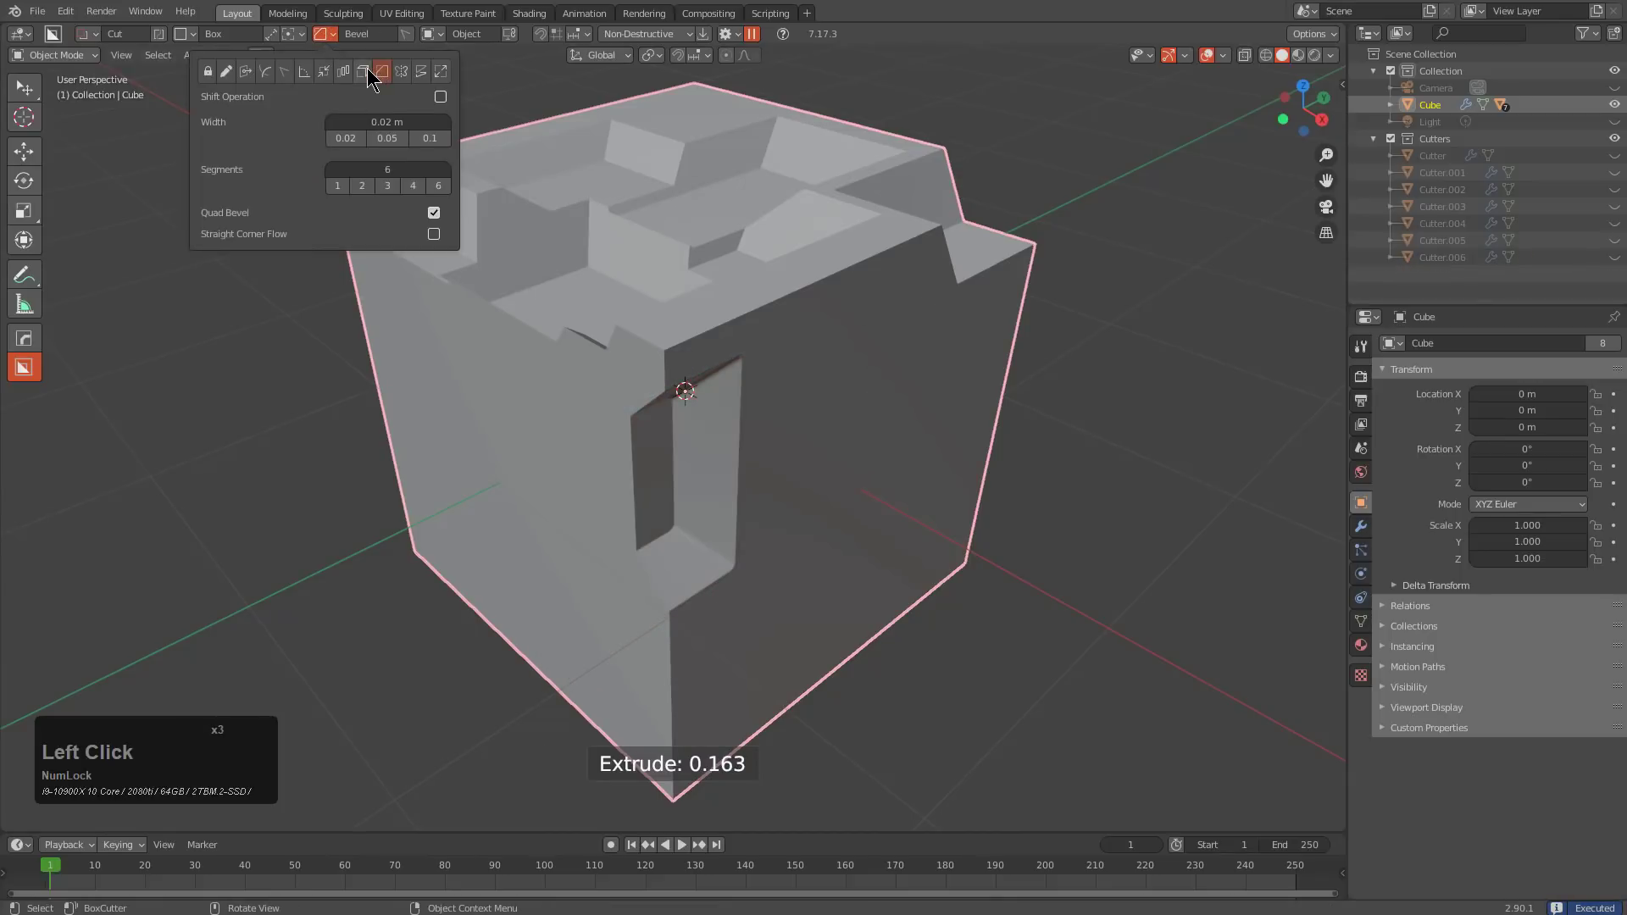
left_click(366, 72)
middle_click_drag(813, 525, 755, 302)
left_click_drag(755, 296, 571, 612)
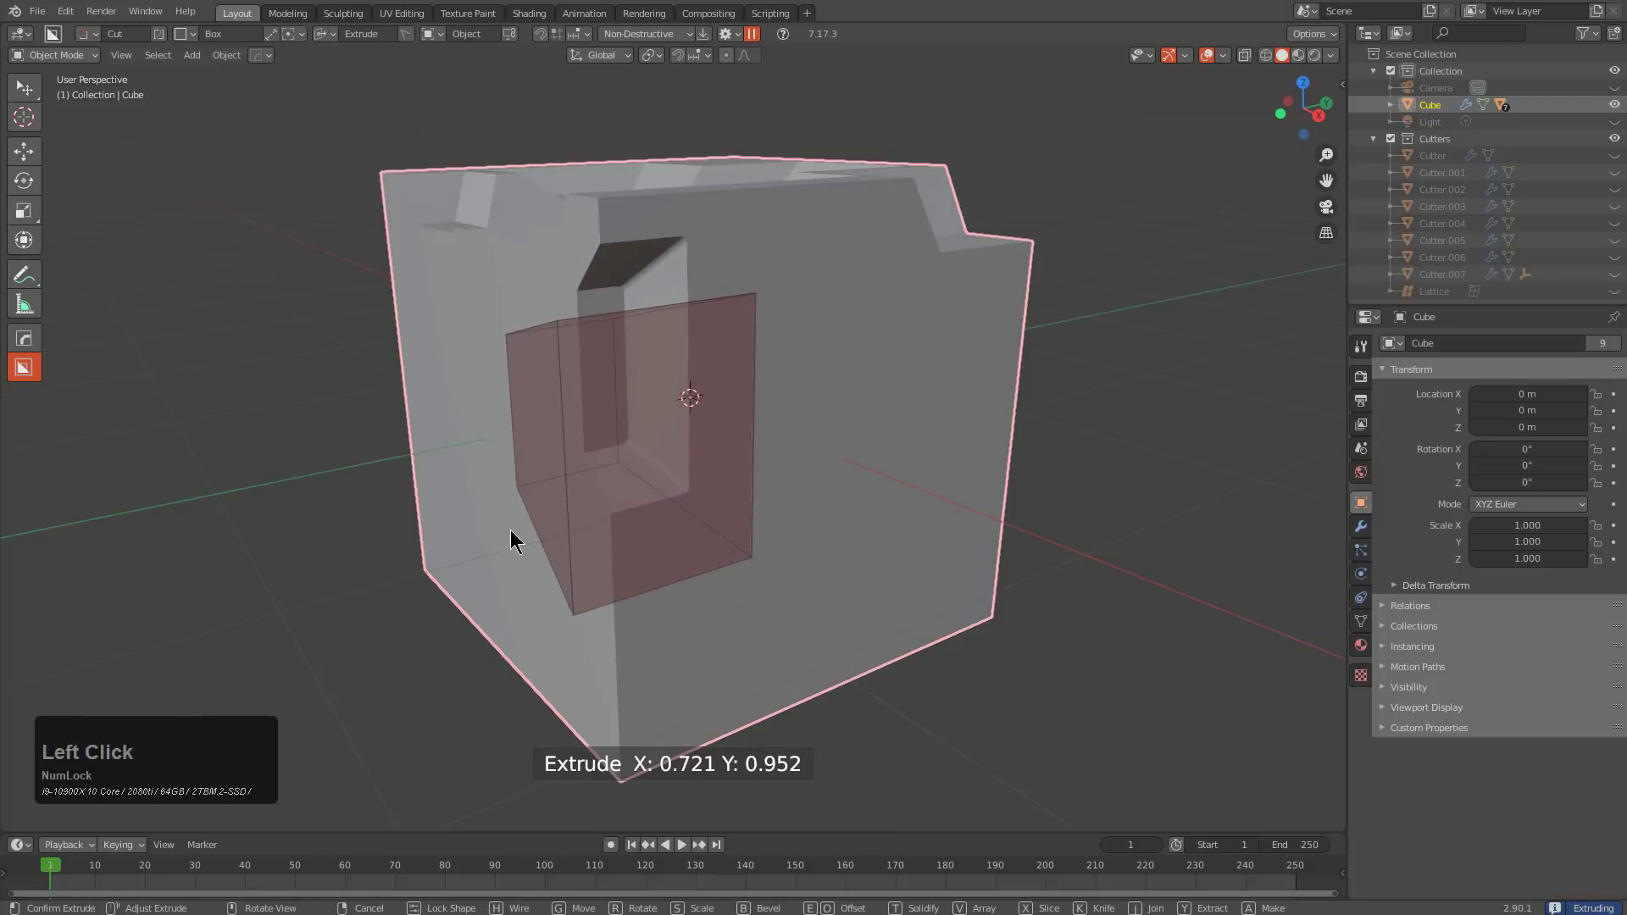
key("t")
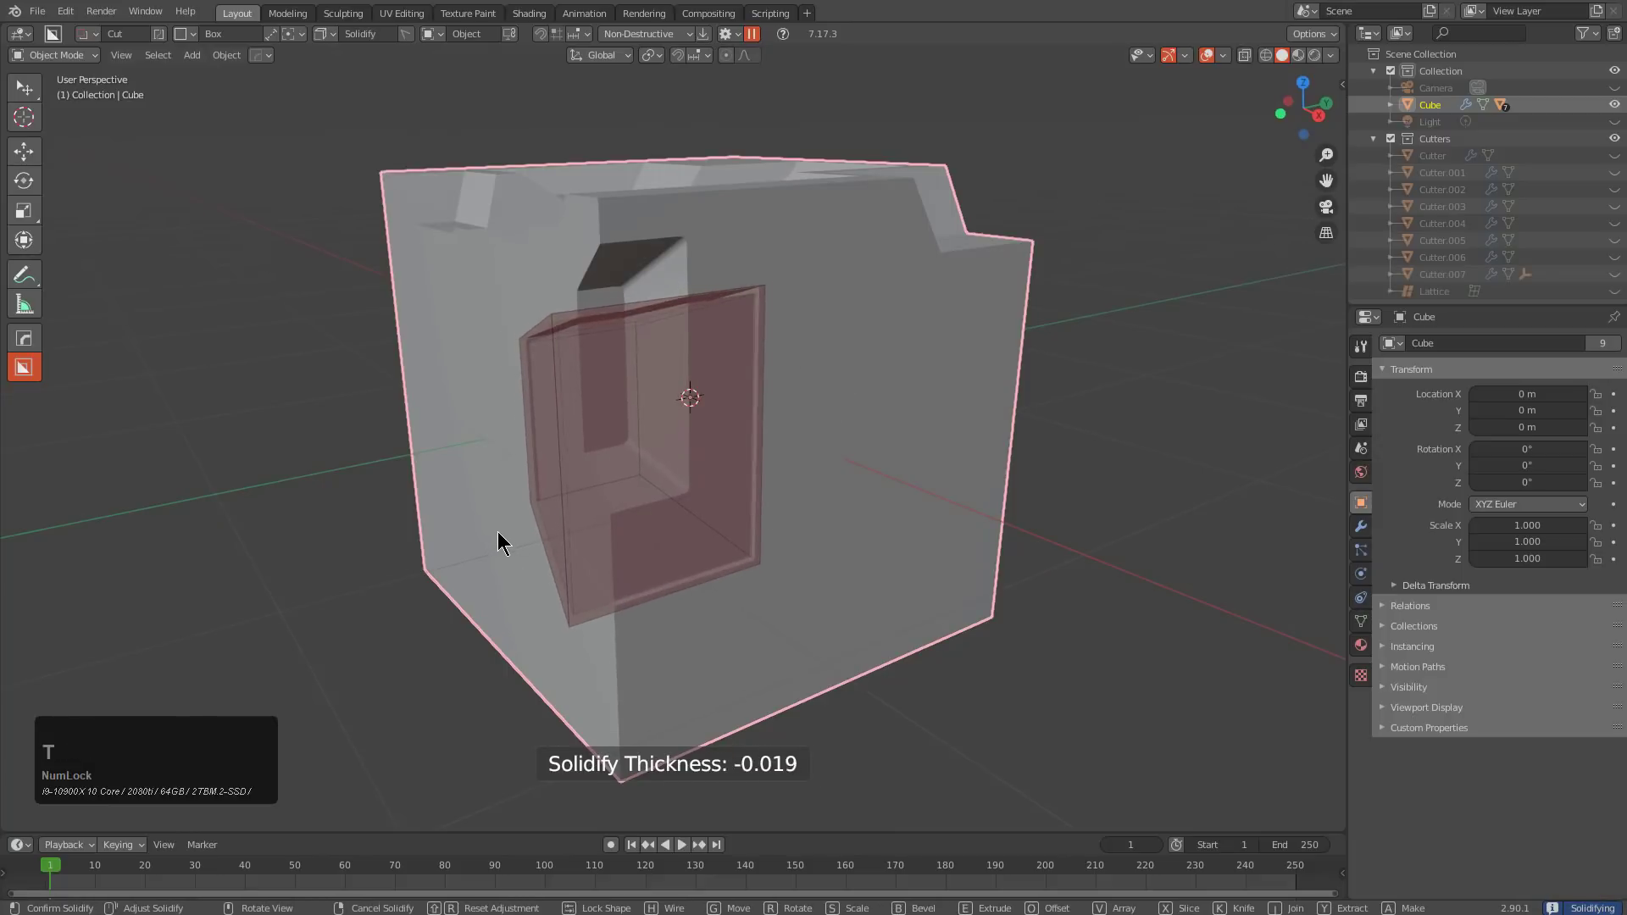
left_click(497, 532)
left_click(715, 358)
mouse_move(846, 417)
left_mouse_down()
mouse_move(755, 578)
mouse_move(831, 481)
mouse_move(788, 483)
left_mouse_up()
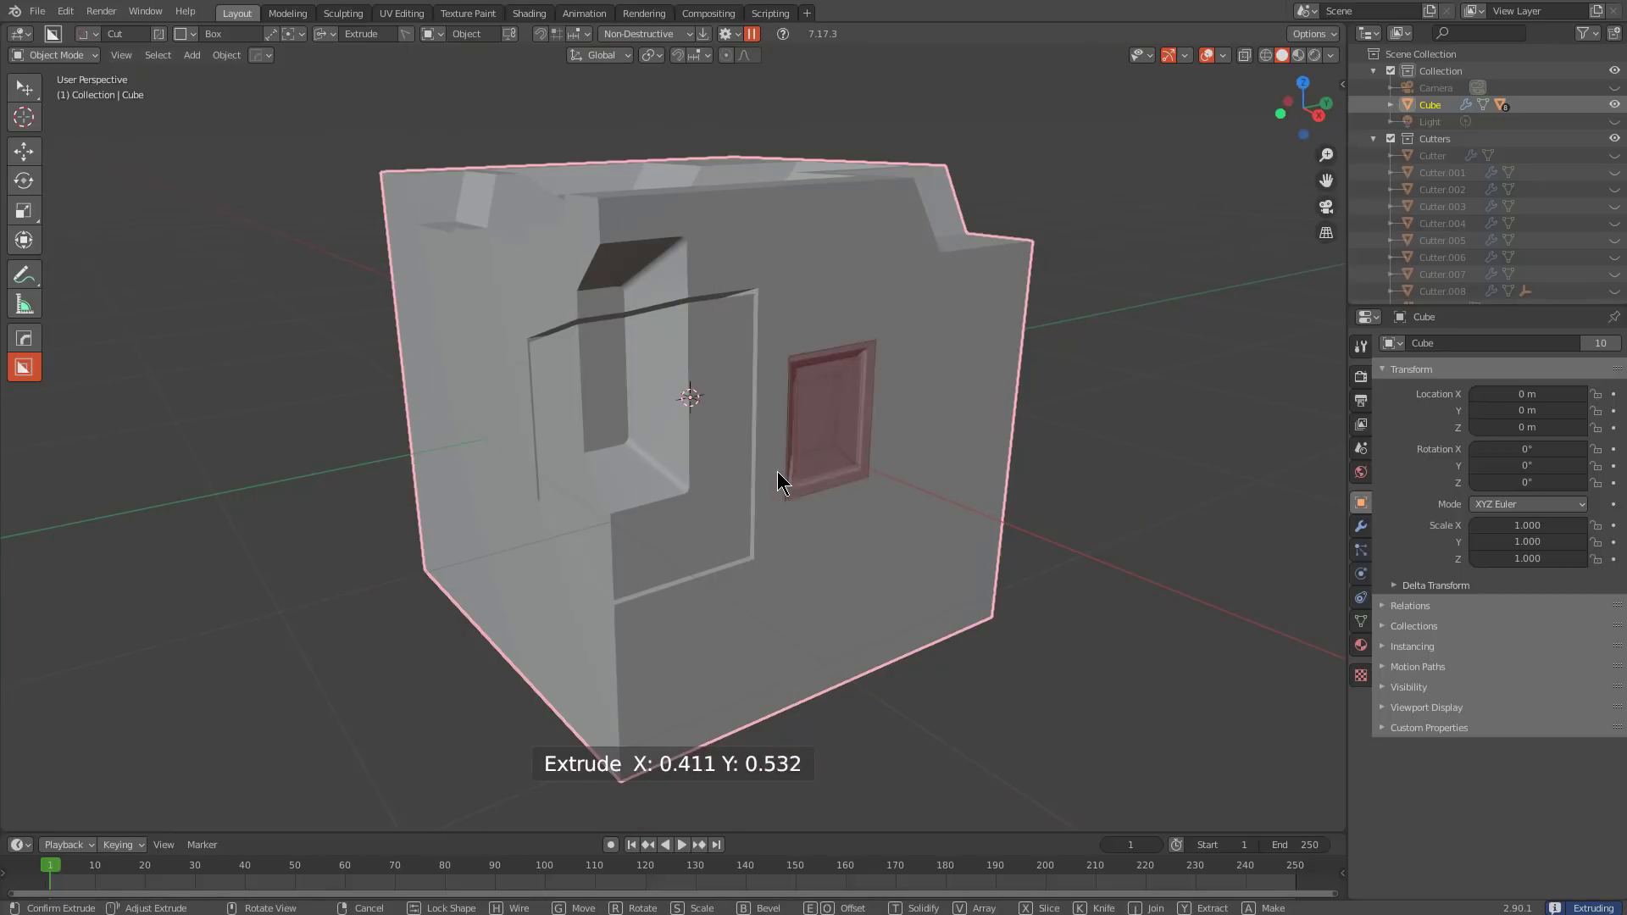
left_click(776, 461)
Switch the starting operation to Draw and cut a solidified box outline about 0.31 deep at the face's lower corner
middle_click_drag(850, 405, 867, 468)
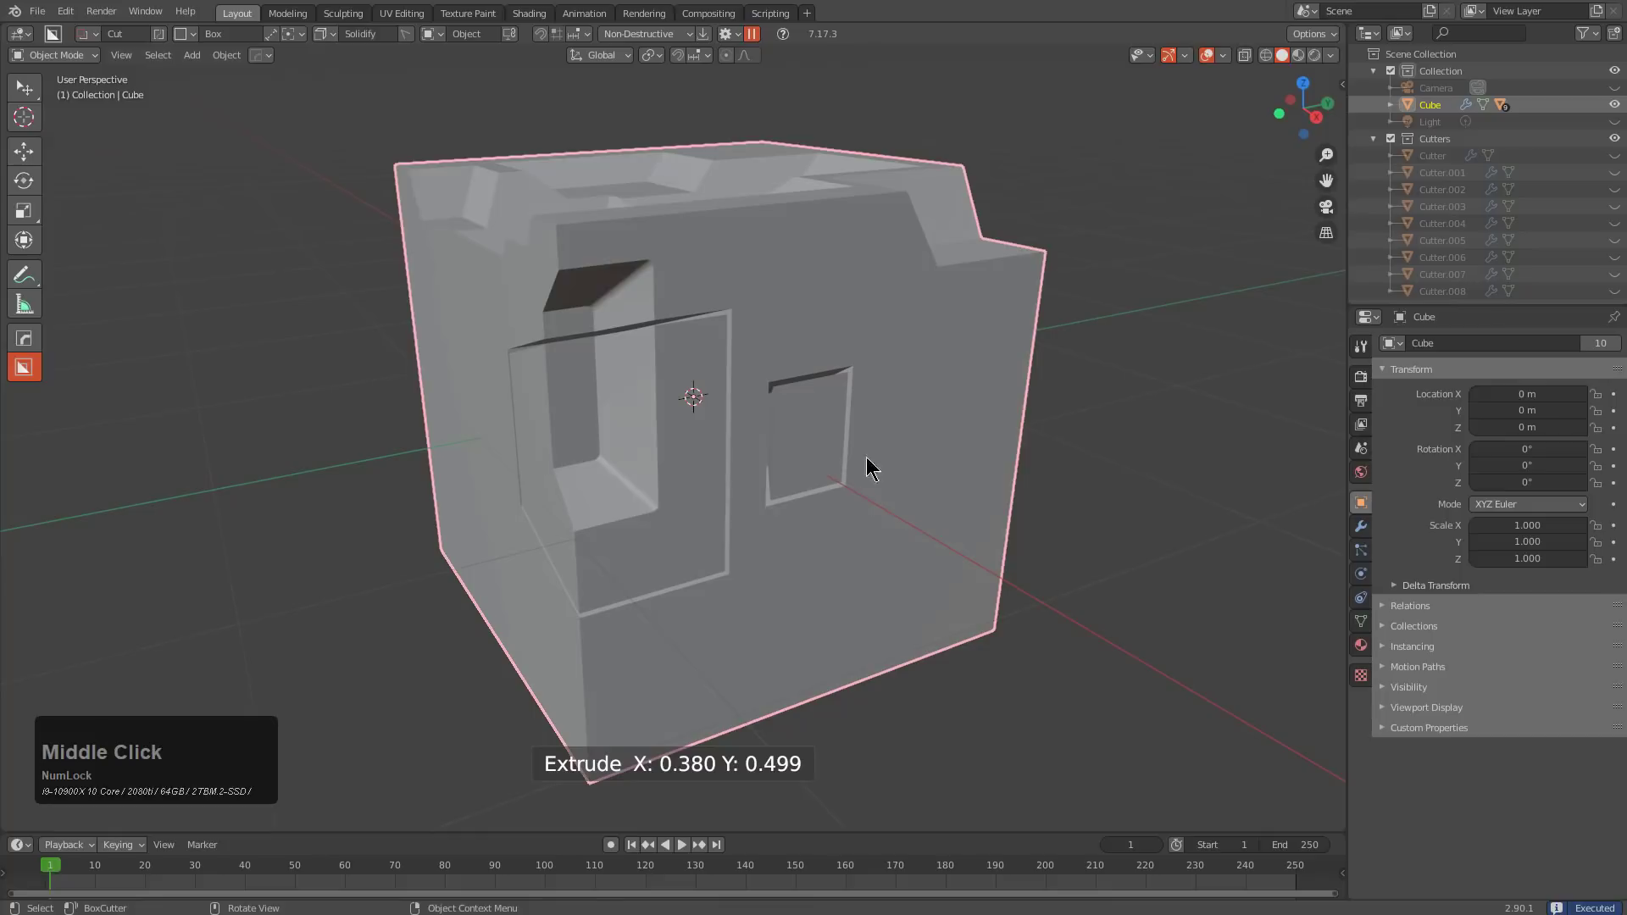
left_click(323, 34)
left_click(225, 73)
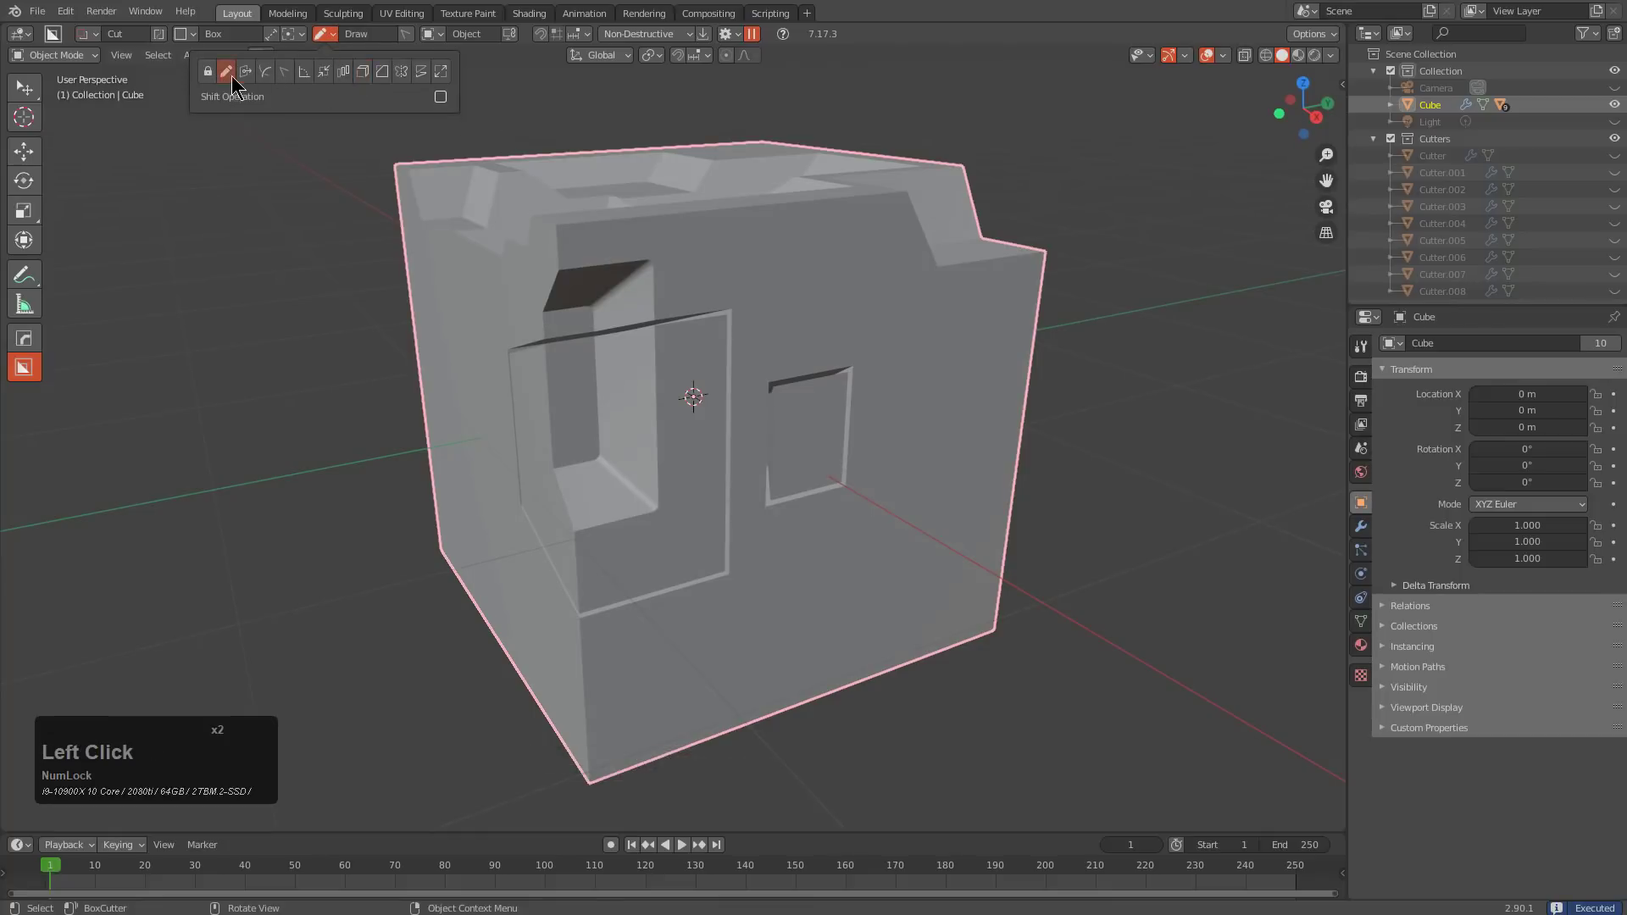
mouse_move(887, 400)
left_mouse_down()
mouse_move(1115, 657)
mouse_move(1105, 648)
left_mouse_up()
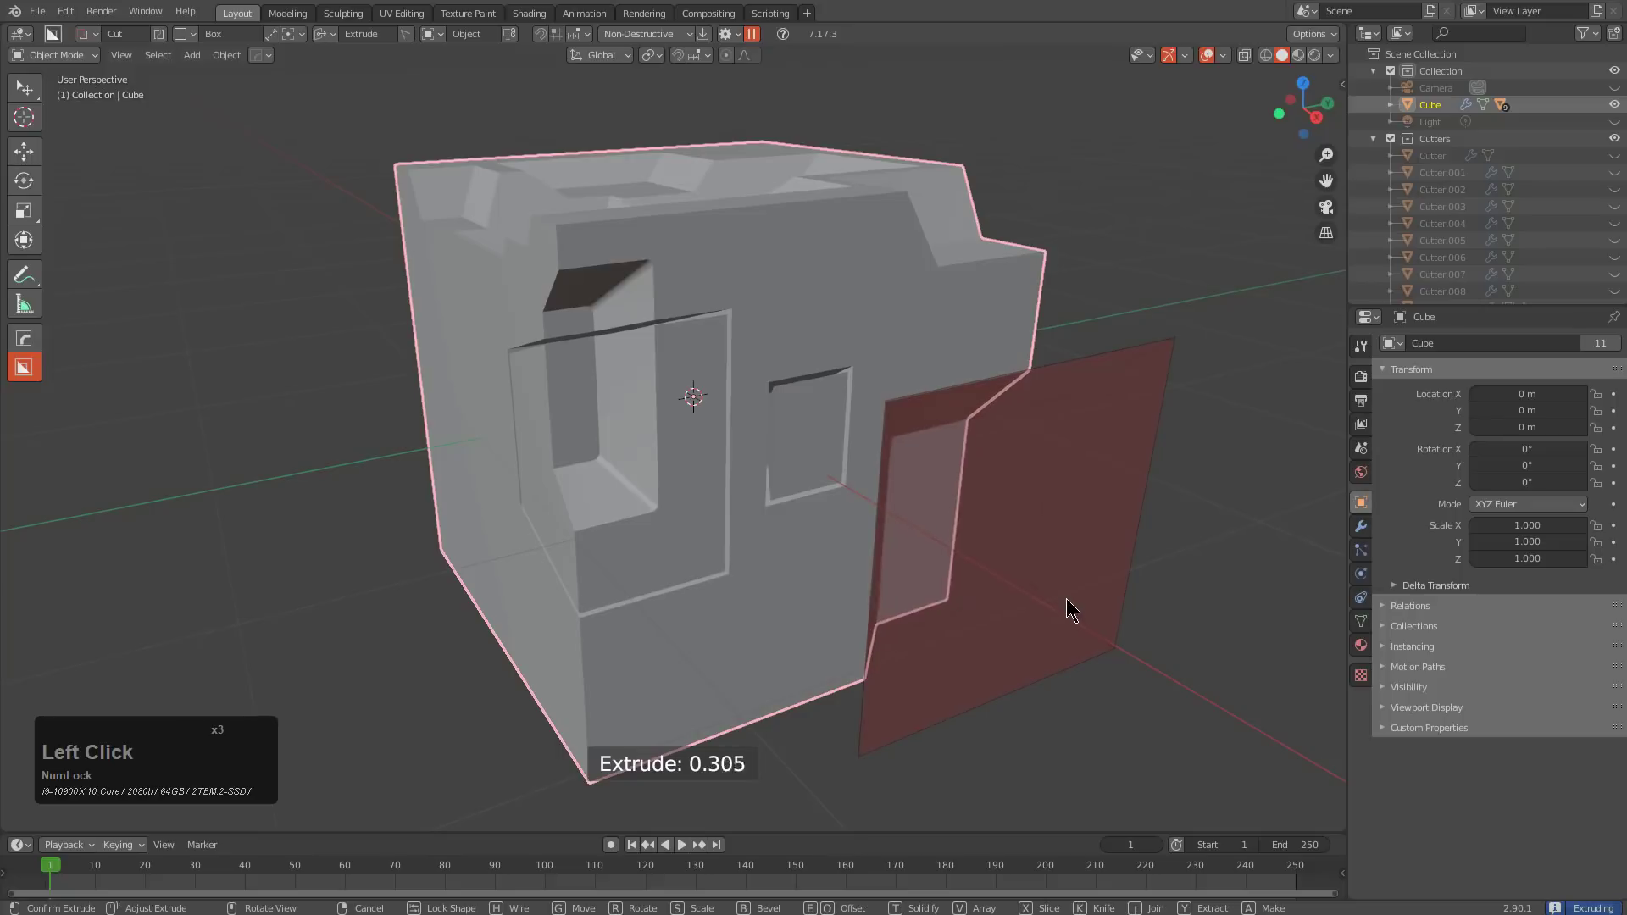
key("t")
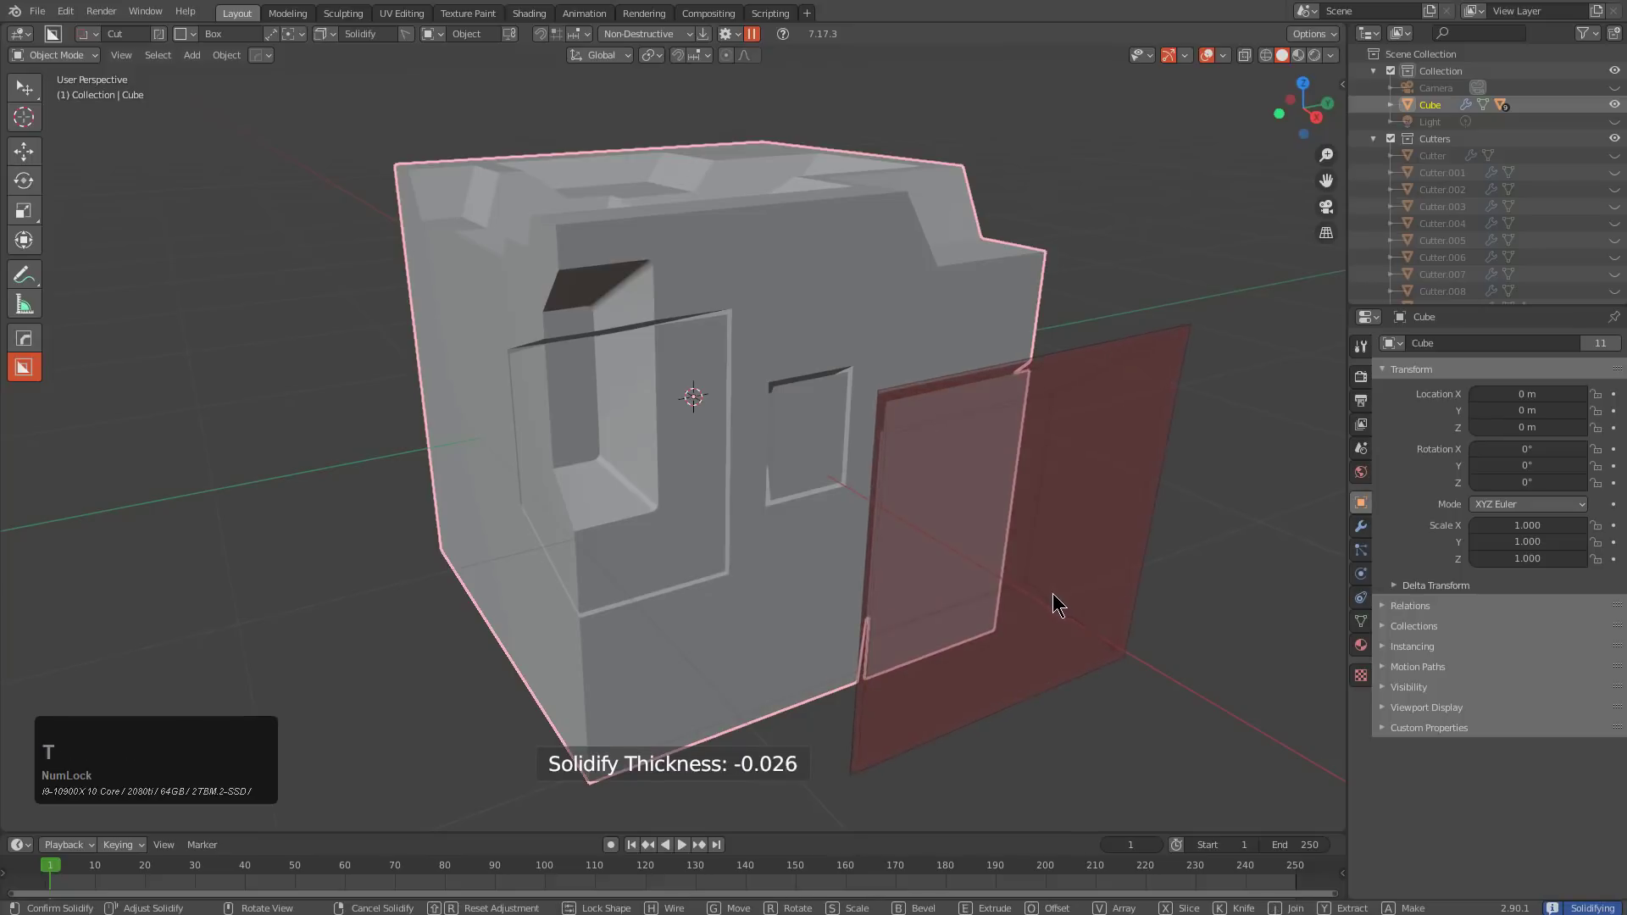
left_click(1063, 617)
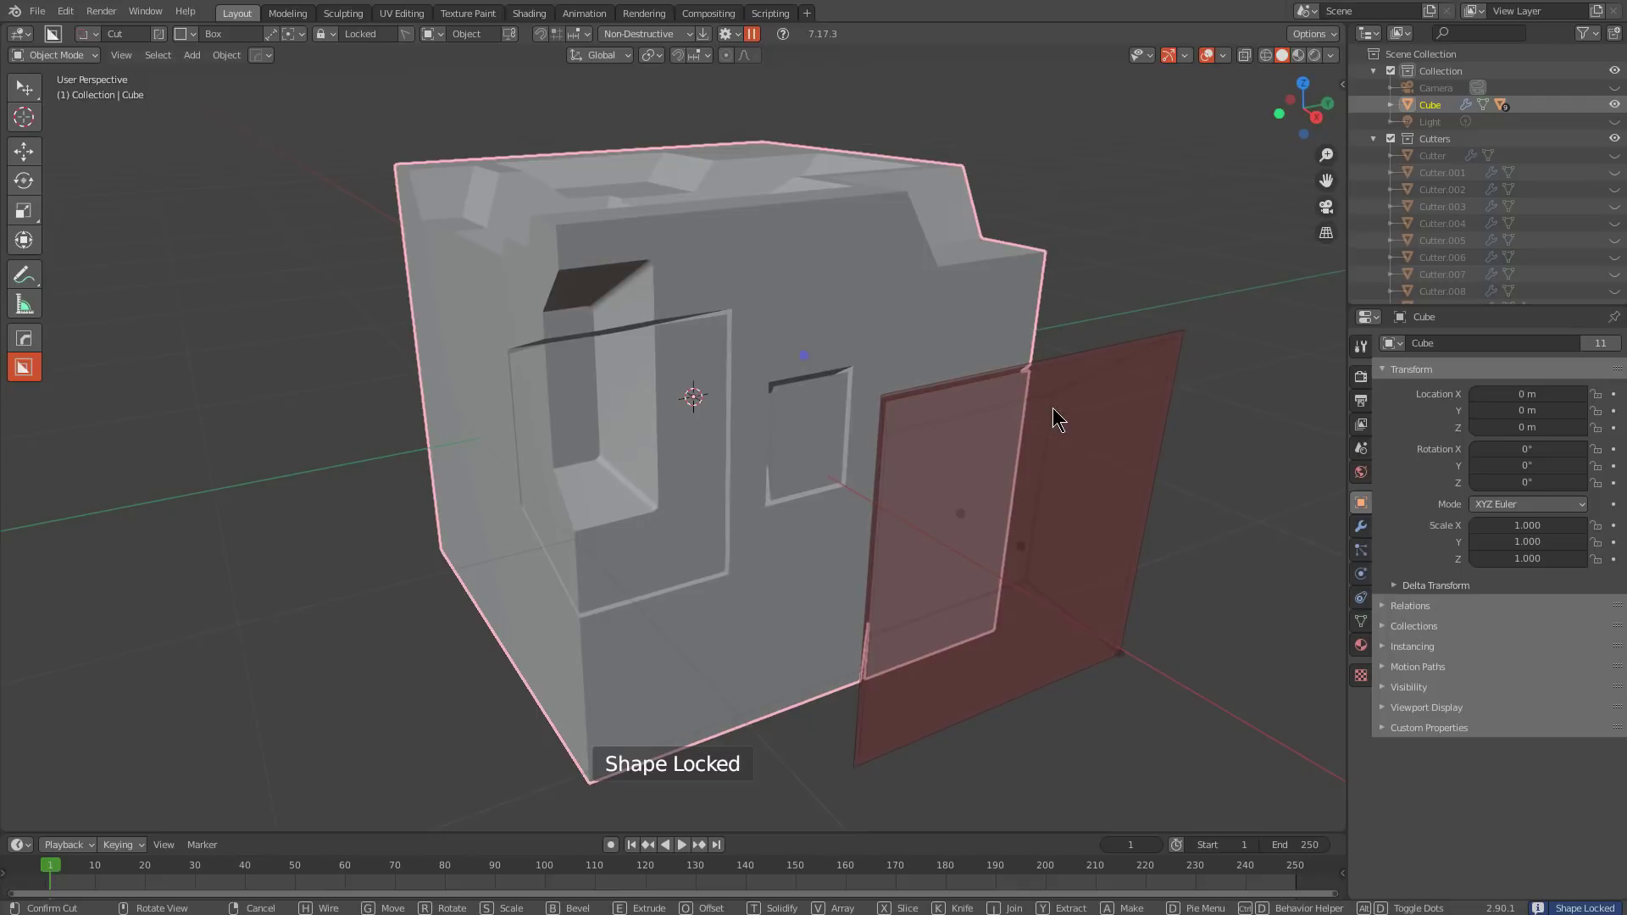
left_click(1052, 409)
Draw a box cut about 0.20 deep in the upper corner of the side face, taper it and lock its shape
middle_click_drag(971, 465, 974, 373)
left_click_drag(1034, 307, 897, 508)
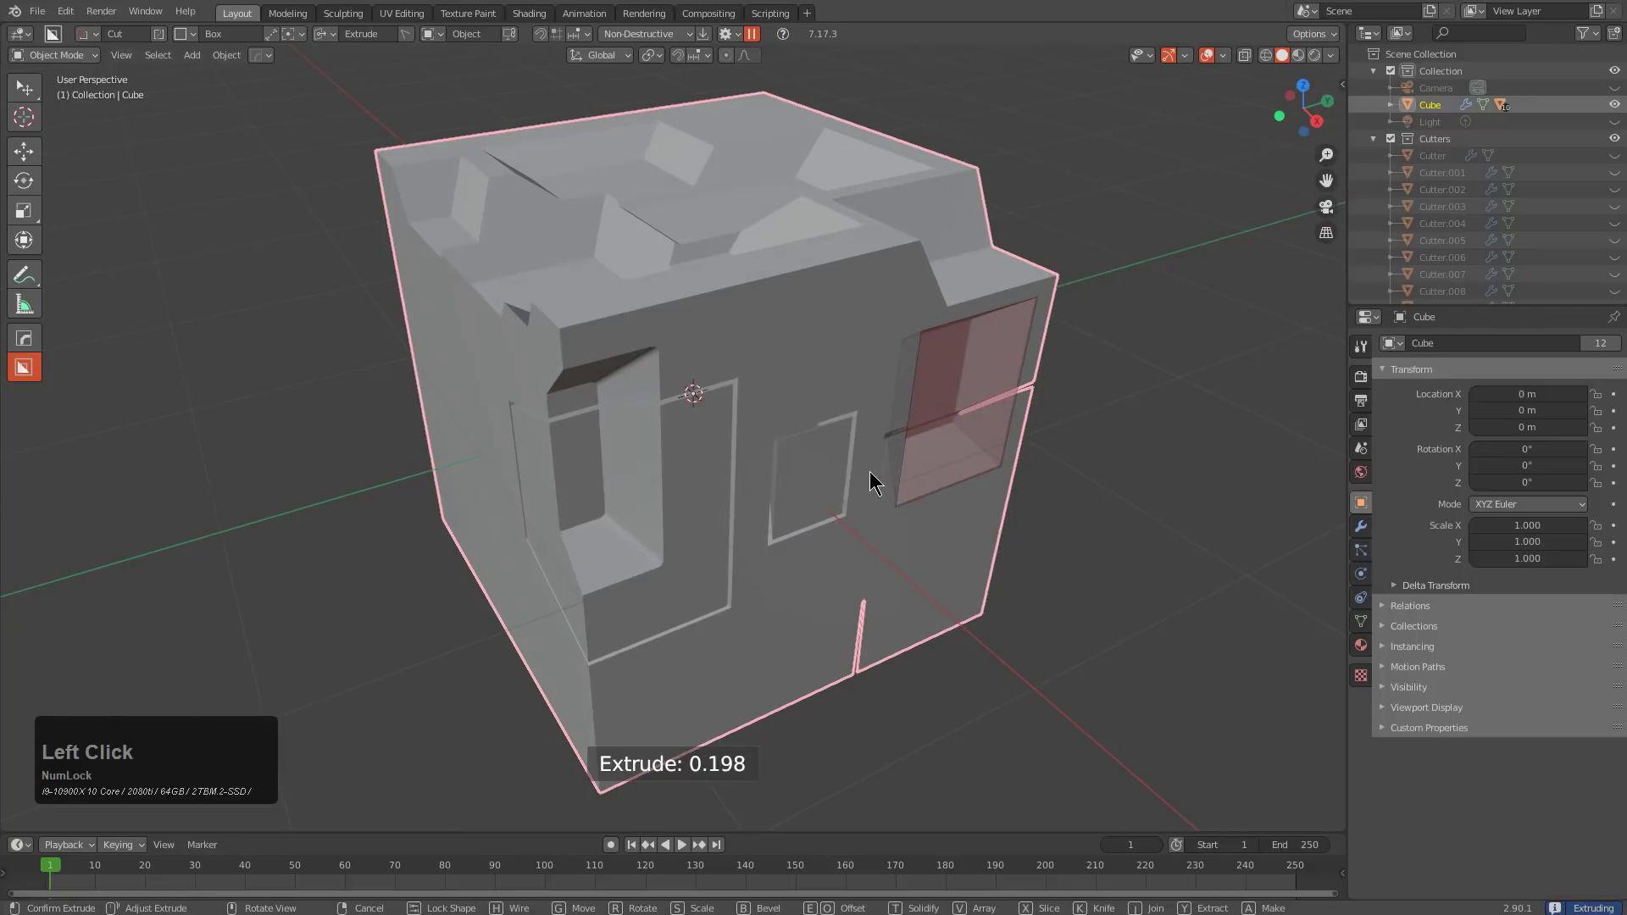
key("t")
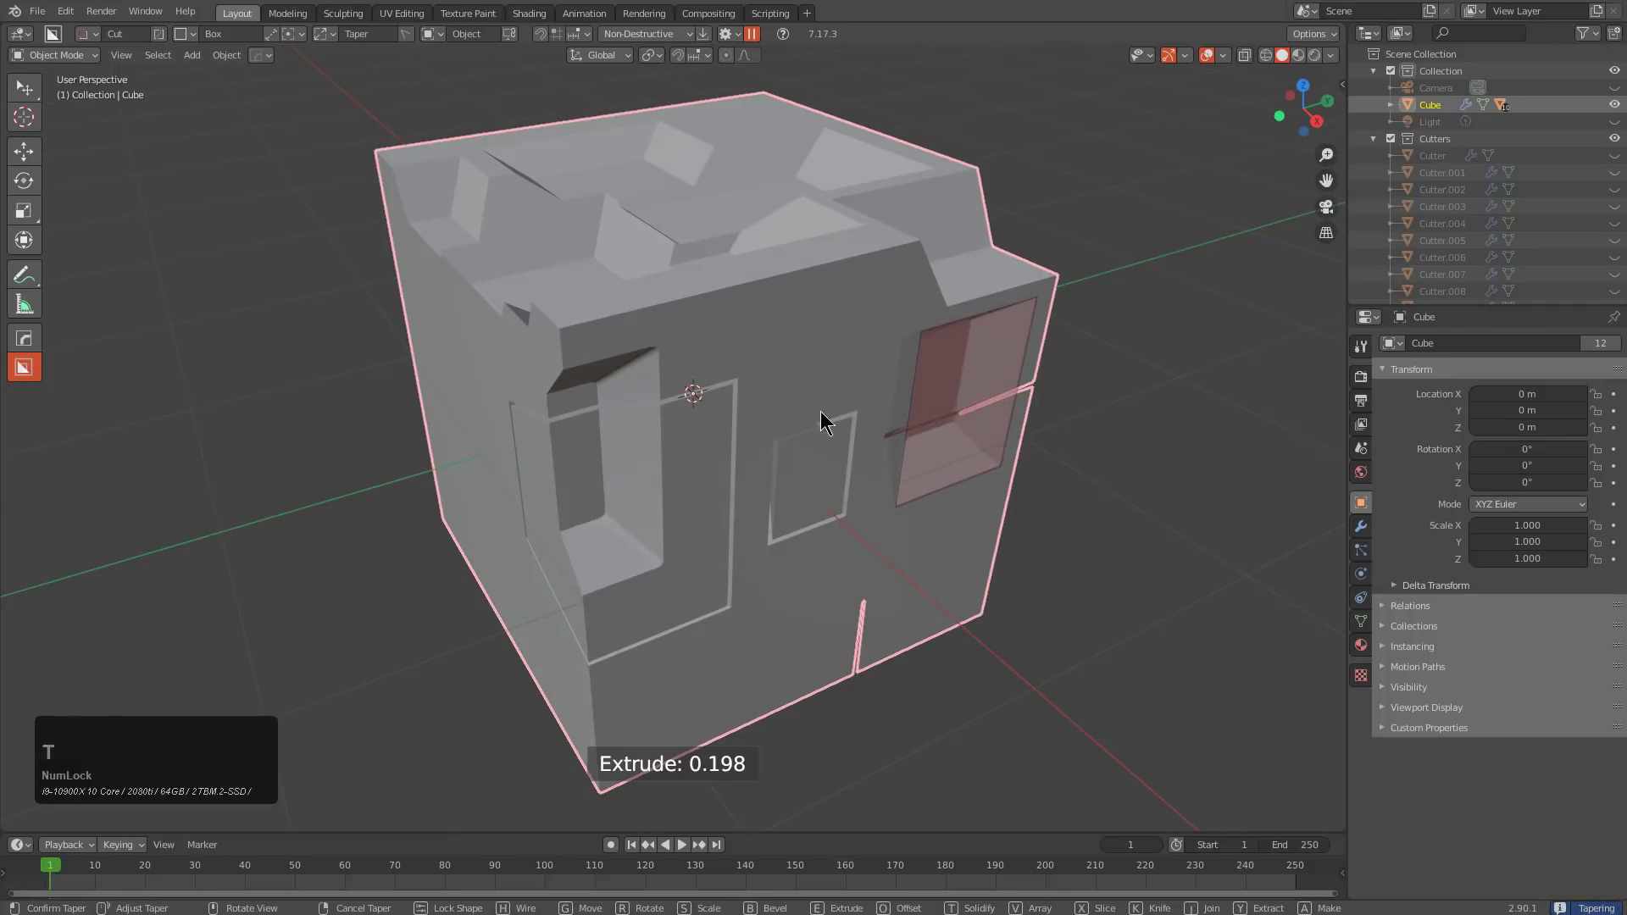
left_click(871, 392)
Try readjusting and resetting the taper of the locked cutter, and lock its shape again
middle_click_drag(871, 392, 915, 415)
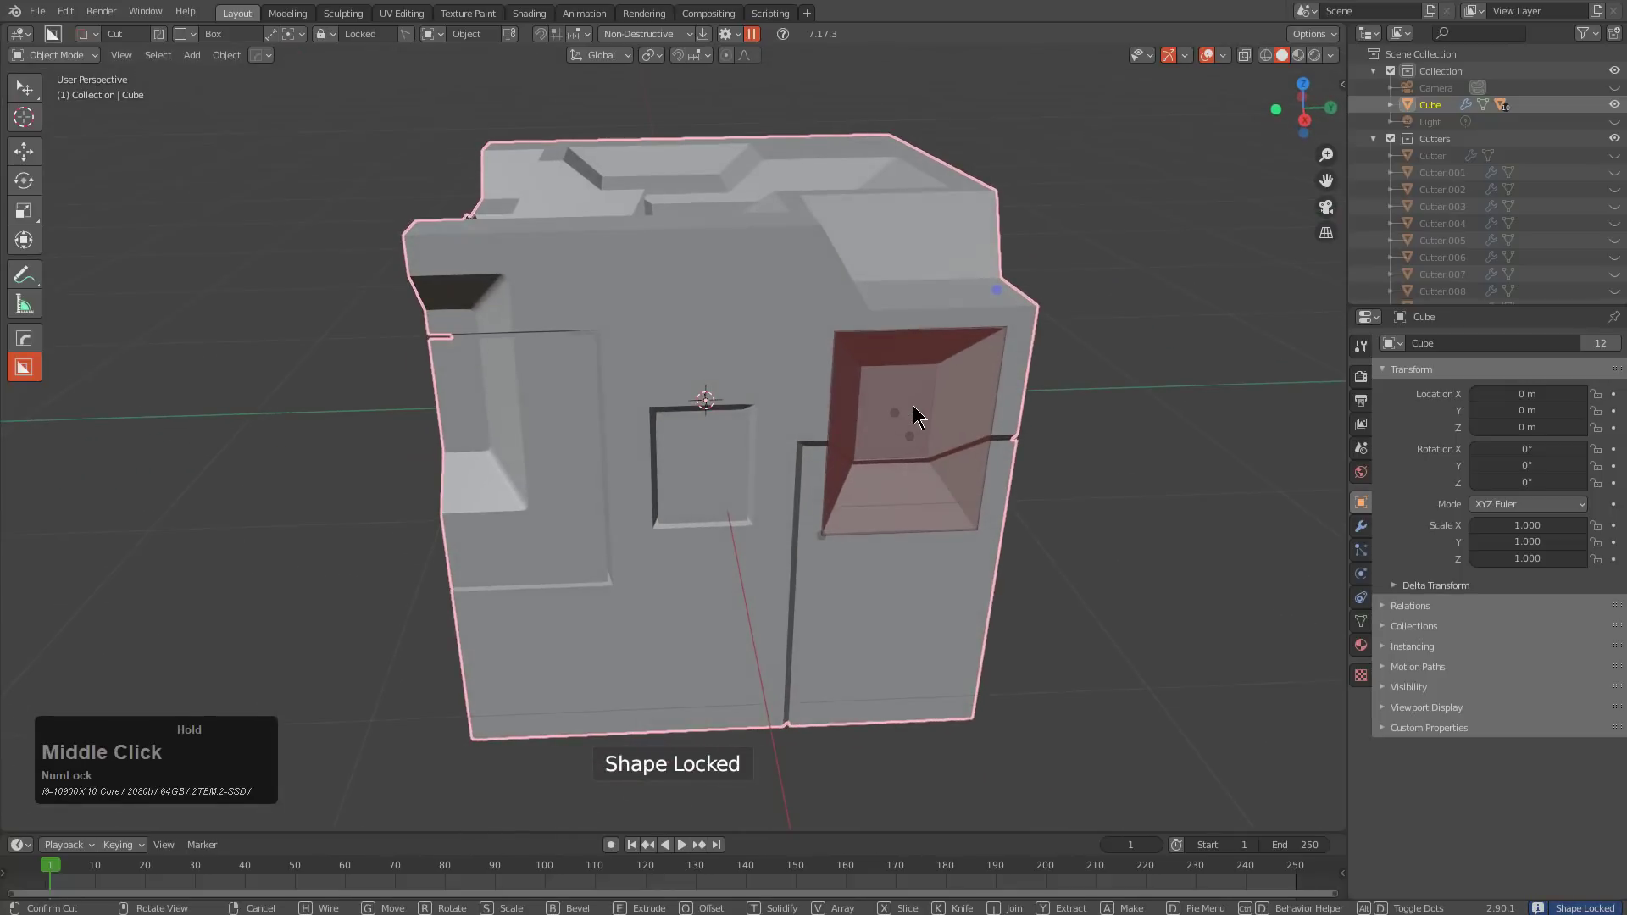
key("shift+t")
key("r")
key("r")
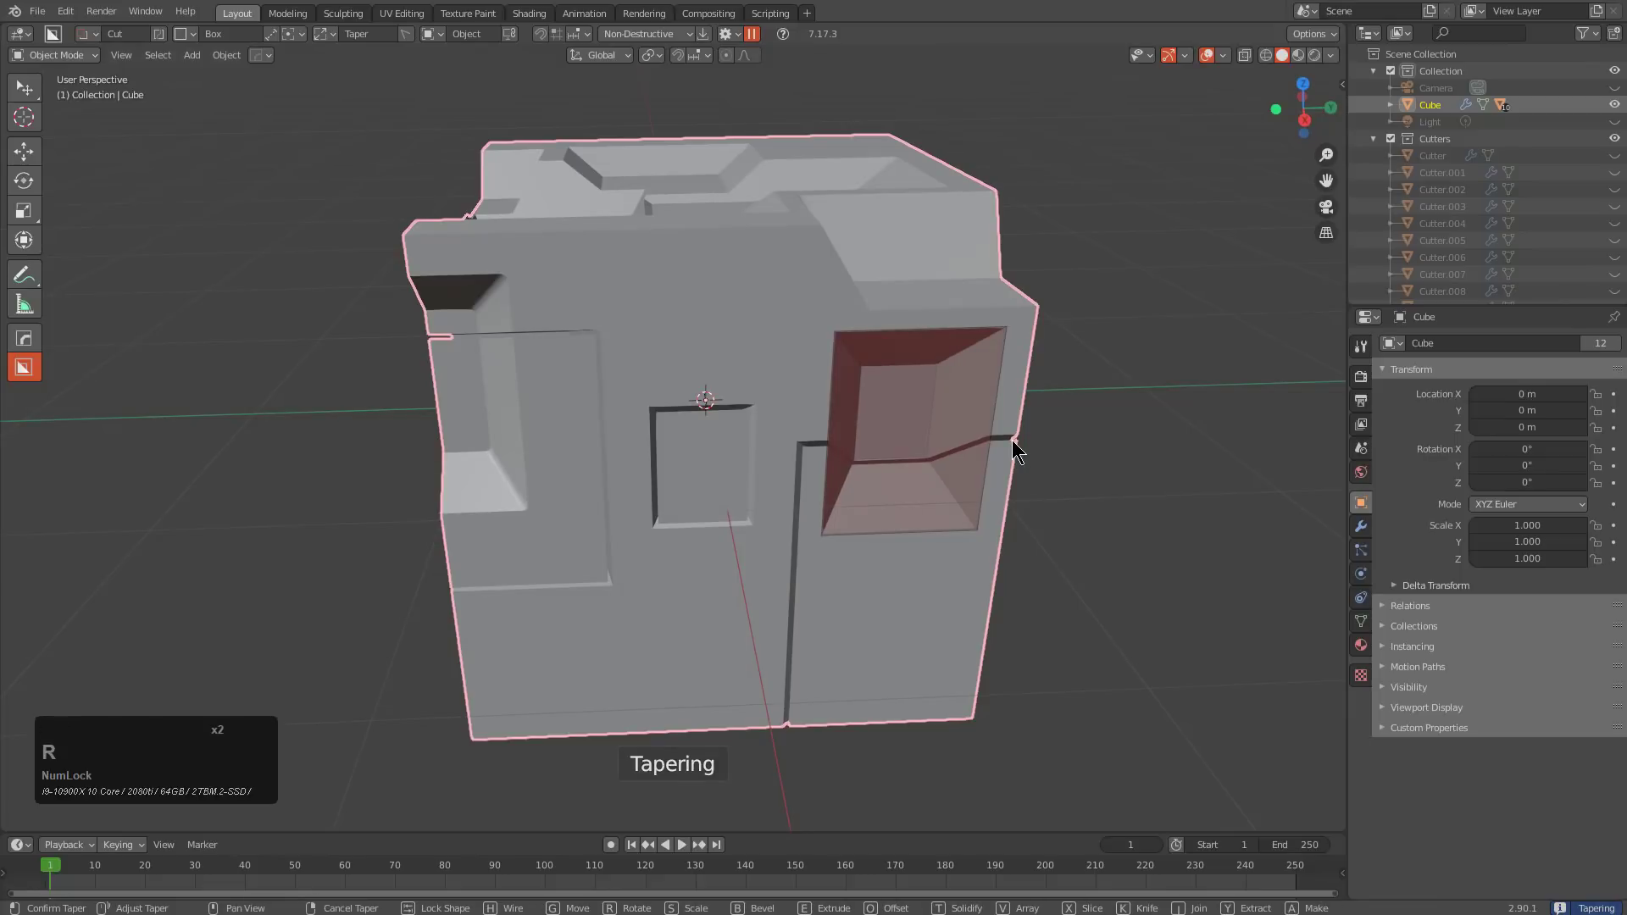
key("shift")
key("shift")
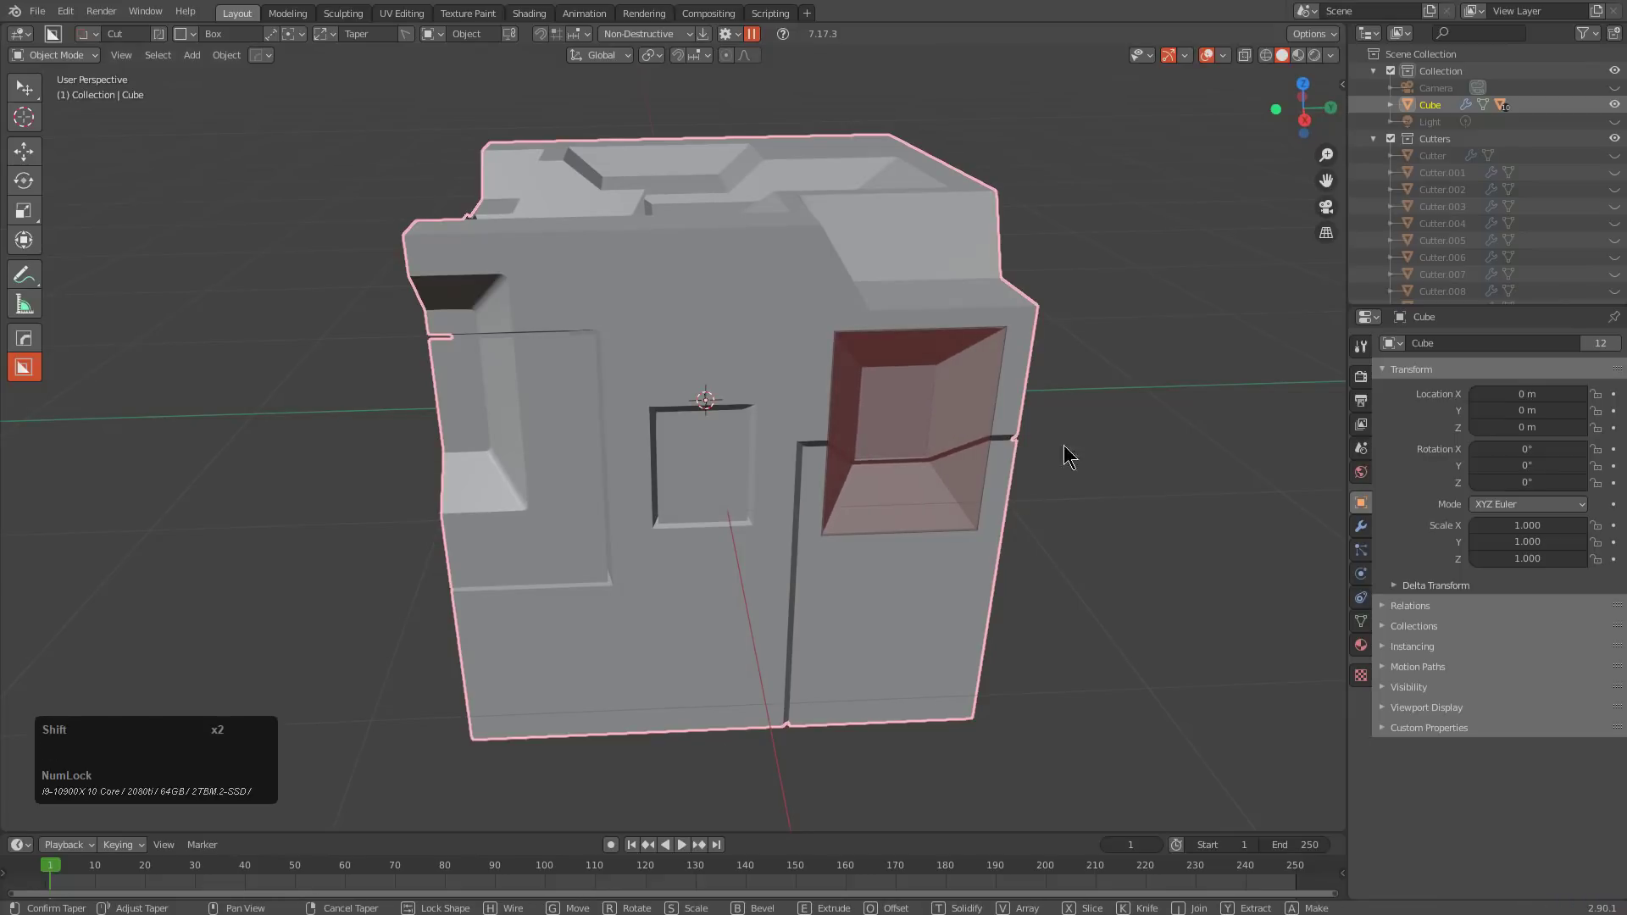
left_click(1278, 493)
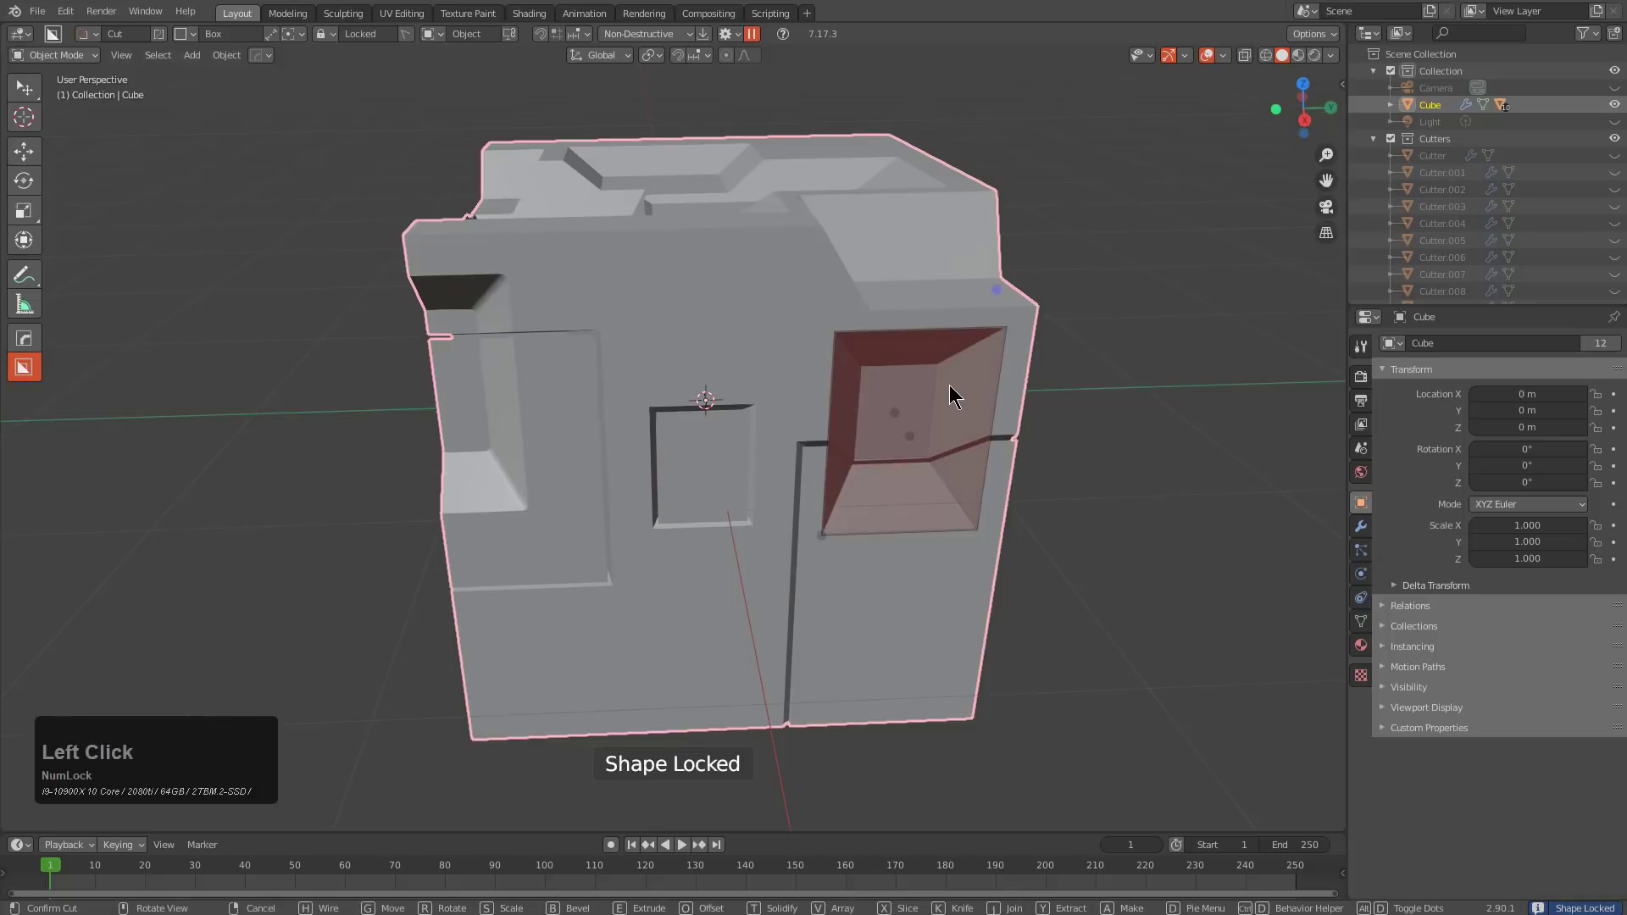
Try taper presets 1.0 and 0.5 on the locked cutter and set its taper to 0.1
middle_click_drag(948, 385, 964, 398)
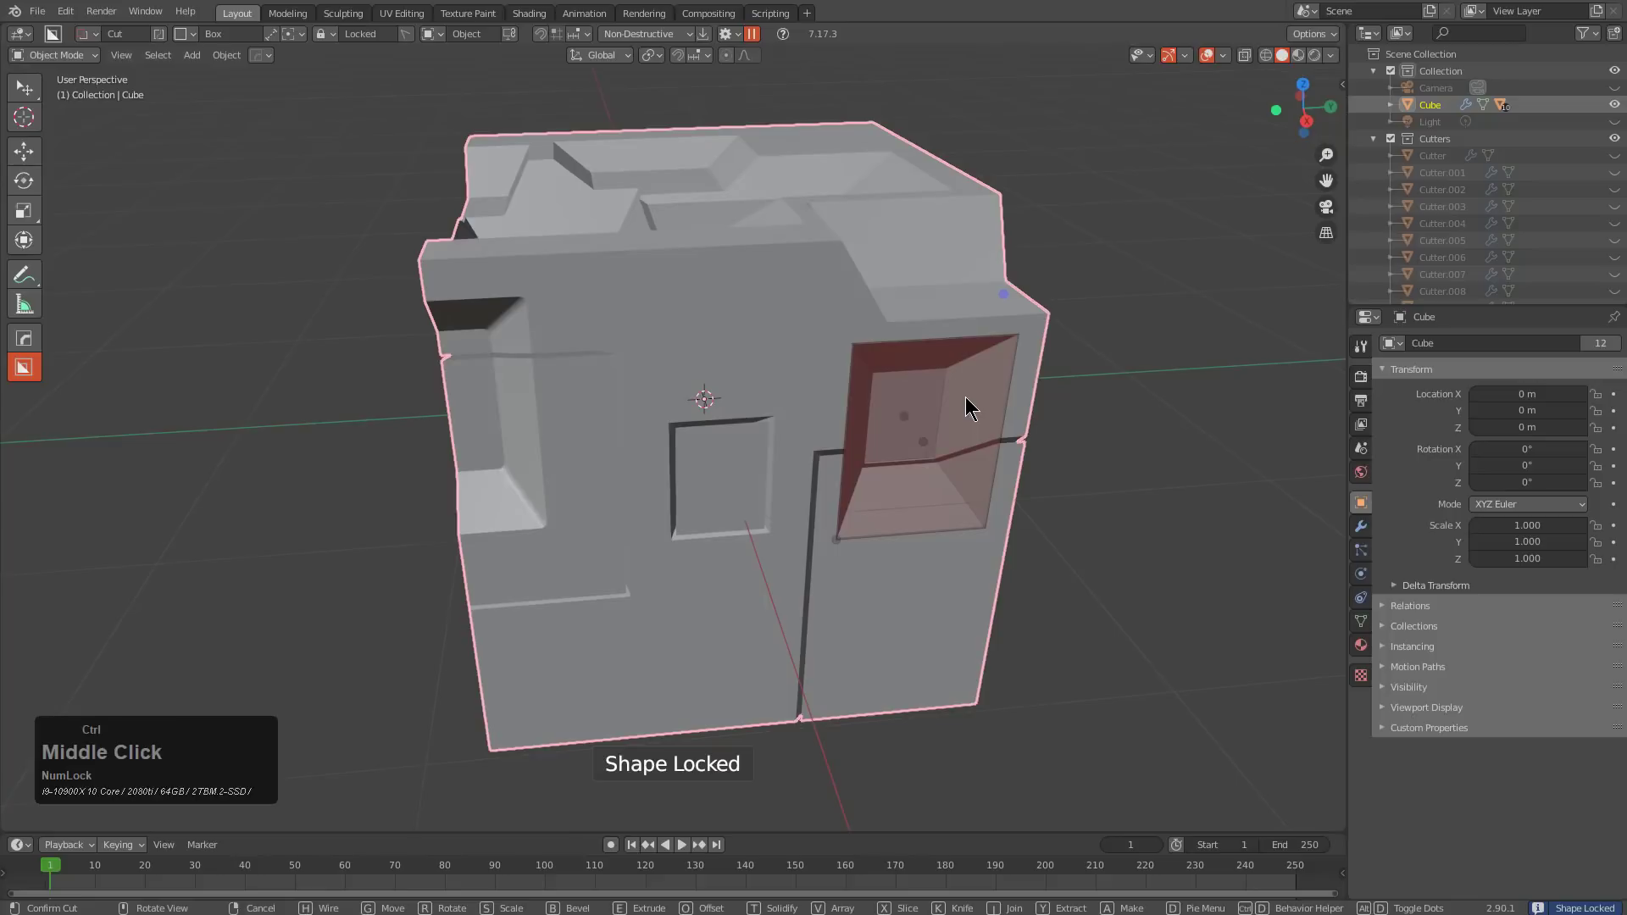
key("d")
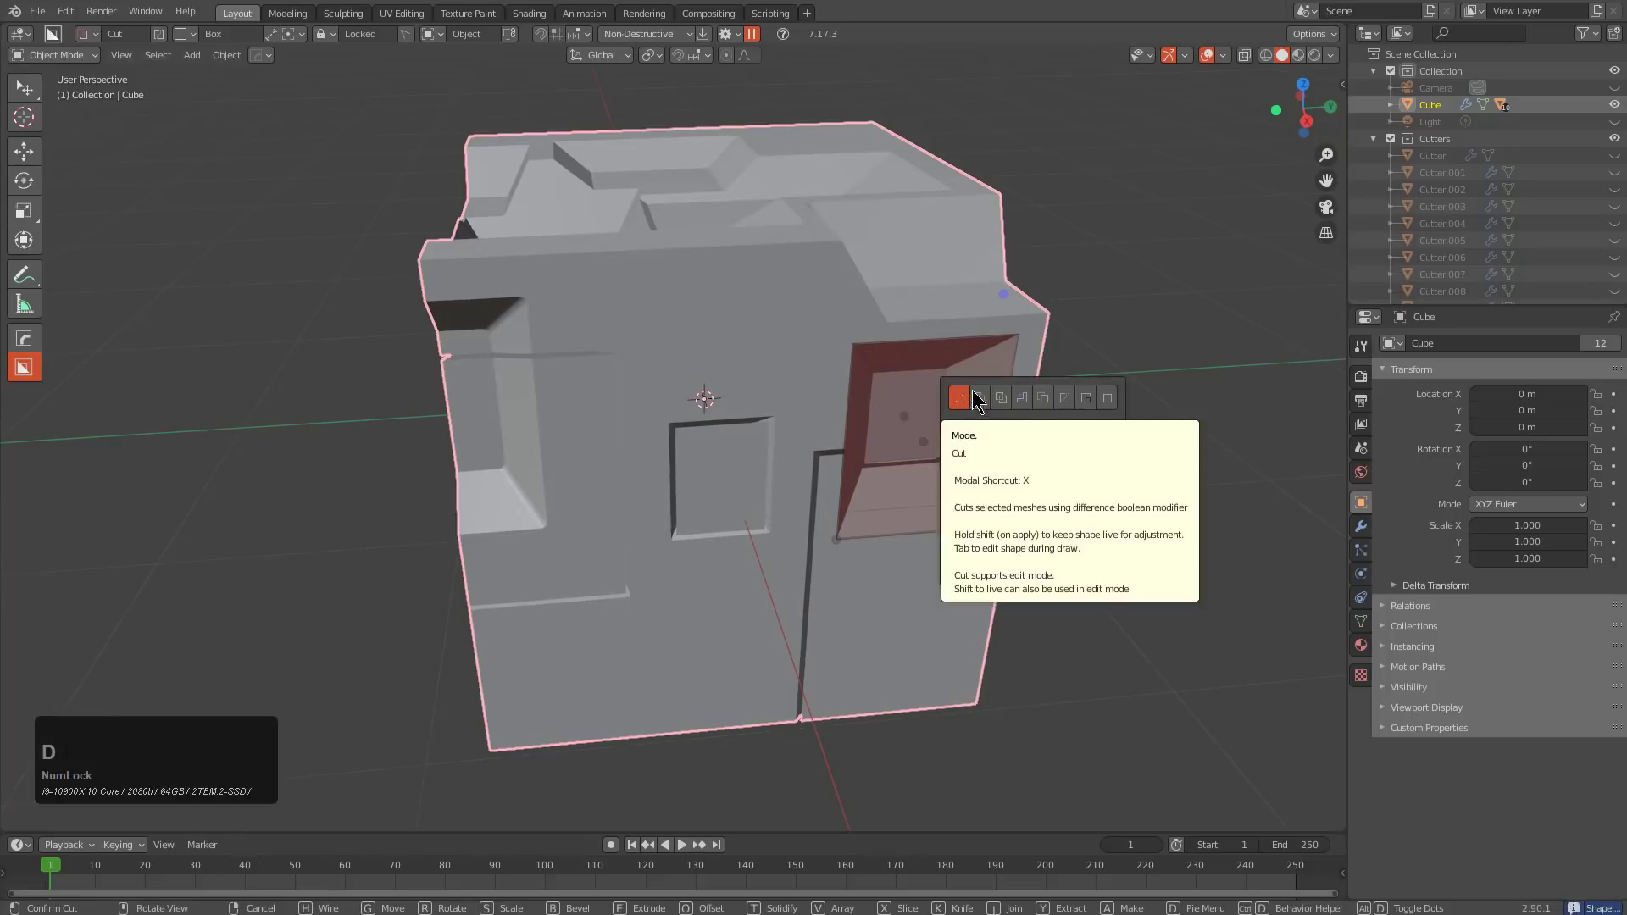
left_click(1103, 533)
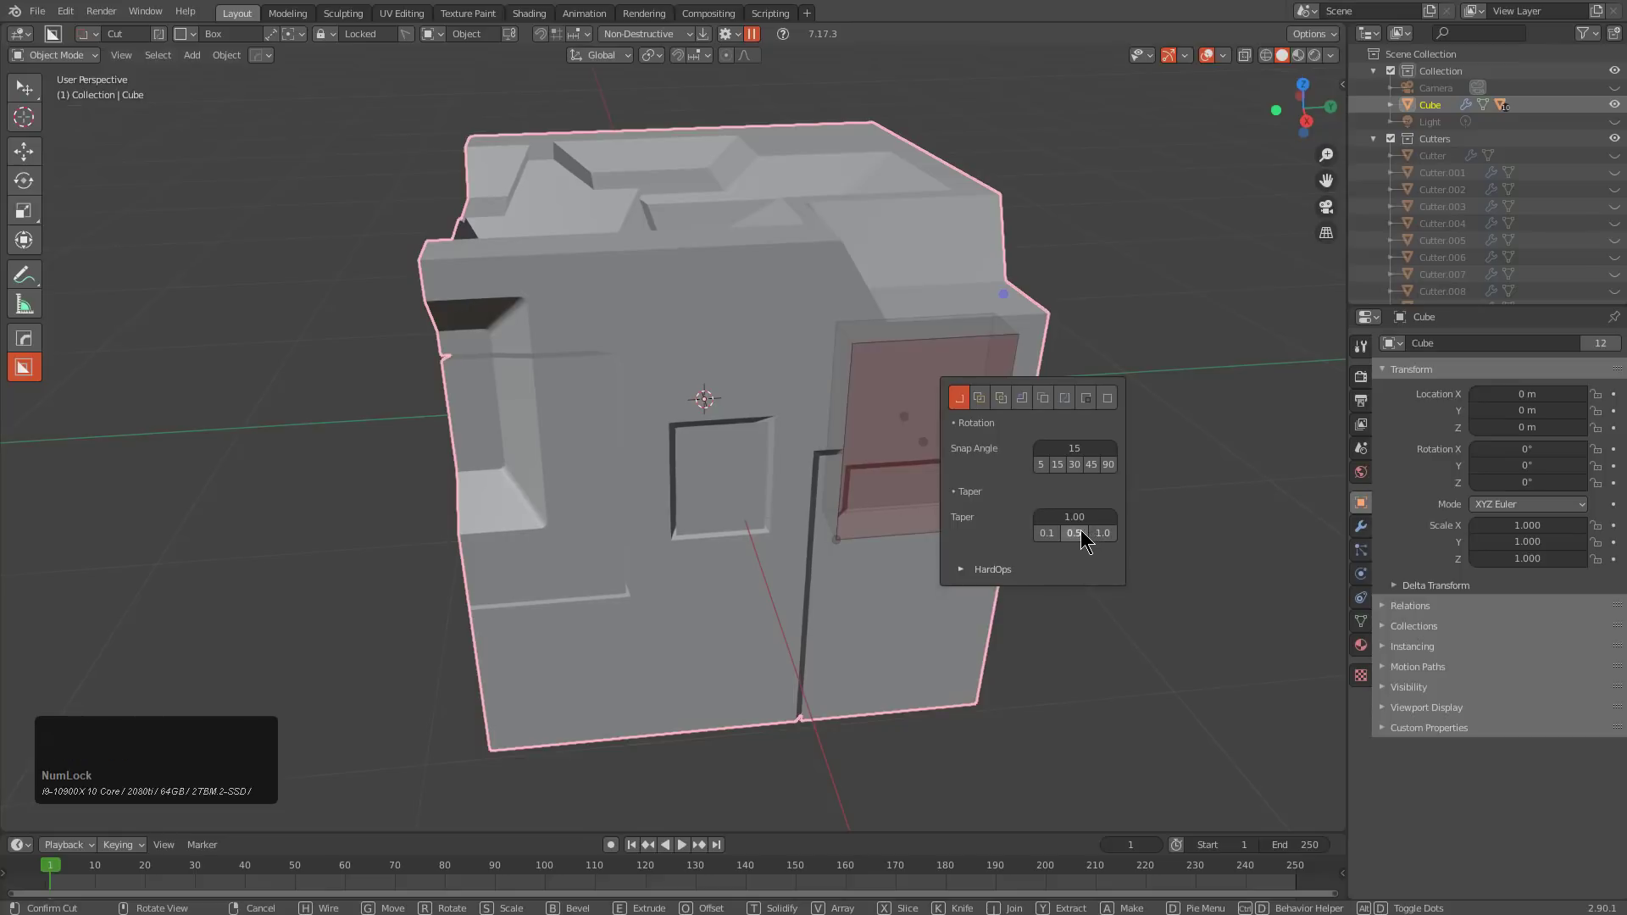
left_click(1073, 533)
left_click(1048, 534)
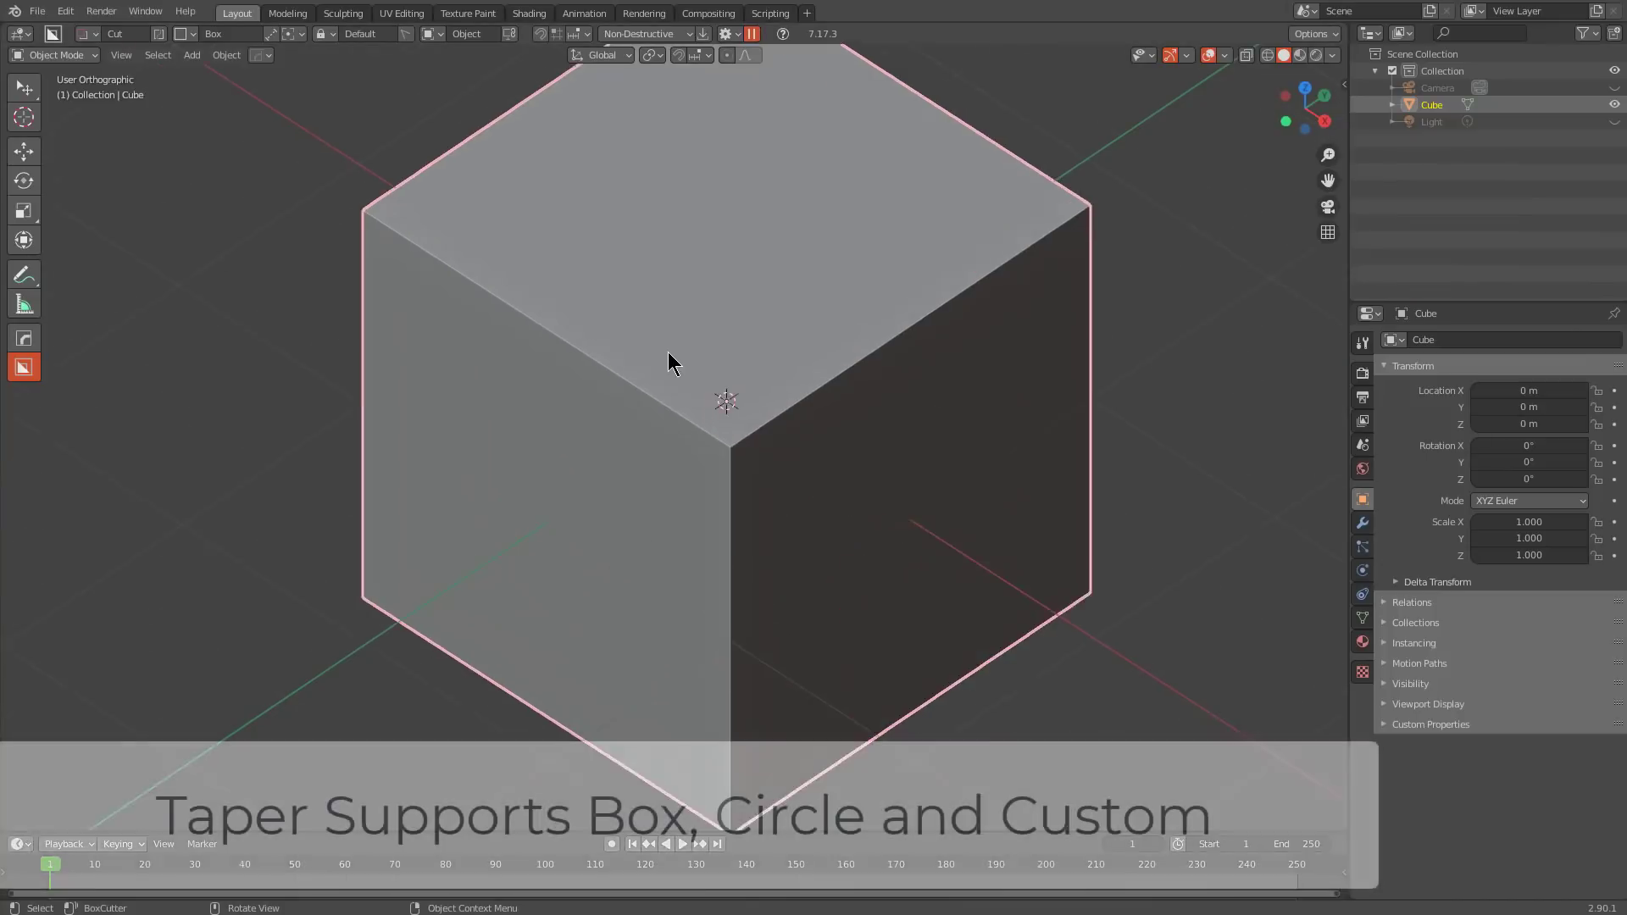
Draw a box cutter at the cube's upper back corner, extrude and taper it, and lock its shape
scroll(668, 352, "up", 3)
left_click_drag(434, 118, 394, 296)
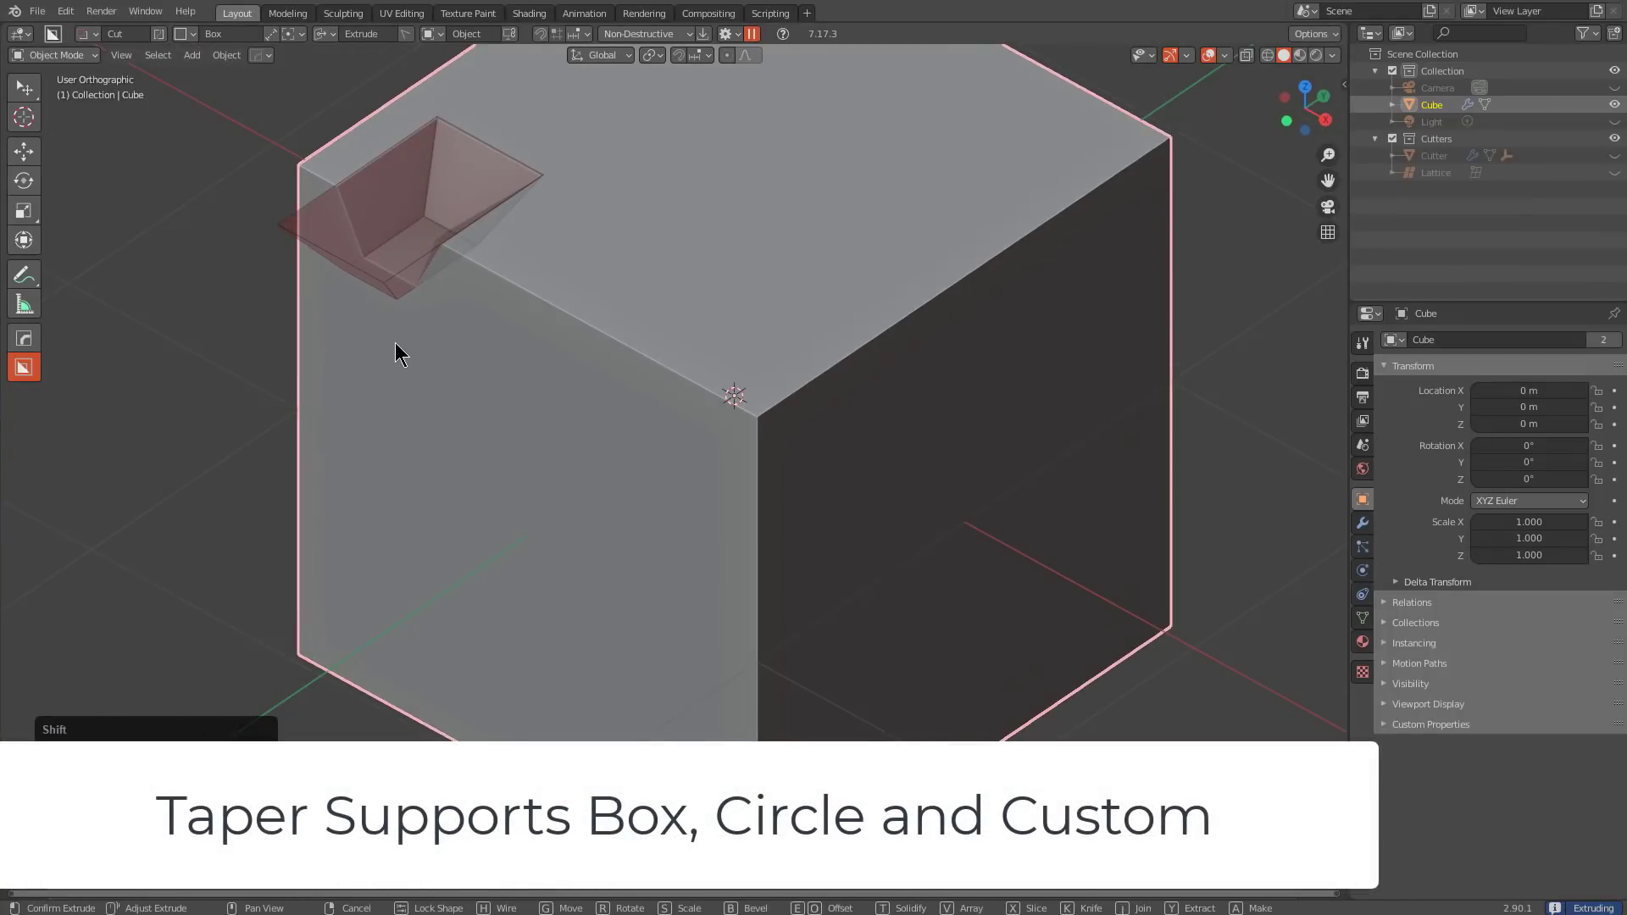
key("t")
left_click(431, 284)
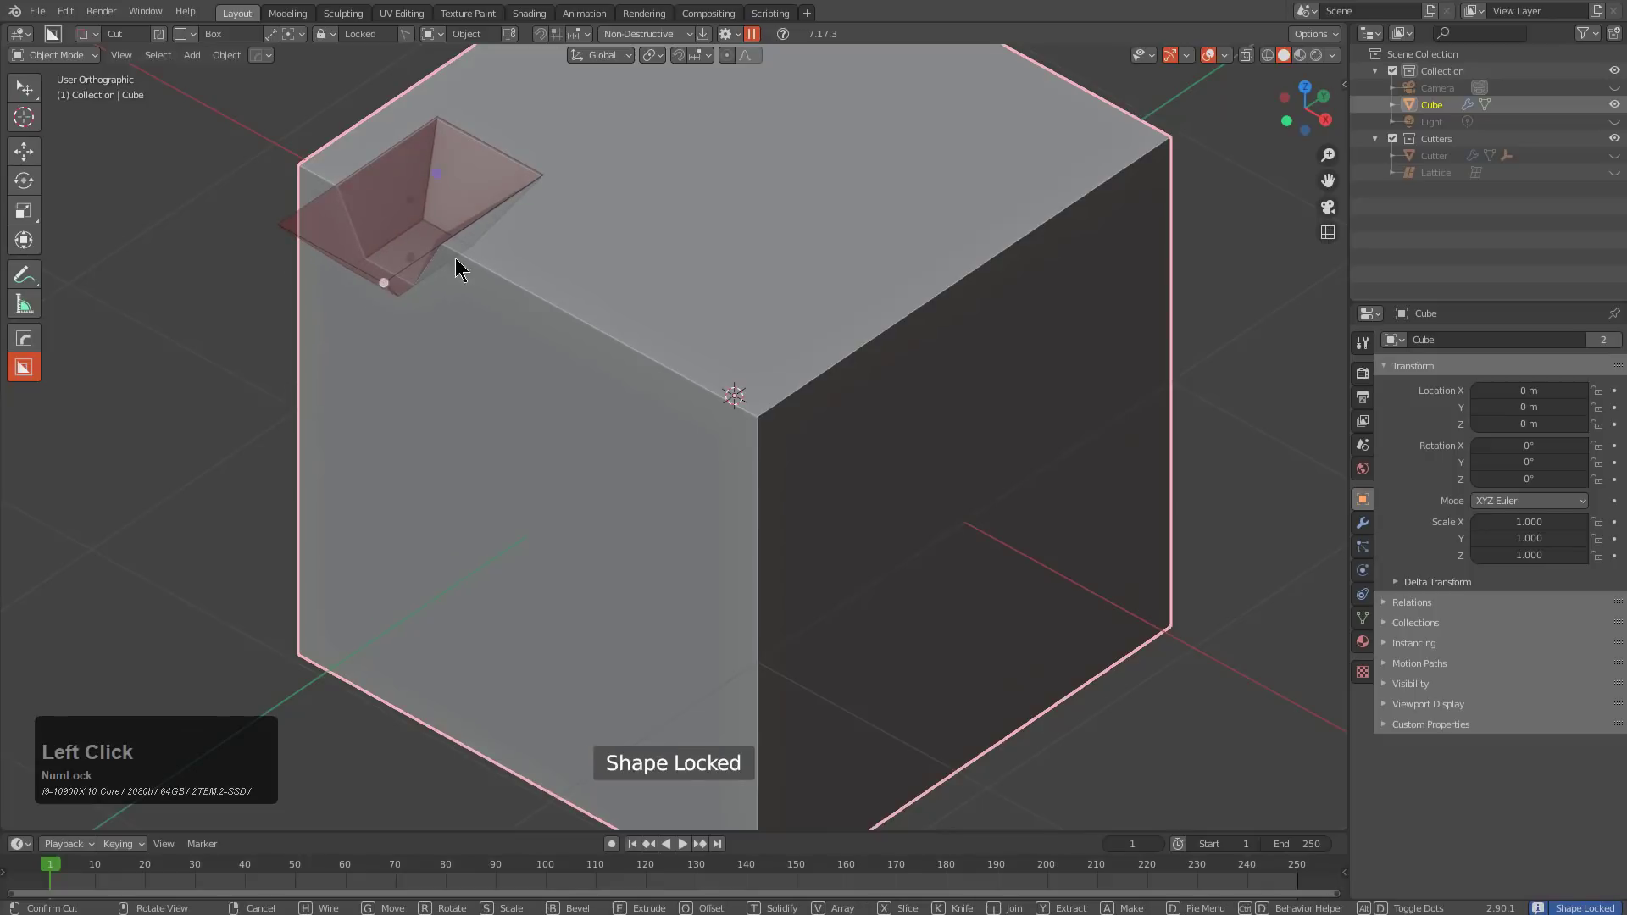
Switch the cutter shape to Circle and cut a tapered round hole about 0.22 deep in the side face
key("d")
left_click(413, 363)
left_click_drag(416, 428, 500, 441)
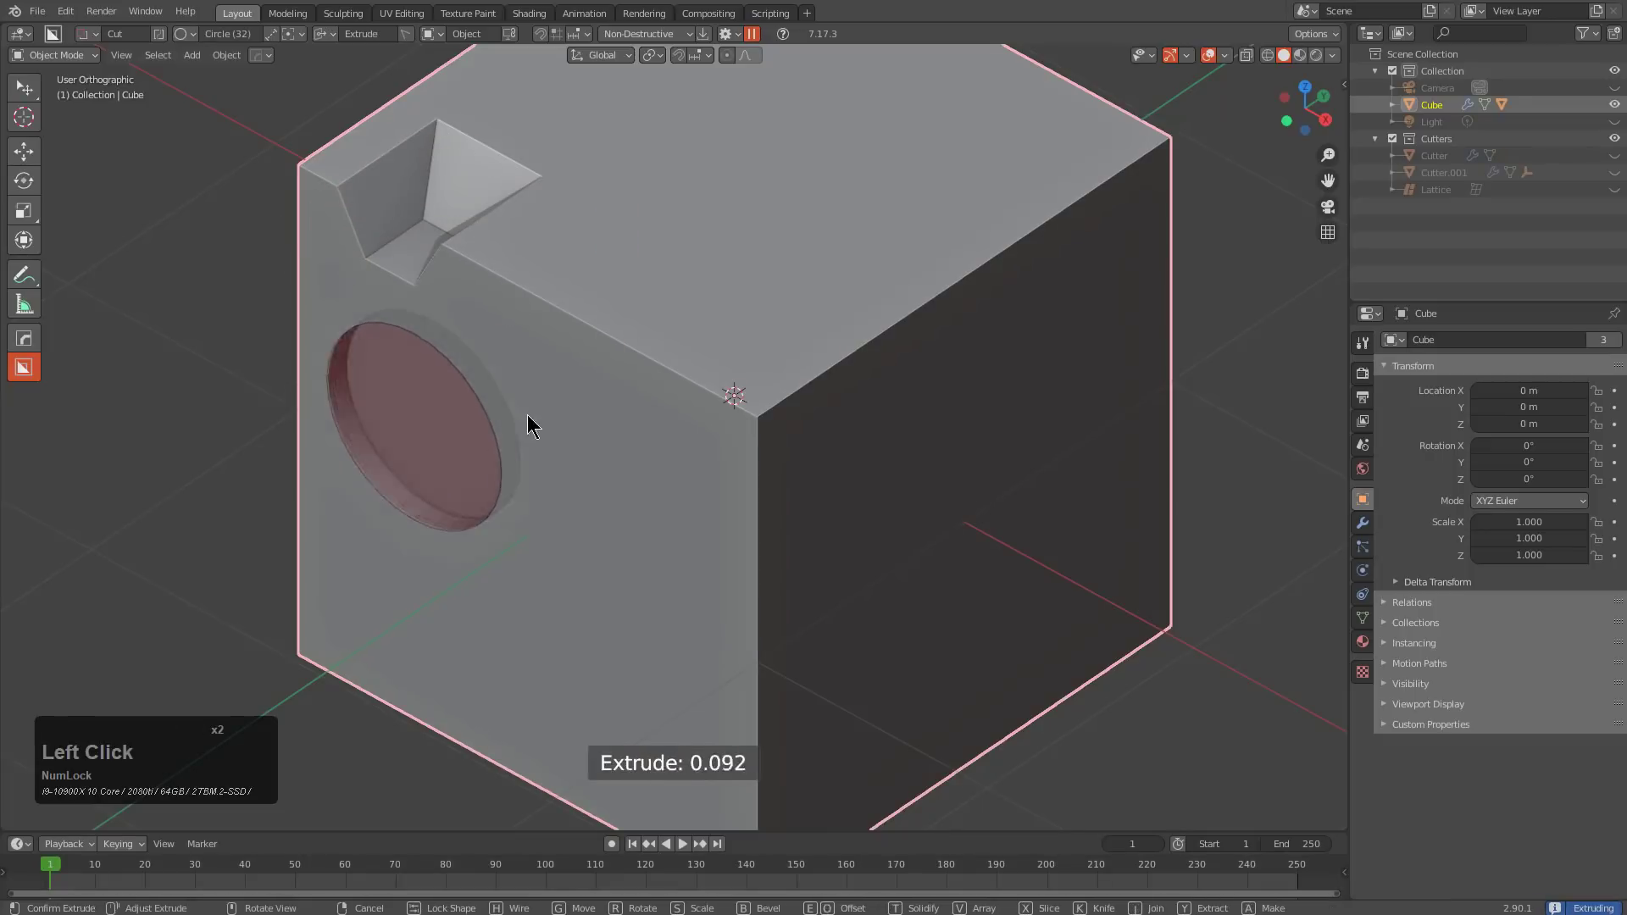
key("t")
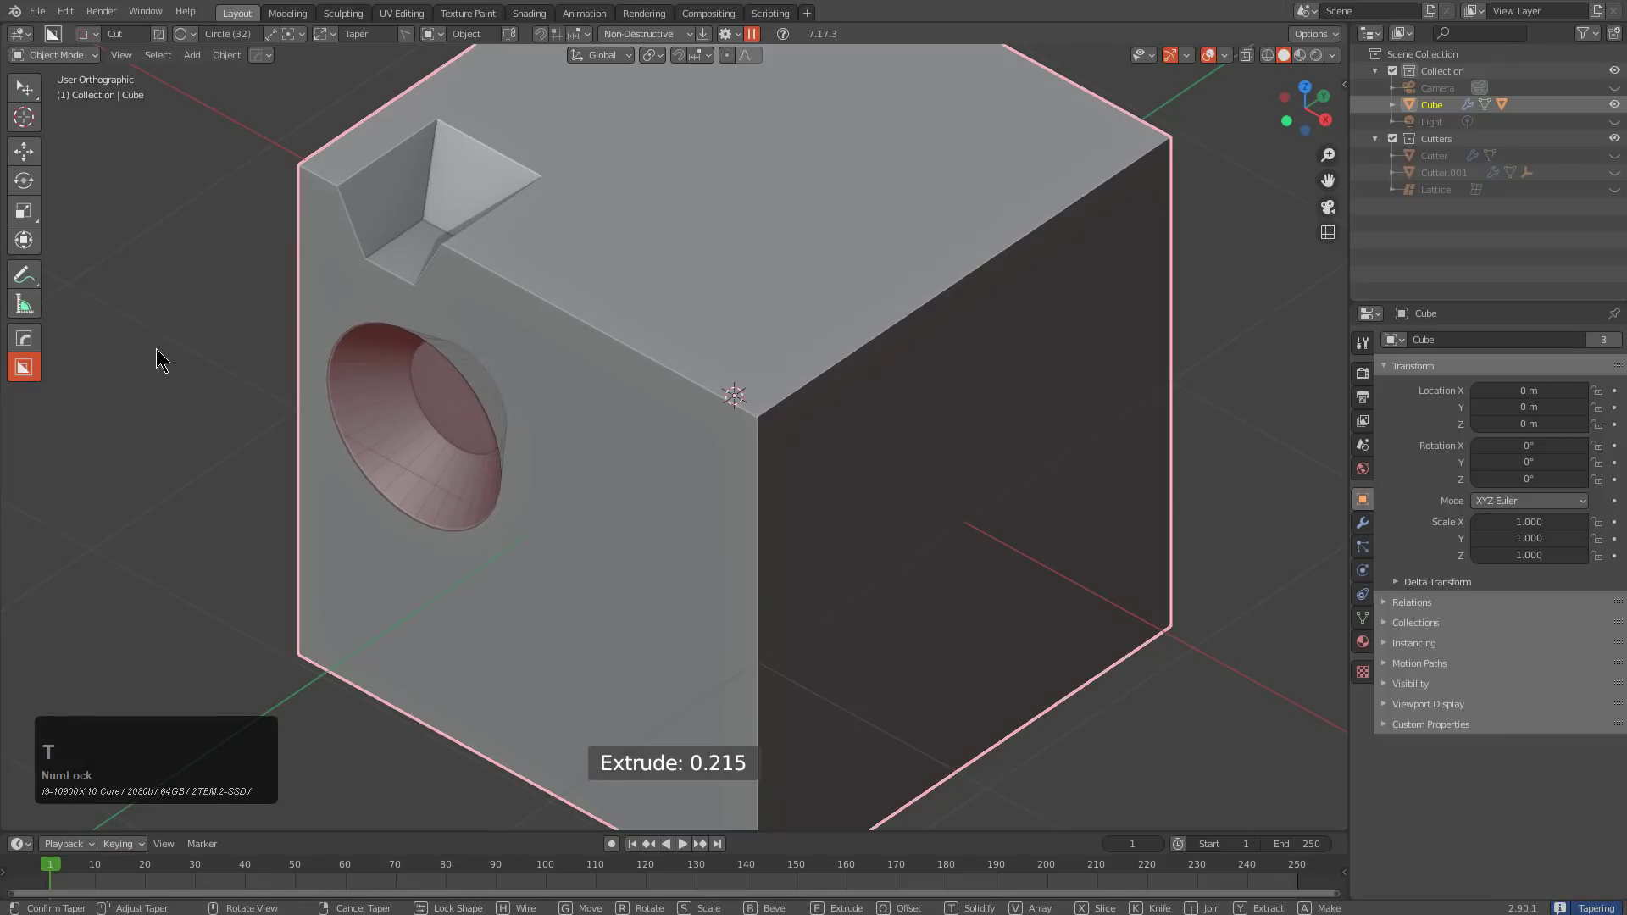
left_click(519, 428)
middle_click_drag(518, 428, 441, 346)
left_click(441, 345)
middle_click_drag(595, 423, 600, 418)
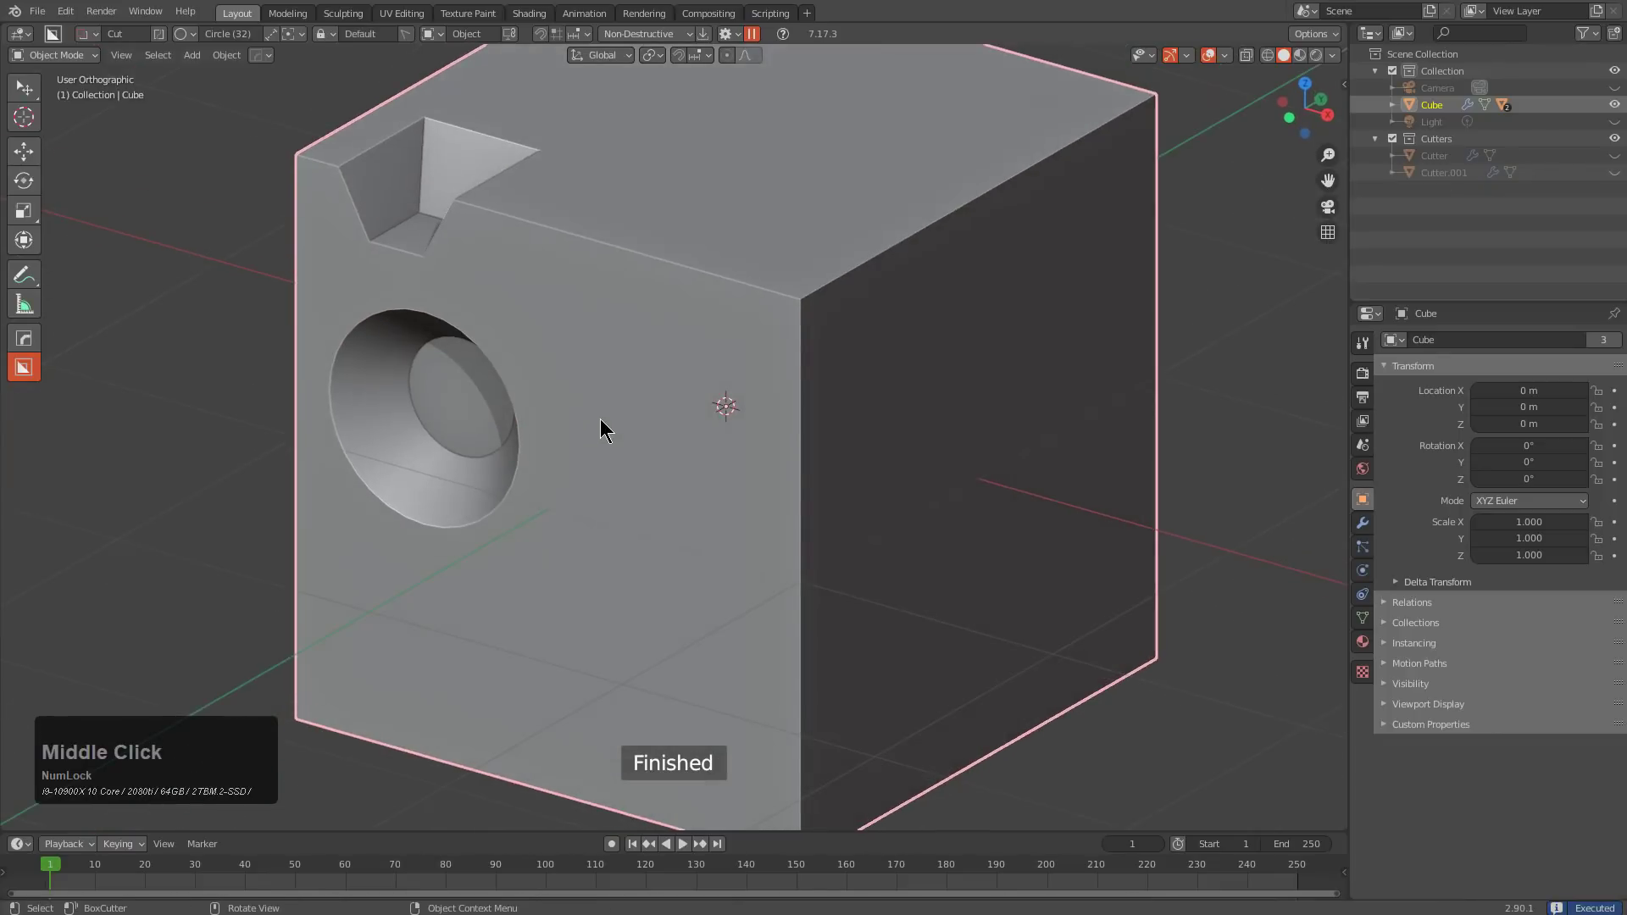
Switch to the Custom shape, draw it about 0.17 deep beside the round hole, taper it and lock it
key("d")
left_click(487, 417)
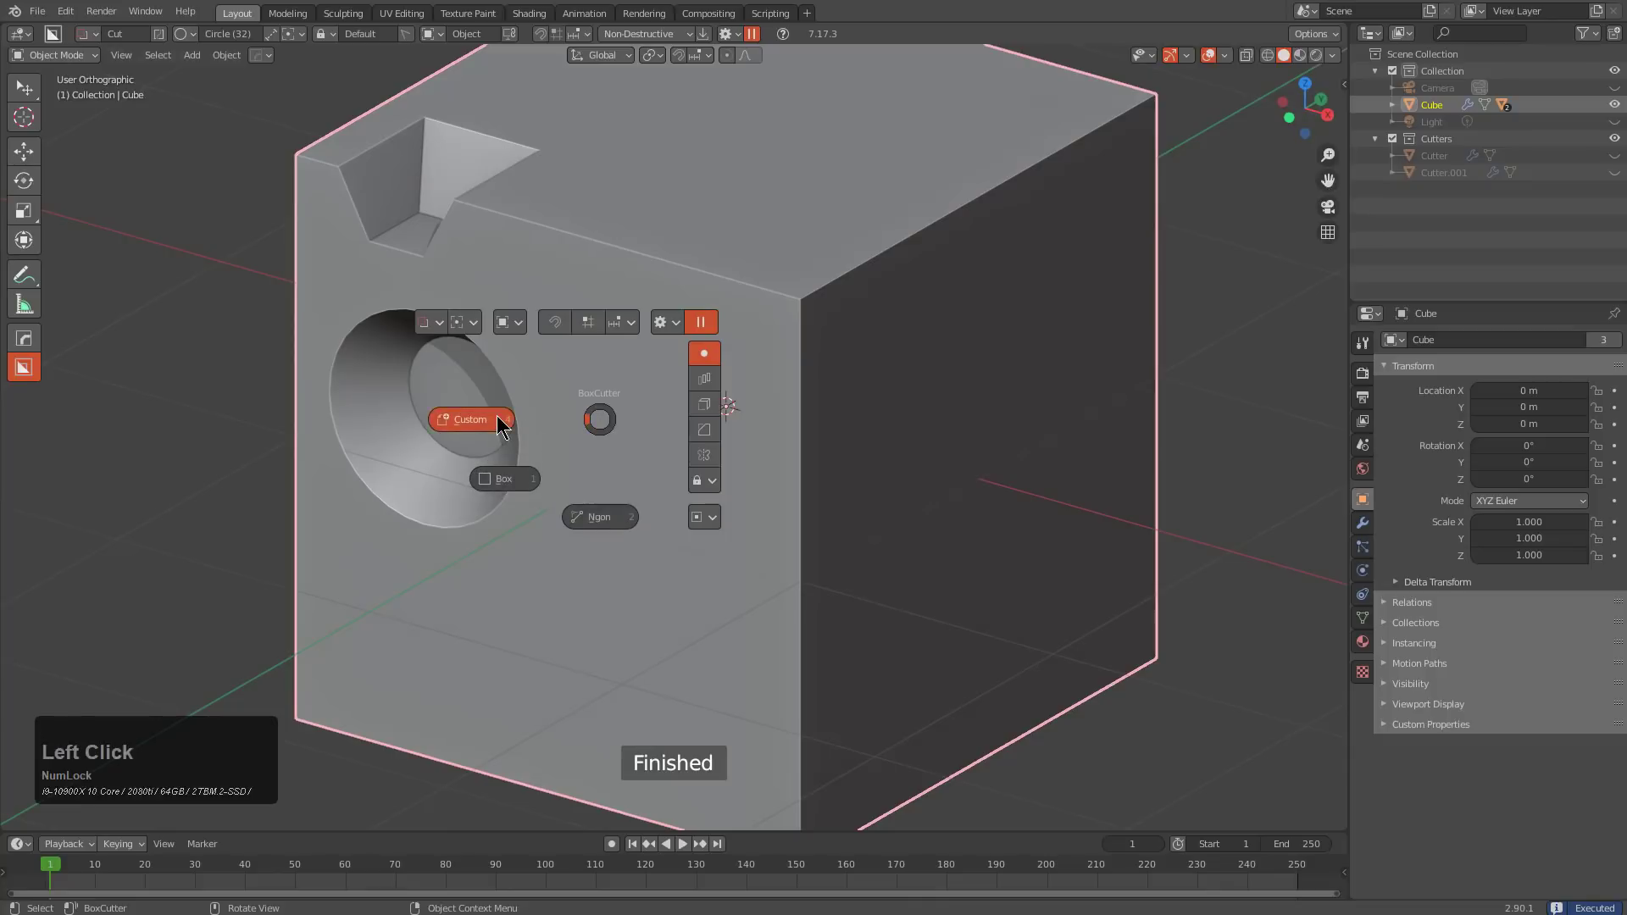
mouse_move(536, 307)
left_mouse_down()
mouse_move(739, 510)
mouse_move(724, 500)
left_mouse_up()
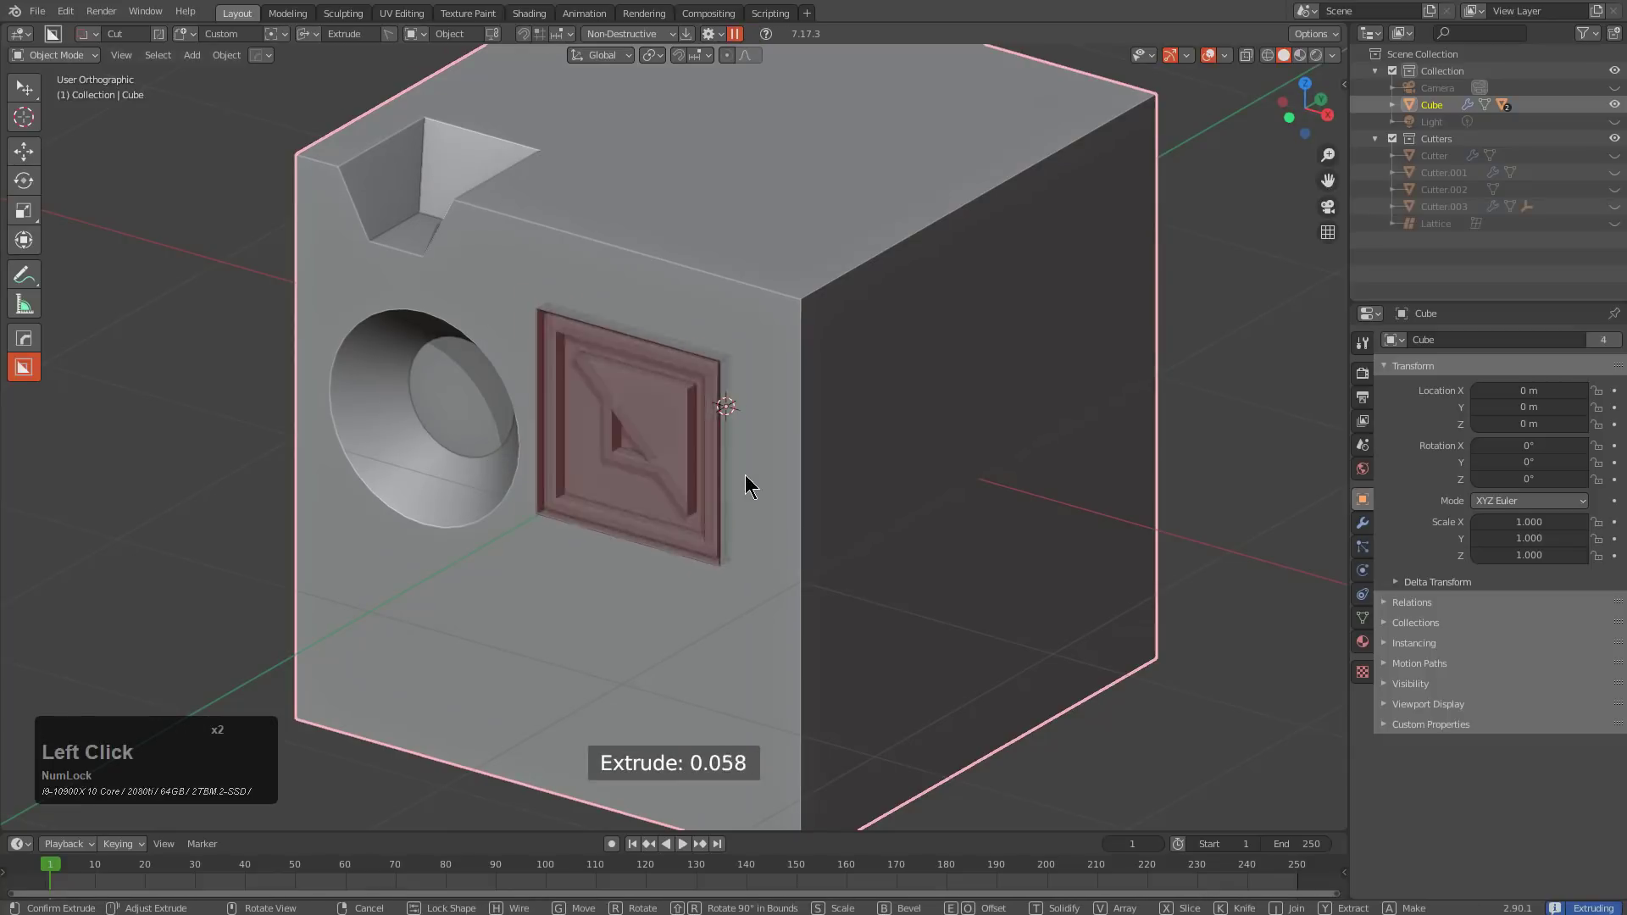
key("t")
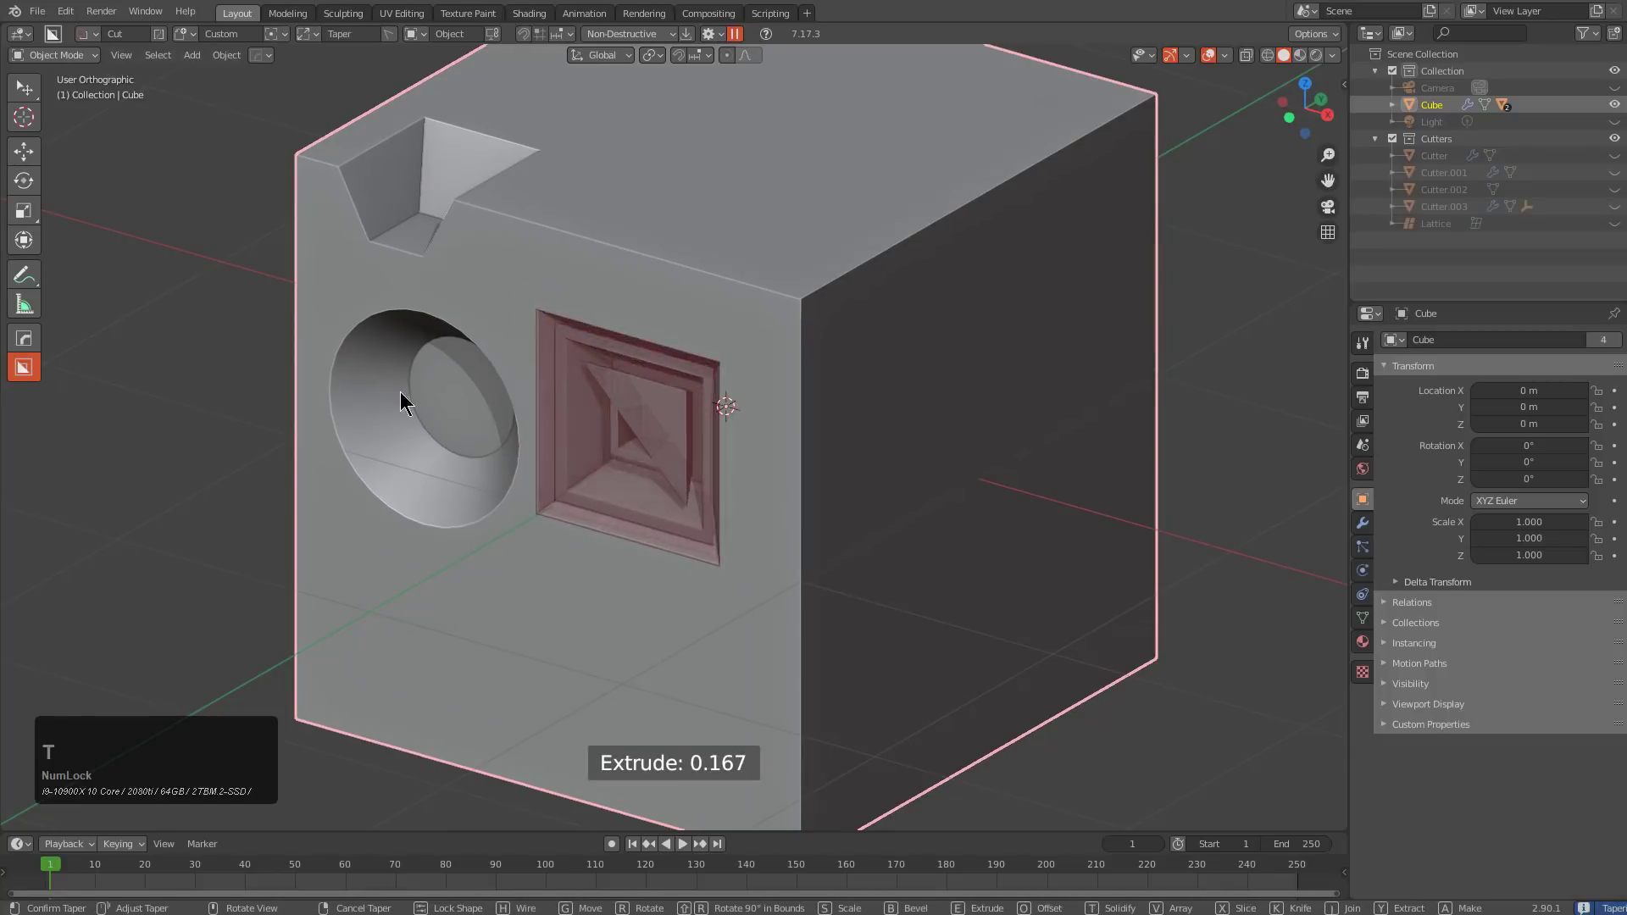
left_click(547, 418)
Readjust the taper of the locked custom cutter and apply the cut
scroll(847, 421, "up", 5)
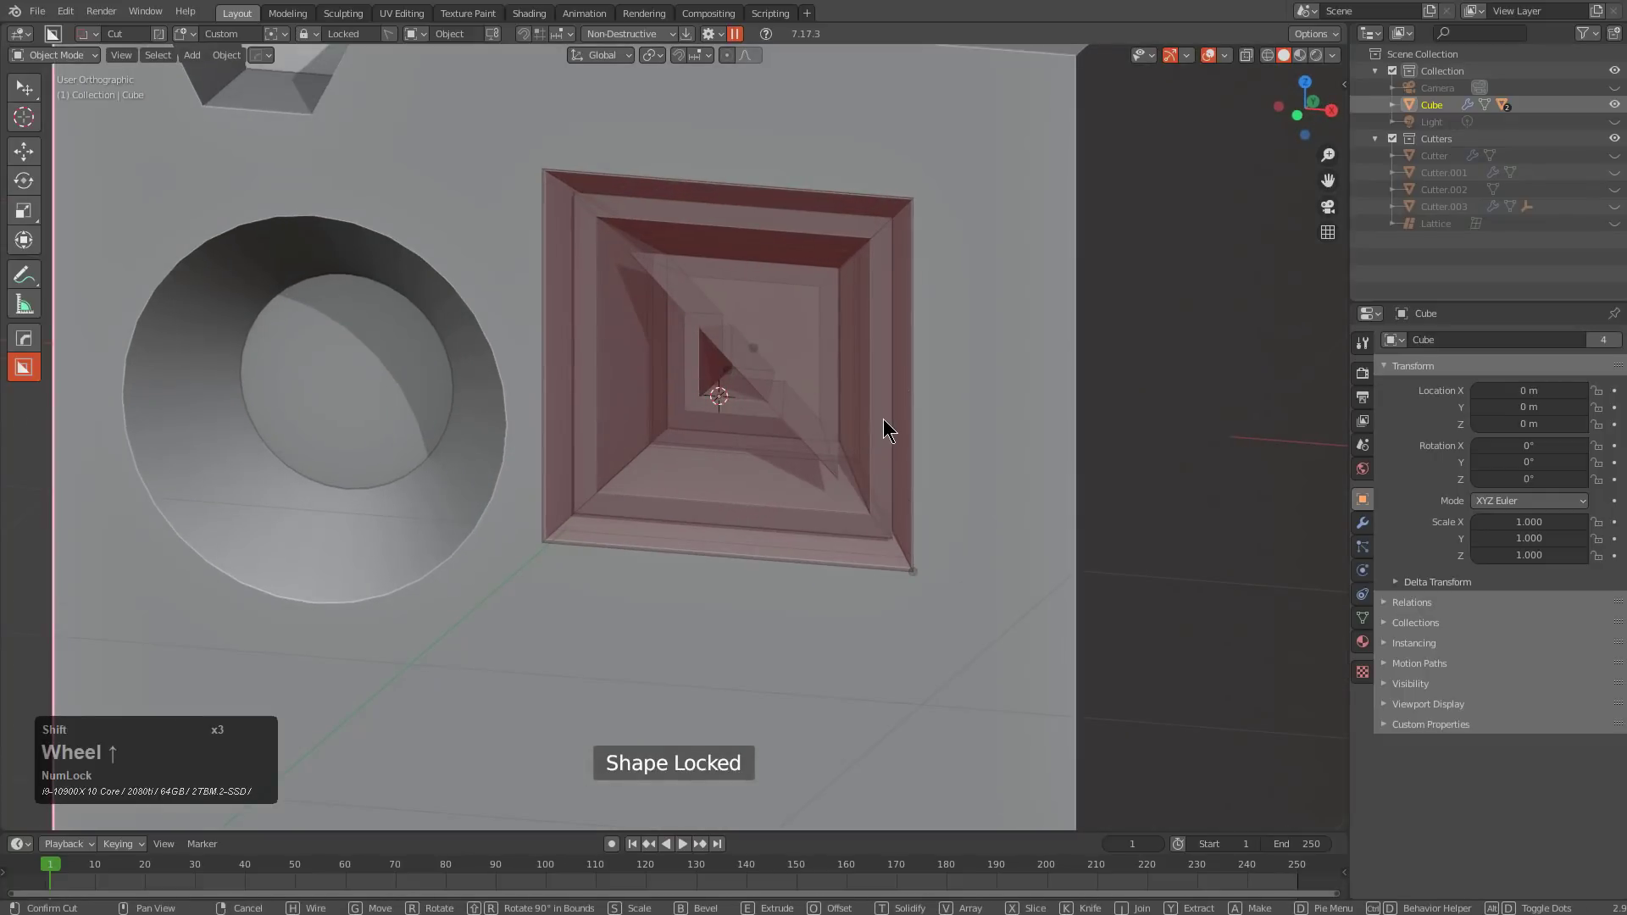
key("t")
left_click(640, 334)
mouse_move(617, 254)
middle_mouse_down()
mouse_move(718, 282)
mouse_move(791, 465)
middle_mouse_up()
Cut the custom shape about 0.42 deep below the tapered custom recess
mouse_move(665, 444)
left_mouse_down("shift")
mouse_move(843, 598)
mouse_move(887, 599)
left_mouse_up("shift")
left_click(848, 561)
middle_click_drag(824, 437, 882, 474)
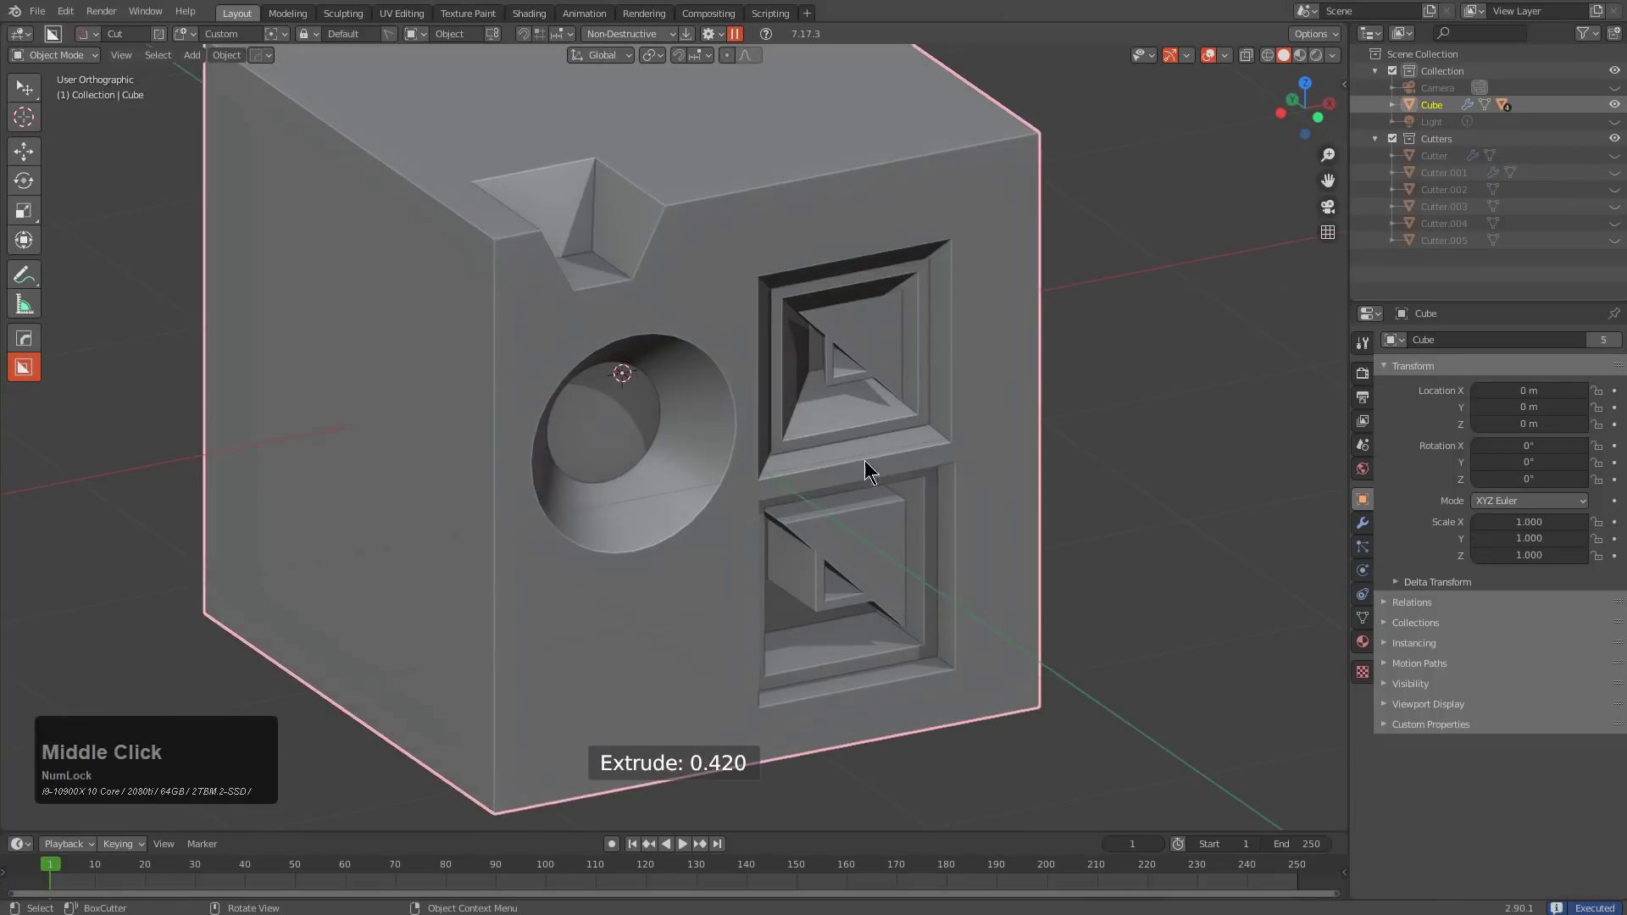
Switch the cutter shape back to Circle and turn on snapping for a cut on the round hole's floor
middle_click_drag(882, 653, 757, 468)
middle_click_drag(599, 358, 782, 409)
scroll(783, 409, "up", 2)
key("d")
left_click(618, 392)
middle_click_drag(618, 392, 675, 414)
left_click(615, 455)
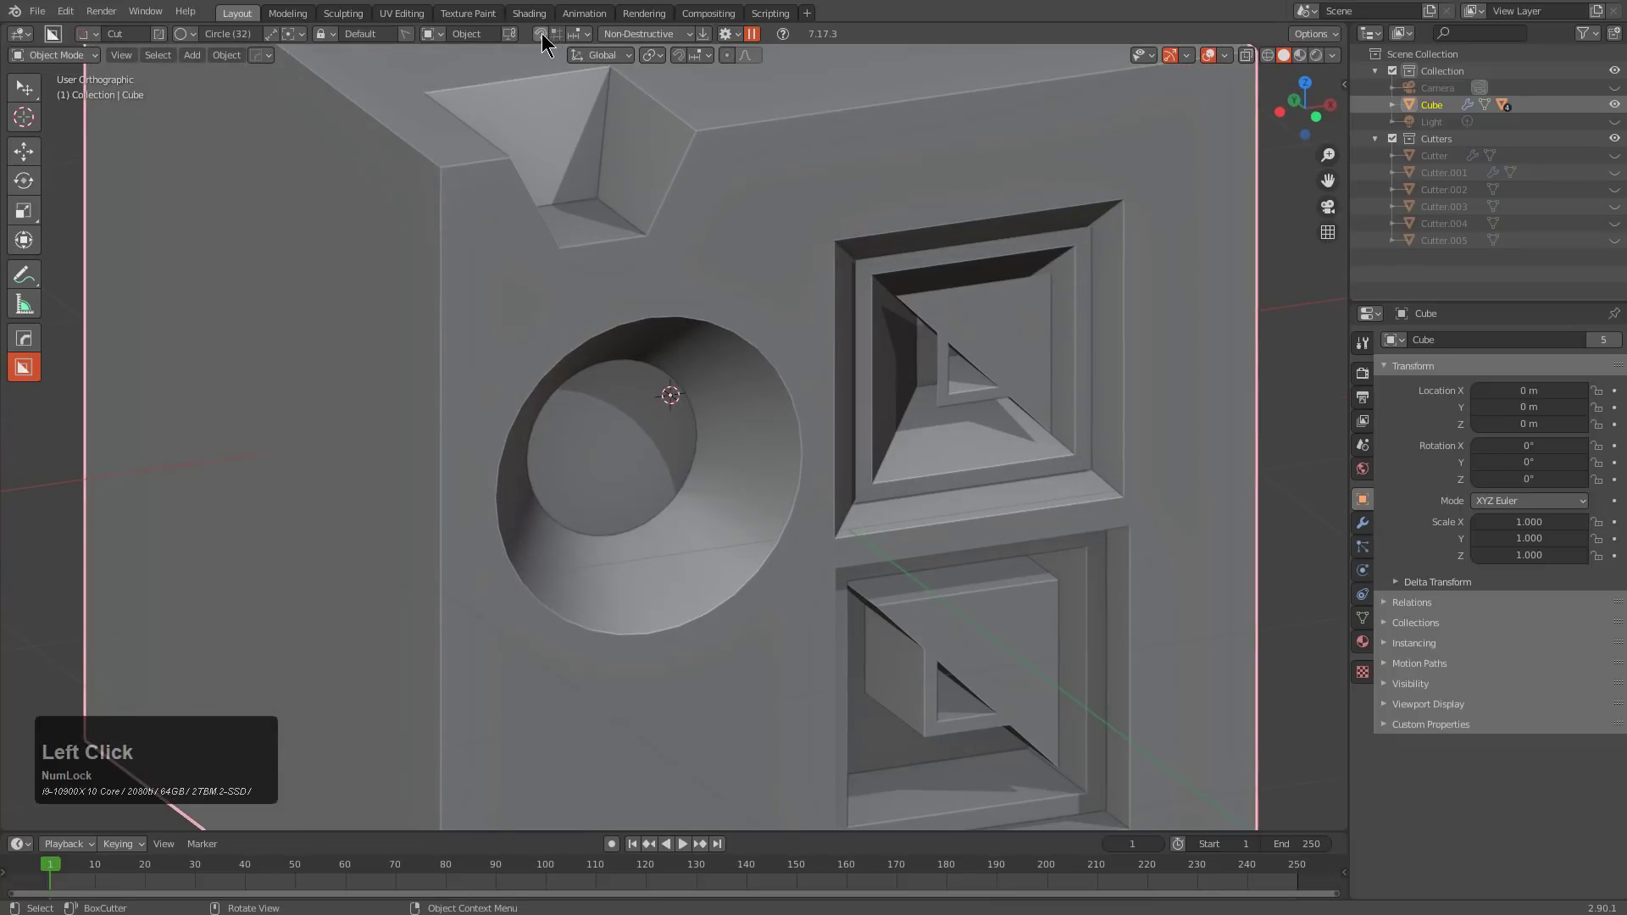
Cut a tapered circle about 0.07 deep into the round hole's floor and bring the face into front view
left_click_drag(618, 458, 693, 453)
key("t")
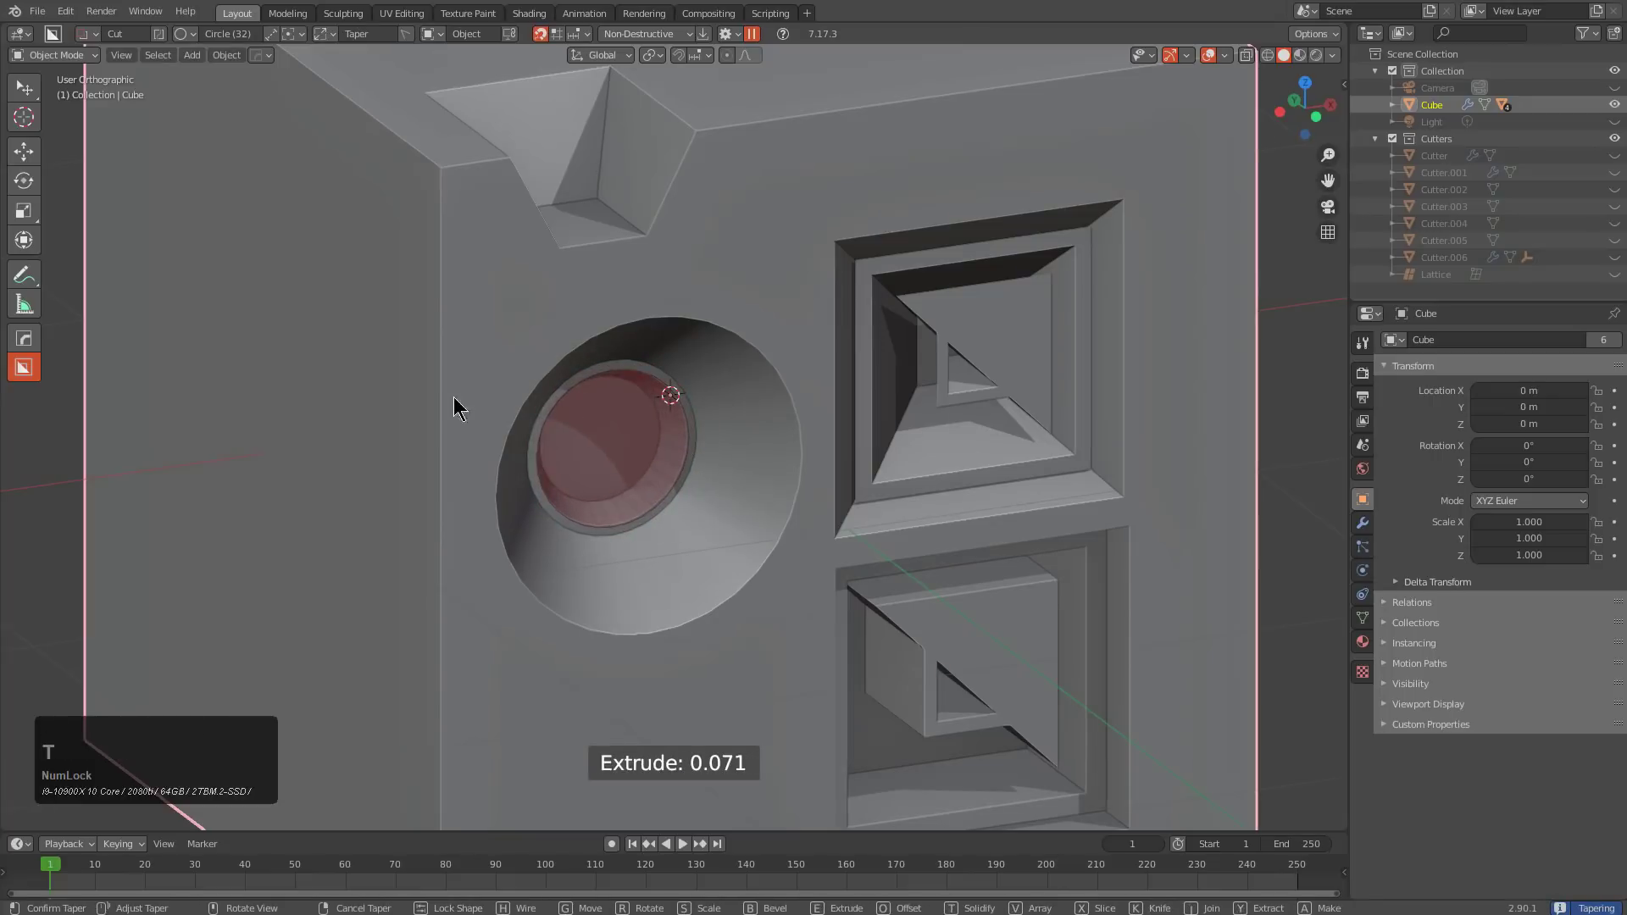
left_click(347, 381)
middle_click_drag(347, 381, 653, 451)
key("space")
scroll(672, 458, "down", 2)
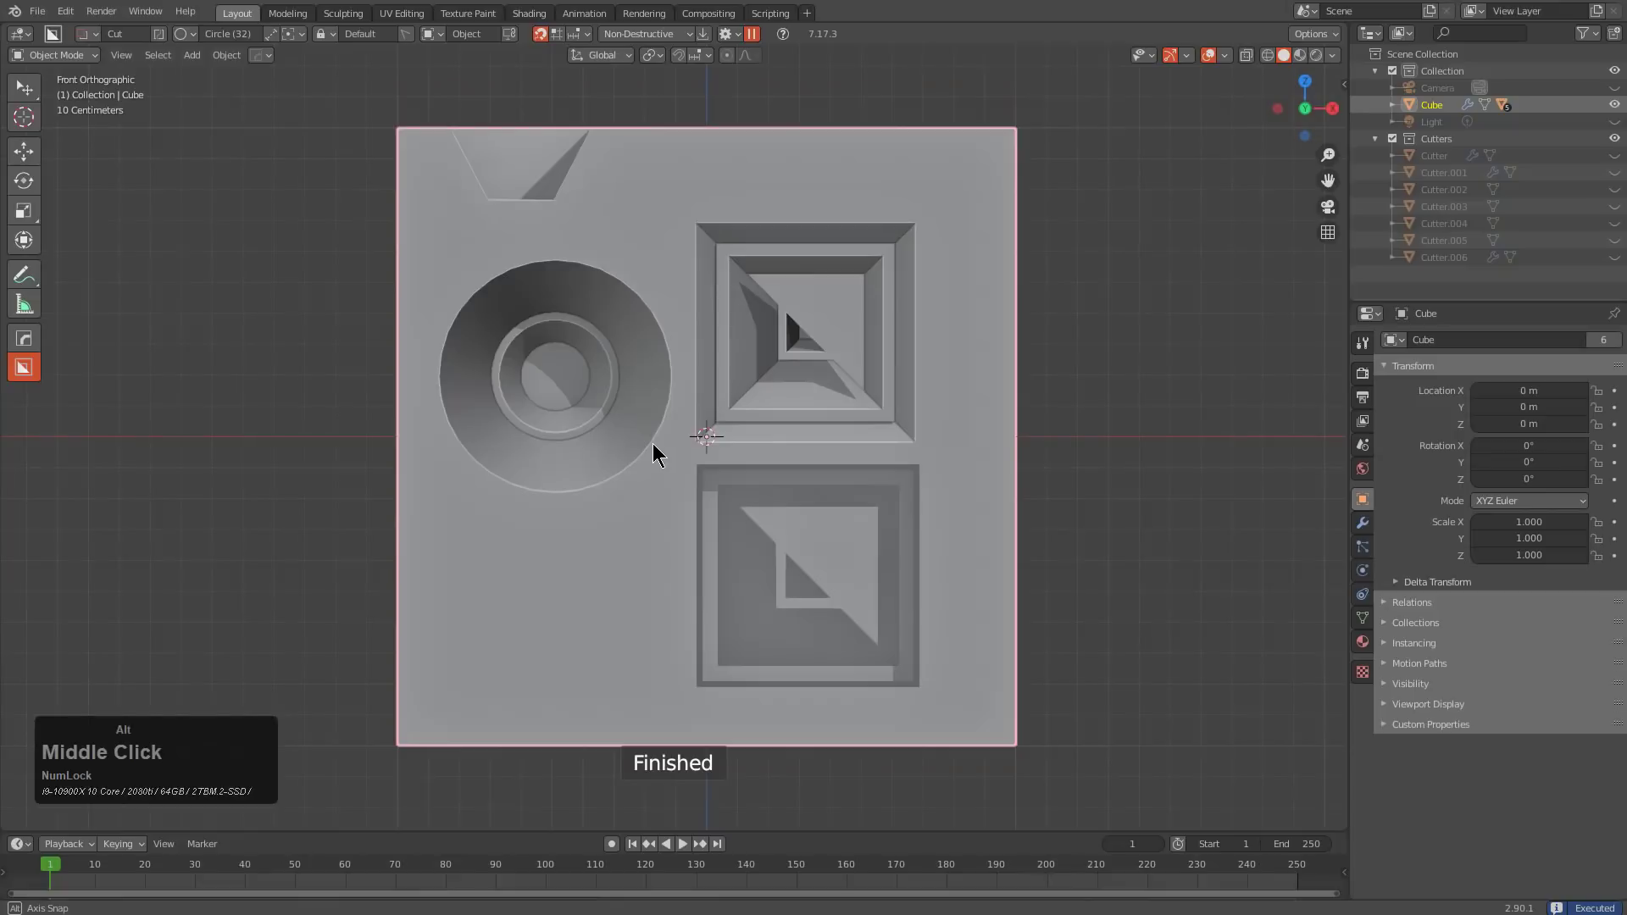
Change the viewport lighting to MatCap and pick a different matcap
left_click(1332, 55)
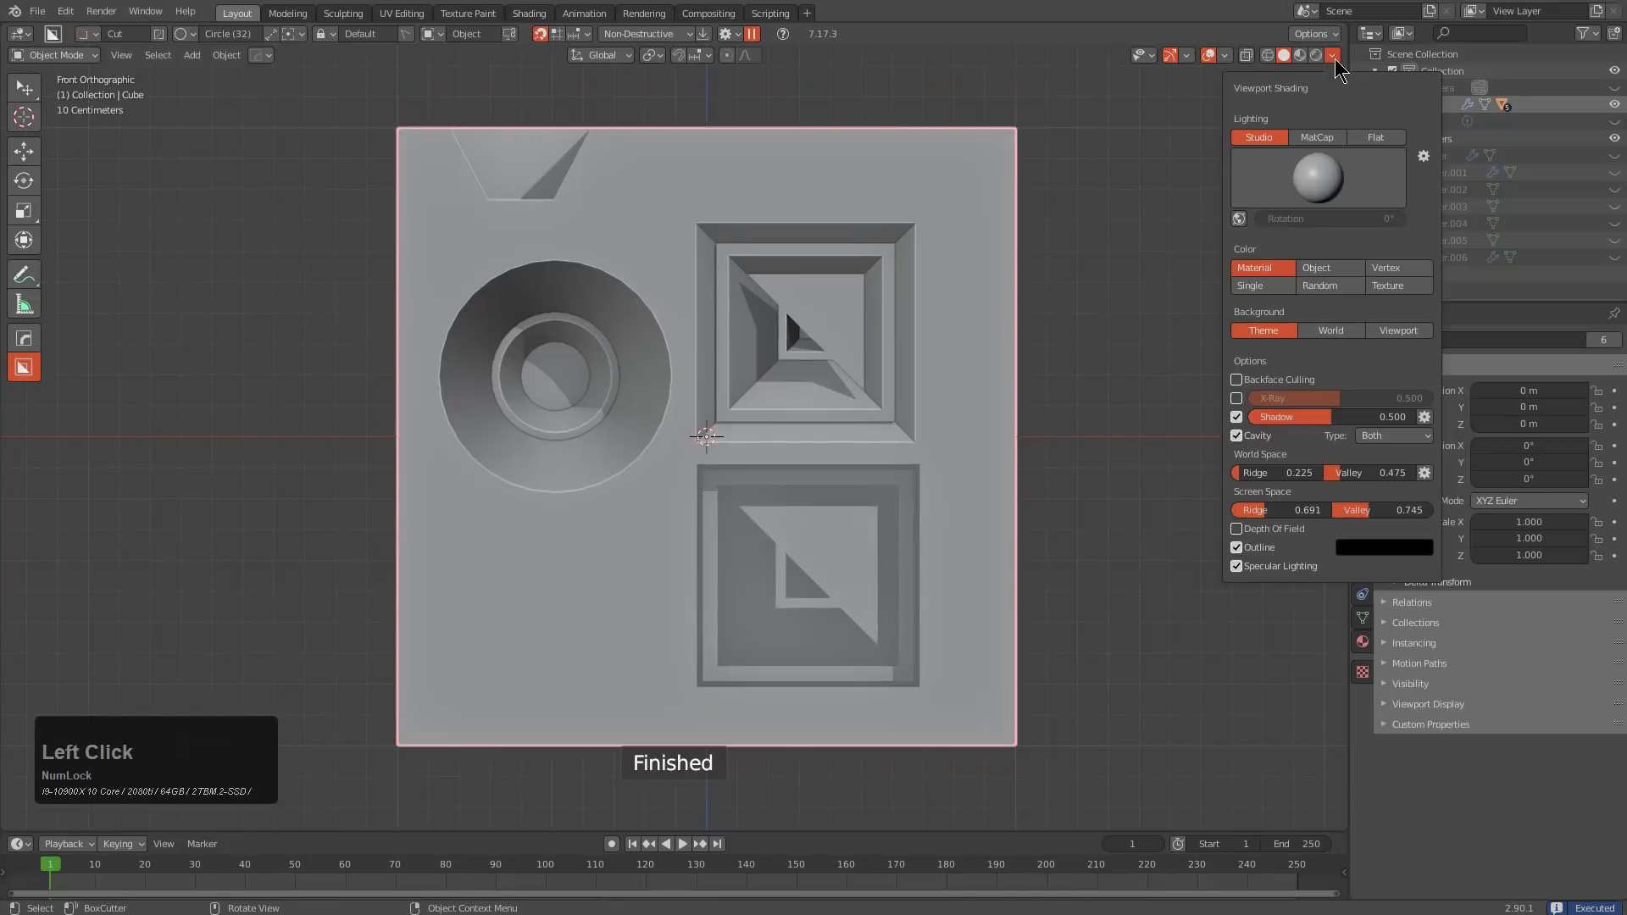
left_click(1316, 137)
left_click(1314, 178)
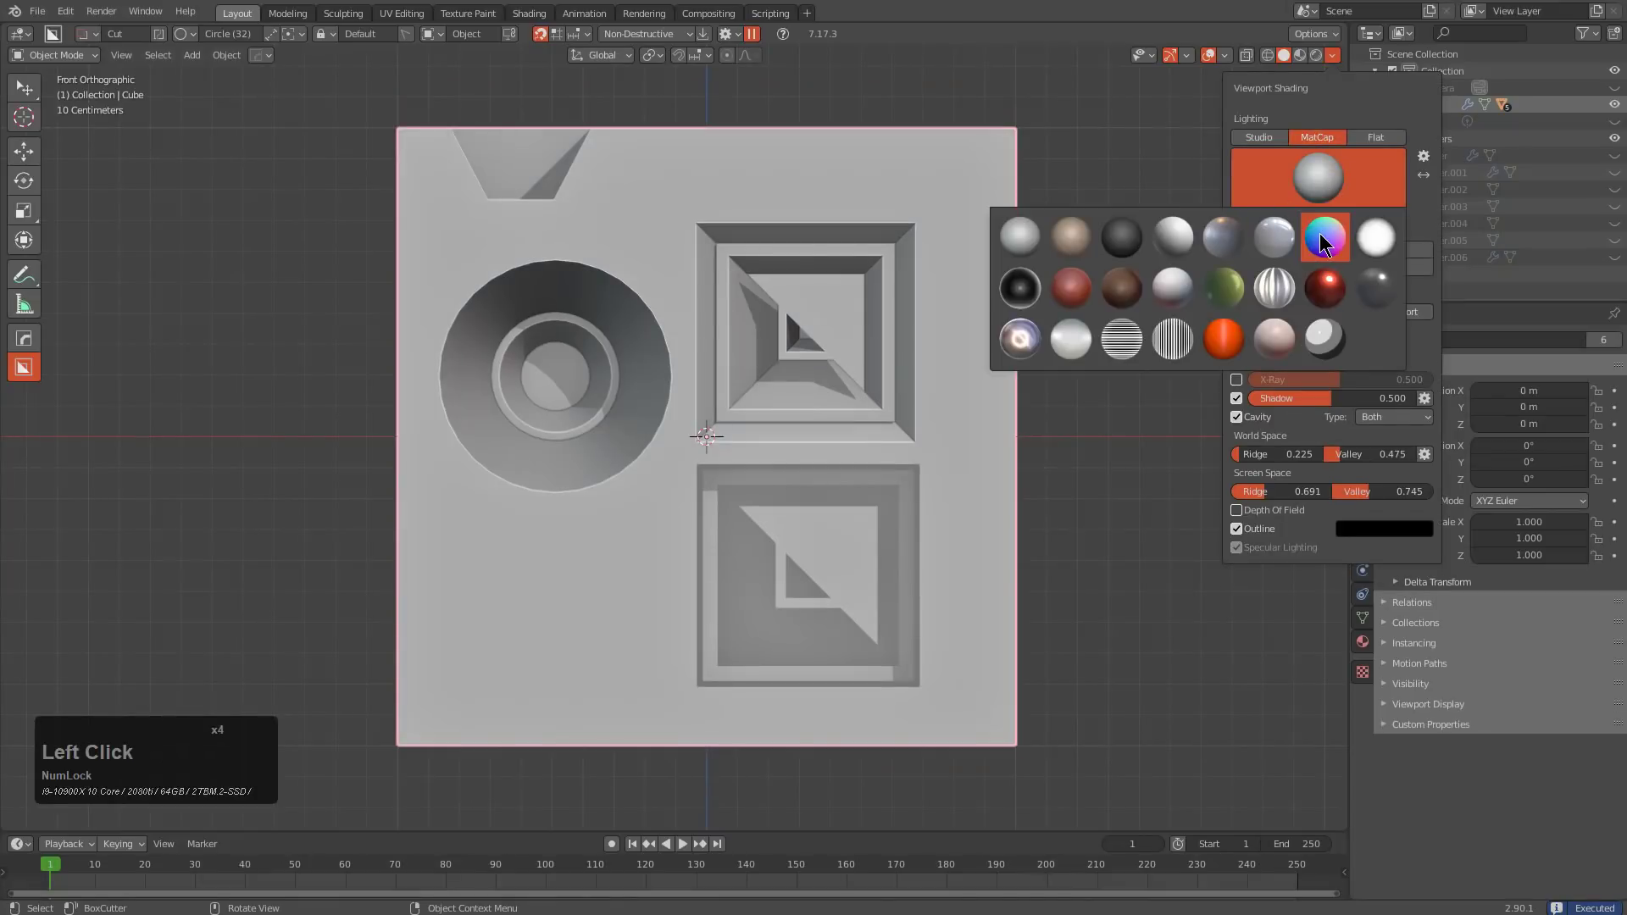
left_click(1354, 237)
scroll(867, 359, "up", 1)
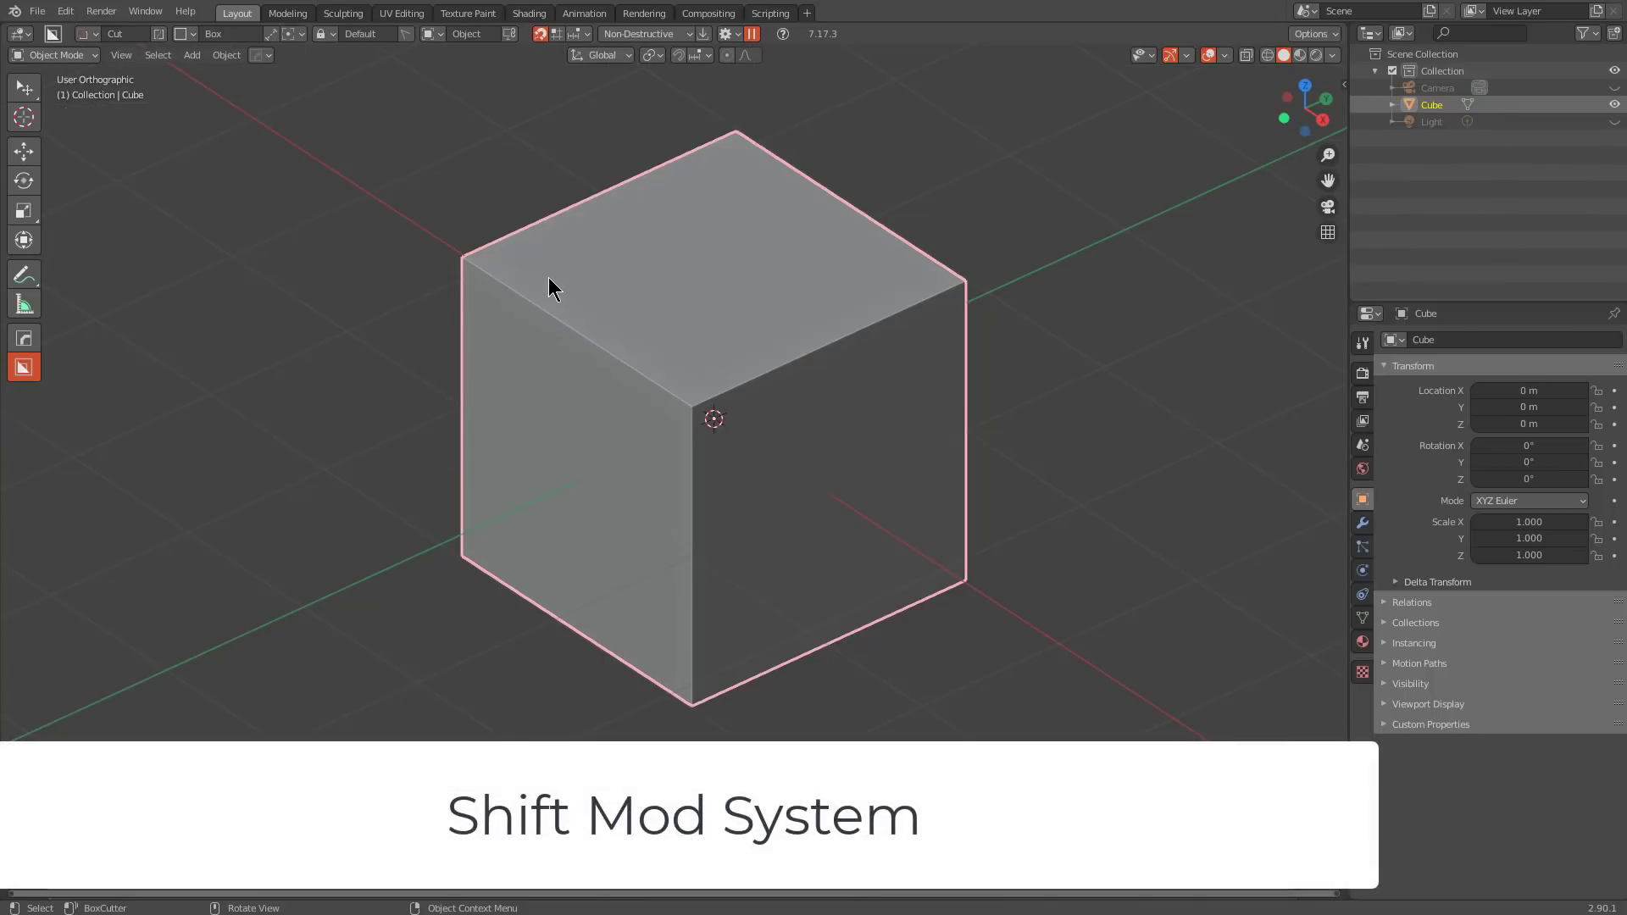
Cut a box about 0.88 deep into the cube's upper back corner and keep its cutter live and selected
left_click_drag(508, 290, 517, 335)
middle_click(540, 462)
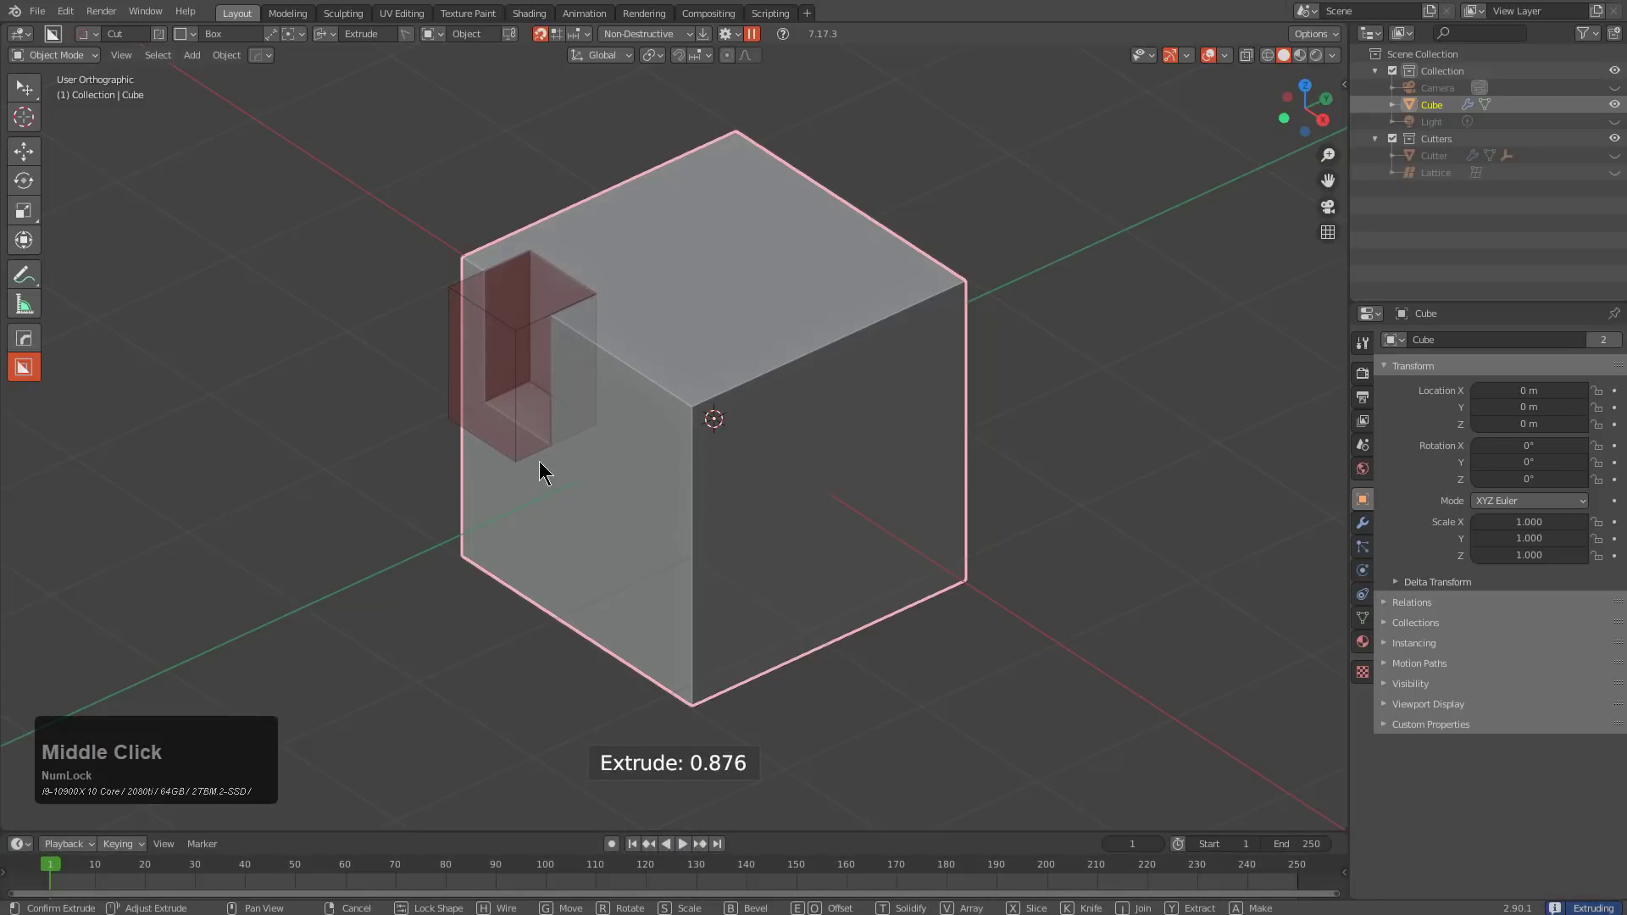
left_click(539, 462, "shift")
Cut two boxes into the live cutter itself, the last one about 1.49 deep
left_click_drag(533, 347, 610, 388)
left_click(579, 335)
left_click_drag(530, 279, 610, 298)
left_click(621, 438)
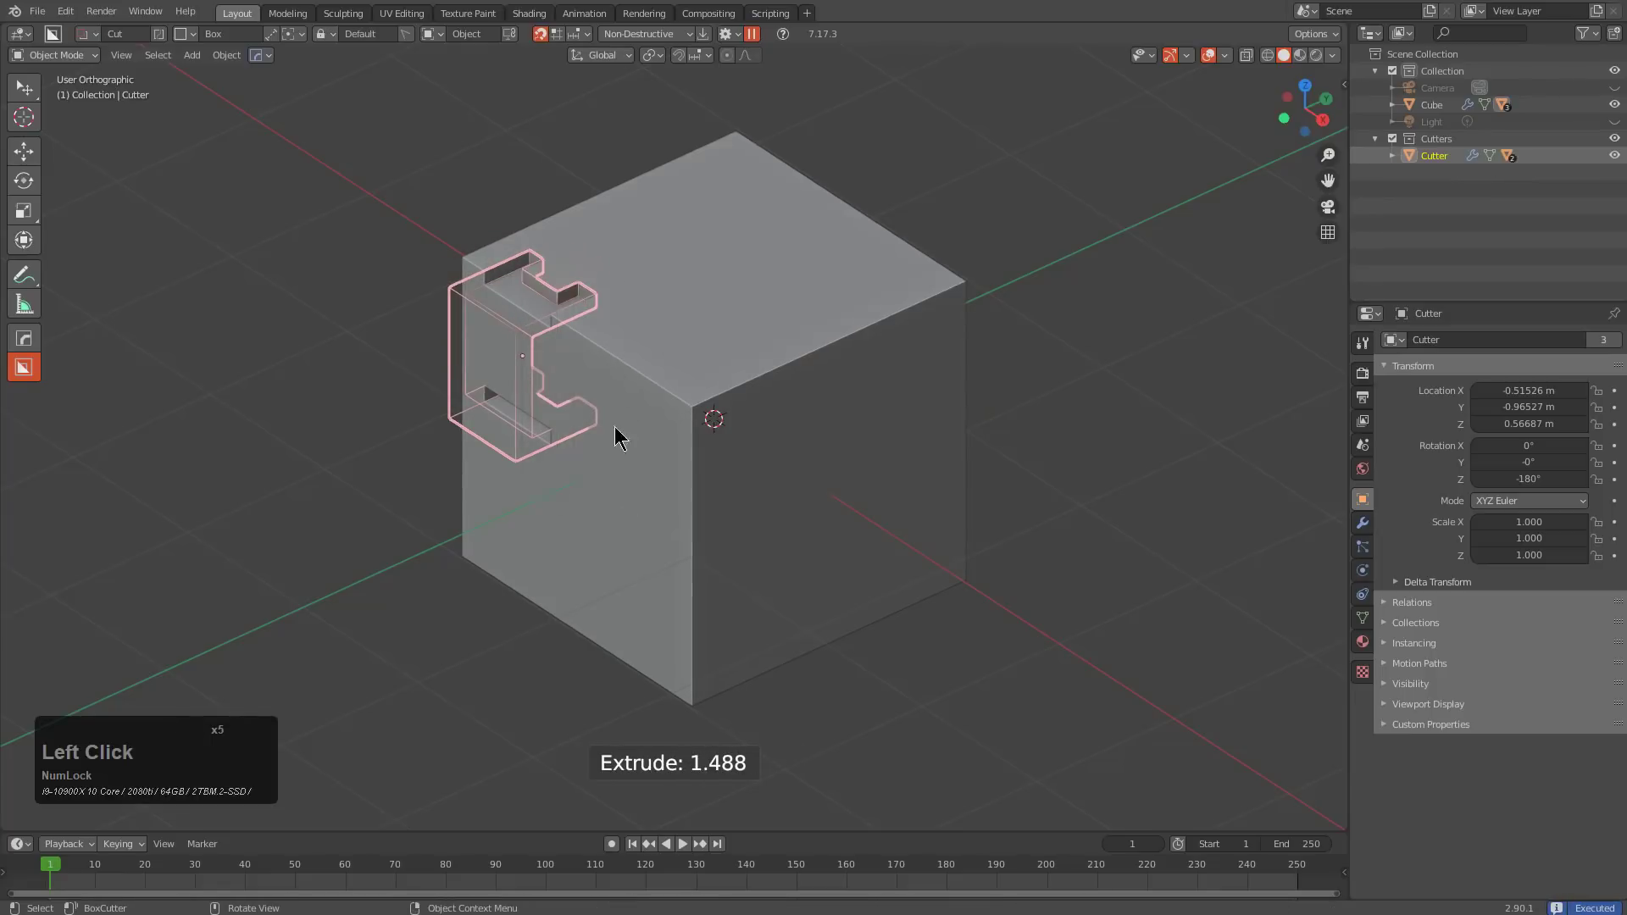
Cut a box about 1.69 deep beside the notched corner, keeping its cutter live and selected
left_click(603, 354)
left_click_drag(638, 311, 580, 403)
left_click(574, 657)
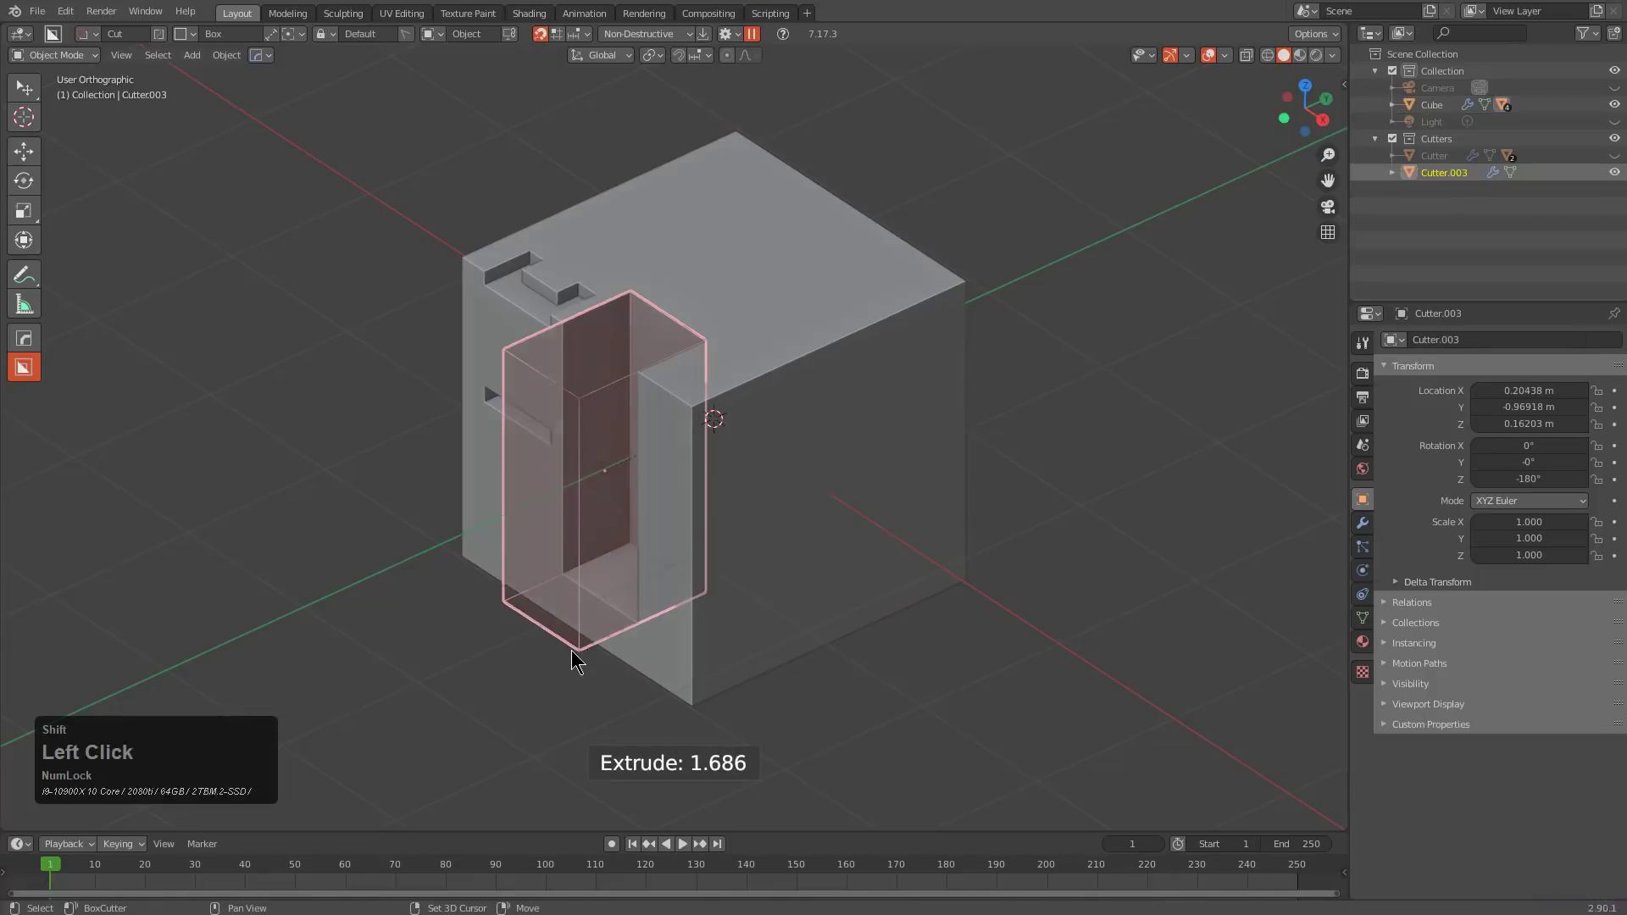
Cut a box about 2.27 deep through the middle of the live cutter and hide the cutters collection
left_click_drag(569, 335, 723, 322)
left_click(724, 585)
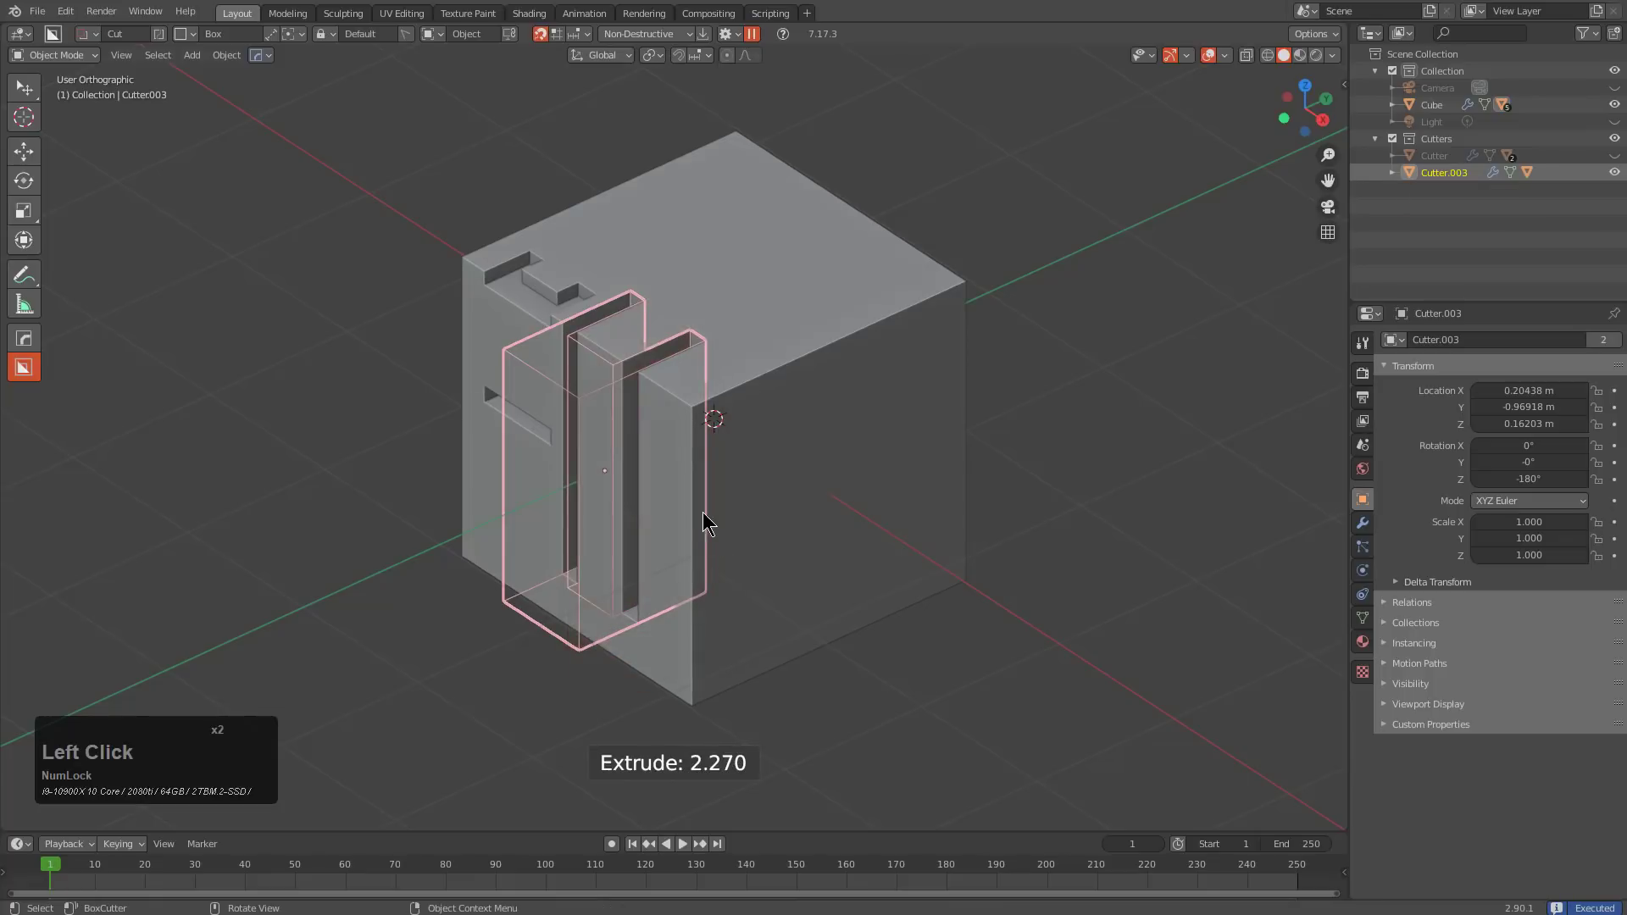
key("1")
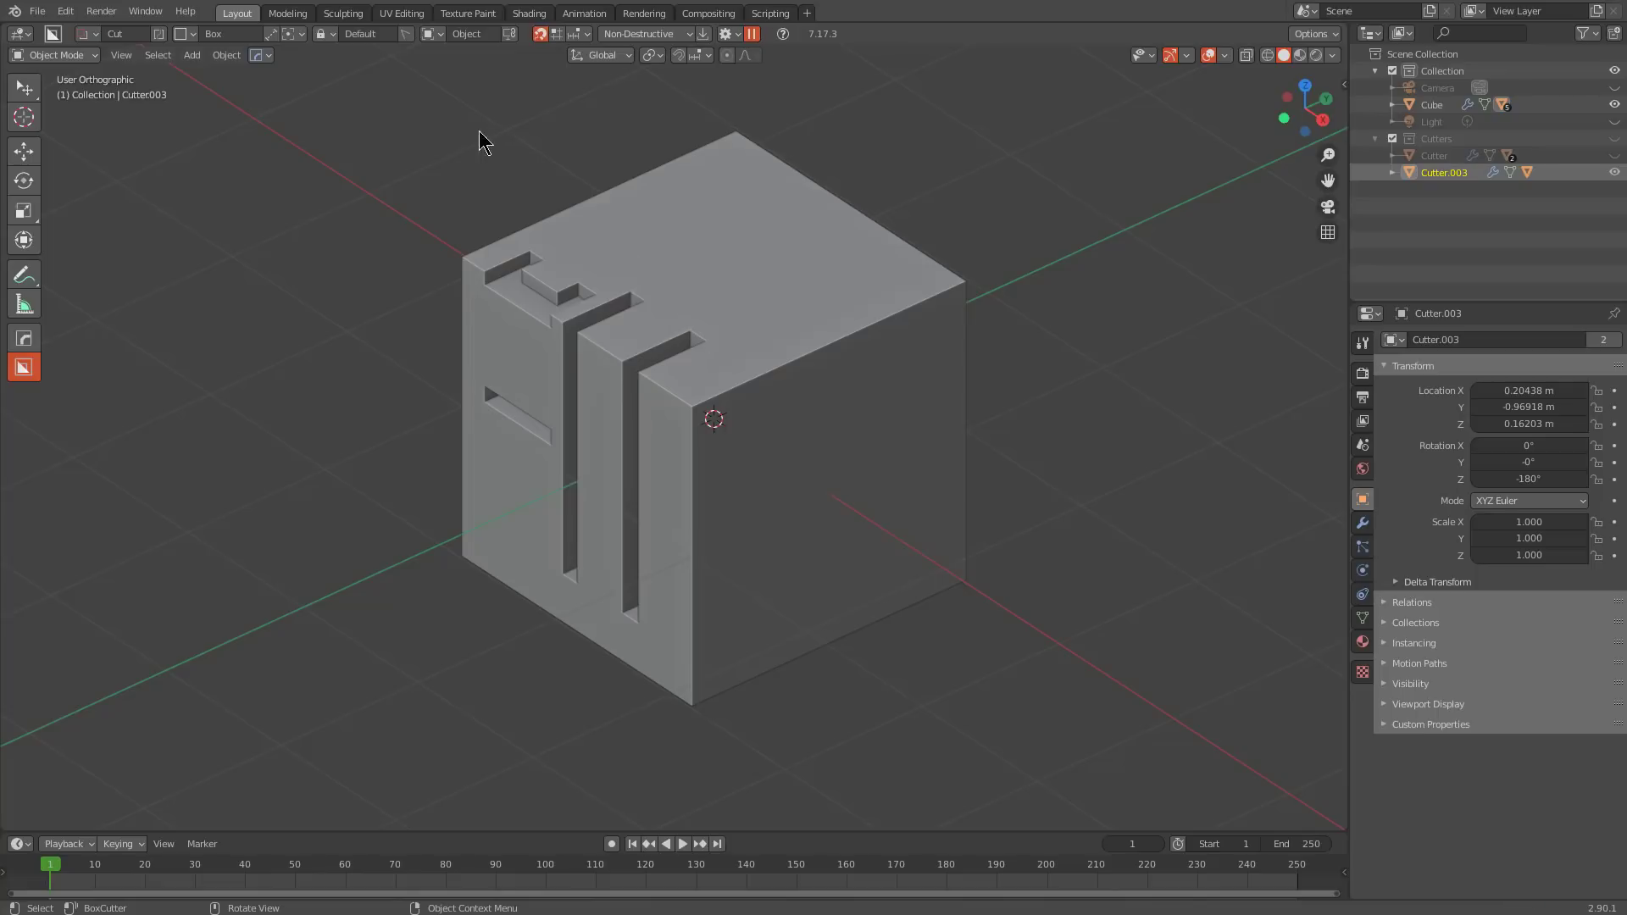
Enable the Shift Operation for cutting and keep it set to Taper
left_click(331, 37)
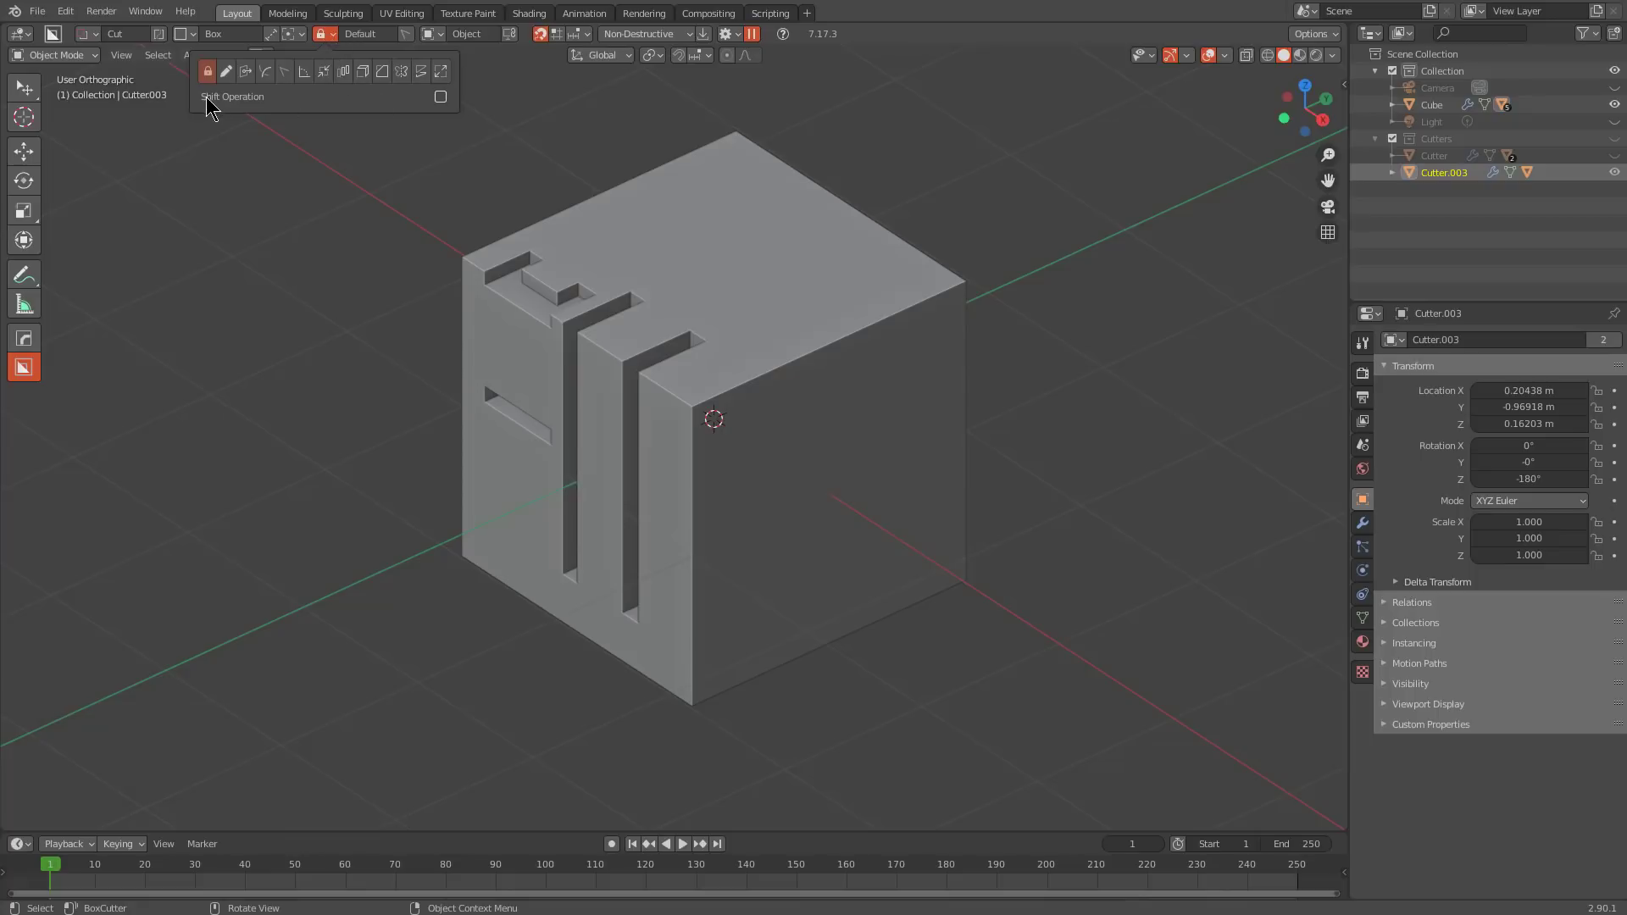
left_click(440, 97)
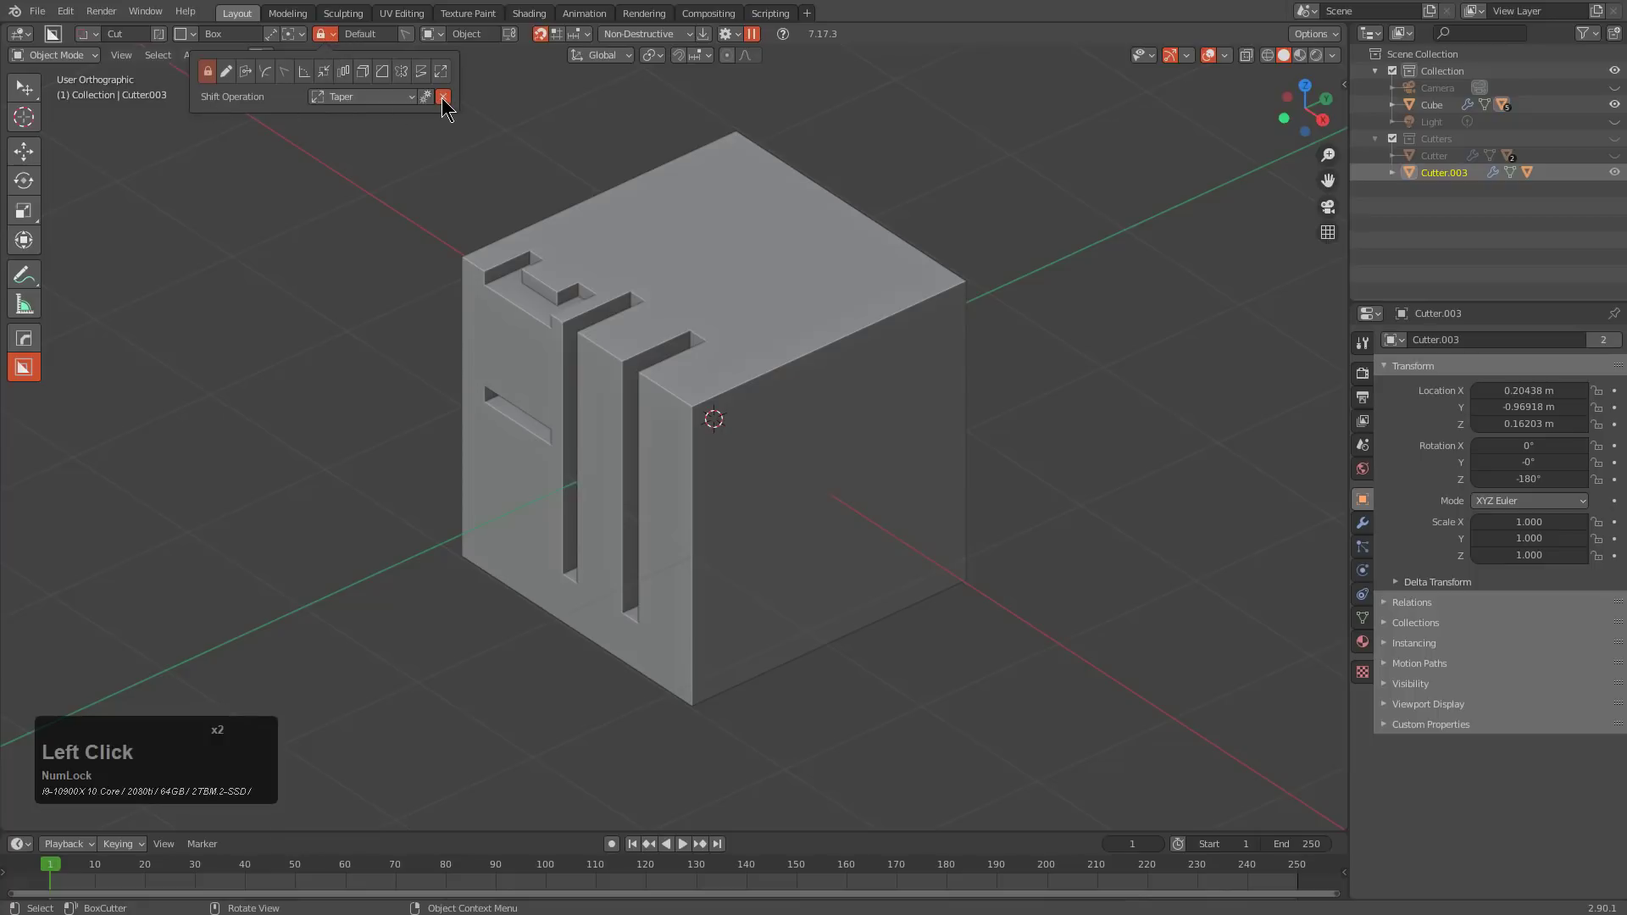
left_click(411, 100)
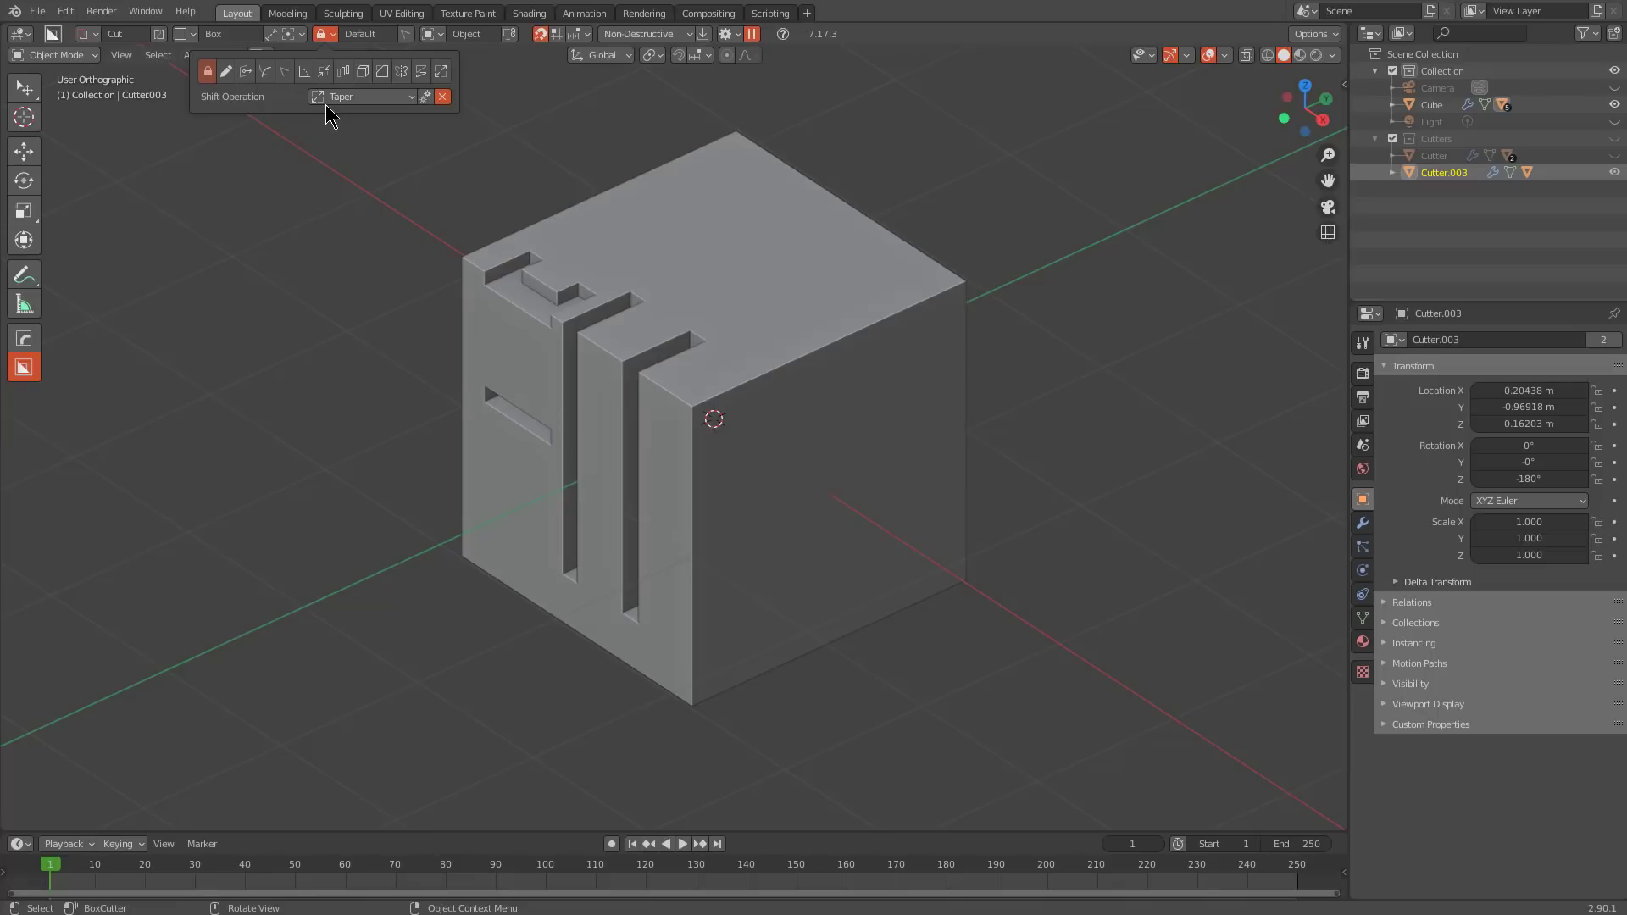
Draw a box cut on the cube's front upper corner and taper it with the Shift Operation
left_click(709, 299)
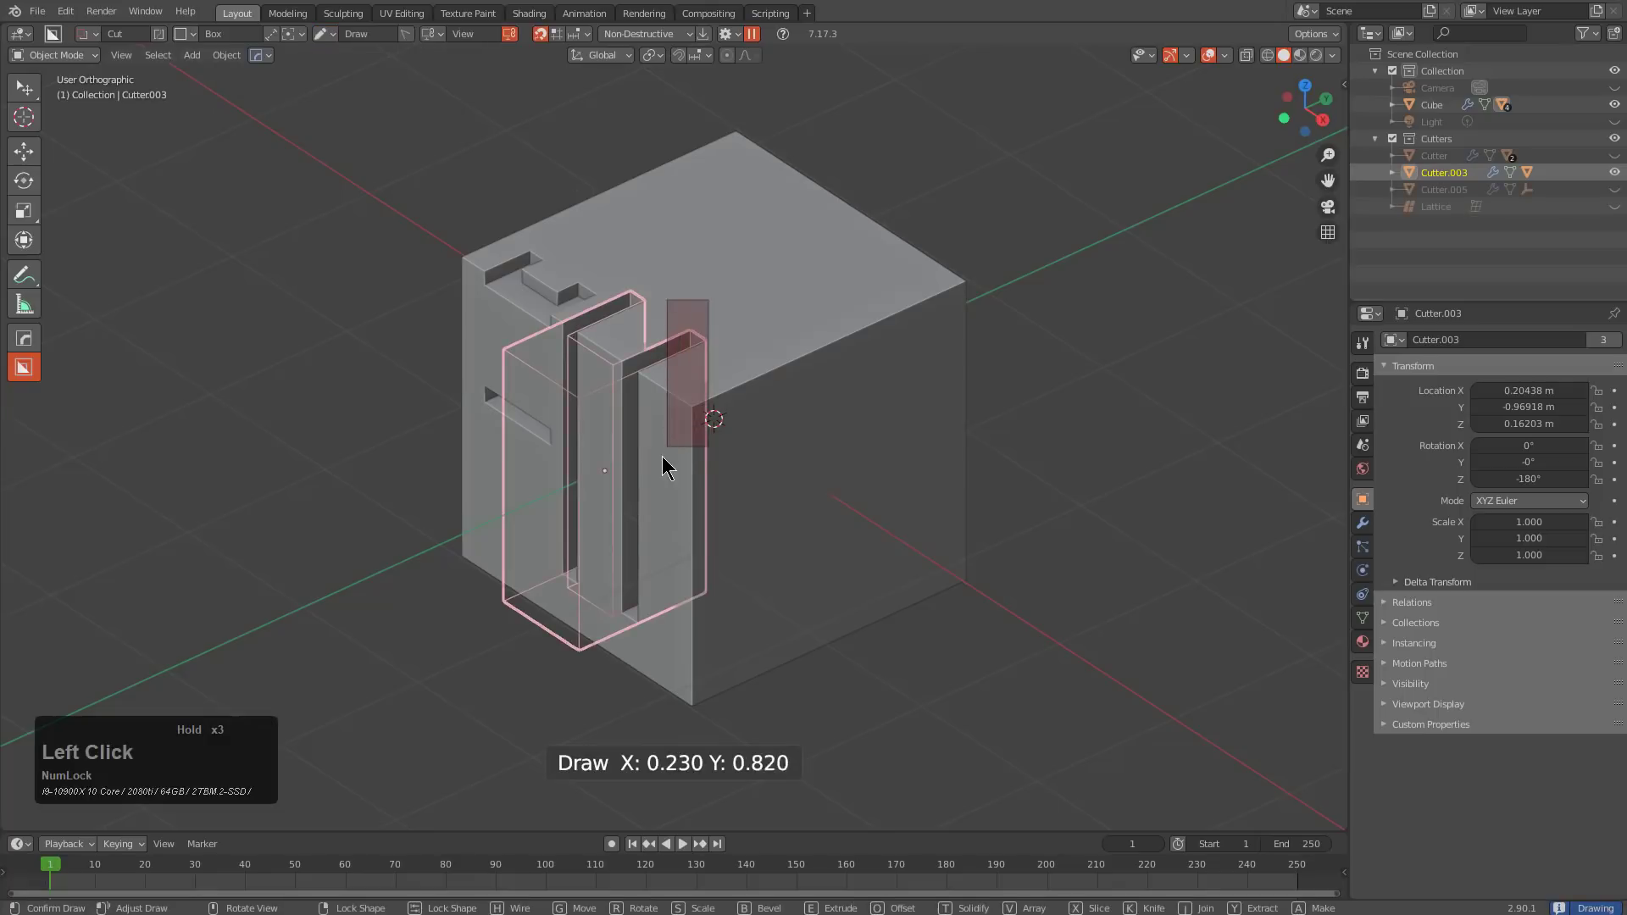
left_click(725, 292)
left_click_drag(722, 297, 664, 481)
key("shift")
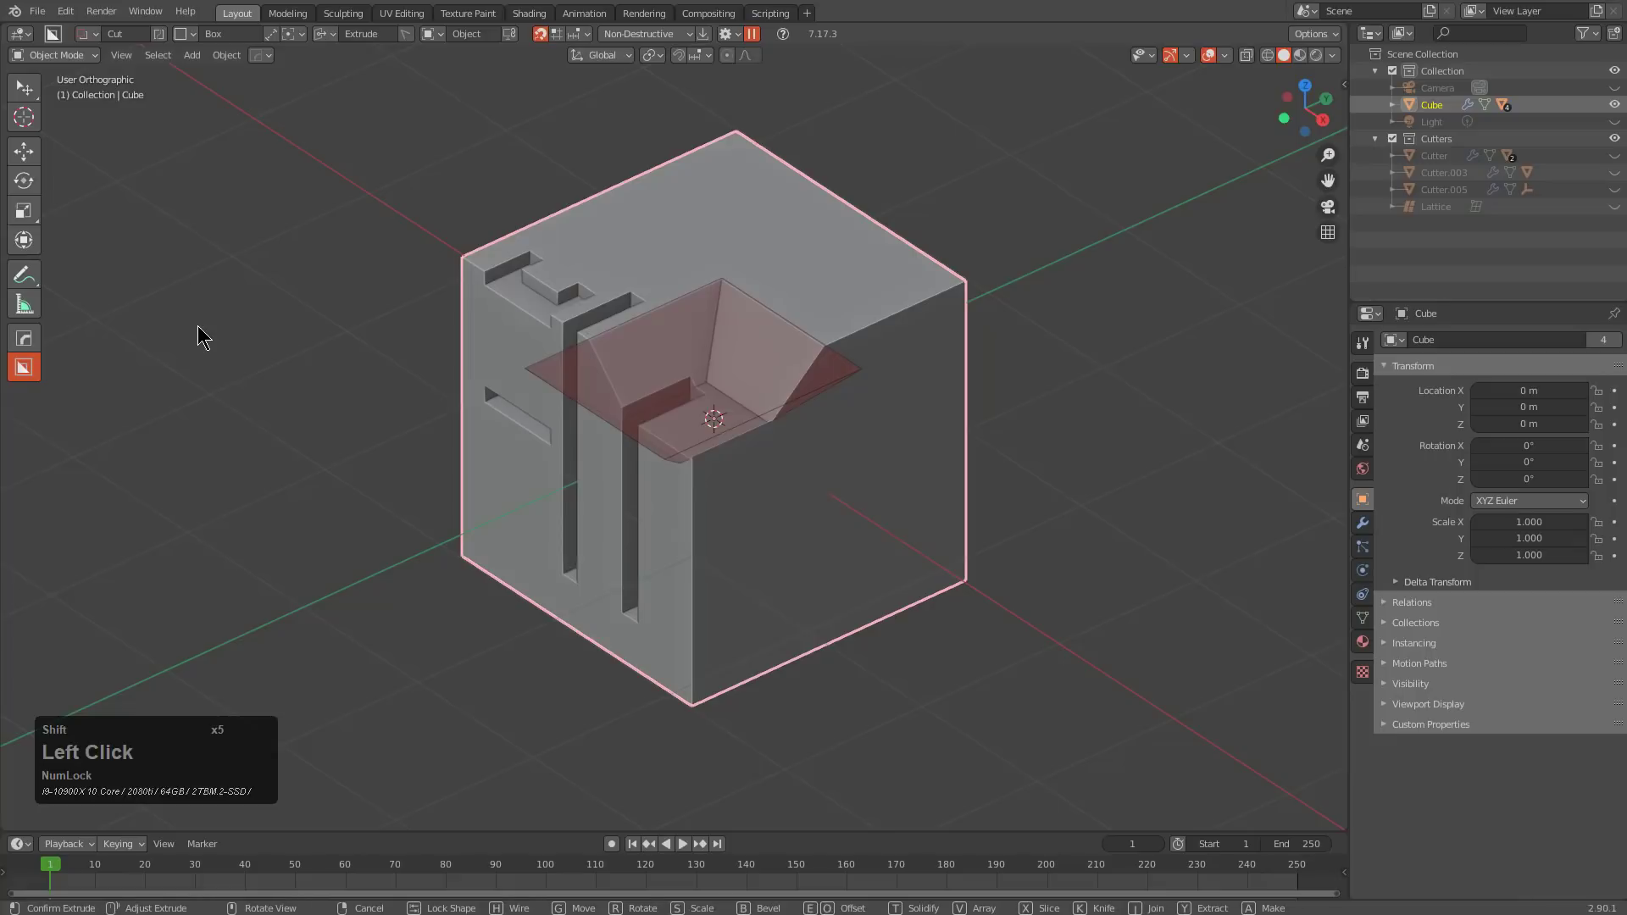
left_click(271, 323)
Cut a tapered box about 0.33 deep into the front edge of the large tapered recess's floor
middle_click(653, 436)
scroll(774, 443, "up", 3)
left_click_drag(786, 419, 785, 563)
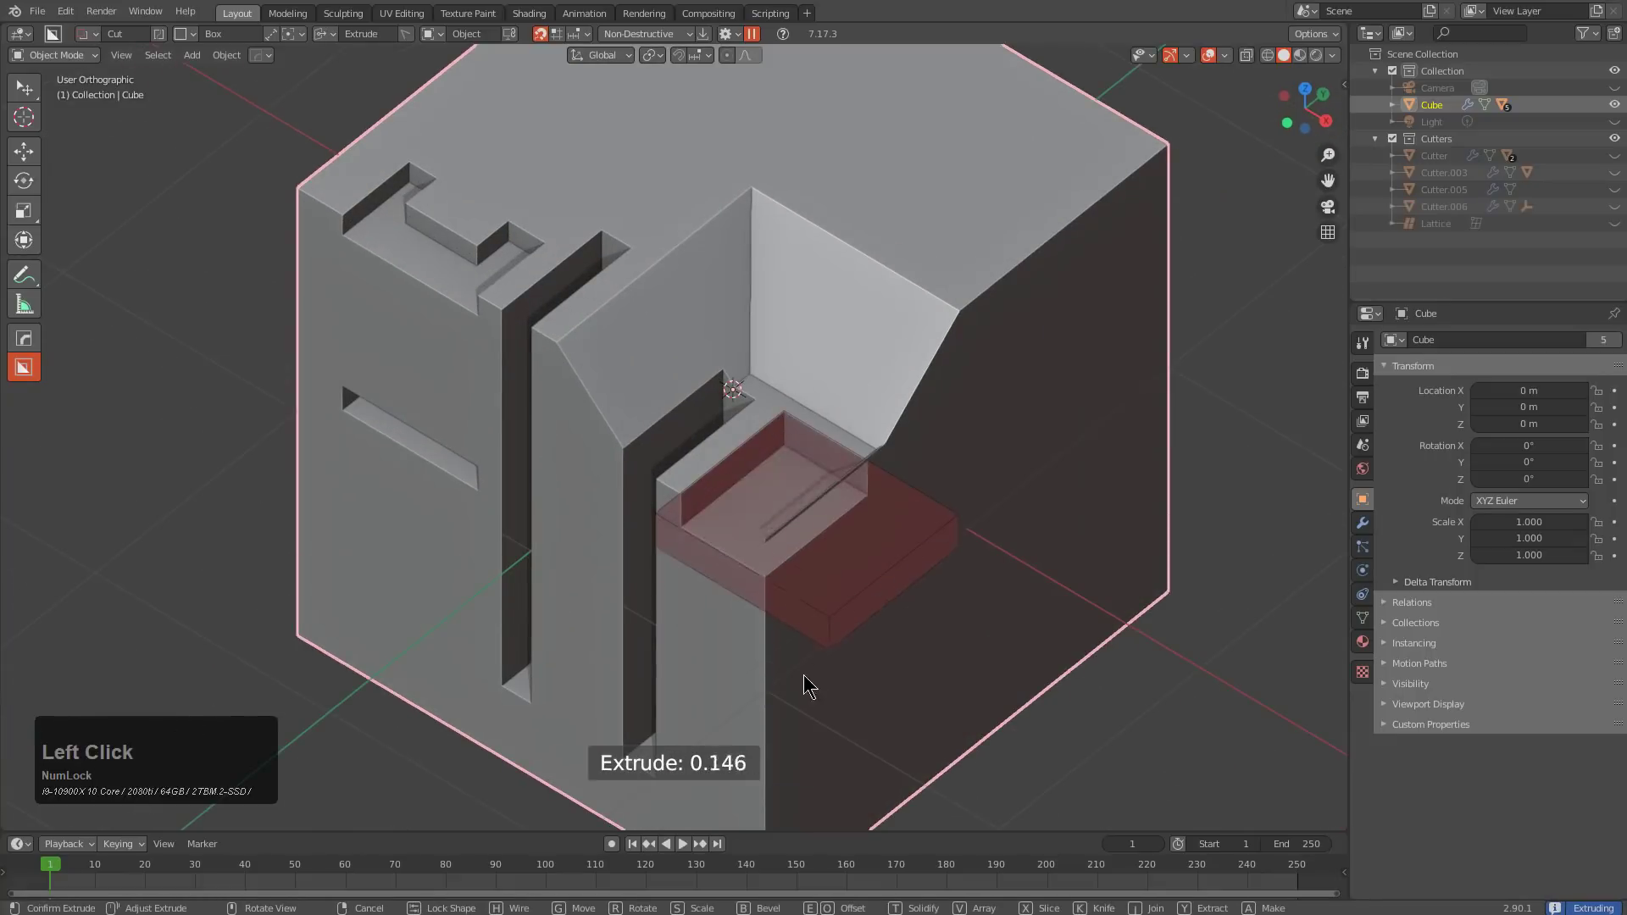
key("shift")
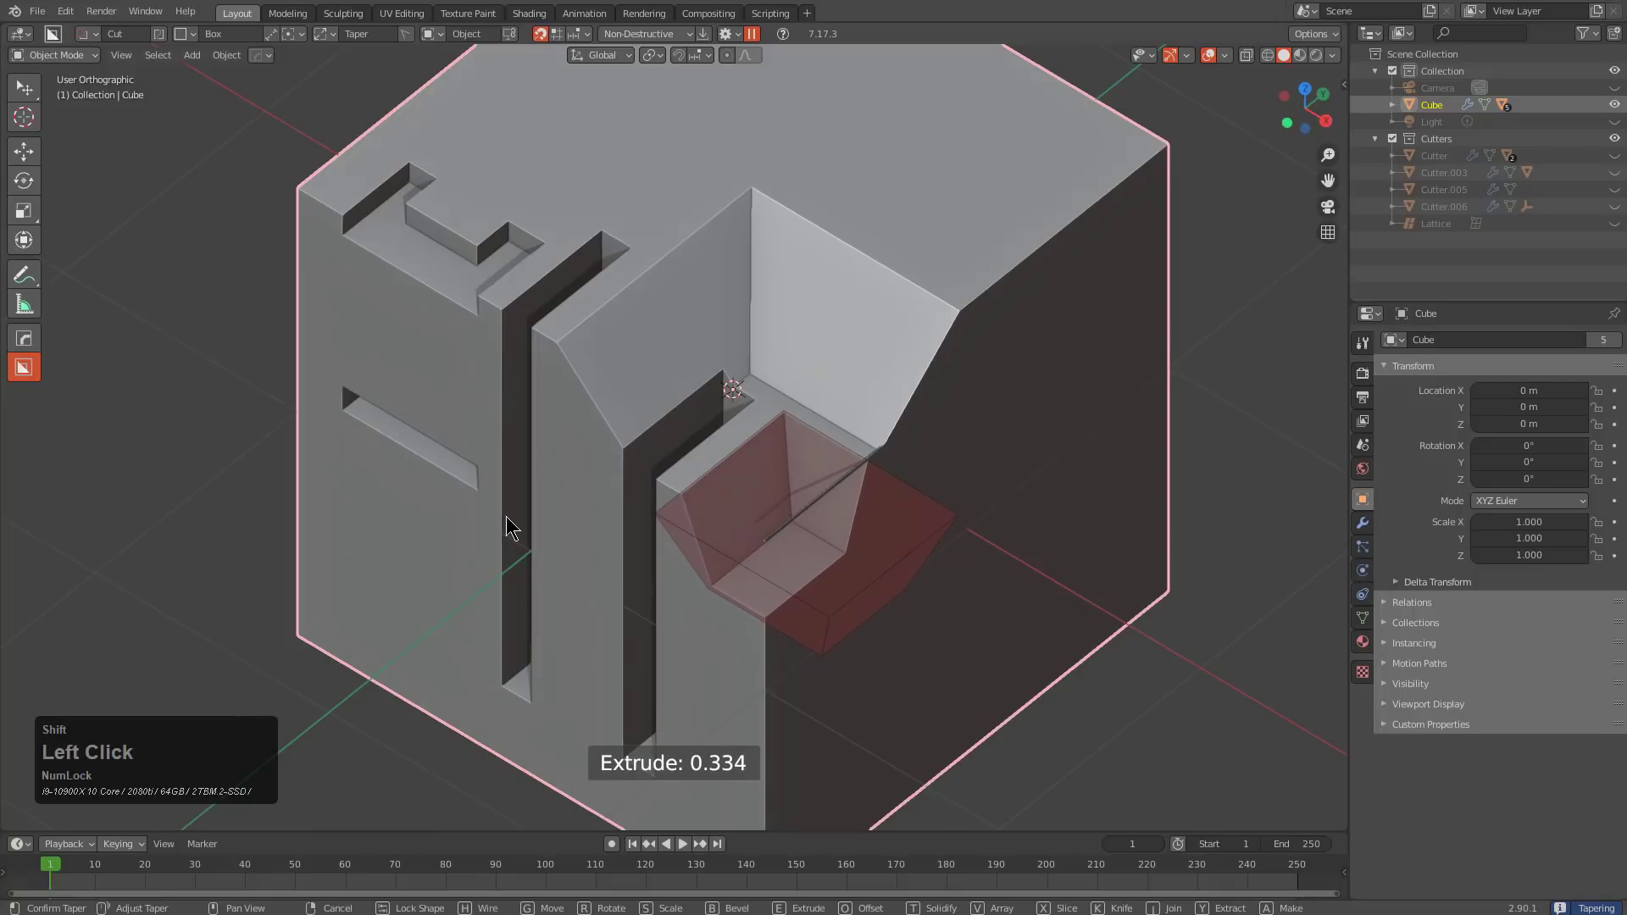
right_click(542, 523, "shift")
left_click_drag(795, 503, 804, 485)
left_click(898, 512)
Cut a tapered box about 0.16 deep into the top edge beside the large tapered recess
middle_click_drag(898, 512, 850, 497)
scroll(908, 268, "up", 2)
left_click_drag(907, 268, 835, 407)
key("shift")
left_click(399, 348)
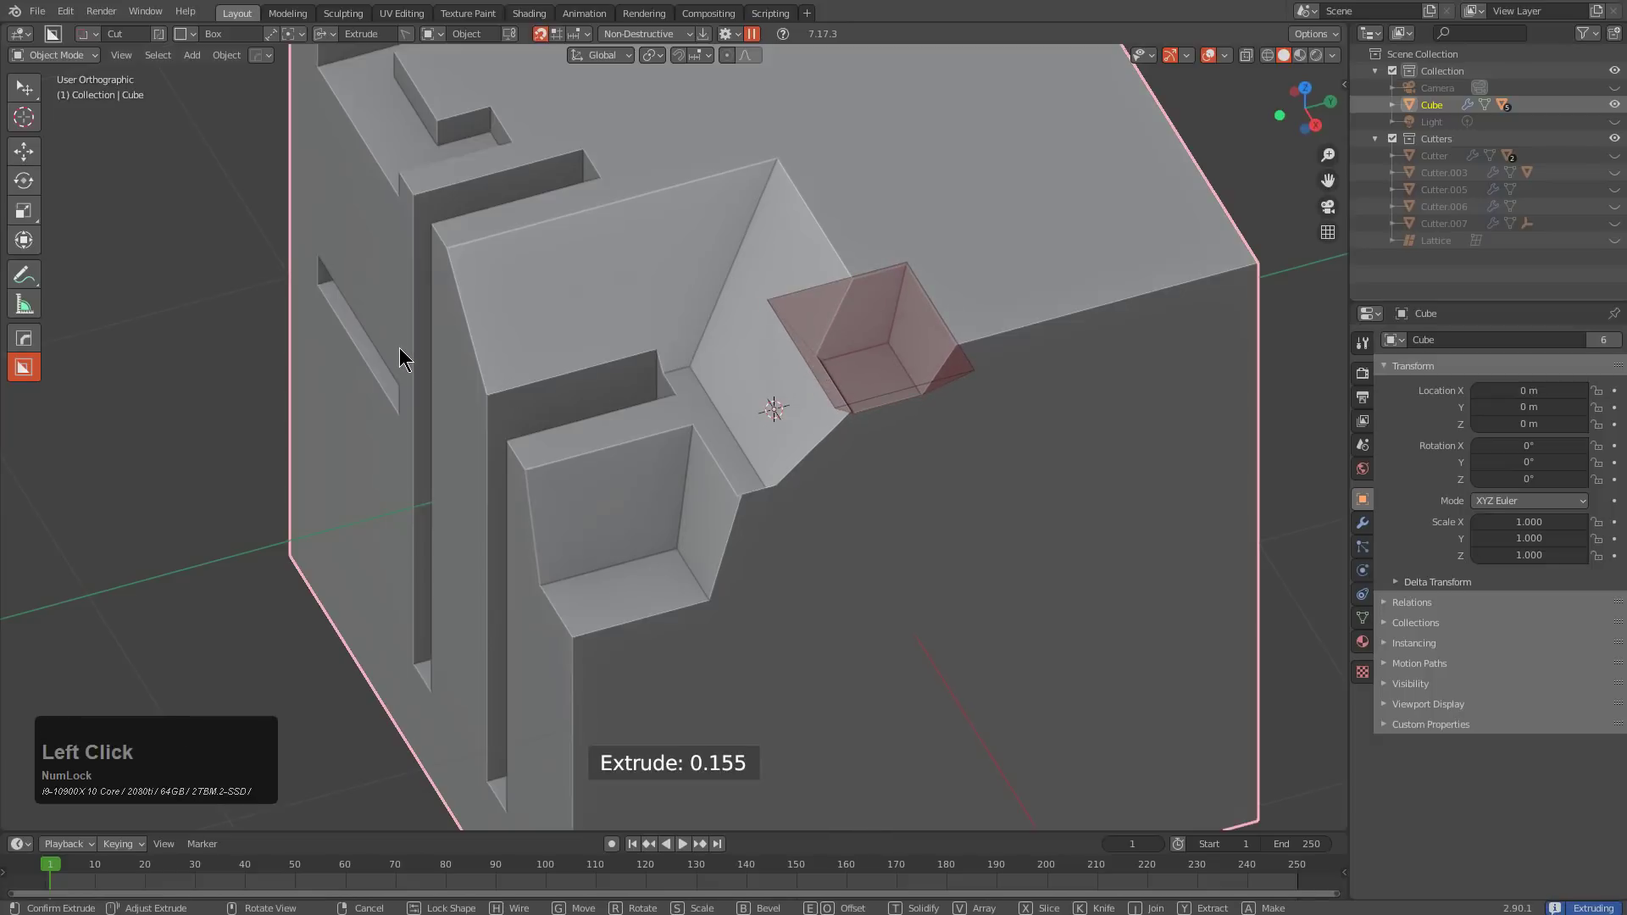
left_click(526, 364)
Cut a narrow tapered slot about 0.27 deep in the top face behind the small corner pocket
left_click_drag(847, 188, 886, 321)
key("shift")
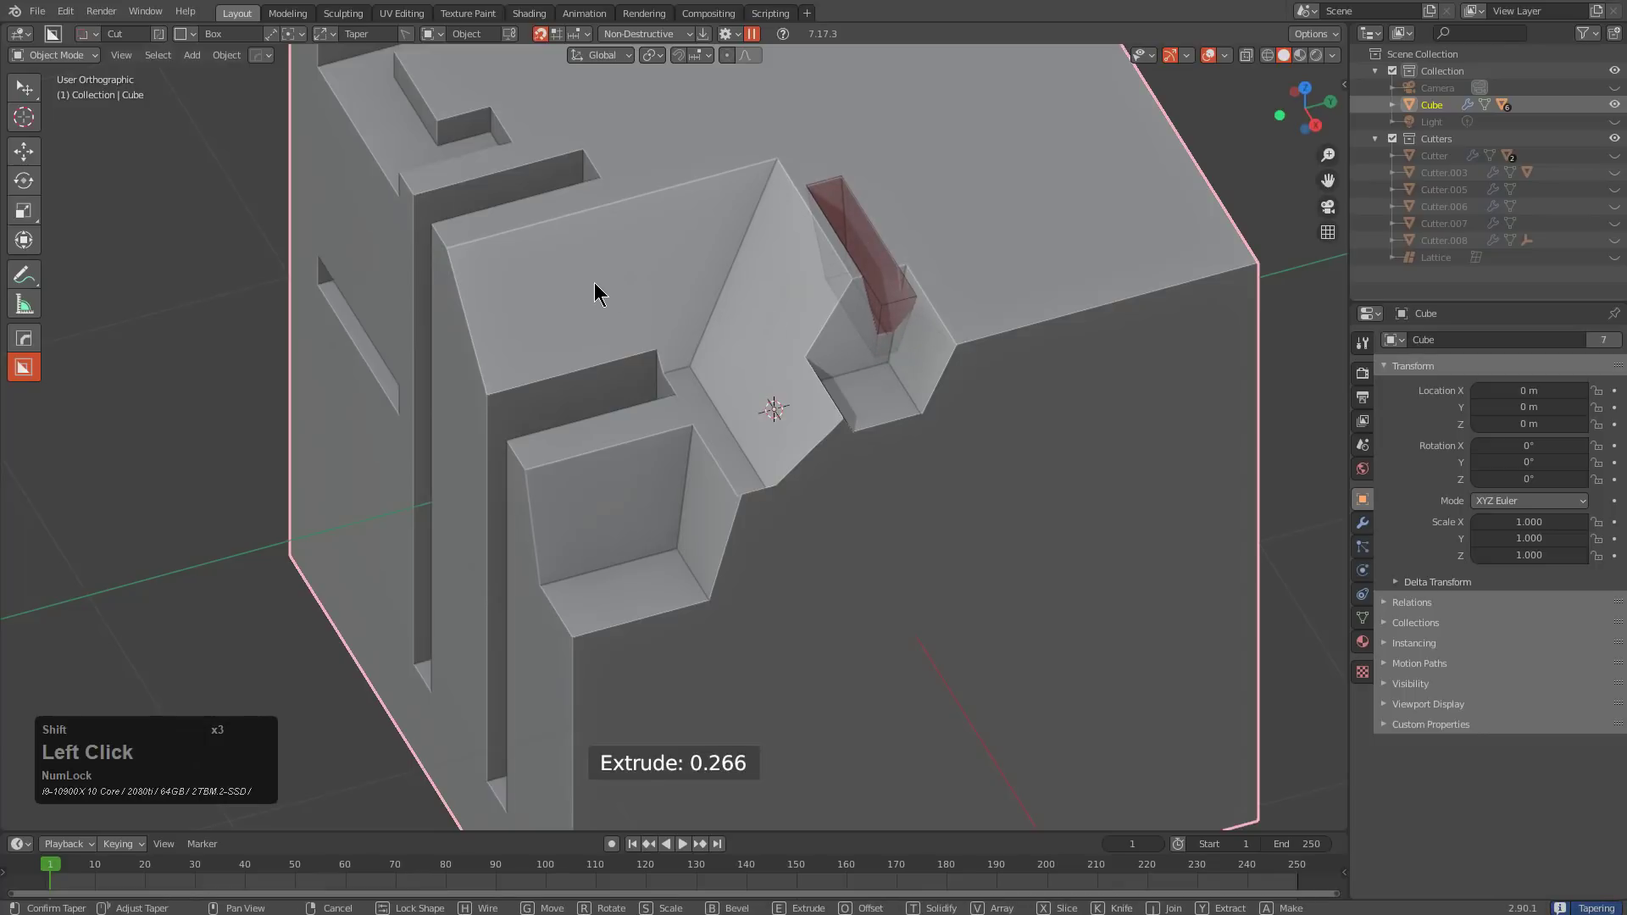
left_click(597, 293)
Cut two more tapered boxes across the top face around the narrow slot, the last about 0.06 deep
left_click_drag(944, 232, 784, 345)
left_click(540, 348)
left_click_drag(843, 101, 723, 311)
key("shift")
left_click(502, 307)
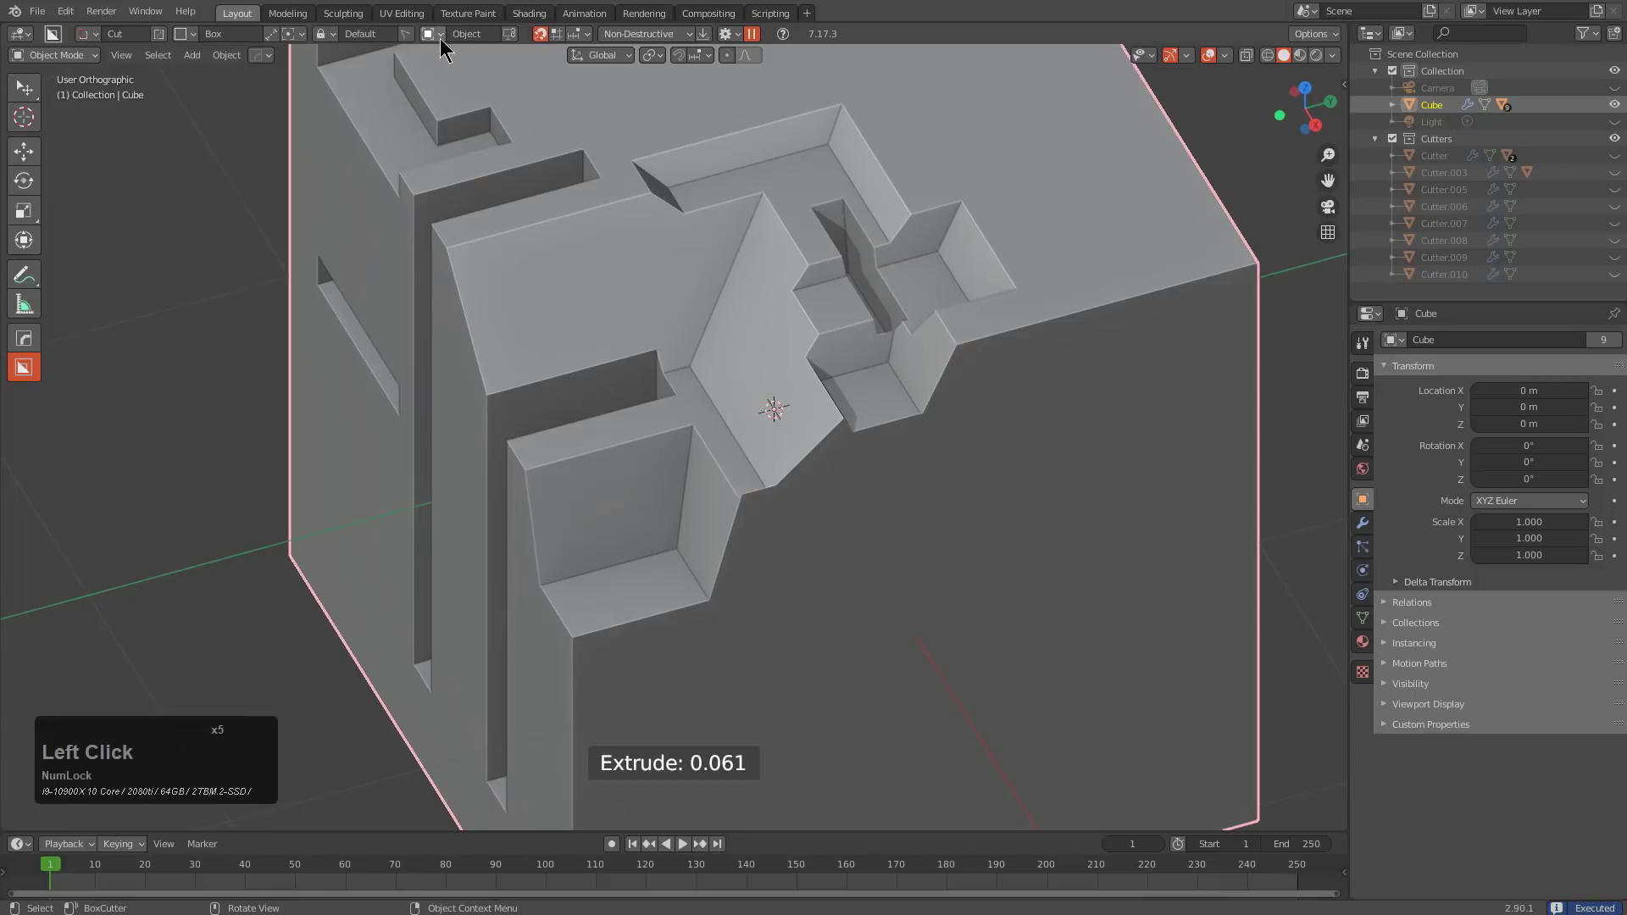
Set the Shift Operation to Solidify and cut a solidified box outline, about 1.13 by 0.94 and 0.59 deep, around the corner recesses
mouse_move(324, 40)
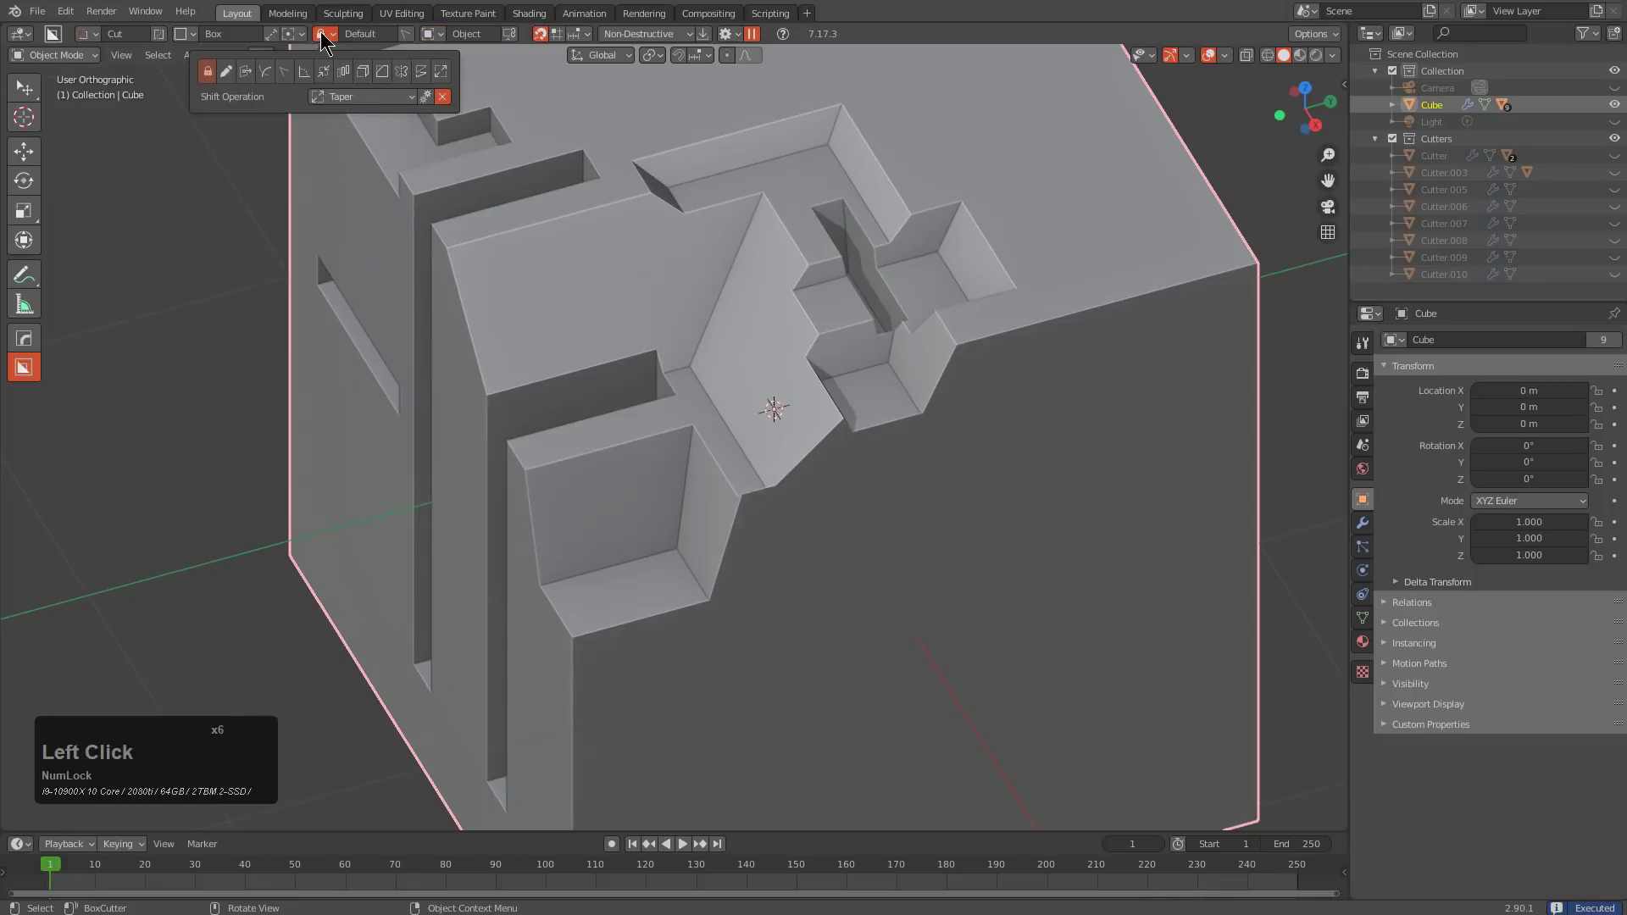
left_click(345, 98)
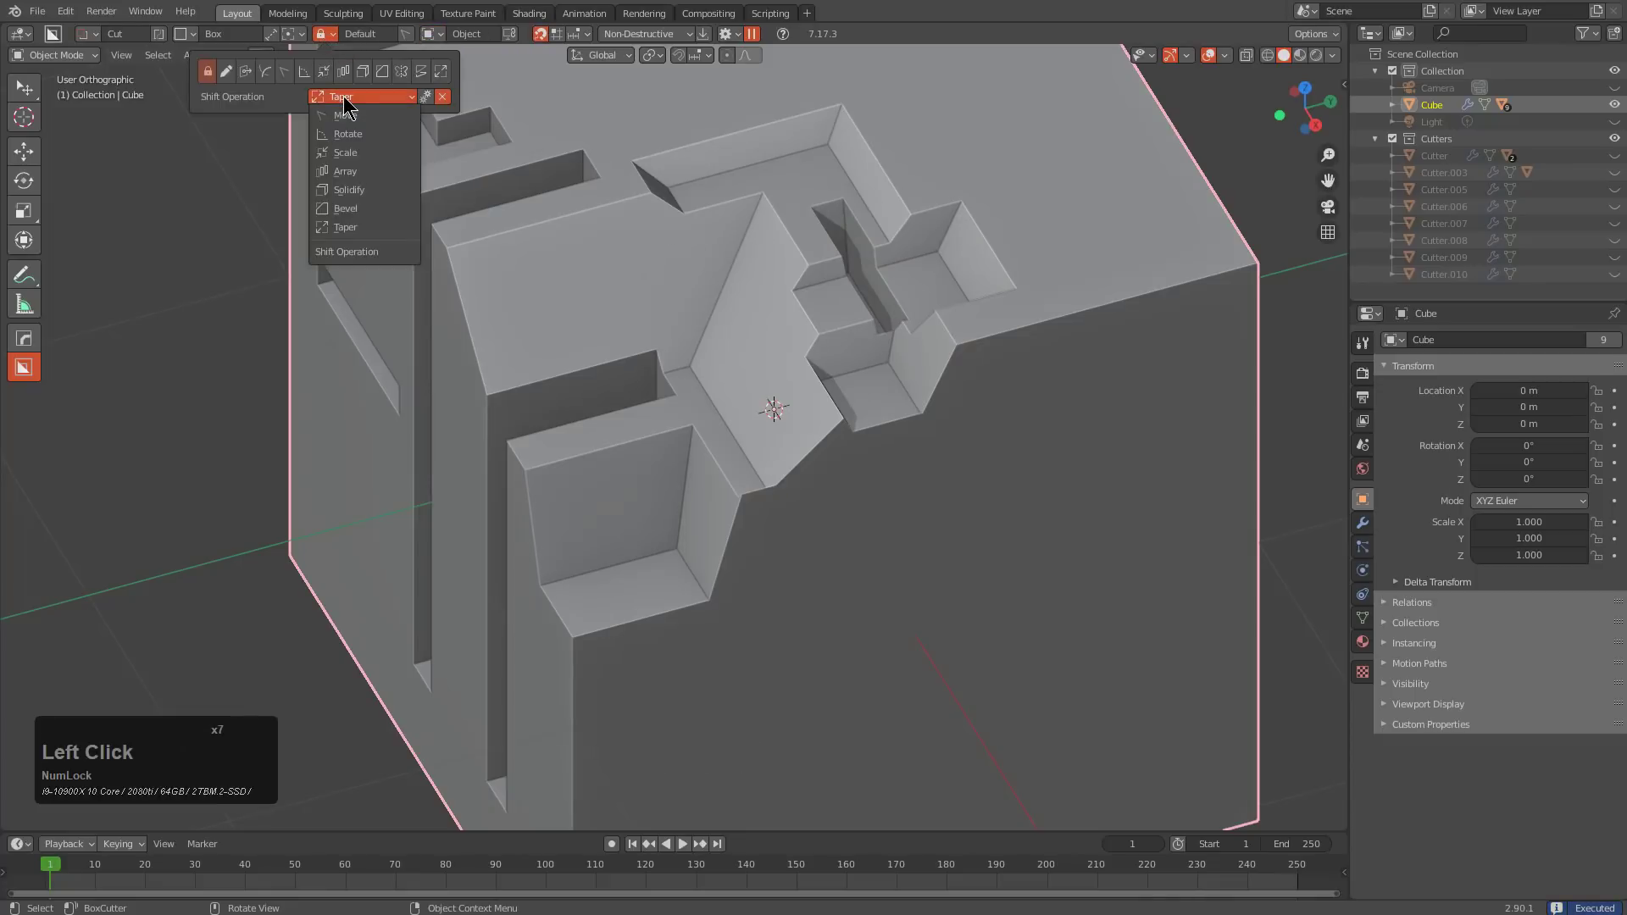
left_click(363, 191)
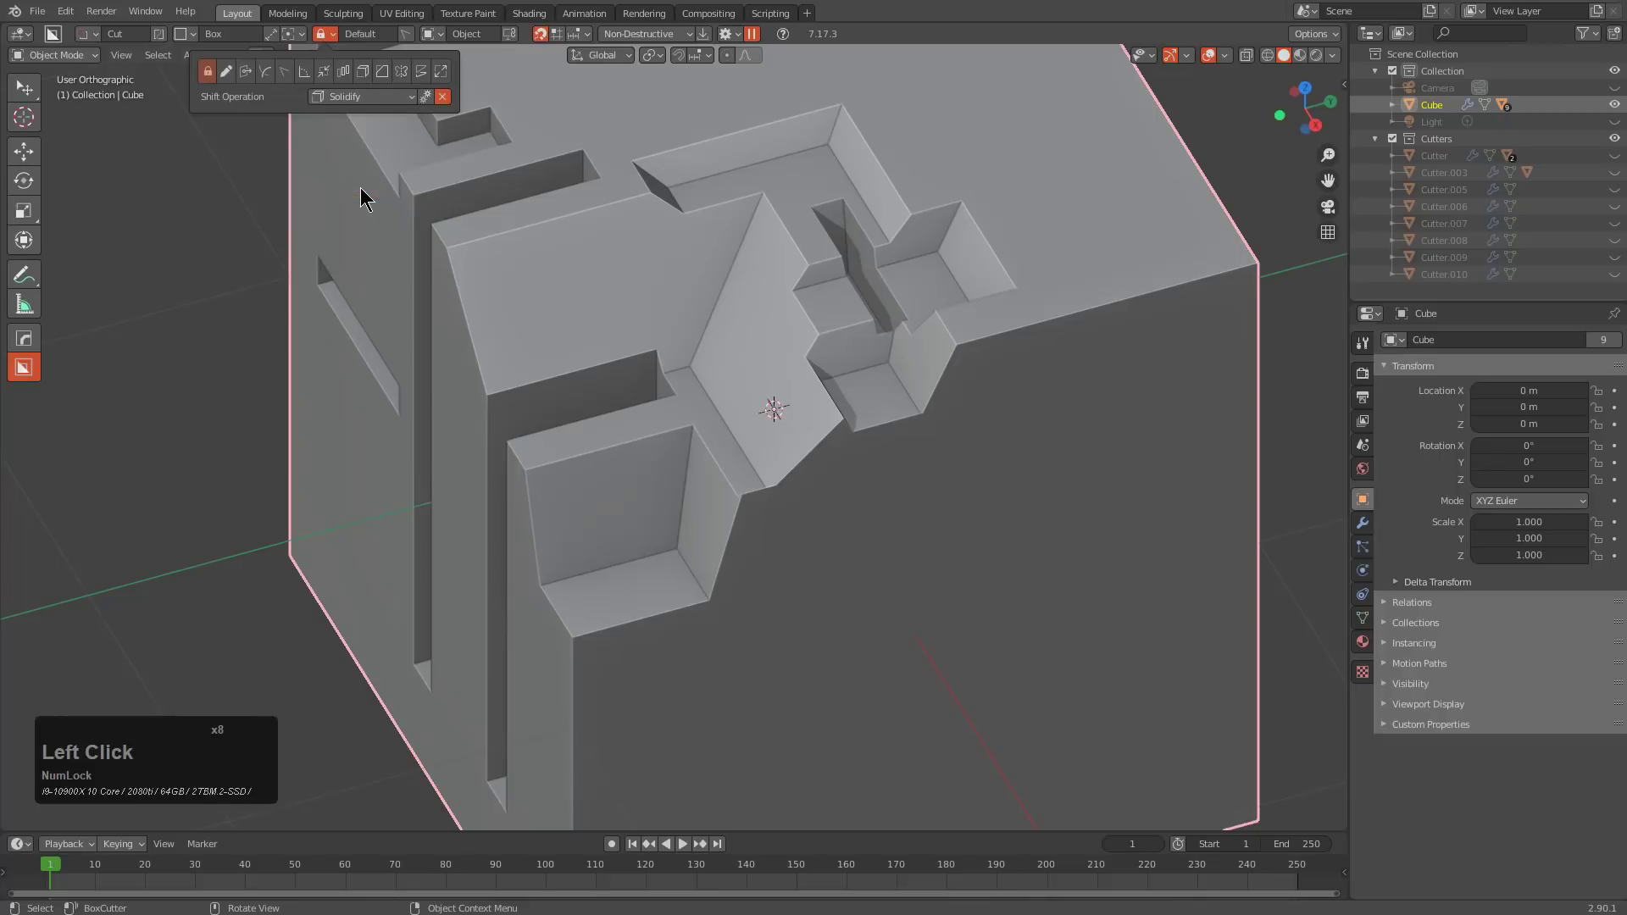
left_click_drag(614, 164, 1096, 330)
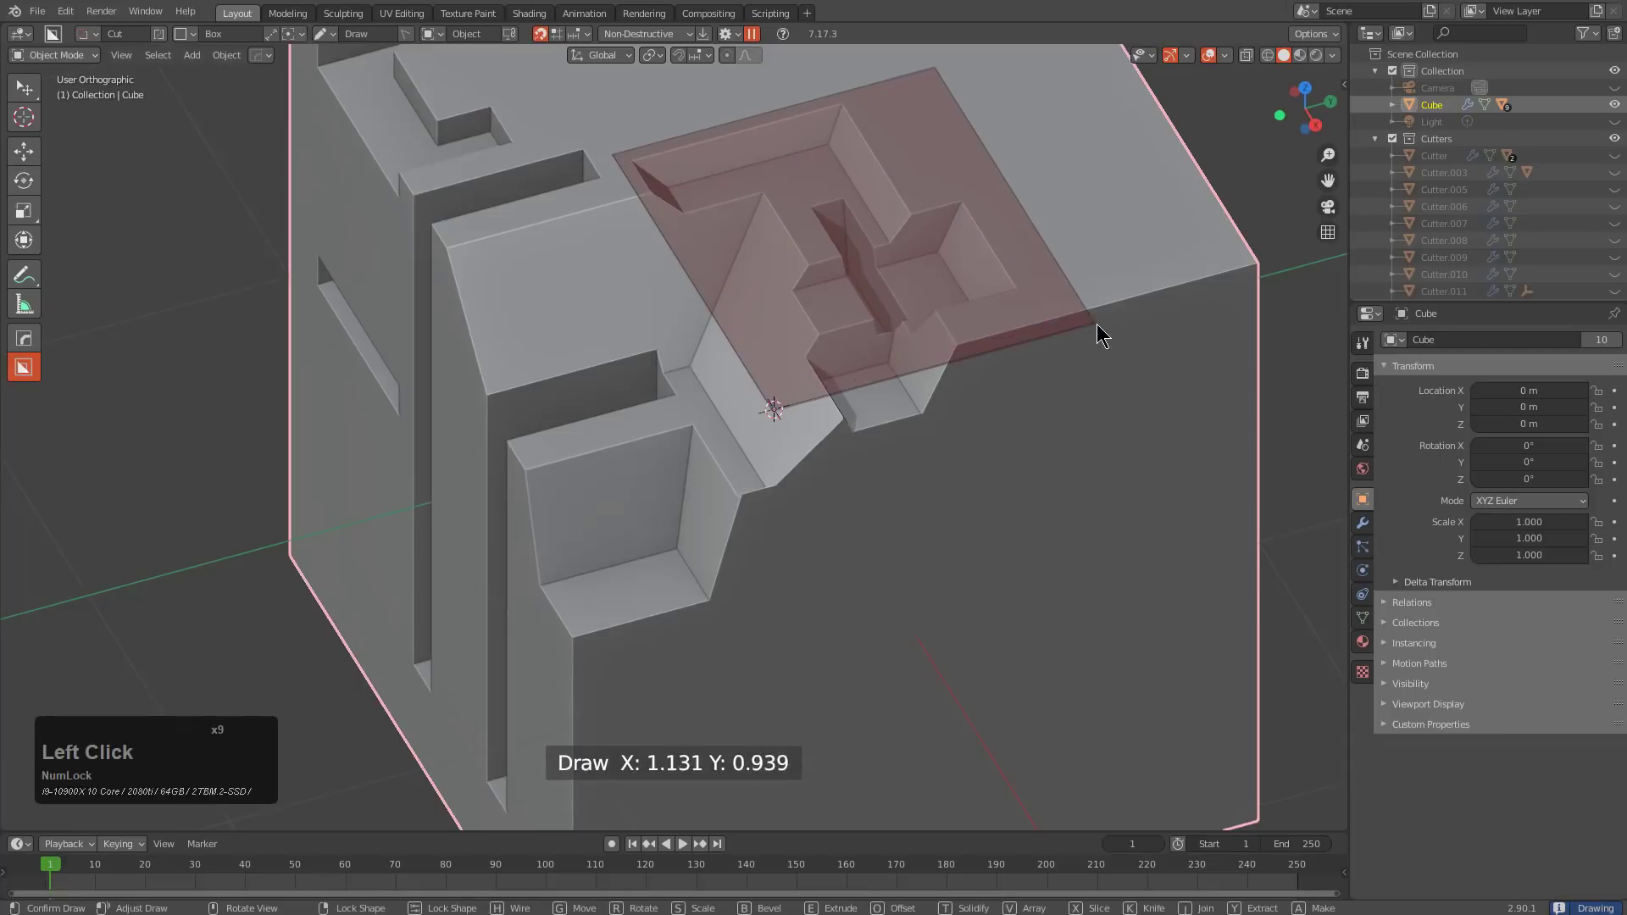
key("t")
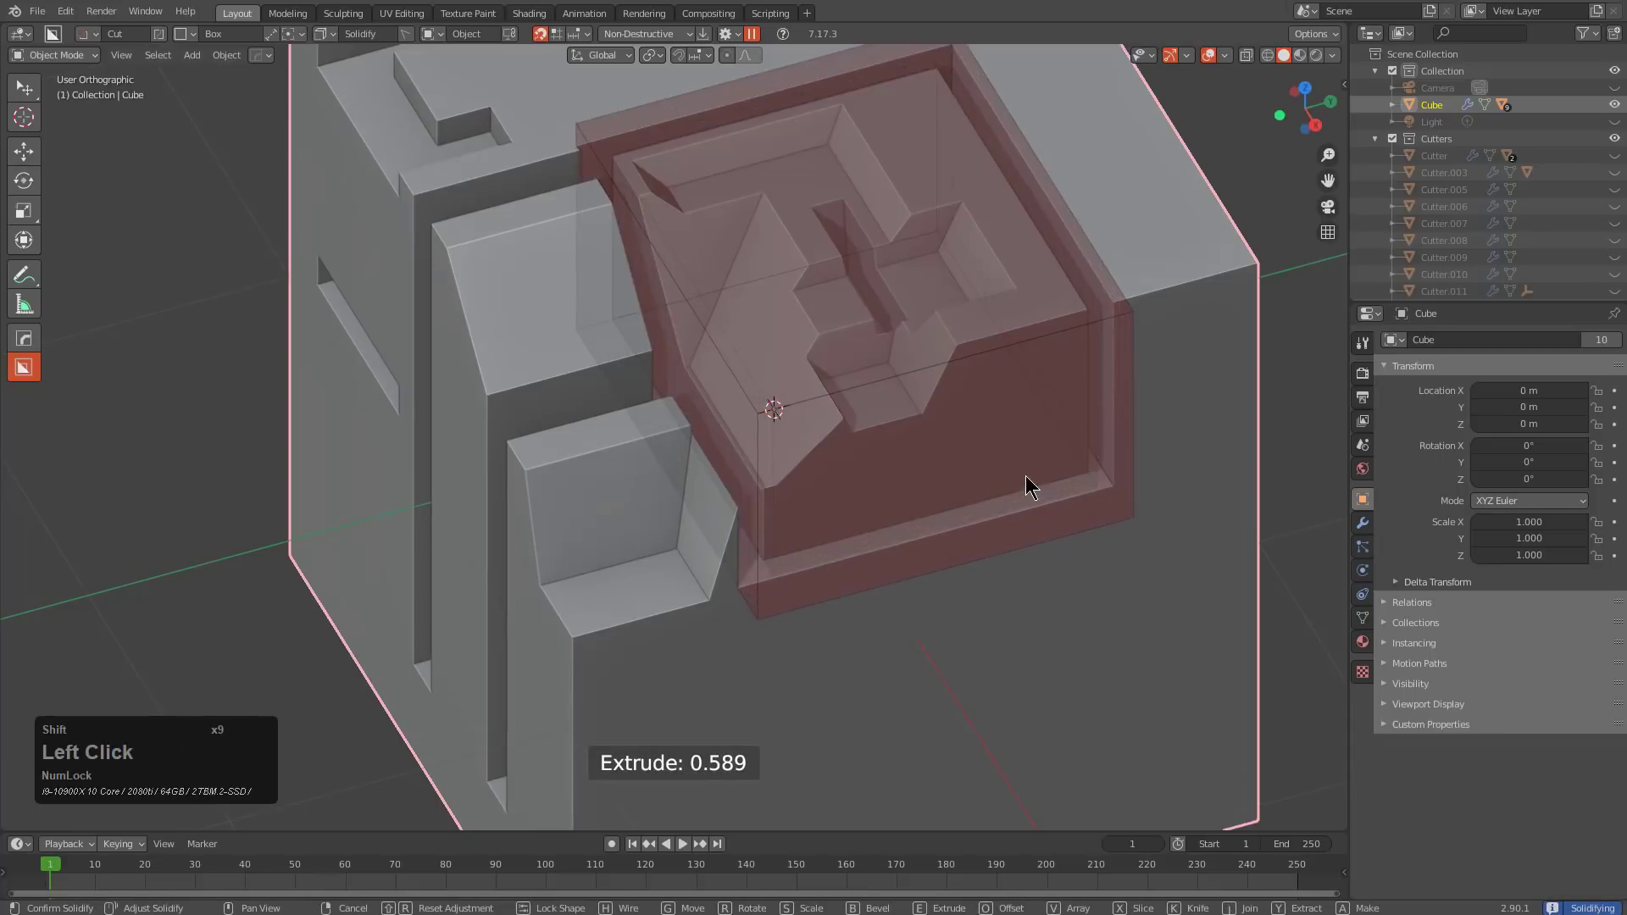
left_click(1093, 471)
Cut a smaller solidified box outline about 0.29 deep across the stepped pockets inside the large outline
mouse_move(972, 181)
left_mouse_down()
mouse_move(852, 352)
mouse_move(740, 359)
mouse_move(737, 398)
left_mouse_up()
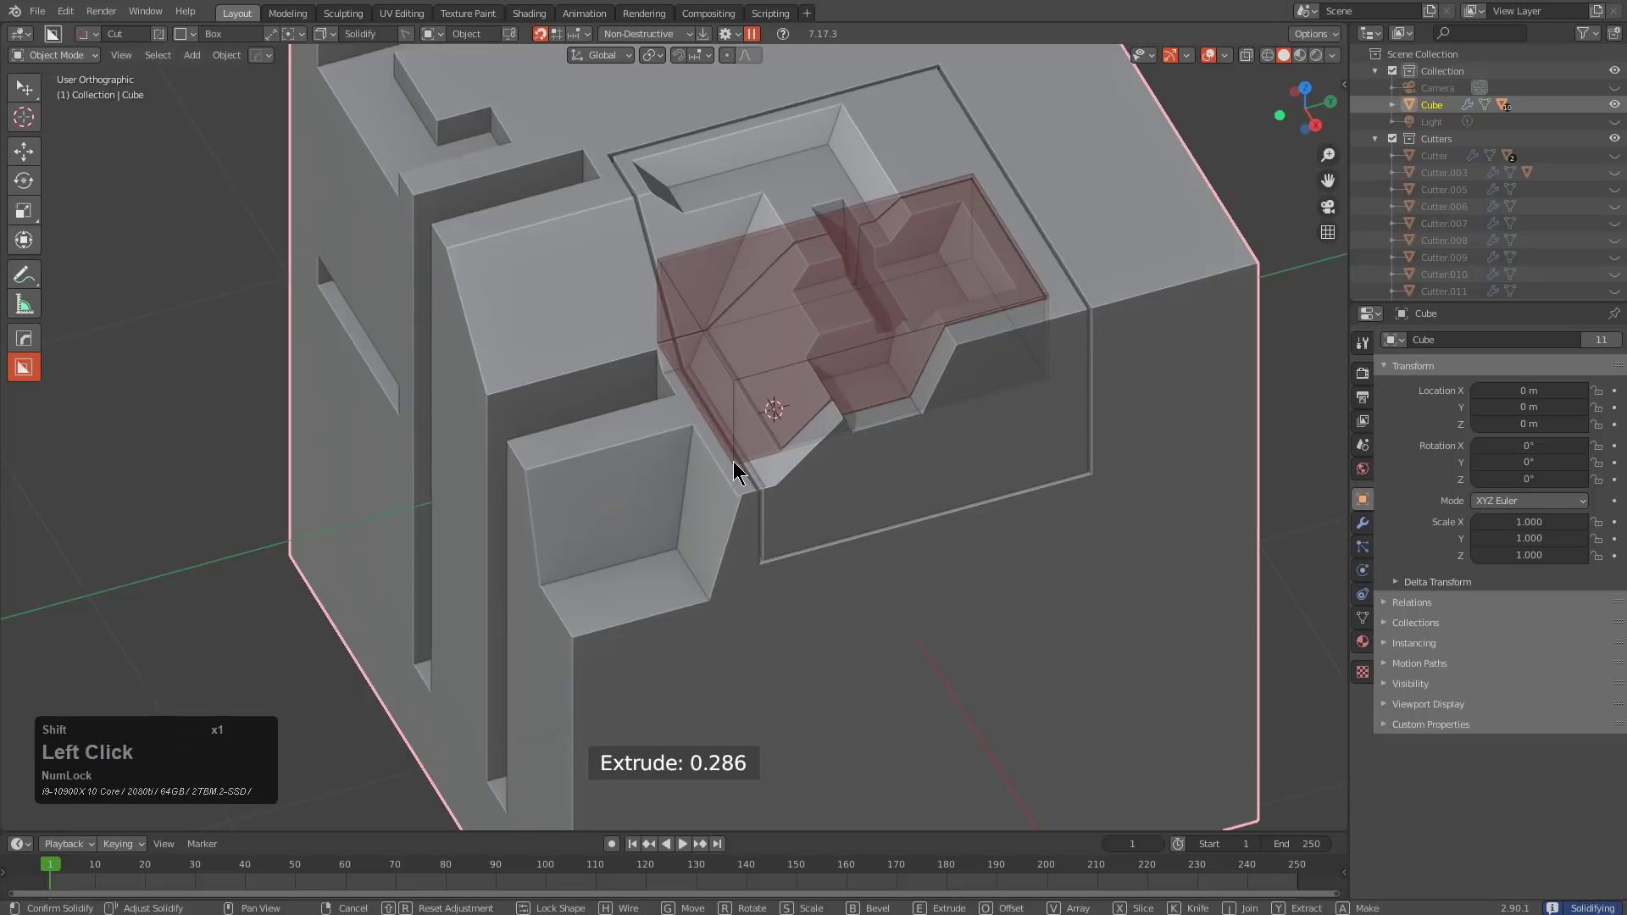
key("e")
left_click(739, 472)
Cut a solidified box outline about 0.28 deep around the back end of the narrow slot
middle_click_drag(864, 261, 875, 189)
left_click_drag(875, 183, 851, 296)
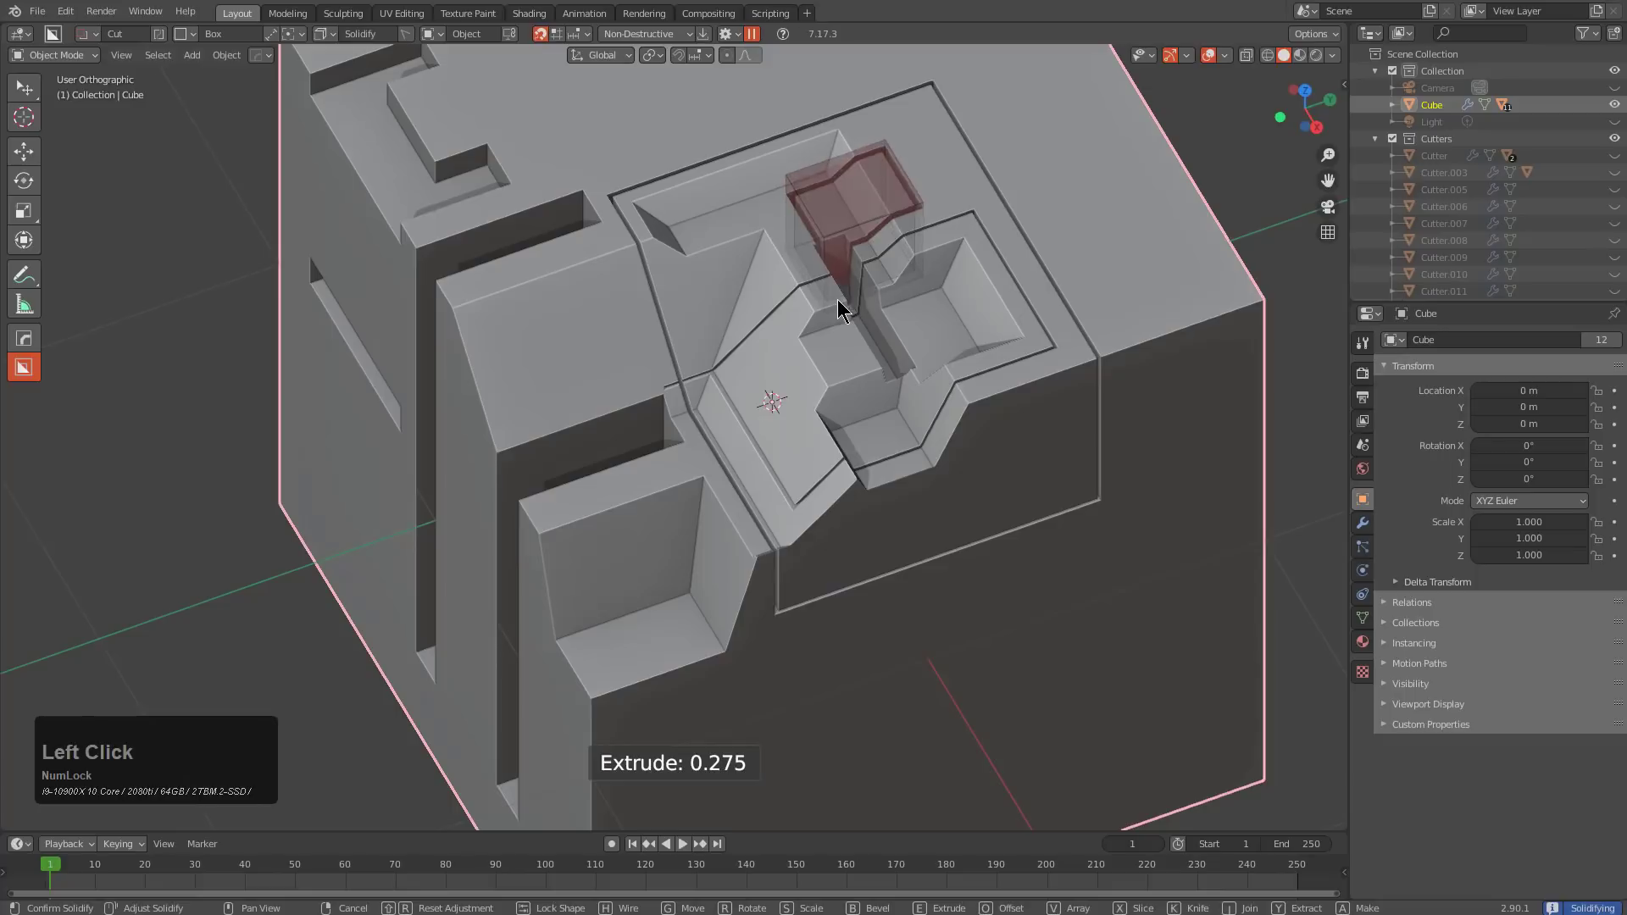
key("t")
left_click(846, 298)
Cut four small boxes inside the outlined pockets near the cube's corner, the last about 0.02 deep
left_click_drag(873, 169, 860, 218)
left_click(864, 222)
left_click_drag(967, 228, 952, 342)
left_click(955, 301)
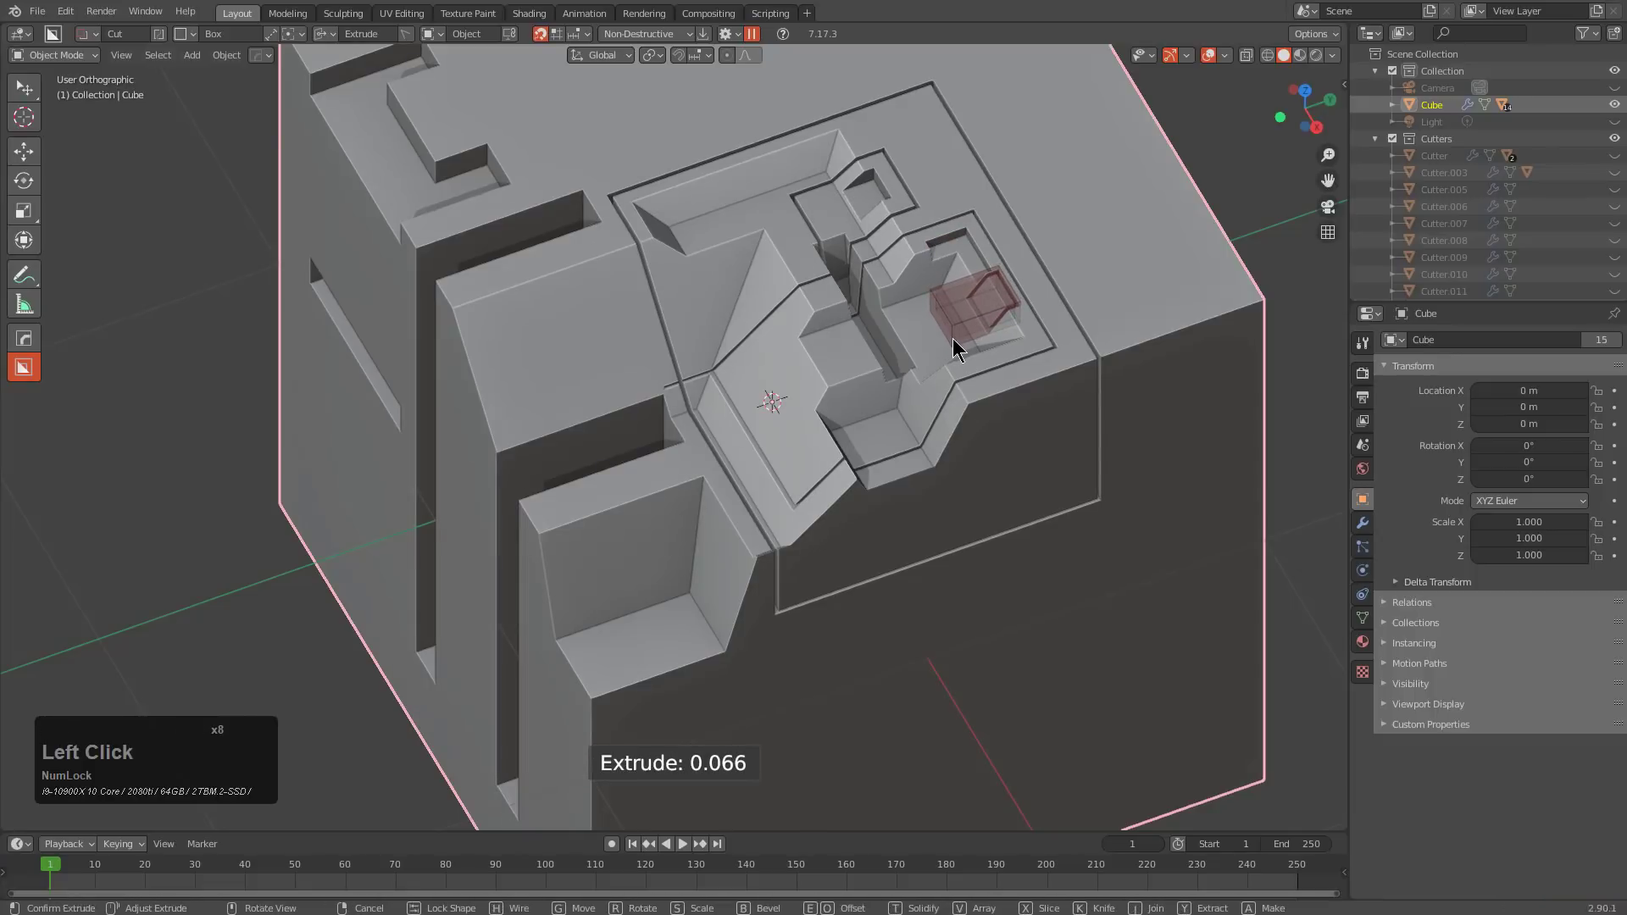
left_click(952, 338)
left_click_drag(1037, 338, 964, 342)
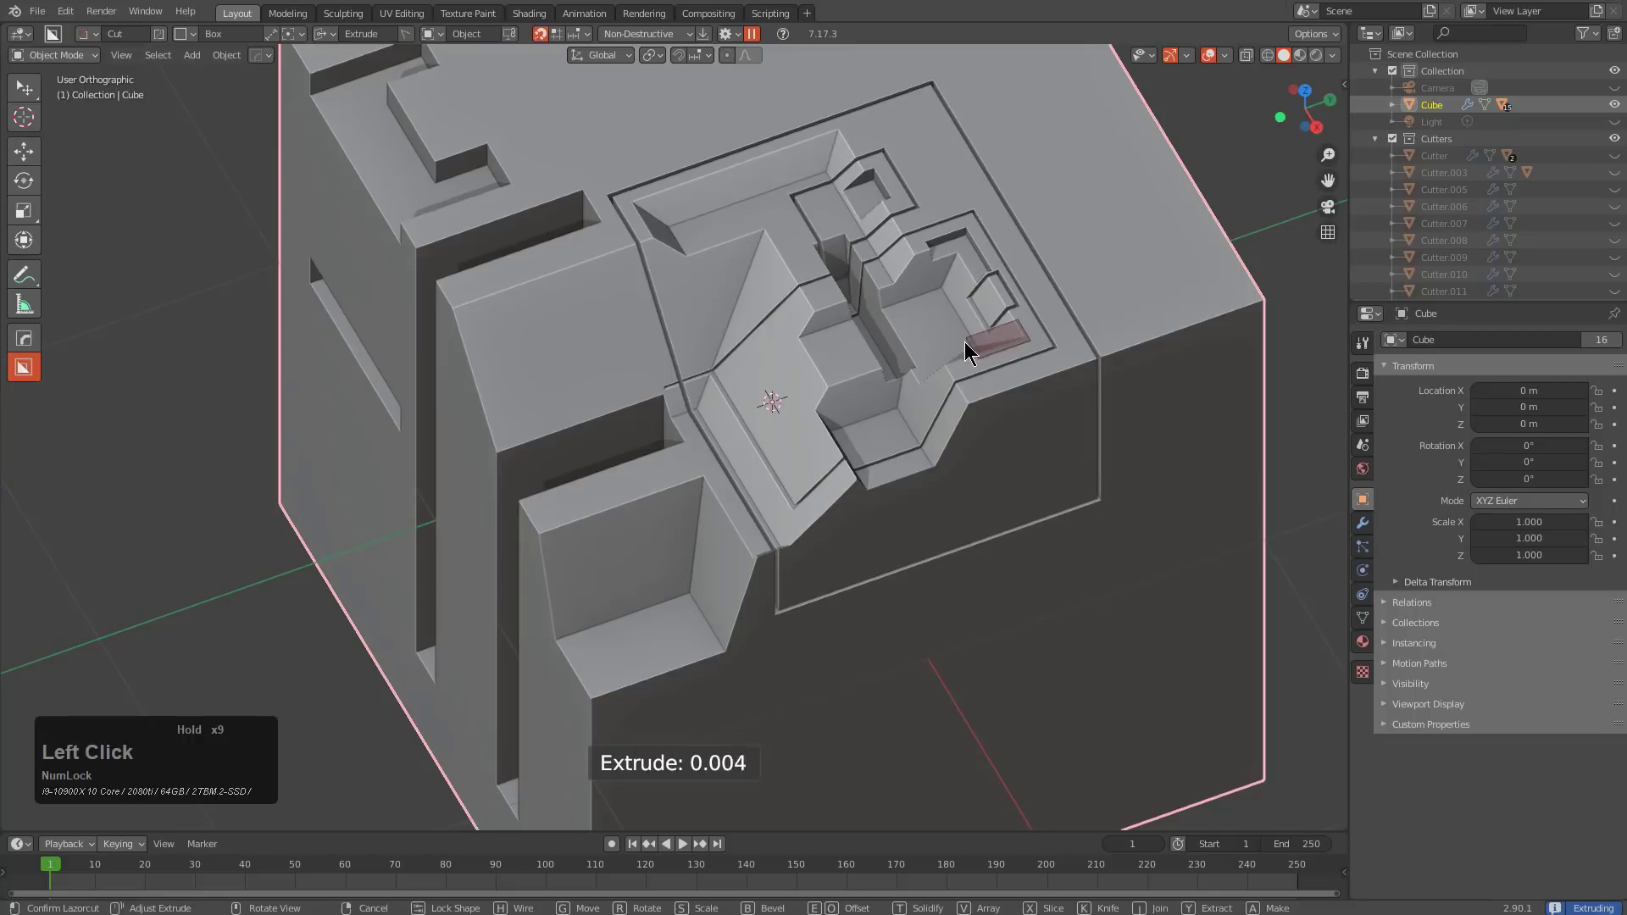
left_click(964, 342)
Set the Shift Operation to Bevel and cut a rounded box about 0.07 deep into the ledge beside the narrow slot
left_click(332, 34)
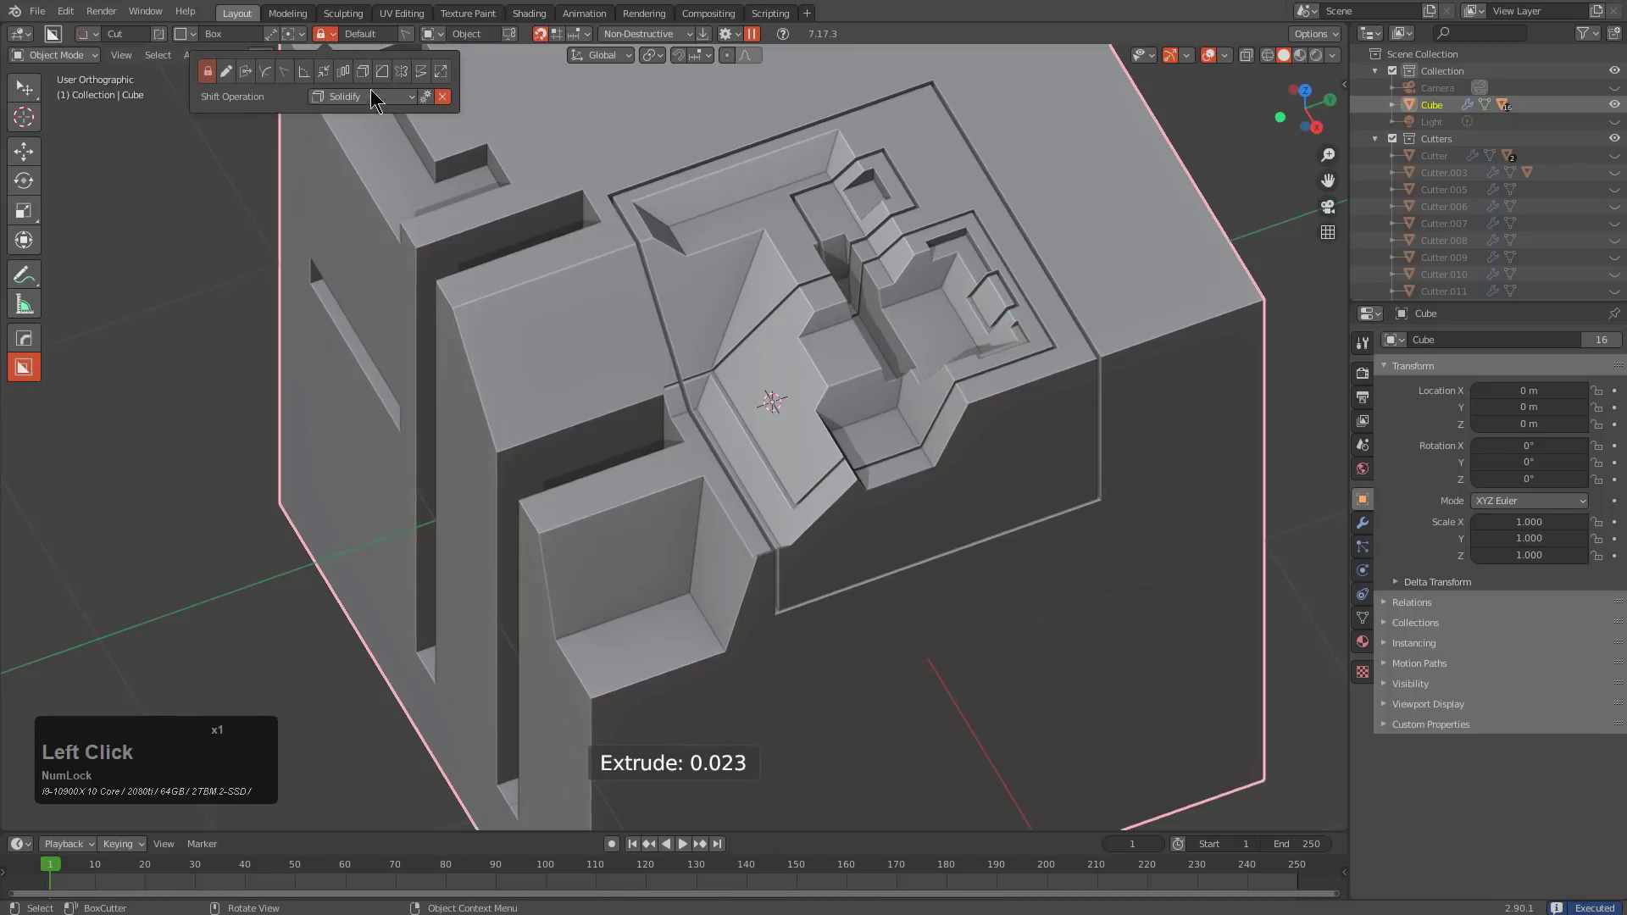
left_click(367, 94)
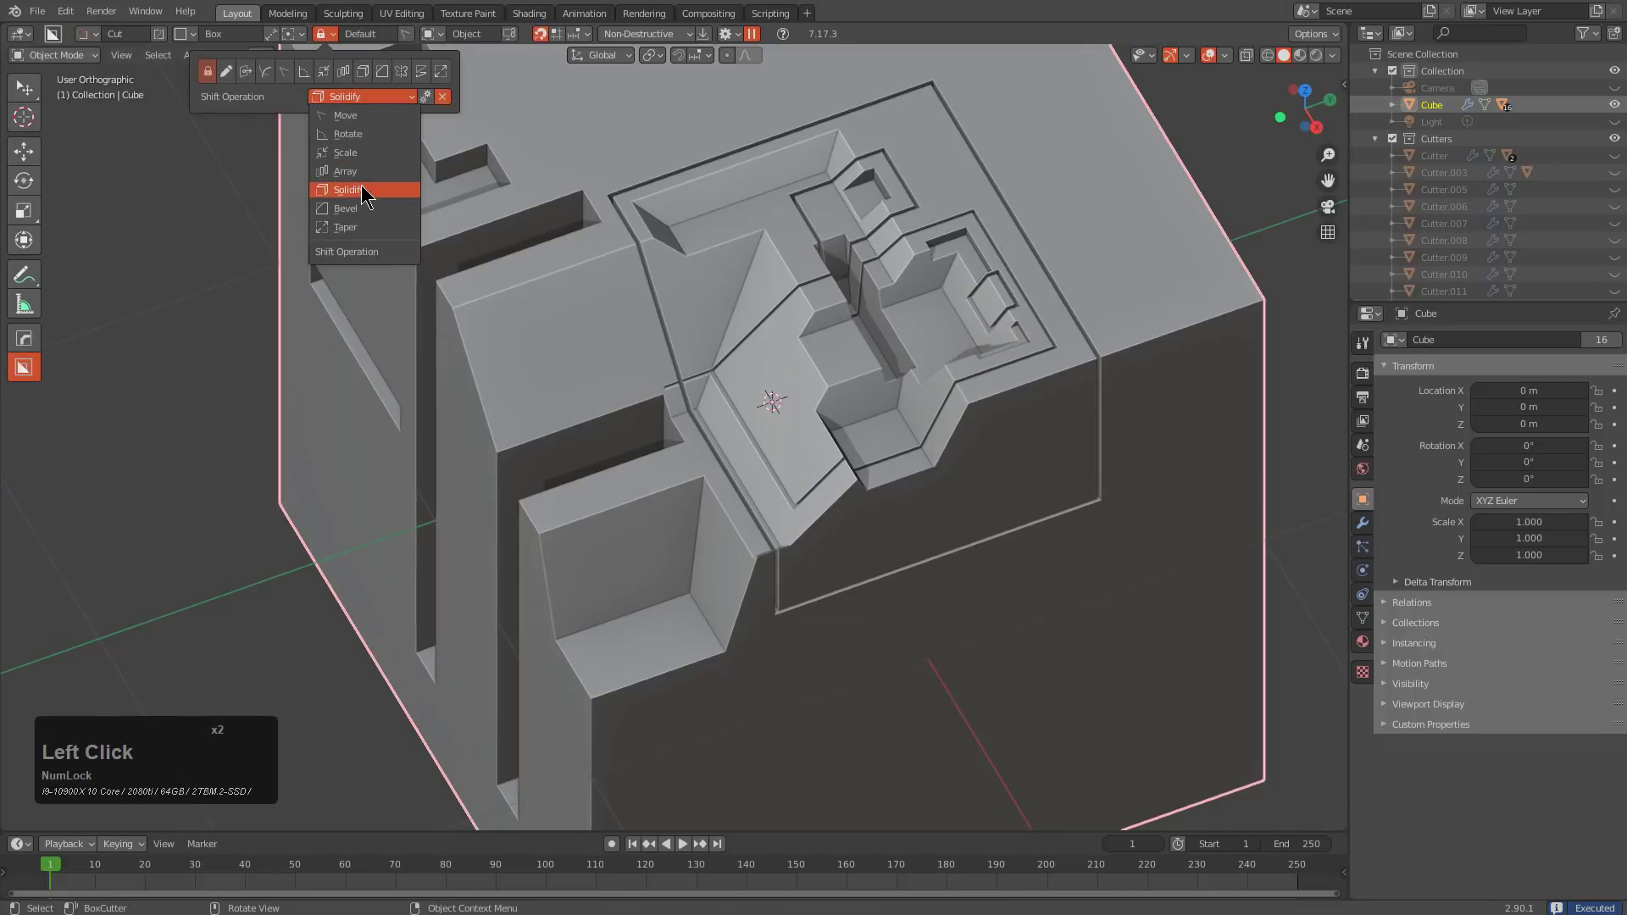
middle_click_drag(900, 432, 906, 432)
scroll(899, 389, "up", 2)
mouse_move(893, 363)
middle_mouse_down()
mouse_move(942, 366)
mouse_move(868, 341)
middle_mouse_up()
left_click_drag(874, 344, 850, 451)
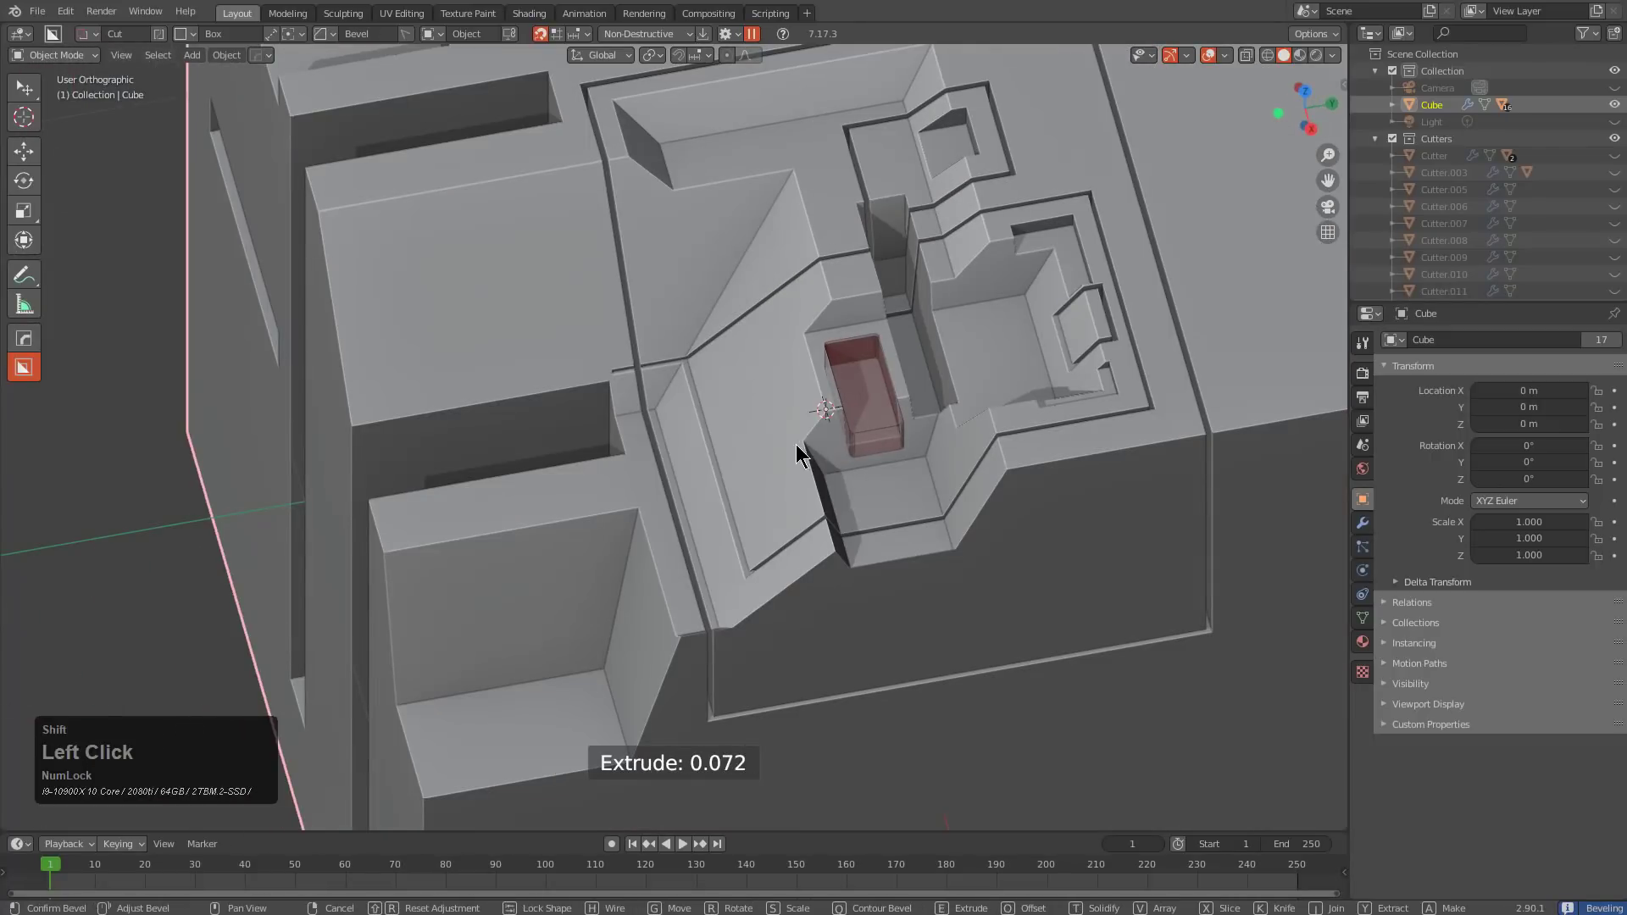
left_click(852, 449)
Cut two small boxes on the ledges either side of the narrow slot
left_click_drag(856, 273, 847, 334)
left_click(849, 331)
left_click_drag(938, 251, 916, 294)
left_click(923, 296)
Cut a bevelled box about 0.04 deep into the floor of the tapered corner pocket
left_click_drag(1018, 302, 928, 405)
key("shift")
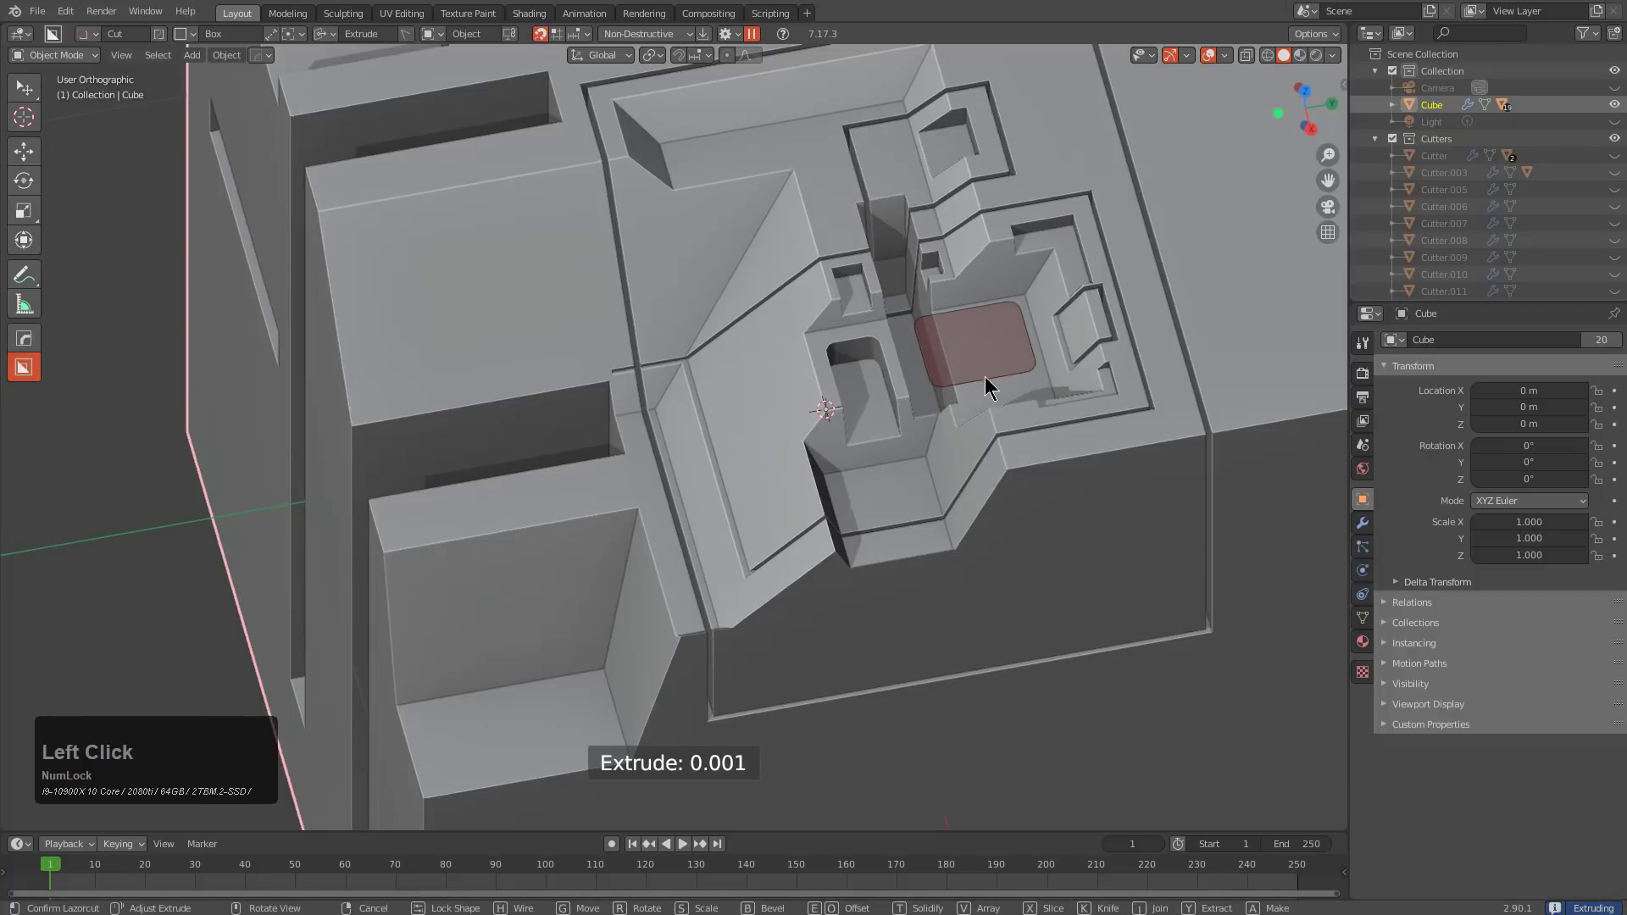
left_click(977, 395)
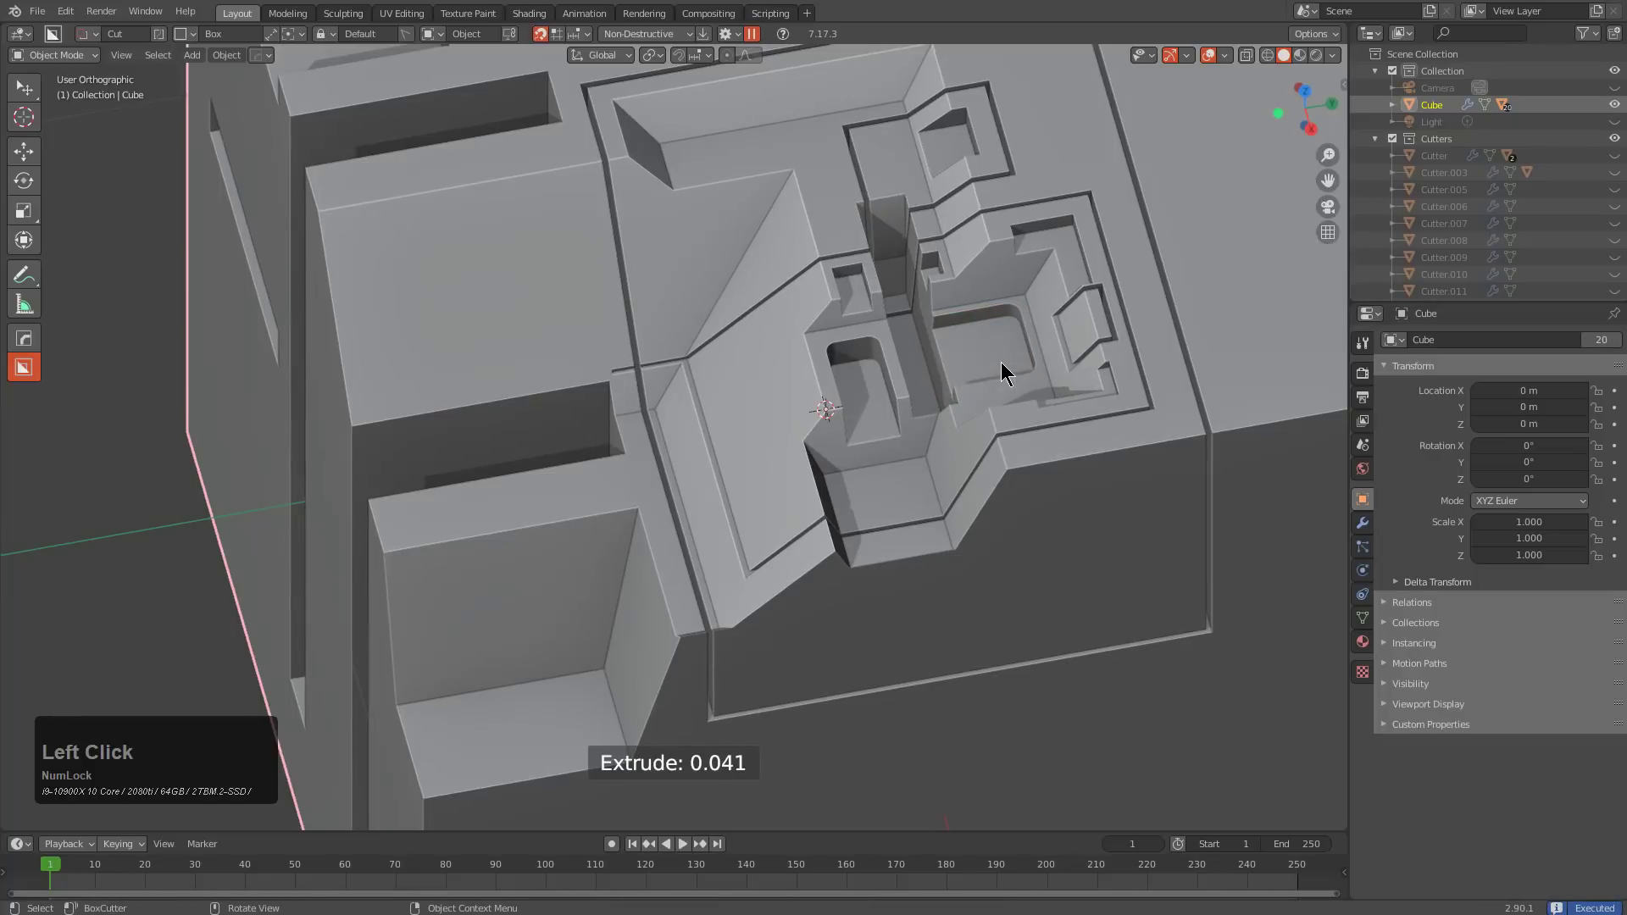
Set the Shift Operation to Move, then draw a box about 0.09 deep on the upper recess floor and shift it before cutting
left_click(433, 34)
left_click(408, 96)
left_click(327, 38)
left_click(327, 38)
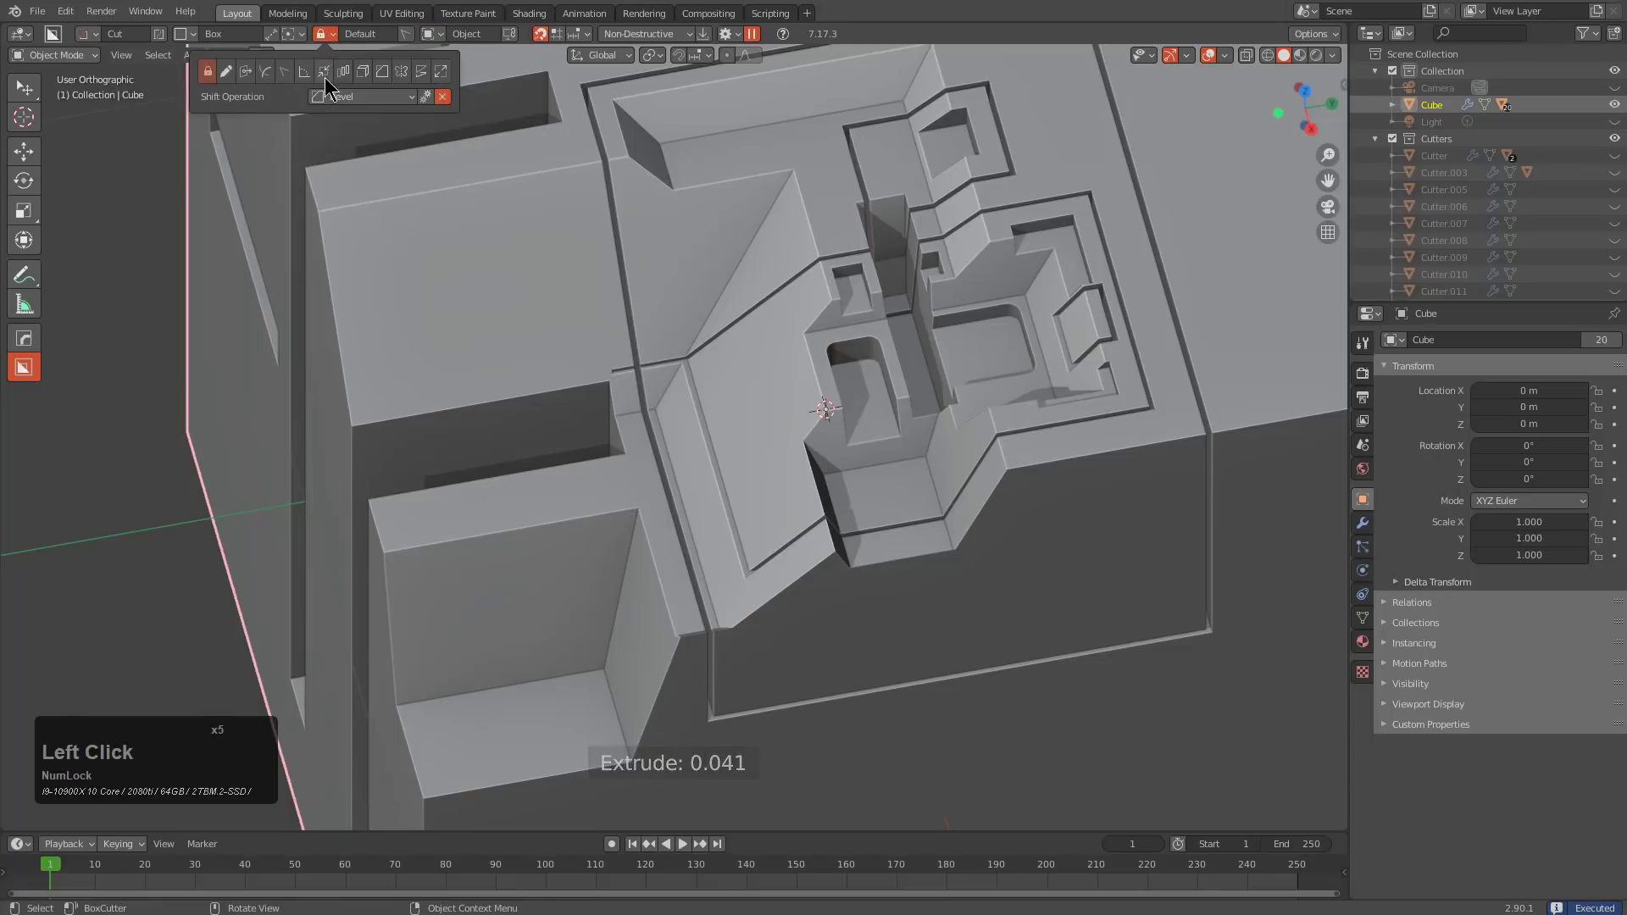
left_click(339, 98)
middle_click_drag(440, 212, 793, 362)
left_click_drag(772, 243, 751, 302)
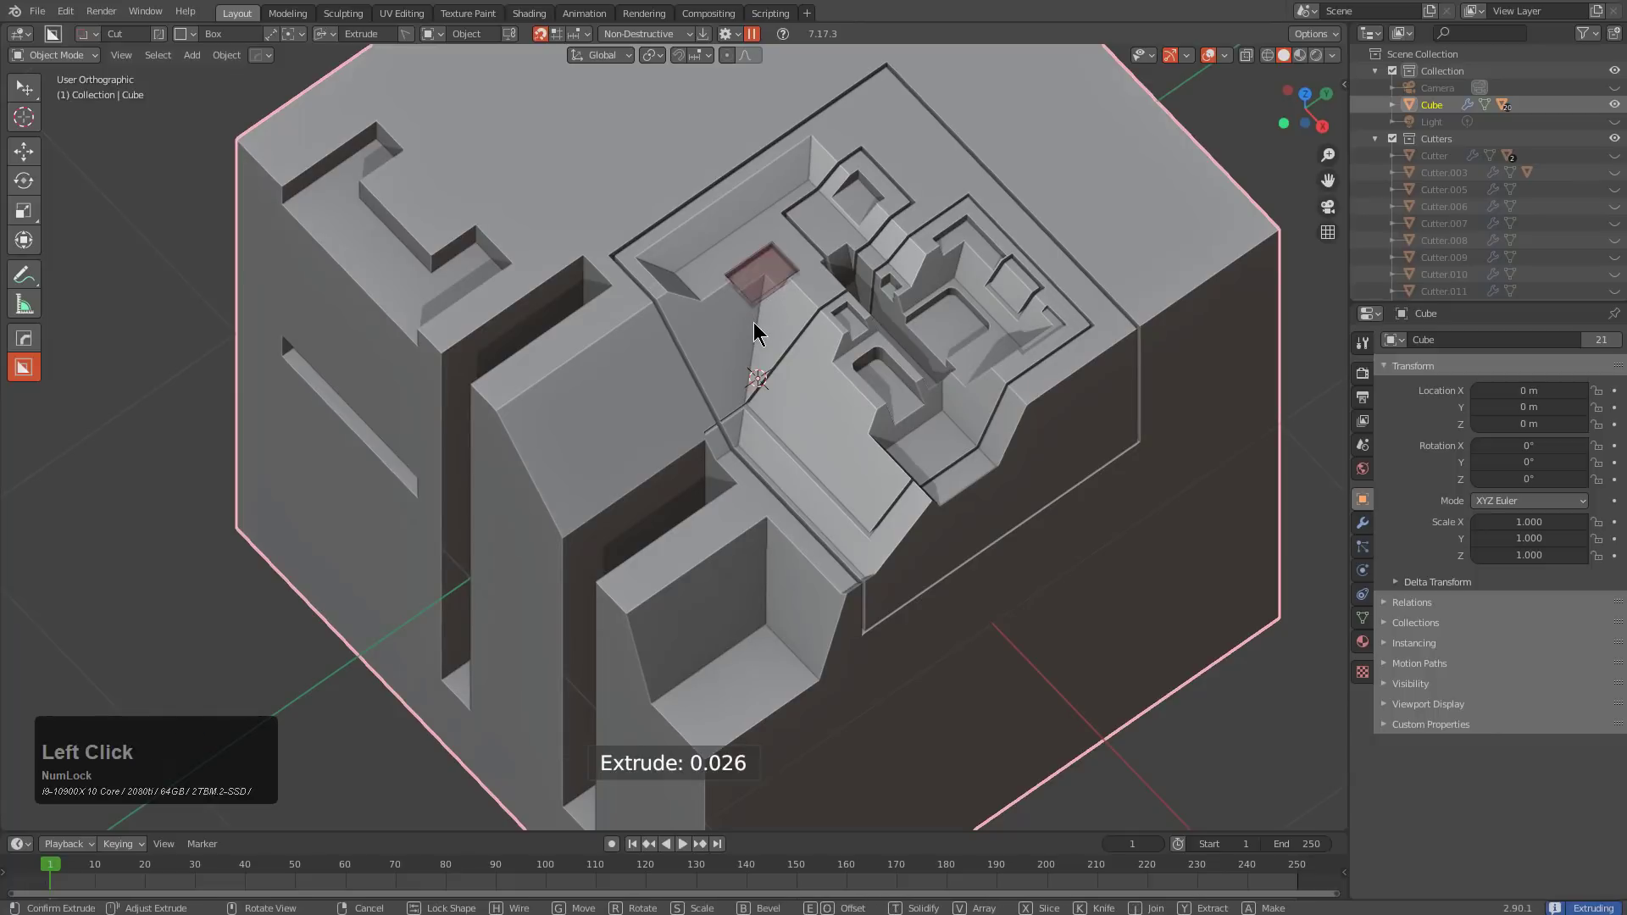
key("shift")
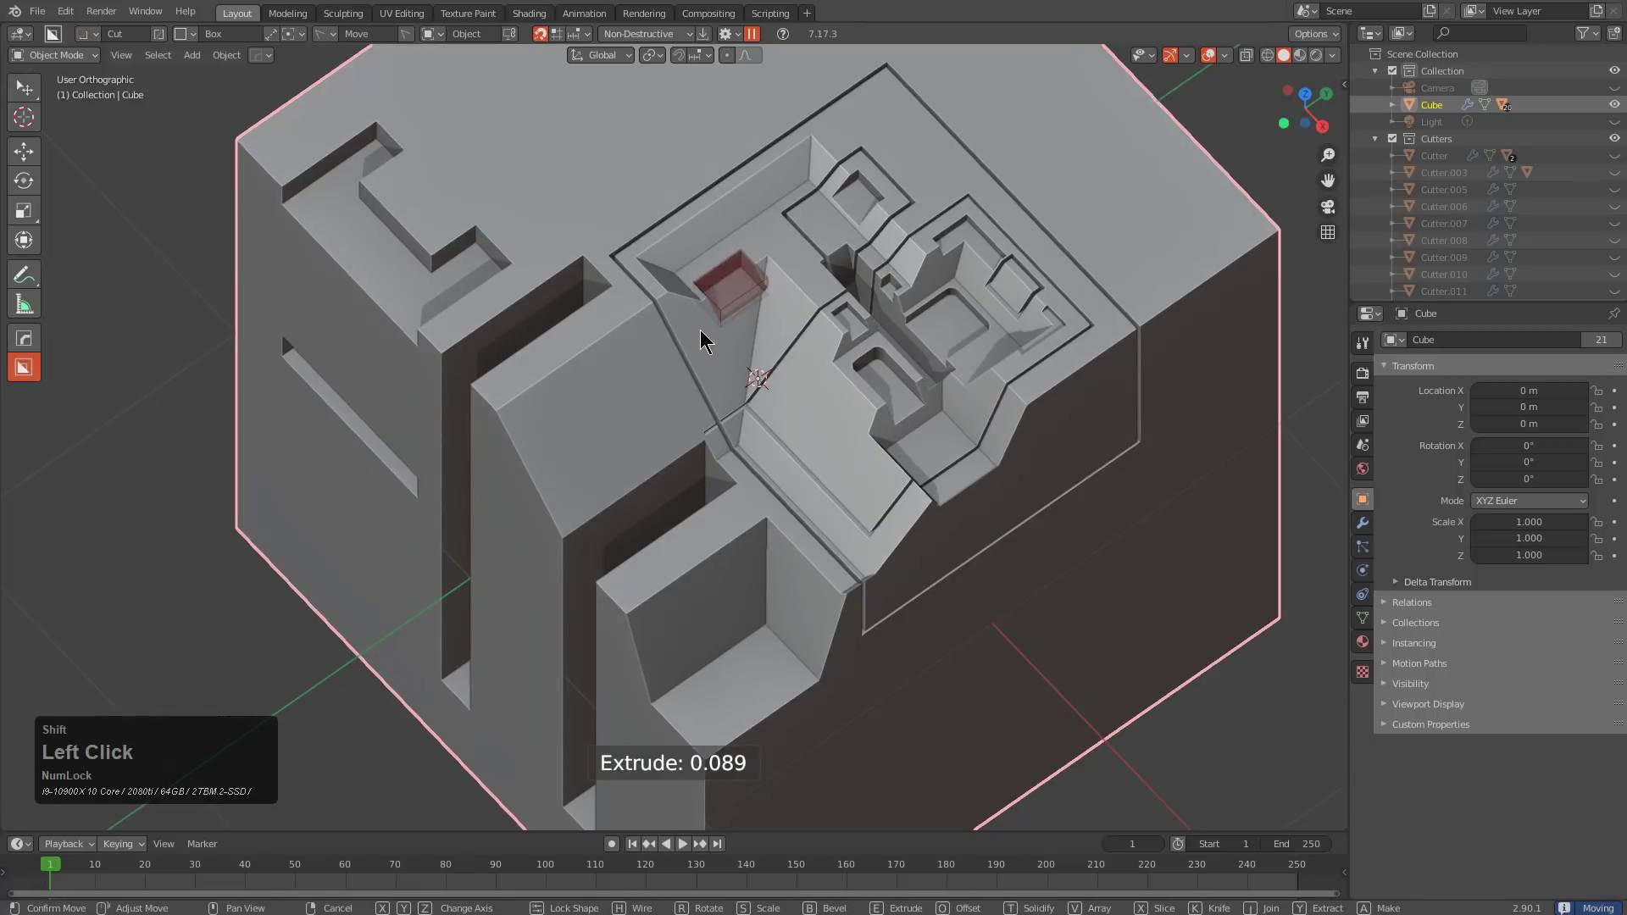
left_click(726, 332)
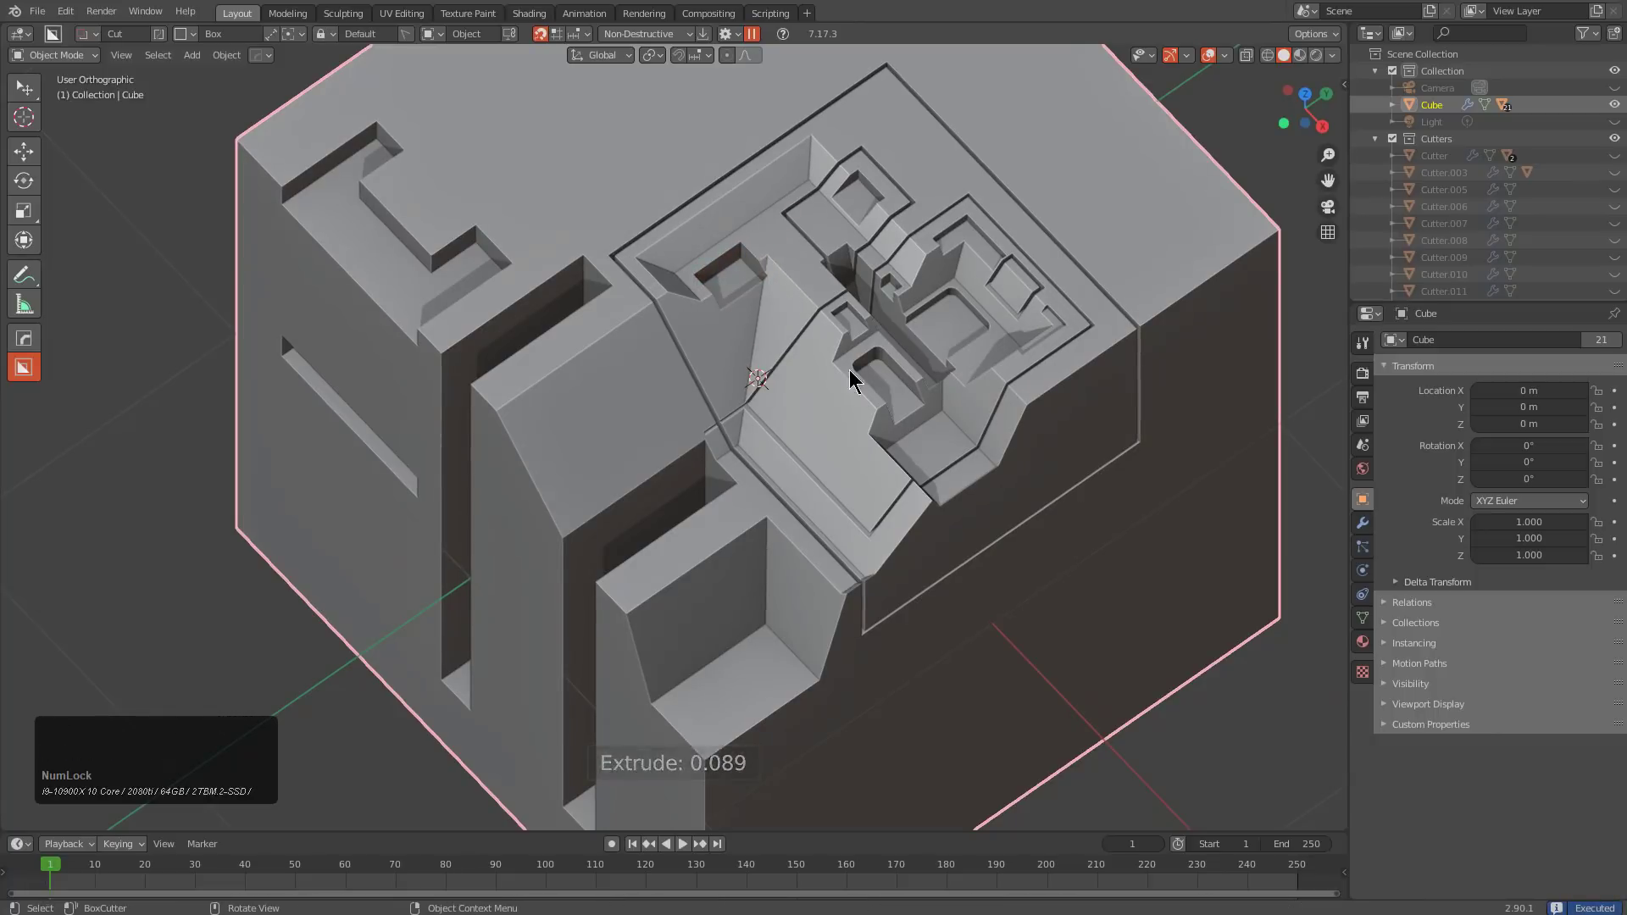
Cut a small box at the top of the sloped face beside the solidified outline, repositioning it with the Shift Operation
scroll(866, 244, "up", 2)
mouse_move(884, 230)
left_mouse_down()
mouse_move(850, 257)
mouse_move(835, 309)
left_mouse_up()
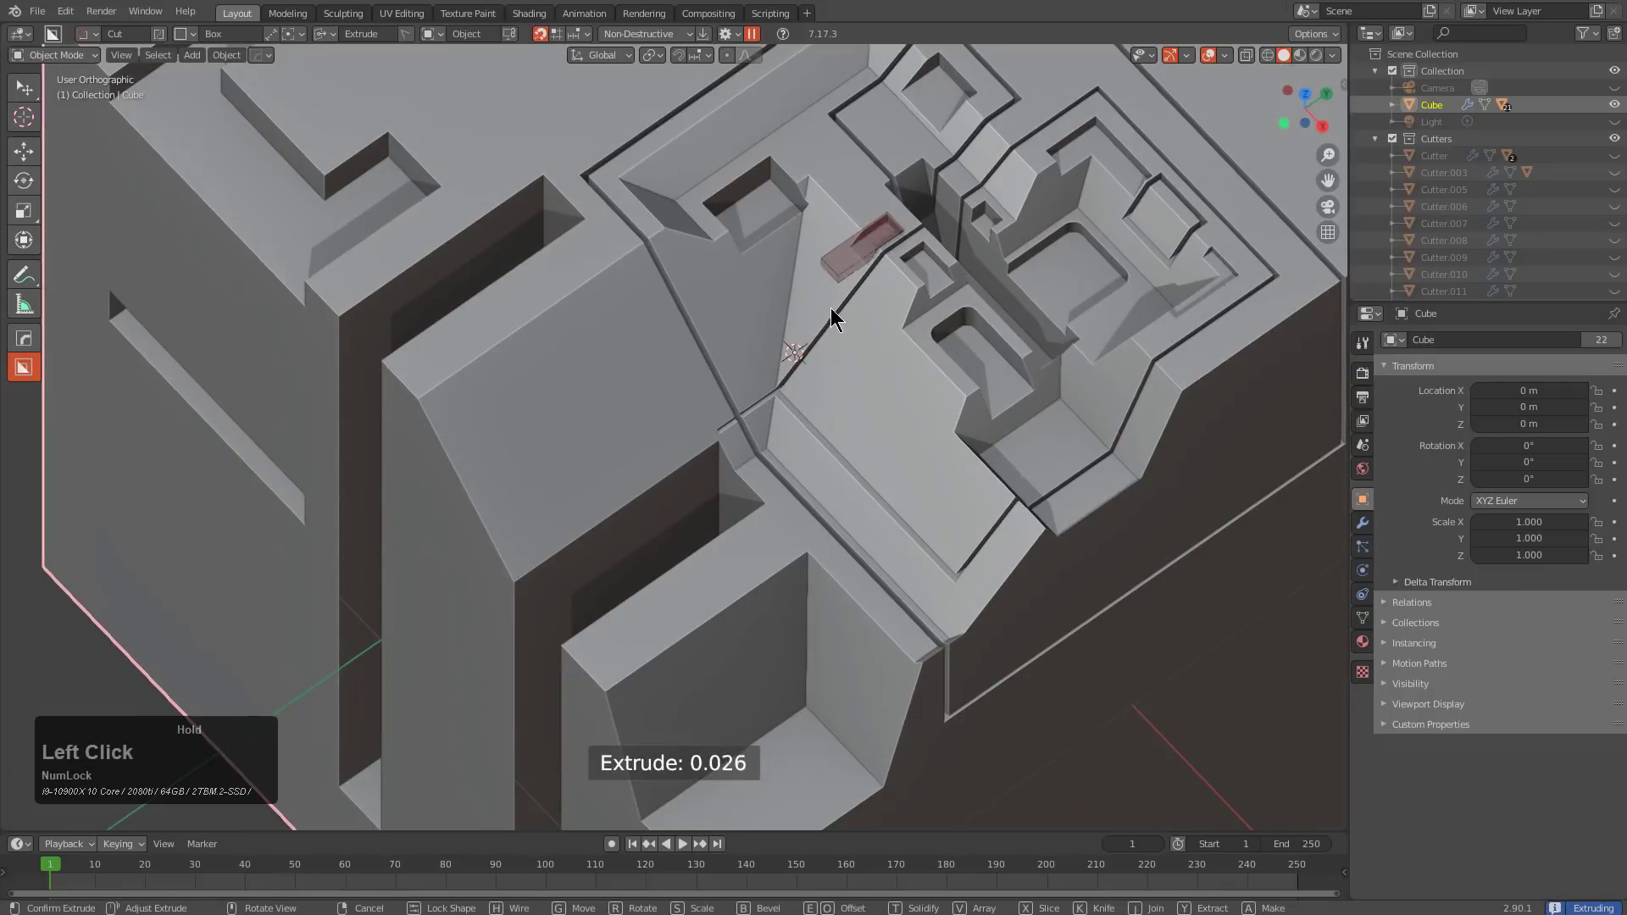
key("shift")
left_click(837, 306)
left_click(837, 307)
Cut a box about 0.06 deep into the sloped face and another about 0.12 deep at its lower edge
mouse_move(937, 352)
left_mouse_down()
mouse_move(930, 435)
mouse_move(874, 472)
left_mouse_up()
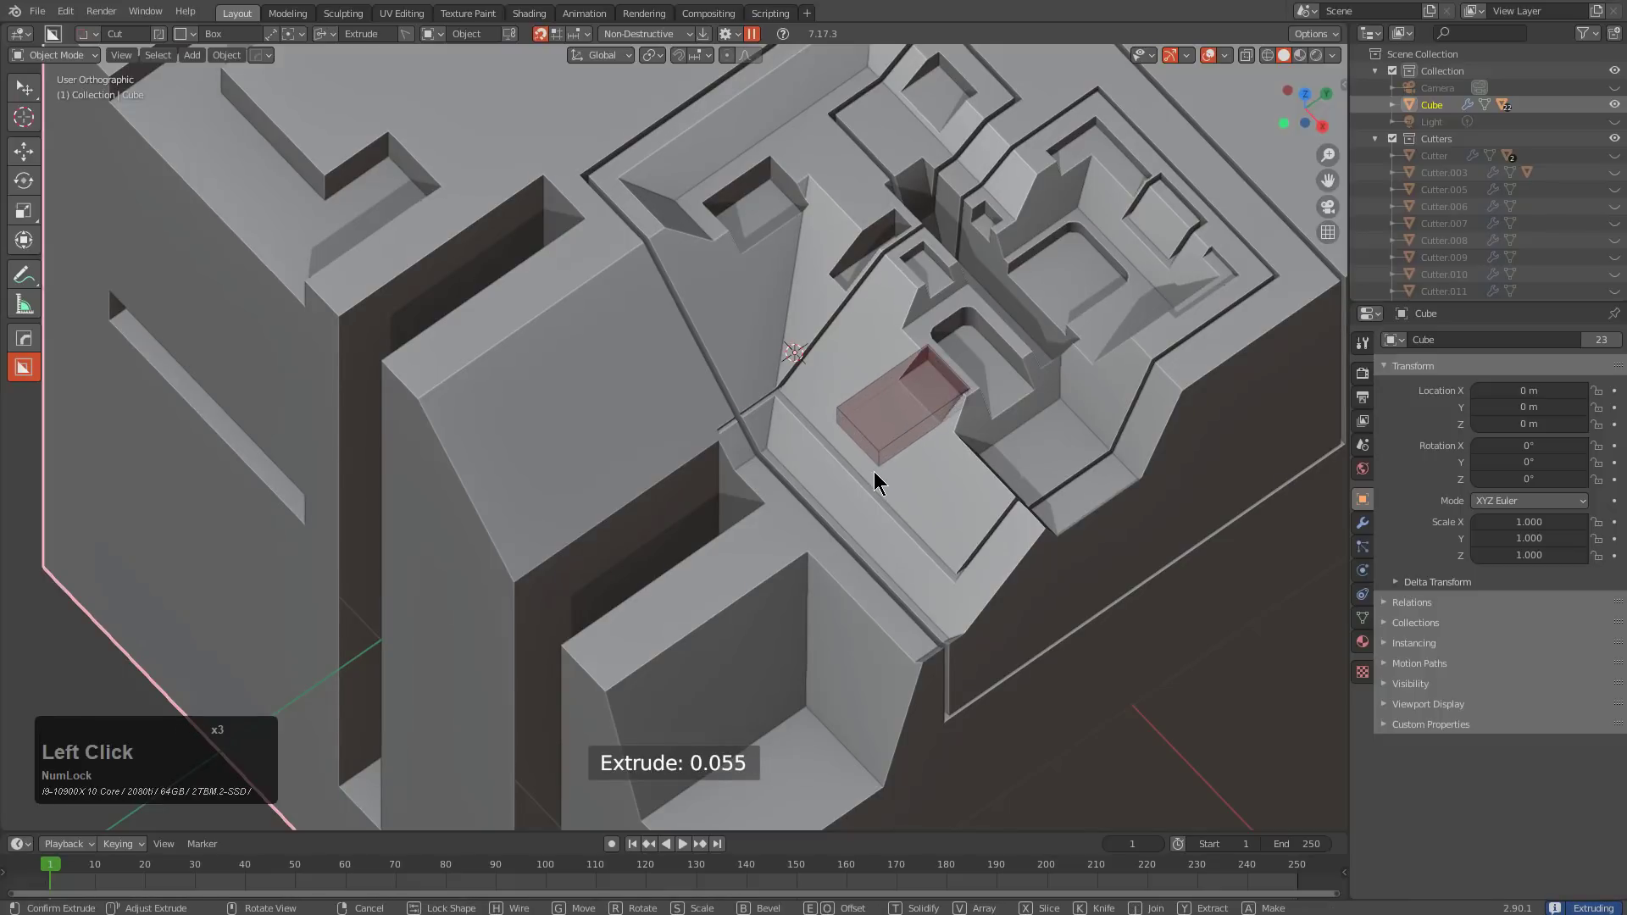
left_click(885, 466)
middle_click_drag(1010, 513, 905, 471, "shift")
mouse_move(837, 417)
left_mouse_down()
mouse_move(939, 480)
mouse_move(979, 431)
left_mouse_up()
left_click(1010, 437)
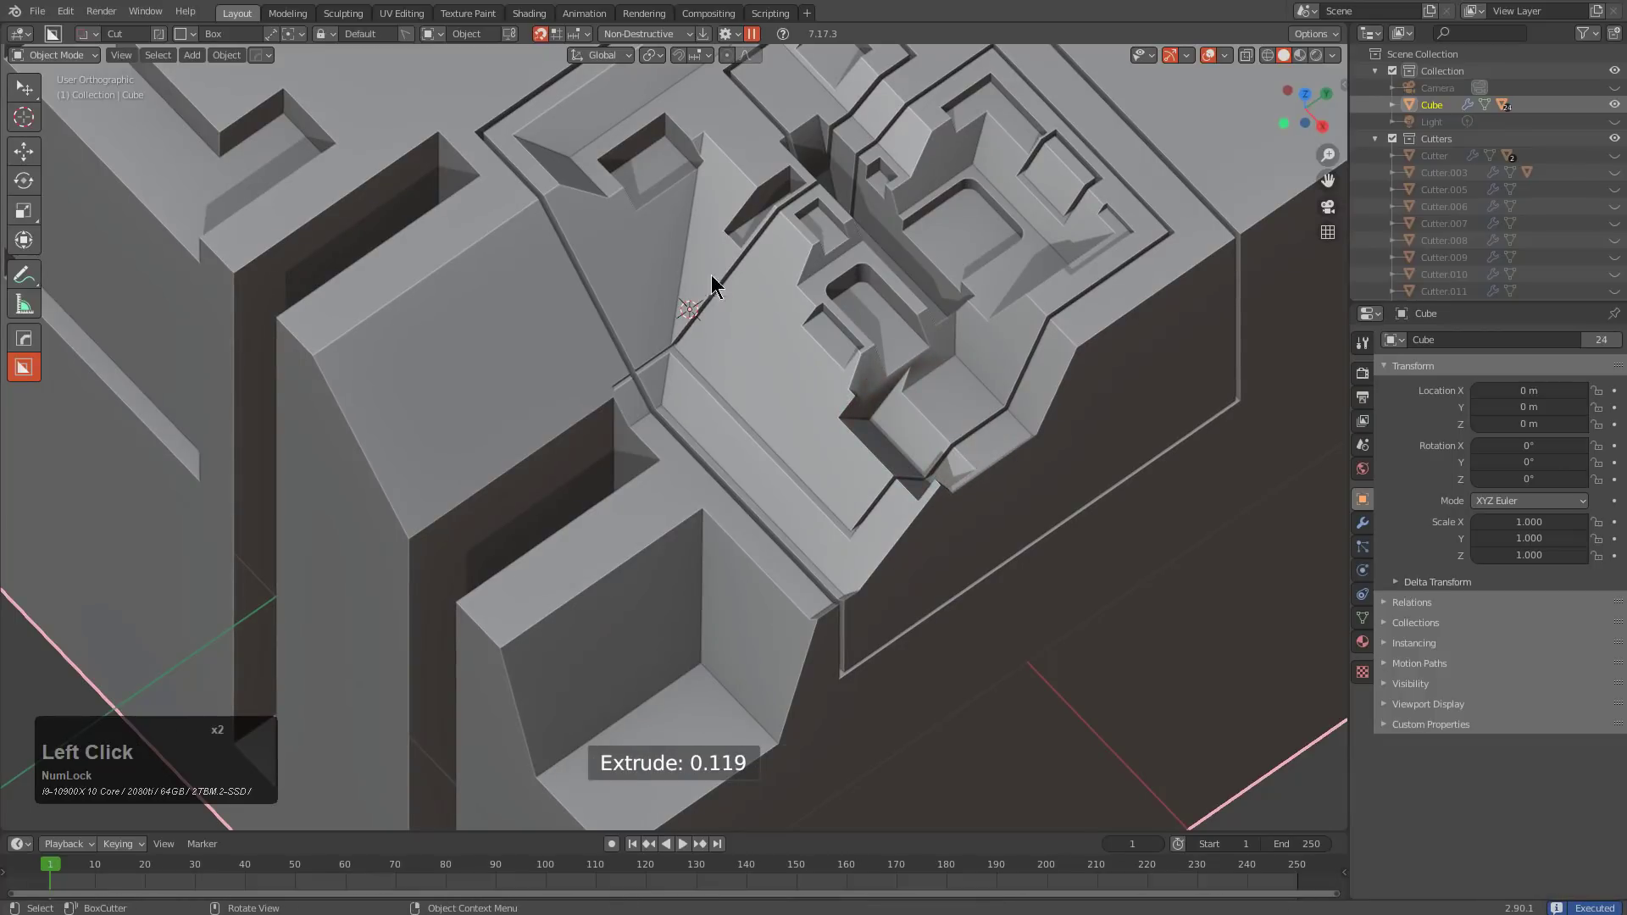
Examine the operations available for the Shift Operation setting
scroll(780, 216, "down", 2)
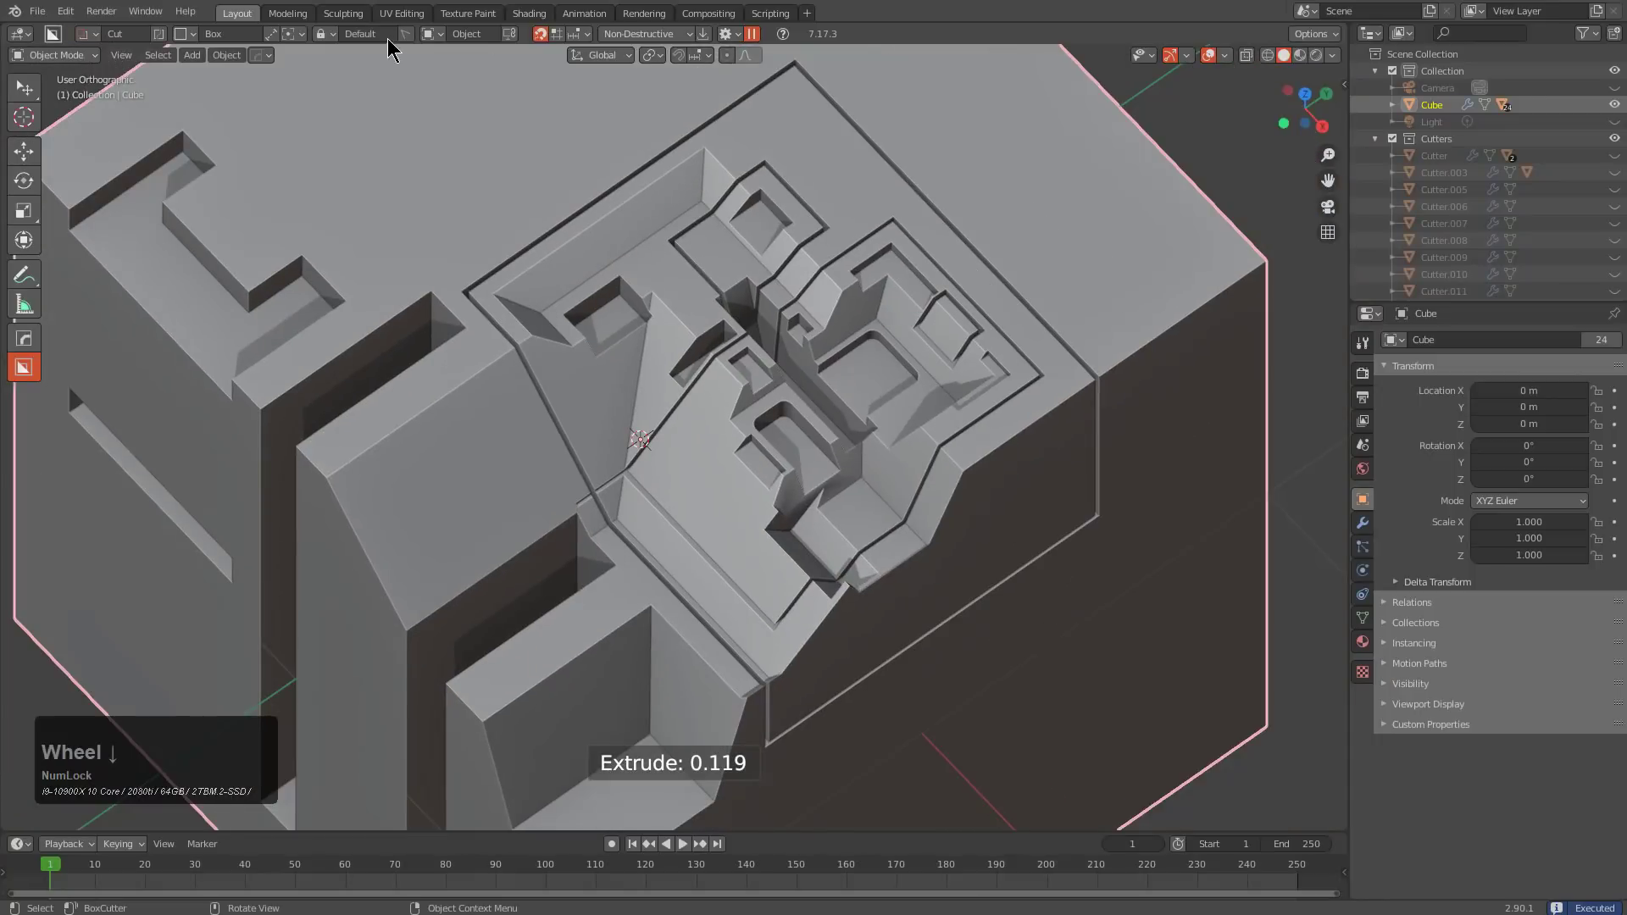
left_click(328, 49)
left_click(331, 38)
left_click(332, 92)
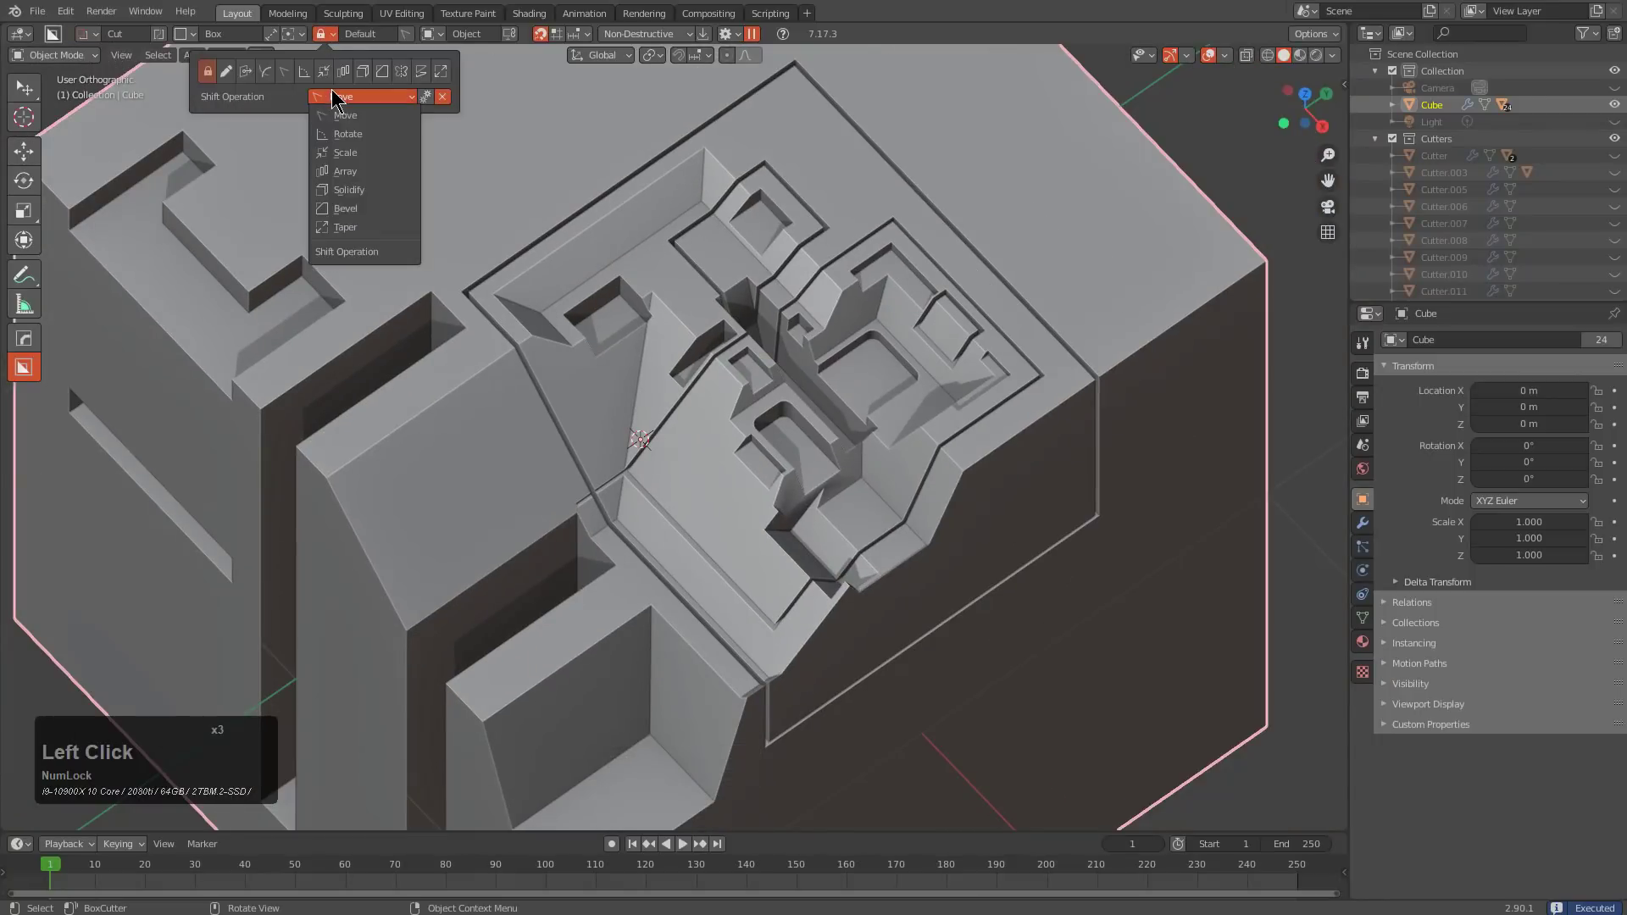
left_click(337, 99)
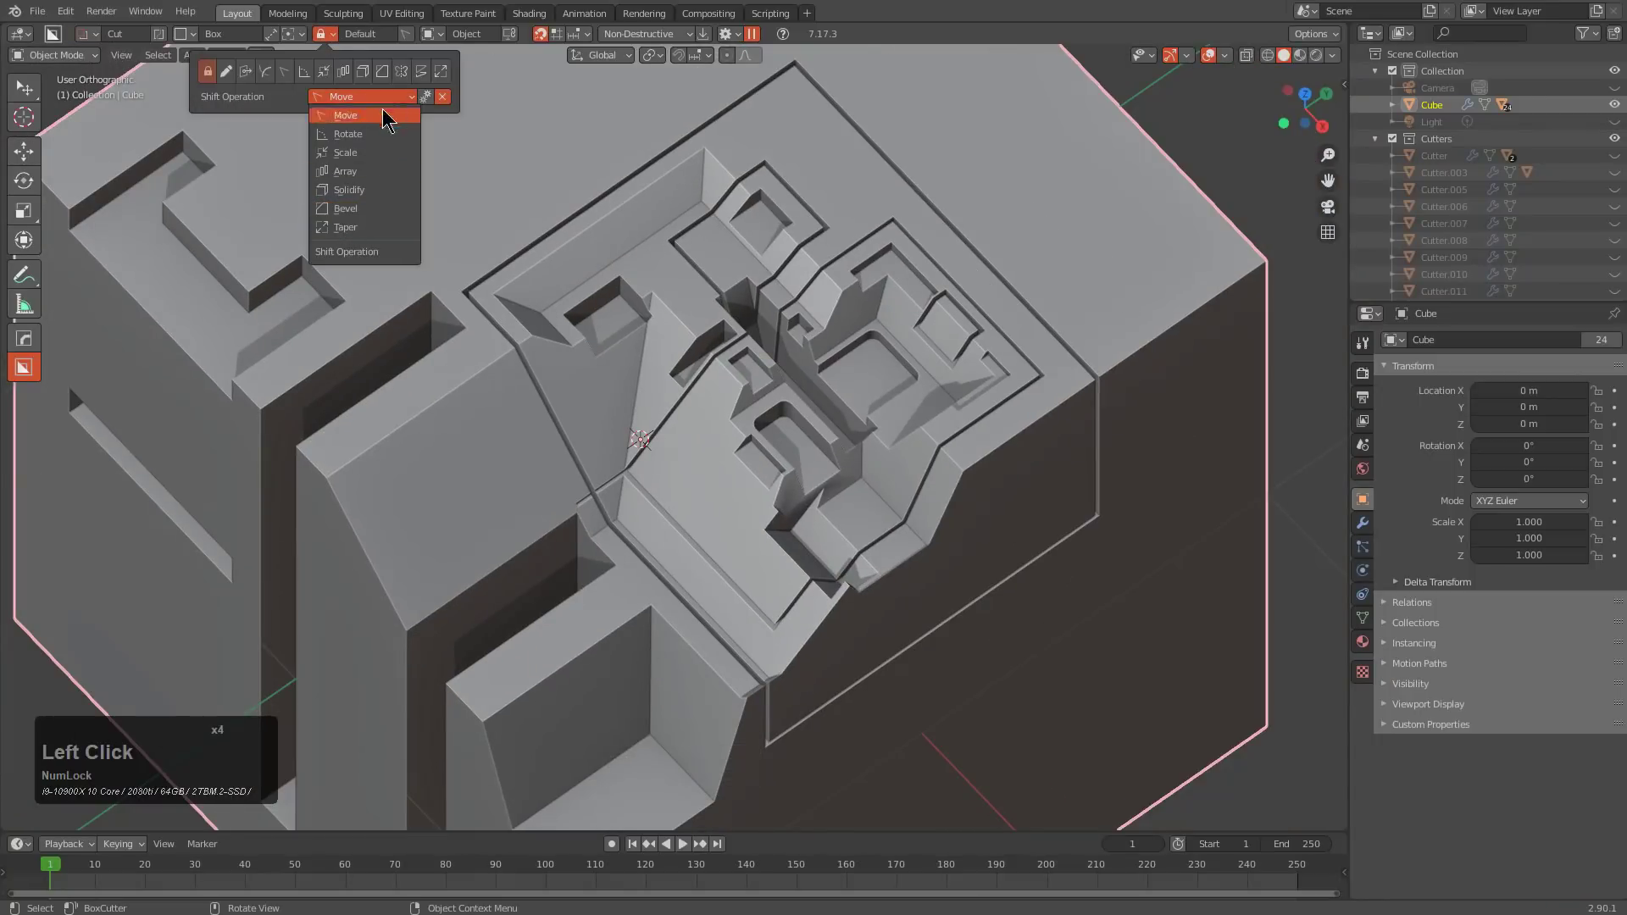
double_click(428, 106)
left_click(428, 105)
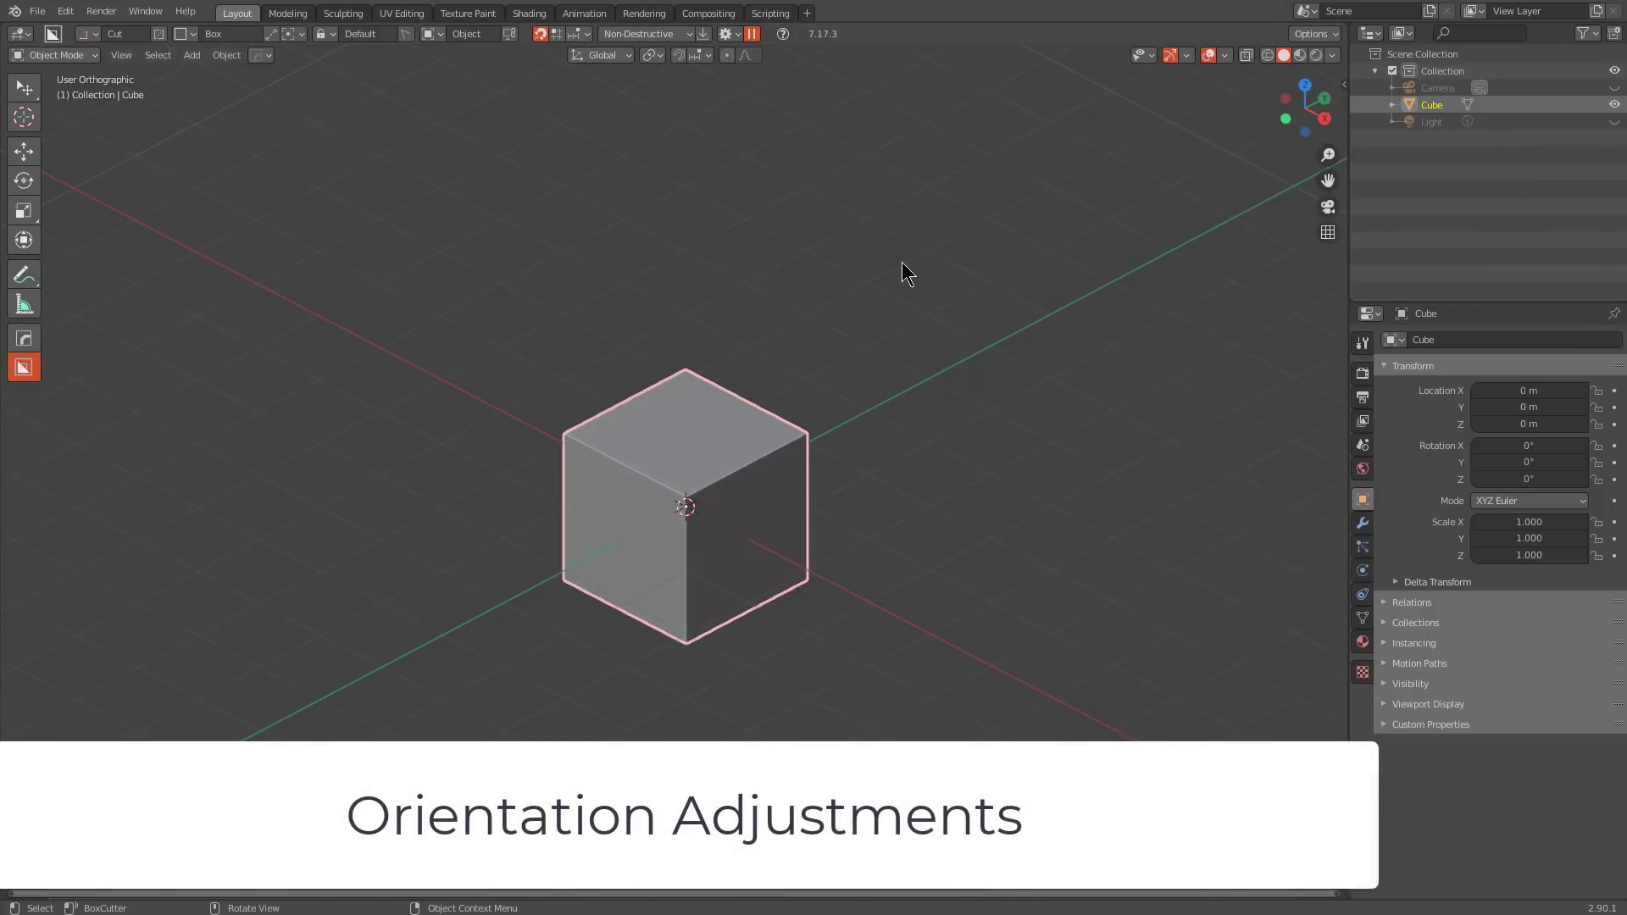
Slice off one side of the default cube with a view-aligned box and move the cube up to about 4.52 m in Z
left_click_drag(901, 262, 768, 700)
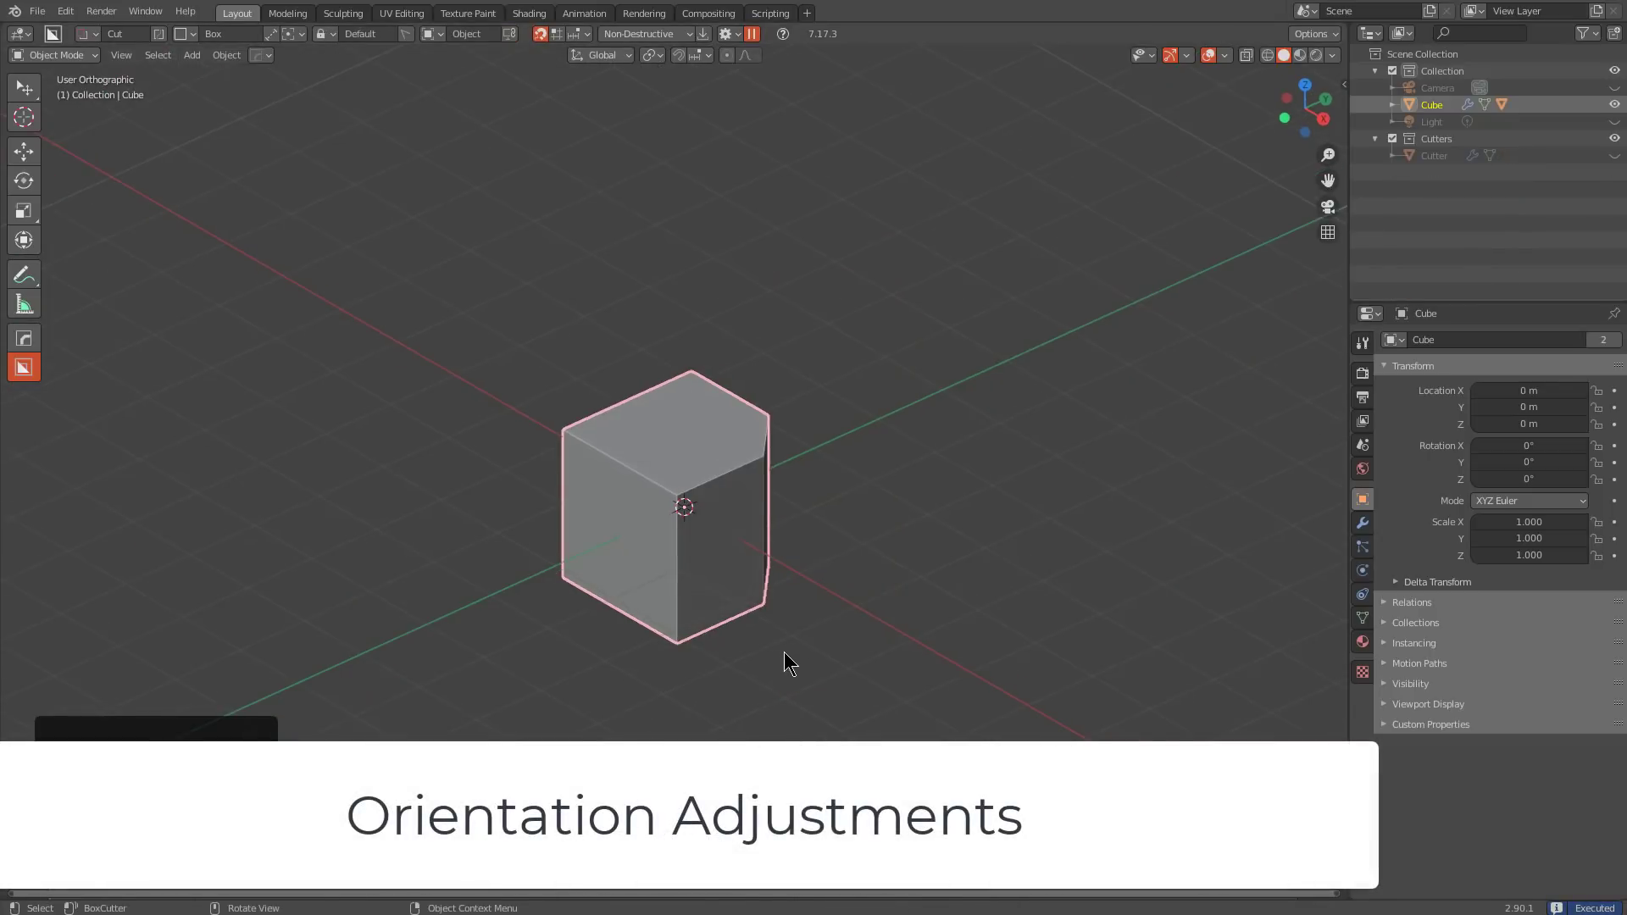
key("g")
key("z")
left_click(805, 259)
Trim one side and the lower part of the raised cube with two view-aligned box cuts
middle_click_drag(801, 270, 868, 523, "shift")
middle_click_drag(775, 499, 788, 502)
mouse_move(585, 229)
left_mouse_down()
mouse_move(641, 494)
mouse_move(719, 610)
left_mouse_up()
left_click(721, 616)
left_click_drag(944, 679, 609, 465)
left_click(609, 466)
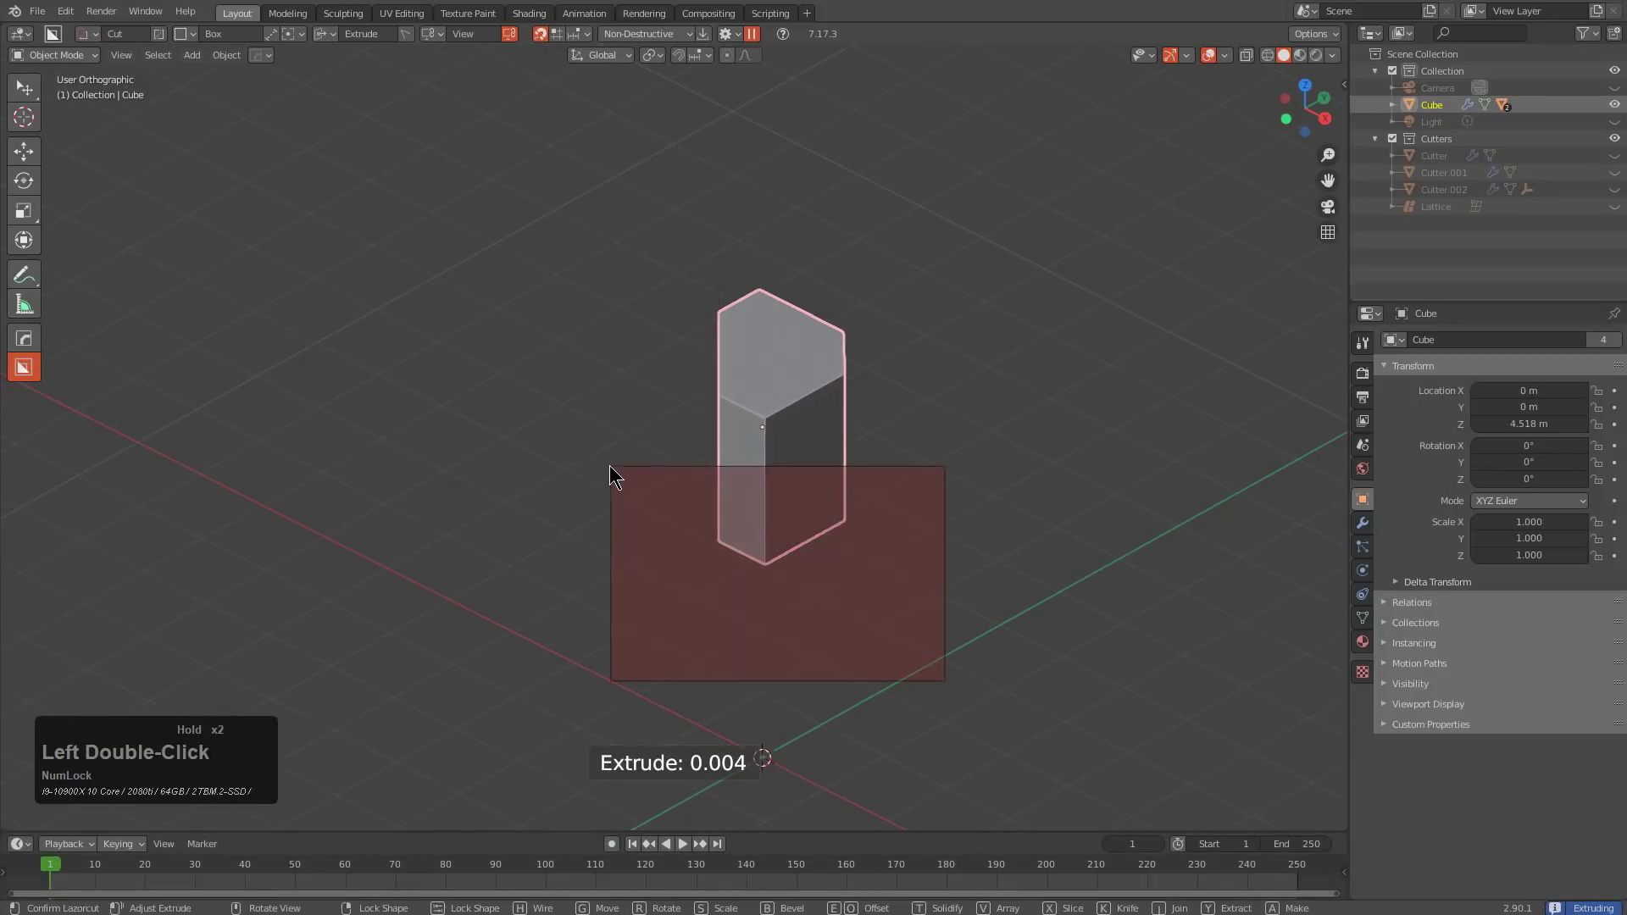
Trim the remaining block with four more view-aligned box cuts from different angles
left_click_drag(918, 256, 620, 350)
double_click(620, 346)
mouse_move(620, 342)
middle_mouse_down()
mouse_move(788, 450)
mouse_move(761, 412)
mouse_move(672, 399)
middle_mouse_up()
left_click_drag(726, 267, 637, 583)
double_click(637, 583)
left_click_drag(419, 256, 465, 497)
double_click(479, 471)
left_click_drag(712, 627, 514, 432)
double_click(515, 432)
Move the trimmed block to about X 0.22 m, Y -5.15 m, Z 6.56 m
middle_click_drag(621, 422, 697, 462)
scroll(751, 470, "down", 4)
key("g")
left_click(543, 380)
Make four view-aligned box cuts around the sides, top and bottom of the moved block
middle_click_drag(519, 394, 645, 378, "shift")
scroll(646, 379, "up", 3)
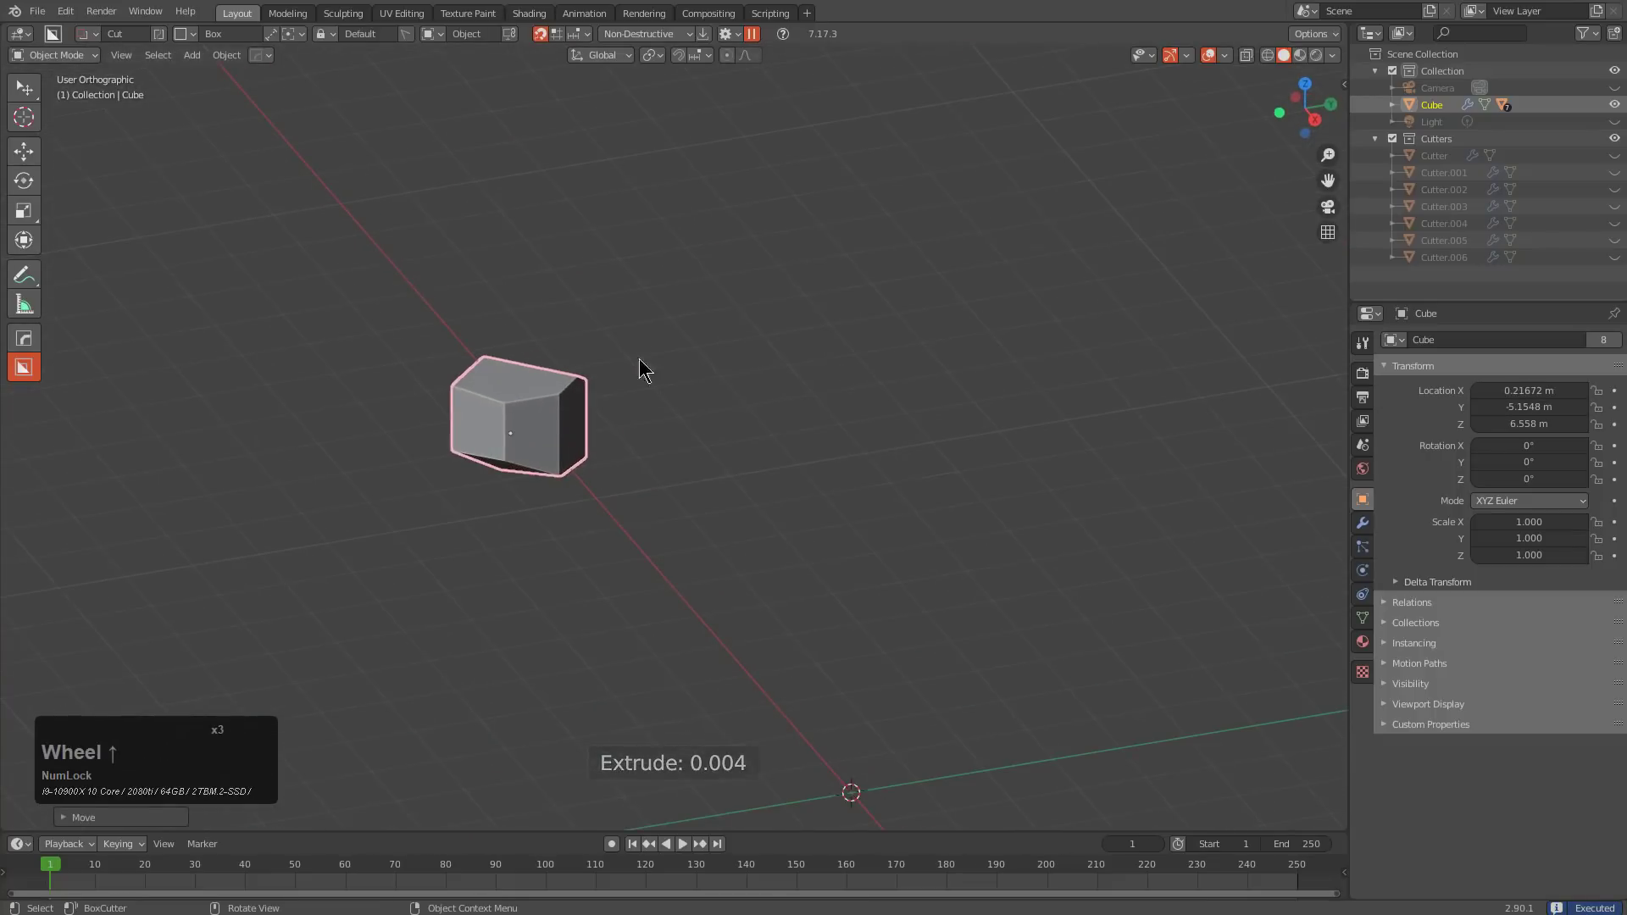
mouse_move(651, 319)
left_mouse_down()
mouse_move(548, 551)
mouse_move(572, 542)
left_mouse_up()
left_click(572, 541)
mouse_move(432, 278)
left_mouse_down()
mouse_move(435, 501)
mouse_move(492, 597)
left_mouse_up()
left_click(492, 596)
left_click_drag(512, 306, 548, 395)
left_click(547, 395)
left_click_drag(587, 534, 520, 453)
left_click(520, 454)
Move the block farther from the origin, to about X -11.09 m, Y -20.54 m, Z 17.03 m
scroll(853, 548, "down", 5)
key("g")
left_click(357, 211)
Cut a view-aligned rectangular notch into the block's top and remove its upper corner with a second box
key("KP_Decimal")
scroll(542, 349, "down", 3)
middle_click_drag(542, 348, 653, 339)
scroll(635, 291, "up", 2)
mouse_move(553, 223)
left_mouse_down()
mouse_move(686, 356)
mouse_move(709, 356)
left_mouse_up()
left_click(744, 295)
mouse_move(948, 178)
left_mouse_down()
mouse_move(813, 312)
mouse_move(785, 375)
left_mouse_up()
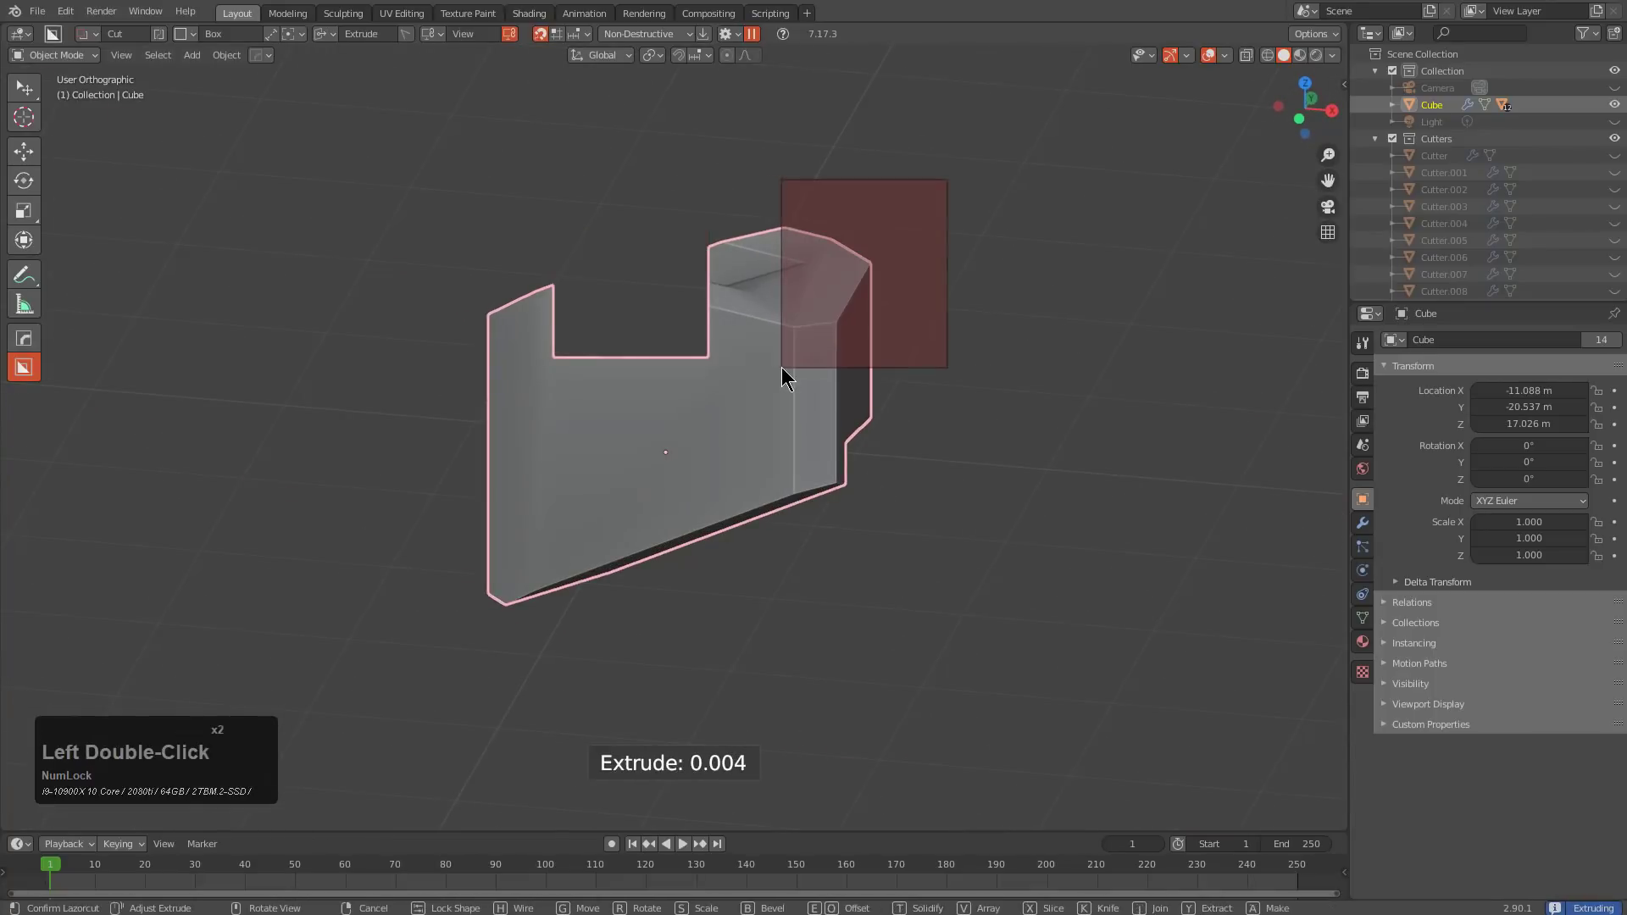
left_click(784, 375)
Quit the file without saving the changes
scroll(872, 414, "down", 4)
middle_click_drag(871, 414, 776, 390)
key("ctrl+q")
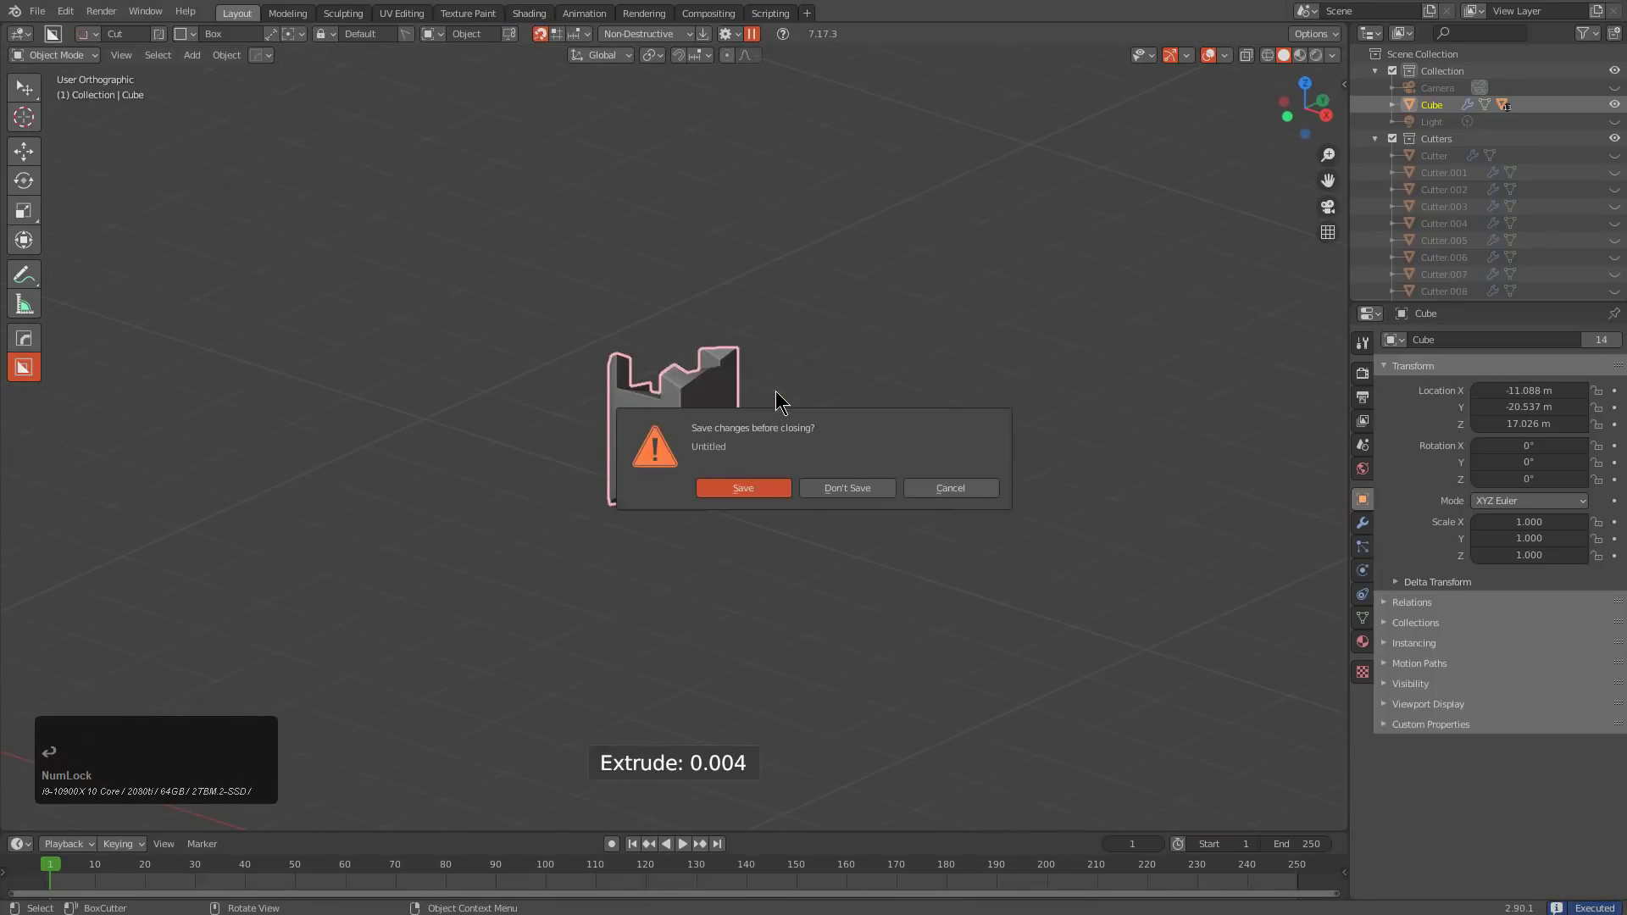
left_click(837, 487)
Cut a box about 0.79 deep into the default cube's top face so it opens through the front face
scroll(922, 504, "down", 2)
key("KP_Decimal")
scroll(804, 464, "down", 2)
middle_click_drag(771, 454, 742, 450)
scroll(754, 451, "down", 1)
middle_click_drag(764, 451, 739, 404, "shift")
key("w")
scroll(739, 404, "down", 1)
left_click_drag(751, 300, 709, 446)
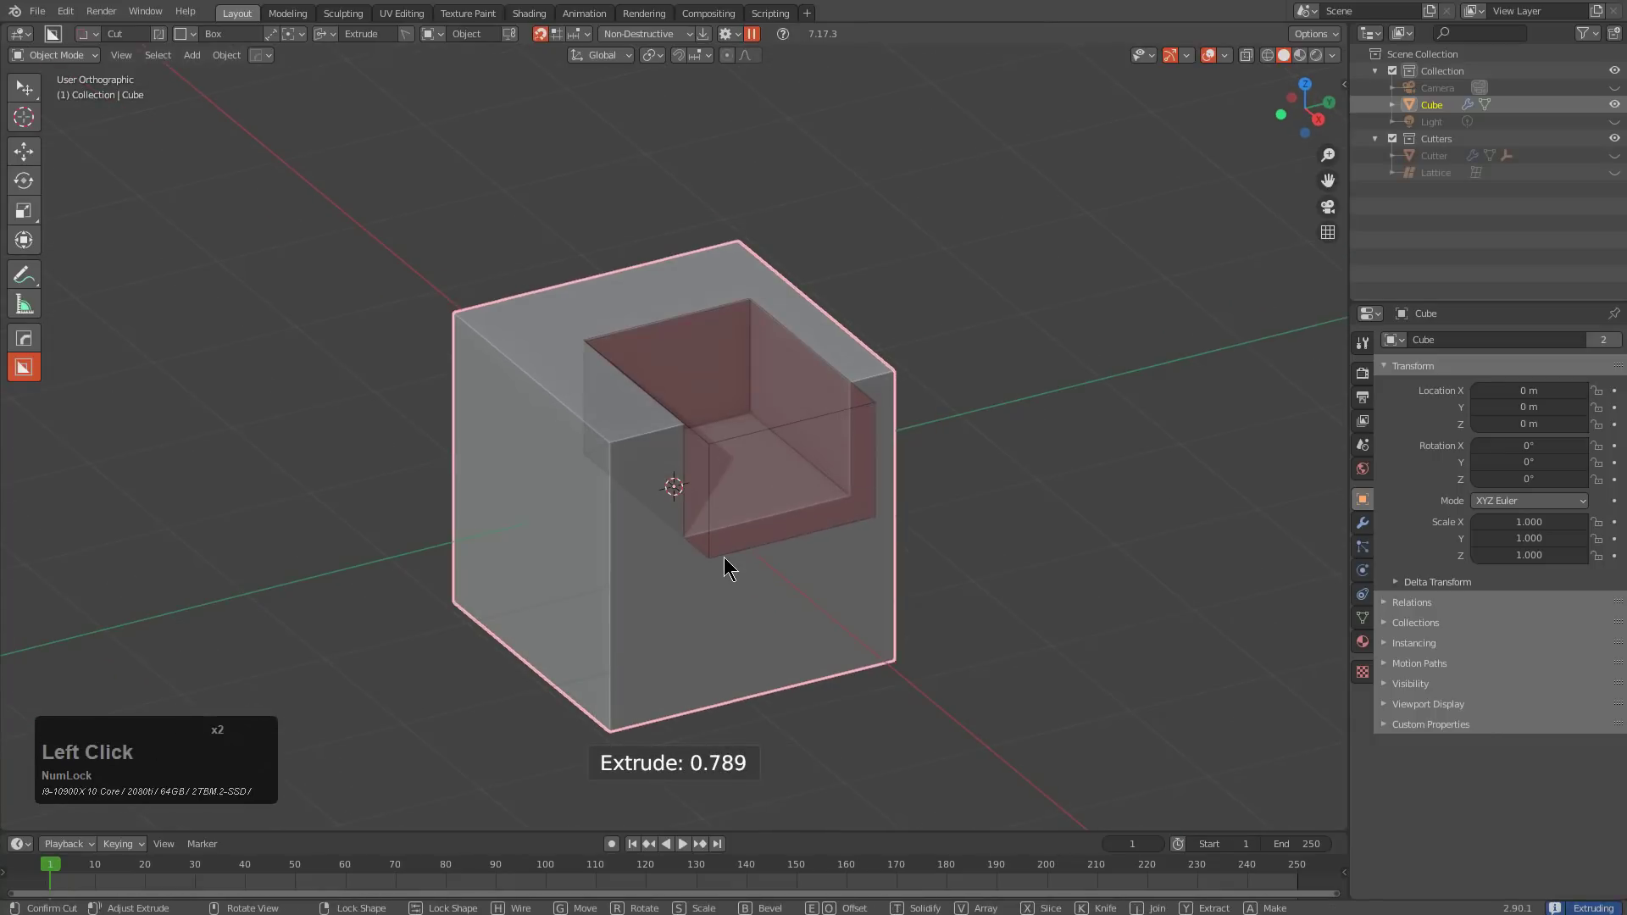
left_click(724, 557)
Cut a narrow box down through the strip beside the recess and a wide box from the side face across the cube
left_click_drag(603, 378, 618, 453)
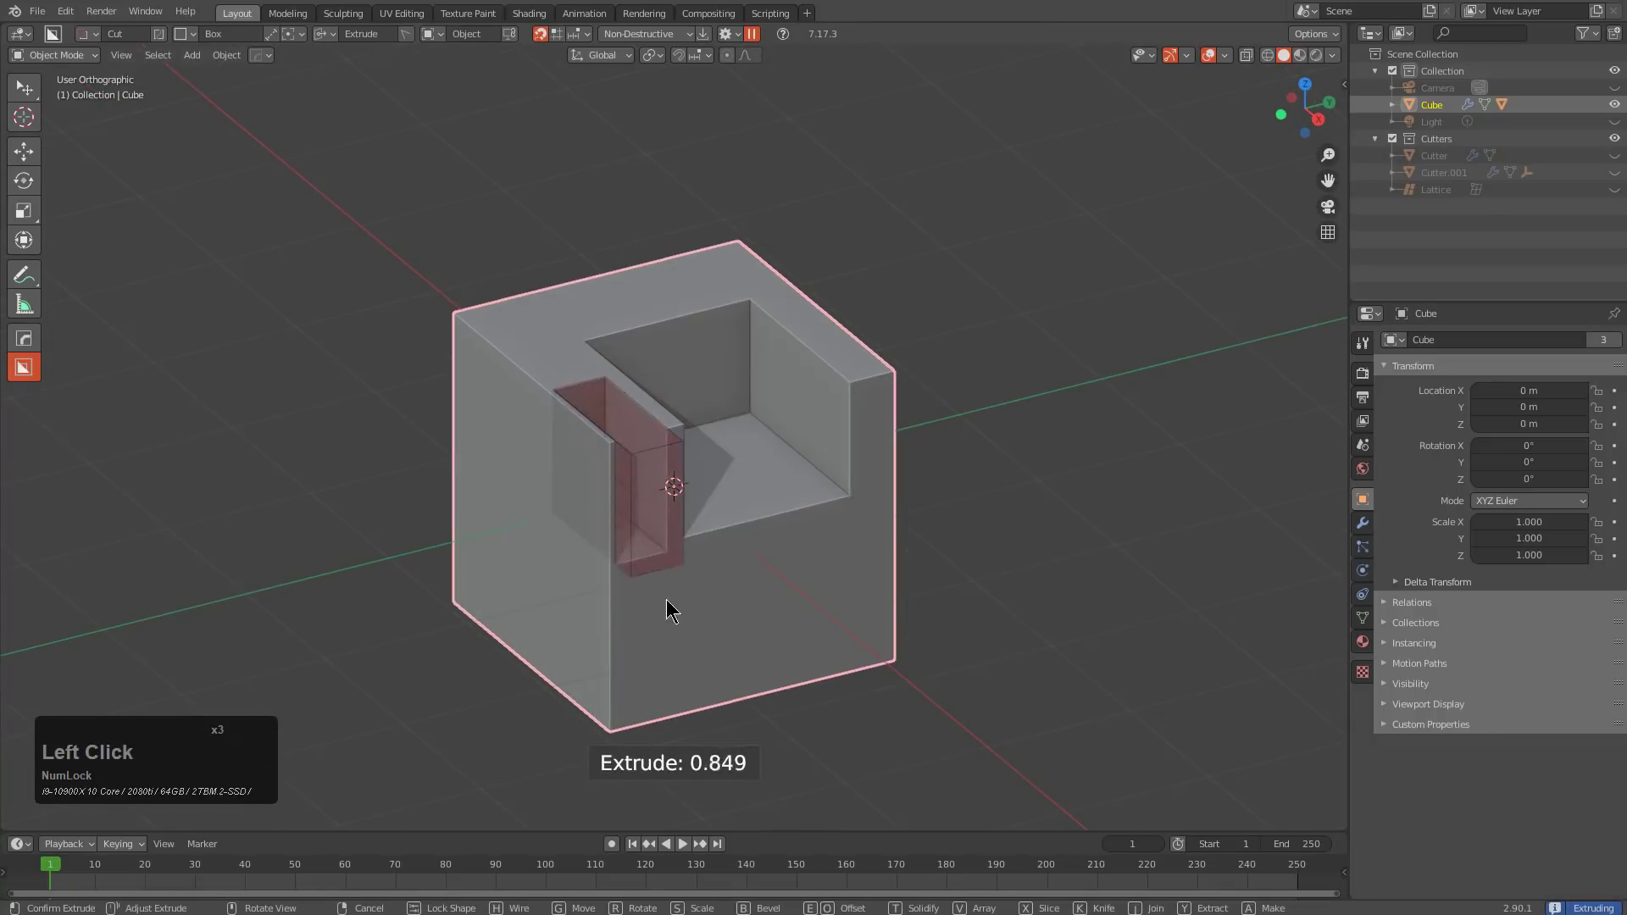
left_click(657, 665)
left_click_drag(557, 508, 617, 431)
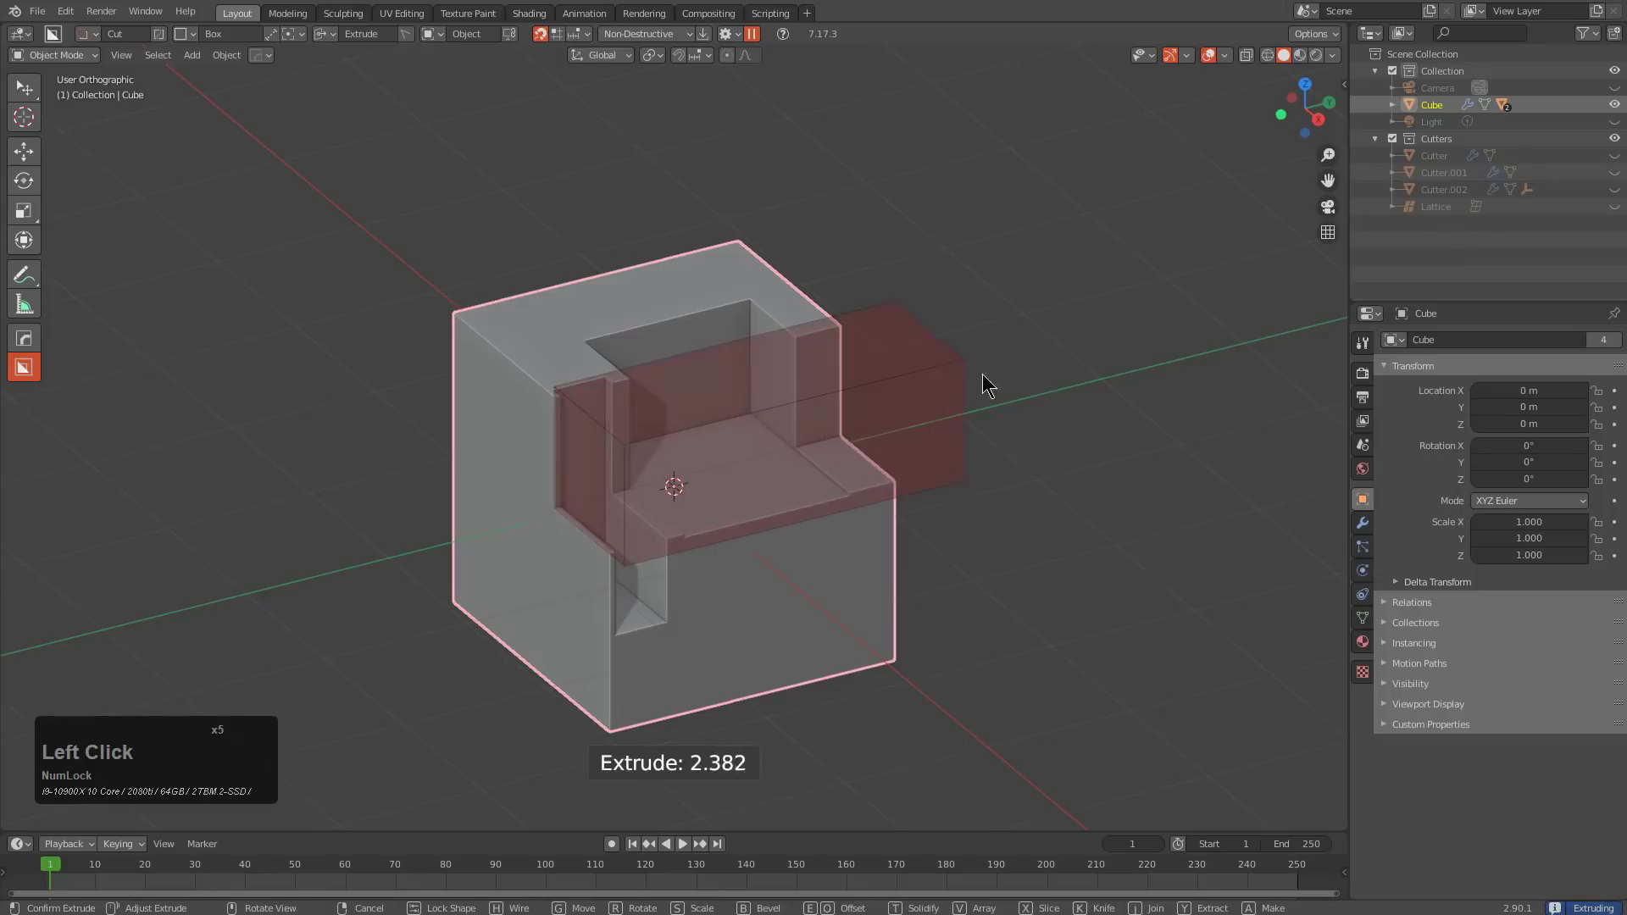
left_click(931, 391)
Cut boxes down into the cube's lower ledge, the upper corner beside it and the recess's back wall
left_click_drag(837, 441, 870, 497)
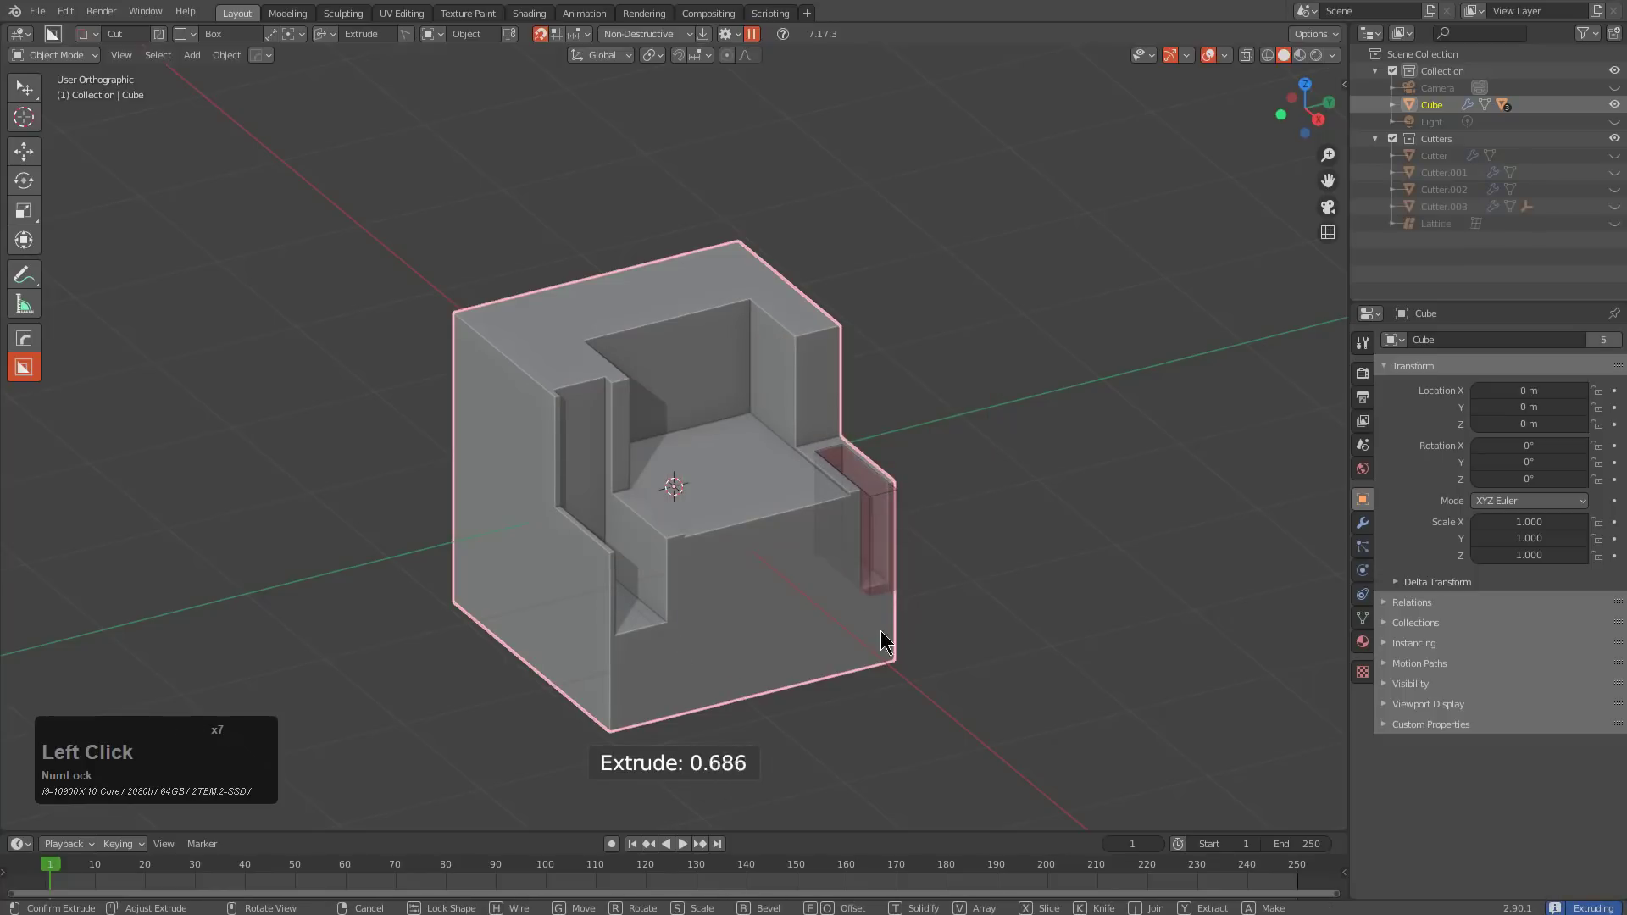
left_click(881, 661)
left_click_drag(812, 396, 834, 303)
left_click(721, 284)
mouse_move(722, 284)
left_mouse_down()
mouse_move(686, 345)
mouse_move(646, 363)
mouse_move(634, 349)
left_mouse_up()
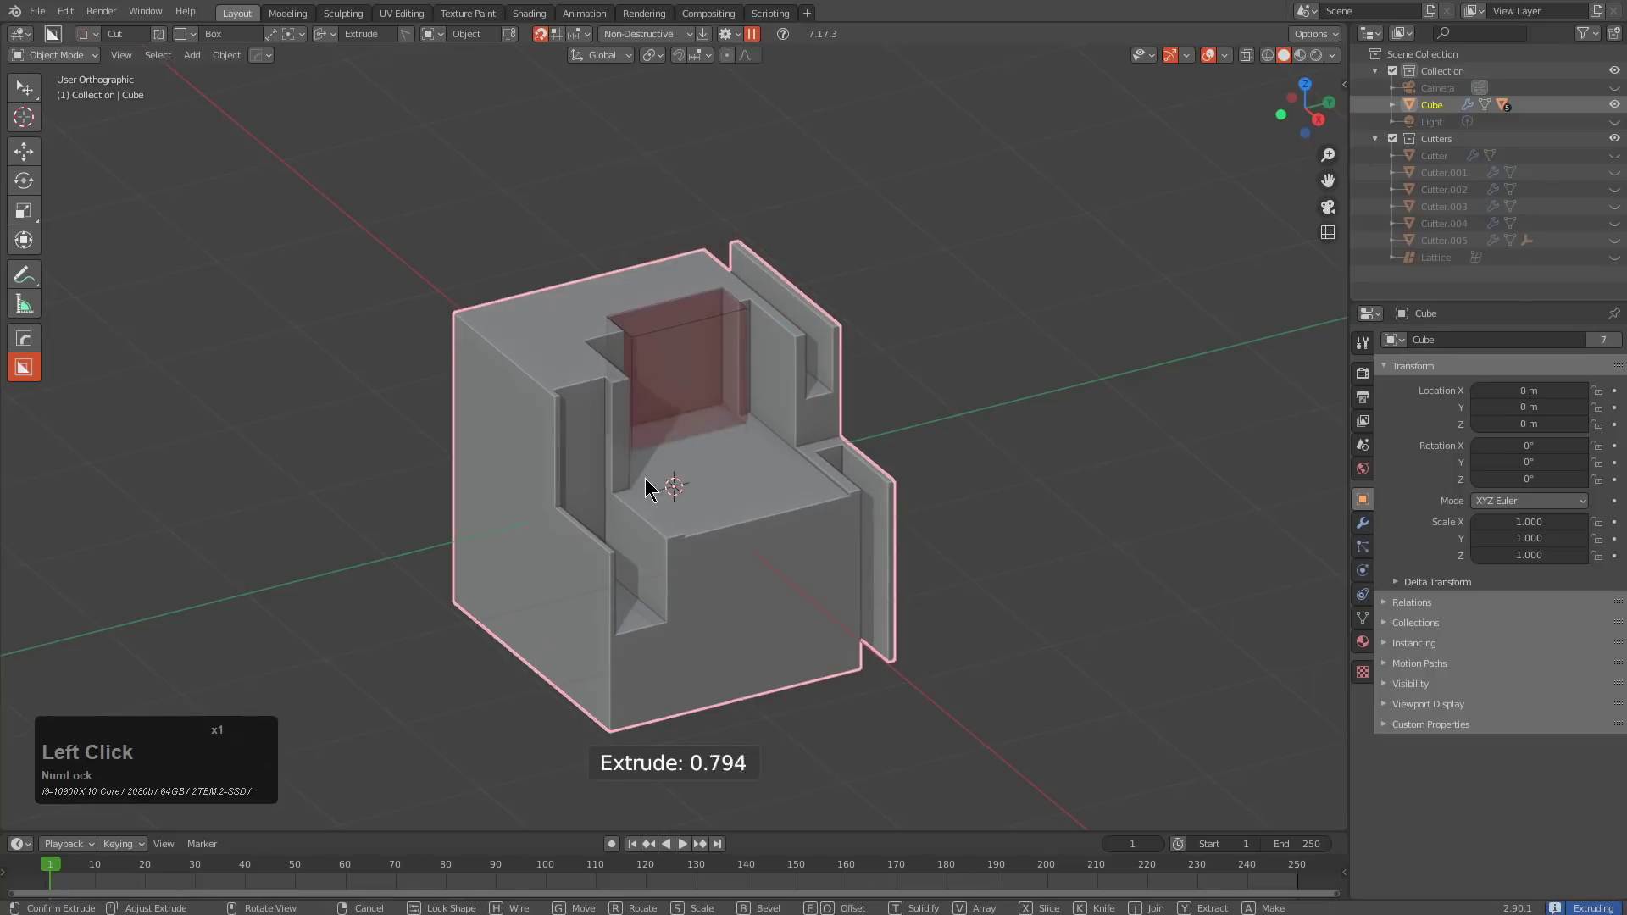
left_click(686, 766)
Undo all the box cuts back to the plain cube
middle_click_drag(644, 358, 856, 445)
key("ctrl+z")
key("ctrl+z")
key("ctrl+z")
key("ctrl+z")
key("ctrl+z")
Rotate the cube's whole mesh freely in Edit Mode and return to Object Mode
key("Tab")
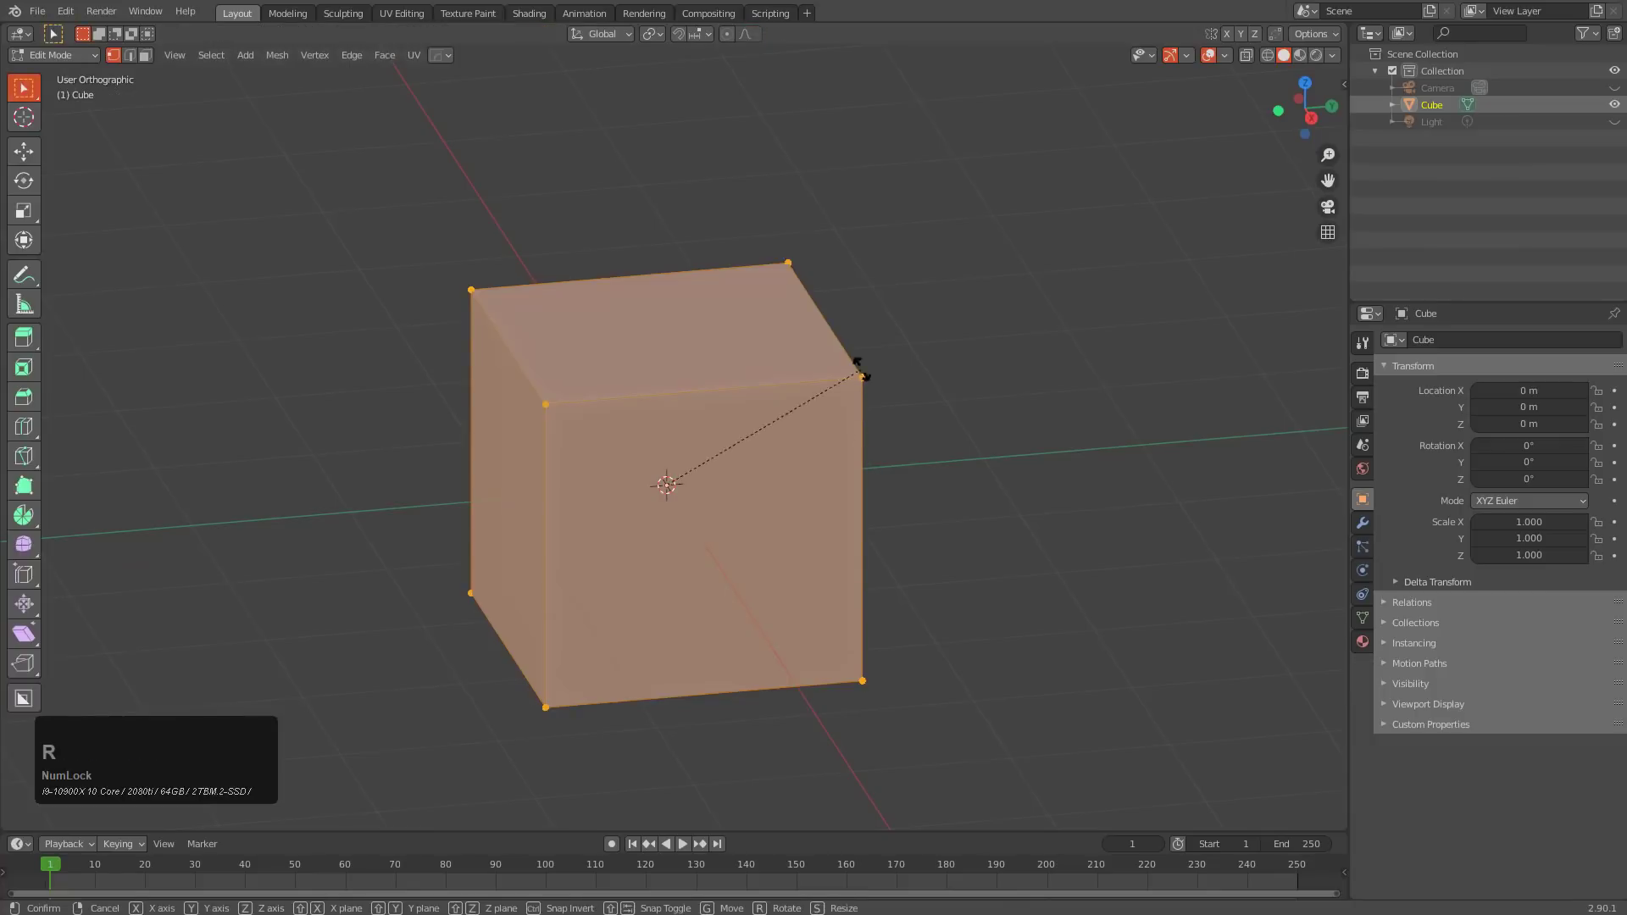
key("r")
left_click(861, 507)
key("Tab")
mouse_move(861, 507)
middle_mouse_down()
mouse_move(777, 527)
mouse_move(932, 458)
mouse_move(751, 468)
mouse_move(784, 492)
mouse_move(836, 490)
middle_mouse_up()
key("Tab")
key("Tab")
Try box cuts on the rotated cube's faces with the Local orient method
left_click_drag(689, 312, 774, 508)
left_click(732, 568)
mouse_move(732, 568)
middle_mouse_down()
mouse_move(588, 580)
mouse_move(607, 588)
mouse_move(720, 521)
middle_mouse_up()
left_click(743, 571)
left_click_drag(743, 571, 706, 725)
right_click(769, 664)
Cut another locally aligned box into a face of the rotated cube and undo the cut
mouse_move(664, 550)
middle_mouse_down()
mouse_move(694, 608)
mouse_move(661, 610)
mouse_move(617, 465)
middle_mouse_up()
mouse_move(618, 465)
left_mouse_down()
mouse_move(643, 574)
mouse_move(631, 584)
left_mouse_up()
left_click(472, 682)
middle_click_drag(473, 683, 666, 394)
key("ctrl+z")
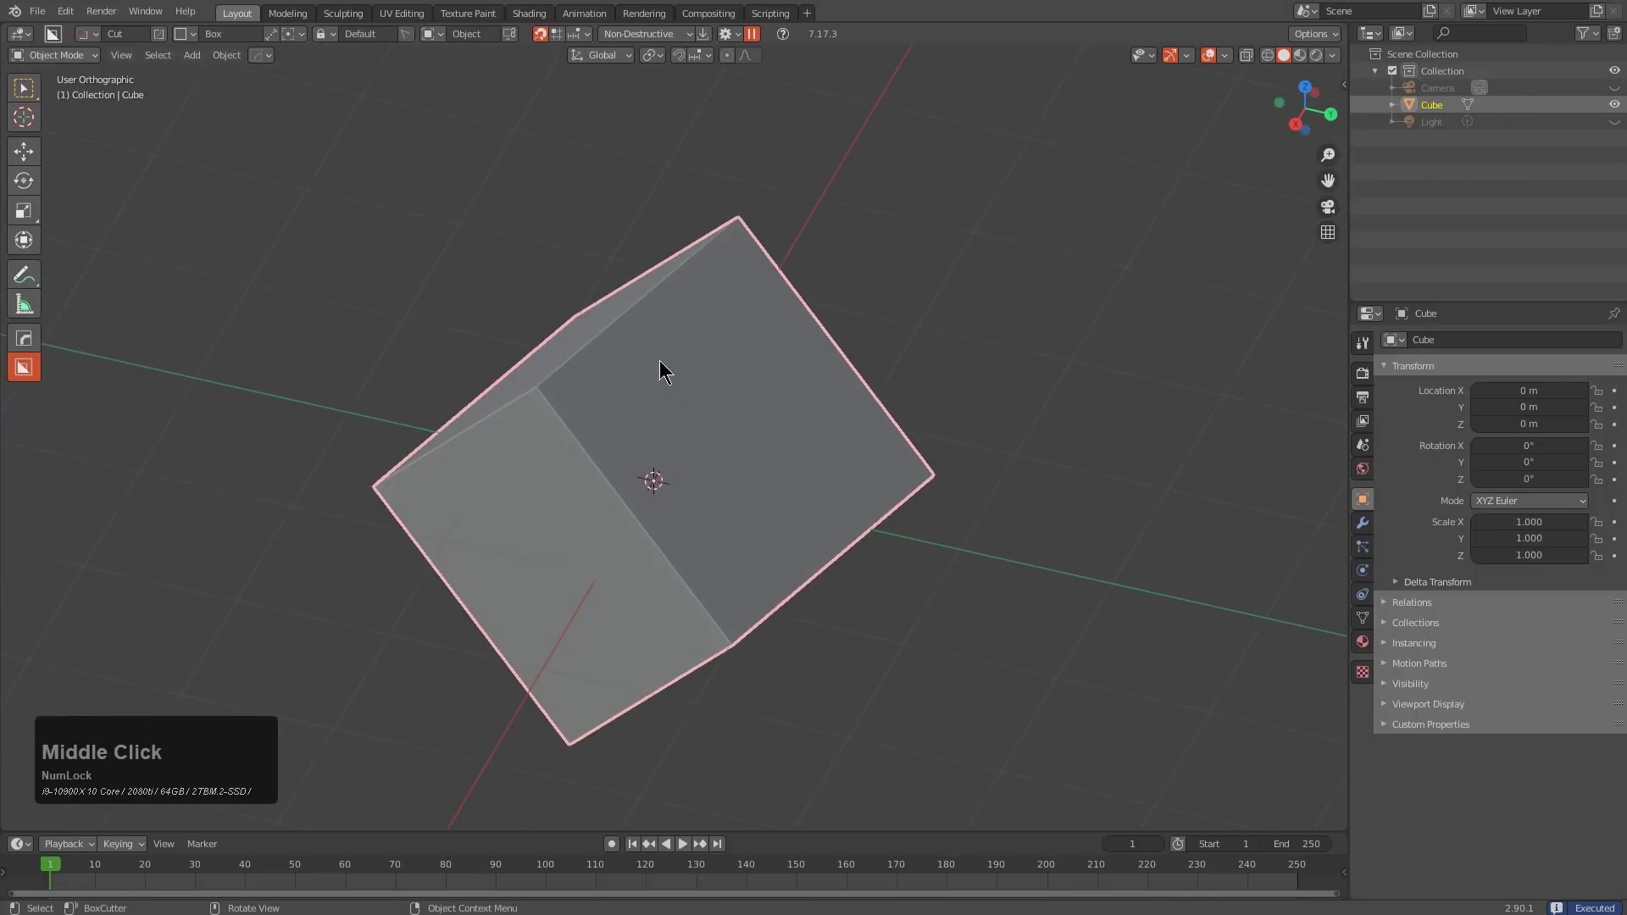
Cut a box about 1.22 deep into the corner of the rotated cube and undo it
left_click_drag(788, 373, 737, 707)
left_click(603, 709)
middle_click_drag(603, 708, 497, 405)
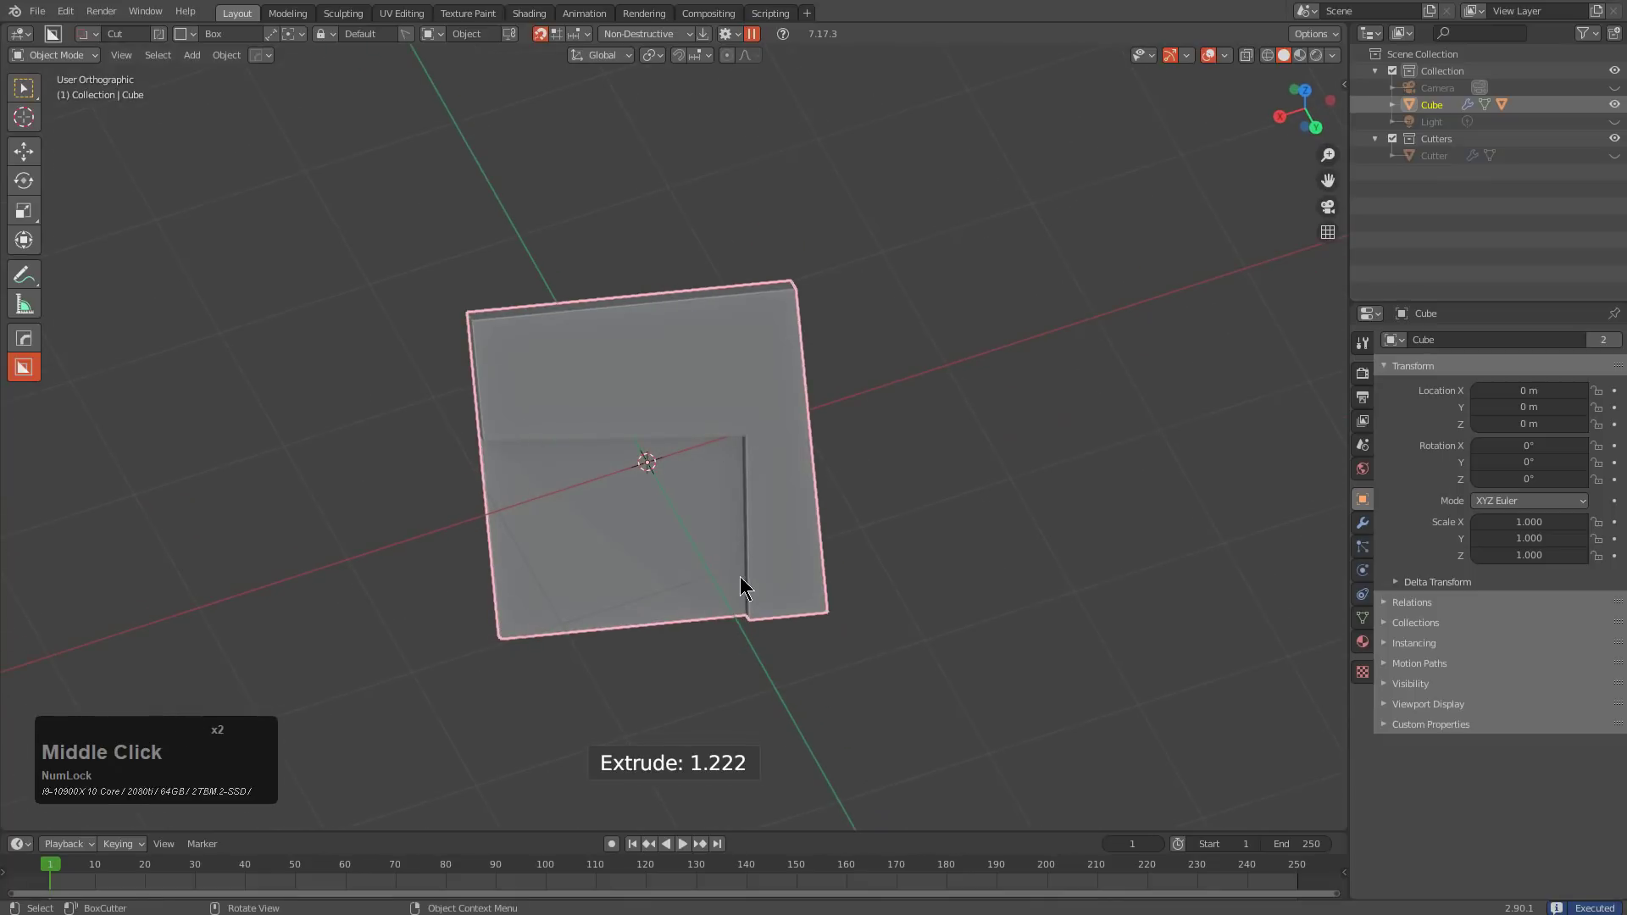
middle_click_drag(741, 586, 828, 556)
mouse_move(650, 443)
middle_mouse_down()
mouse_move(661, 512)
mouse_move(680, 330)
middle_mouse_up()
key("ctrl+z")
Cut two locally aligned boxes into the rotated cube, the second about 2.59 deep, and undo both
left_click_drag(679, 331, 675, 506)
mouse_move(923, 650)
middle_mouse_down()
mouse_move(727, 493)
mouse_move(817, 545)
mouse_move(588, 466)
middle_mouse_up()
mouse_move(595, 357)
left_mouse_down()
mouse_move(602, 534)
mouse_move(389, 700)
left_mouse_up()
mouse_move(389, 701)
middle_mouse_down()
mouse_move(509, 364)
mouse_move(522, 398)
middle_mouse_up()
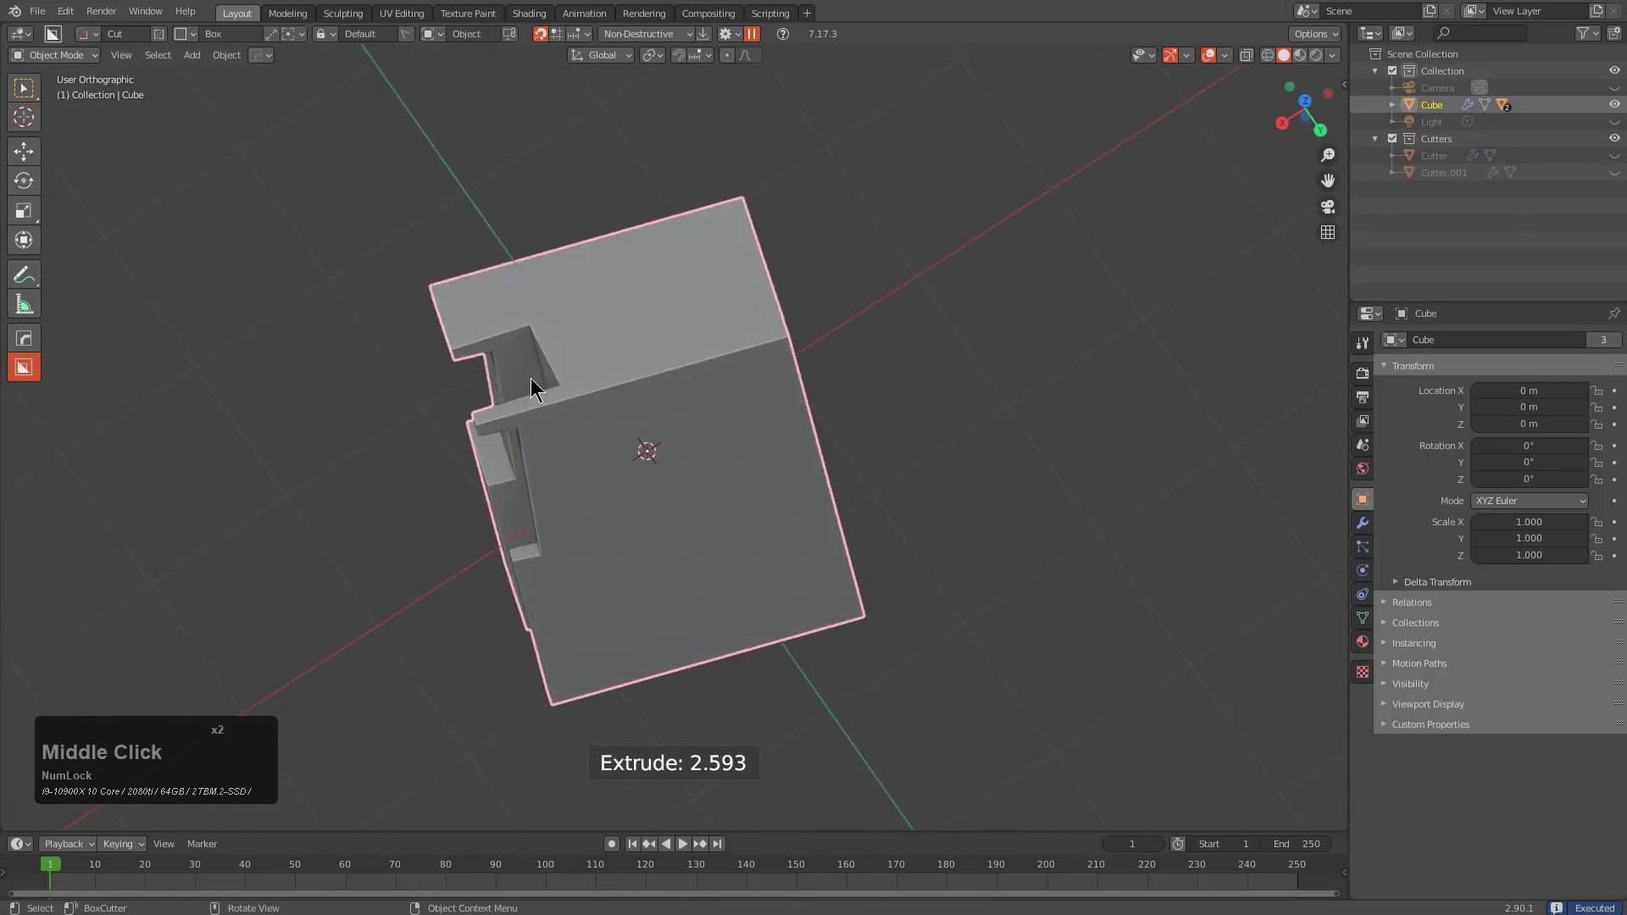
middle_click_drag(425, 384, 682, 422)
key("ctrl+z")
key("ctrl+z")
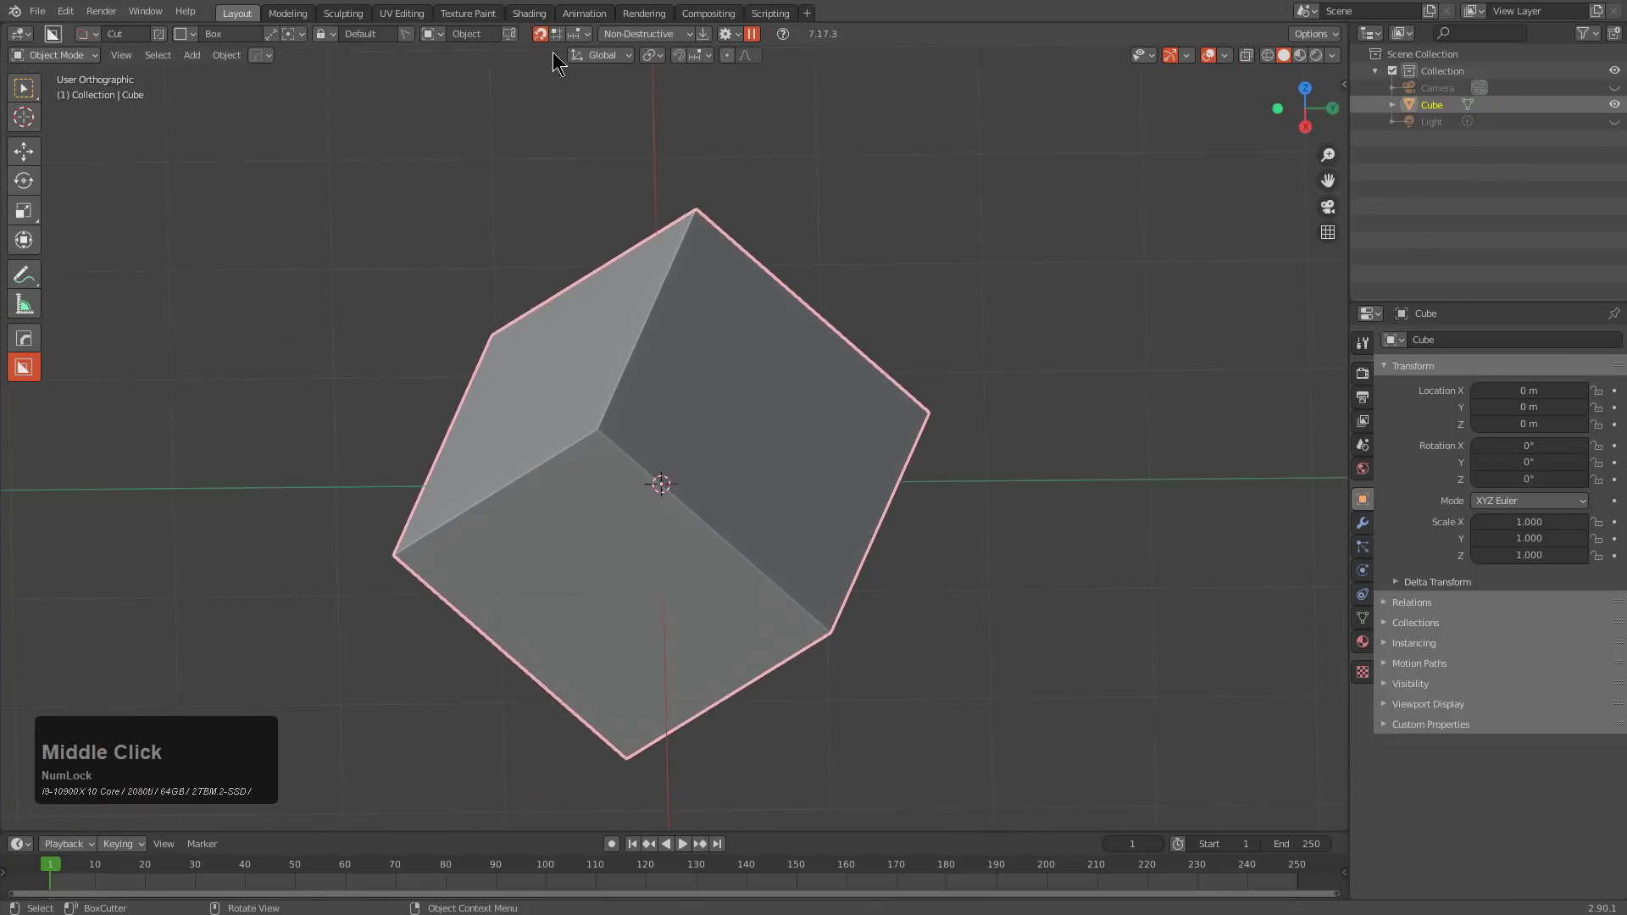
Set BoxCutter's object orient method to Nearest Edge
left_click(437, 36)
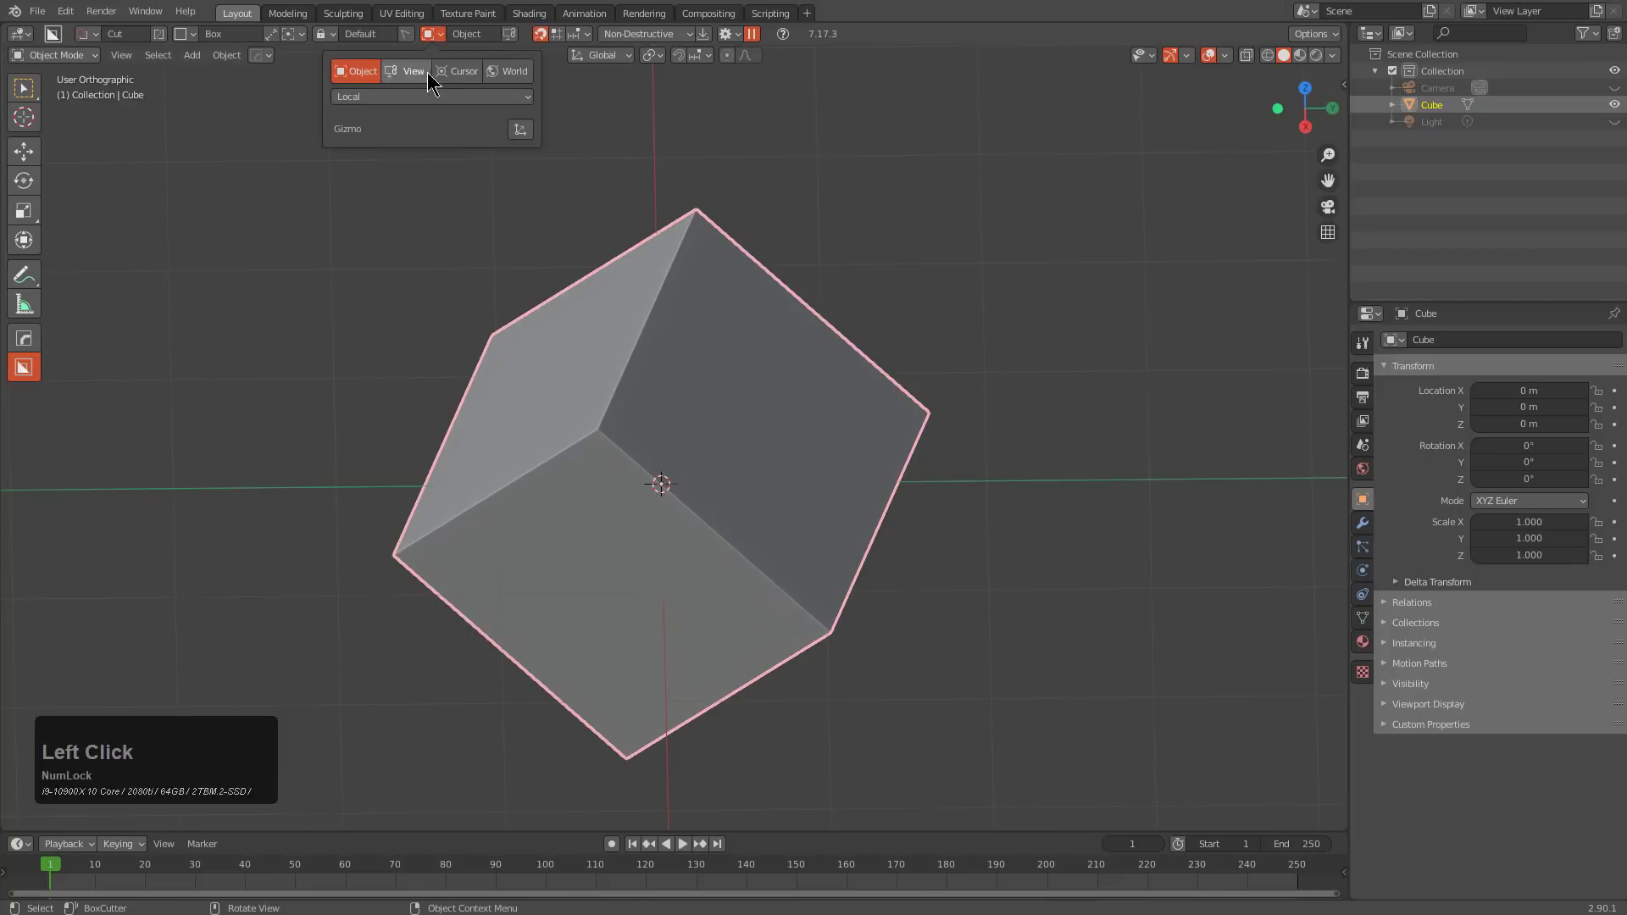
left_click(421, 98)
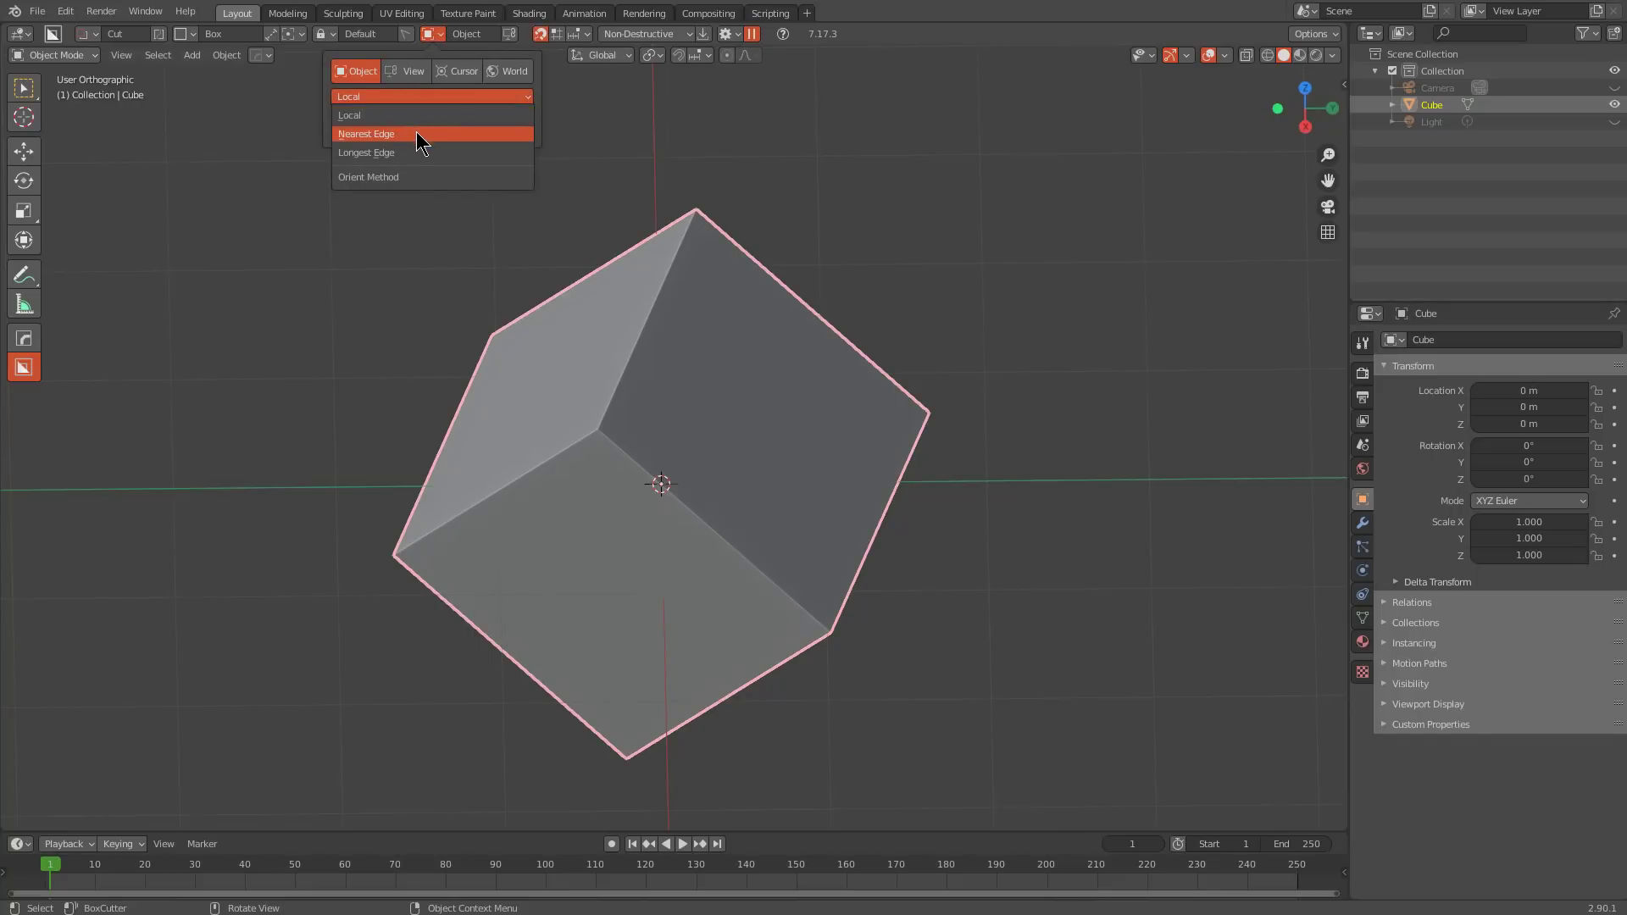
left_click(419, 134)
Cut an edge-aligned box through the cube's corner and a second box with corners beveled about 0.12 wide and fewer bevel segments
mouse_move(594, 280)
middle_mouse_down()
mouse_move(703, 381)
mouse_move(618, 331)
middle_mouse_up()
left_click_drag(618, 330, 566, 515)
left_click(696, 478)
mouse_move(682, 370)
left_mouse_down()
mouse_move(588, 638)
mouse_move(548, 661)
left_mouse_up()
key("b")
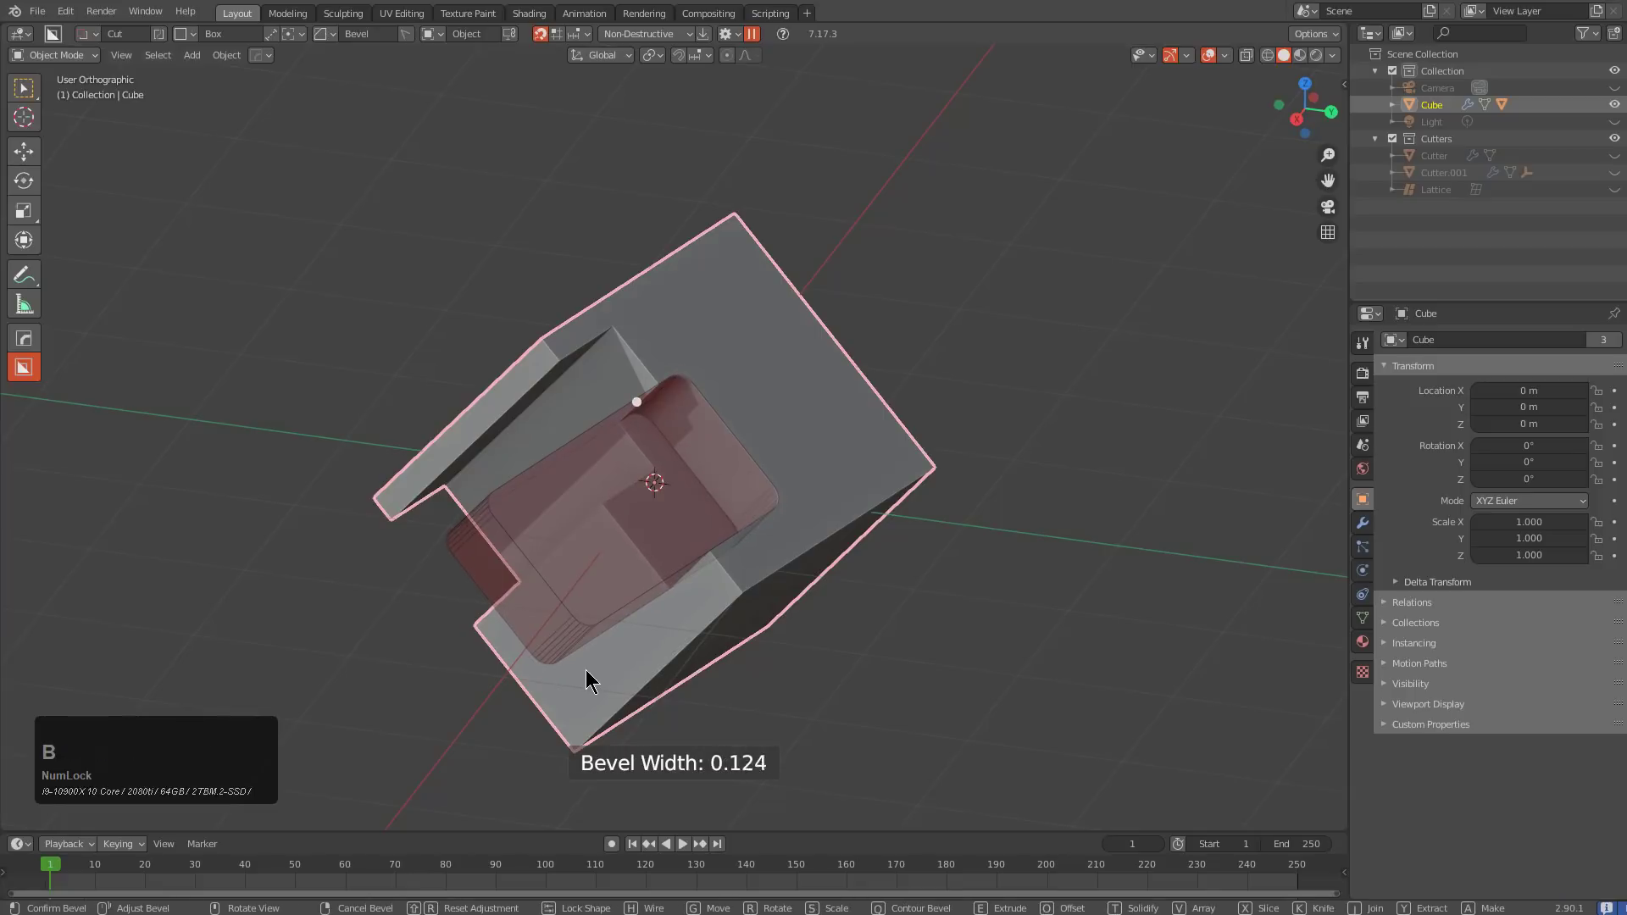
scroll(586, 669, "down", 5)
left_click(561, 661)
Cut a shallow edge-aligned box about 0.17 deep across the first recess, with chamfered corners
mouse_move(649, 439)
middle_mouse_down()
mouse_move(634, 481)
mouse_move(658, 345)
middle_mouse_up()
left_click_drag(716, 343, 464, 593)
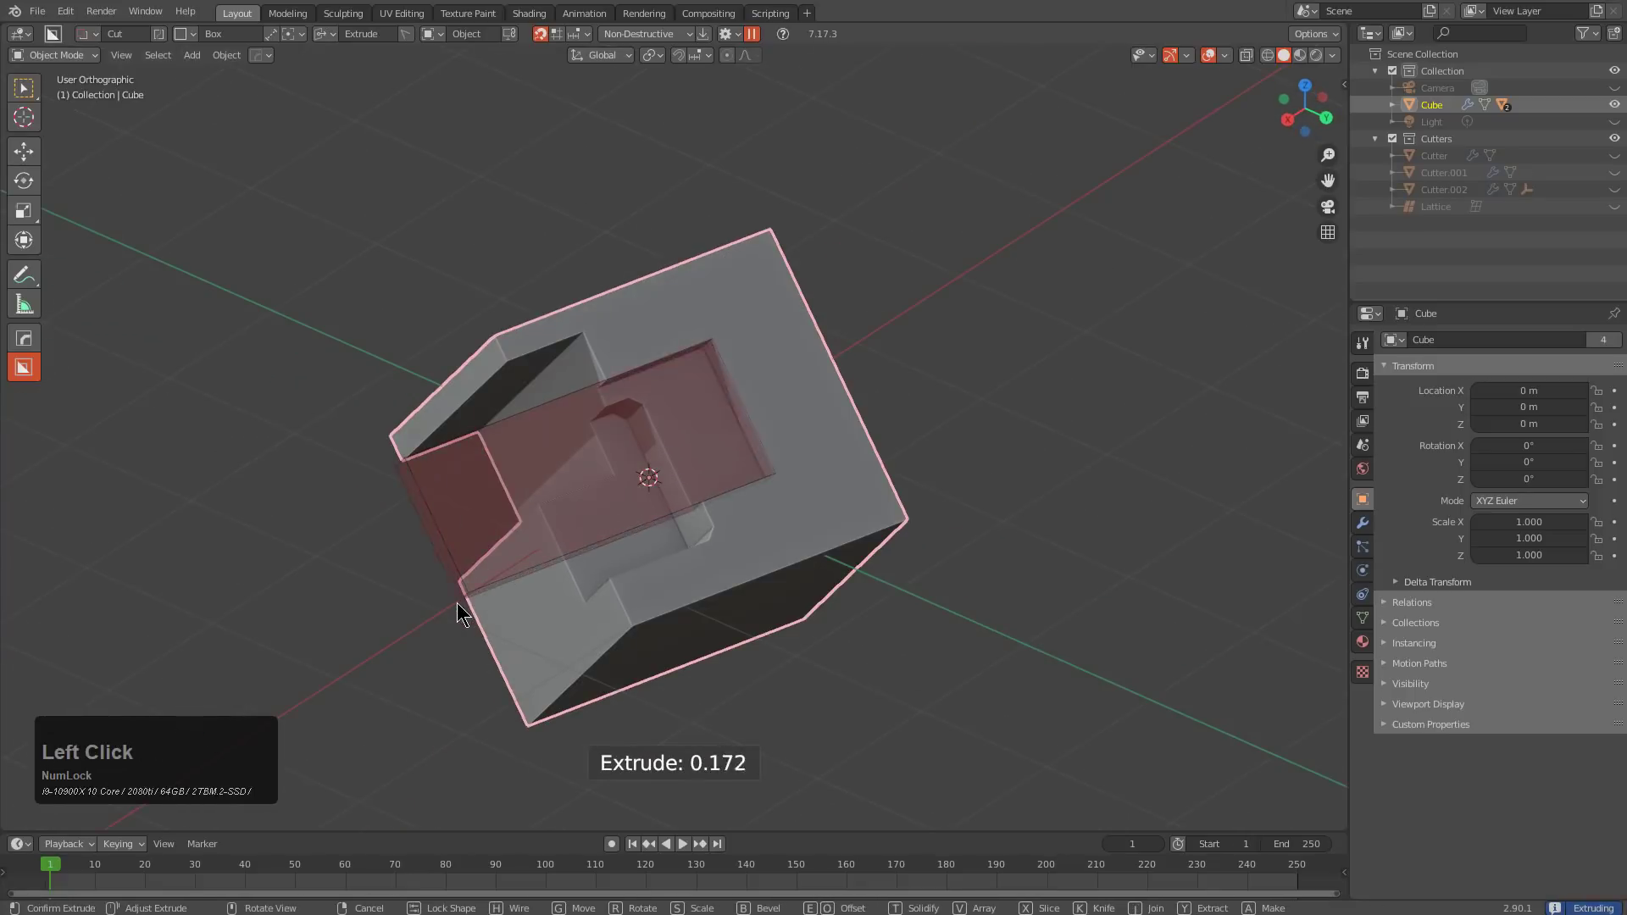
key("b")
scroll(472, 610, "down", 2)
left_click(472, 610)
Cut a box about 0.60 by 1.98 through the body beside the channel, extruded about 4.63
middle_click_drag(472, 610, 680, 559)
left_click(765, 498)
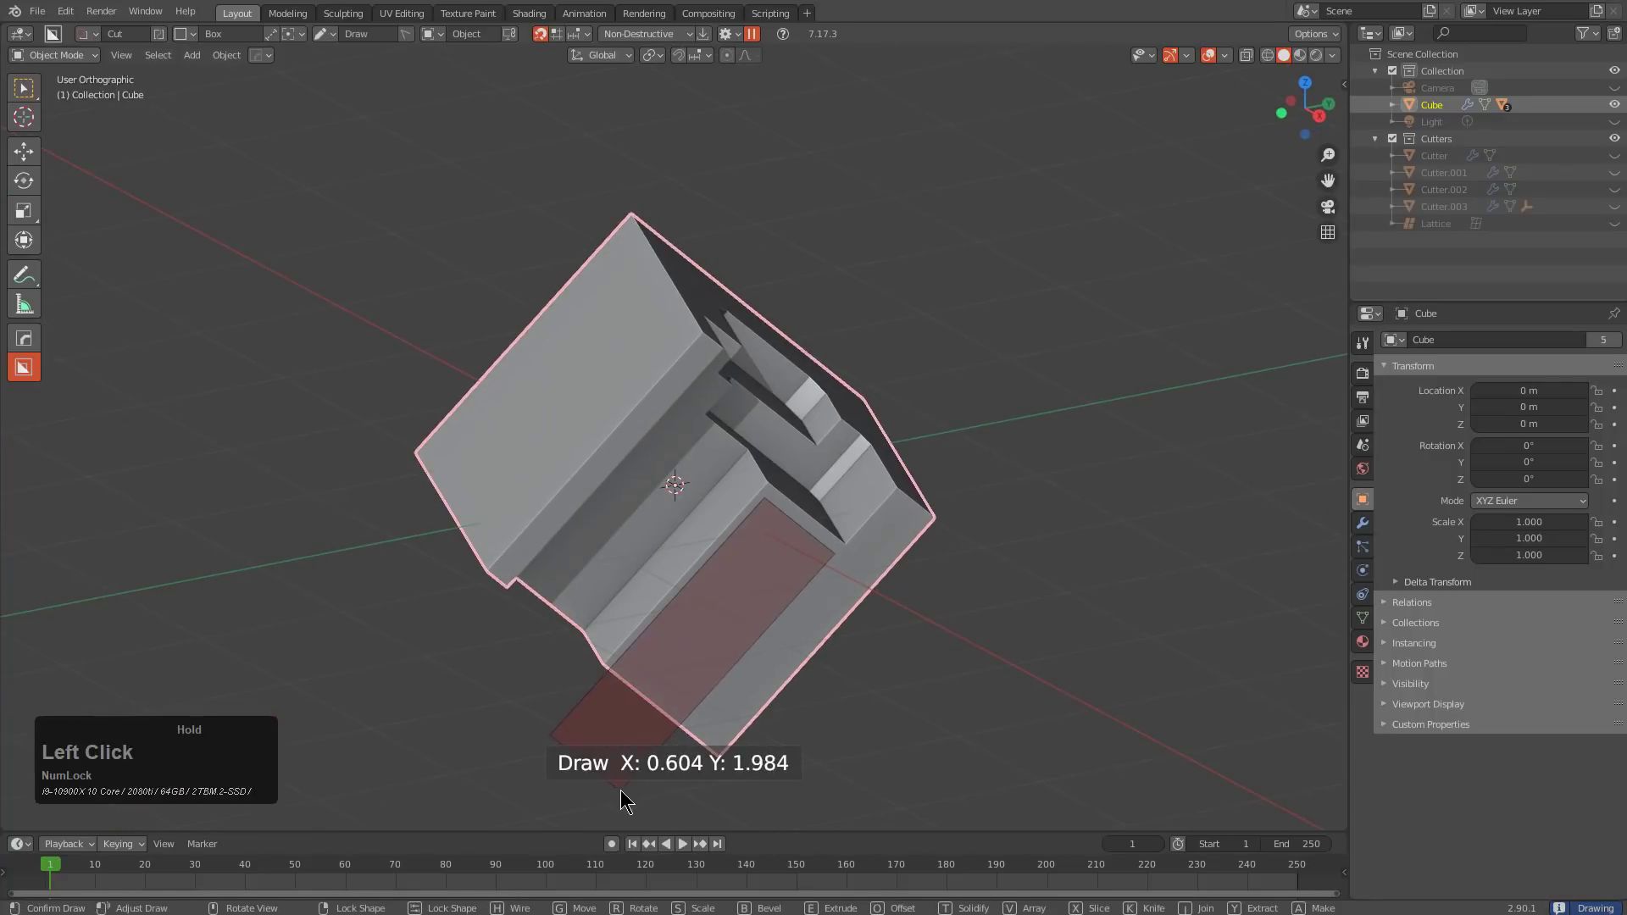
left_click(620, 789)
middle_click_drag(627, 482, 680, 492)
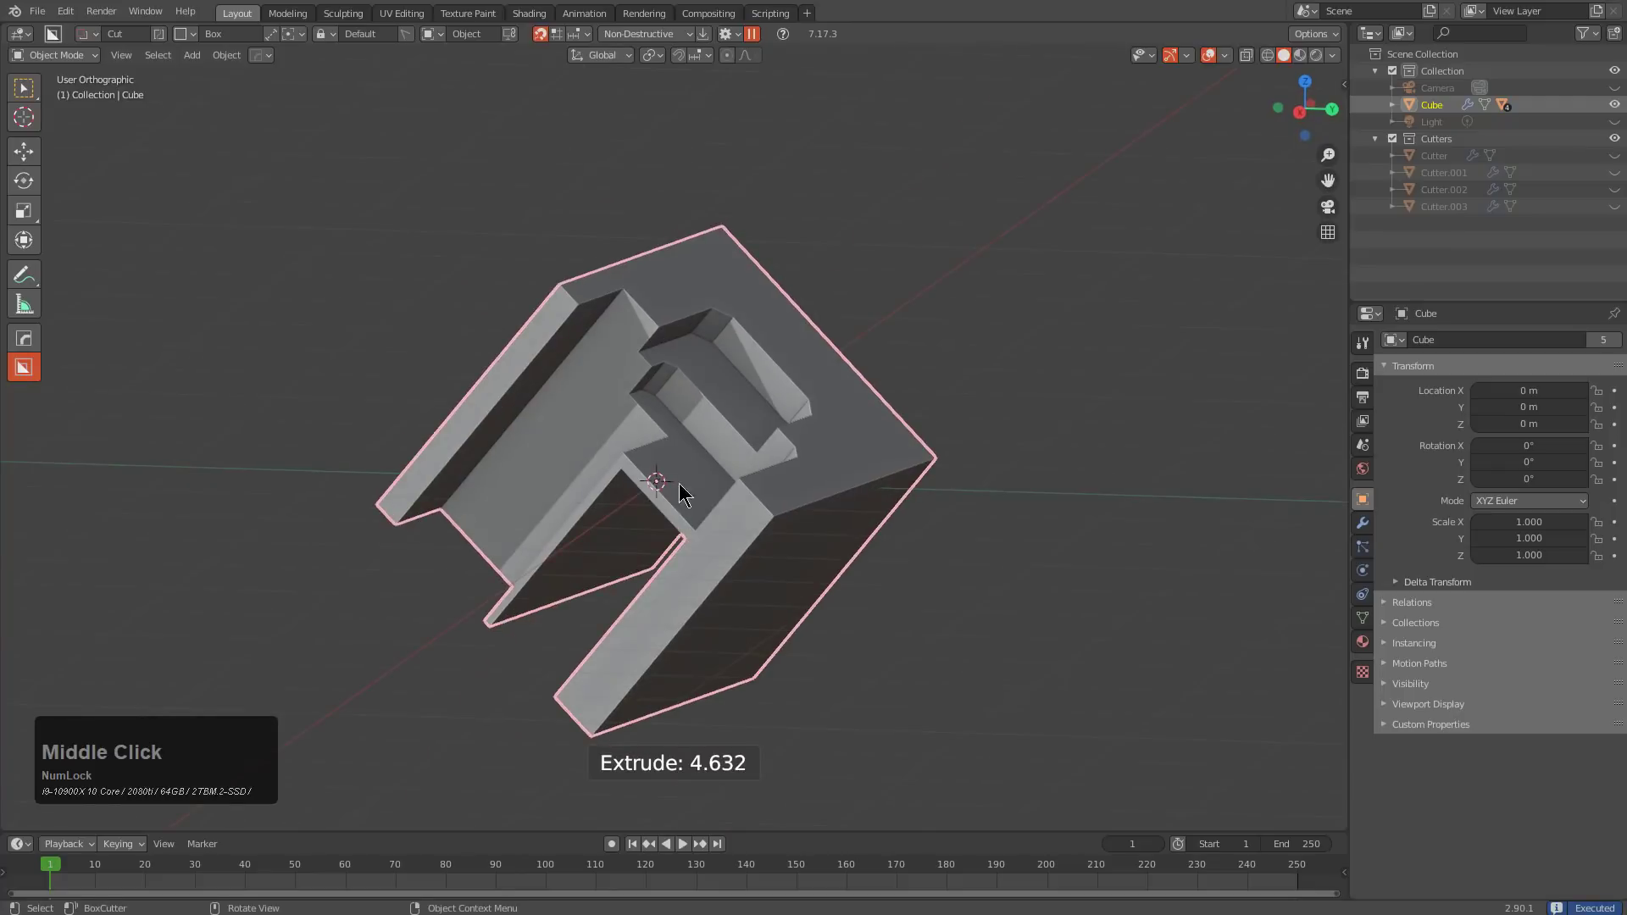
Cut two edge-aligned boxes into the outer side face of the remaining leg
left_click(741, 500)
left_click(758, 669)
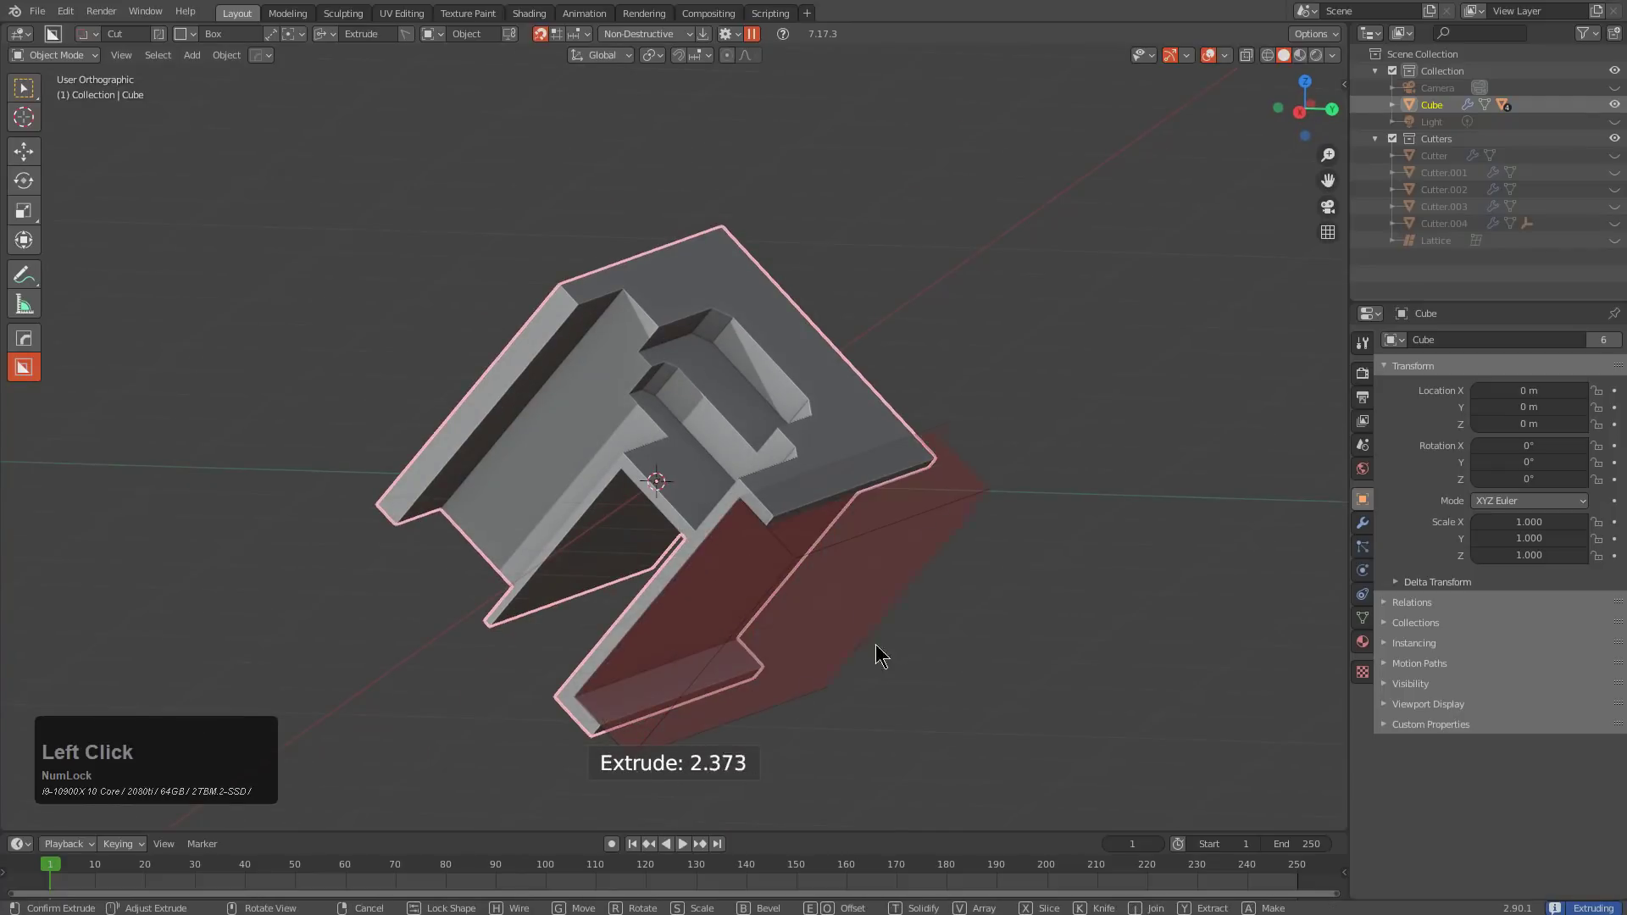
left_click(944, 598)
middle_click_drag(784, 535, 669, 549)
left_click_drag(669, 549, 911, 548)
left_click(715, 739)
Cut narrow edge-aligned slots into the thin rim along the body's outer side
middle_click_drag(673, 582, 720, 585)
scroll(720, 585, "up", 3)
mouse_move(659, 623)
left_mouse_down()
mouse_move(937, 549)
mouse_move(998, 495)
left_mouse_up()
scroll(664, 694, "down", 3)
left_click(719, 587)
scroll(898, 530, "up", 2)
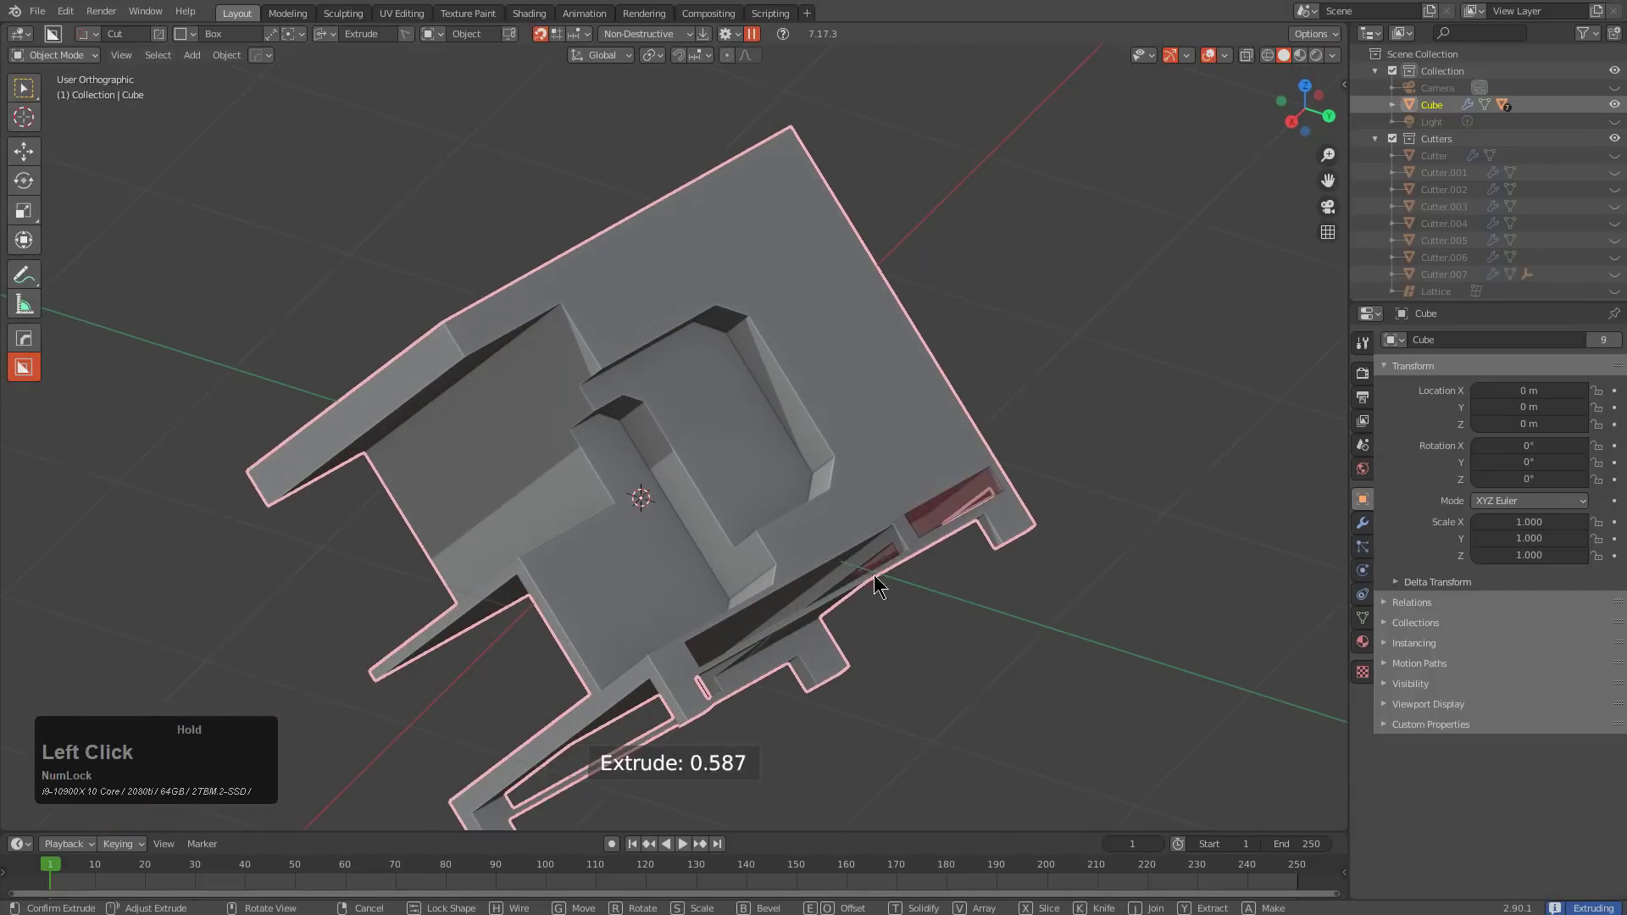
Cut a small rectangular hole into the corner tab using Nearest Edge, inspect it and undo the cut
middle_click_drag(622, 724, 840, 617)
scroll(802, 484, "up", 3)
left_click(746, 479)
left_click_drag(747, 480, 781, 508)
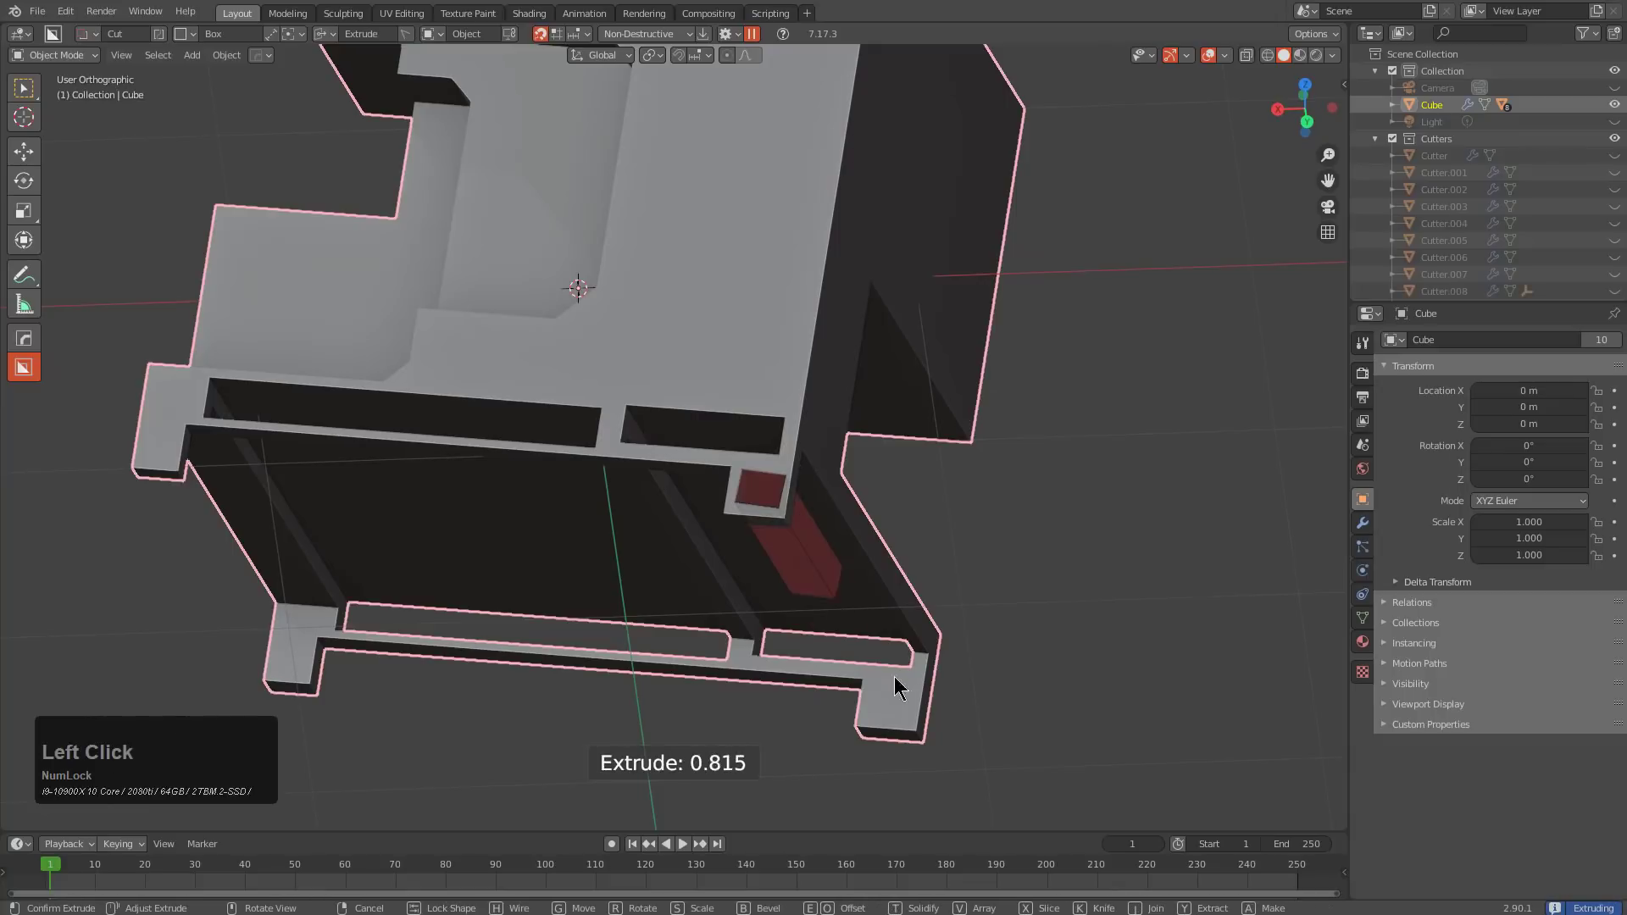
left_click(993, 781)
middle_click_drag(850, 606, 857, 614)
scroll(789, 536, "up", 3)
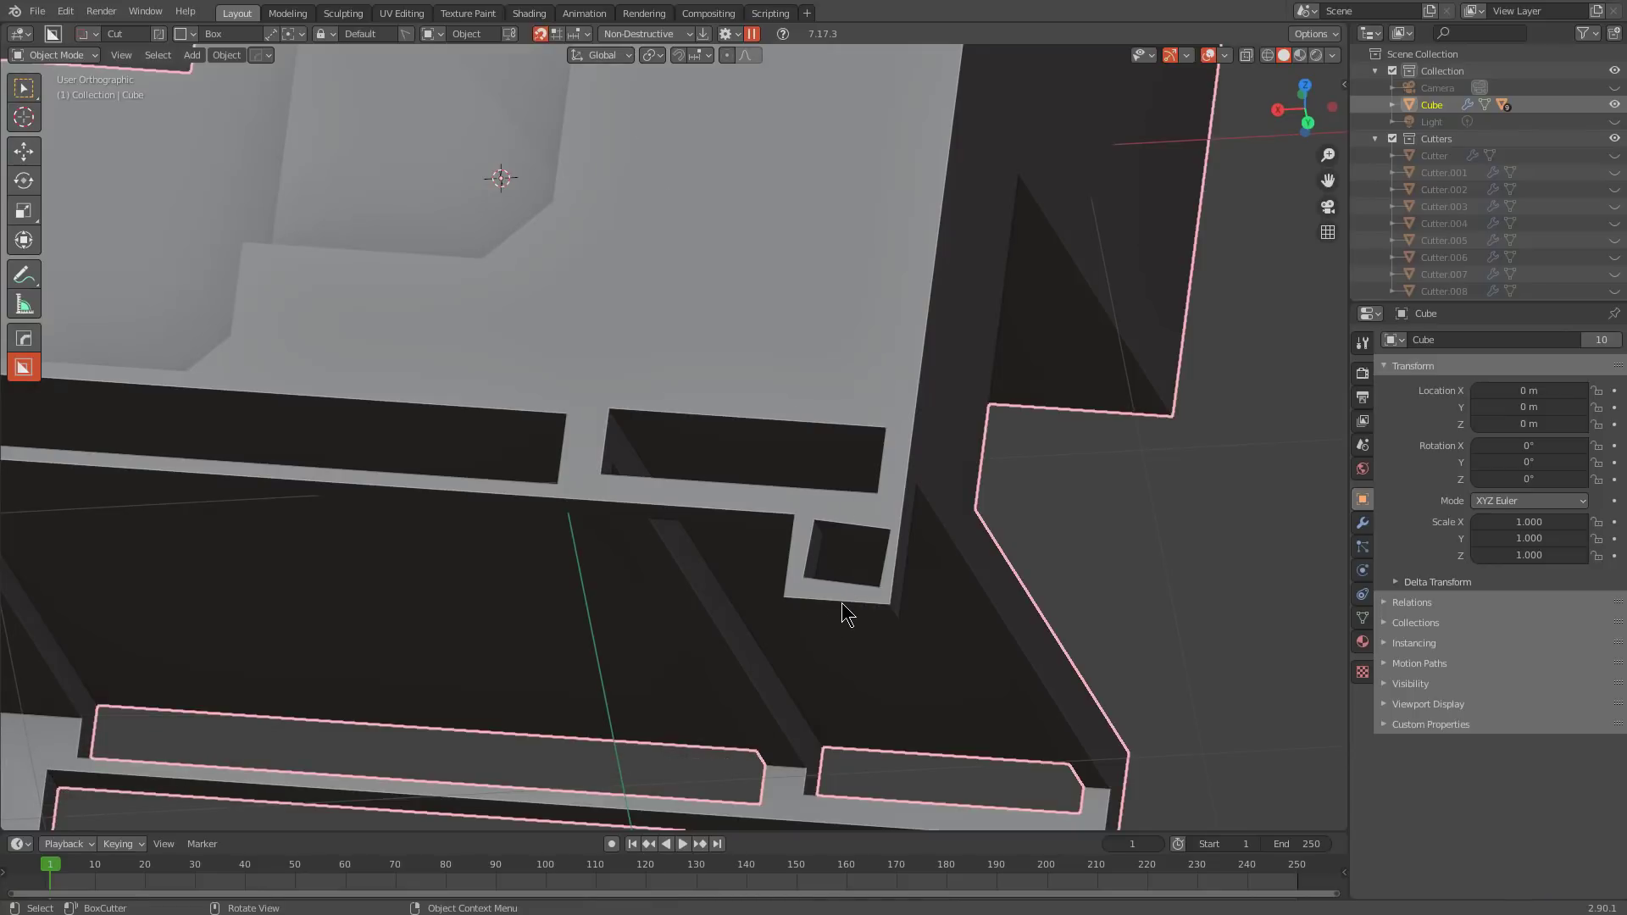
middle_click_drag(859, 587, 995, 624)
scroll(868, 505, "up", 2)
middle_click_drag(867, 505, 881, 474)
key("ctrl+z")
Set the orient method to Longest Edge and cut a box about 3.19 deep through the corner tab
left_click(434, 33)
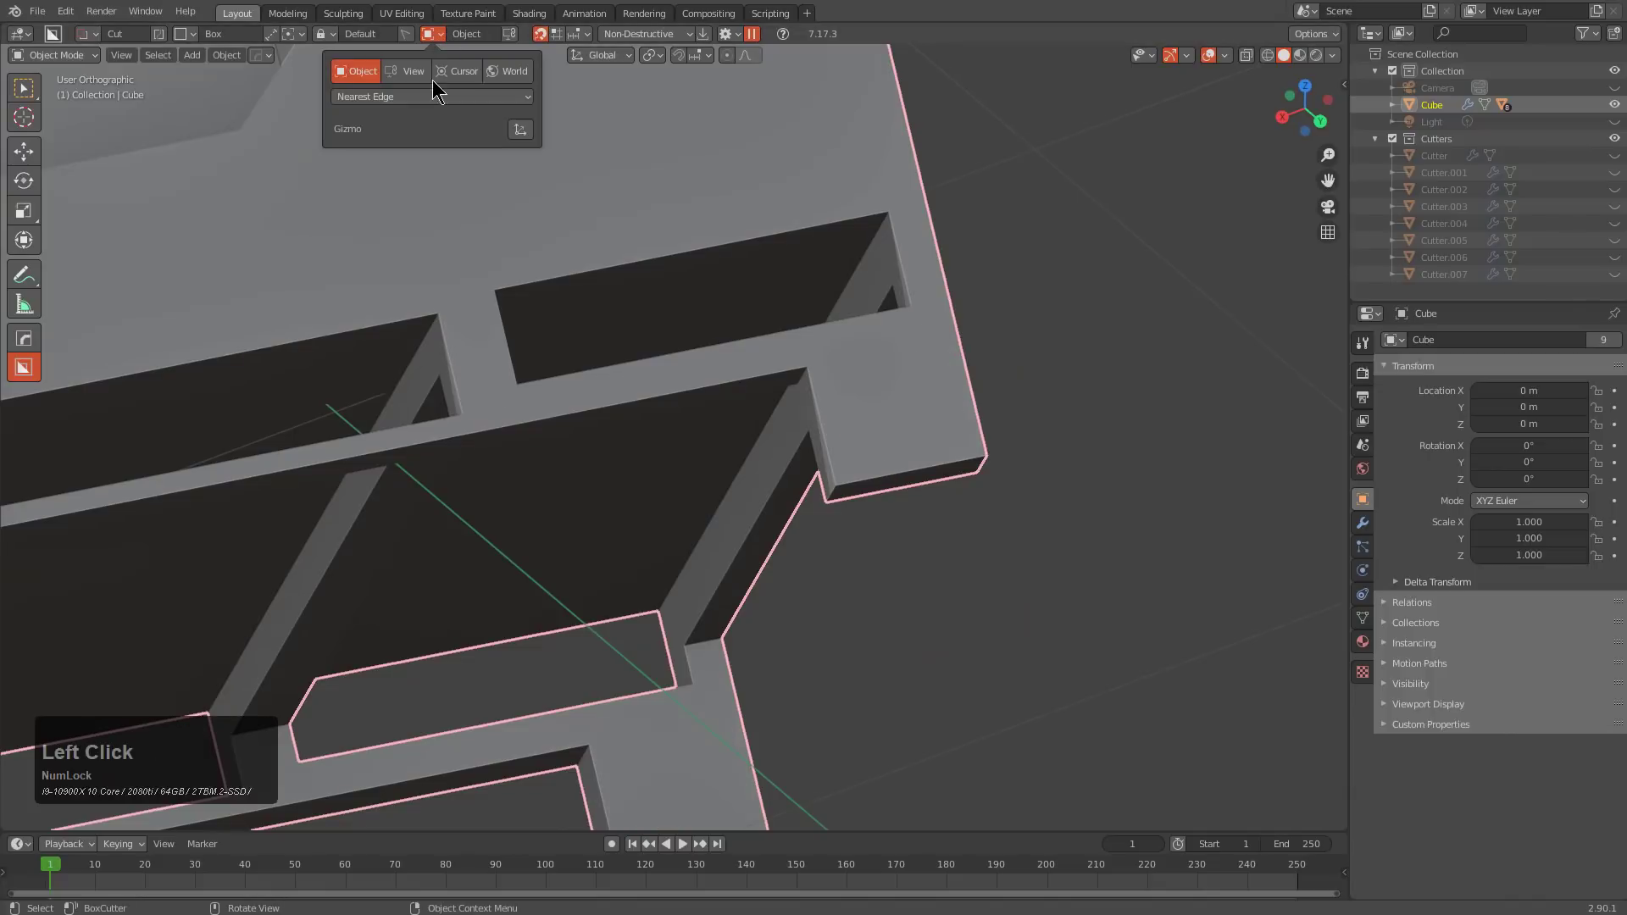
left_click(493, 99)
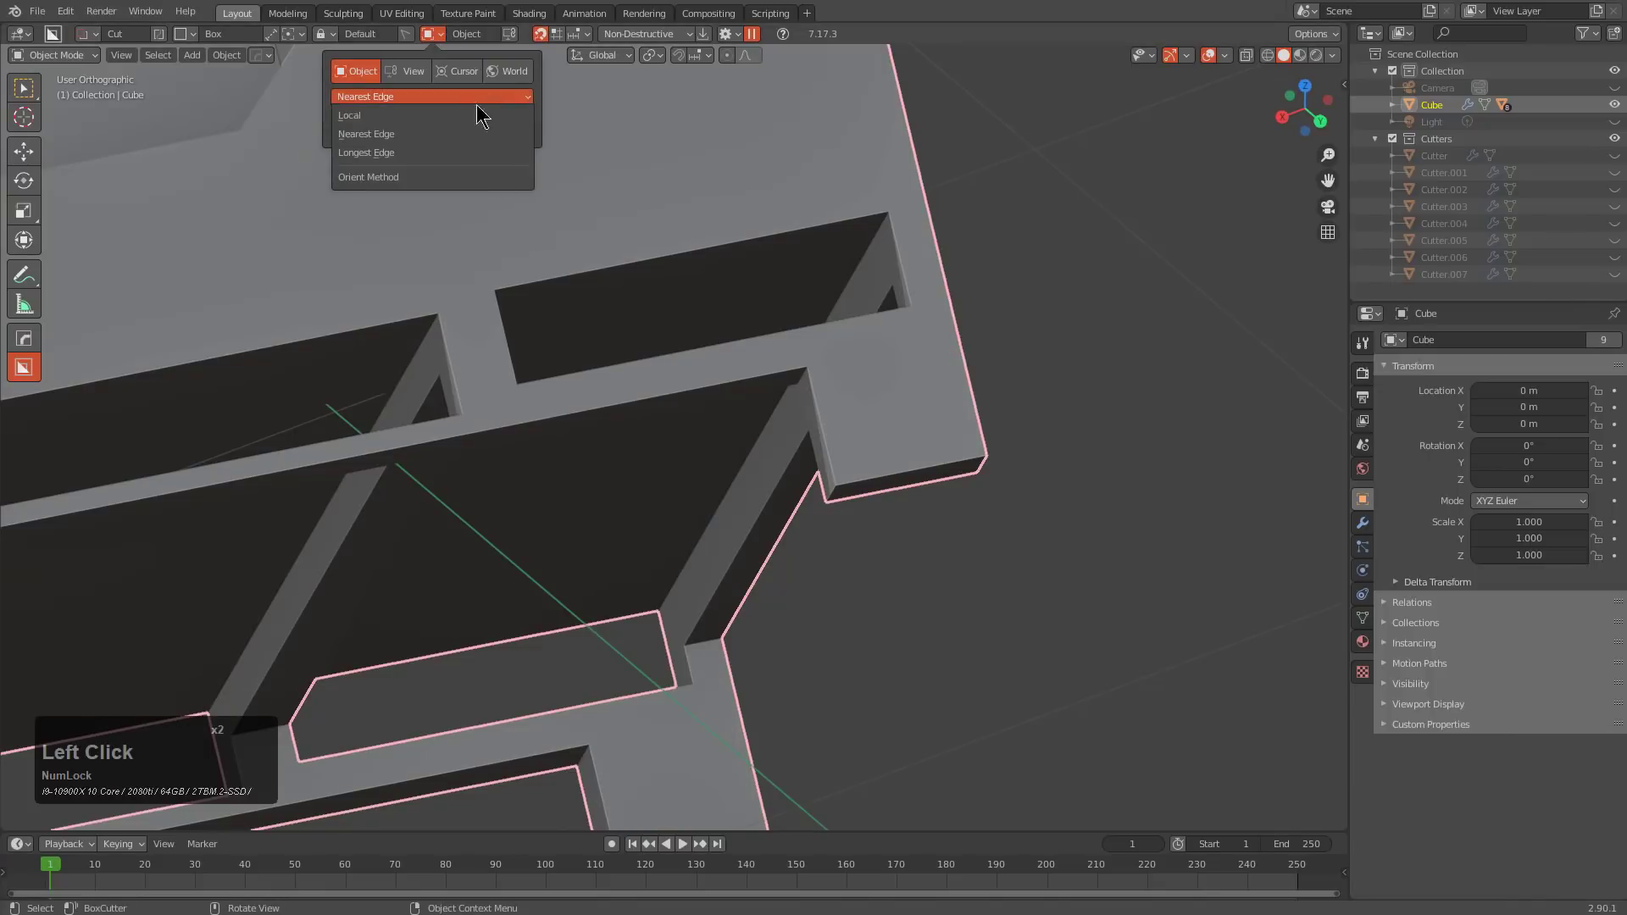
left_click(434, 146)
mouse_move(820, 349)
left_mouse_down()
mouse_move(891, 418)
mouse_move(967, 440)
left_mouse_up()
scroll(820, 519, "down", 6)
left_click(745, 500)
scroll(653, 461, "up", 3)
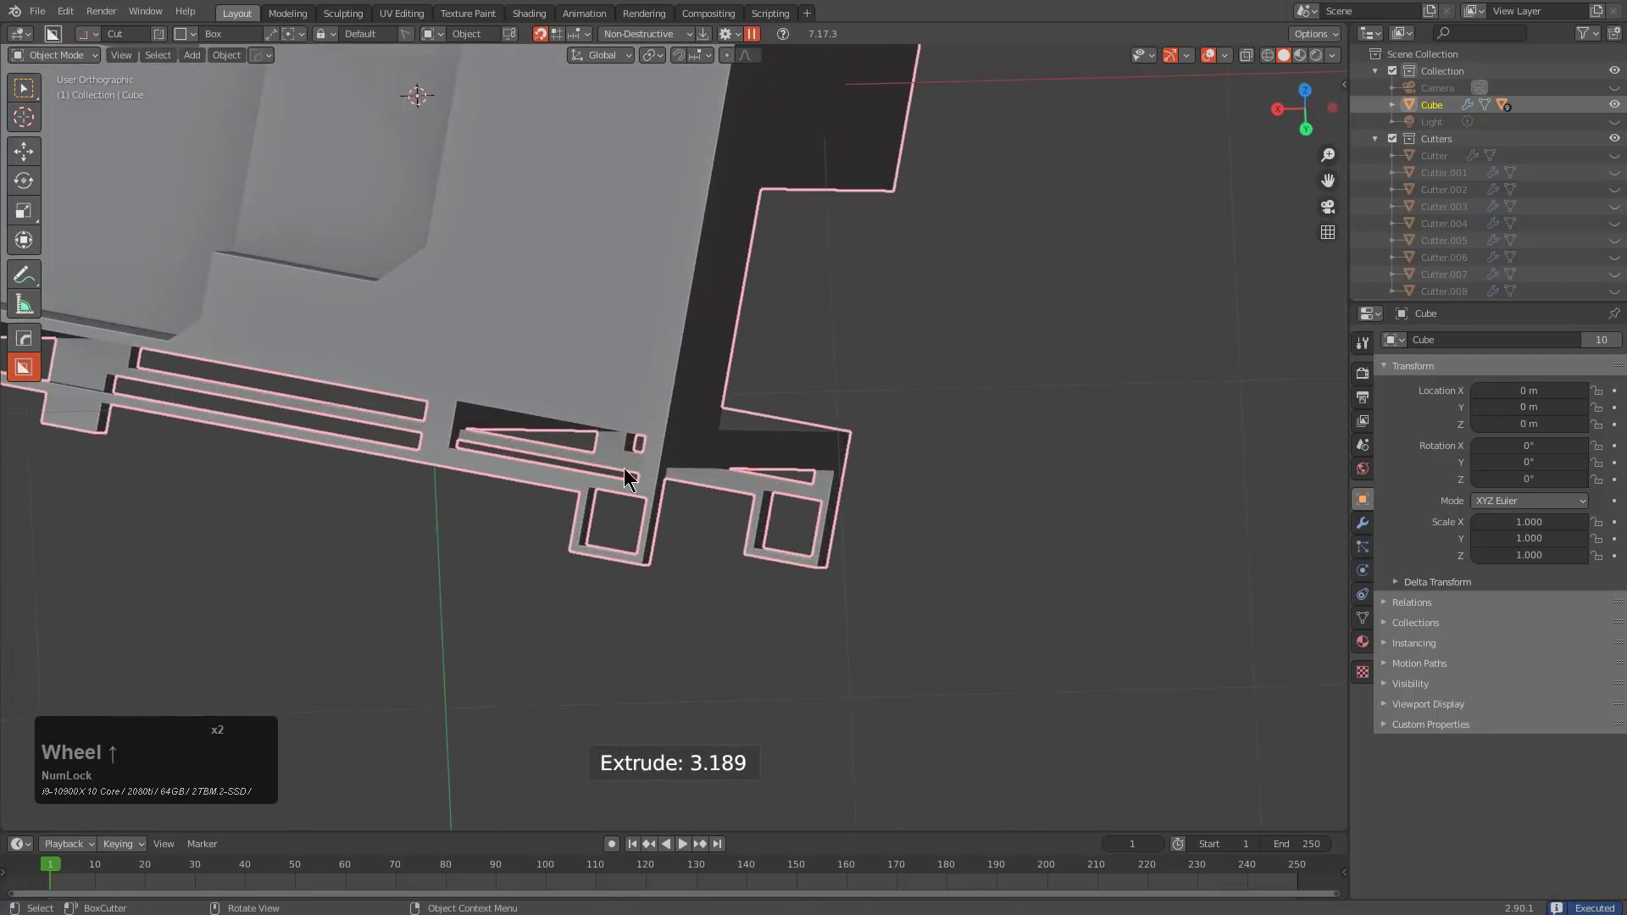
Cut a long narrow box along the face's long edge beside the beveled recess
scroll(749, 369, "down", 2)
middle_click_drag(749, 369, 731, 502)
scroll(731, 502, "up", 2)
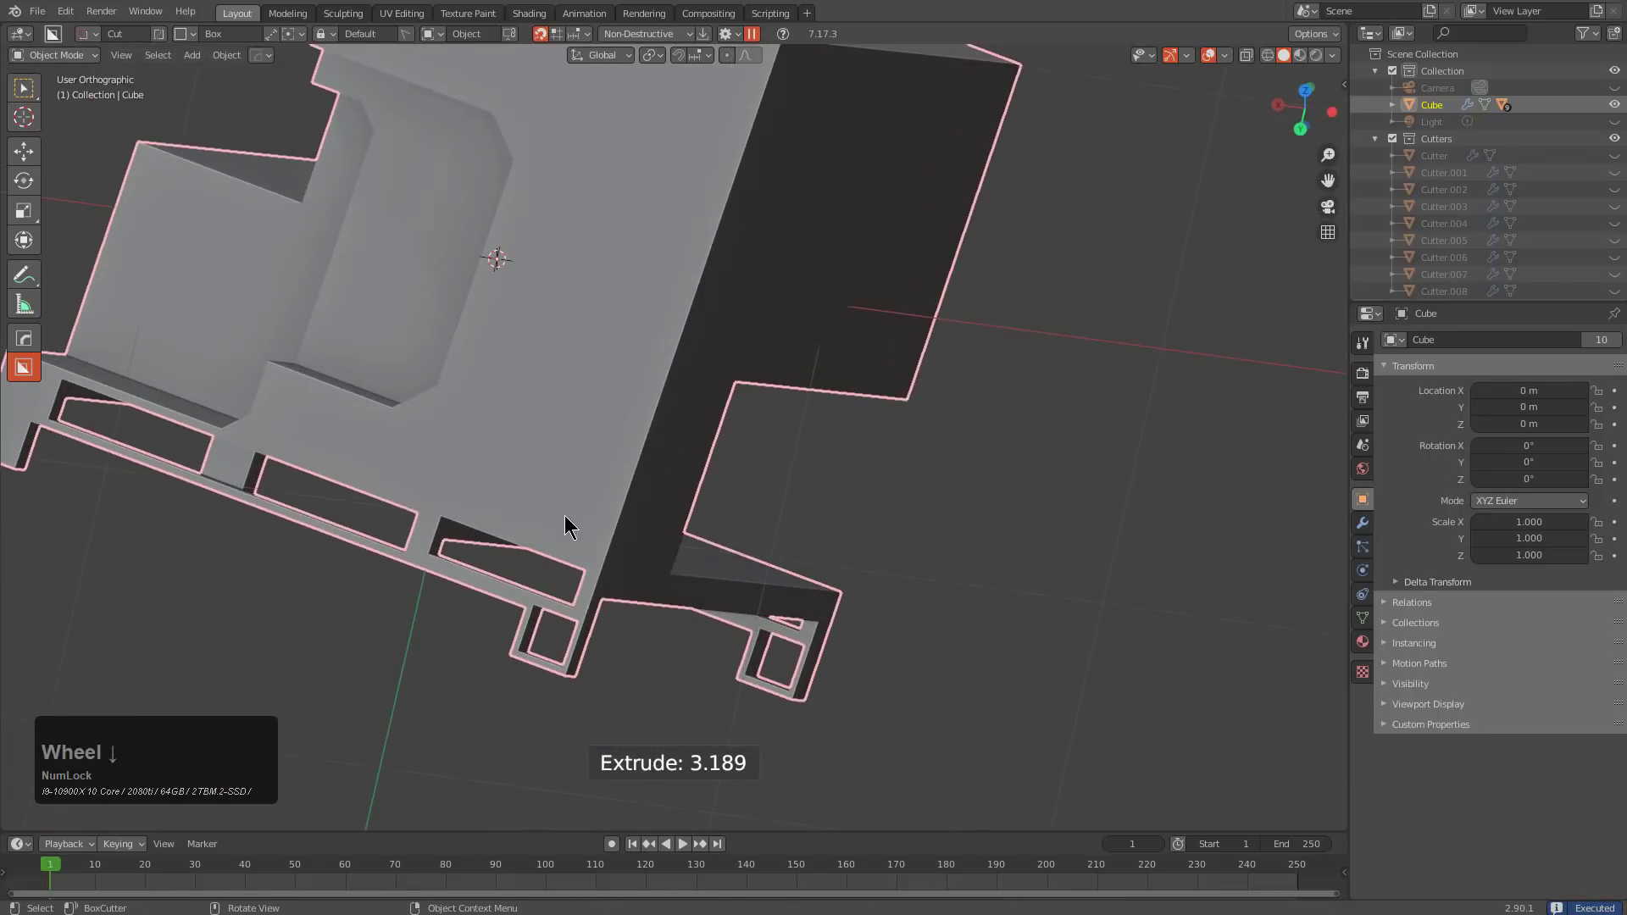
left_click_drag(562, 520, 708, 211)
left_click(756, 69)
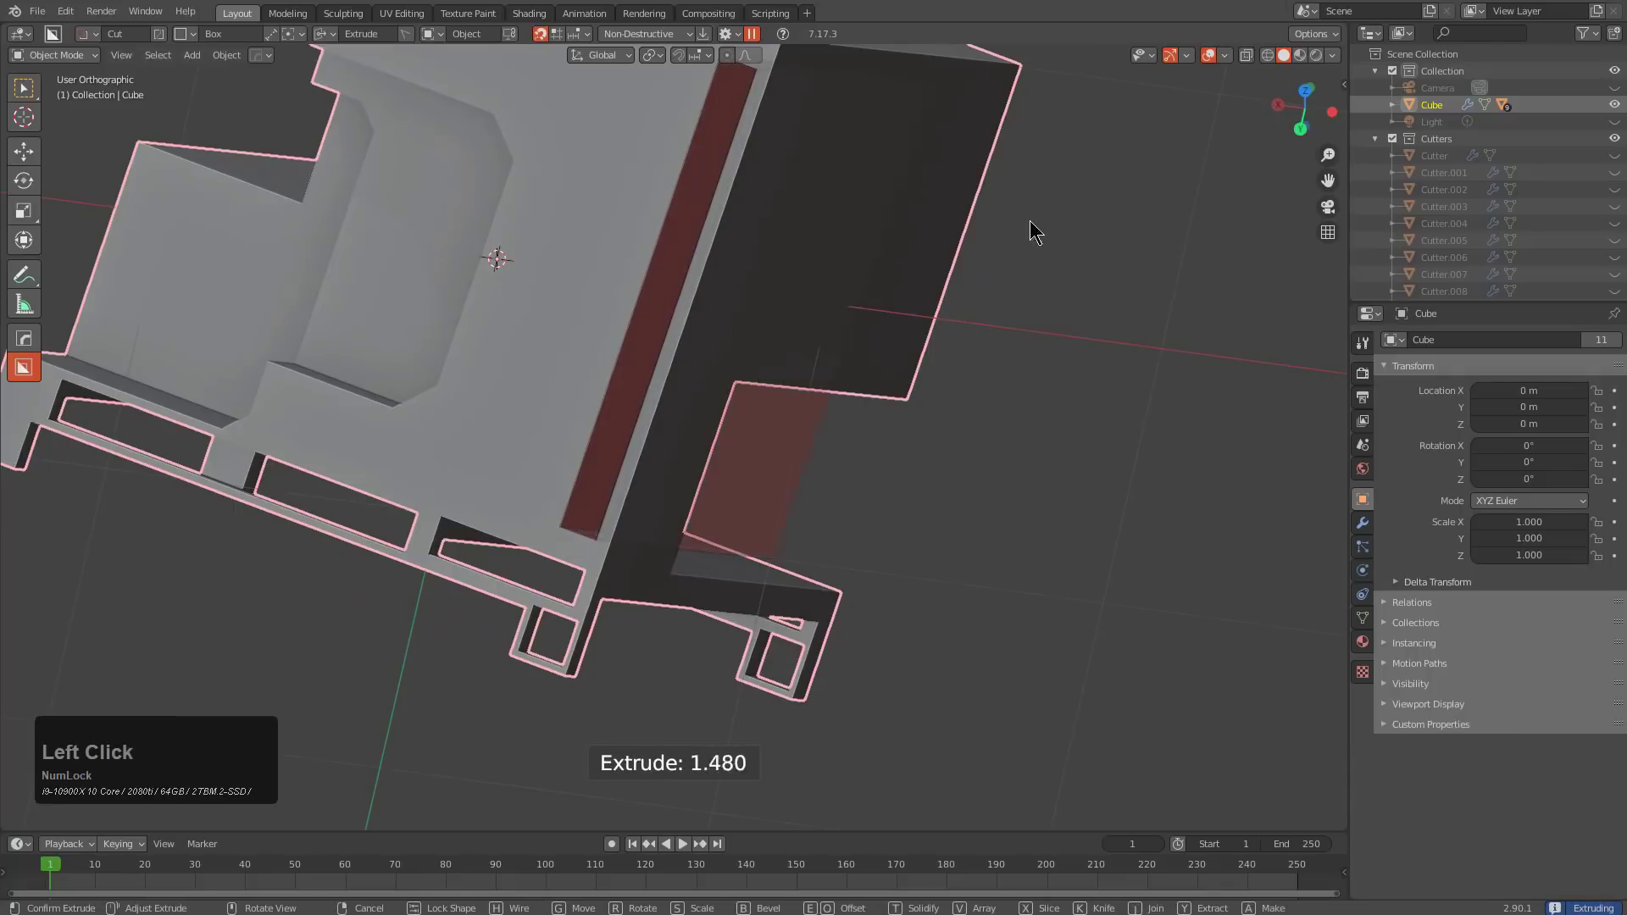
left_click(1081, 237)
Draw one more edge-aligned box cut on the body and examine the finished cuts
mouse_move(1080, 237)
middle_mouse_down()
mouse_move(929, 377)
mouse_move(760, 443)
mouse_move(674, 382)
middle_mouse_up()
scroll(759, 443, "down", 2)
scroll(675, 383, "up", 2)
left_click_drag(625, 383, 688, 483)
scroll(335, 649, "down", 3)
middle_click_drag(335, 649, 755, 318)
scroll(639, 433, "up", 2)
scroll(756, 318, "down", 2)
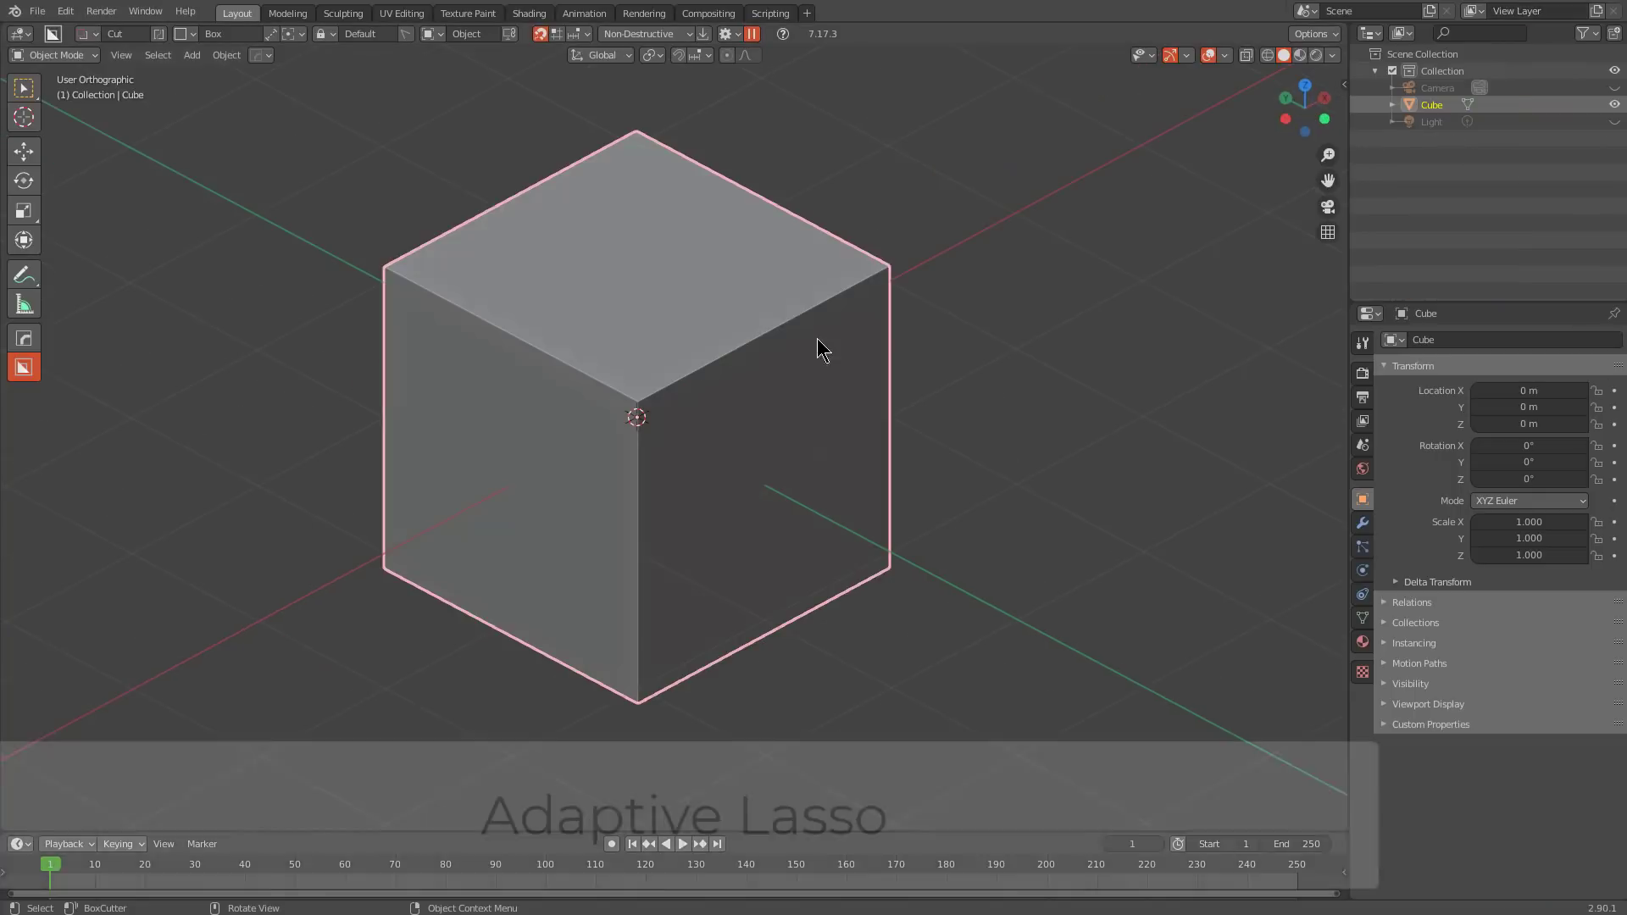
View the default cube from the front and change the cutting shape to Lasso
middle_click_drag(817, 345, 711, 262)
scroll(721, 312, "up", 1, "alt")
scroll(739, 321, "down", 2, "alt")
scroll(753, 337, "up", 1, "alt")
scroll(750, 339, "down", 1, "alt")
scroll(751, 339, "up", 2, "alt")
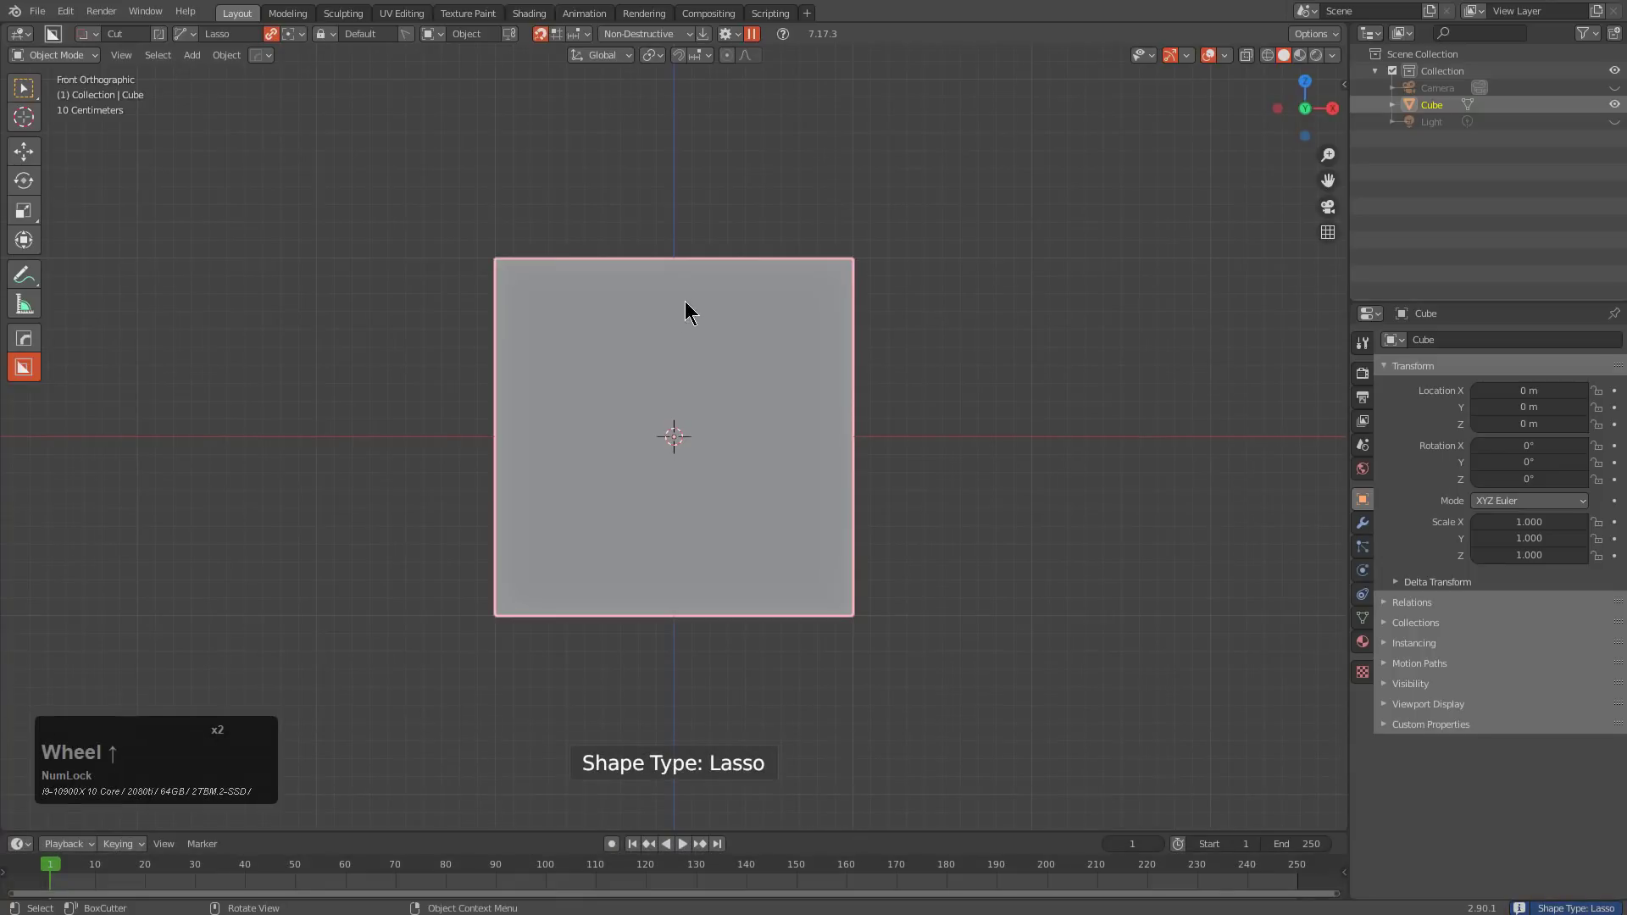
Cut a wavy freehand lasso shape about 1.22 by 2.15 out of the cube's side
scroll(636, 297, "up", 1)
middle_click_drag(391, 168, 460, 213, "shift")
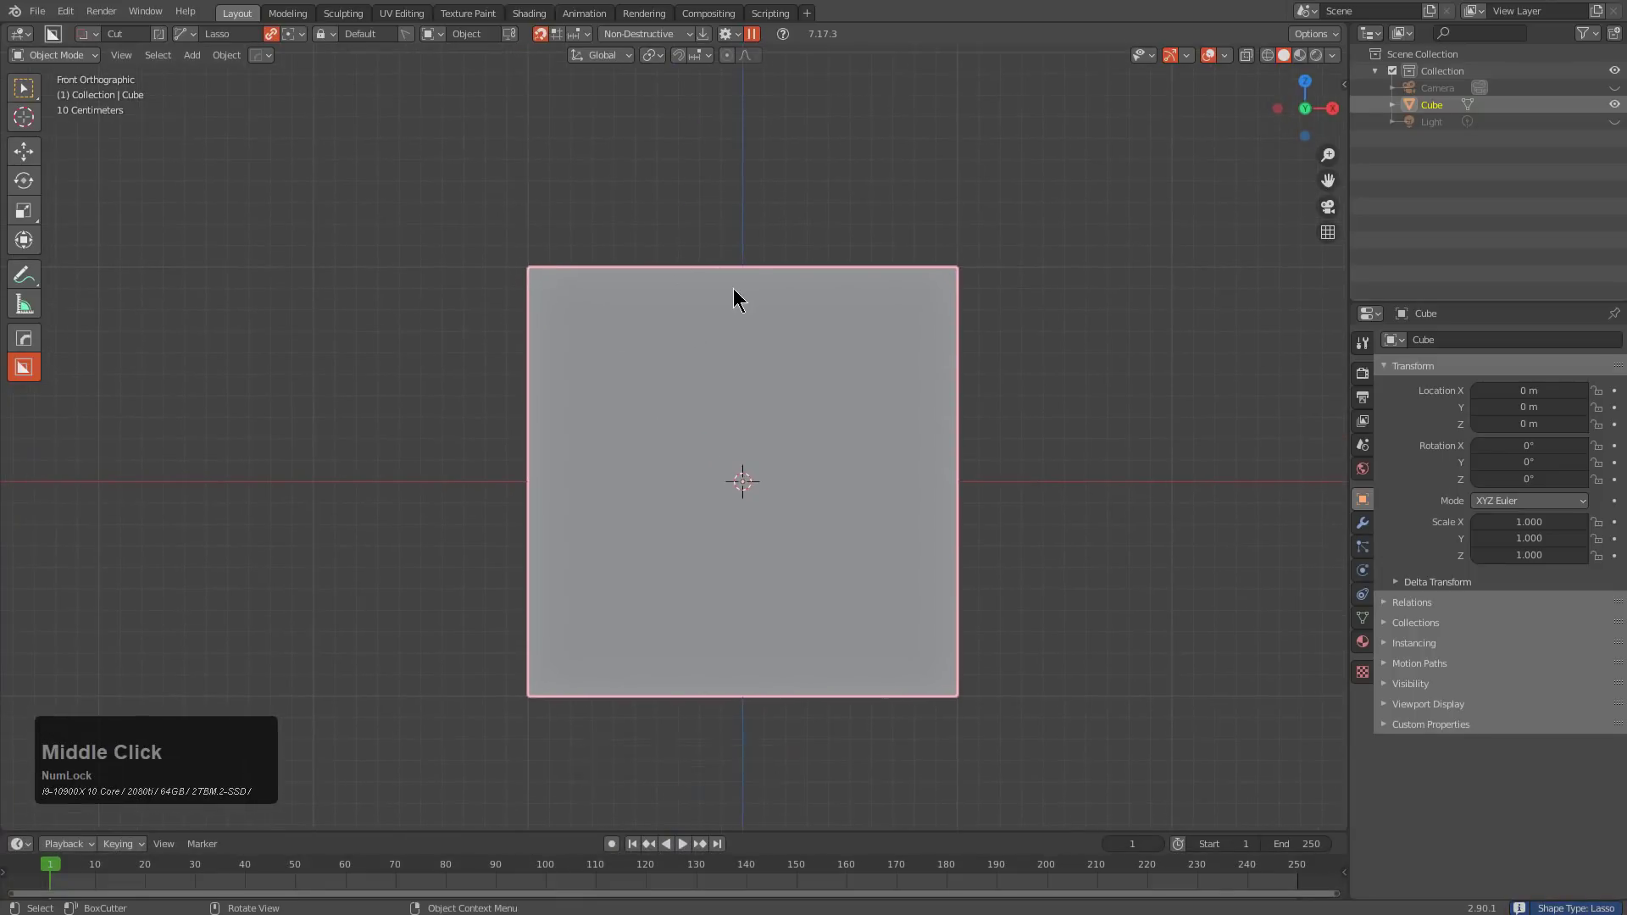
scroll(734, 288, "up", 1)
mouse_move(448, 685)
left_mouse_down()
mouse_move(478, 638)
mouse_move(682, 555)
mouse_move(618, 327)
mouse_move(607, 152)
mouse_move(394, 339)
left_mouse_up()
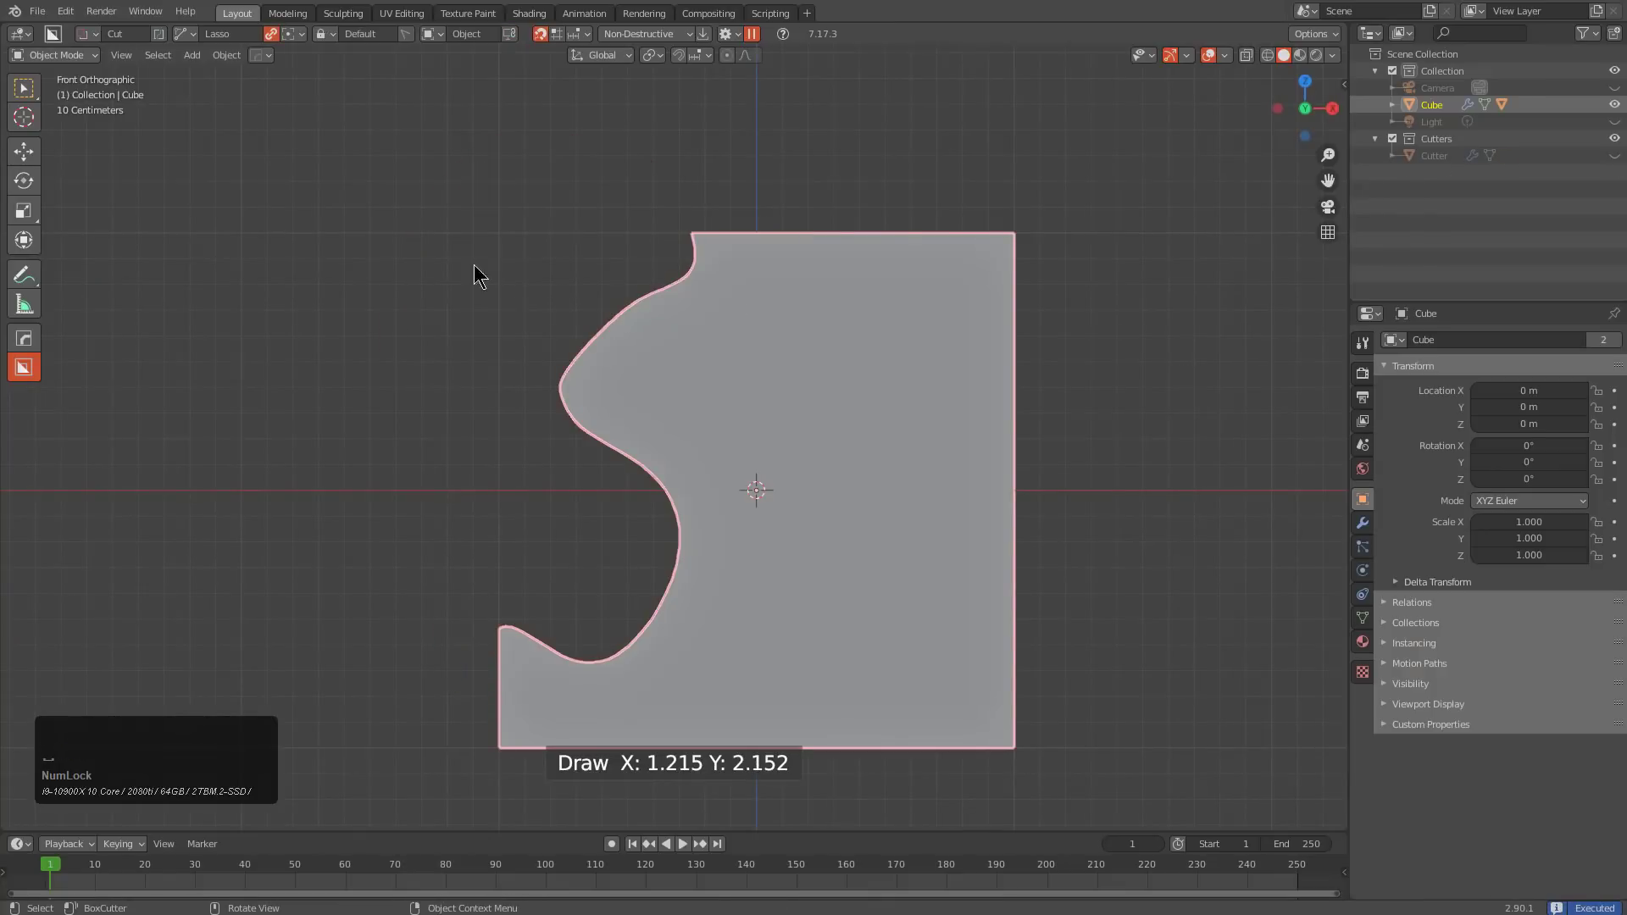
middle_click_drag(357, 258, 637, 241)
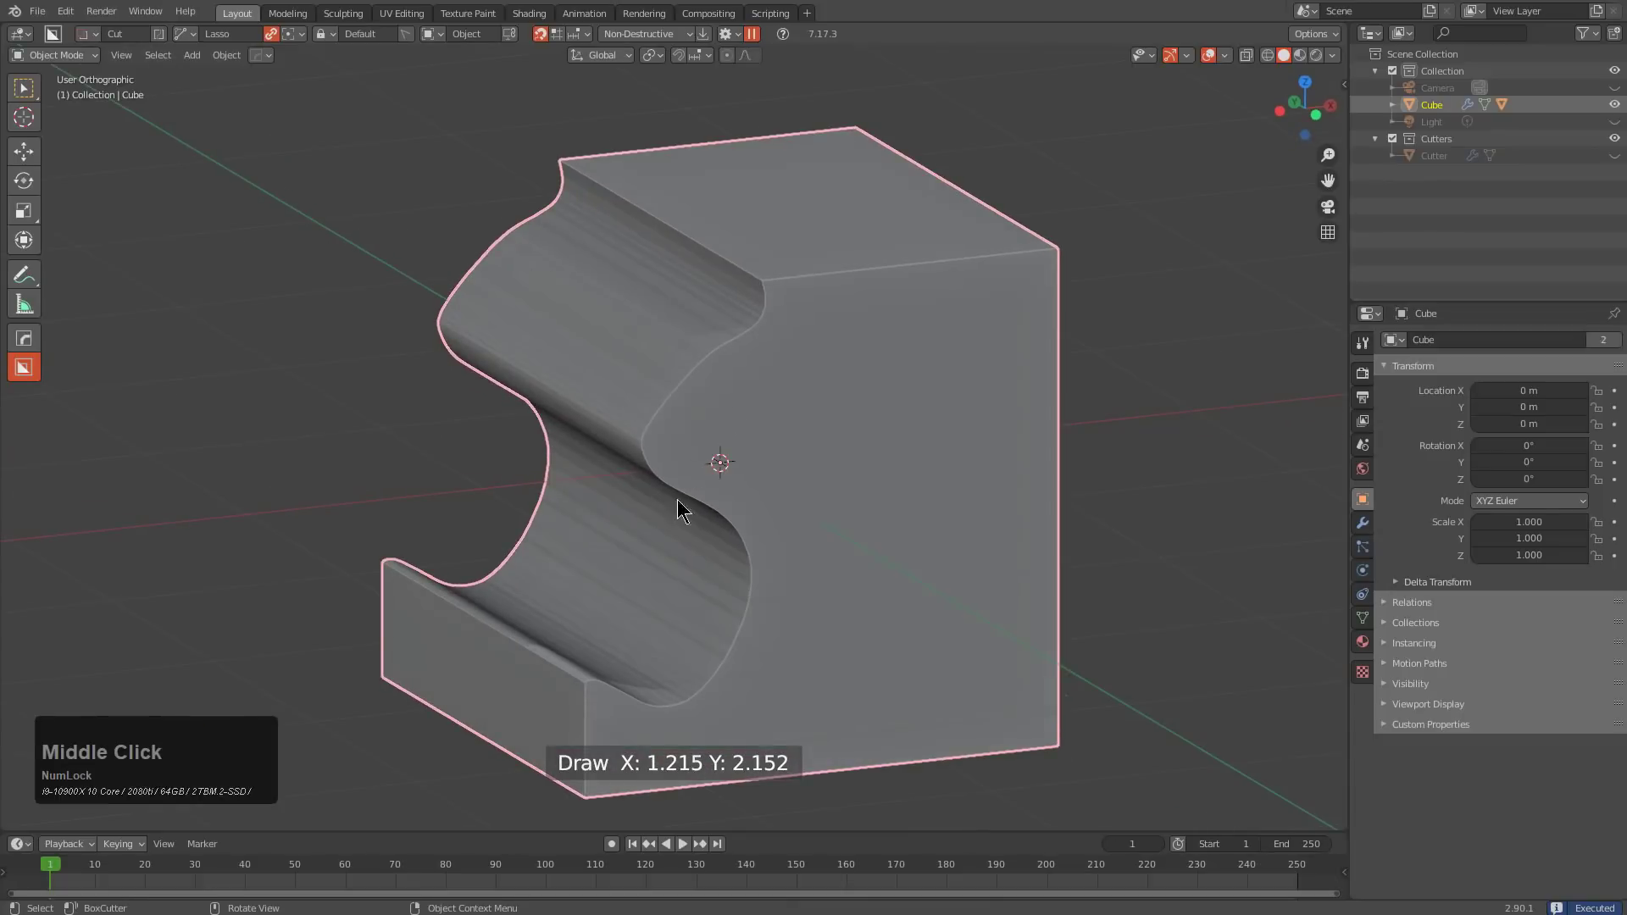
middle_click_drag(688, 463, 737, 511)
Check the lasso settings and cut a second freehand lasso shape into the cube's front
left_click(185, 34)
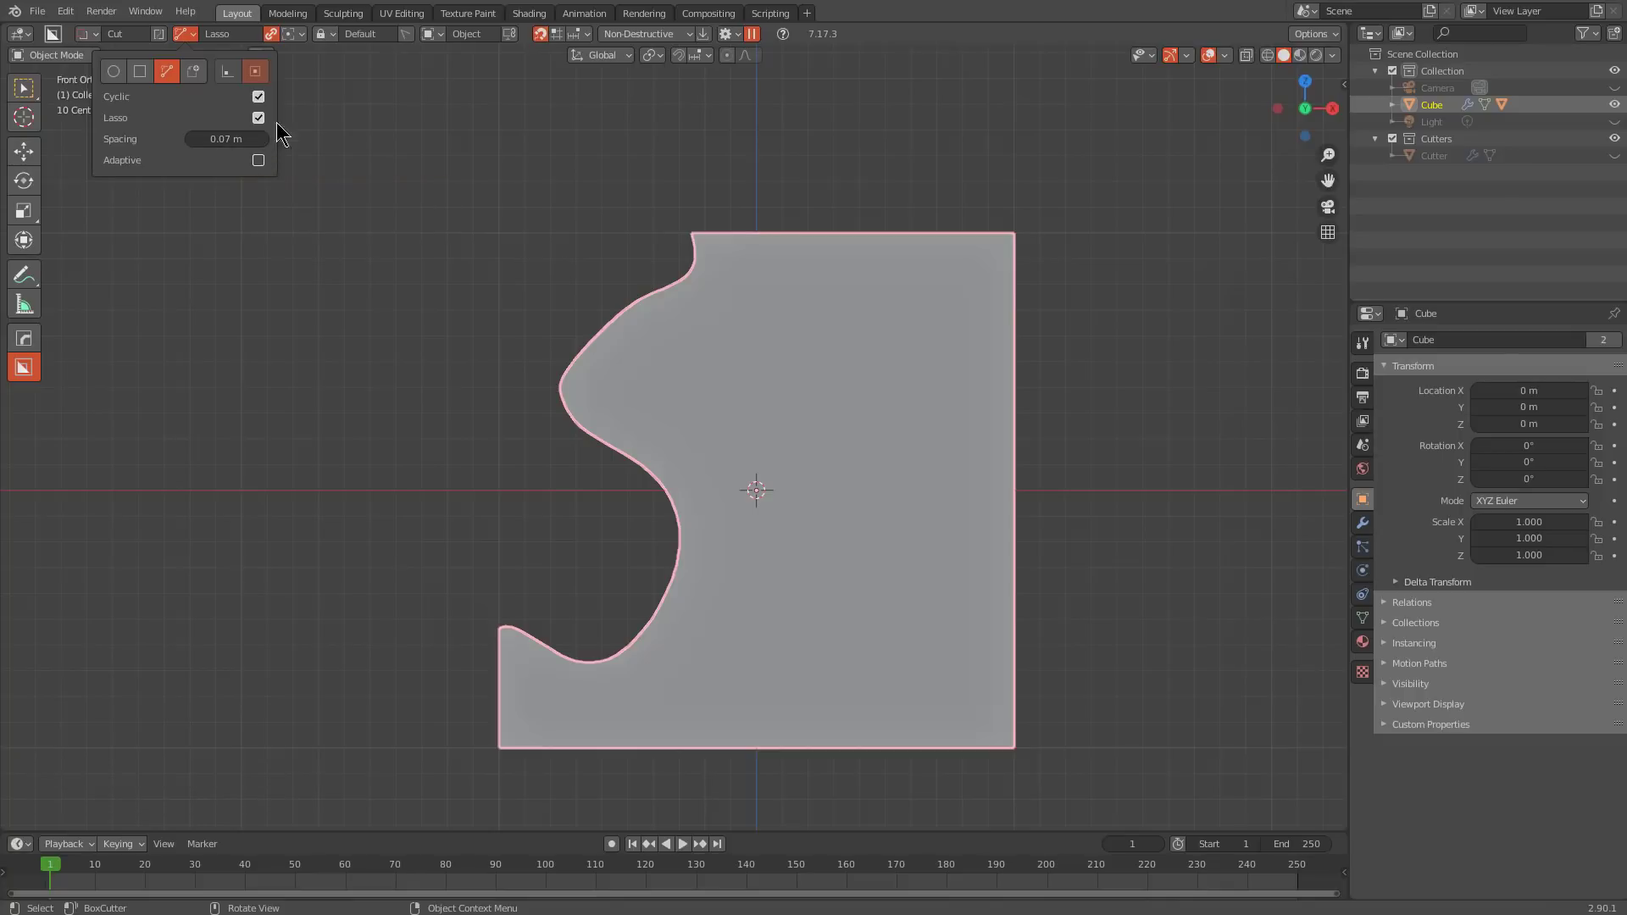
scroll(786, 301, "down", 3, "shift")
scroll(725, 223, "up", 2)
mouse_move(727, 218)
left_mouse_down()
mouse_move(527, 186)
mouse_move(488, 355)
mouse_move(729, 422)
mouse_move(737, 305)
mouse_move(821, 221)
mouse_move(796, 200)
left_mouse_up()
Cut a small lasso hole about 0.11 by 0.08 beside the larger opening
scroll(744, 257, "up", 3)
scroll(984, 361, "up", 2)
middle_click_drag(799, 421, 745, 461, "shift")
mouse_move(893, 429)
left_mouse_down()
mouse_move(788, 262)
mouse_move(673, 405)
mouse_move(579, 595)
mouse_move(805, 531)
mouse_move(952, 563)
left_mouse_up()
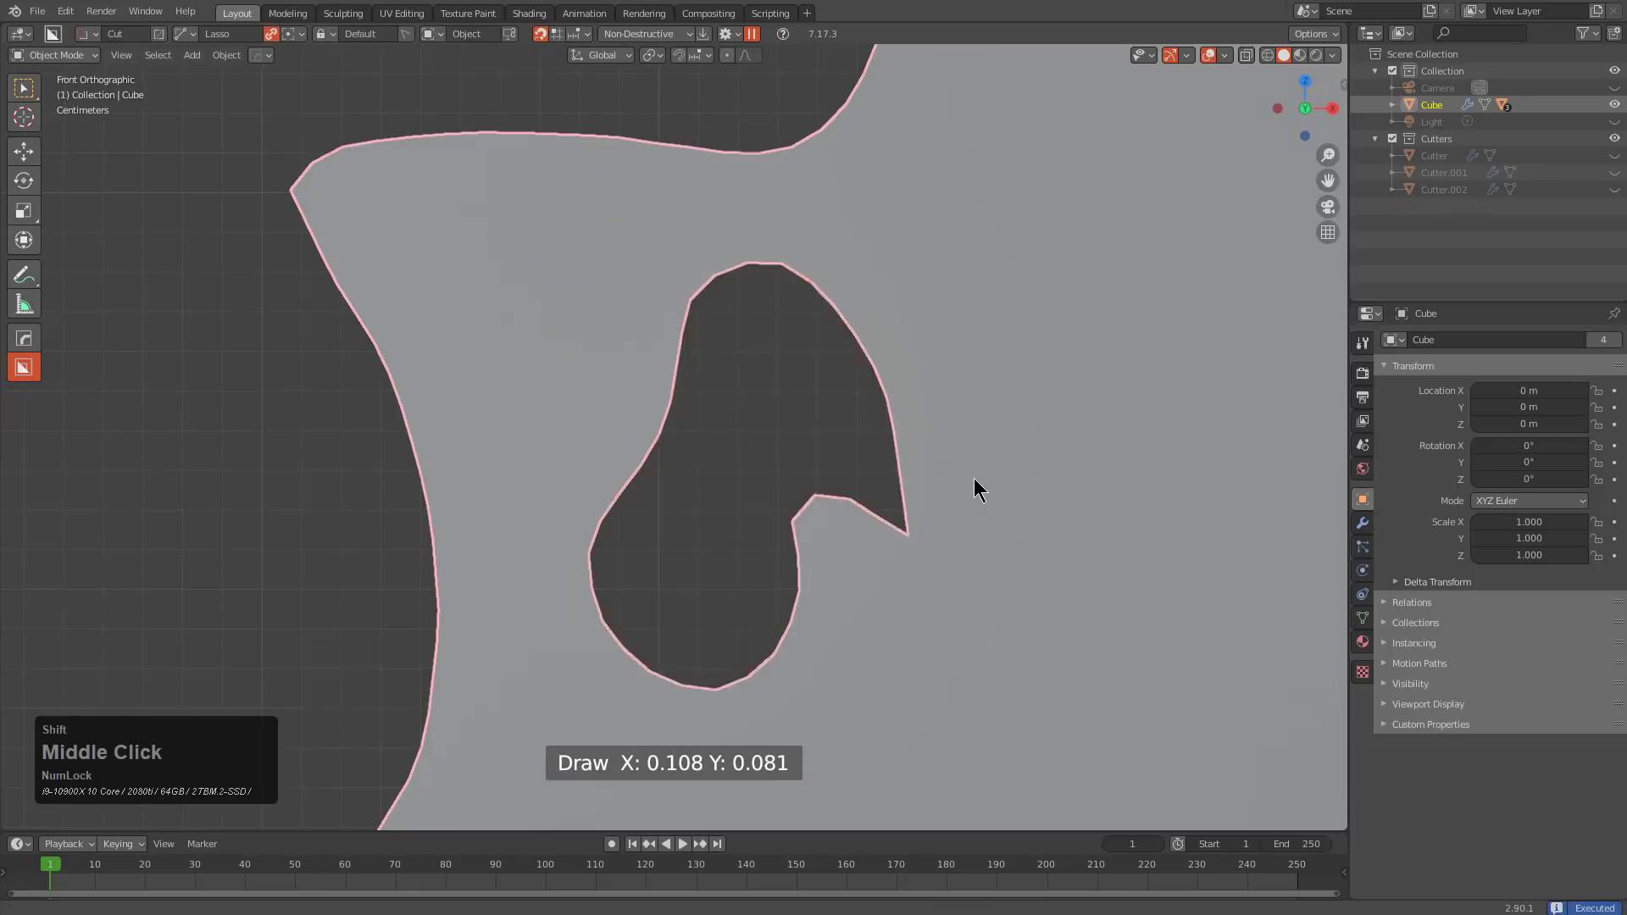
Cut two even smaller lasso holes next to it, the last about 0.03 by 0.03
scroll(974, 480, "up", 4)
middle_click_drag(690, 483, 668, 542, "shift")
scroll(669, 539, "down", 4)
mouse_move(889, 414)
left_mouse_down()
mouse_move(709, 334)
mouse_move(795, 407)
mouse_move(772, 468)
mouse_move(562, 493)
mouse_move(747, 641)
mouse_move(912, 549)
mouse_move(849, 486)
mouse_move(795, 356)
mouse_move(505, 314)
mouse_move(593, 491)
mouse_move(435, 721)
mouse_move(892, 790)
mouse_move(989, 584)
mouse_move(991, 527)
left_mouse_up()
scroll(849, 485, "up", 5)
scroll(878, 491, "down", 2)
middle_click_drag(828, 418, 835, 449, "shift")
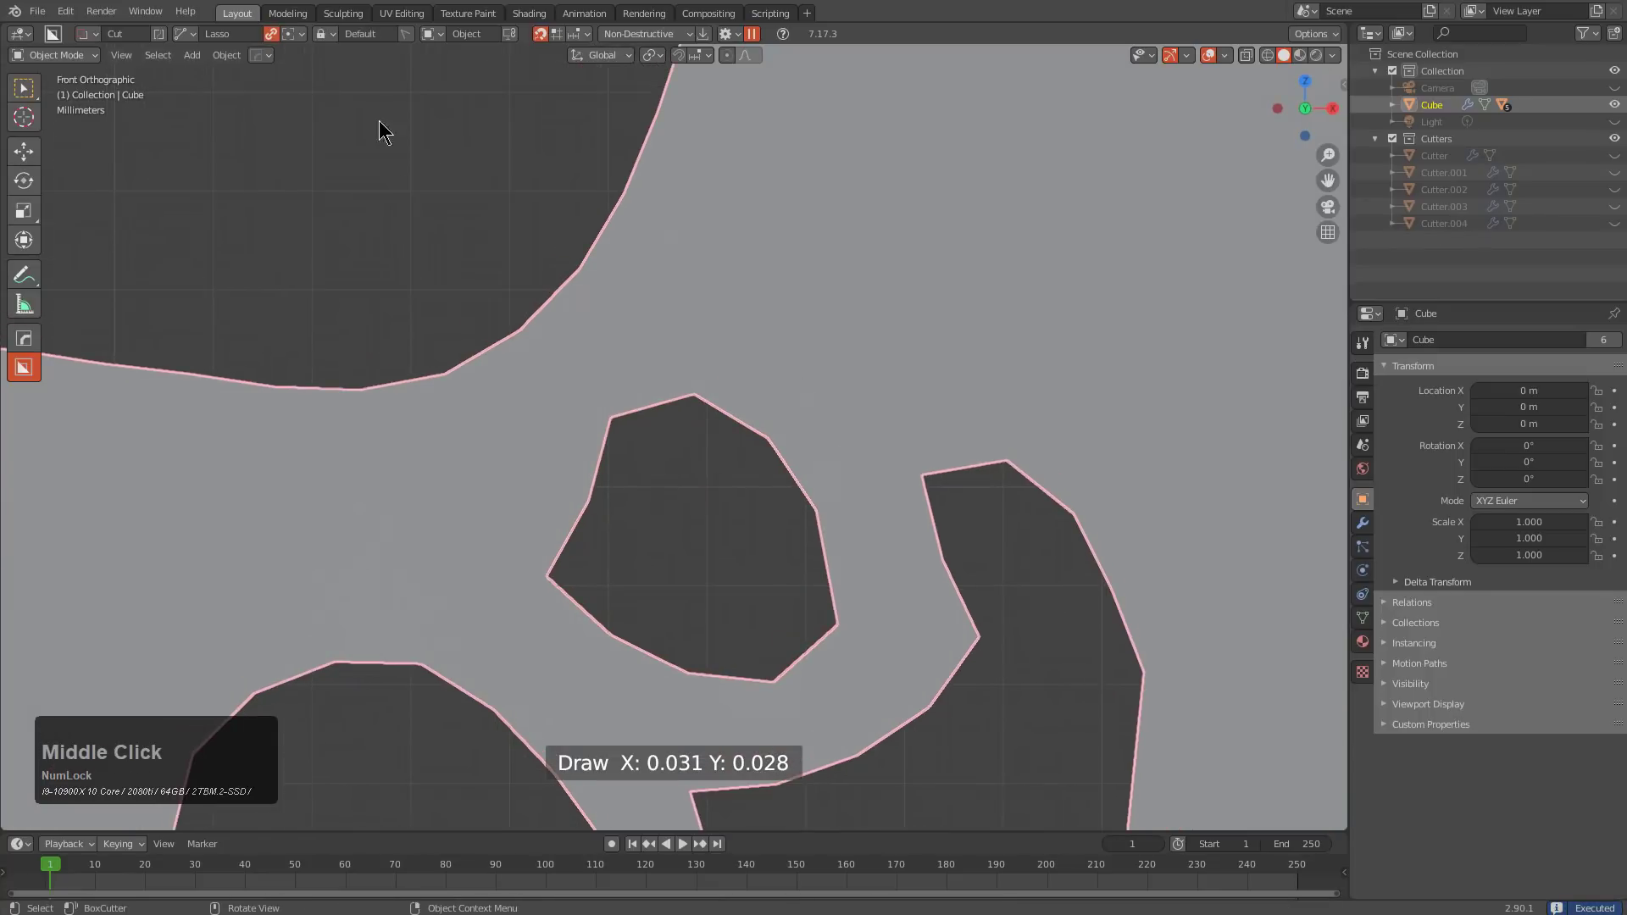
Check the lasso's Adaptive option and undo all the lasso cuts
left_click(195, 36)
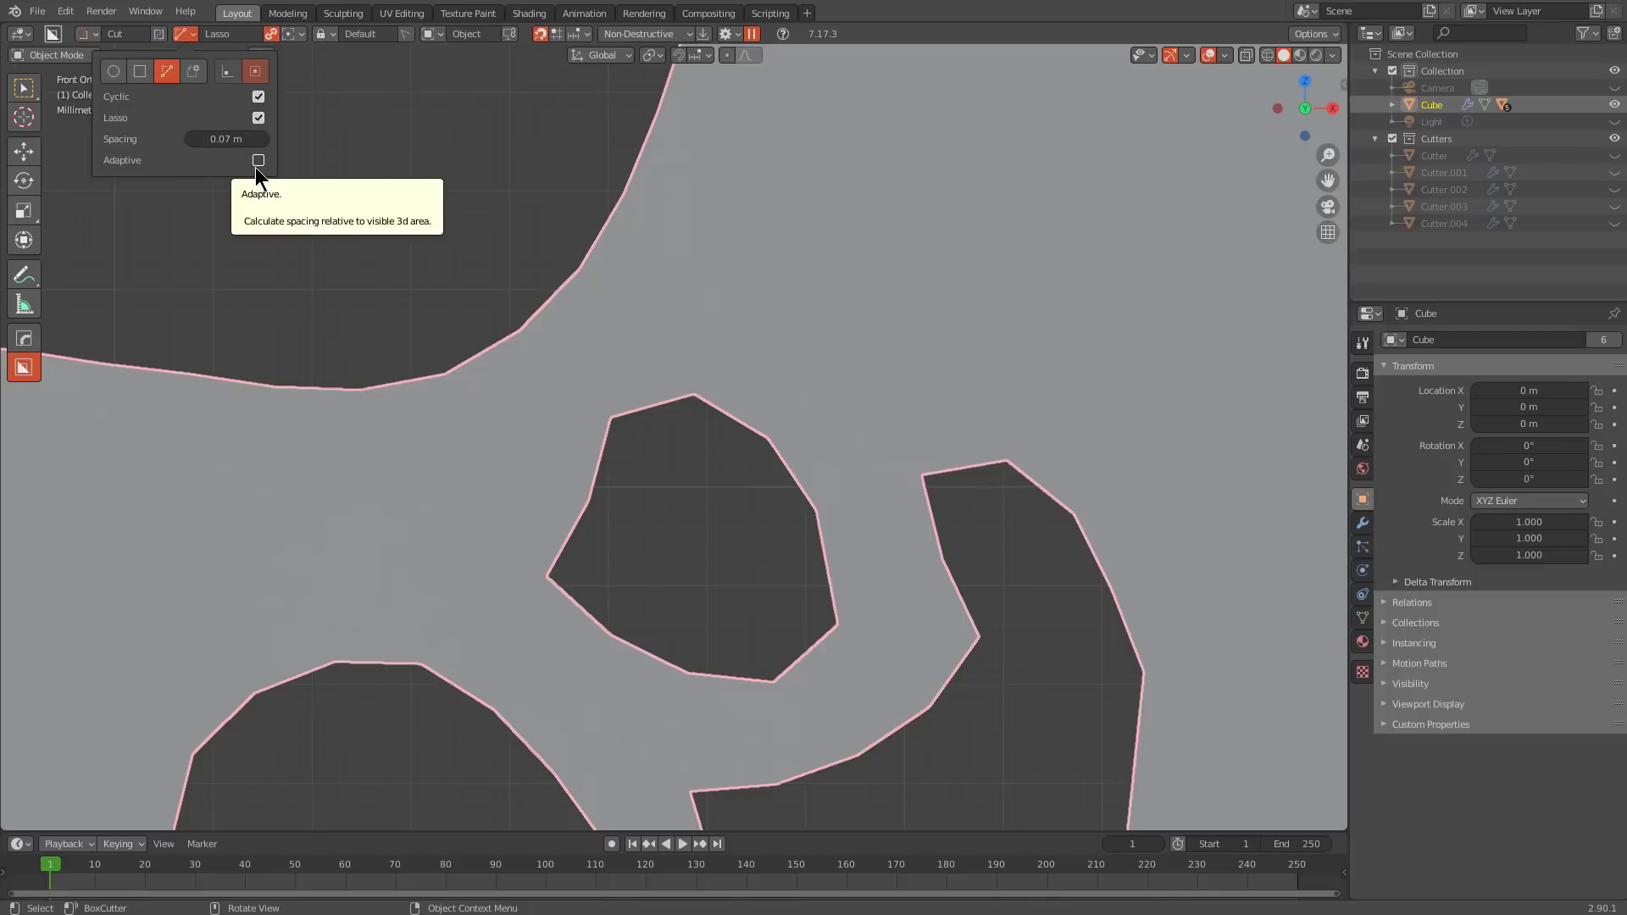
scroll(698, 342, "down", 6)
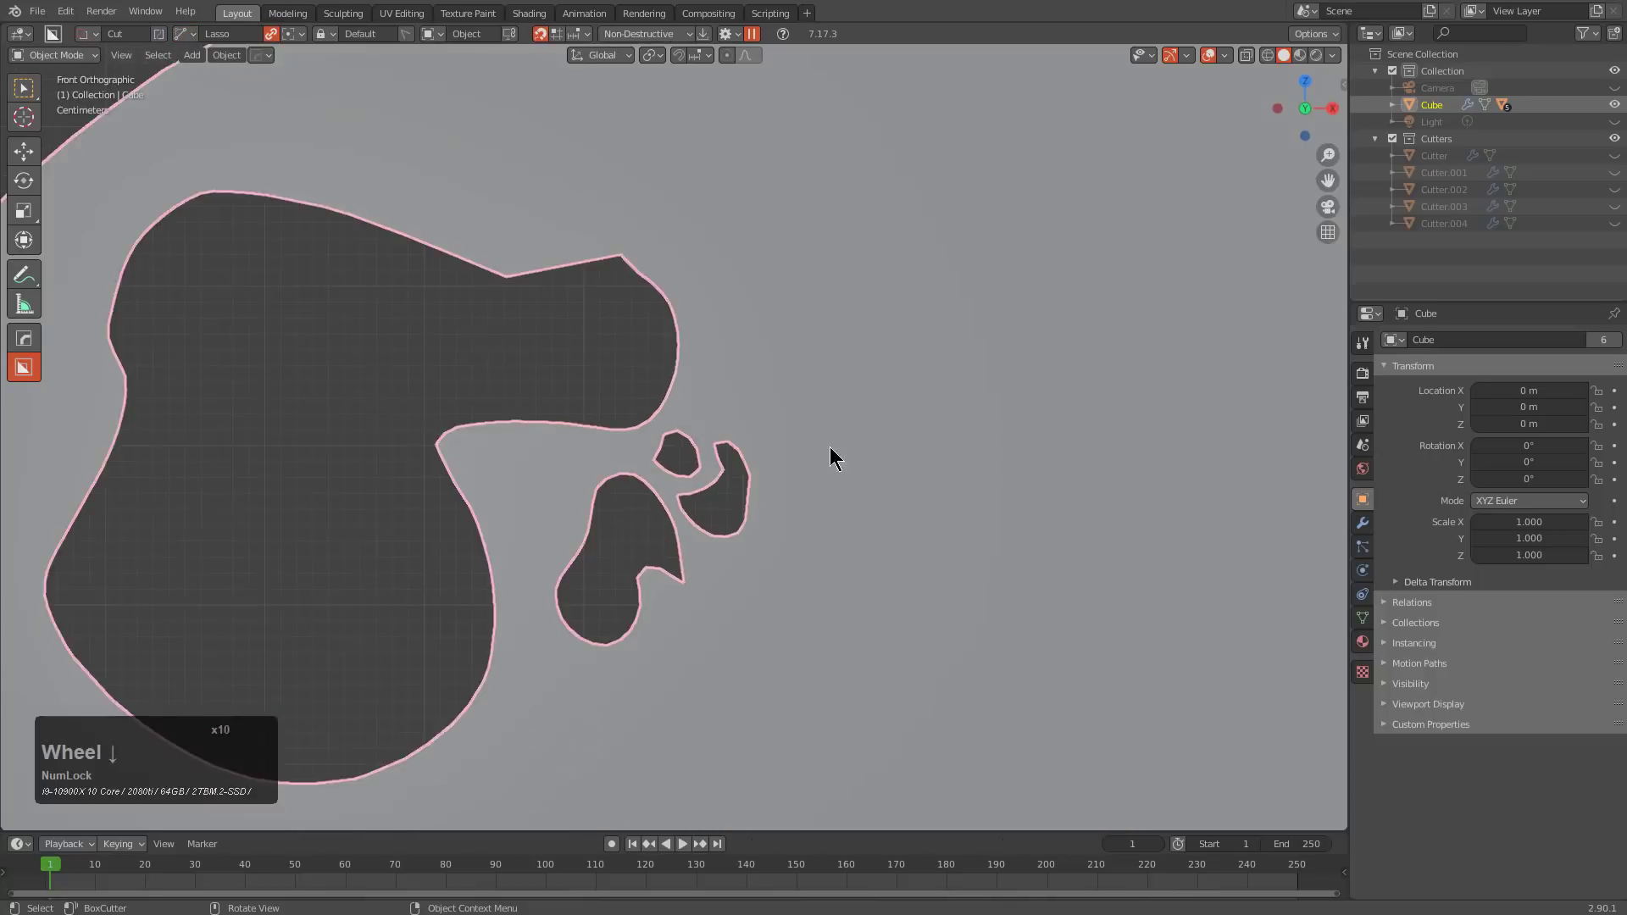
middle_click(738, 440)
scroll(725, 409, "down", 3)
key("ctrl+z")
key("ctrl+z")
key("ctrl+z")
key("ctrl+z")
key("ctrl+z")
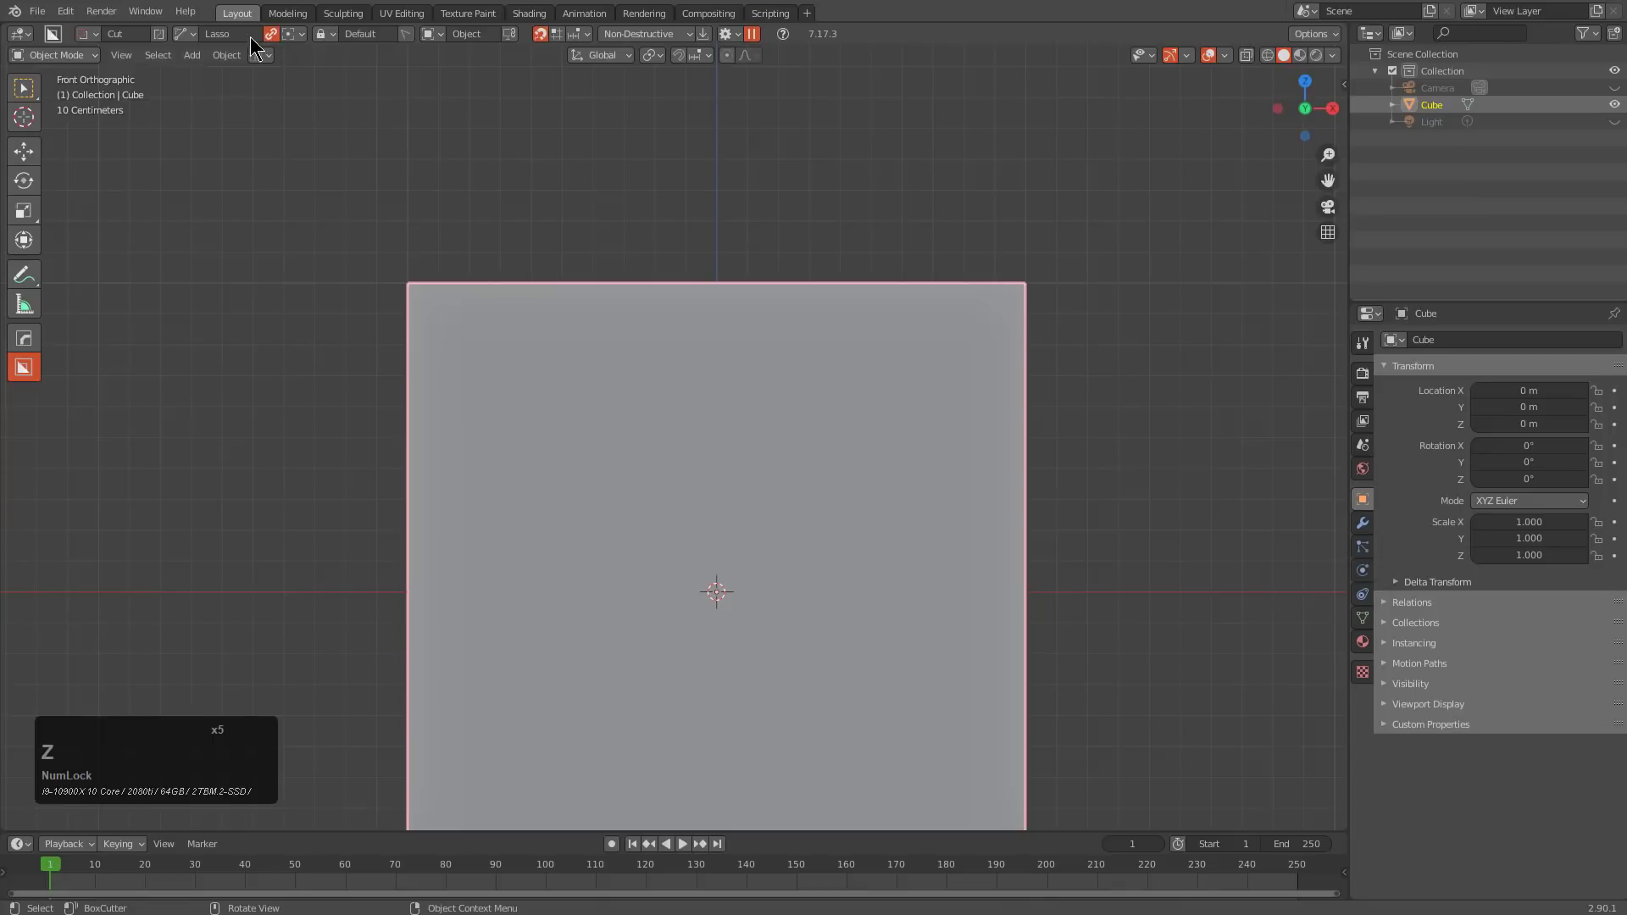
Enable the lasso's Adaptive option and cut a freehand shape across the cube's top edge
left_click(185, 34)
mouse_move(613, 208)
left_mouse_down()
mouse_move(638, 455)
mouse_move(532, 581)
mouse_move(428, 821)
mouse_move(364, 226)
mouse_move(399, 204)
mouse_move(338, 386)
mouse_move(640, 659)
mouse_move(900, 269)
mouse_move(846, 207)
left_mouse_up()
scroll(663, 305, "up", 3, "shift")
scroll(552, 334, "up", 3, "shift")
Cut smaller adaptive lasso shapes near the first cut, the last about 0.13 by 0.15 inside the remaining strip
scroll(871, 399, "up", 4)
left_click(686, 413)
mouse_move(686, 406)
left_mouse_down()
mouse_move(472, 320)
mouse_move(512, 509)
mouse_move(683, 622)
left_mouse_up()
middle_click_drag(710, 509, 856, 649, "shift")
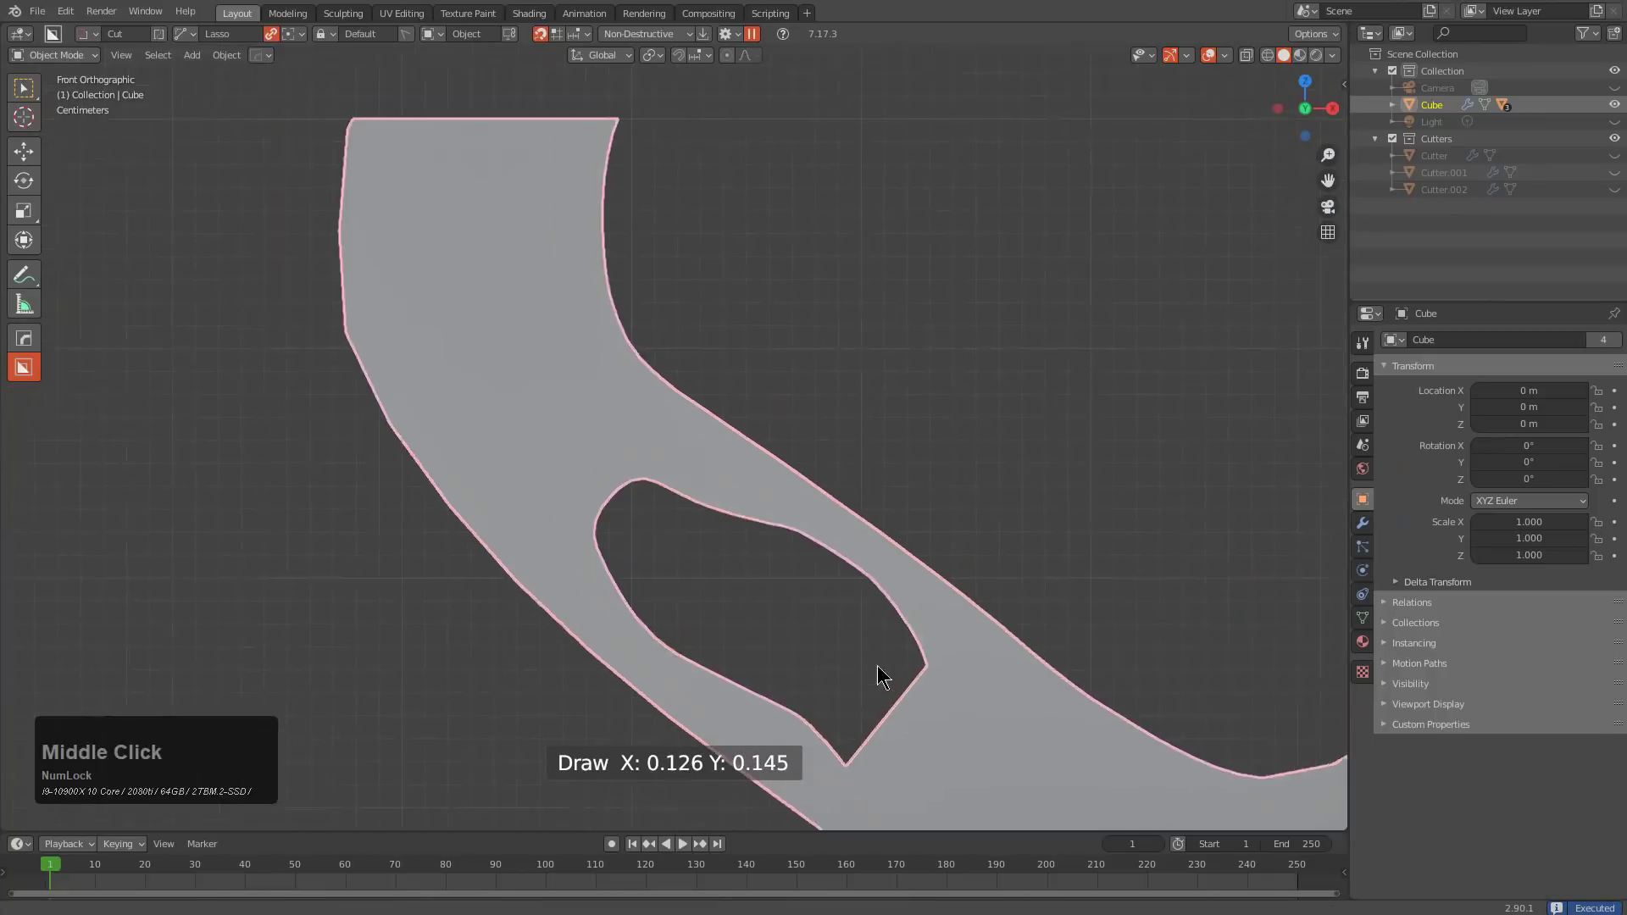
Cut two more adaptive lasso shapes into the strip at closer range, the last about 0.05 by 0.06
scroll(856, 649, "up", 3)
mouse_move(988, 592)
left_mouse_down()
mouse_move(731, 430)
mouse_move(667, 557)
mouse_move(969, 654)
left_mouse_up()
middle_click_drag(651, 454, 1085, 579, "shift")
scroll(1125, 509, "up", 2)
mouse_move(1128, 500)
left_mouse_down()
mouse_move(831, 378)
mouse_move(642, 694)
mouse_move(968, 722)
mouse_move(1169, 605)
left_mouse_up()
left_click_drag(1137, 526, 1137, 525)
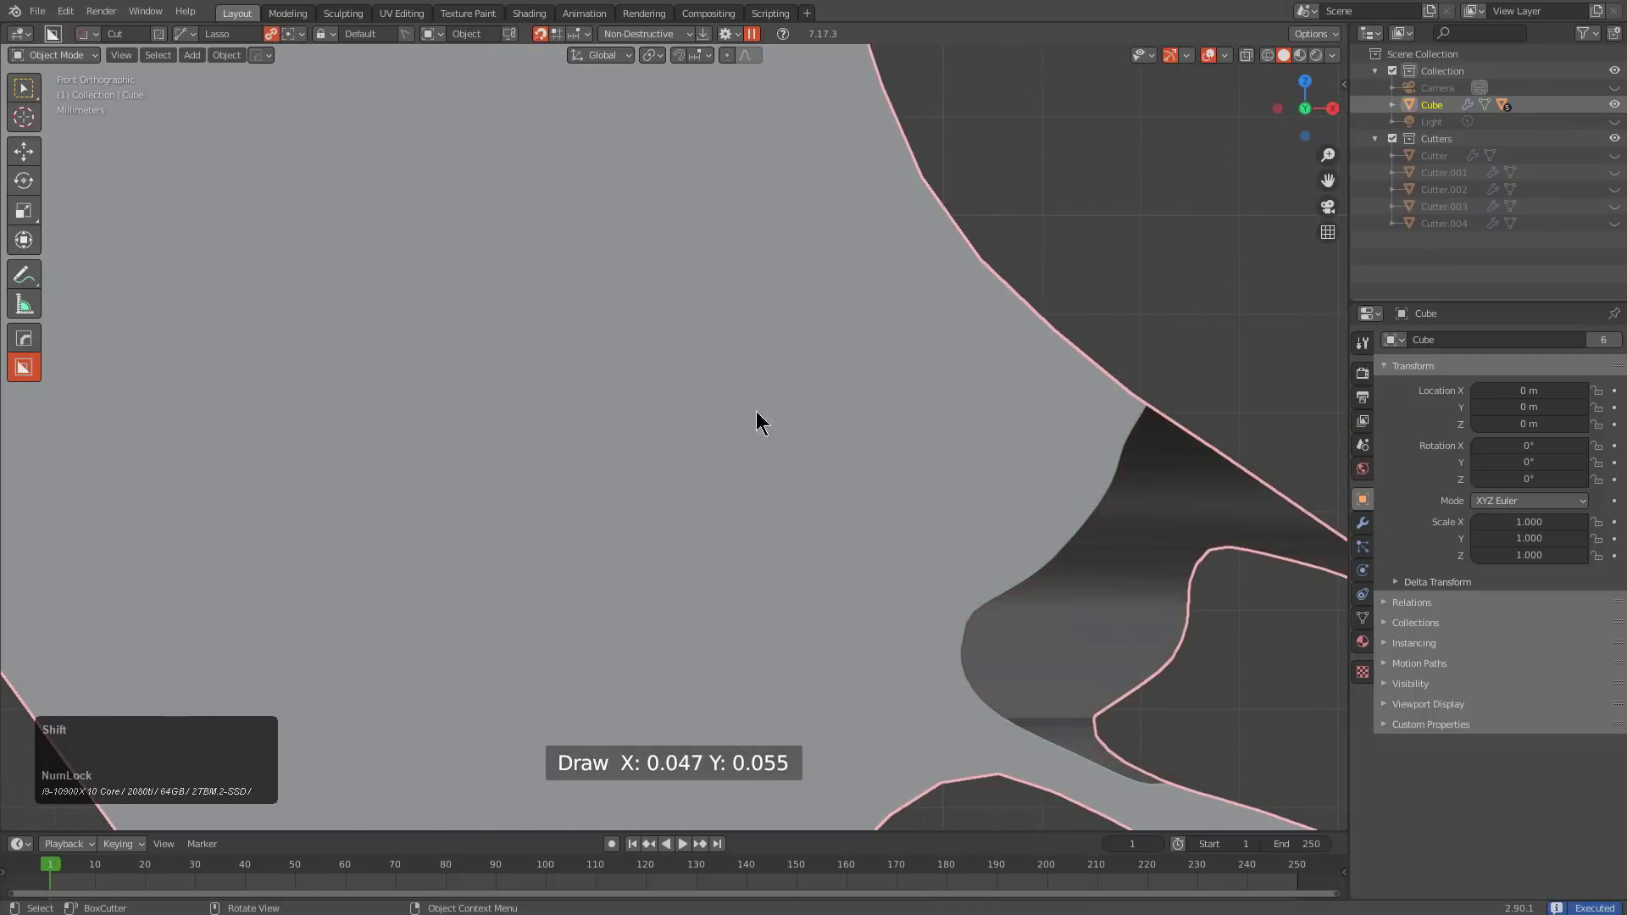
Undo the last lasso cut and draw a replacement adaptive lasso shape near the lower edge of the cube's strip
middle_click_drag(737, 385, 686, 374, "shift")
key("ctrl+z")
mouse_move(950, 647)
left_mouse_down()
mouse_move(1093, 507)
mouse_move(715, 283)
mouse_move(653, 715)
mouse_move(766, 773)
left_mouse_up()
key("space")
Cut a small teardrop-shaped adaptive lasso hole between the cube's curved edge and the notch below it
scroll(617, 715, "up", 5)
mouse_move(911, 425)
left_mouse_down()
mouse_move(1020, 759)
mouse_move(896, 428)
left_mouse_up()
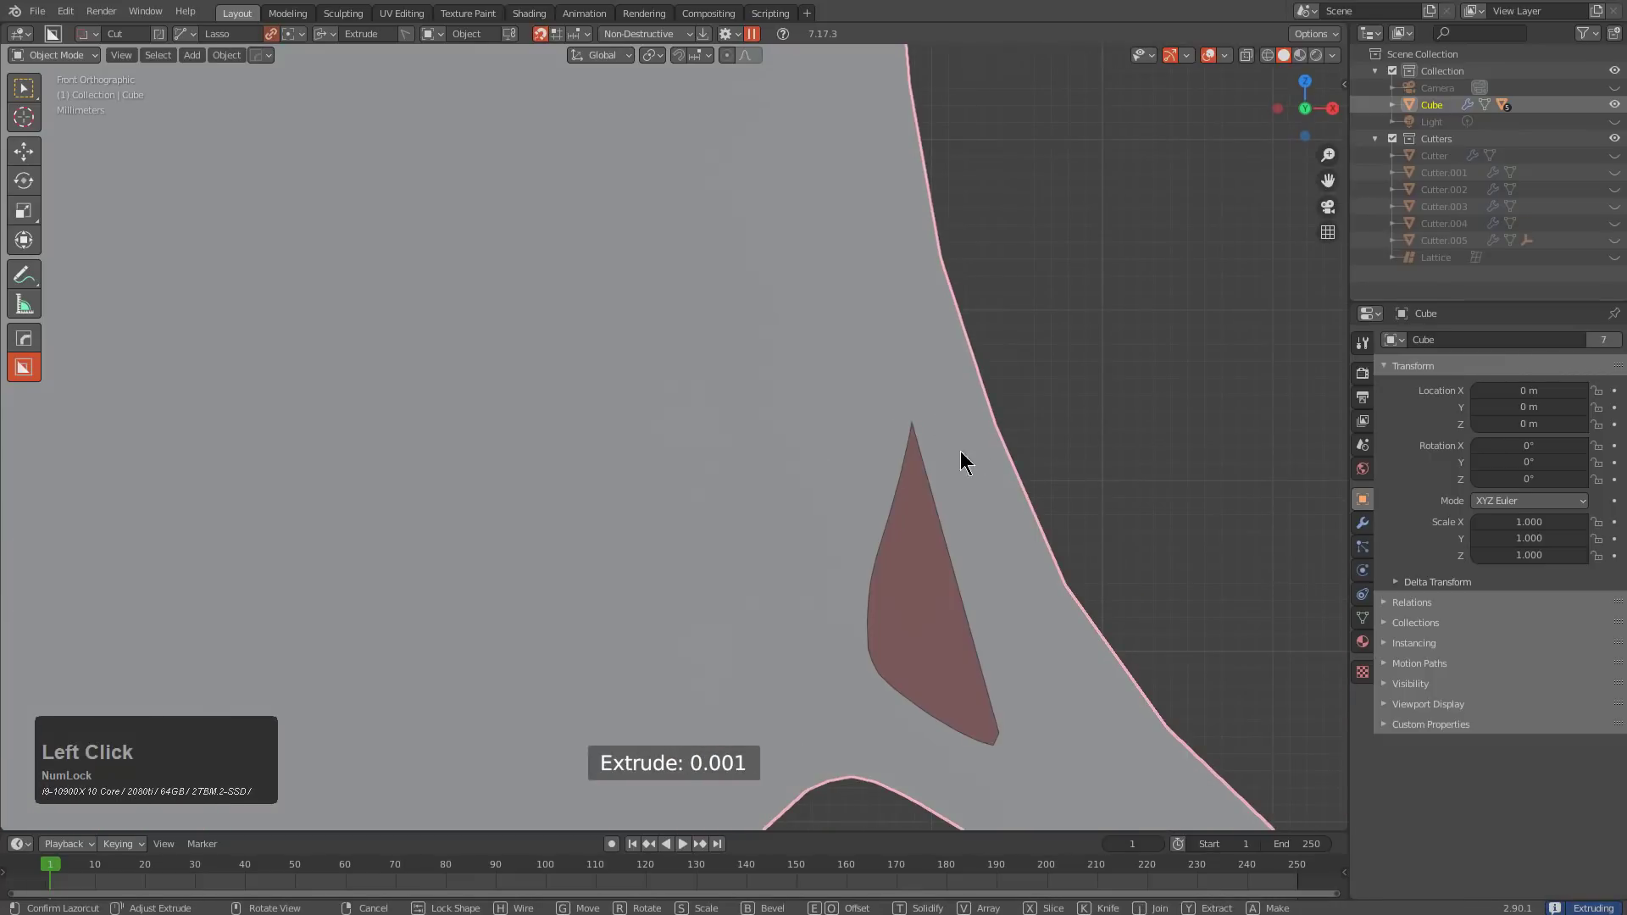
left_click(919, 381)
left_click_drag(821, 644, 821, 644)
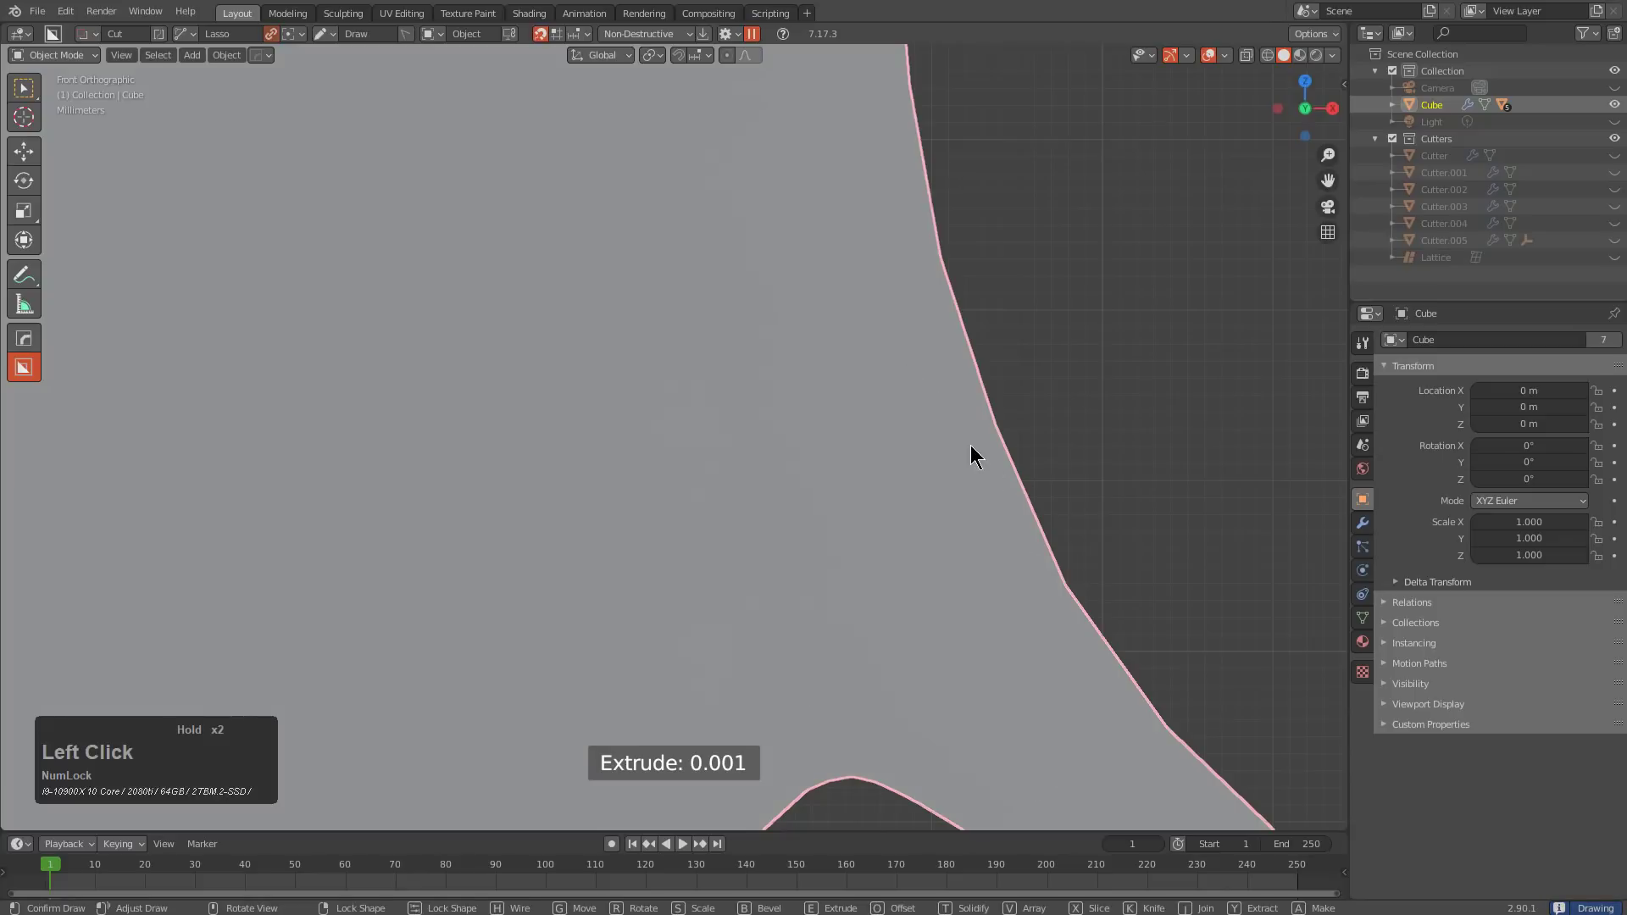
left_click_drag(978, 455, 962, 458)
scroll(932, 445, "down", 2)
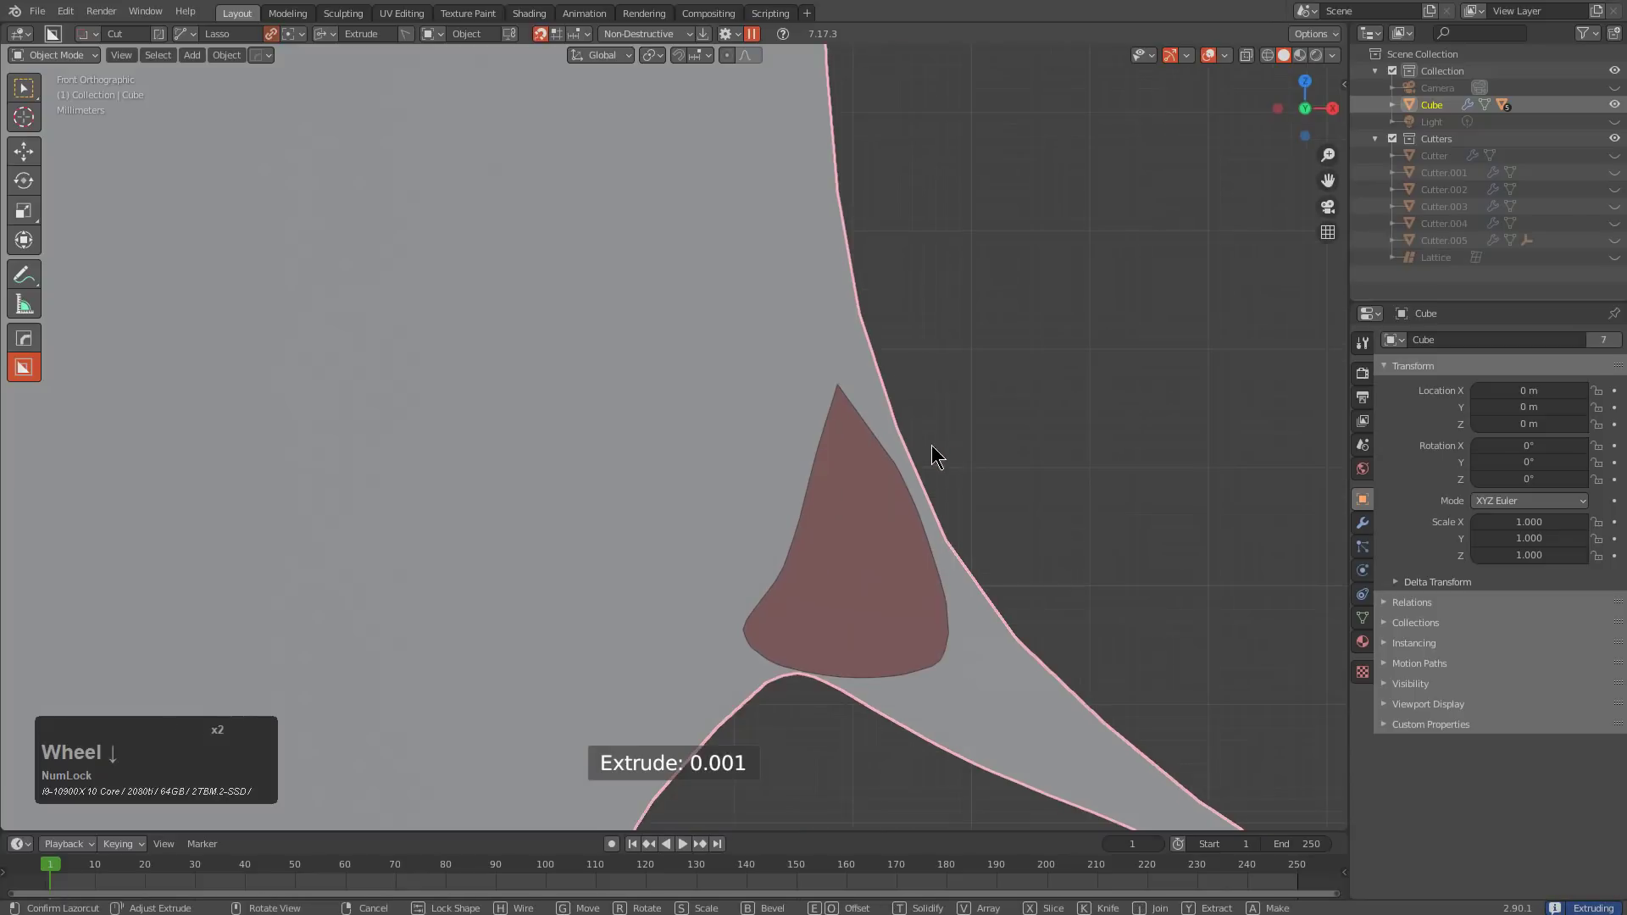
left_click(831, 446)
scroll(815, 490, "up", 2)
middle_click(821, 457)
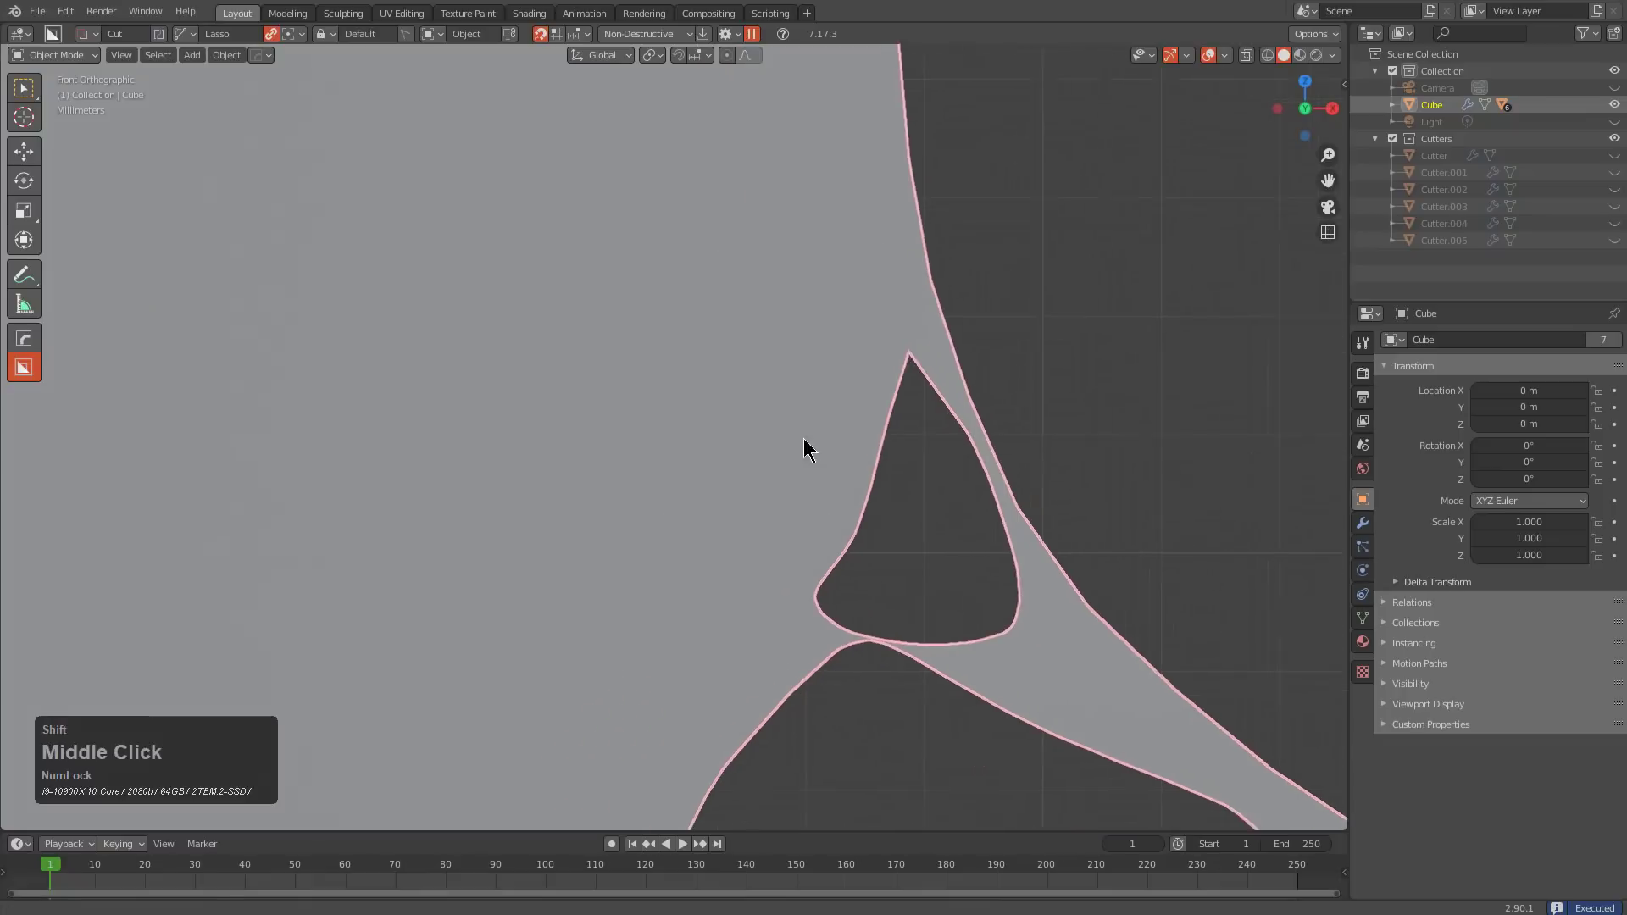
Deselect everything and examine the adaptive lasso cuts across the whole cube from an angled view
scroll(872, 556, "down", 3)
middle_click_drag(625, 443, 710, 530)
scroll(754, 550, "down", 3)
key("alt+a")
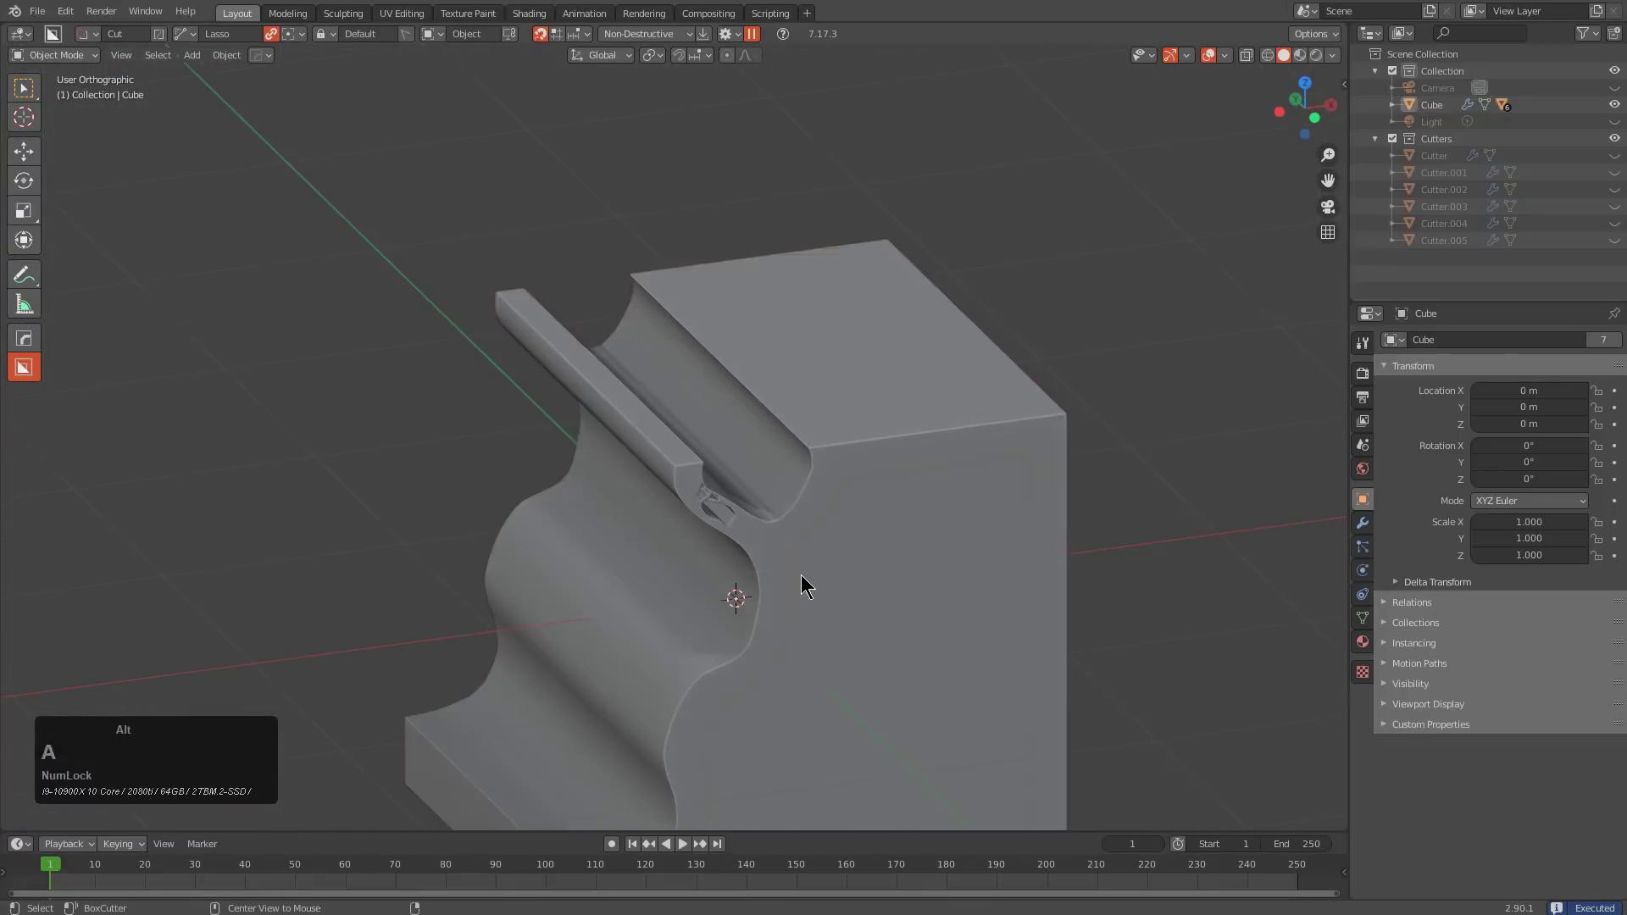
middle_click_drag(802, 581, 780, 508)
scroll(717, 439, "up", 3)
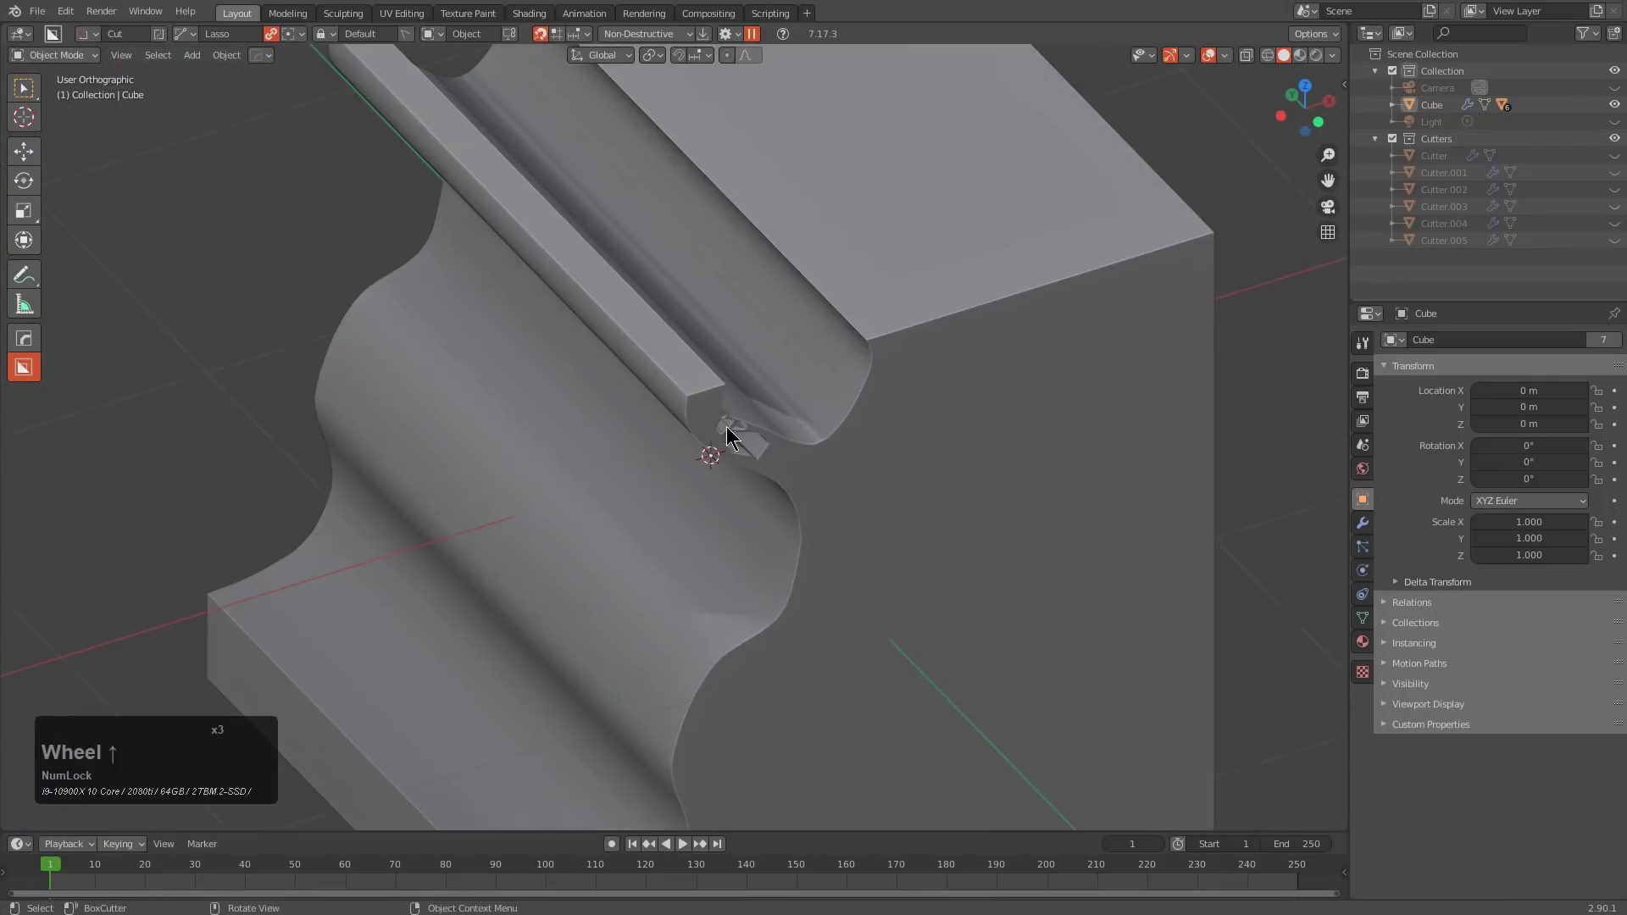
scroll(784, 510, "down", 3)
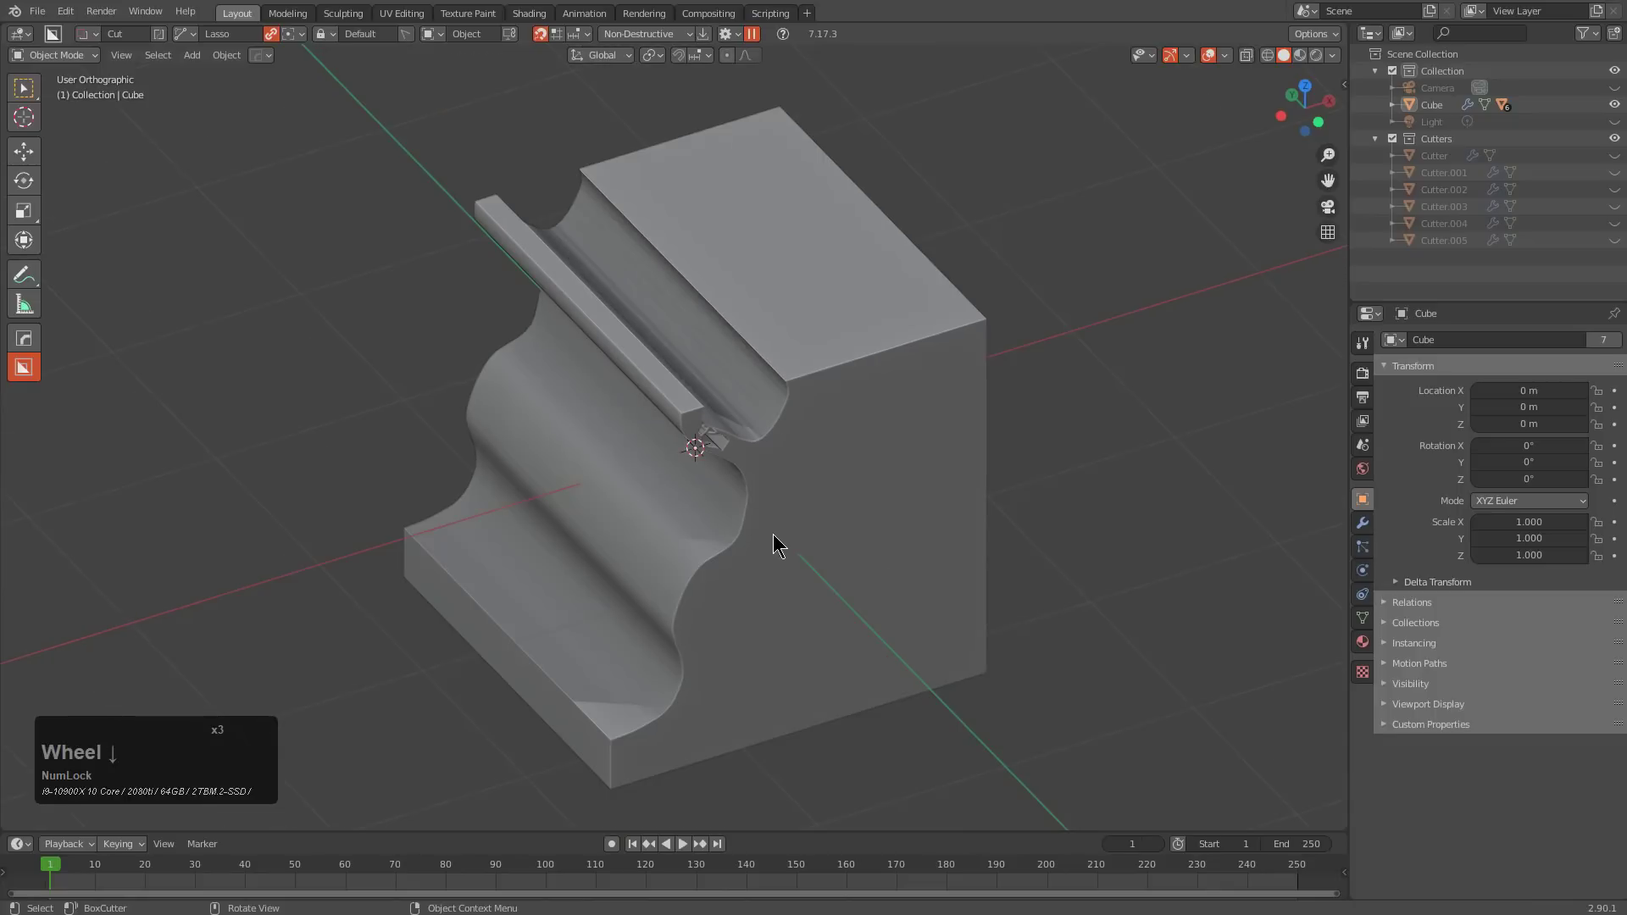
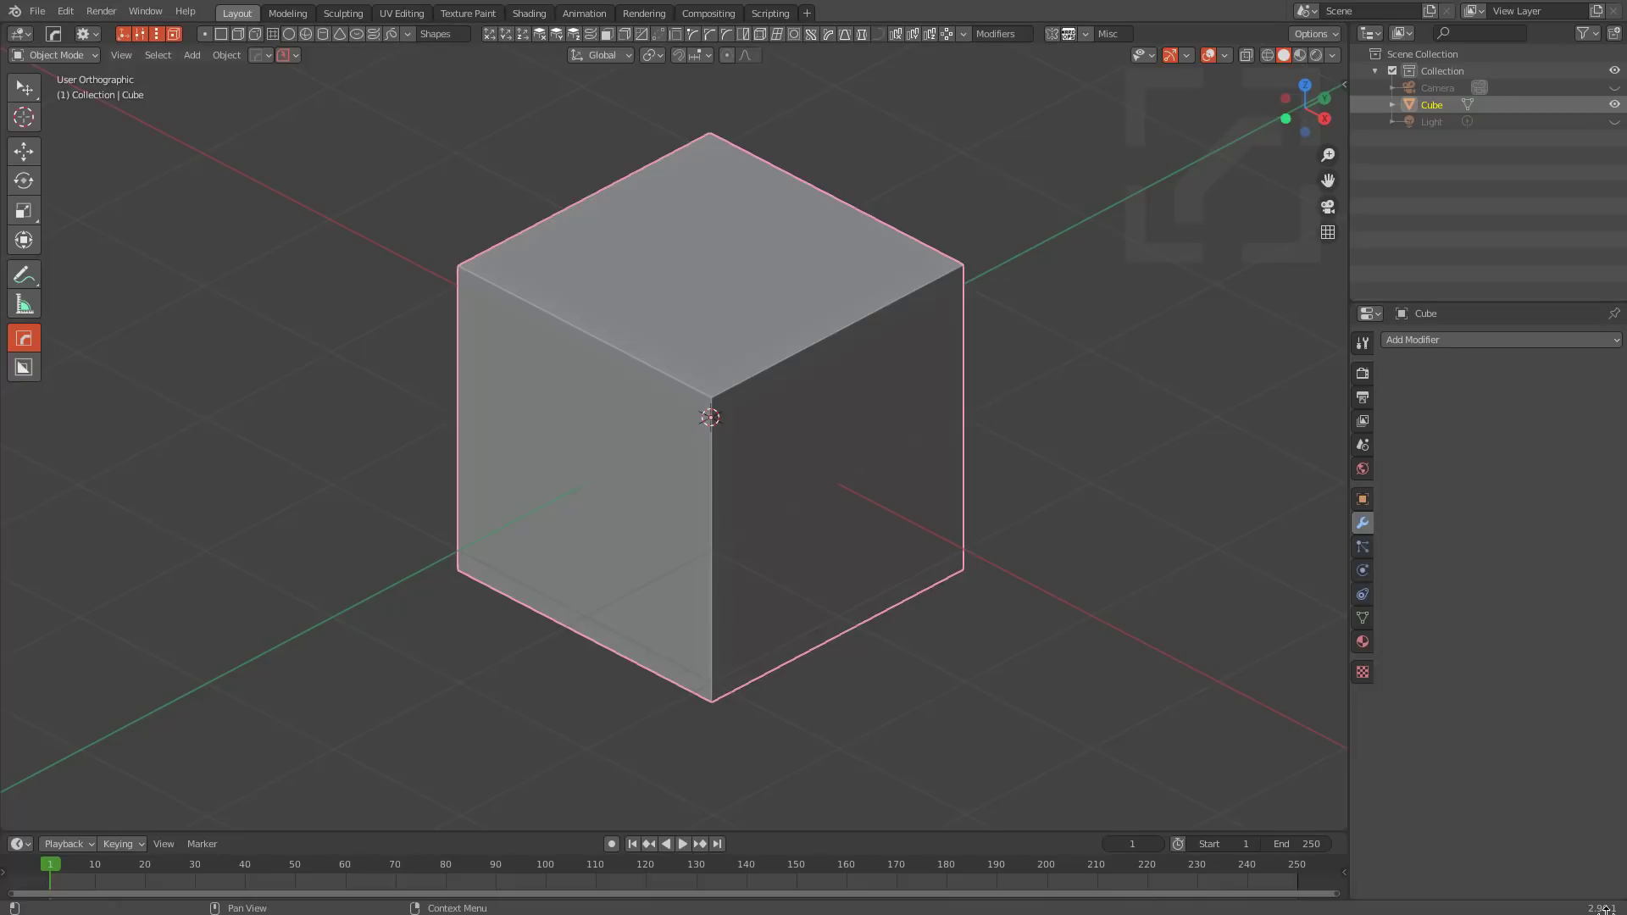
Activate BoxCutter and cut a box about 1.18 by 1.74 down from the cube's top into its front corner
key("g")
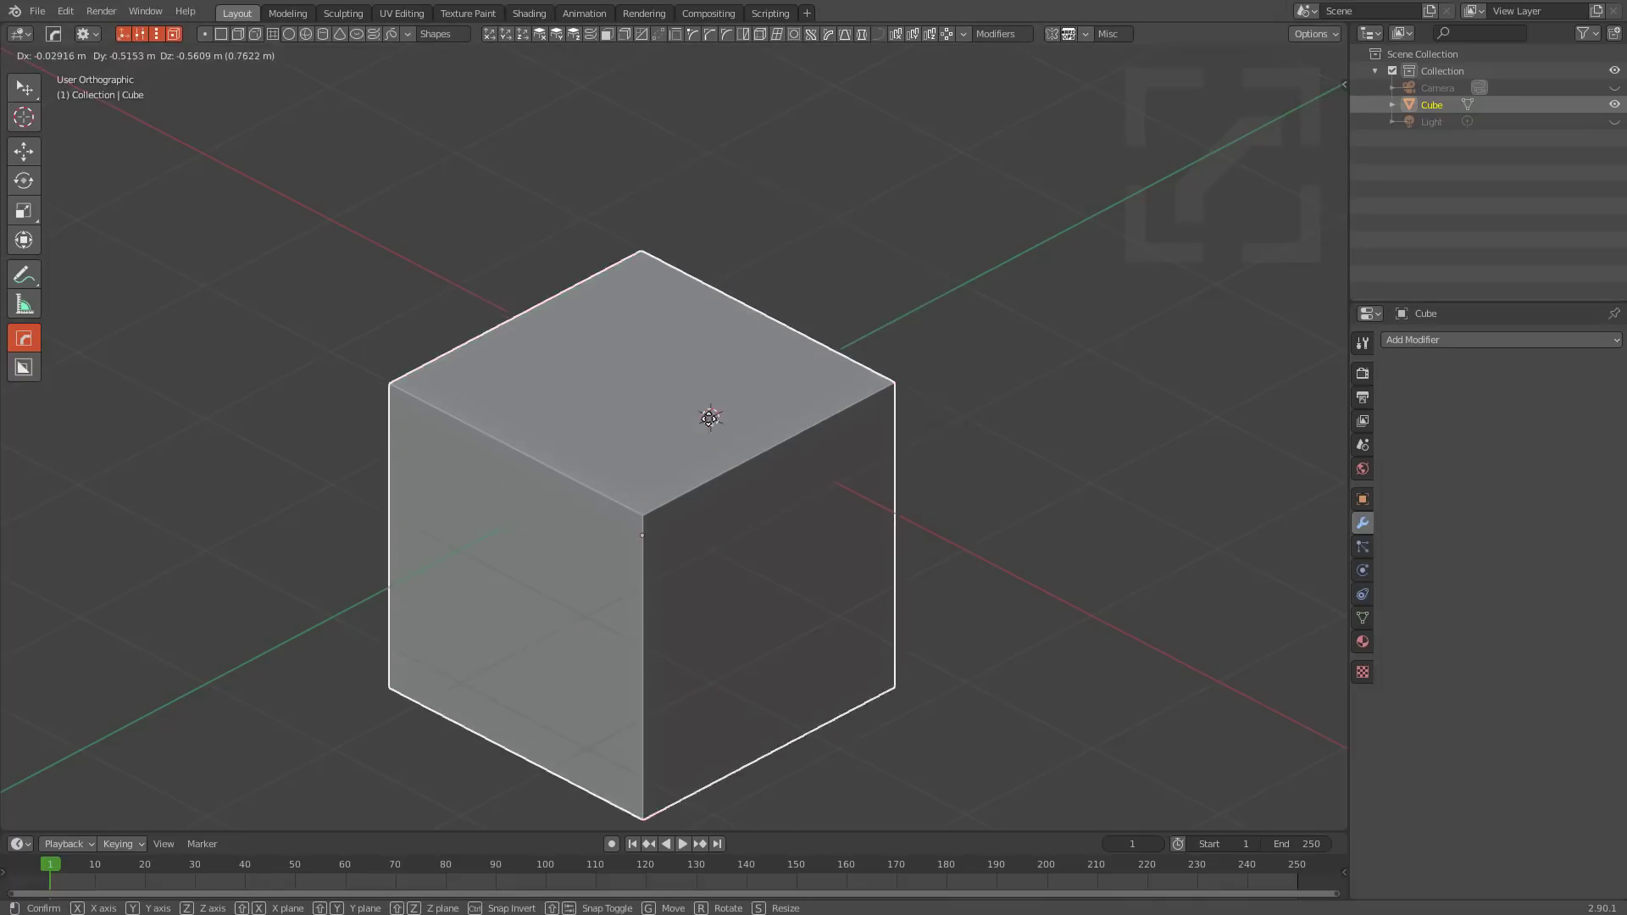
right_click(749, 376)
key("w")
left_click_drag(795, 266, 727, 455)
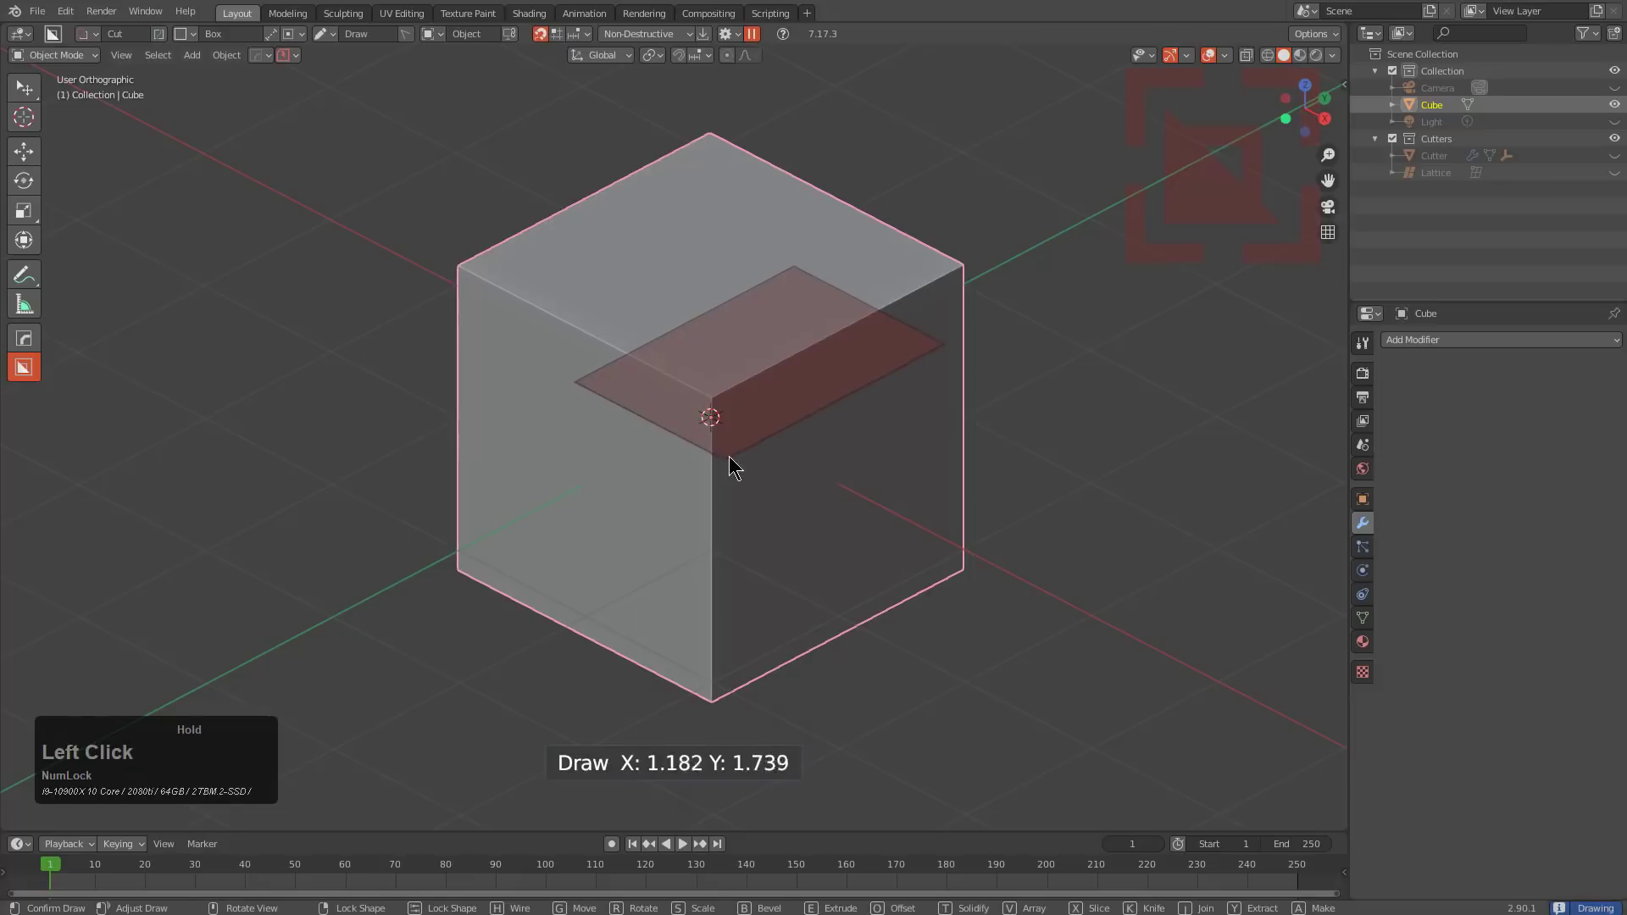
left_click(753, 659)
left_click(877, 259)
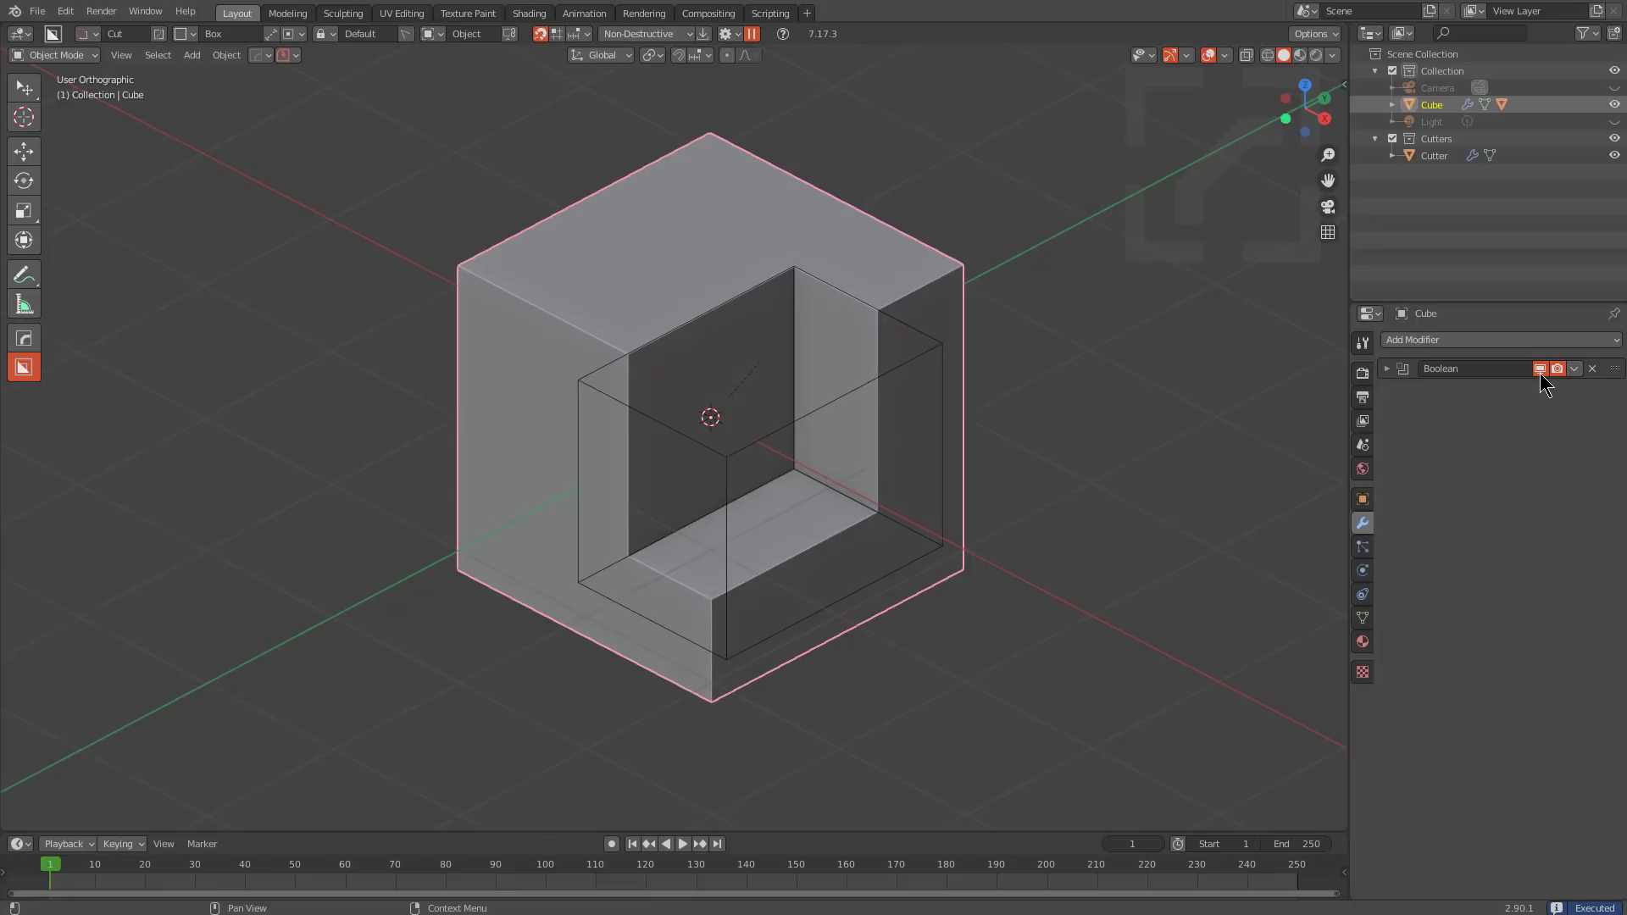
In Edit Mode, cut three boxes into the cube's front corner, the last extruded about 2.03
left_click(676, 281)
key("Tab")
scroll(669, 271, "up", 2)
key("w")
left_click(657, 217)
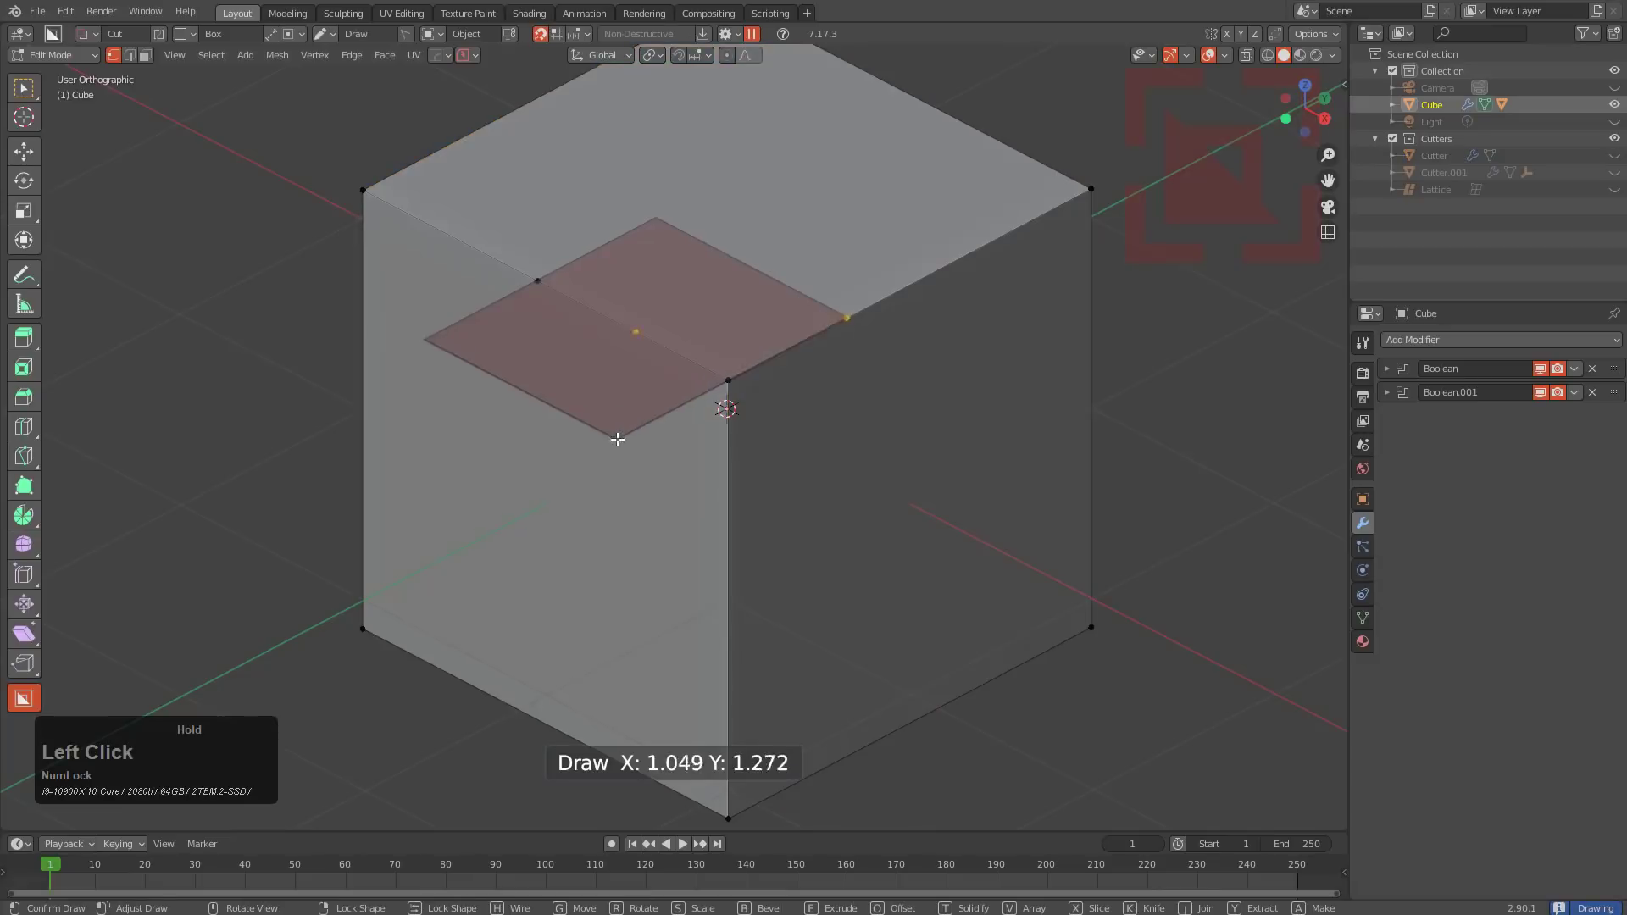
left_click(702, 366)
left_click_drag(815, 219, 726, 491)
left_click(719, 627)
left_click_drag(799, 266, 677, 404)
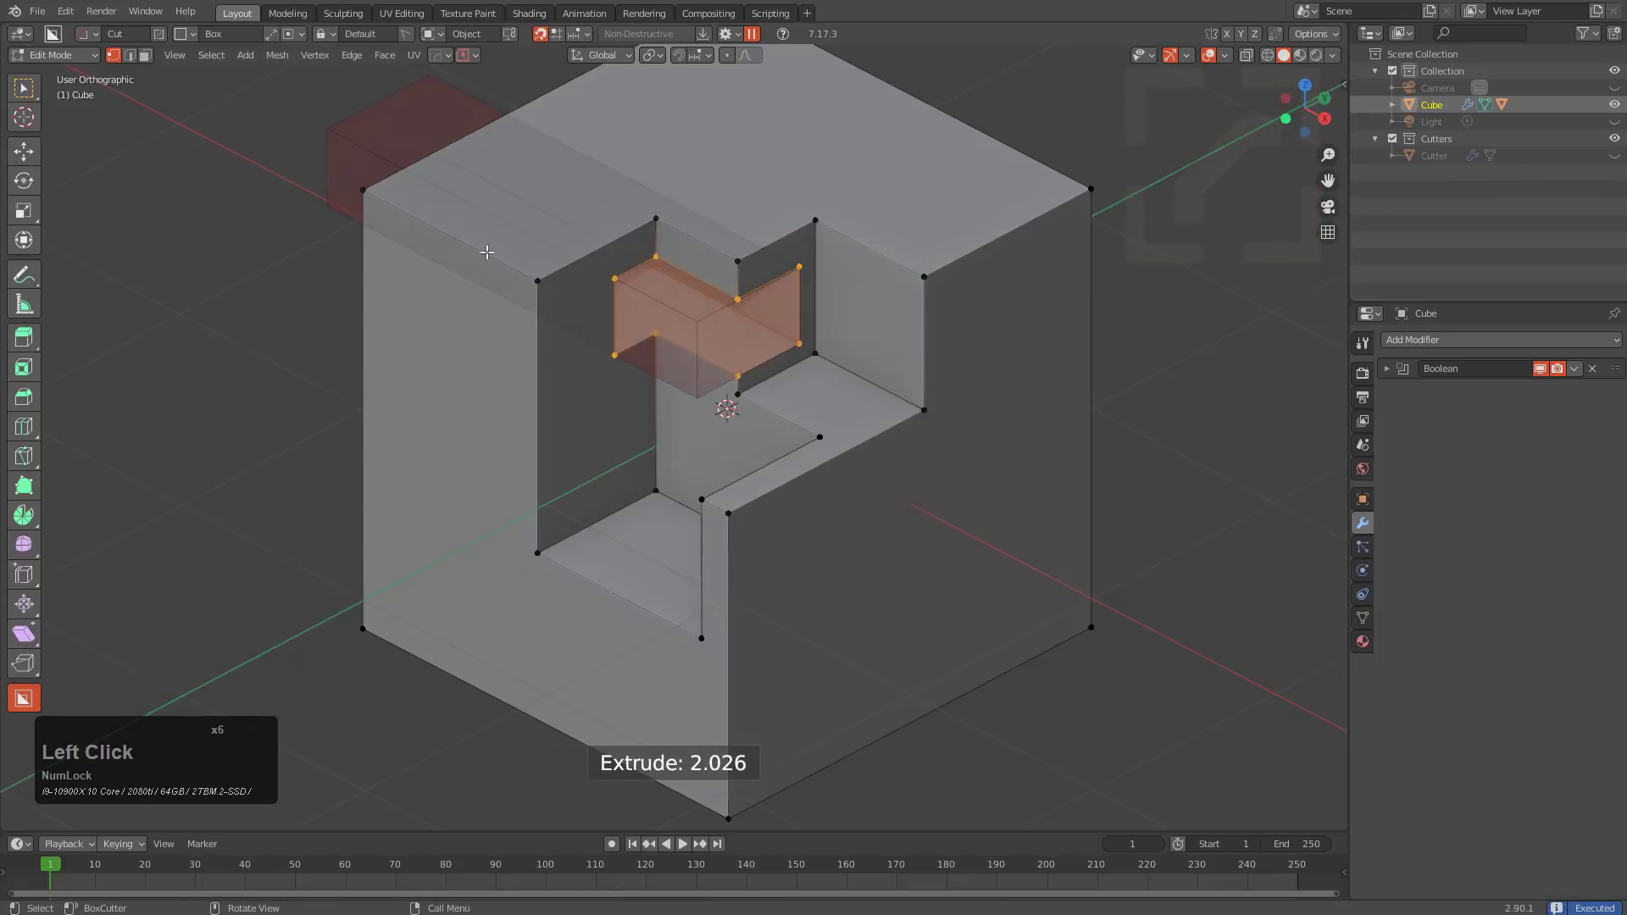
Switch repeatedly between Object Mode and Edit Mode to compare how the cube's cuts are displayed
key("Tab")
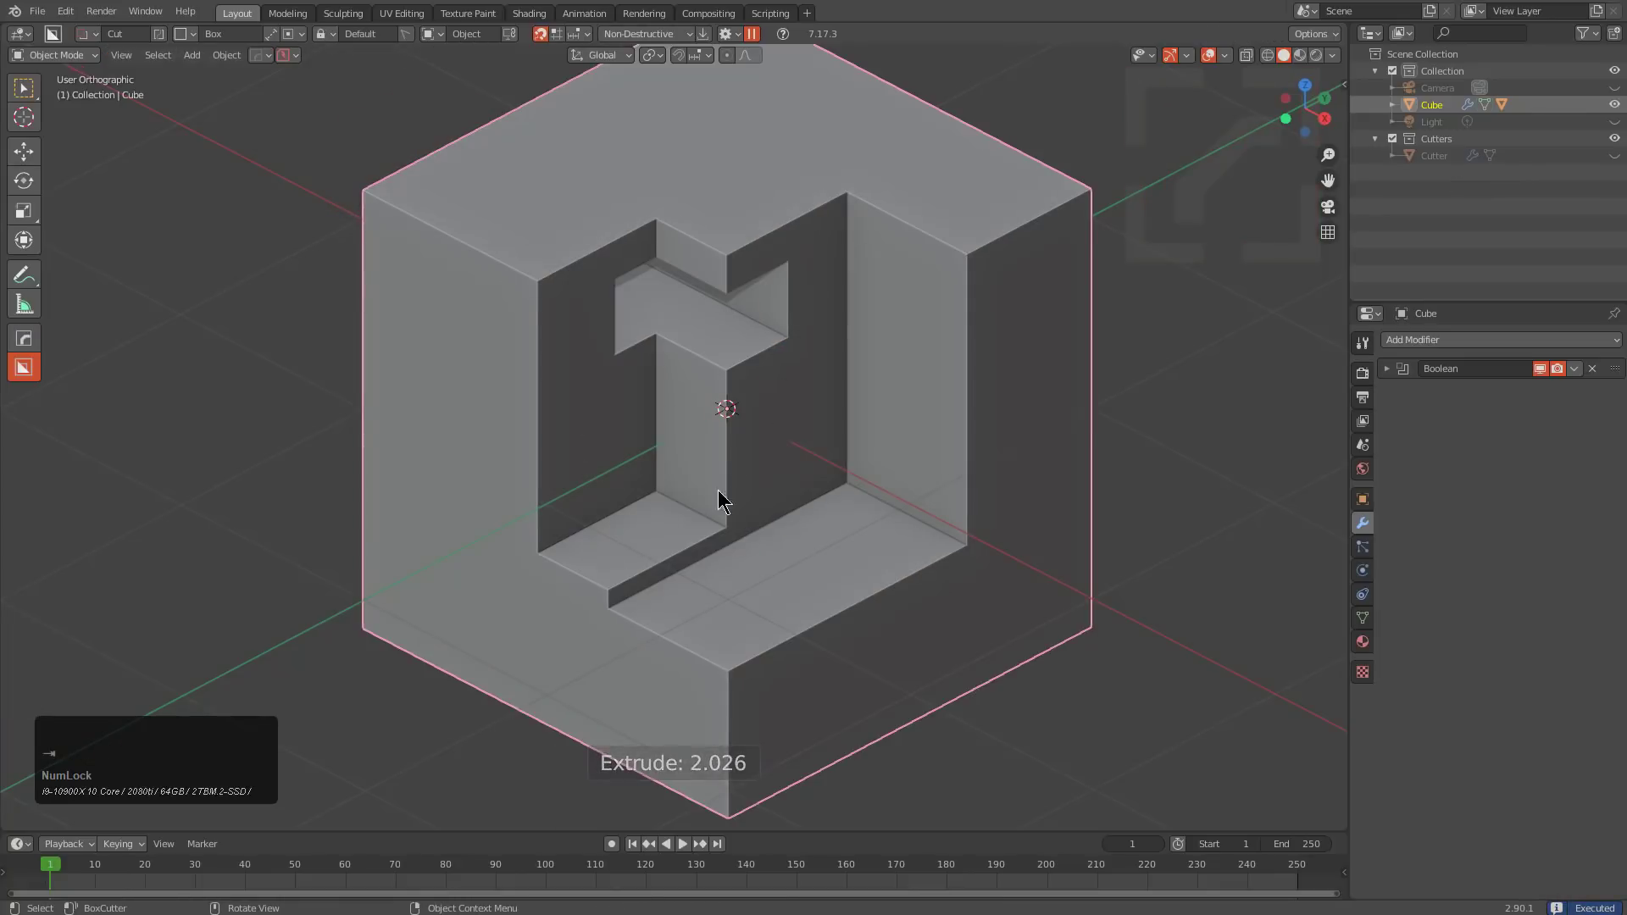
key("Tab")
key("Tab")
key("Tab")
key("Tab")
key("Tab")
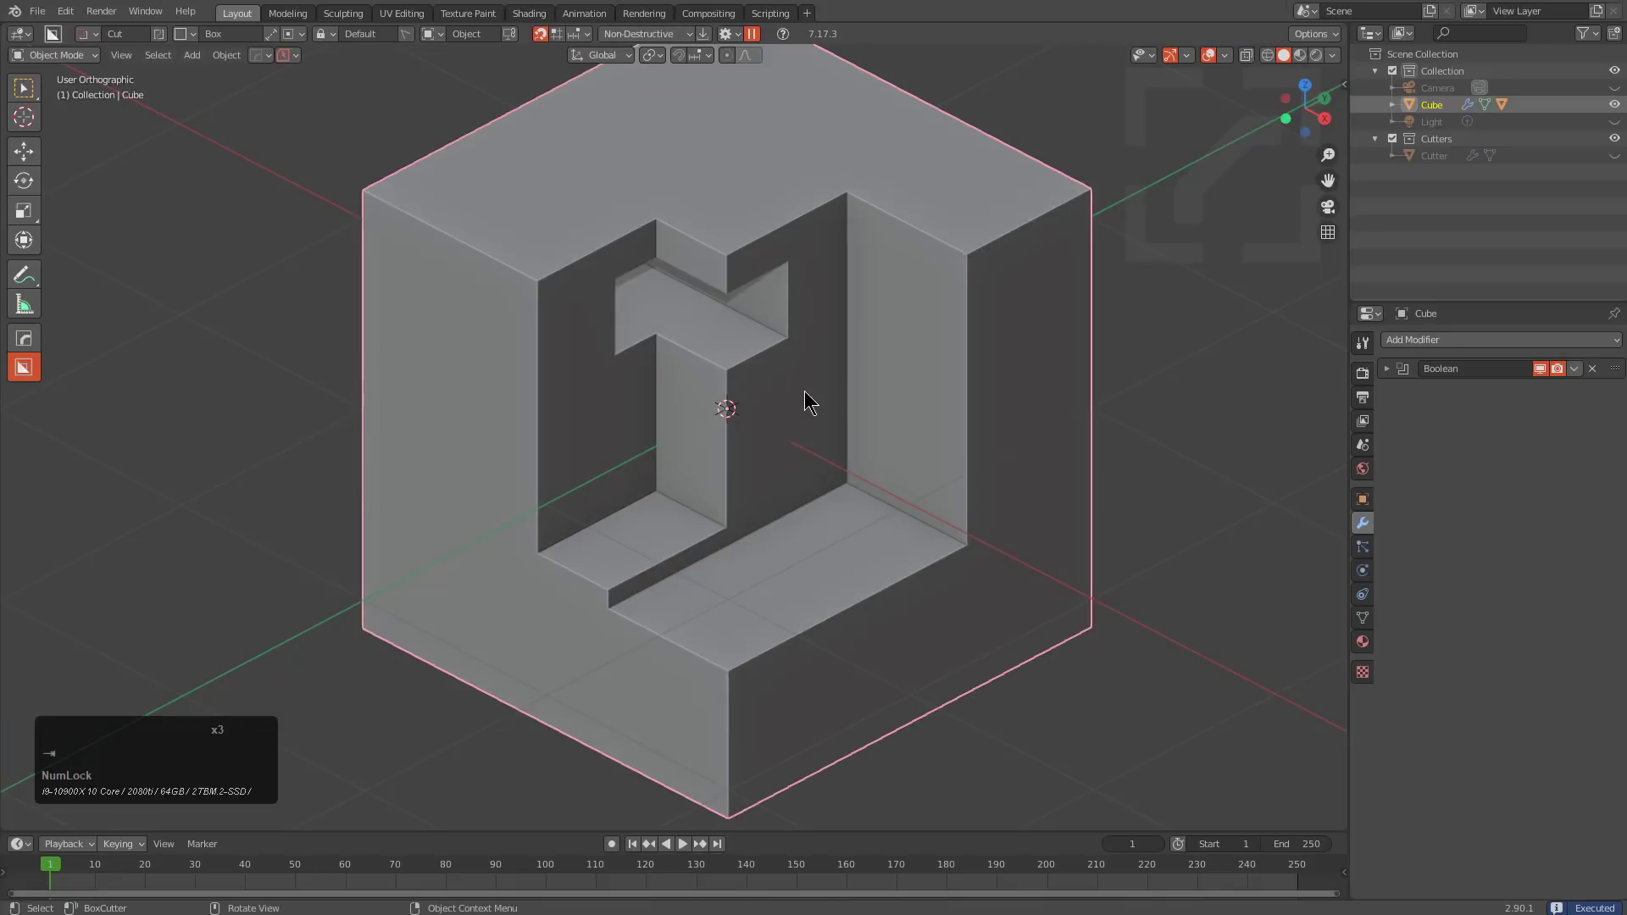
key("Tab")
key("Tab")
Cut a box about 1.7 deep down from the cube's top, then move its cutter geometry in Edit Mode
left_click_drag(692, 140, 508, 341)
left_click_drag(506, 424, 714, 457)
middle_click_drag(714, 457, 763, 483)
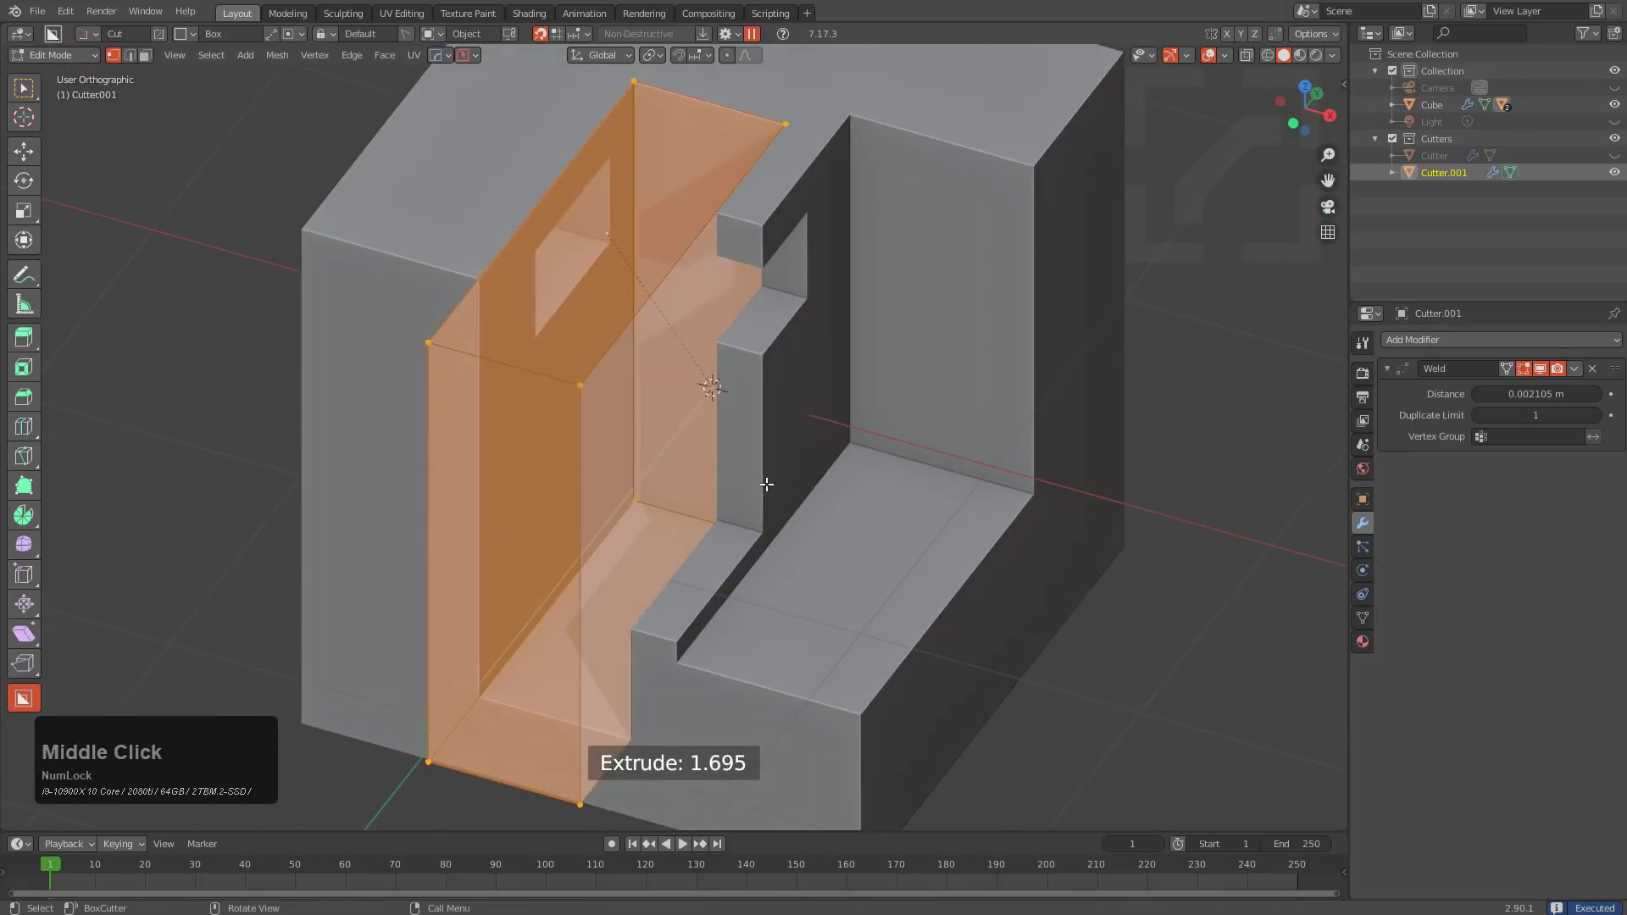
key("g")
left_click(519, 429)
middle_click_drag(520, 429, 672, 423)
Bevel the cutter's lower edge with 7 segments and a width of about 0.285 m, and check it in Object Mode
key("2")
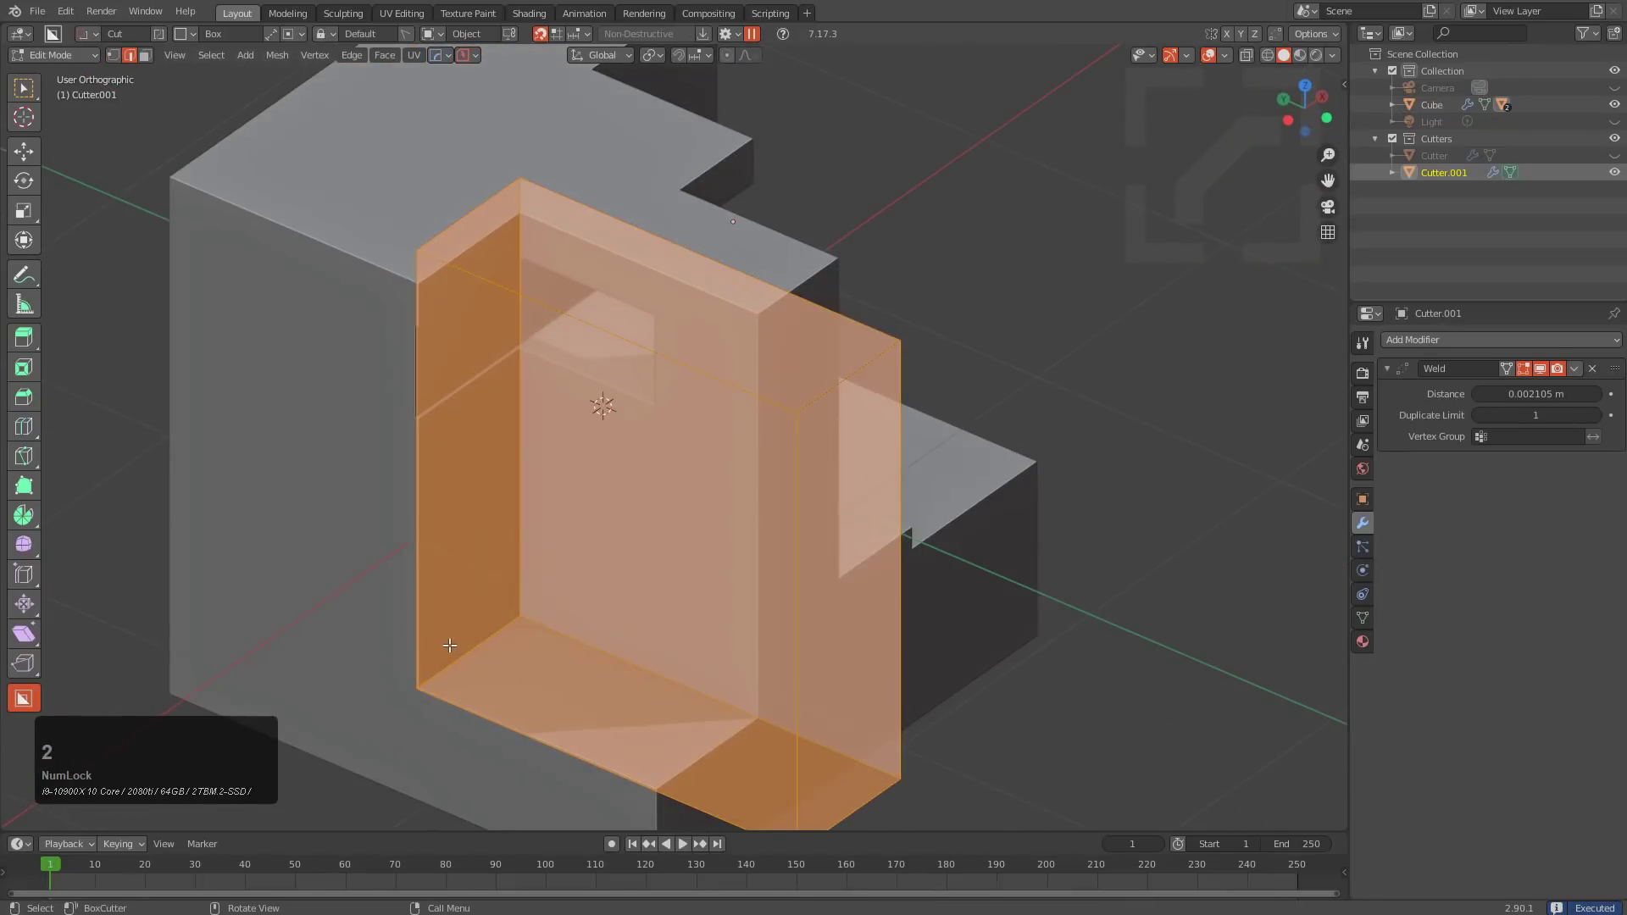
left_click(480, 649)
key("ctrl+b")
scroll(678, 675, "up", 6)
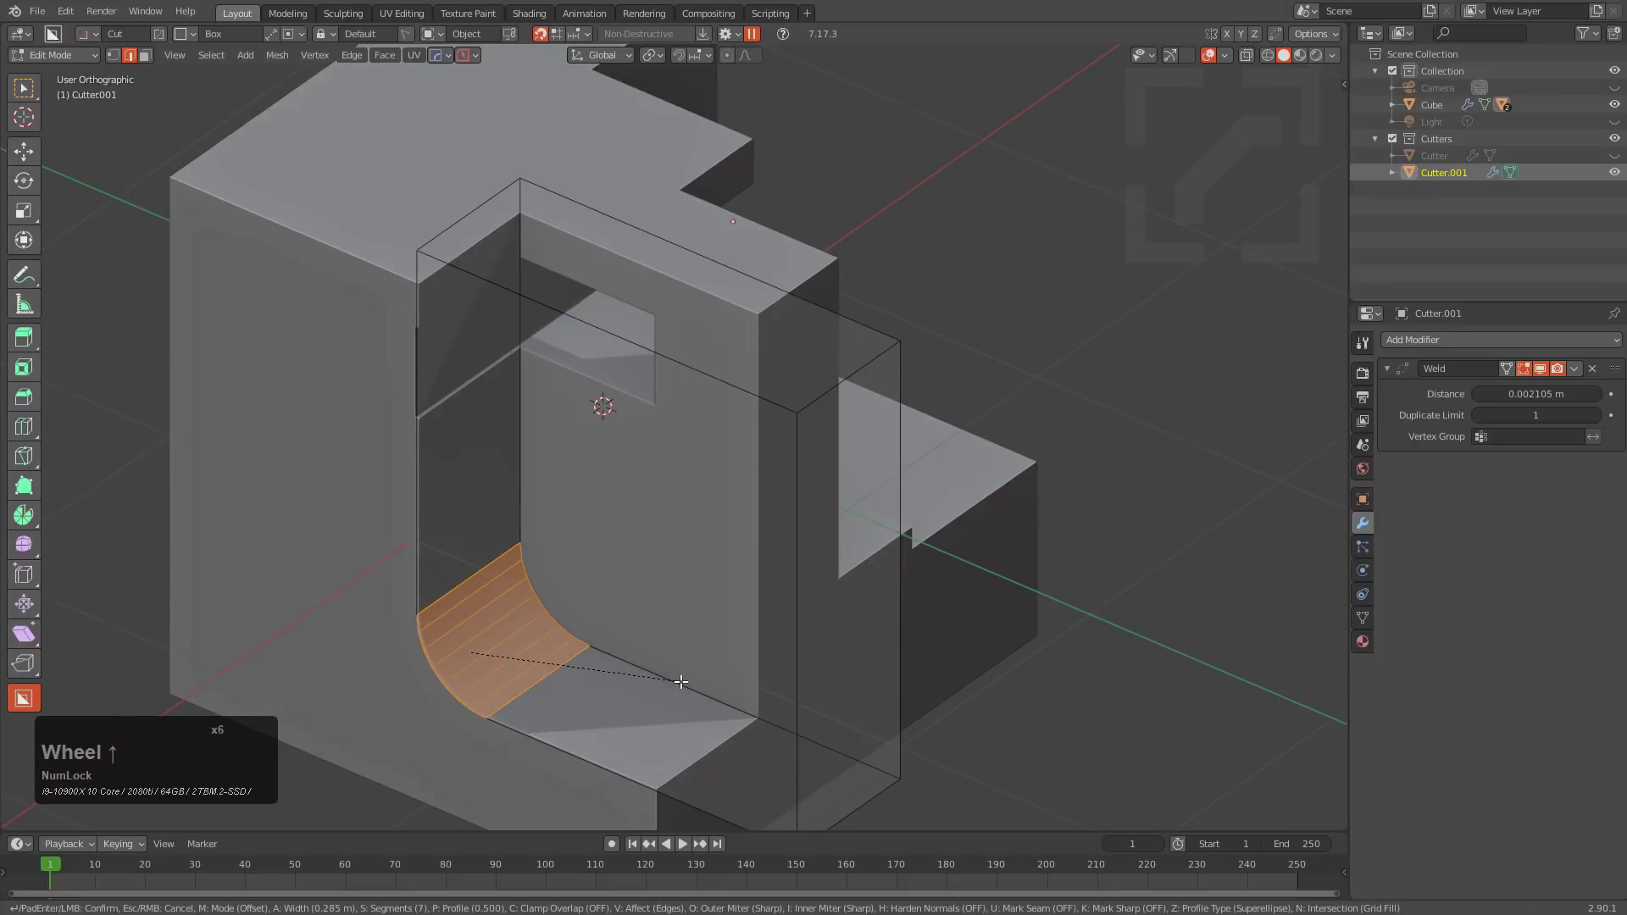
left_click(678, 680)
key("Tab")
key("Tab")
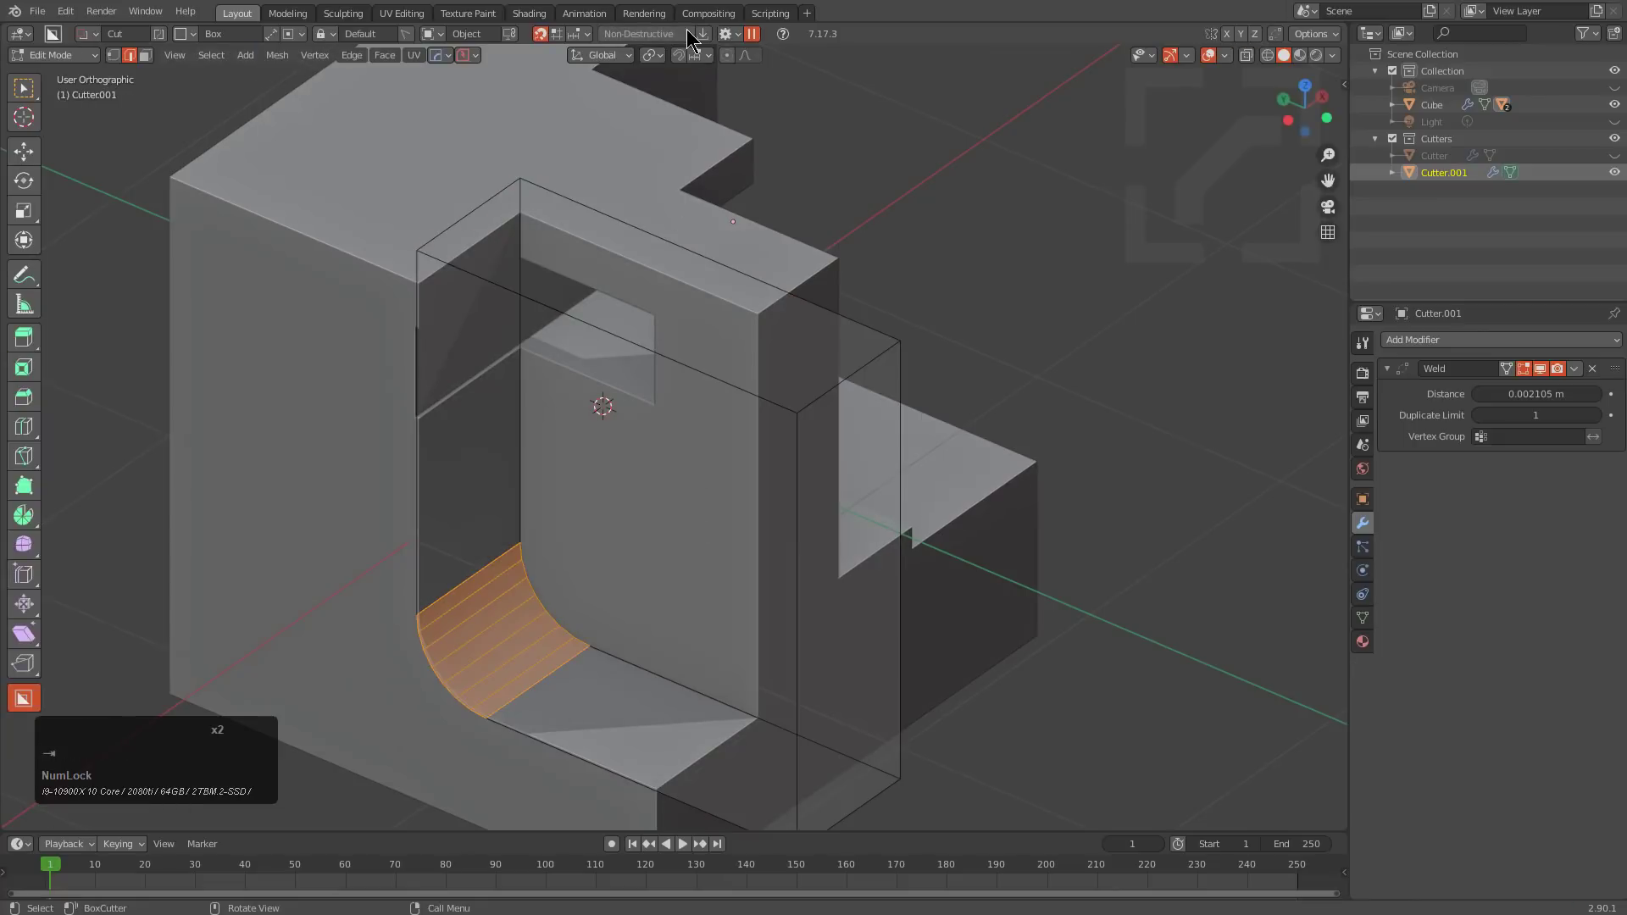
Draw and extrude another box cut on the cube beside the bevelled opening
left_click(701, 33)
middle_click_drag(628, 389, 543, 398)
mouse_move(579, 232)
left_mouse_down()
mouse_move(610, 305)
mouse_move(691, 366)
left_mouse_up()
left_click(712, 700)
middle_click_drag(711, 701, 701, 527)
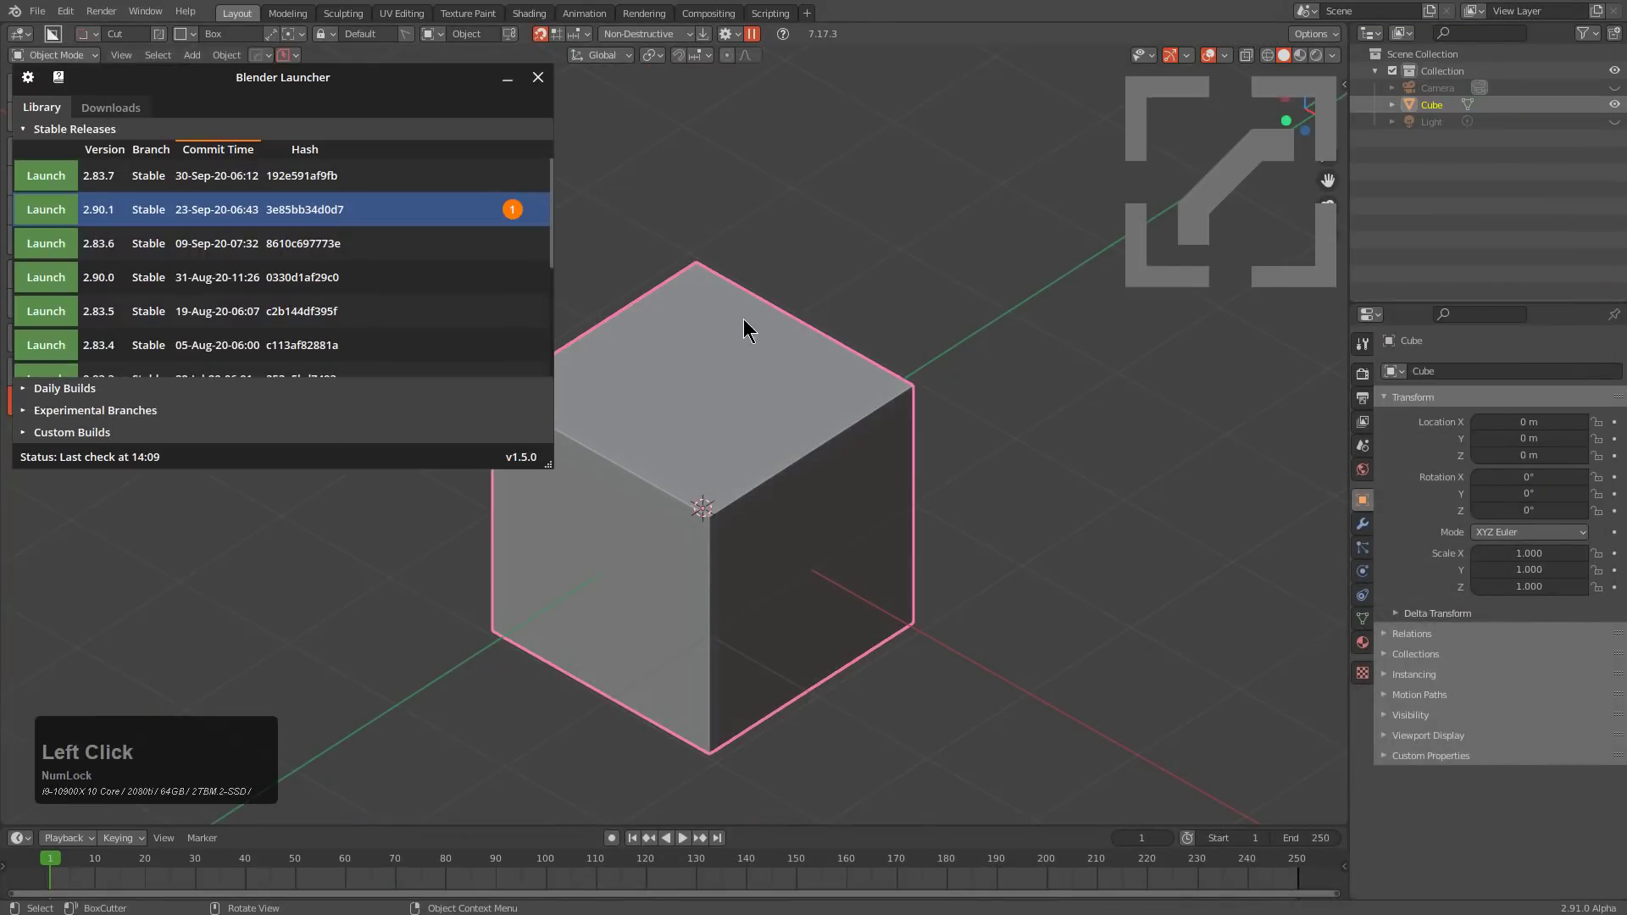
Switch to Blender 2.91 Alpha, show the modifier properties and cut a box about 1.5 deep into the cube's top front edge
left_click(744, 330)
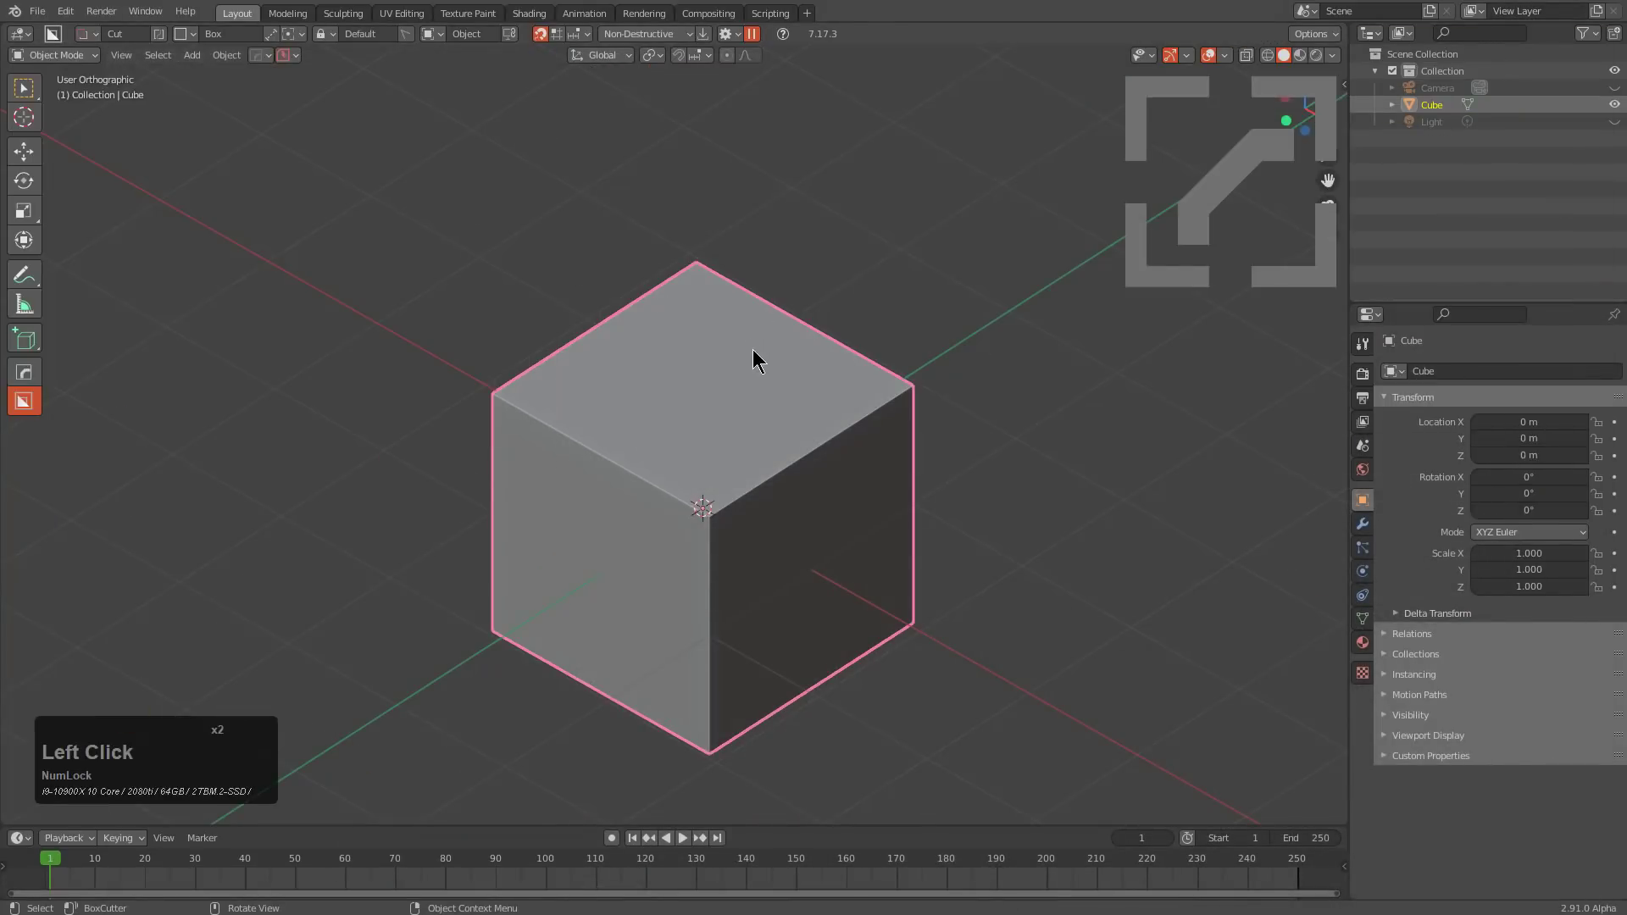
middle_click_drag(1064, 581, 1027, 500, "shift")
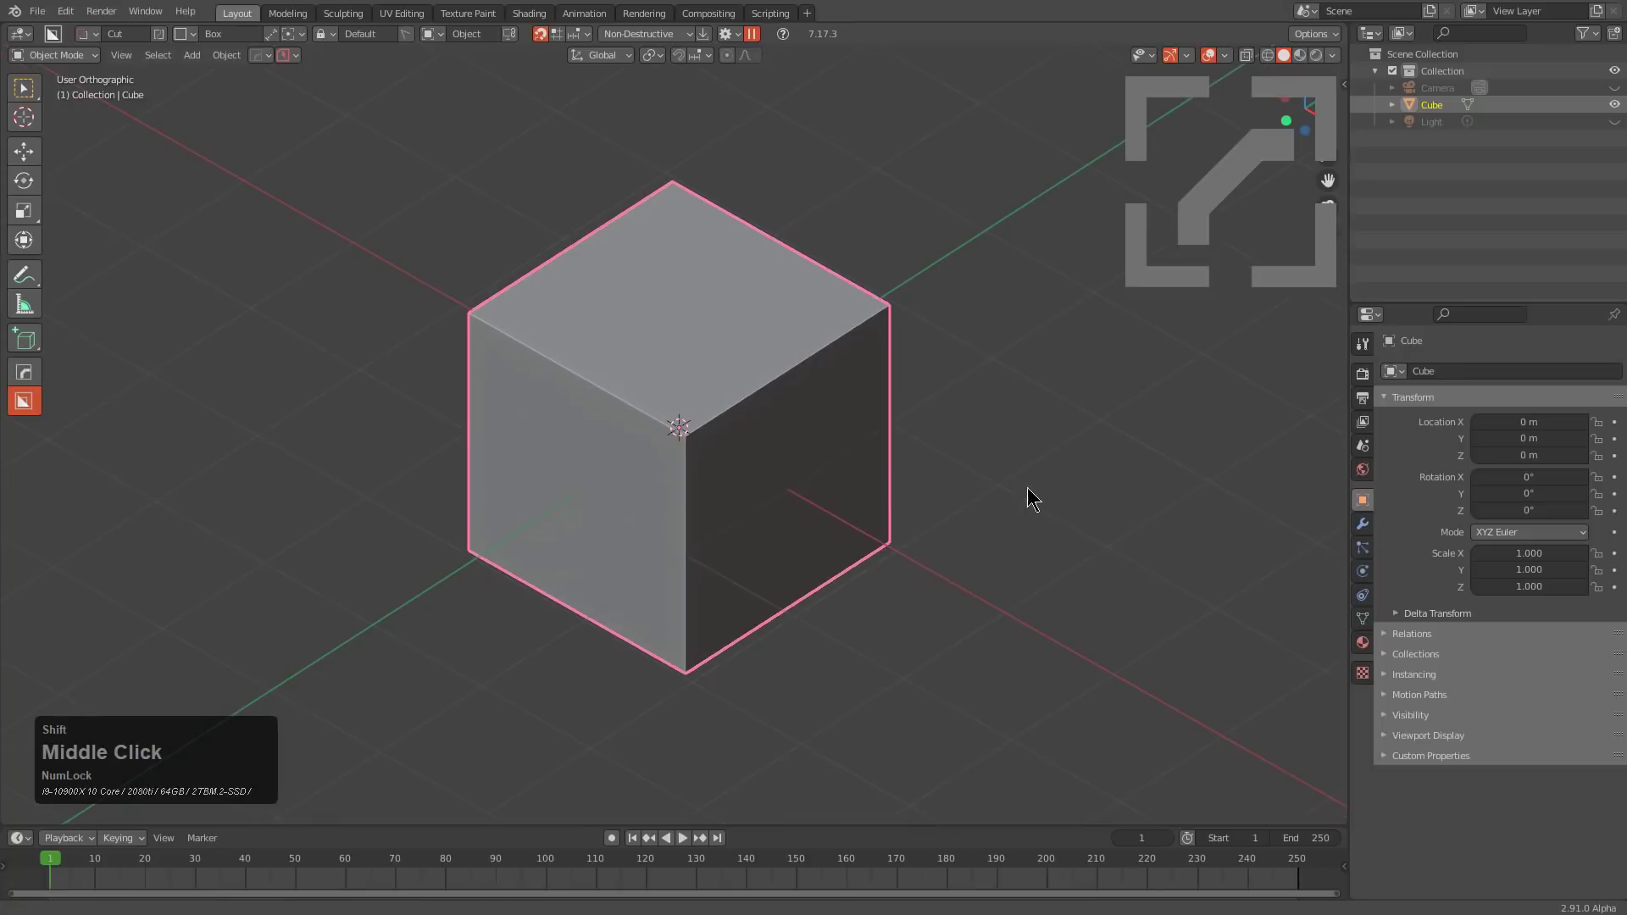
left_click(1363, 523)
scroll(644, 422, "up", 1)
mouse_move(644, 422)
middle_mouse_down()
mouse_move(566, 402)
mouse_move(628, 370)
middle_mouse_up()
scroll(610, 370, "up", 2)
scroll(610, 369, "down", 1)
left_click_drag(595, 338, 877, 400)
left_click(1205, 472)
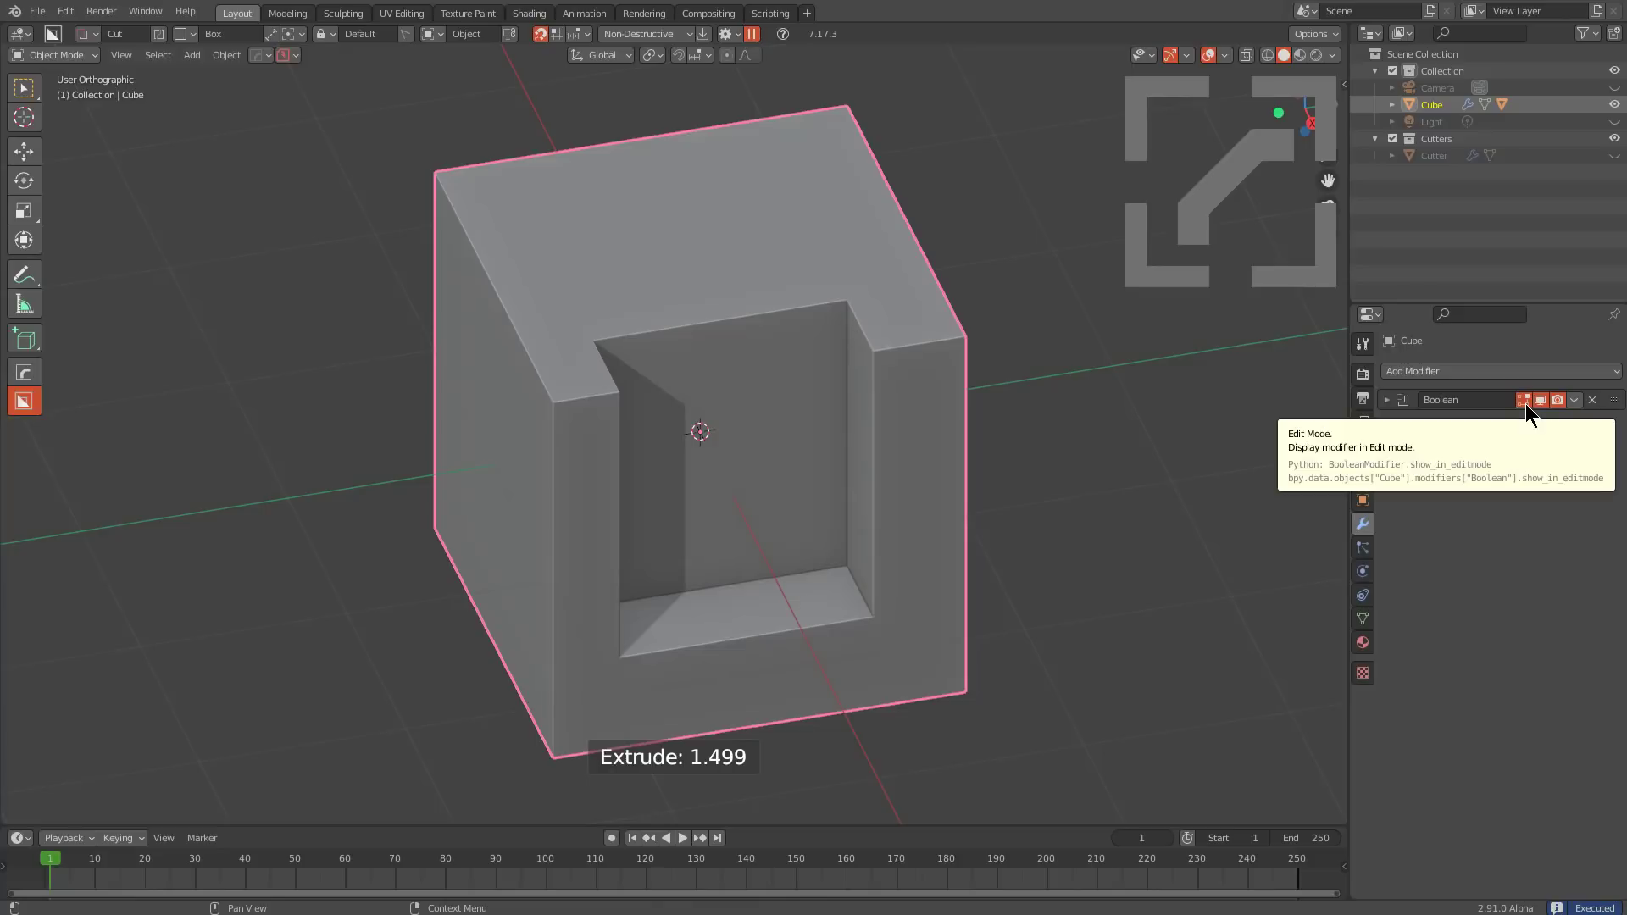
scroll(683, 440, "down", 2)
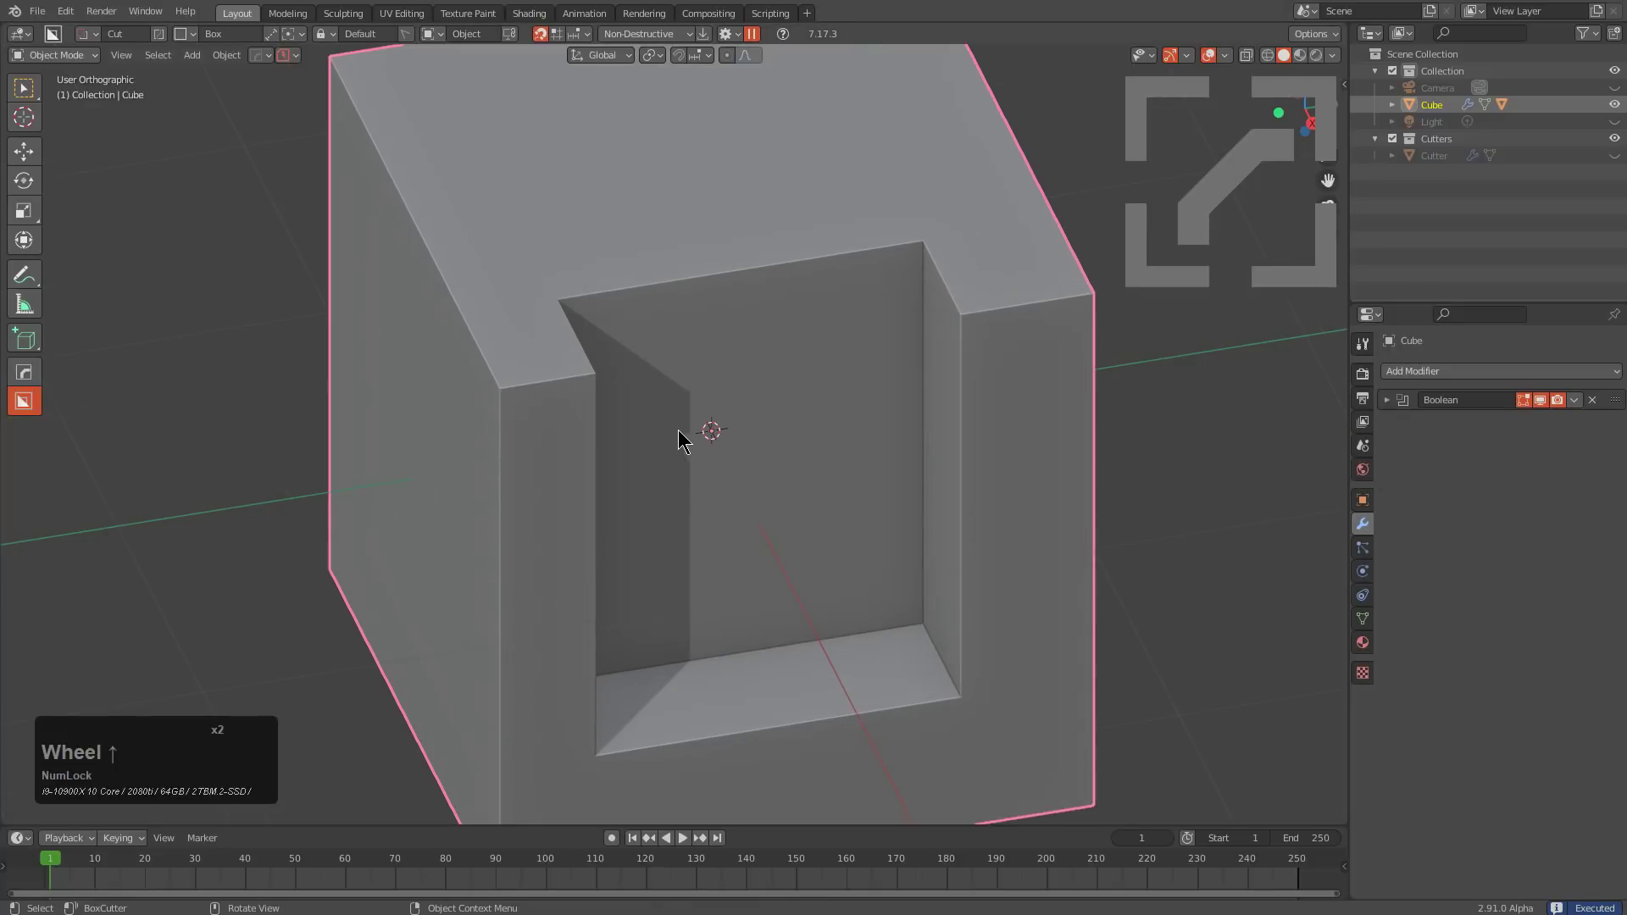
In Edit Mode, cut a wider box with BoxCutter into the upper part of the cube's front opening
key("Tab")
left_click_drag(521, 294, 901, 406)
key("w")
mouse_move(516, 283)
left_mouse_down()
mouse_move(980, 410)
mouse_move(1005, 392)
left_mouse_up()
left_click(904, 530)
Cut a box about 2.72 deep across the lower front opening and another about 2.4 deep along the left side wall
middle_click_drag(904, 530, 977, 475)
left_click_drag(992, 472, 830, 675)
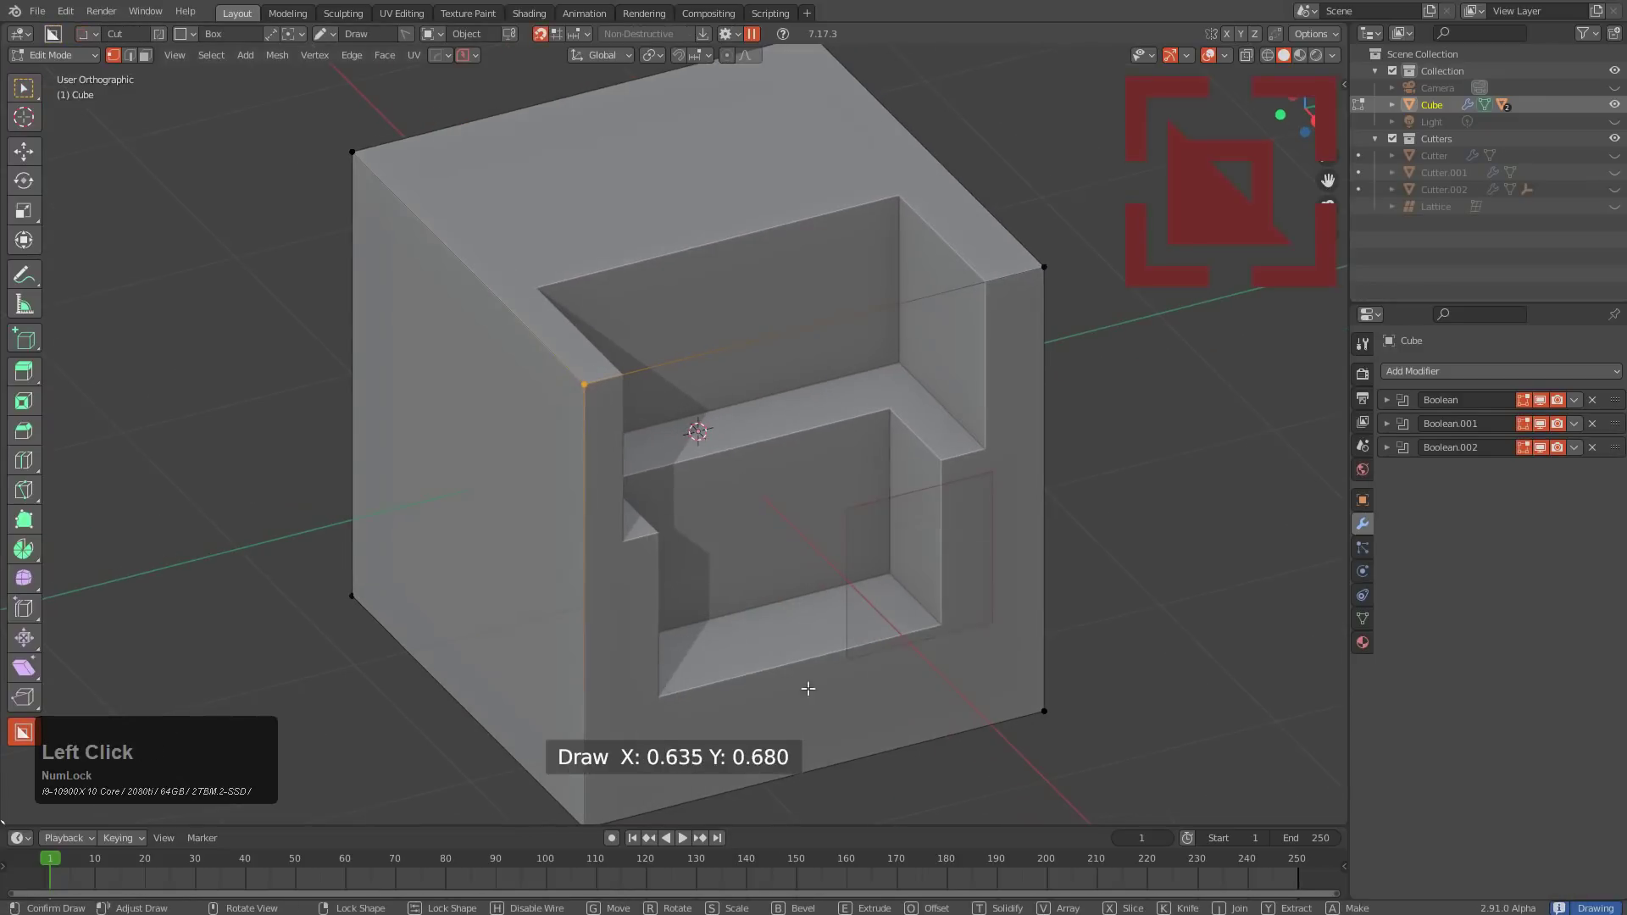
left_click_drag(631, 761, 632, 761)
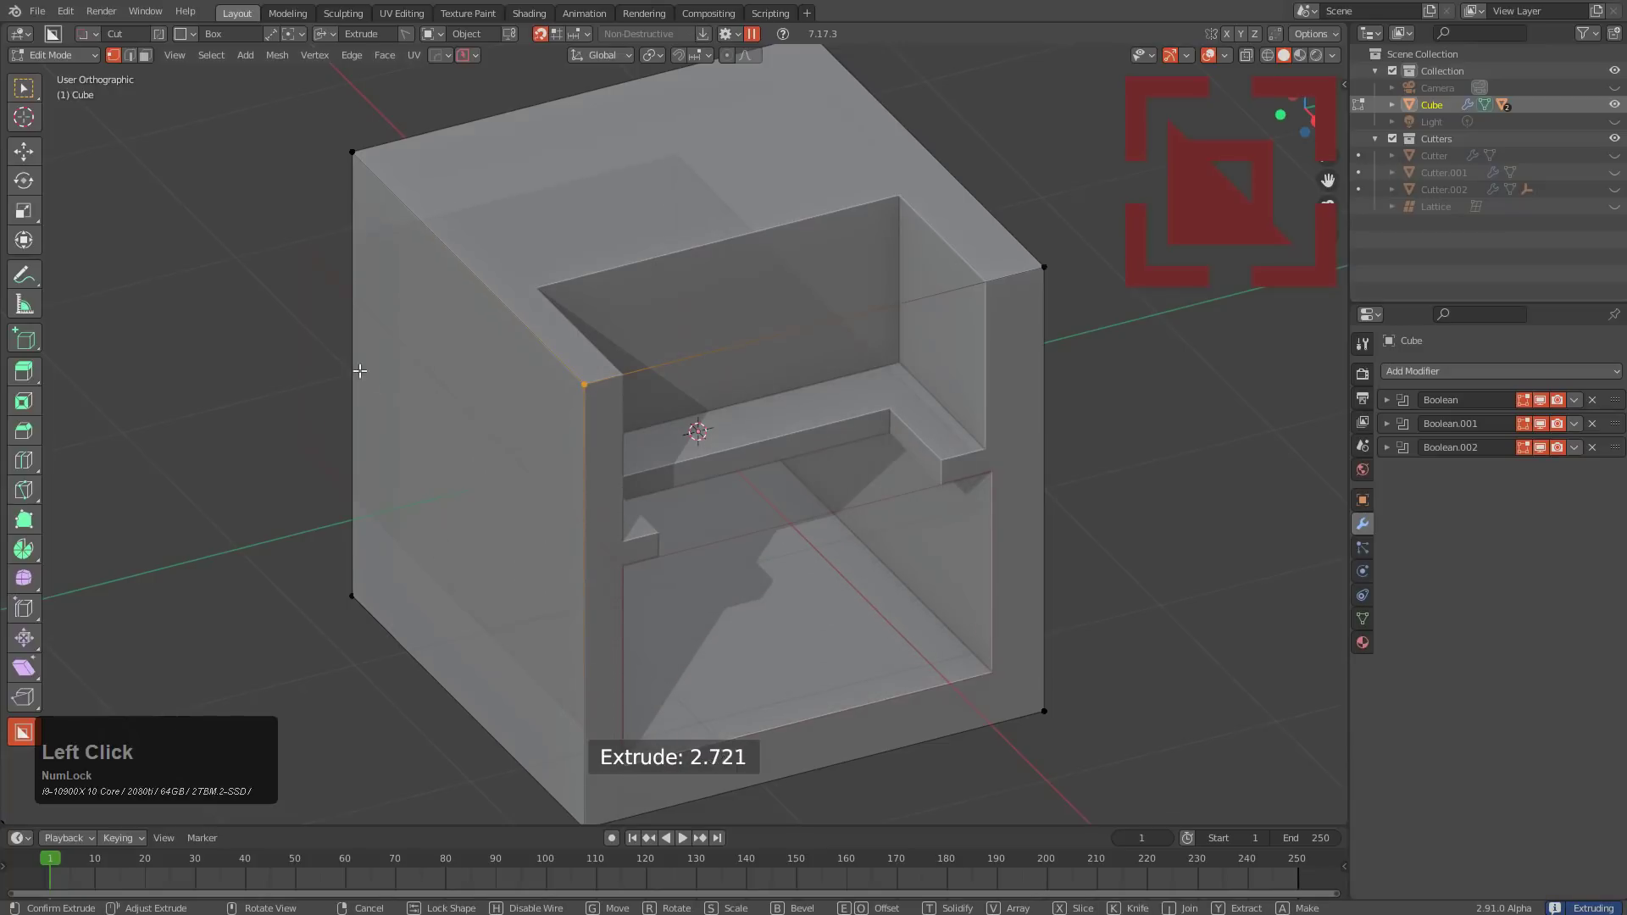
left_click(340, 339)
middle_click_drag(607, 462, 607, 477)
left_click_drag(609, 422, 513, 600)
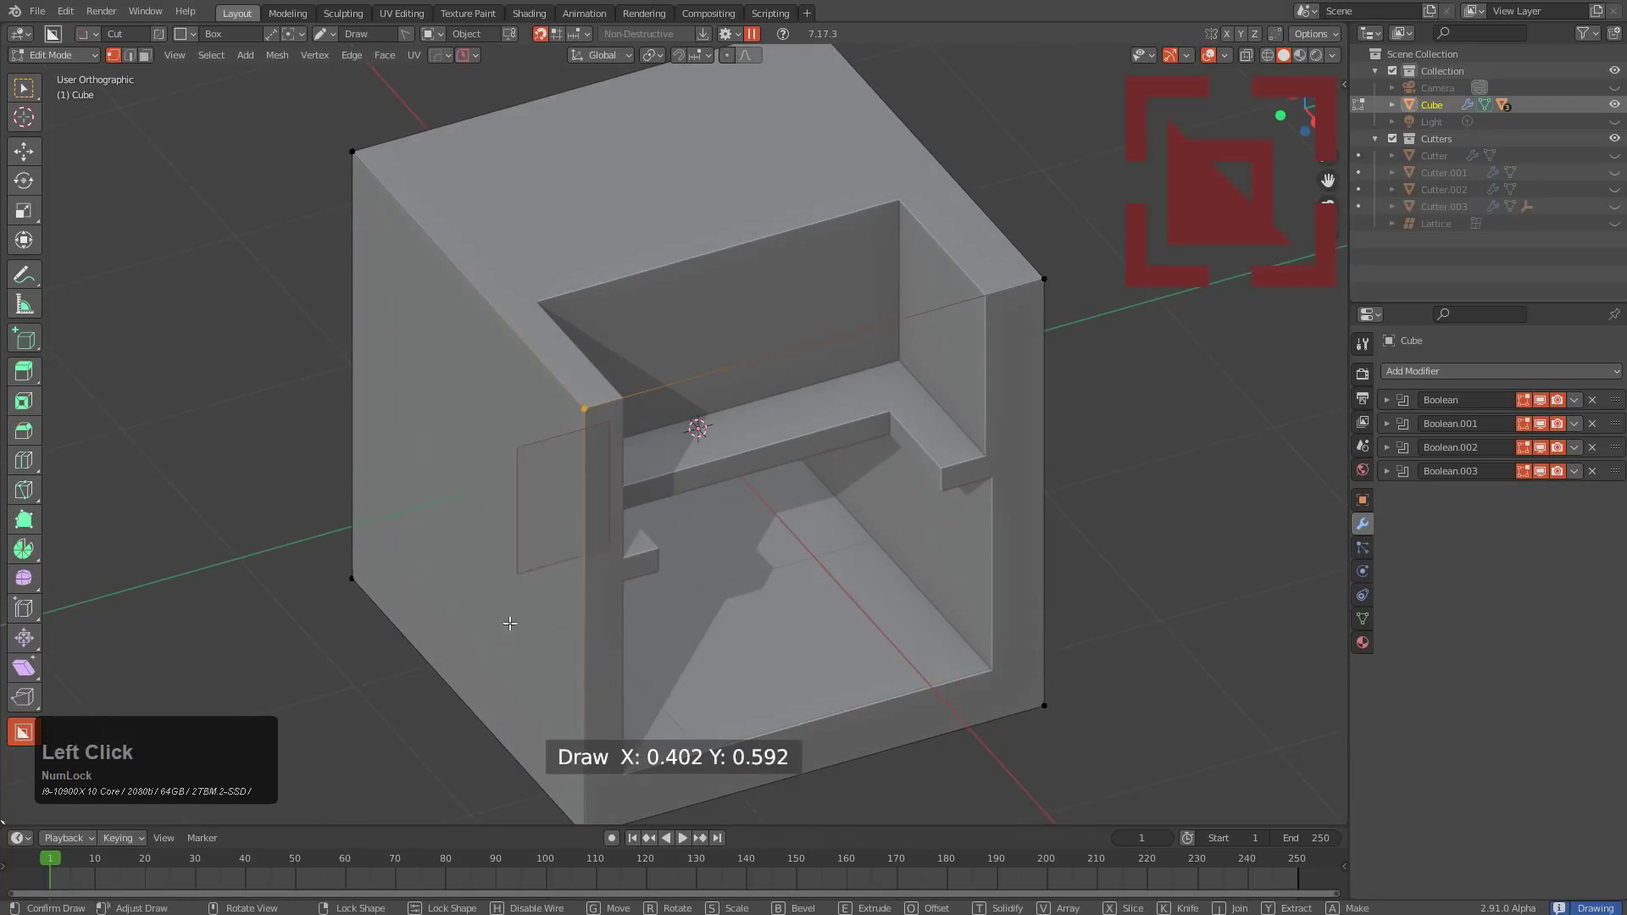
left_click_drag(474, 696, 461, 691)
left_click(203, 398)
Cut a box about 2.5 deep along the upper right side wall and another down from that wall's top edge
middle_click_drag(983, 454, 917, 443)
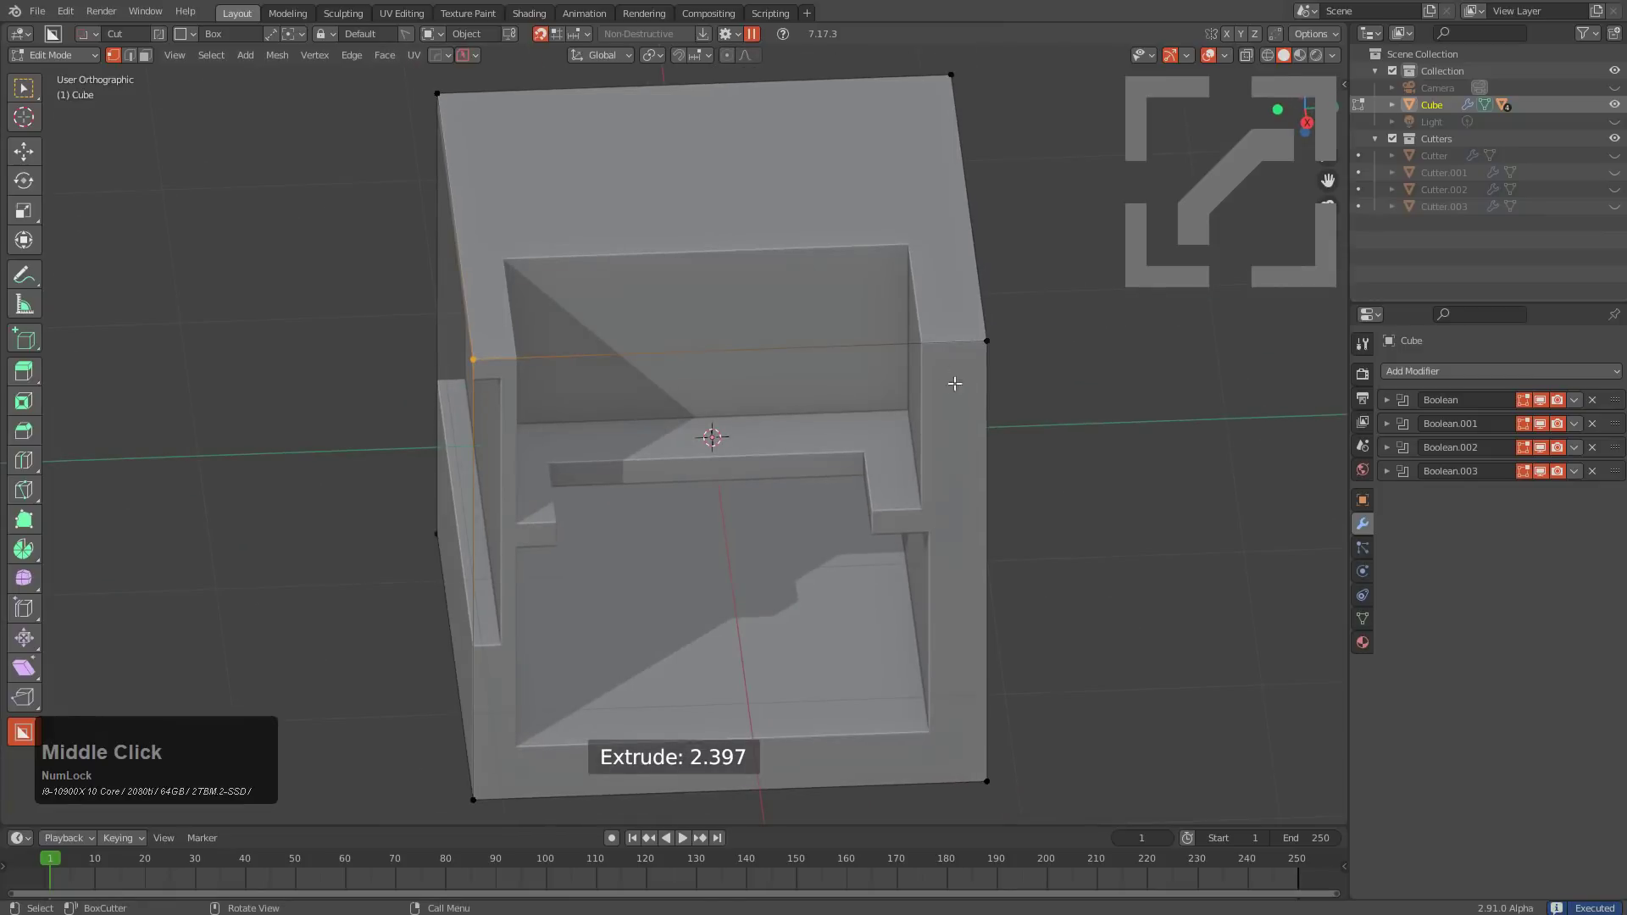
left_click_drag(935, 357, 1033, 500)
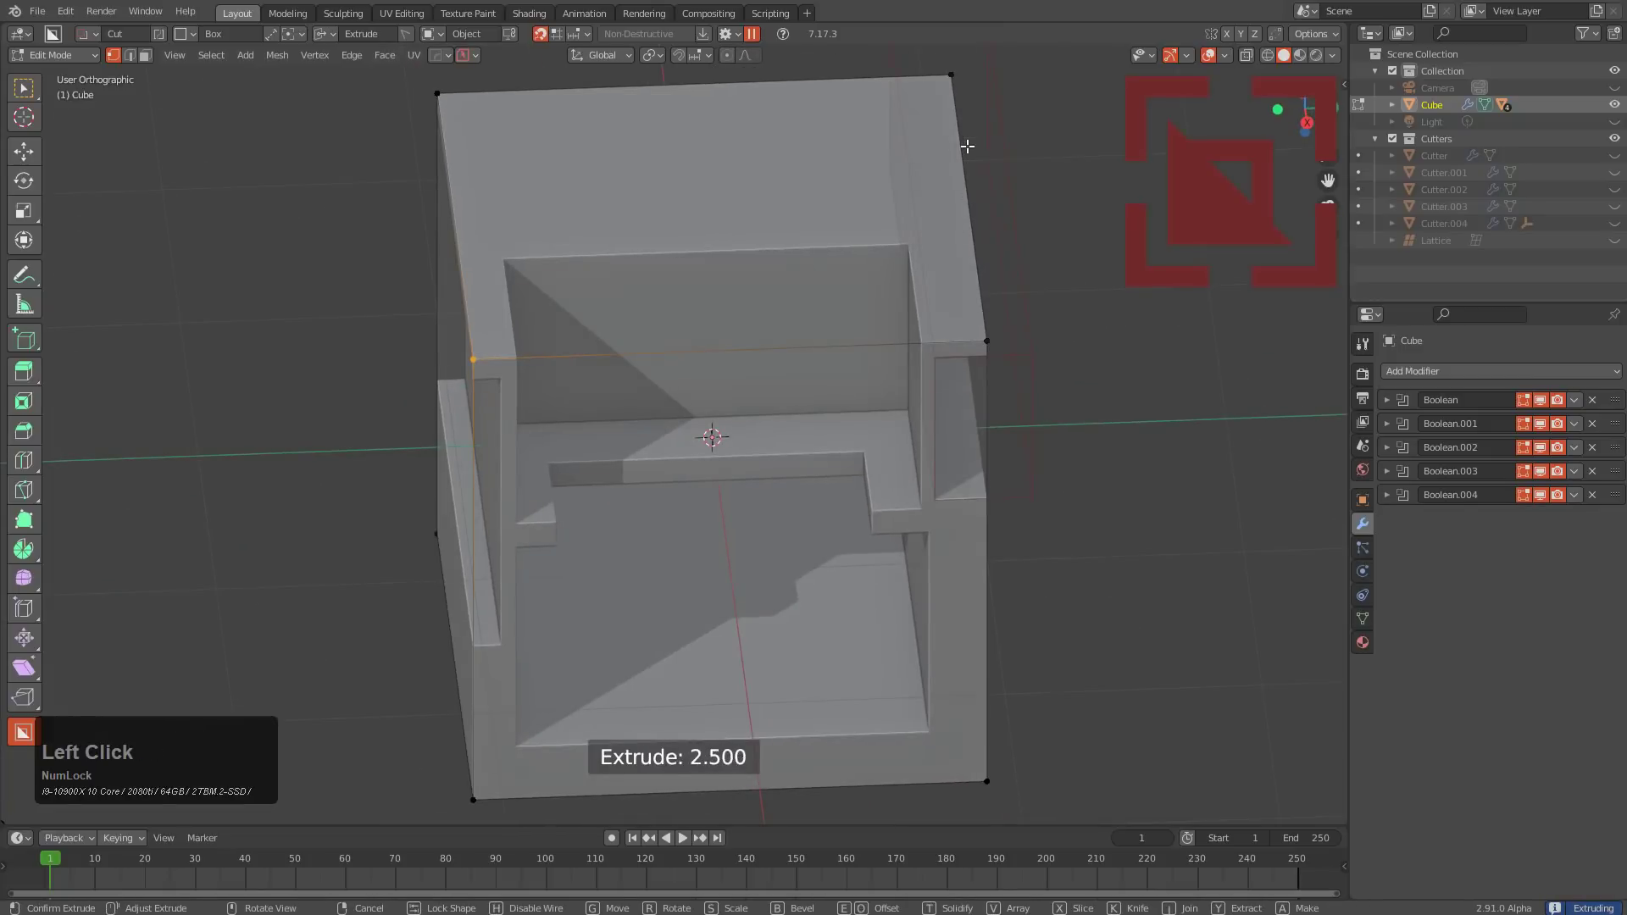
left_click(1024, 320)
middle_click_drag(1025, 319, 818, 414)
left_click_drag(829, 440, 1136, 246)
left_click(999, 647)
Cut a box about 2.53 deep along the lower right side wall and another down through the opening's back and floors
middle_click_drag(999, 647, 940, 455)
left_click_drag(933, 424, 1037, 504)
left_click_drag(1062, 583, 775, 237)
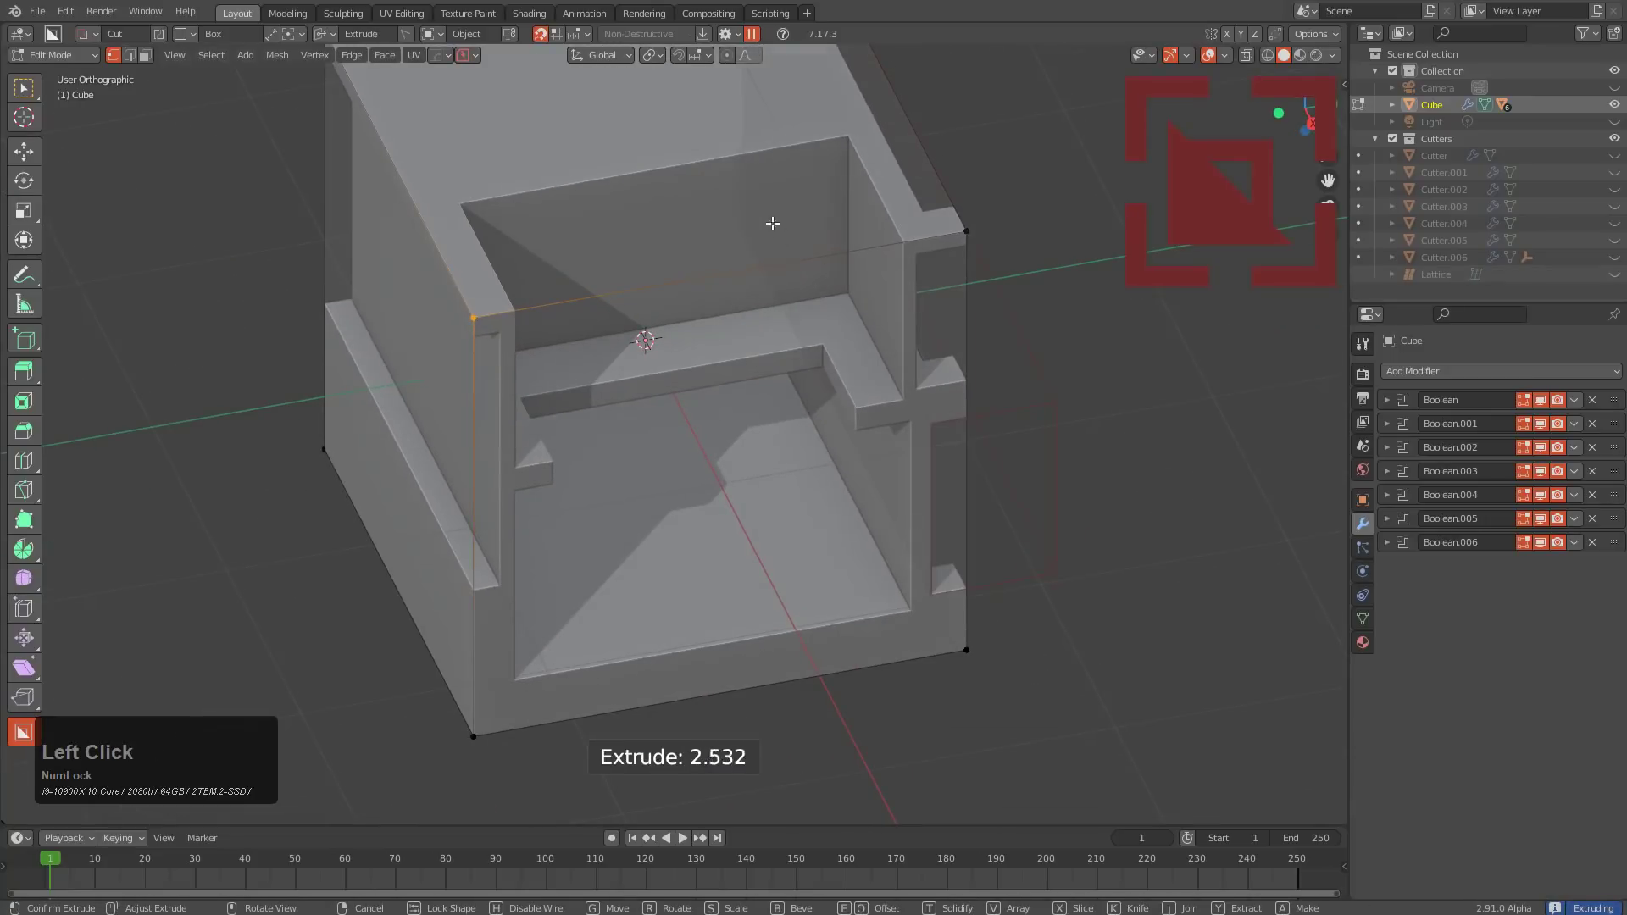
left_click(775, 237)
middle_click_drag(775, 237, 603, 227)
left_click_drag(544, 147, 787, 226)
left_click(780, 742)
Cut a box with a bevel width of about 0.05 through the front edge of the floor and return to Object Mode
mouse_move(757, 678)
middle_mouse_down()
mouse_move(803, 673)
mouse_move(674, 647)
middle_mouse_up()
left_click_drag(853, 512, 619, 754)
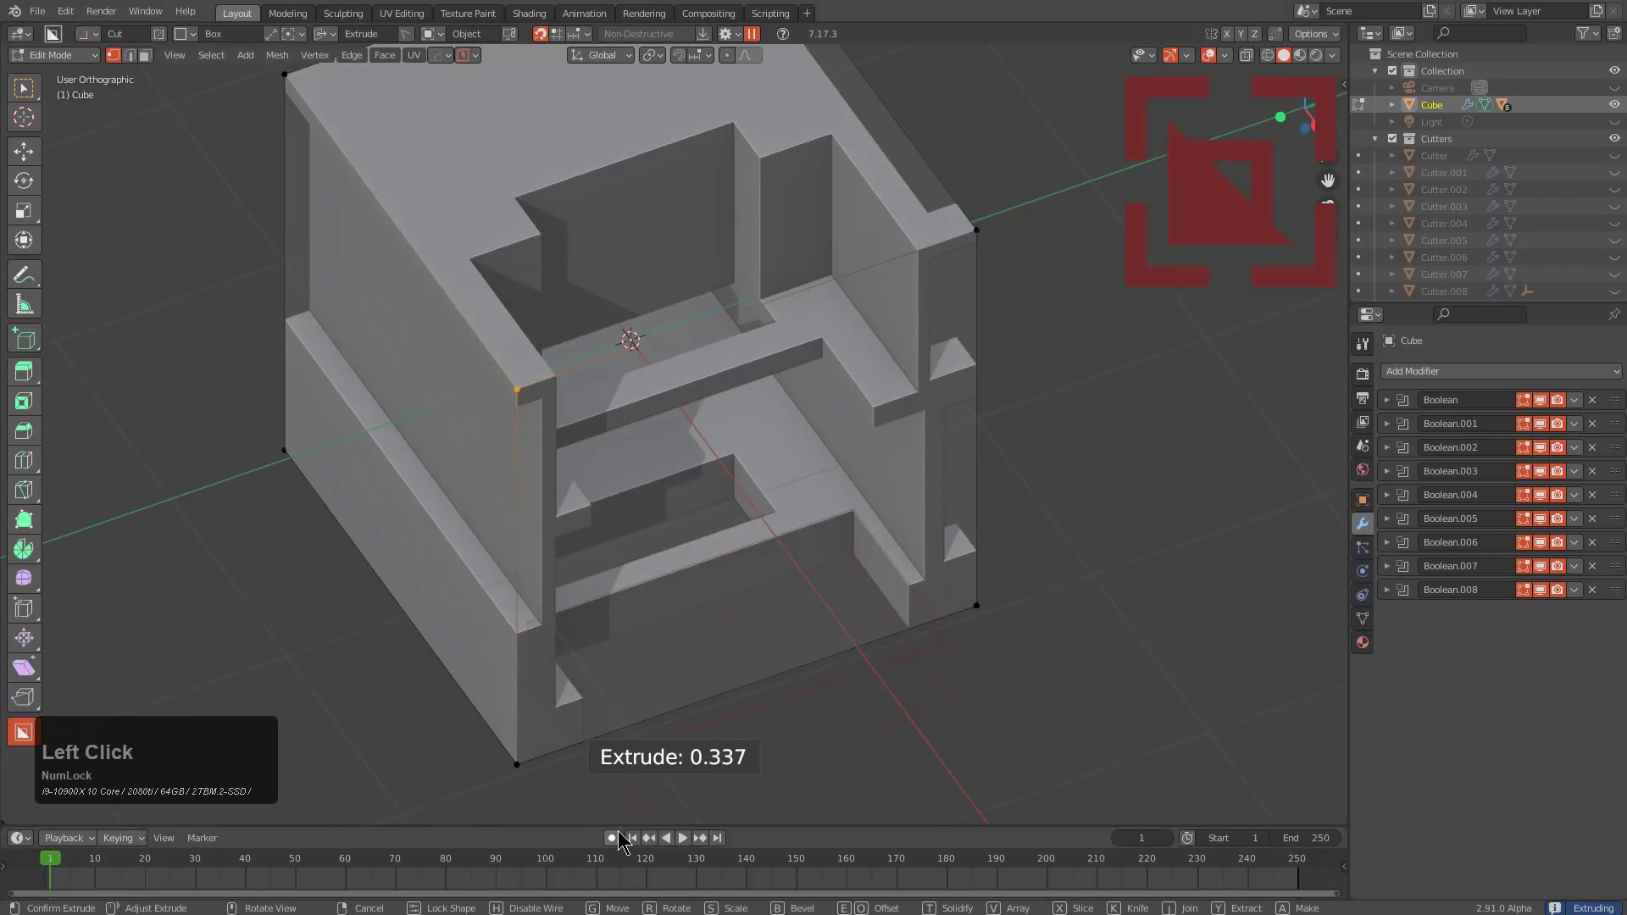
key("b")
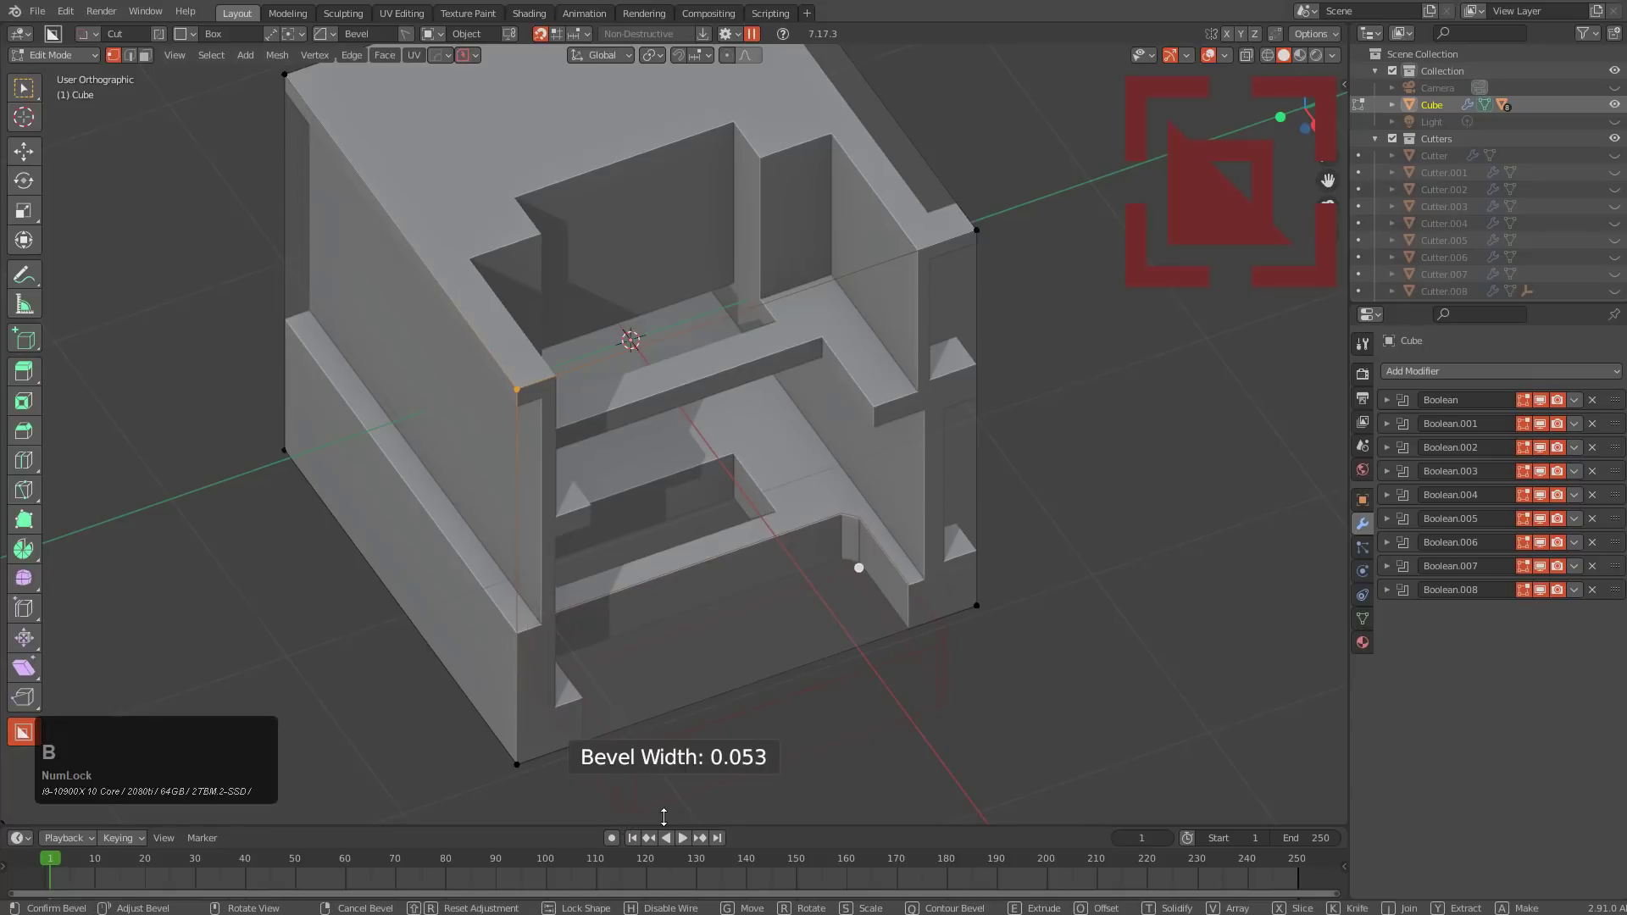
left_click(674, 815)
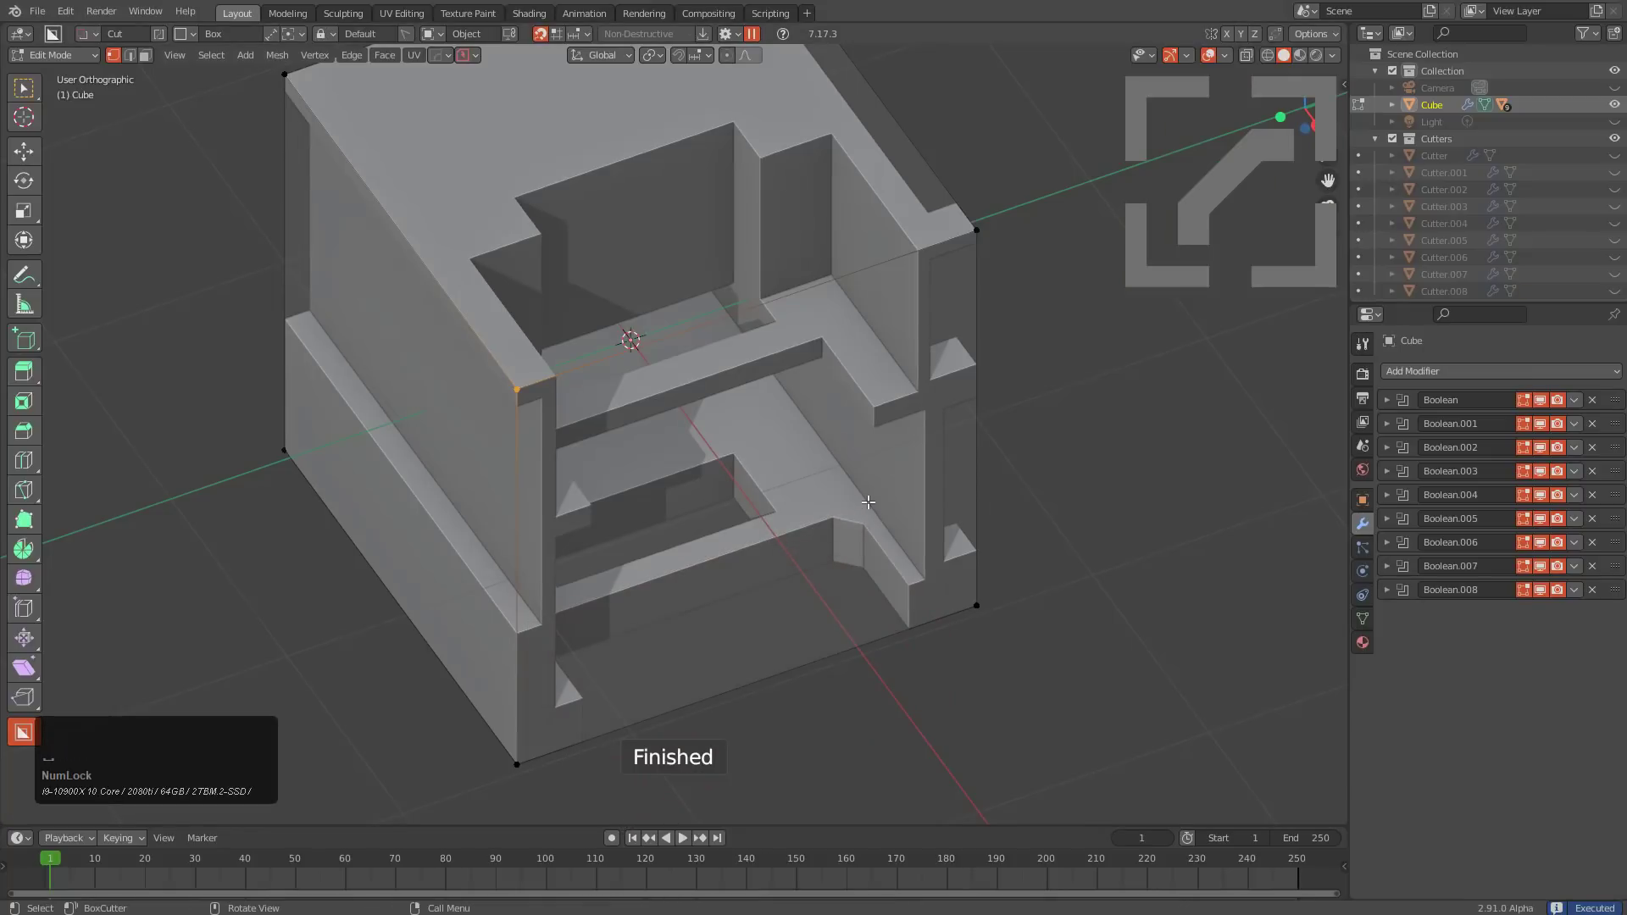
key("Tab")
scroll(847, 292, "down", 2)
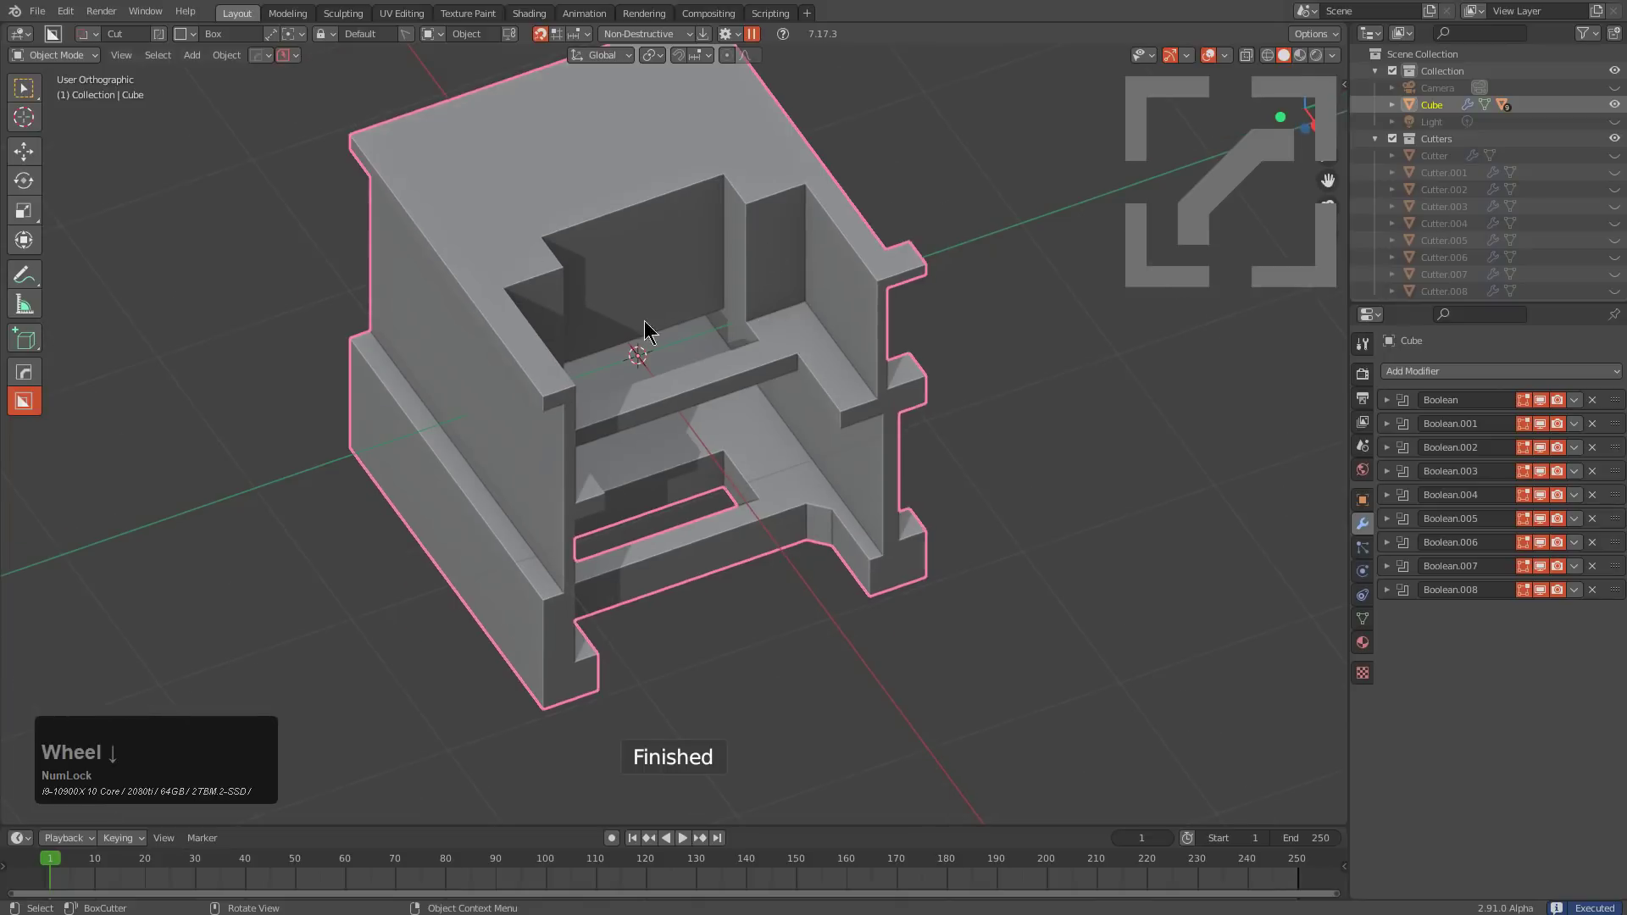
Run Mod Scroll/Toggle from HardOps and cycle back and forth through the cube's boolean modifiers to review each cut
key("q")
left_click(821, 221)
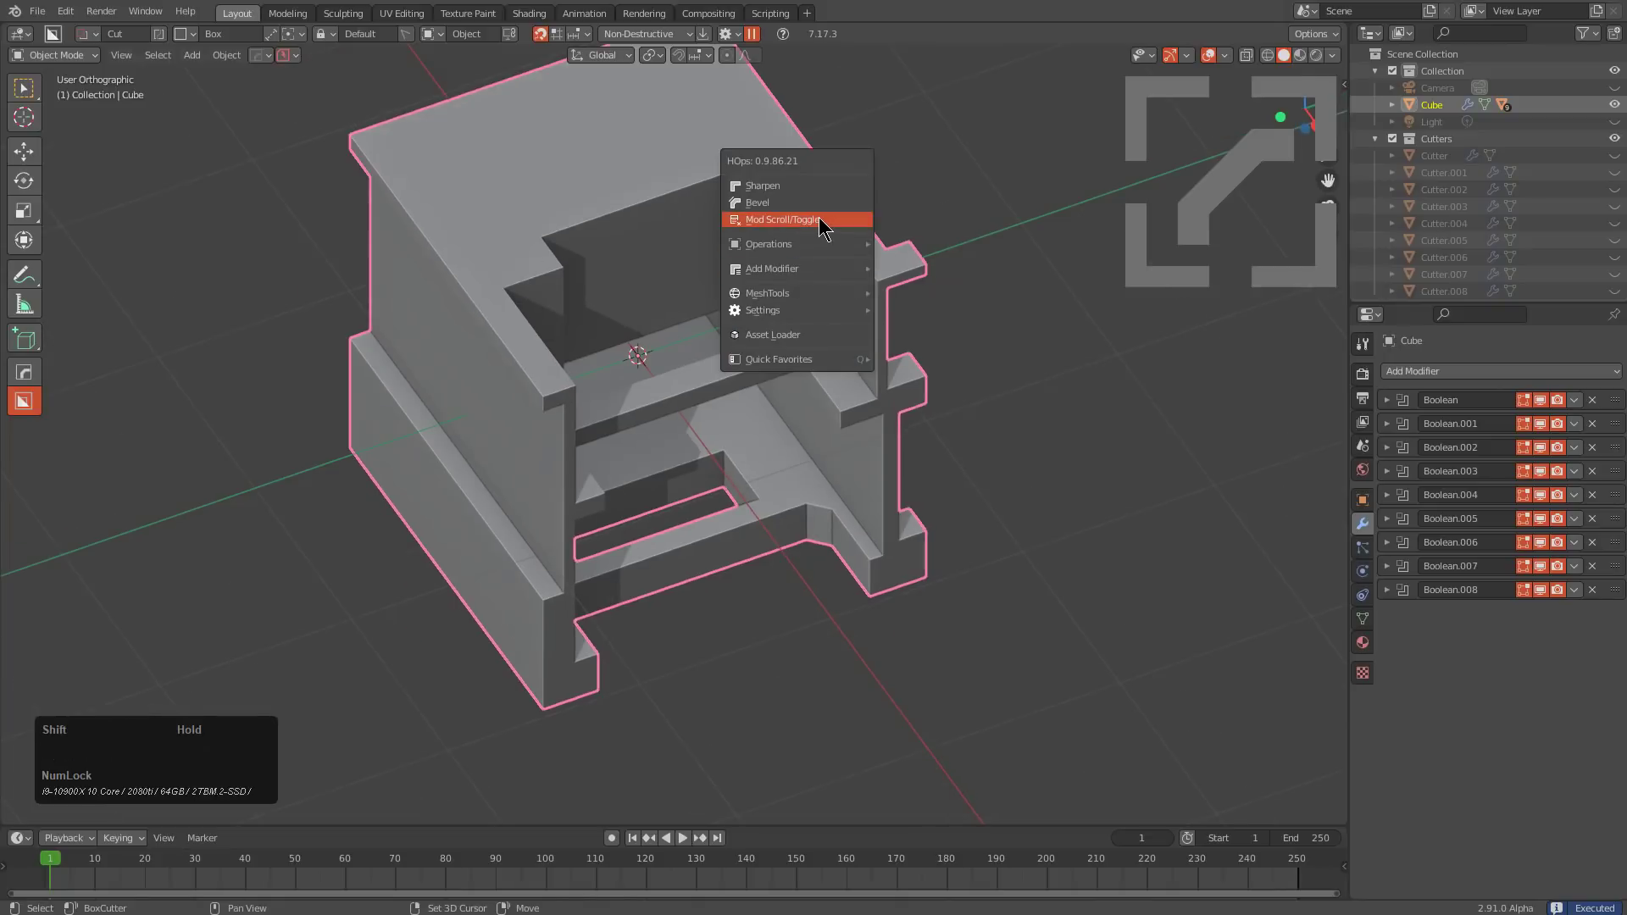
left_click(820, 222)
scroll(827, 242, "up", 8)
scroll(827, 233, "down", 8)
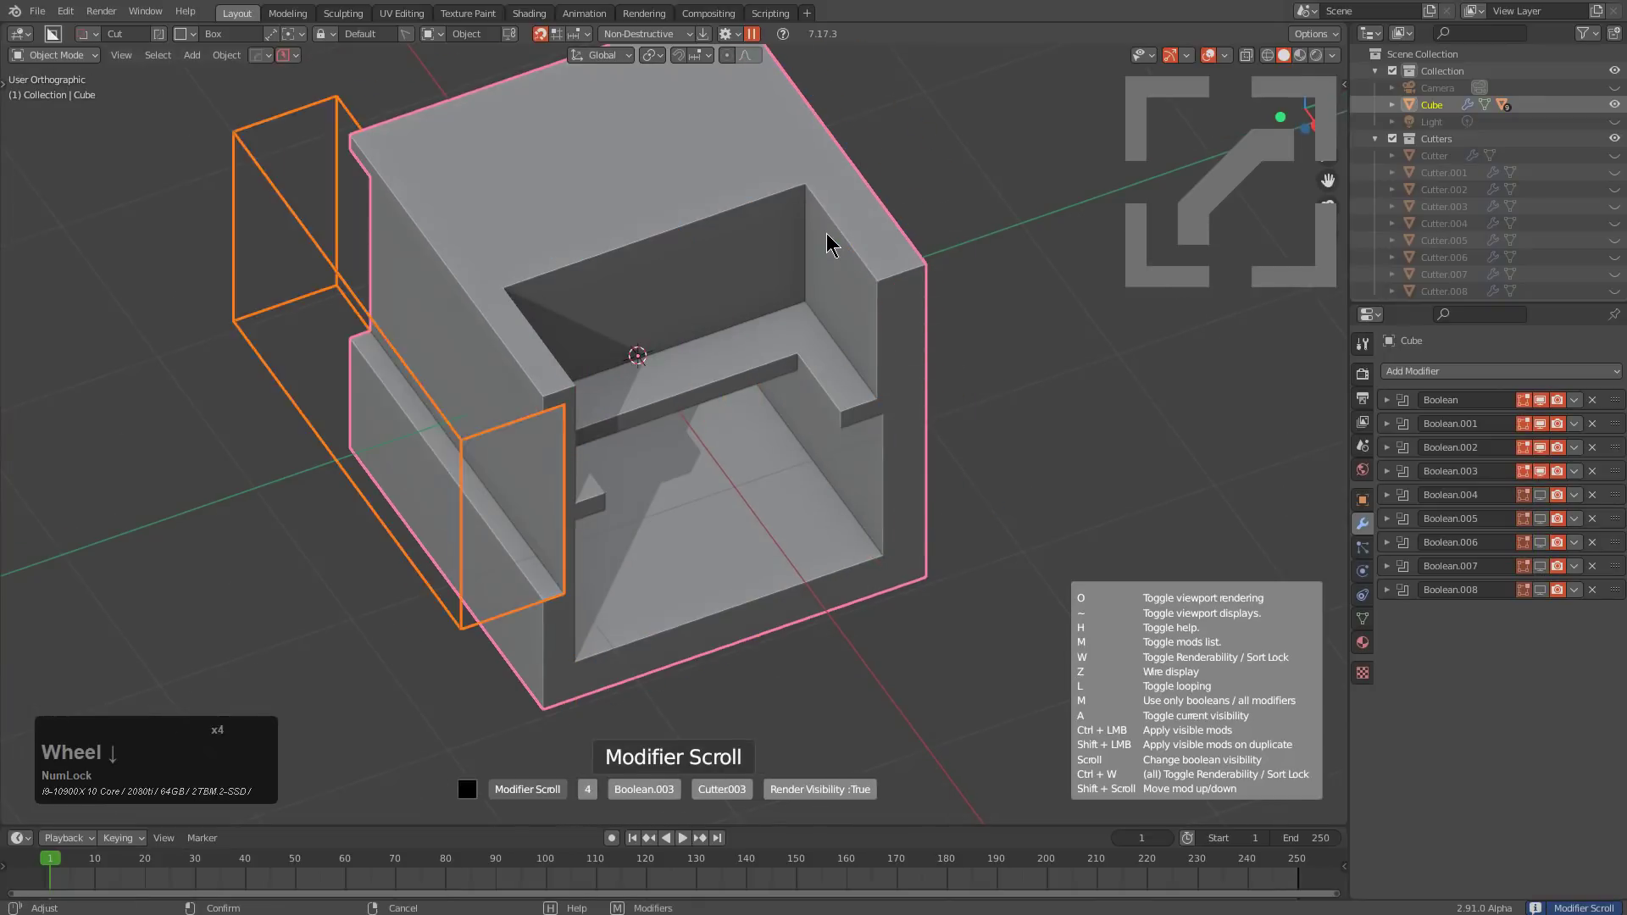
scroll(827, 233, "up", 6)
scroll(827, 234, "down", 6)
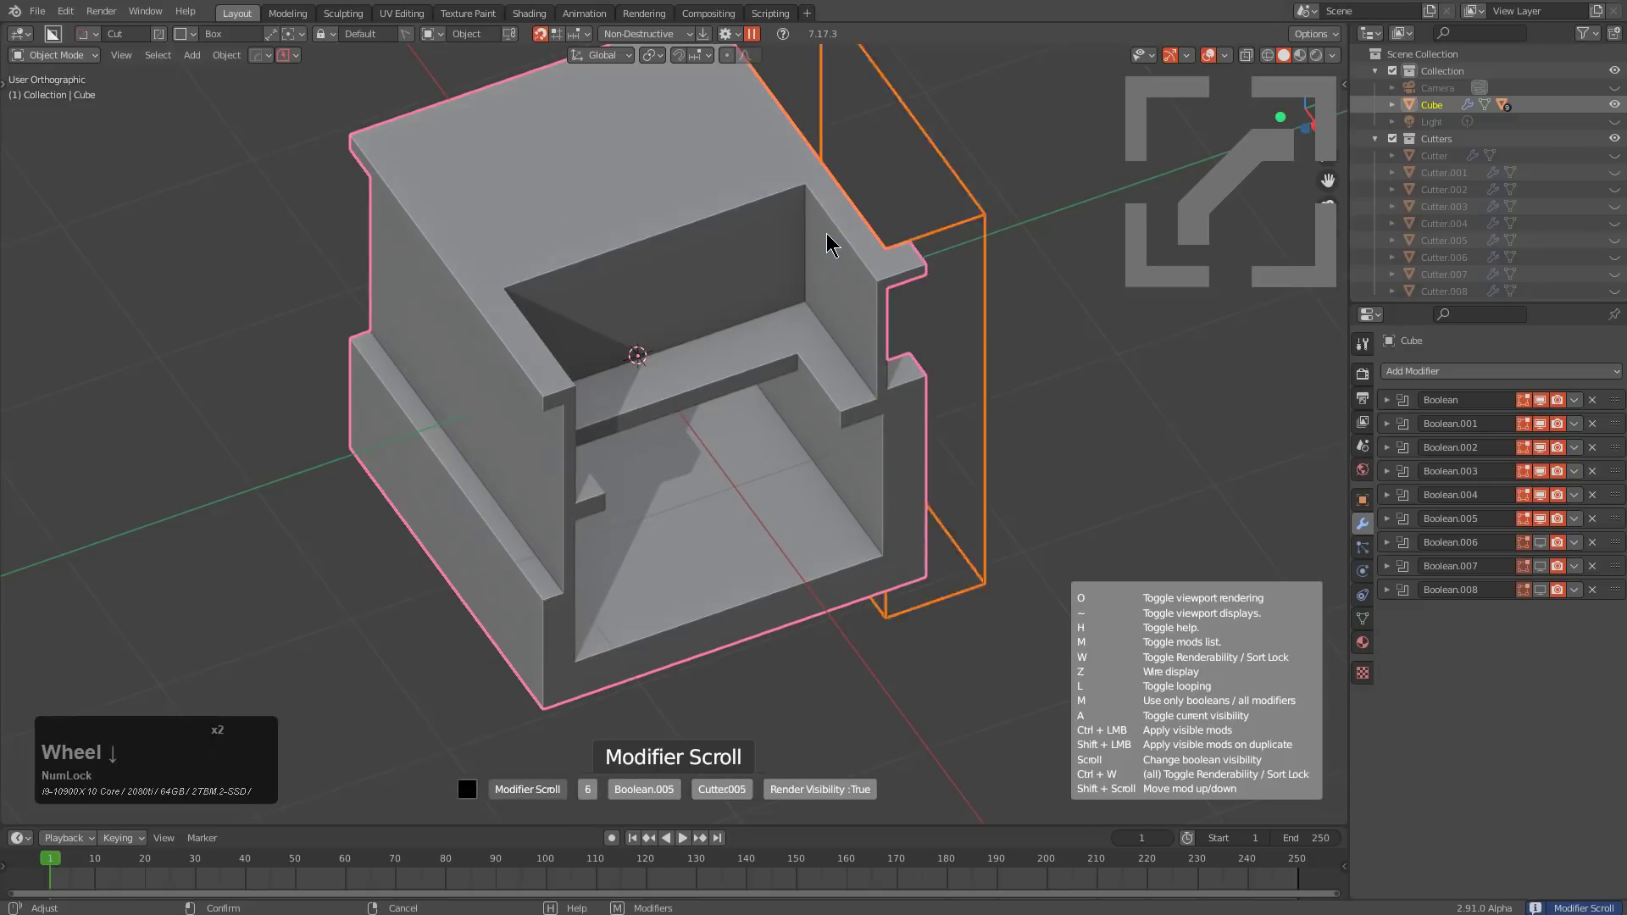
scroll(826, 234, "up", 6)
scroll(827, 241, "down", 4)
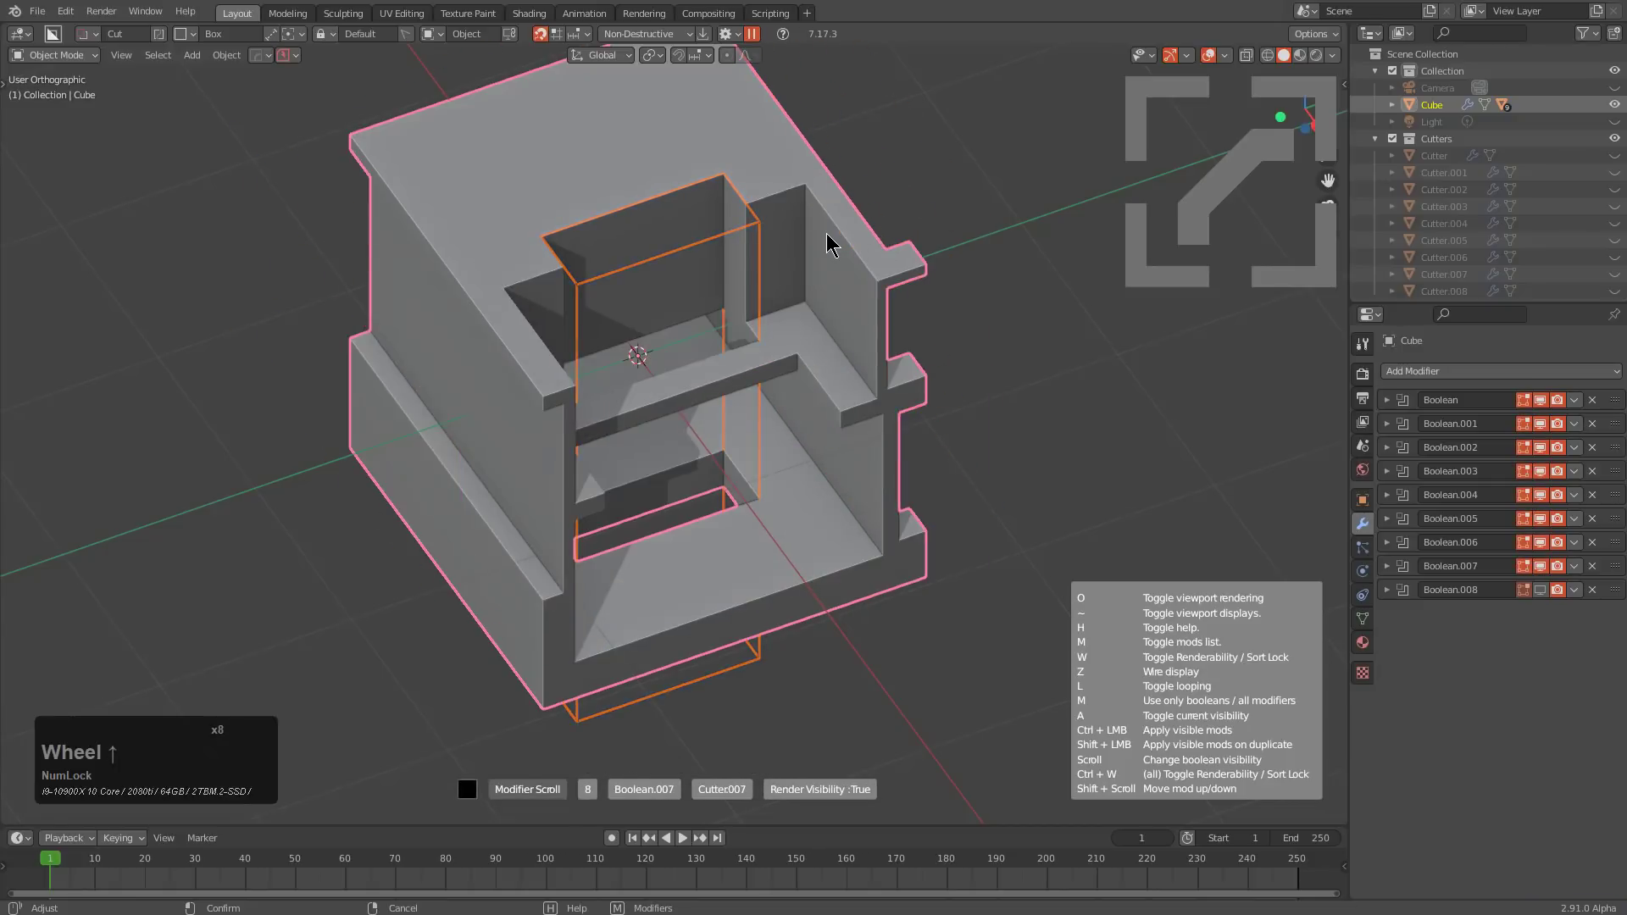
scroll(827, 242, "up", 4)
scroll(827, 242, "up", 2)
scroll(826, 241, "down", 2)
scroll(826, 242, "up", 4)
scroll(827, 244, "down", 7)
scroll(827, 244, "up", 6)
scroll(827, 244, "down", 3)
scroll(827, 234, "down", 4)
scroll(827, 234, "up", 7)
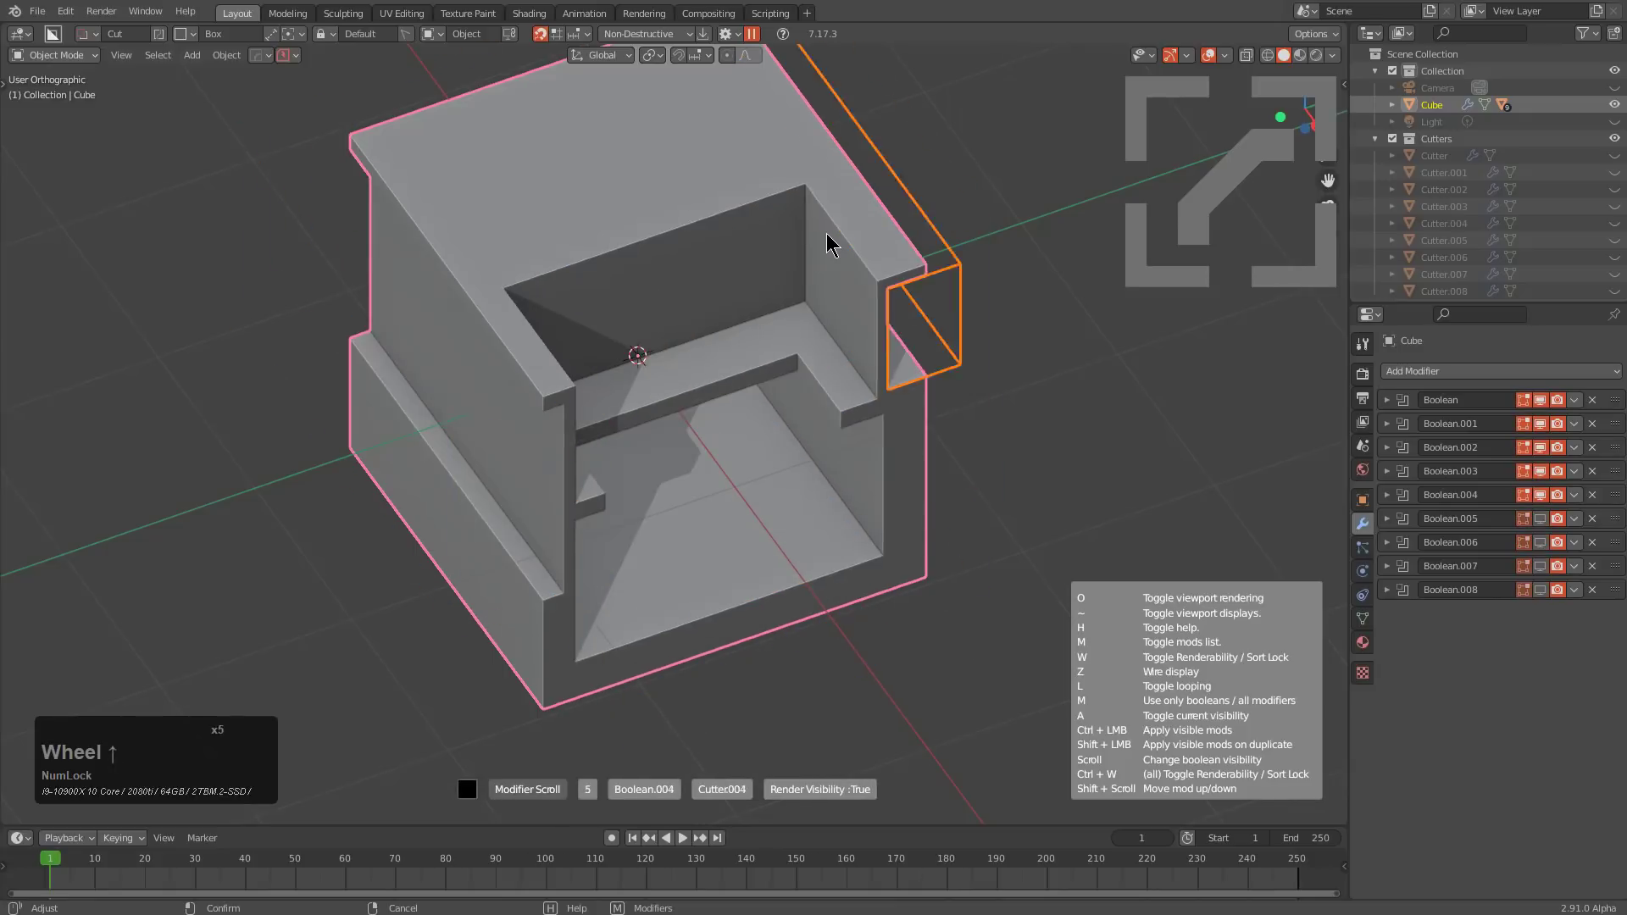
scroll(827, 234, "down", 8)
scroll(827, 233, "up", 1)
right_click(827, 245)
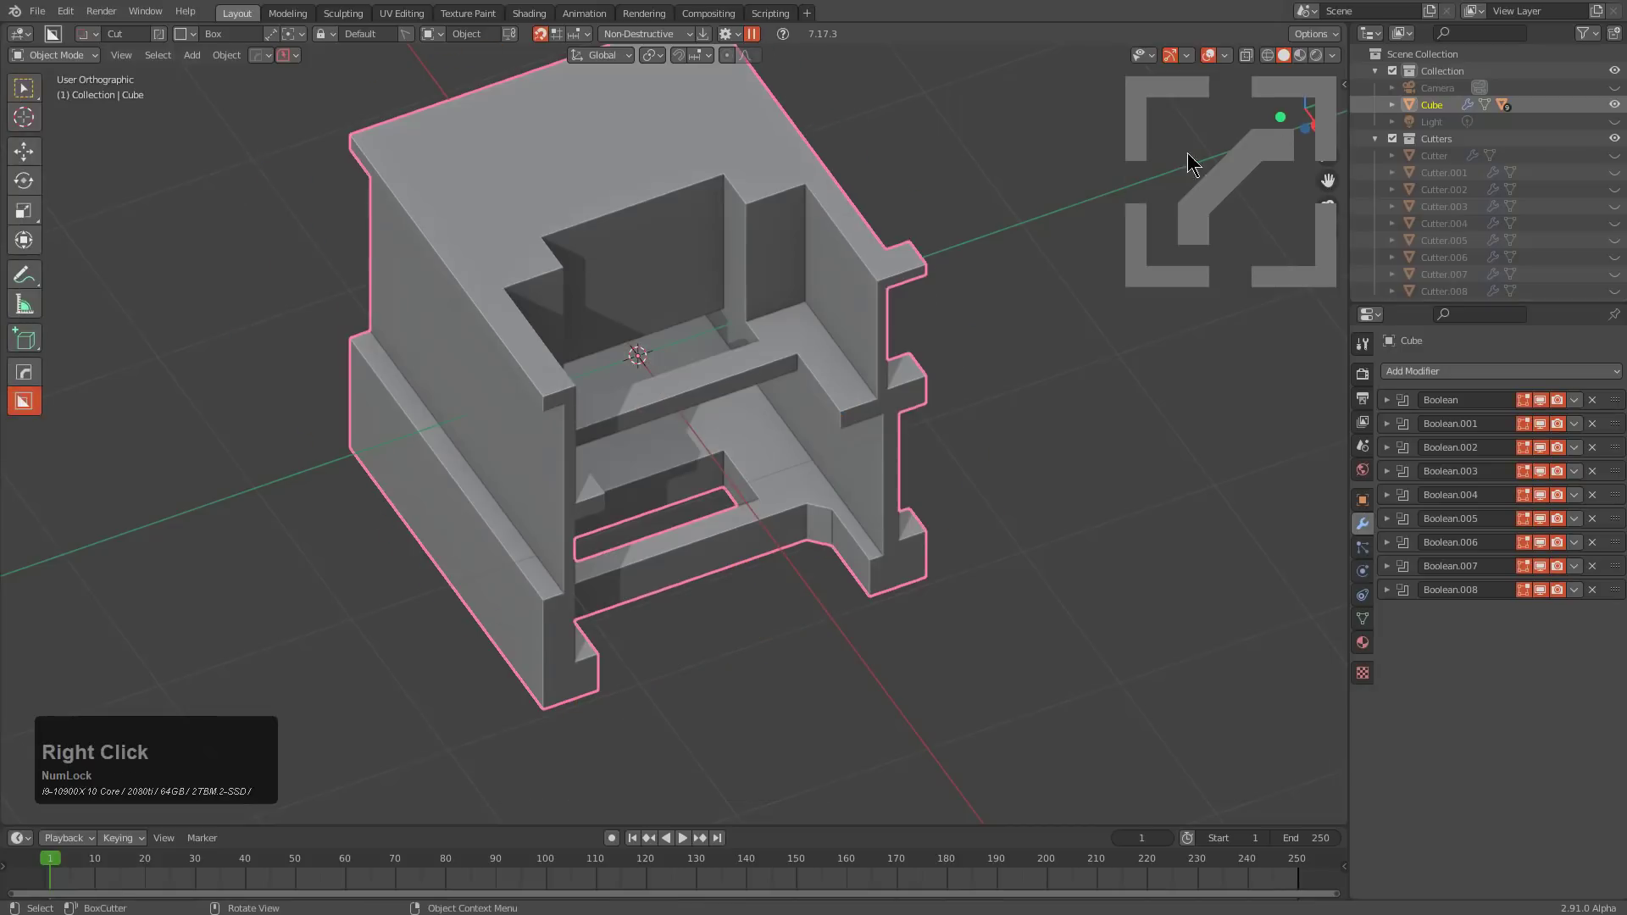